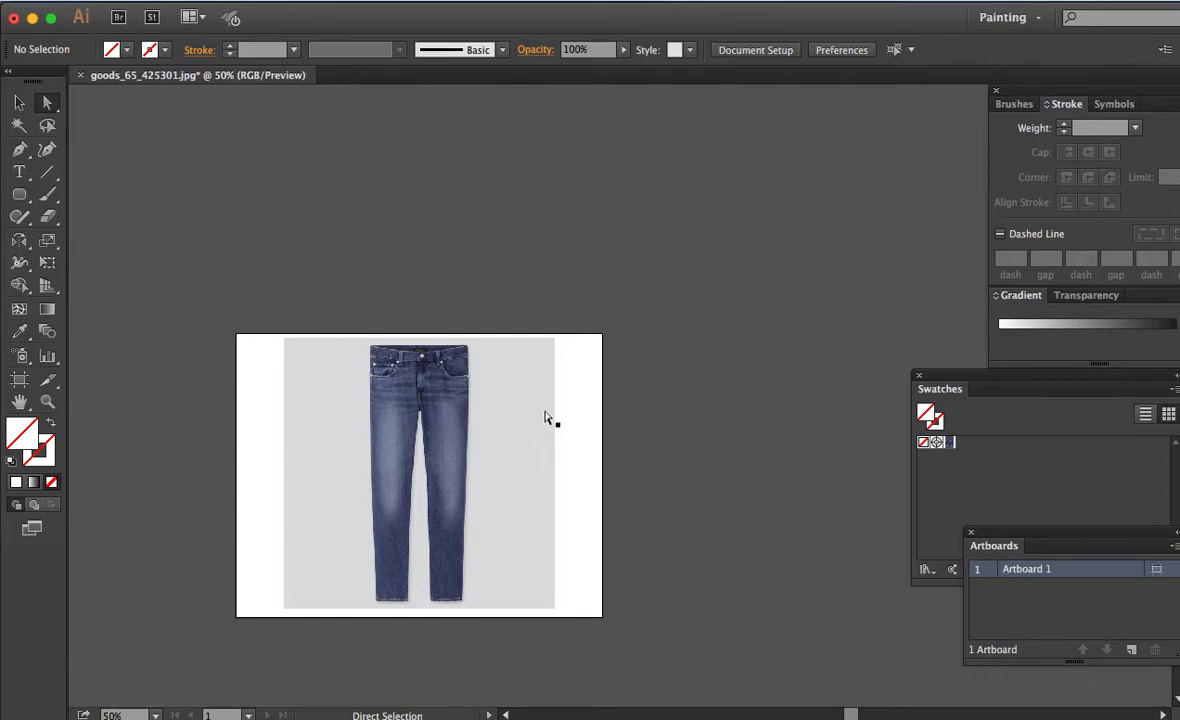
# Step: Examine the jeans photo on the artboard, both as a whole and close up around the waist
pyautogui.press('super+0')
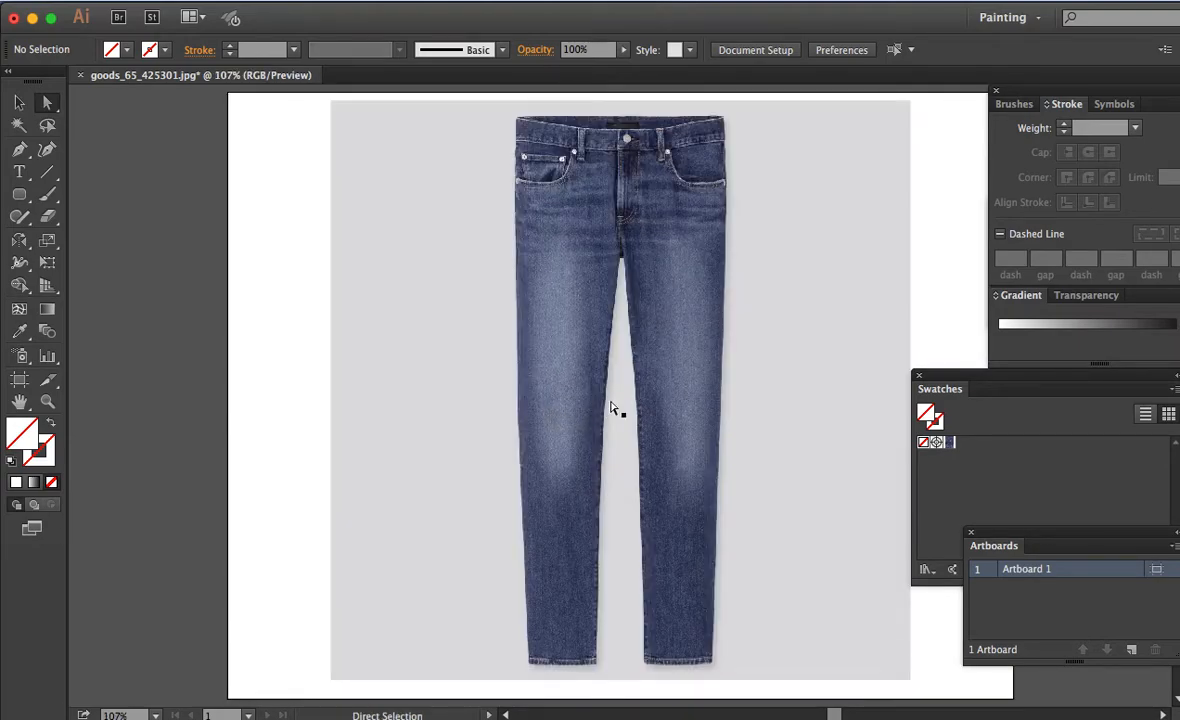
pyautogui.click(647, 381)
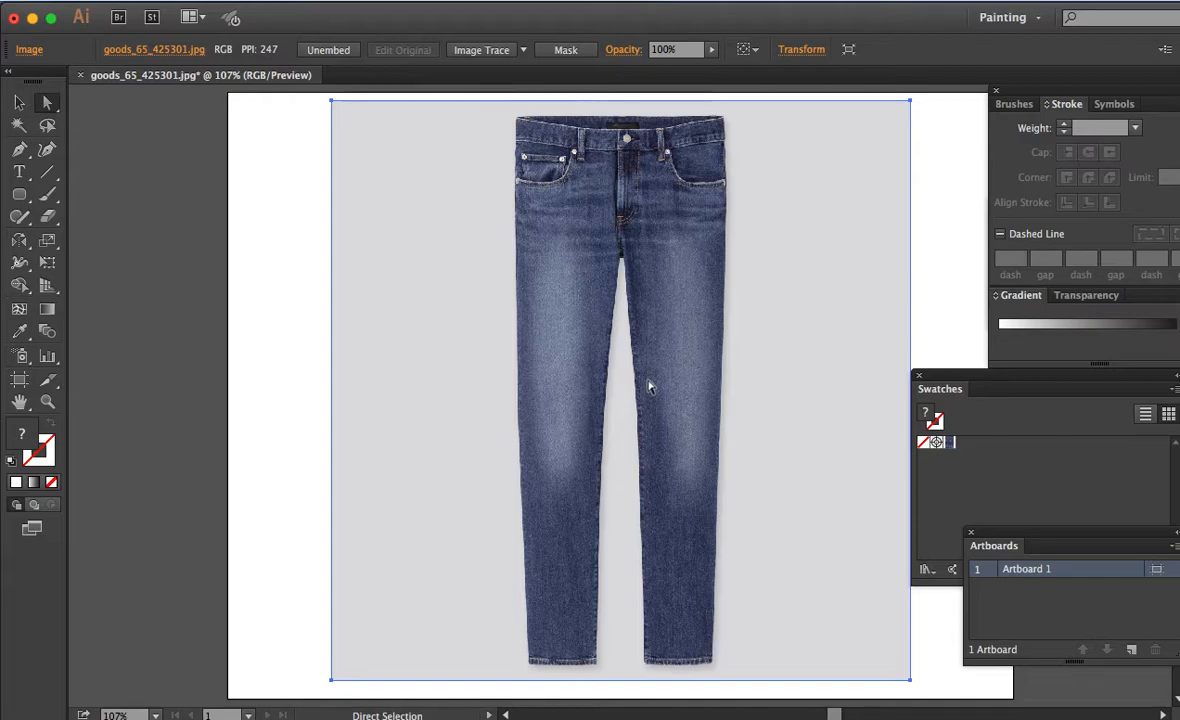
pyautogui.moveTo(624, 385); pyautogui.dragTo(564, 394)
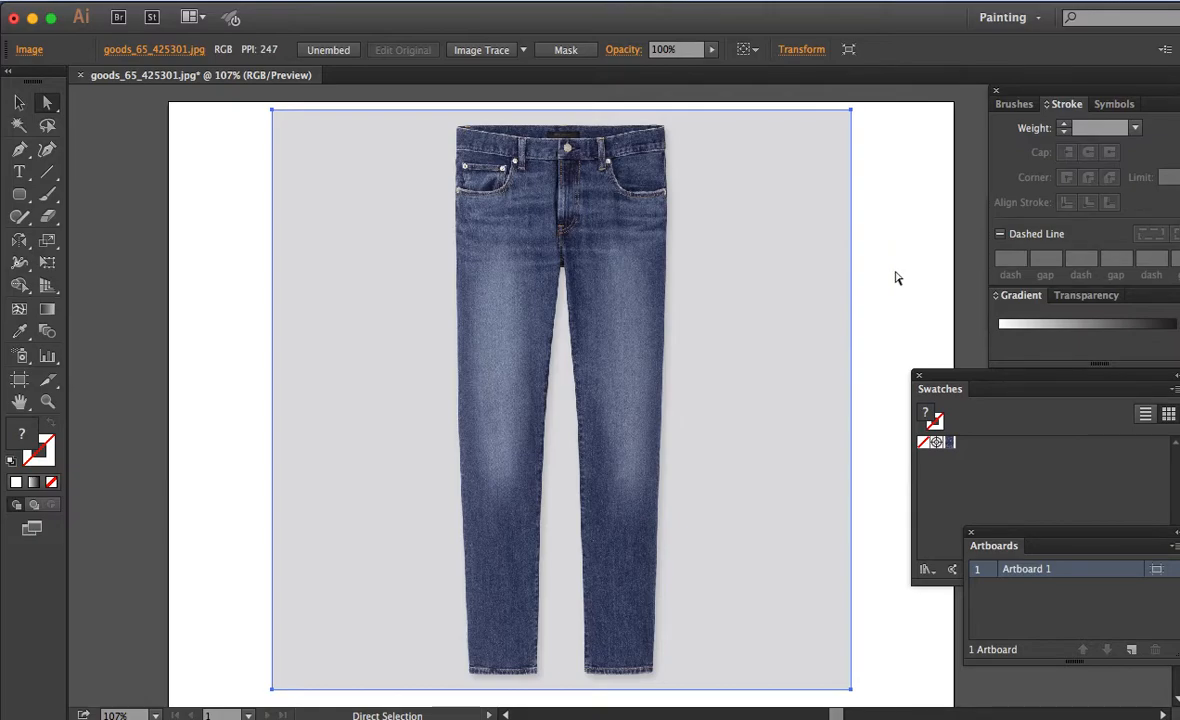
pyautogui.moveTo(914, 261); pyautogui.dragTo(859, 261)
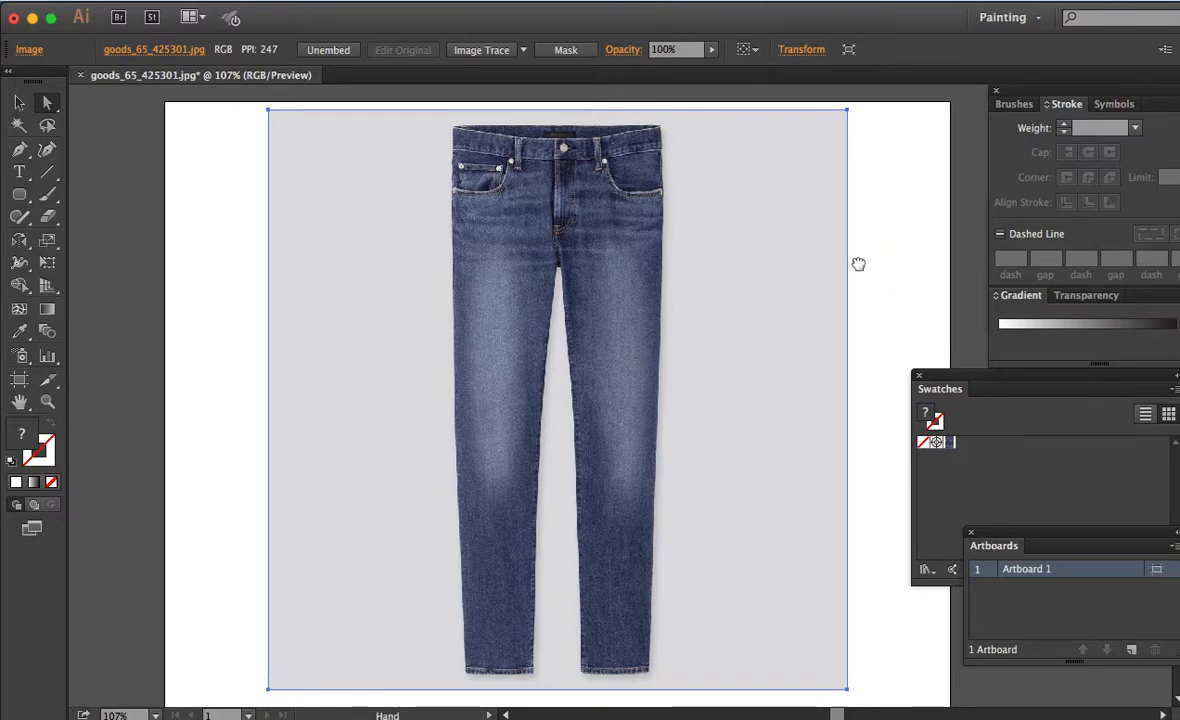
pyautogui.click(859, 271)
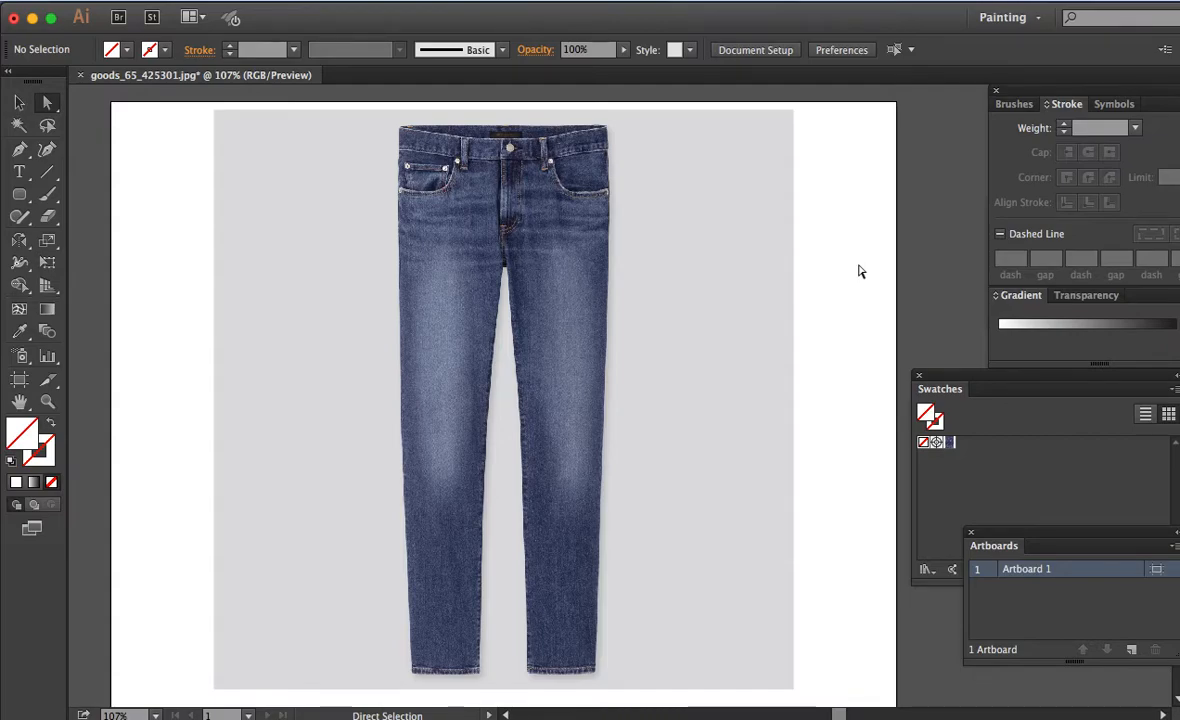
pyautogui.press('z')
pyautogui.click(589, 304)
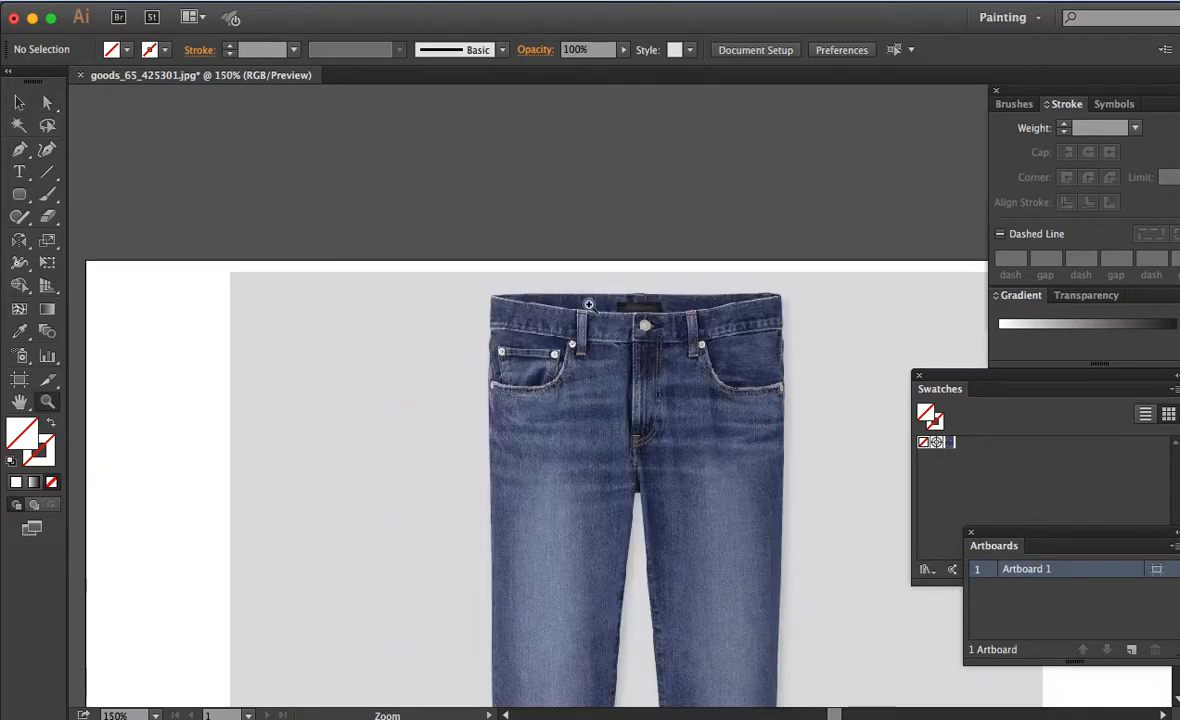
pyautogui.click(682, 412)
pyautogui.press('a')
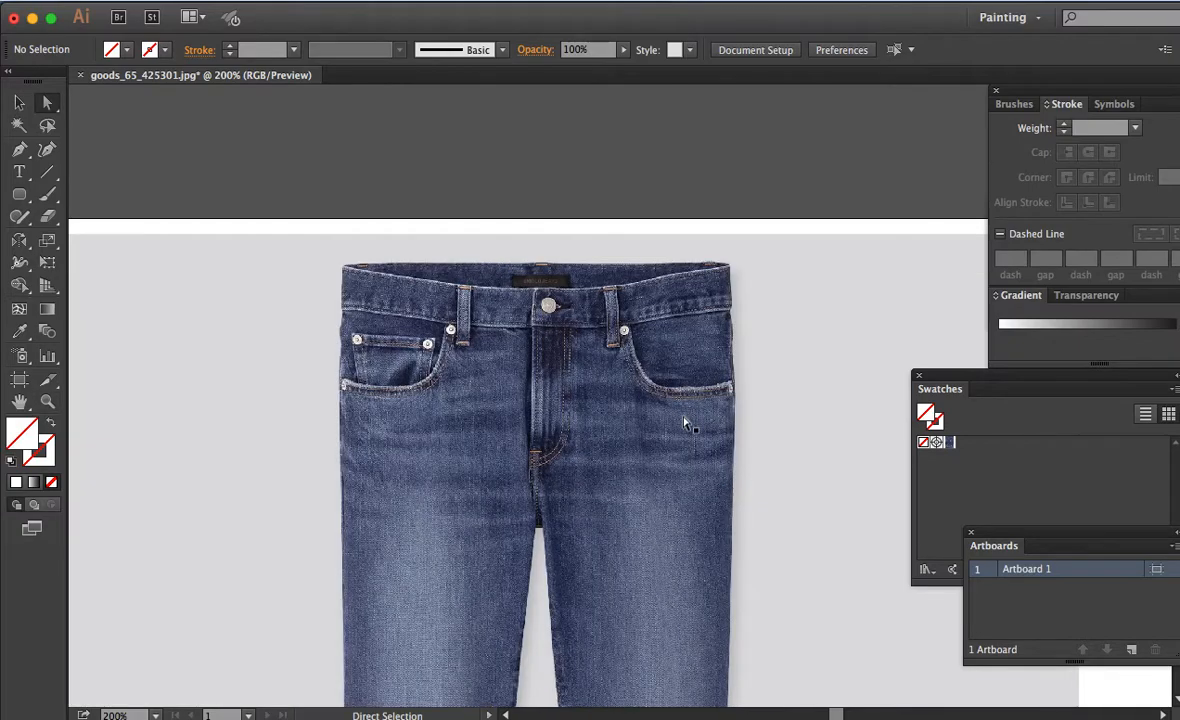
pyautogui.press('super+0')
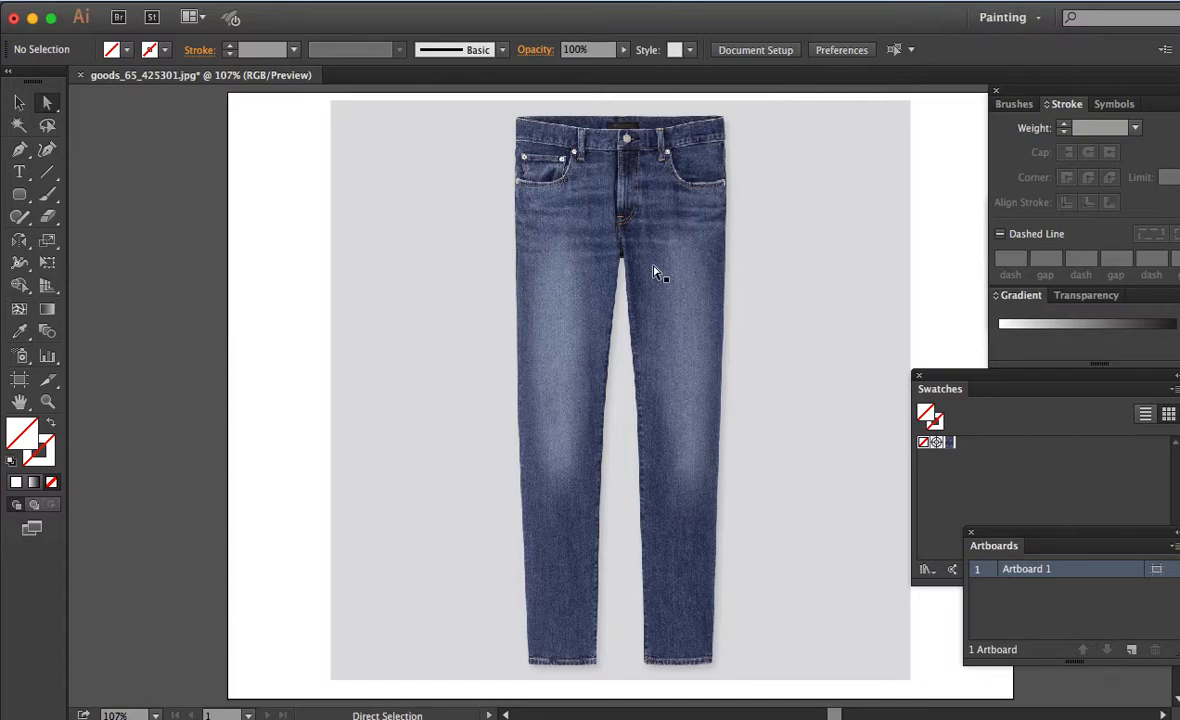
pyautogui.press('super+1')
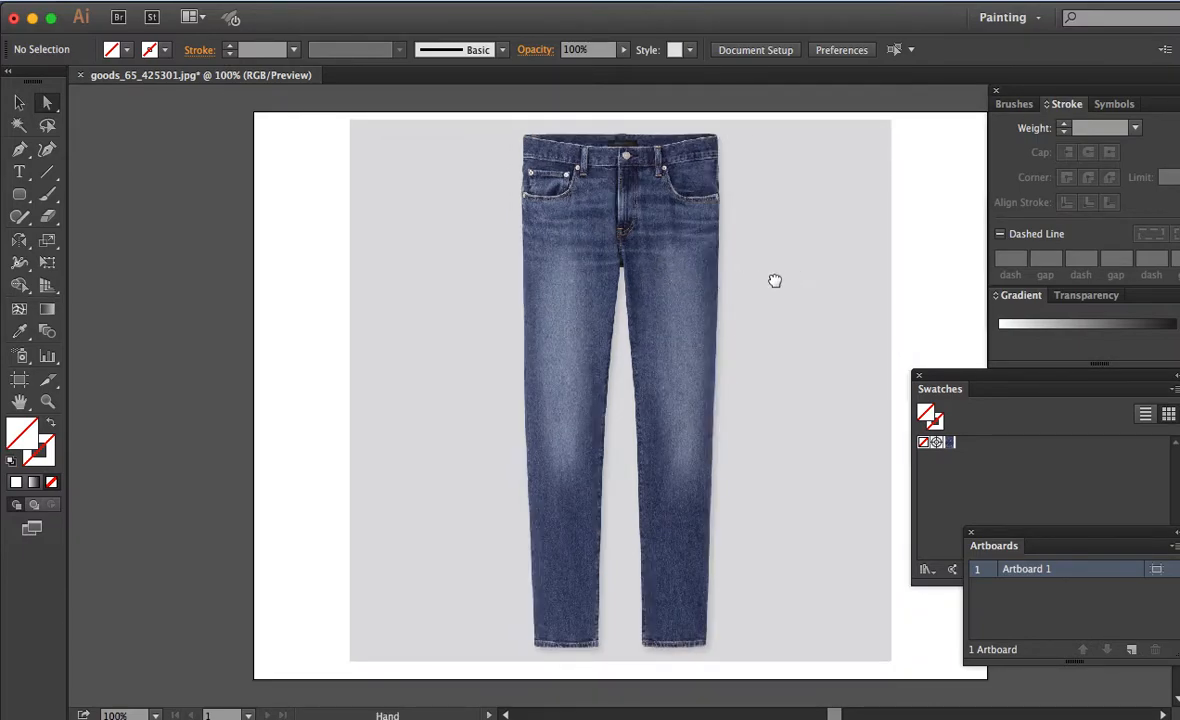
pyautogui.hscroll(5, 695, 284)
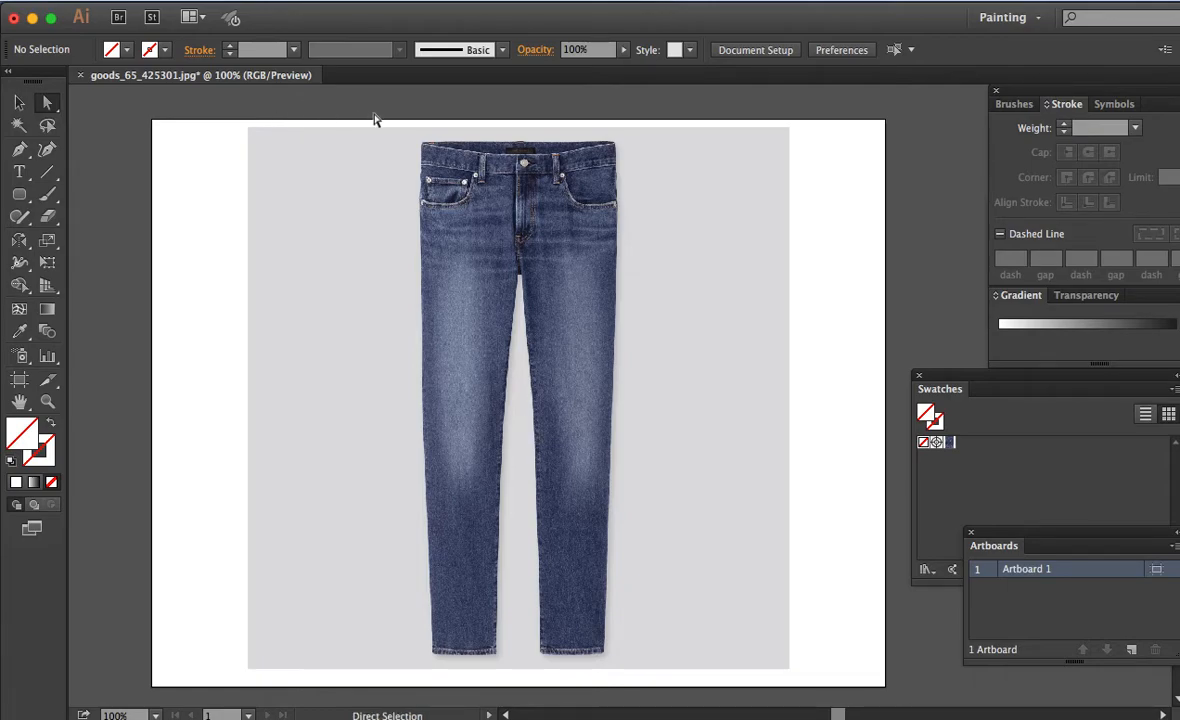
pyautogui.press('v')
pyautogui.press('super+o')
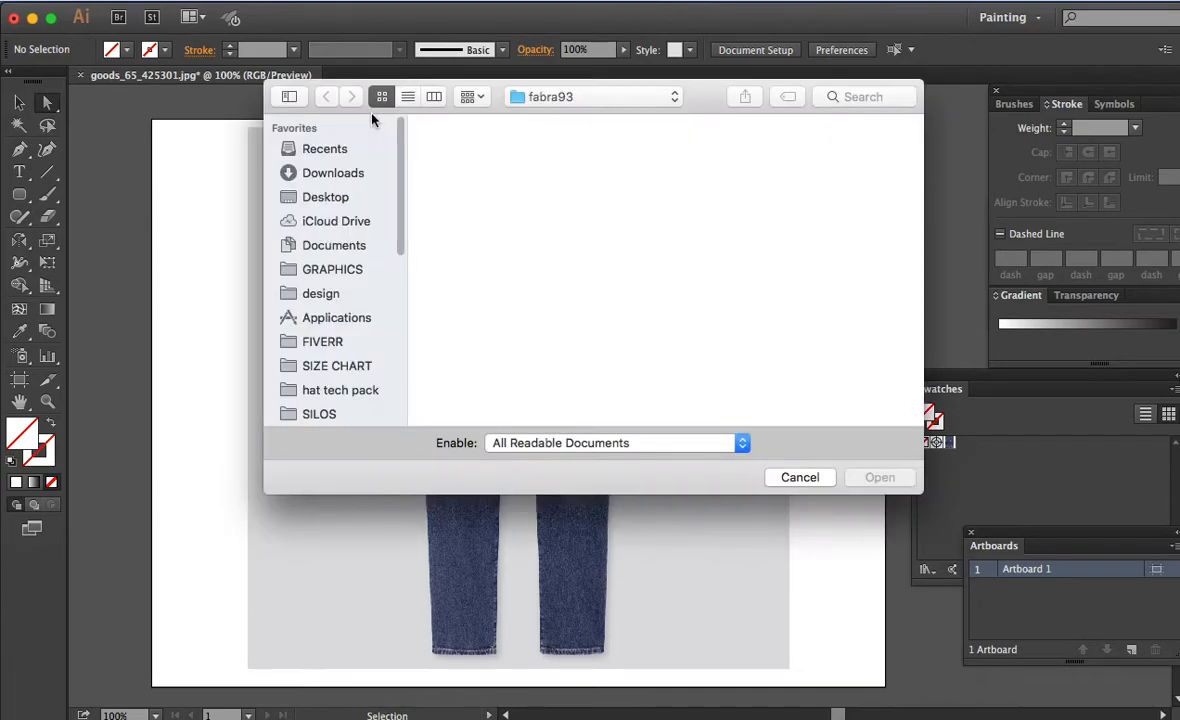
pyautogui.click(791, 480)
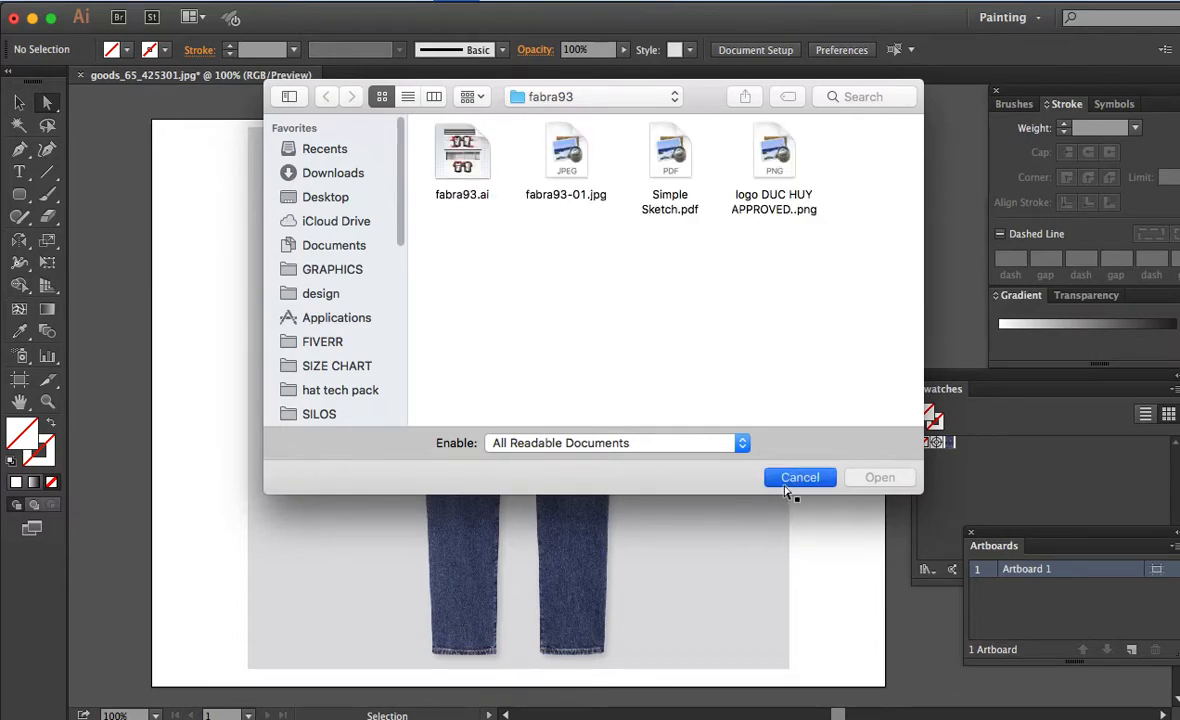
# Step: Review the size presets and orientation options available for the artboard
pyautogui.hotkey('shift', 'o')
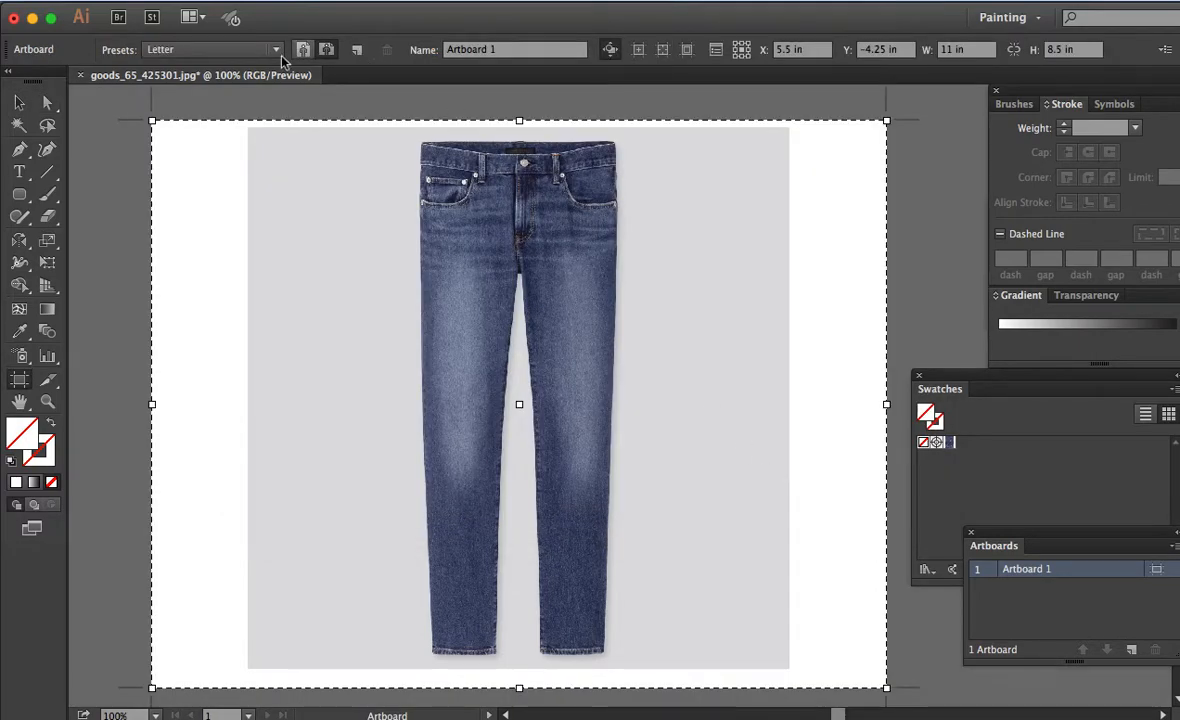
pyautogui.click(276, 50)
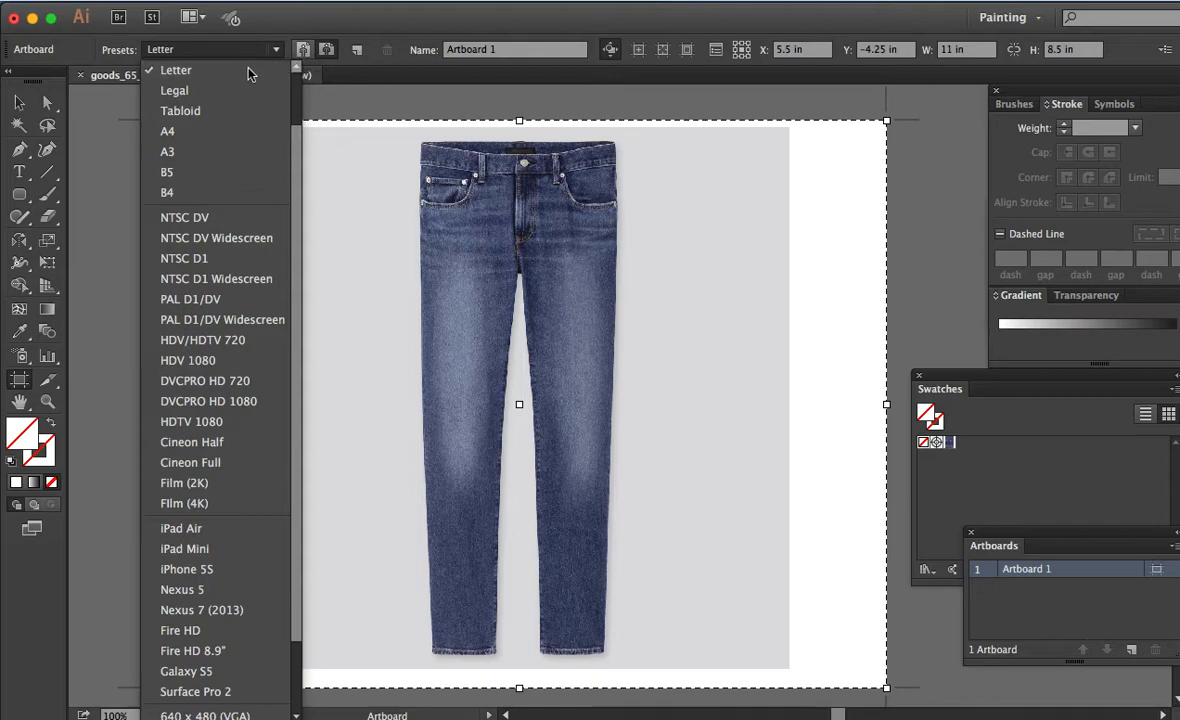
pyautogui.click(328, 53)
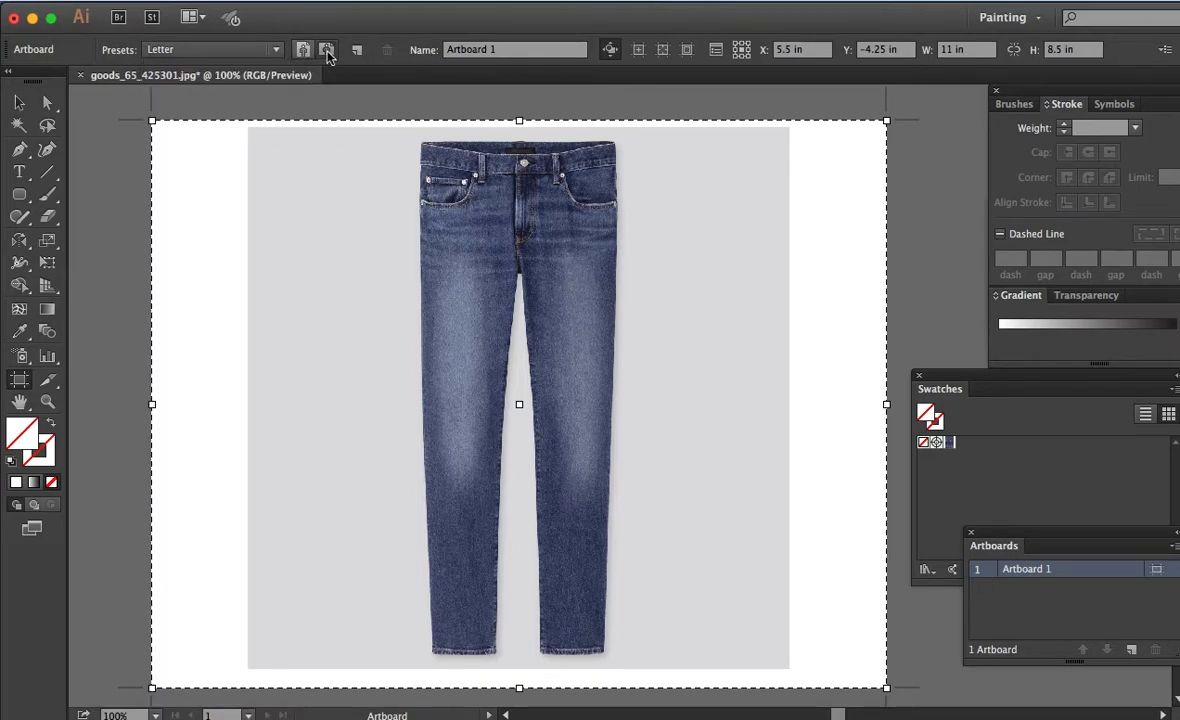
pyautogui.click(21, 103)
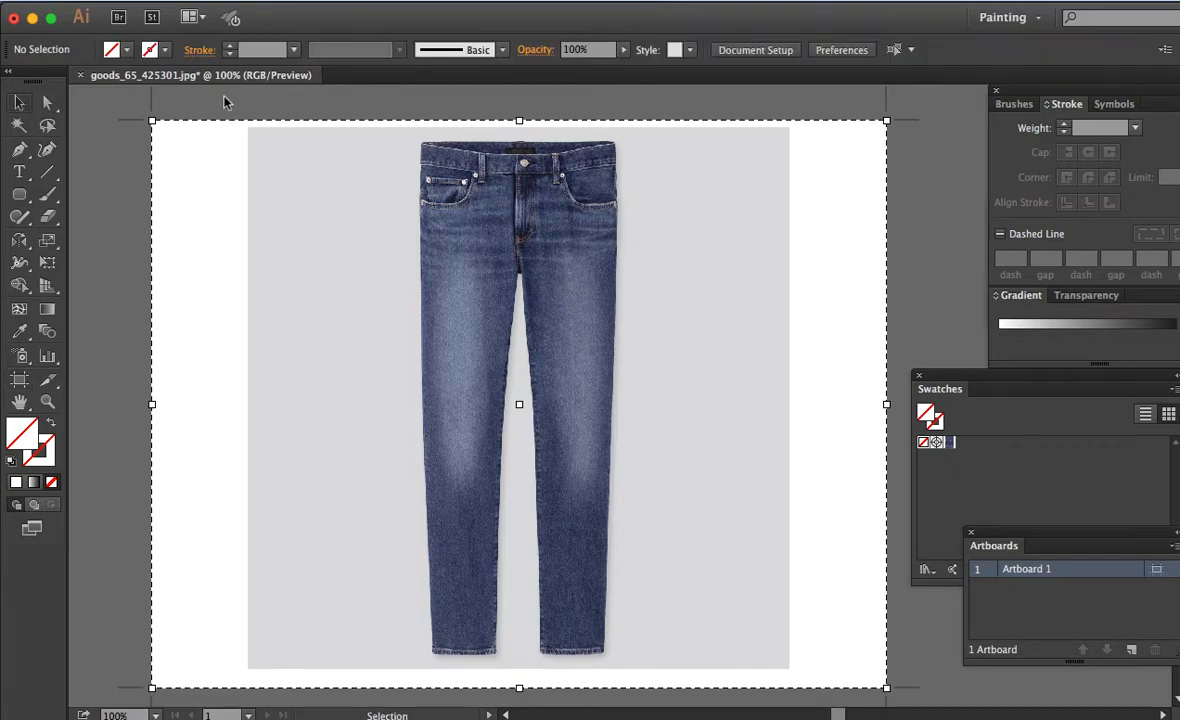
pyautogui.press('a')
pyautogui.click(600, 369)
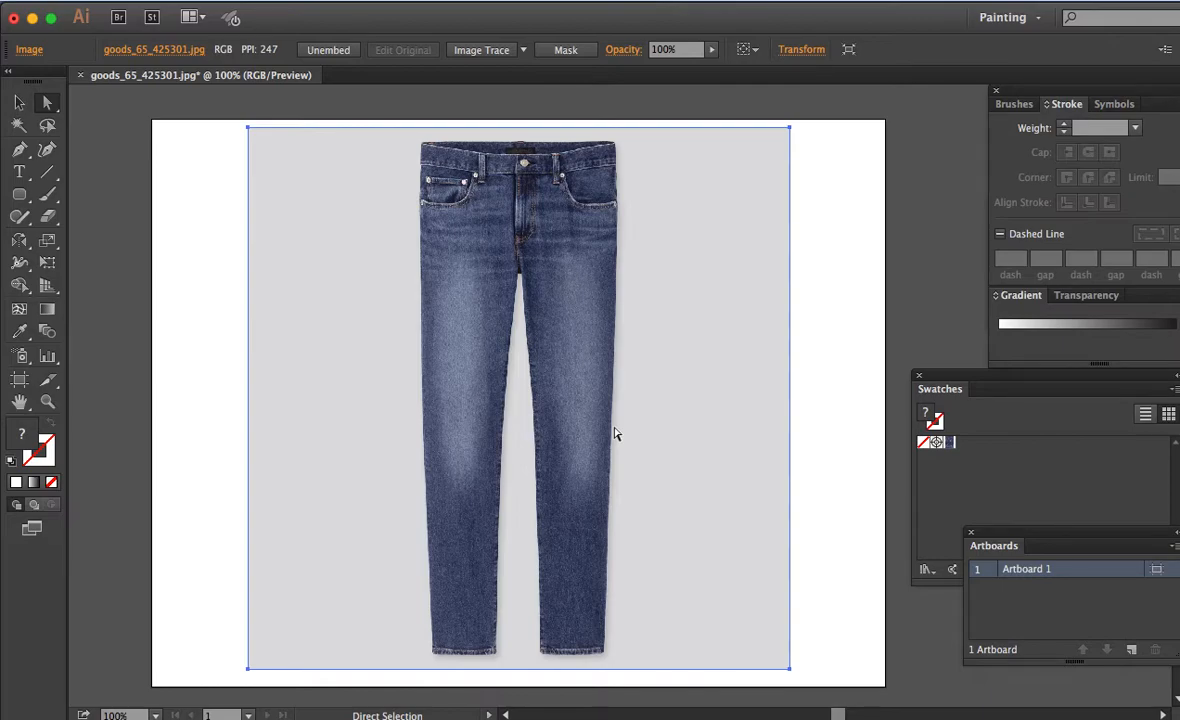
pyautogui.press('super')
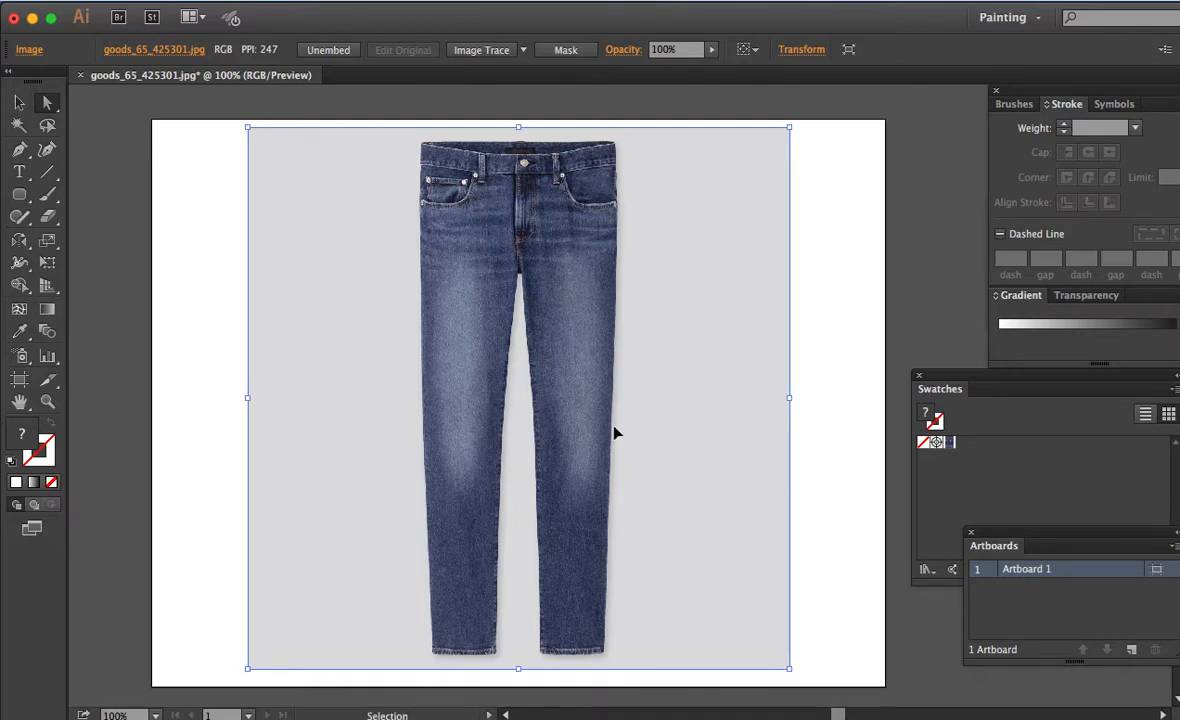
pyautogui.press('super+shift+a')
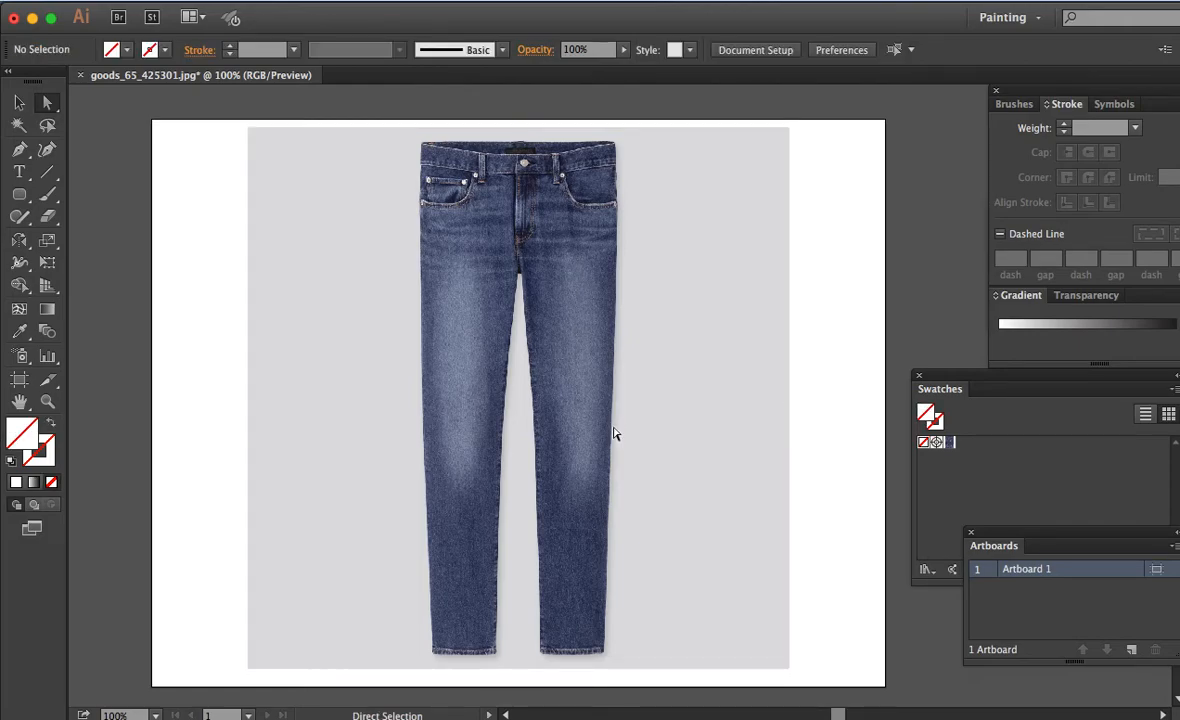
# Step: Open the default Basic RGB swatch library with the jeans' waistband in close view
pyautogui.moveTo(808, 353); pyautogui.dragTo(603, 368)
pyautogui.moveTo(396, 160); pyautogui.dragTo(688, 338)
pyautogui.press('z')
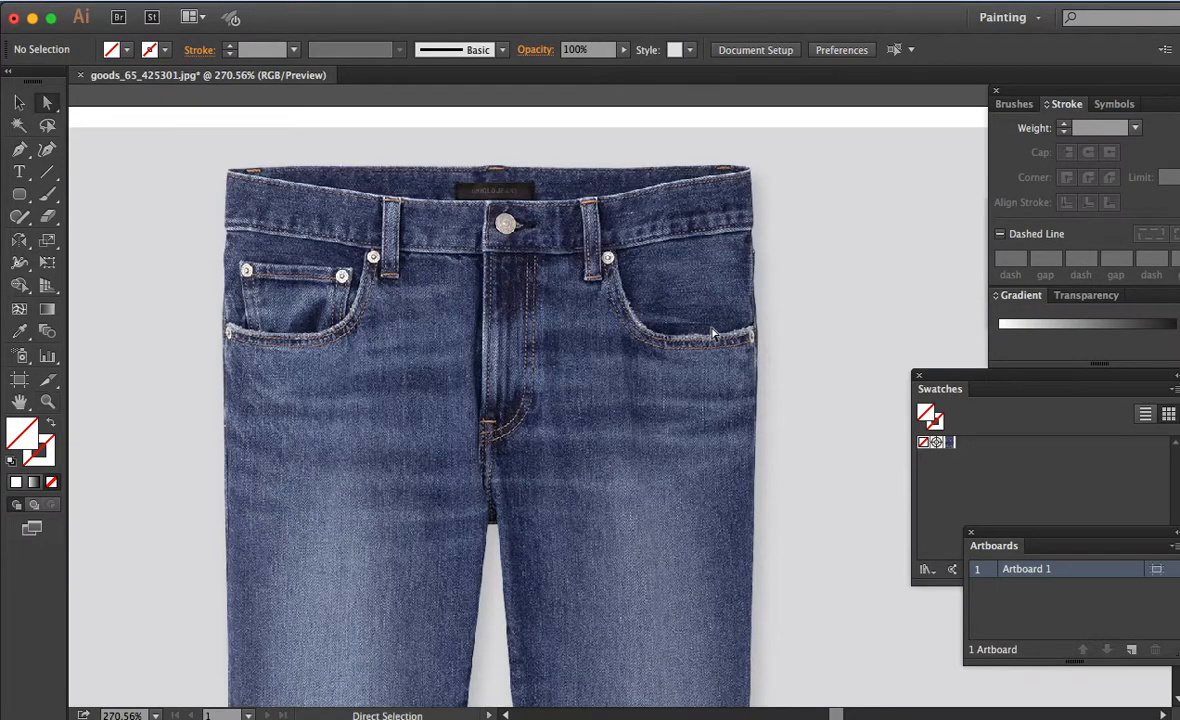
pyautogui.press('p')
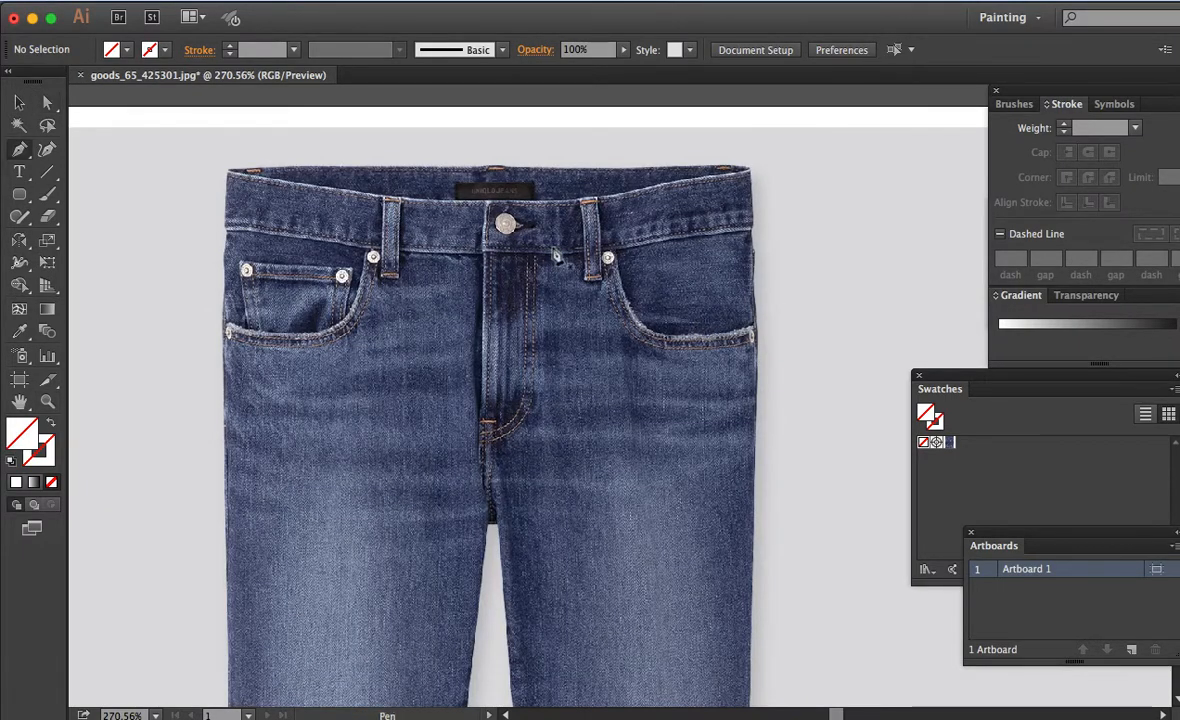
pyautogui.press('z')
pyautogui.moveTo(402, 134); pyautogui.dragTo(869, 408)
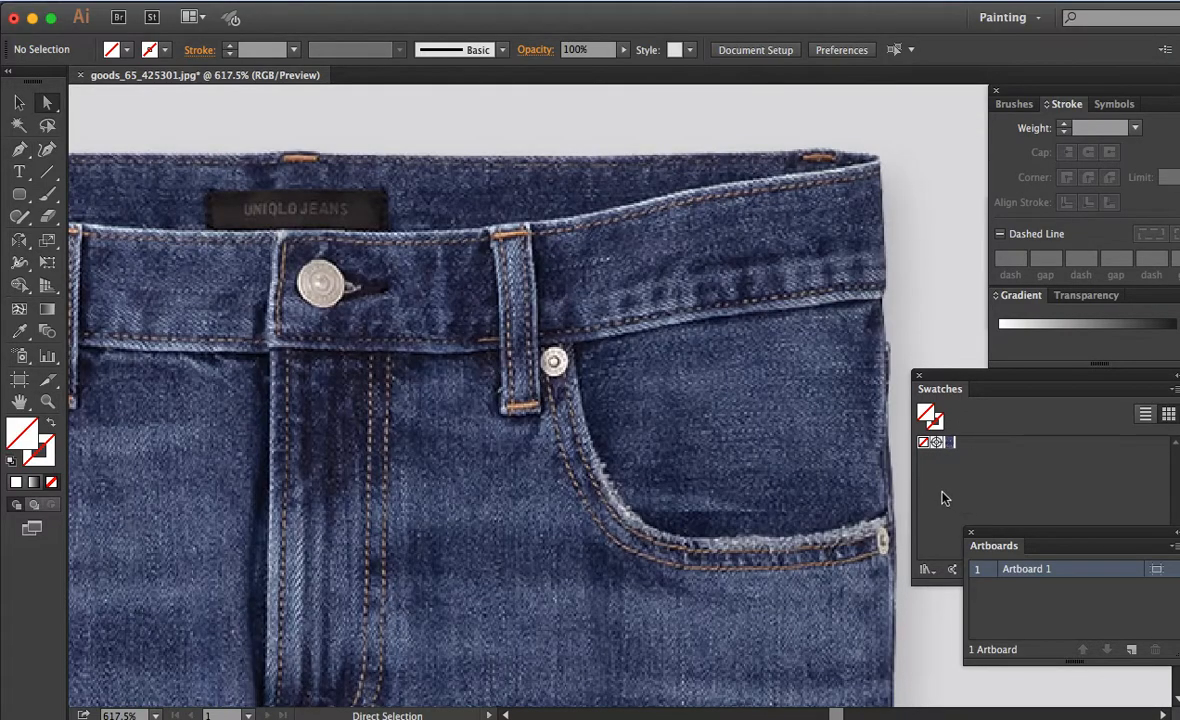
pyautogui.click(926, 569)
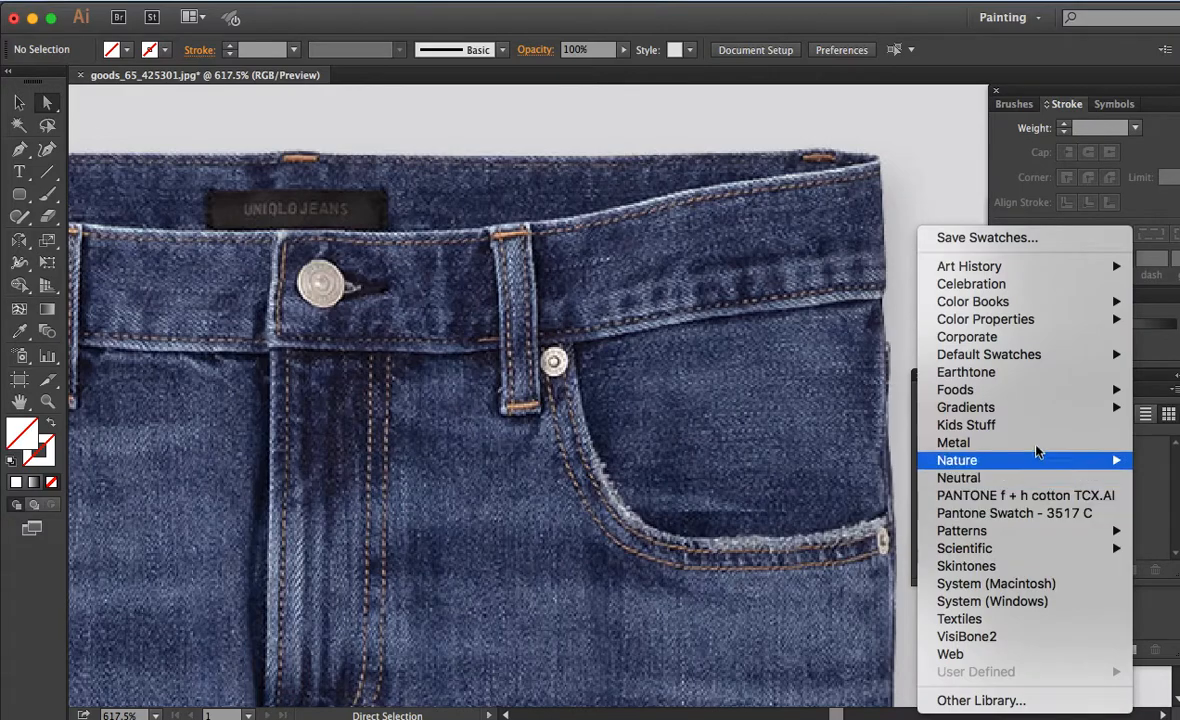
pyautogui.moveTo(941, 360)
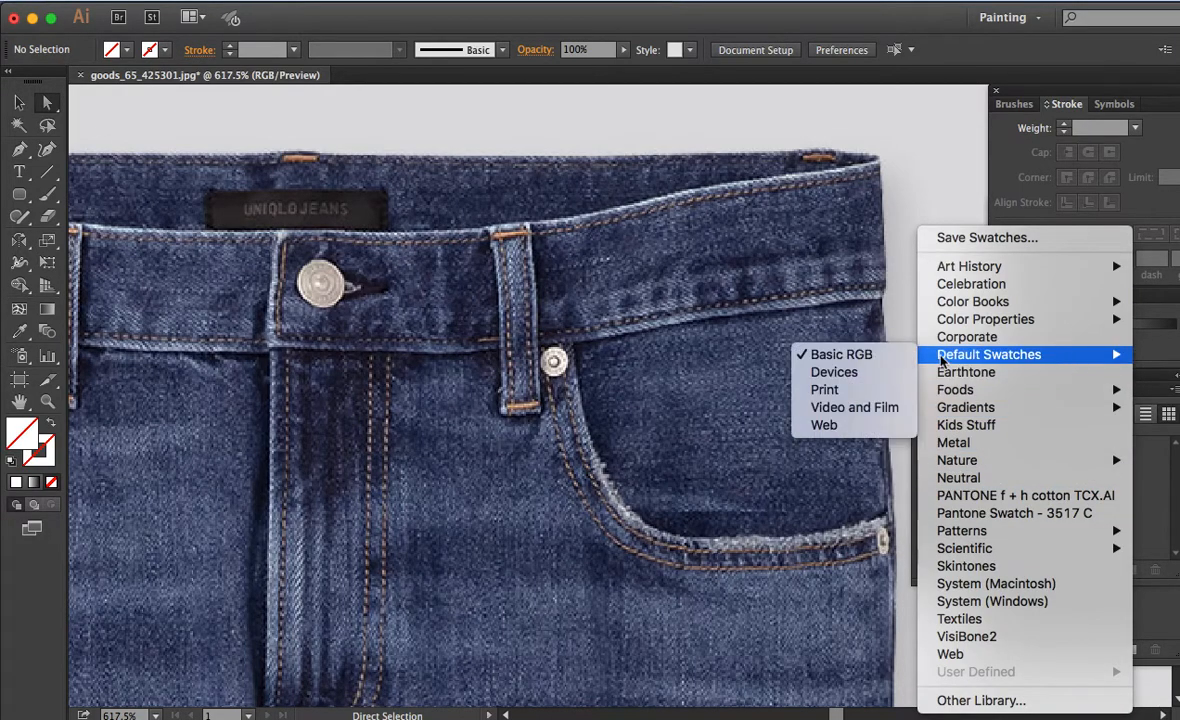
pyautogui.click(887, 354)
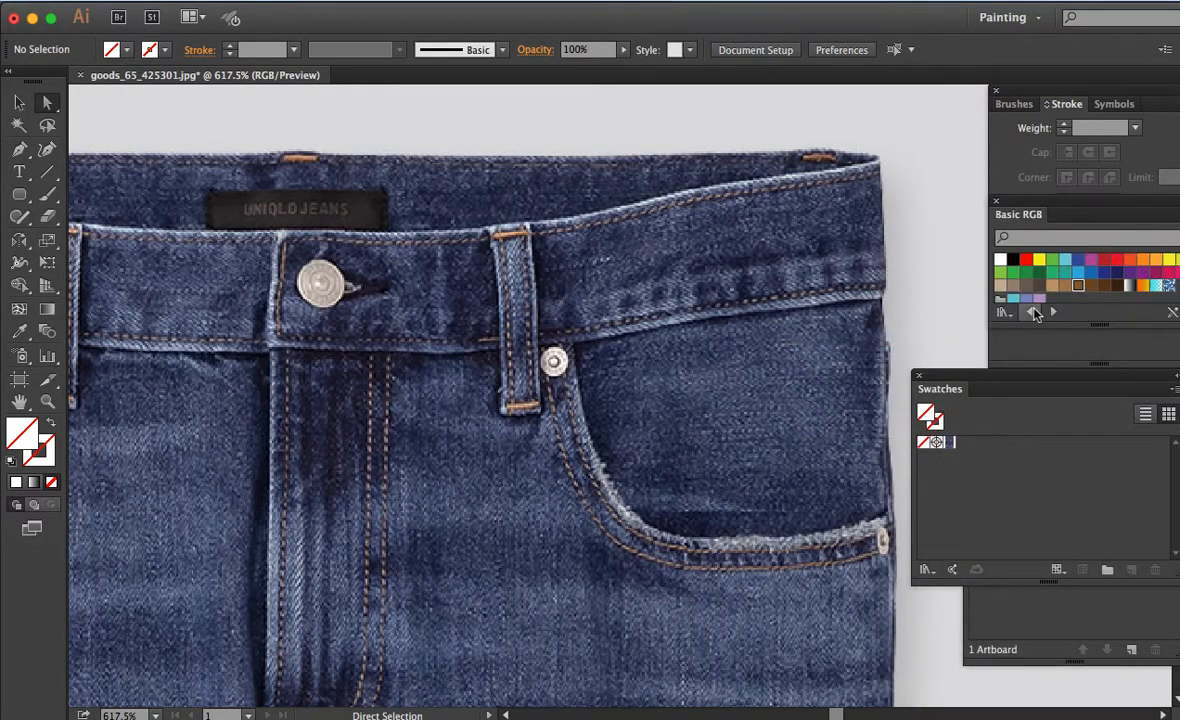
# Step: Rearrange the floating Stroke and Basic RGB panels so that the colour swatches are uncovered
pyautogui.press('.')
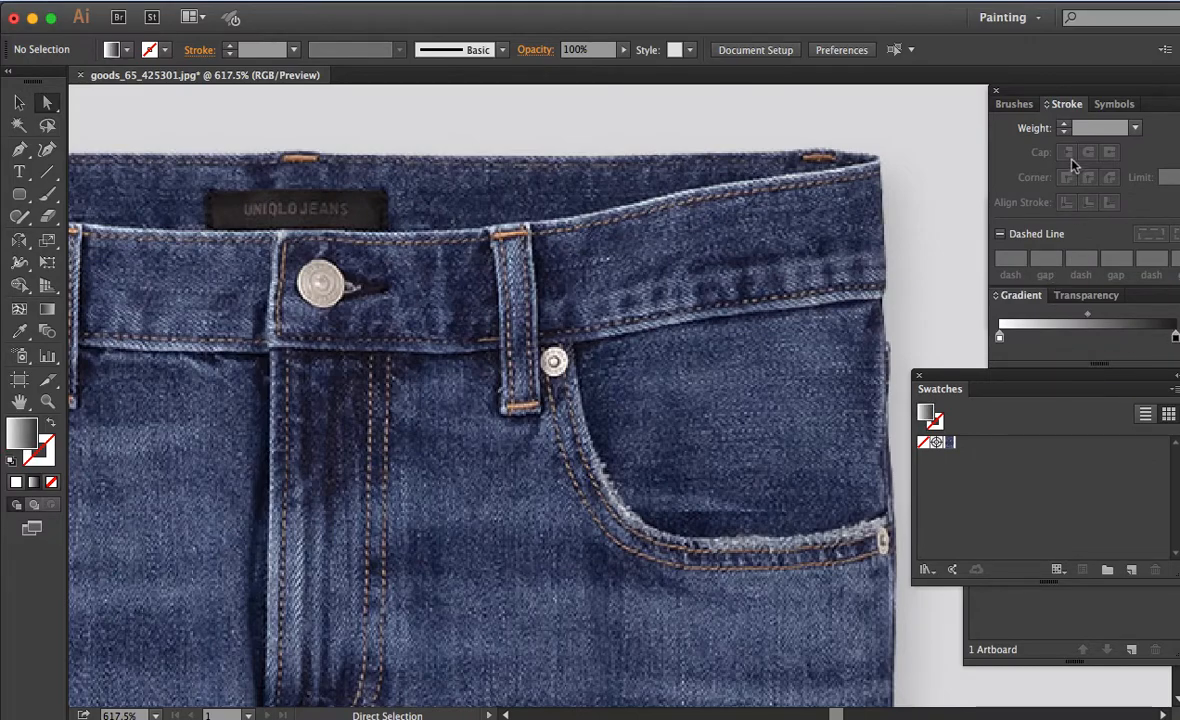
pyautogui.moveTo(1040, 103); pyautogui.dragTo(1013, 18)
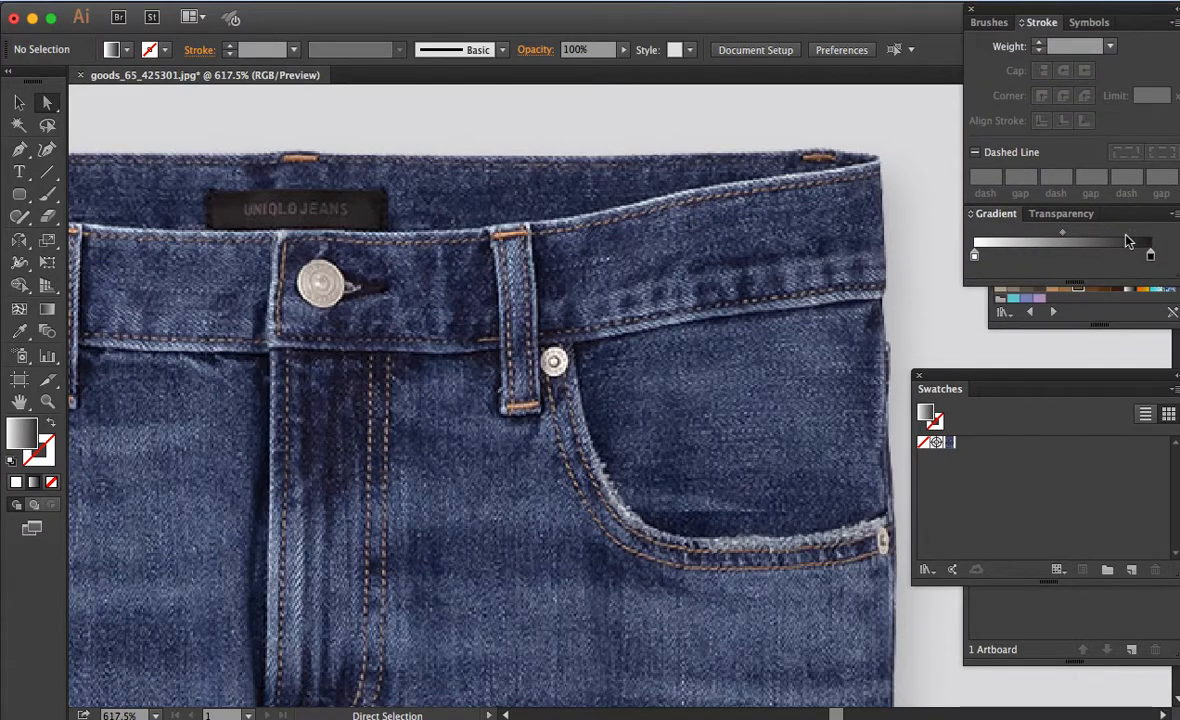
pyautogui.click(1100, 313)
pyautogui.moveTo(1101, 204); pyautogui.dragTo(1057, 307)
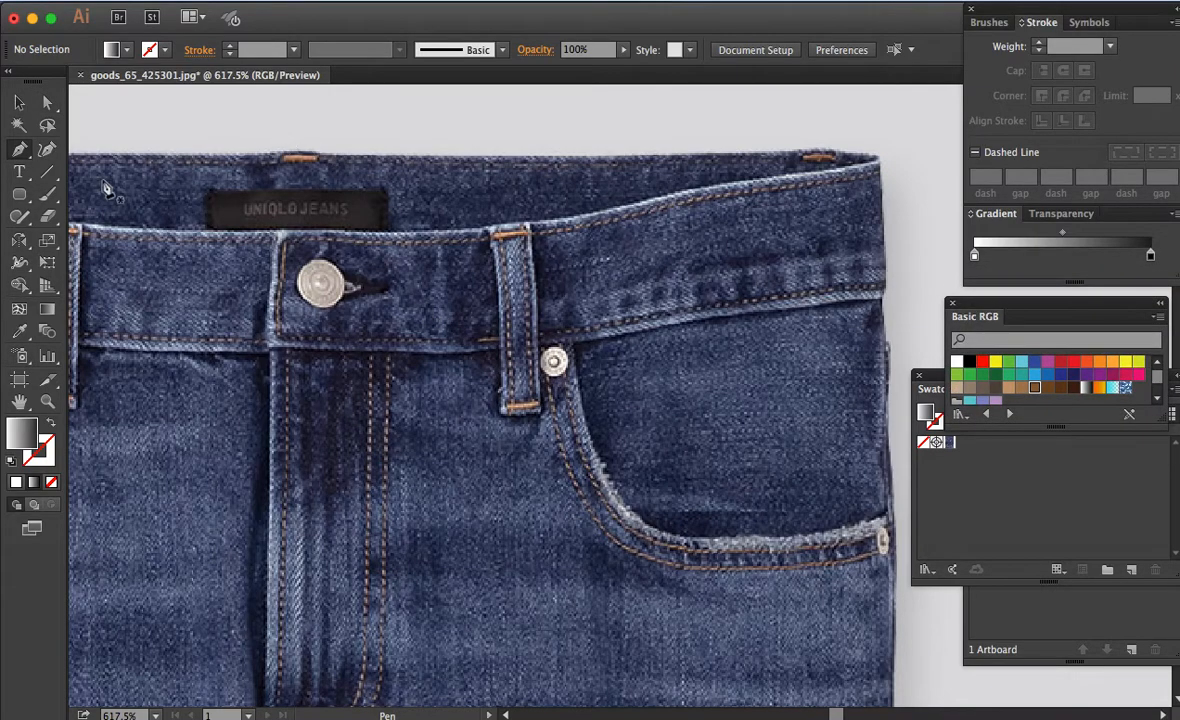
# Step: Set up the Pen tool with a 1 pt RGB Red stroke and no fill
pyautogui.click(26, 155)
pyautogui.click(295, 50)
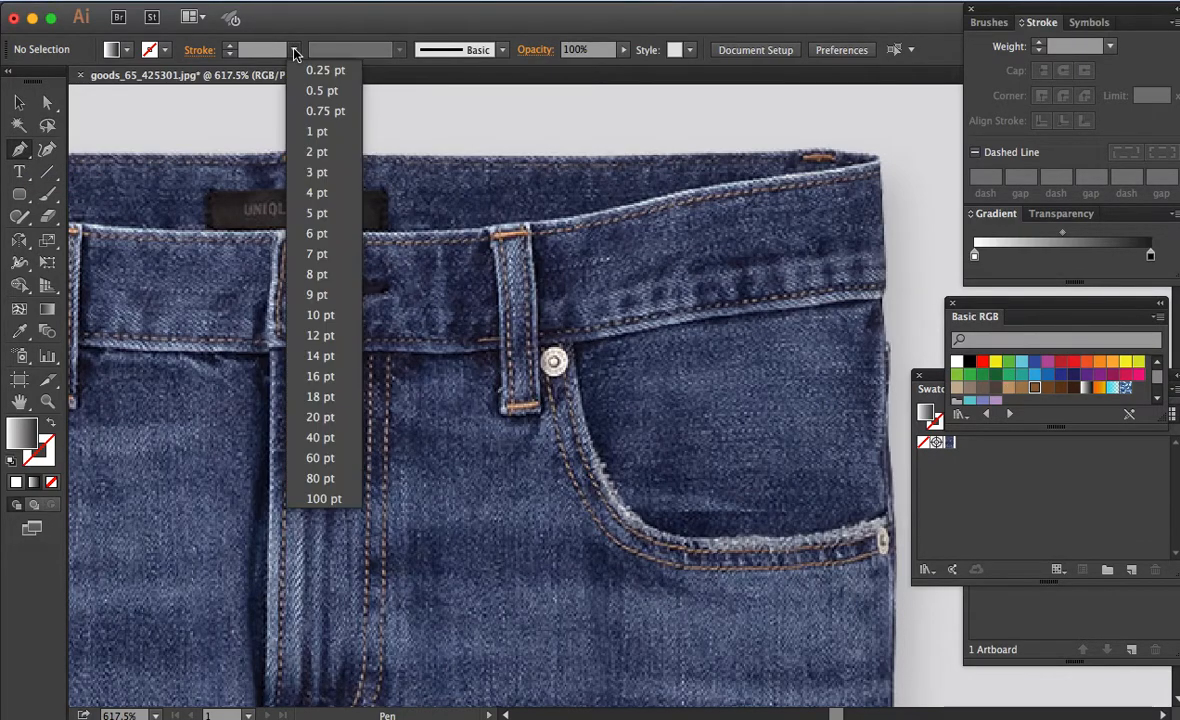
pyautogui.click(297, 131)
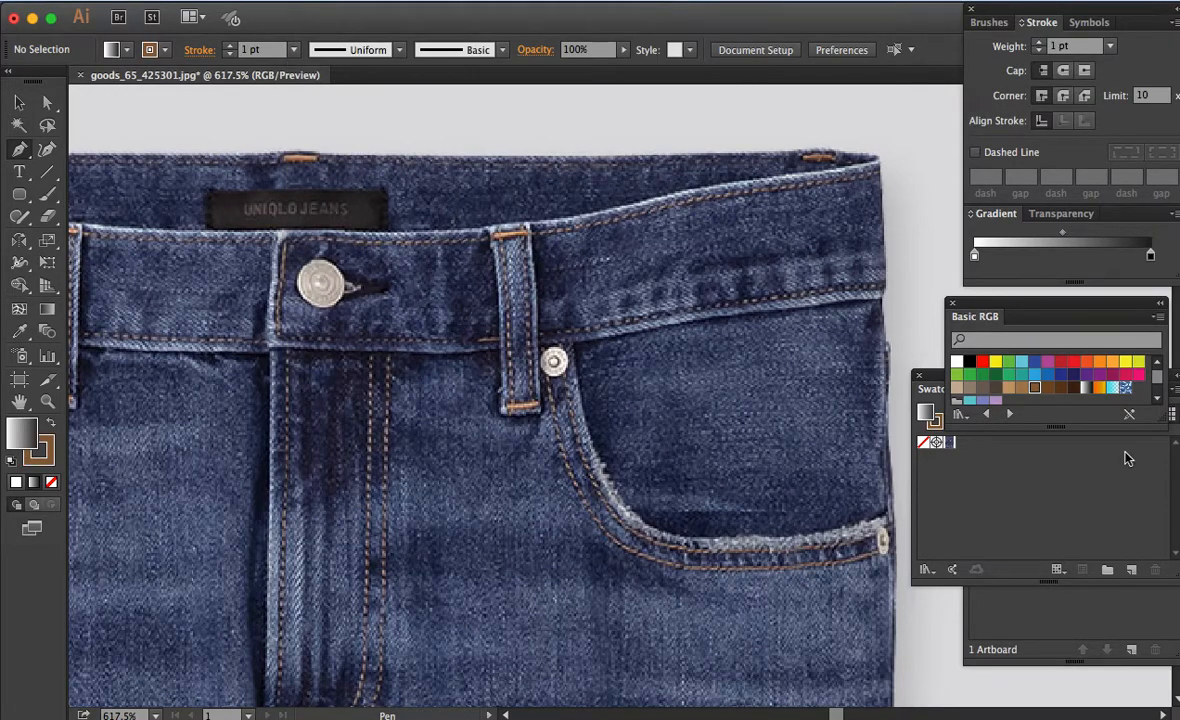
pyautogui.press('x')
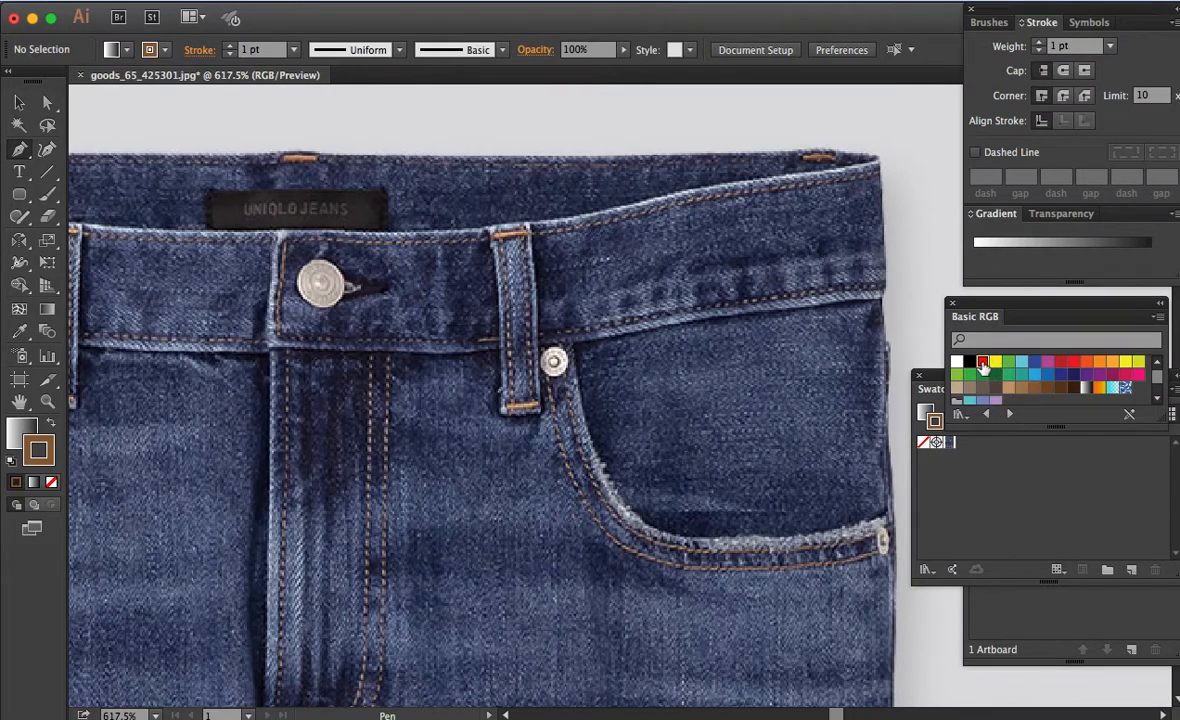
pyautogui.click(983, 364)
pyautogui.press('x')
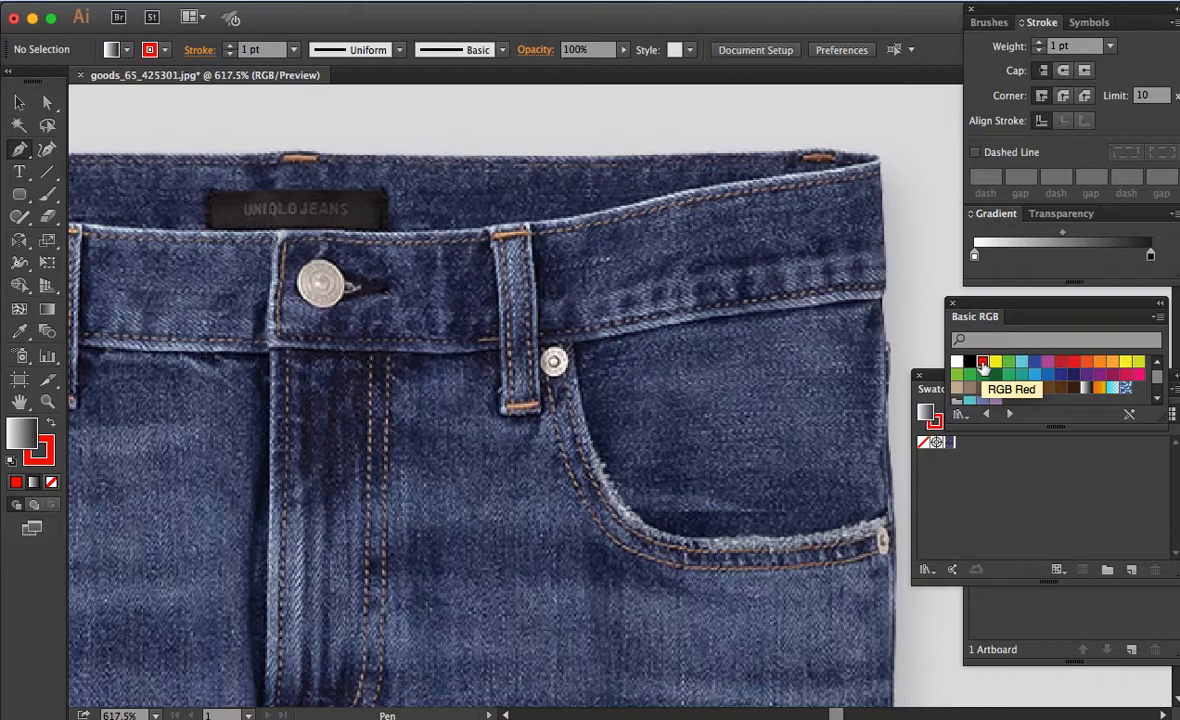
pyautogui.press('/')
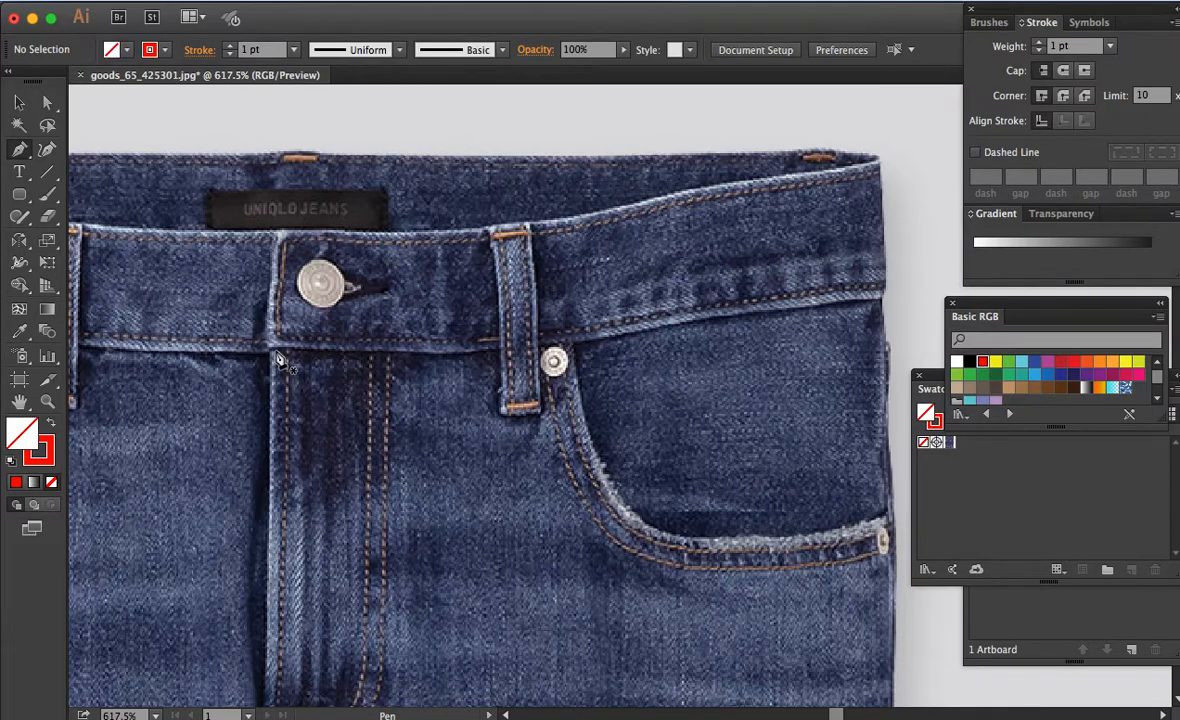
# Step: Trace the waistband's front upper edge from above the button to the right outer corner as one curve and adjust its handle
pyautogui.click(283, 237)
pyautogui.moveTo(465, 240); pyautogui.dragTo(510, 246)
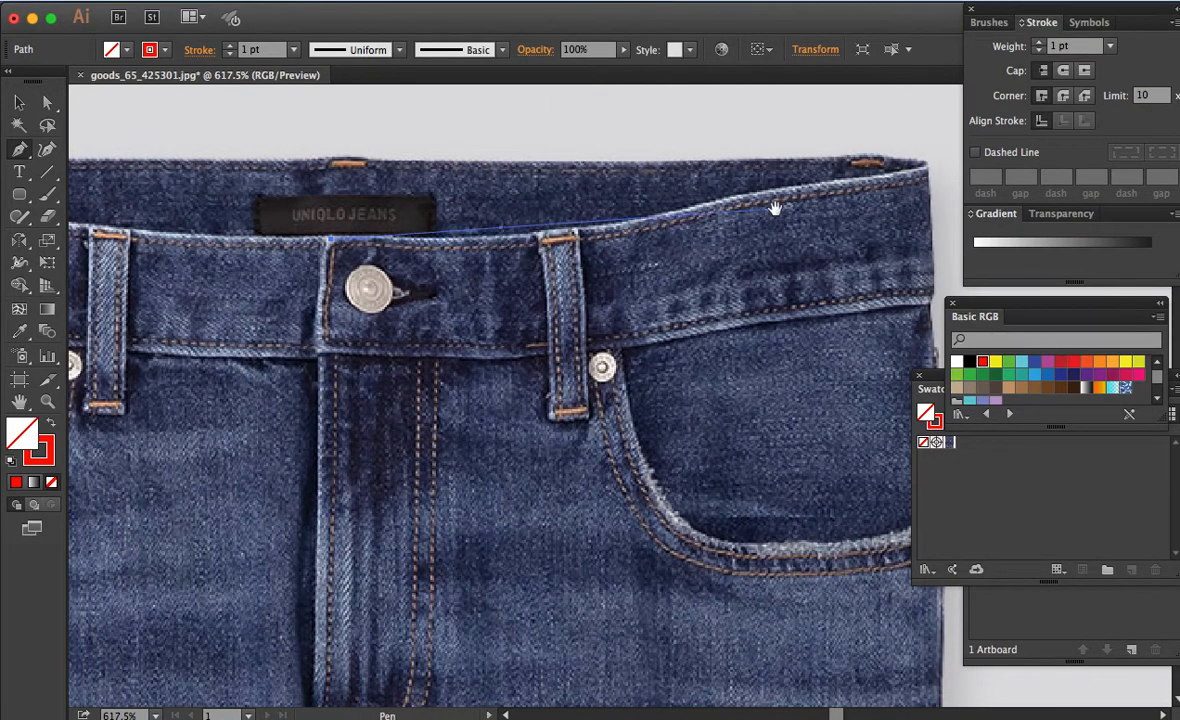
pyautogui.moveTo(767, 210); pyautogui.dragTo(691, 220)
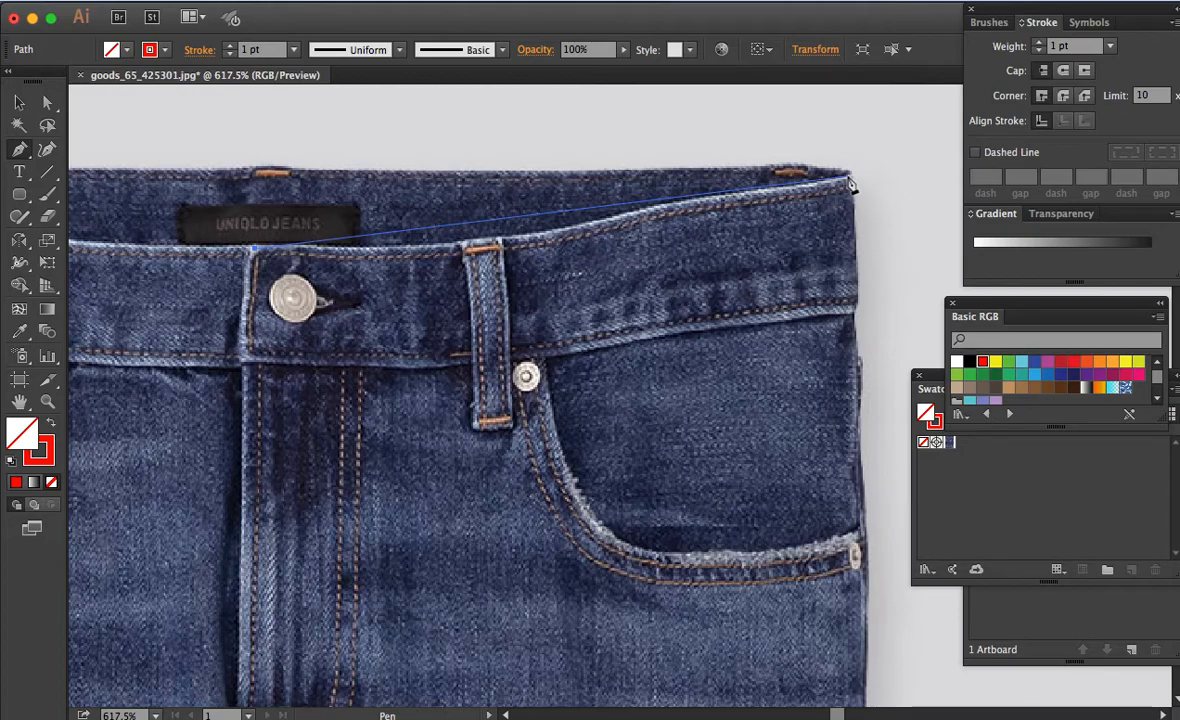
pyautogui.press('super+minus')
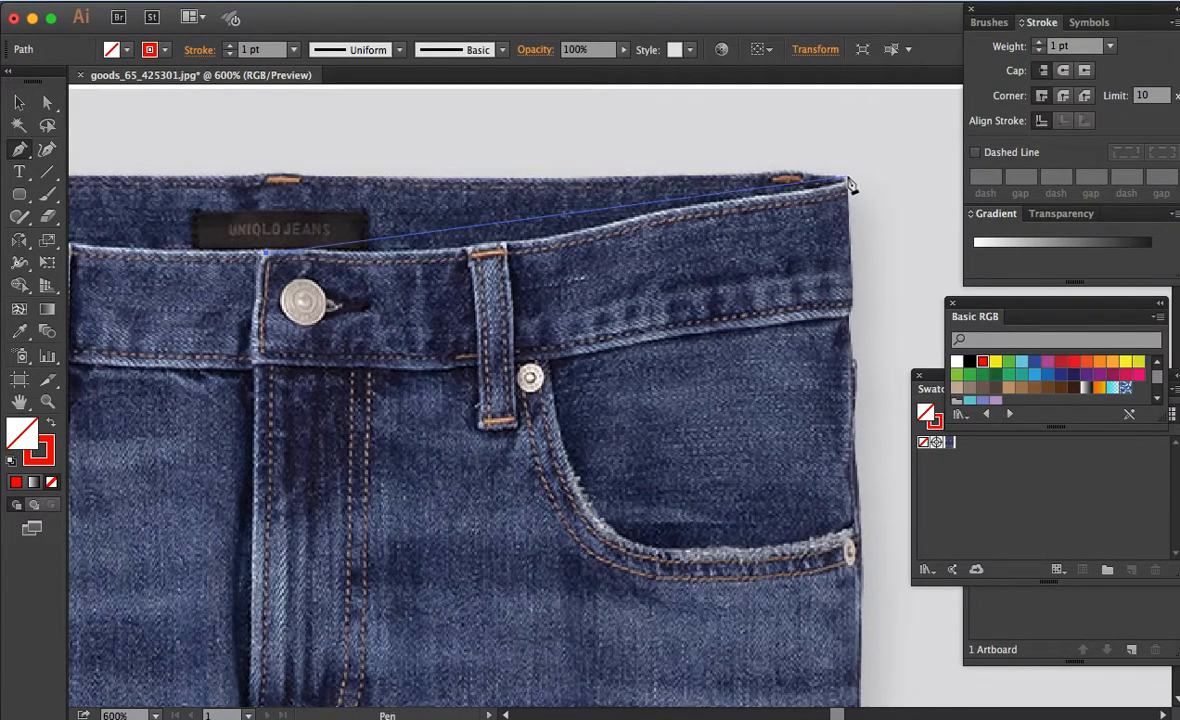
pyautogui.moveTo(846, 189); pyautogui.dragTo(911, 163)
pyautogui.press('a')
pyautogui.moveTo(779, 207); pyautogui.dragTo(748, 242)
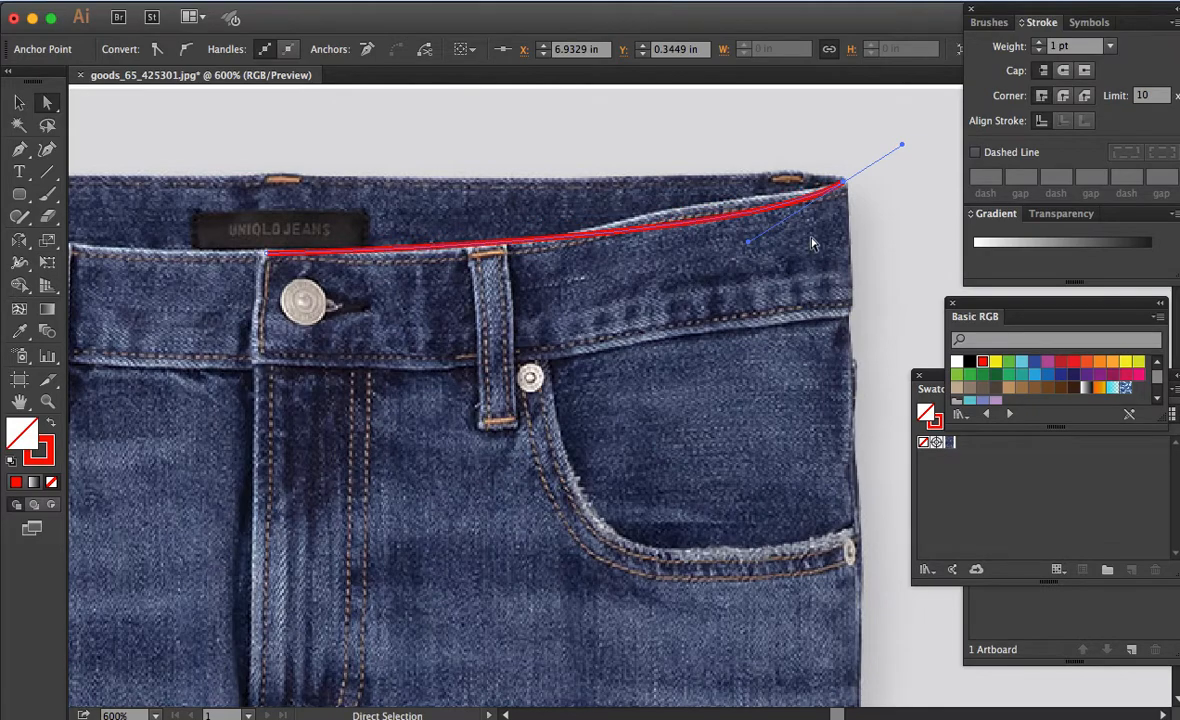
# Step: Continue the path from the waistband's outer corner down the right leg's outer side to the hem's outer corner
pyautogui.press('super+equal')
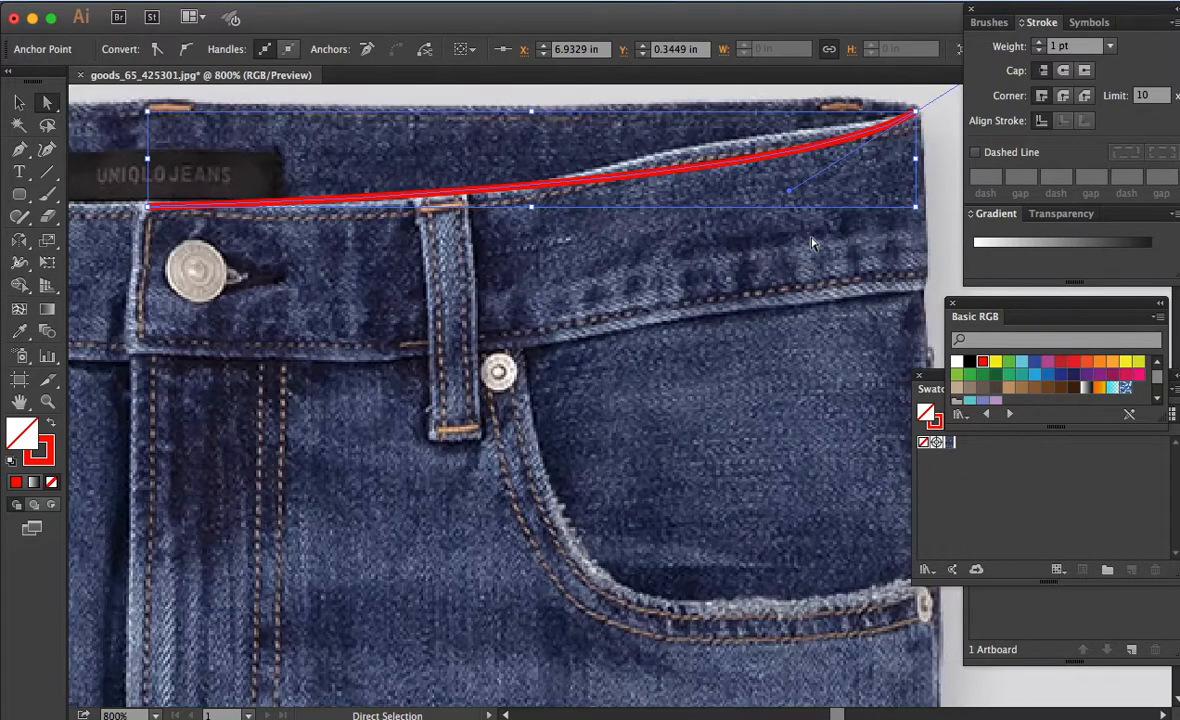
pyautogui.press('super+minus')
pyautogui.press('super+minus')
pyautogui.press('super+minus')
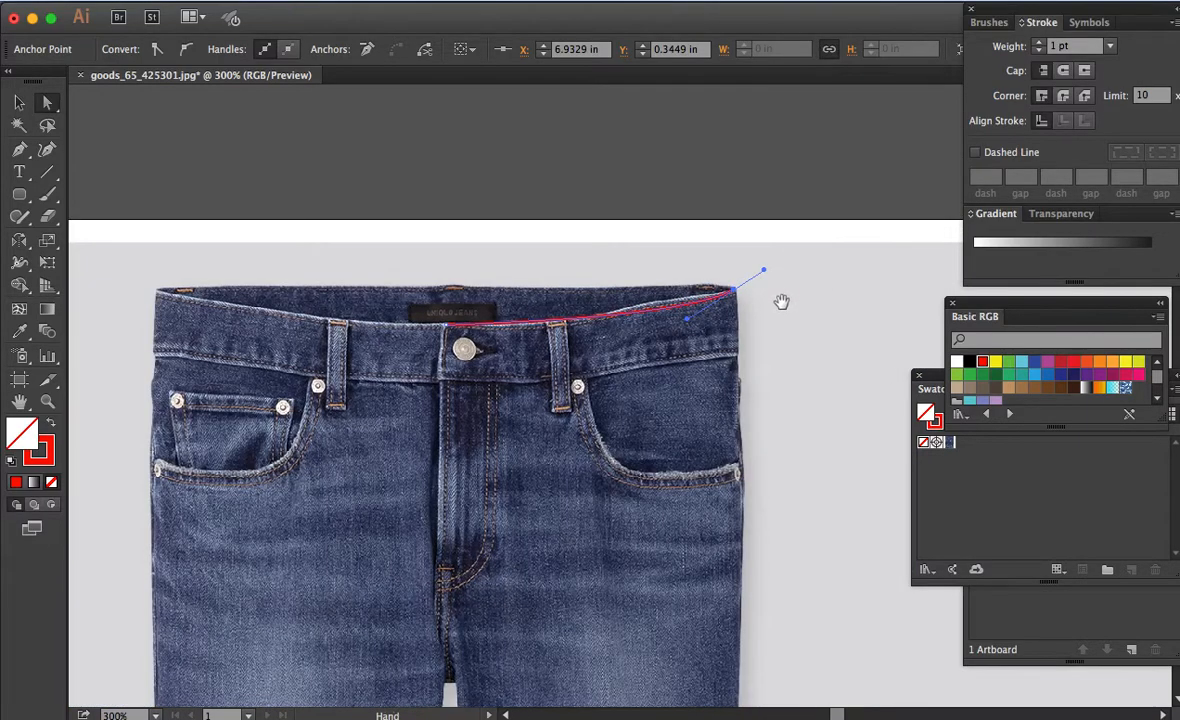
pyautogui.moveTo(782, 300); pyautogui.dragTo(790, 261)
pyautogui.press('z')
pyautogui.moveTo(395, 184); pyautogui.dragTo(890, 427)
pyautogui.press('a')
pyautogui.press('p')
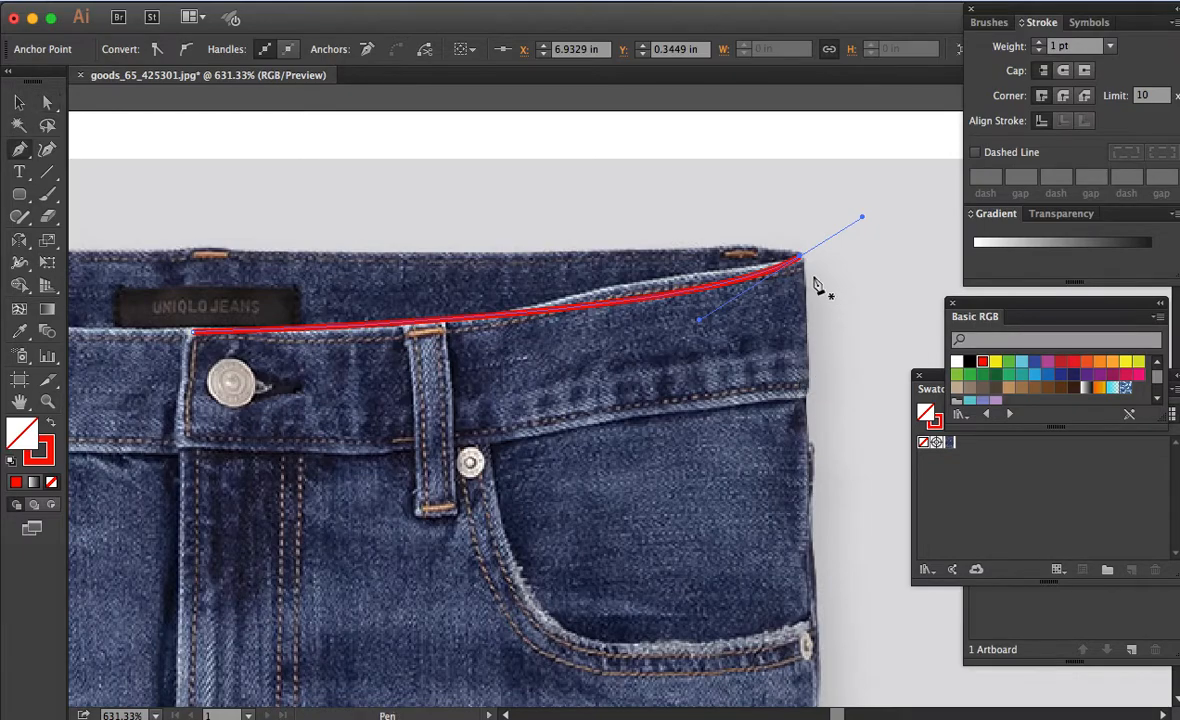
pyautogui.press('super+minus')
pyautogui.press('super+minus')
pyautogui.press('super+minus')
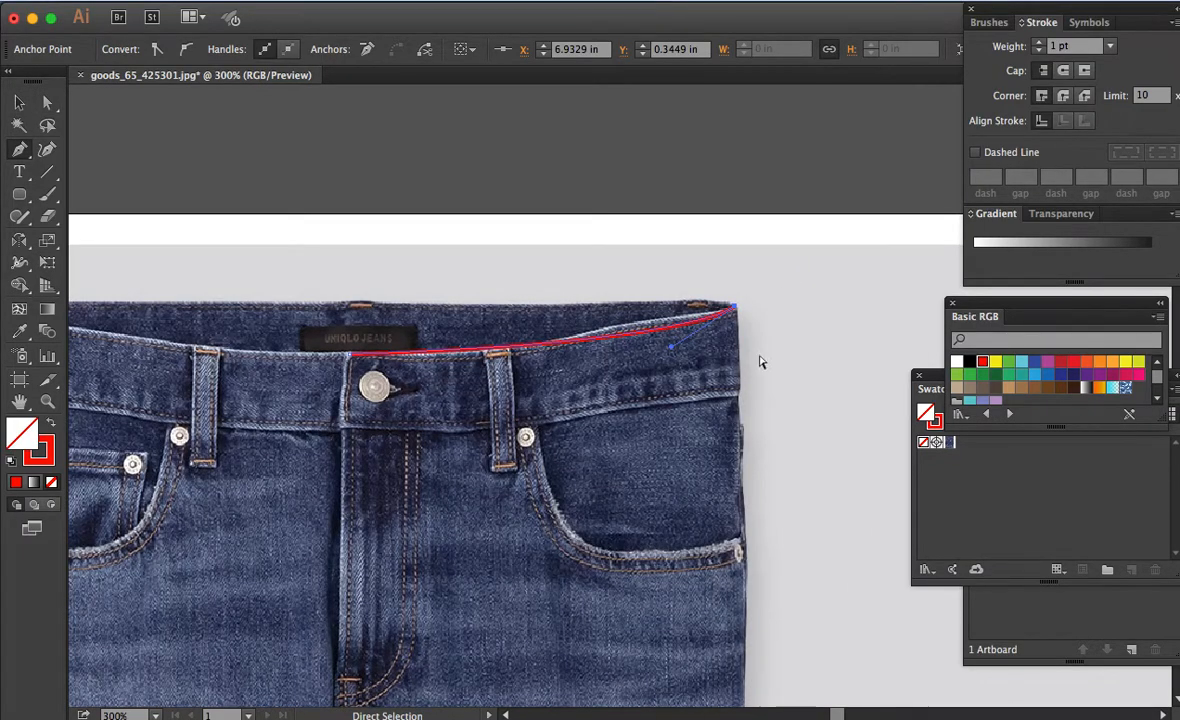
pyautogui.scroll(-3, 743, 282)
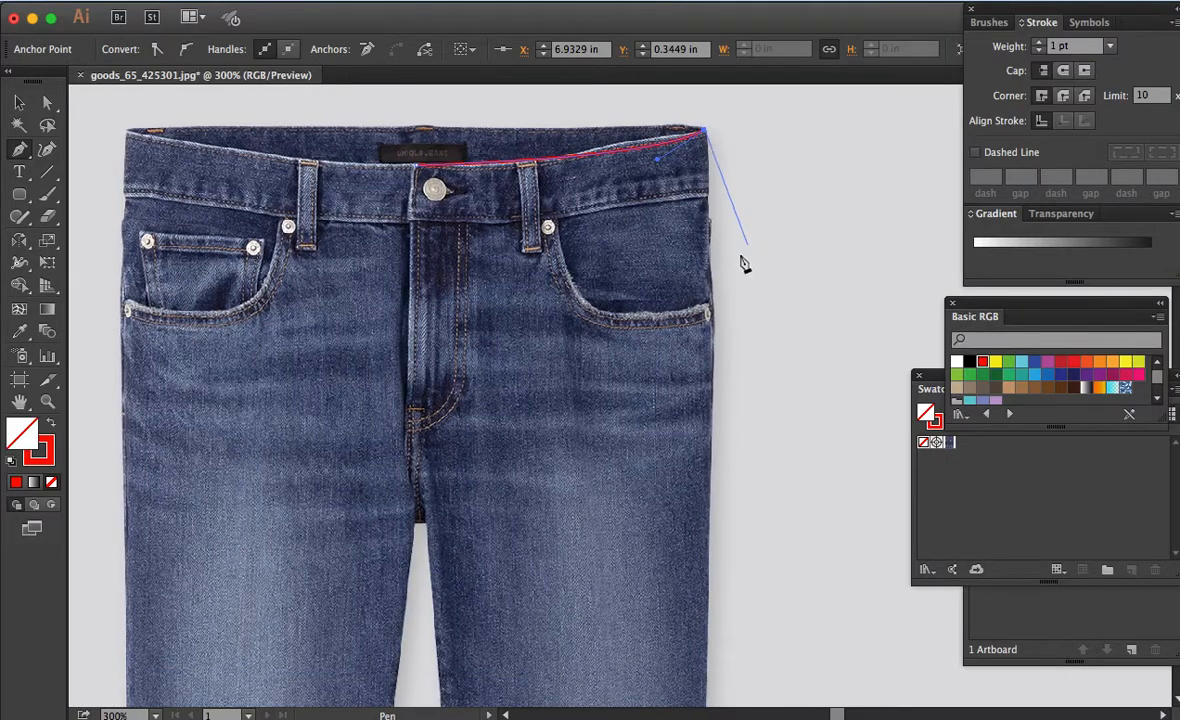
pyautogui.scroll(-6, 782, 229)
pyautogui.moveTo(760, 551); pyautogui.dragTo(761, 214)
pyautogui.moveTo(766, 522); pyautogui.dragTo(780, 274)
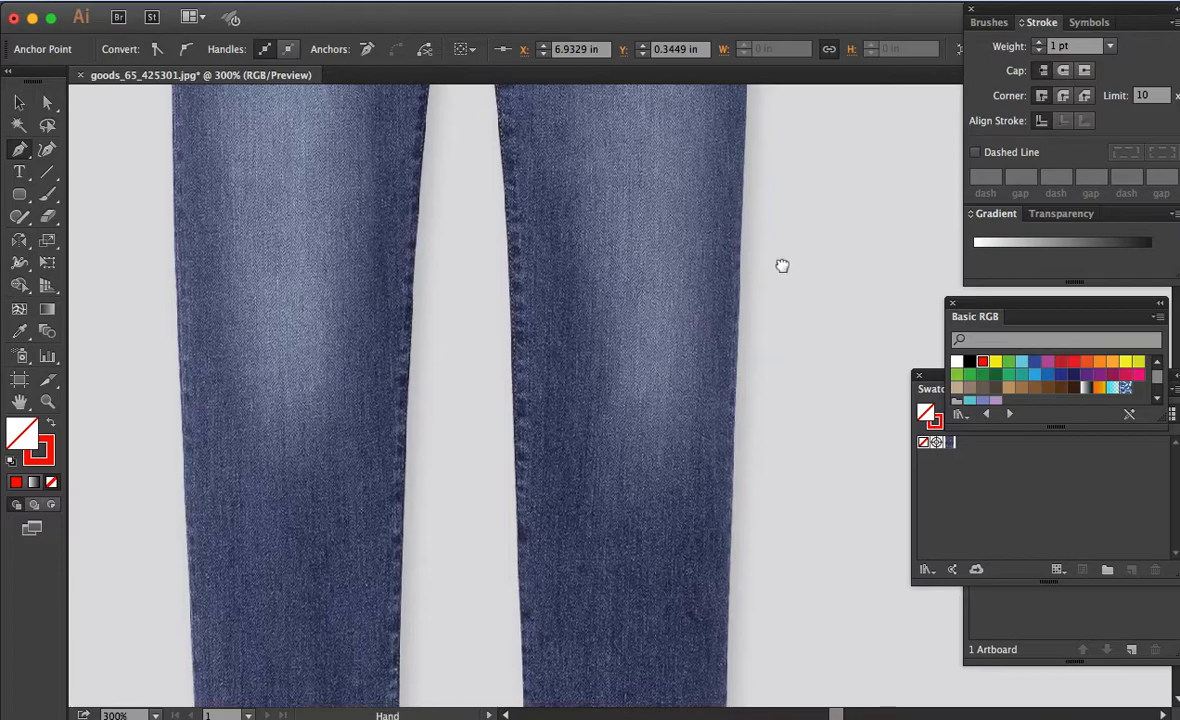
pyautogui.moveTo(762, 478); pyautogui.dragTo(782, 255)
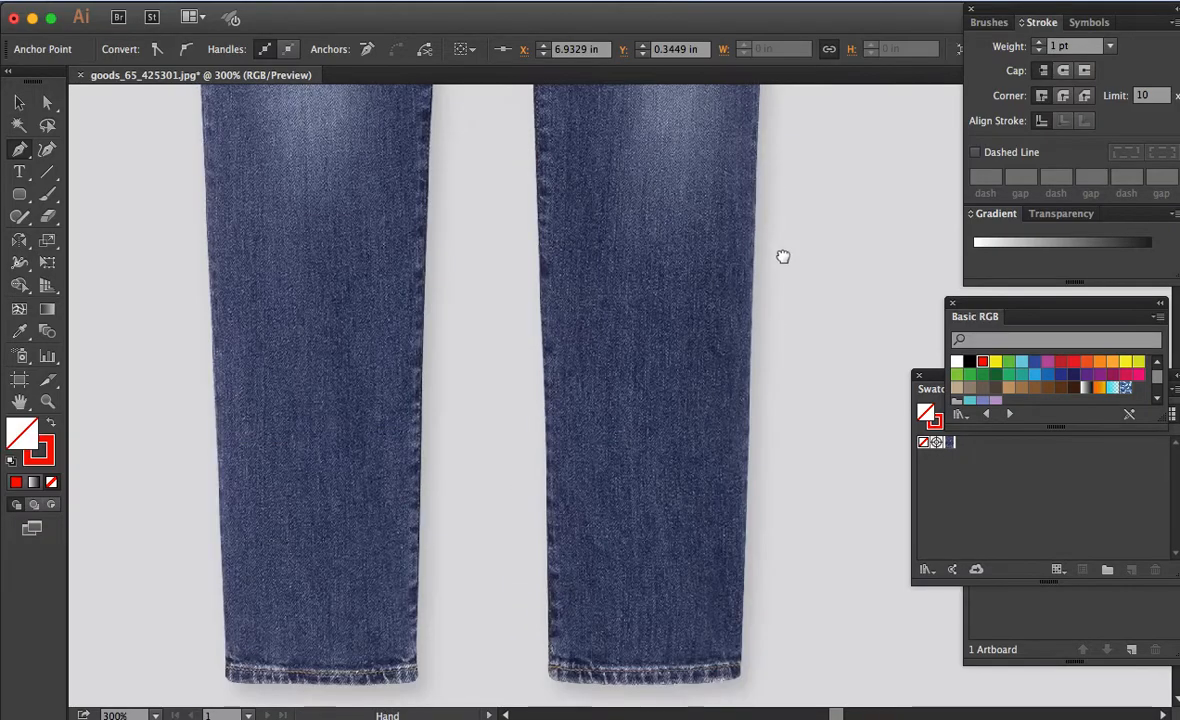
pyautogui.click(741, 680)
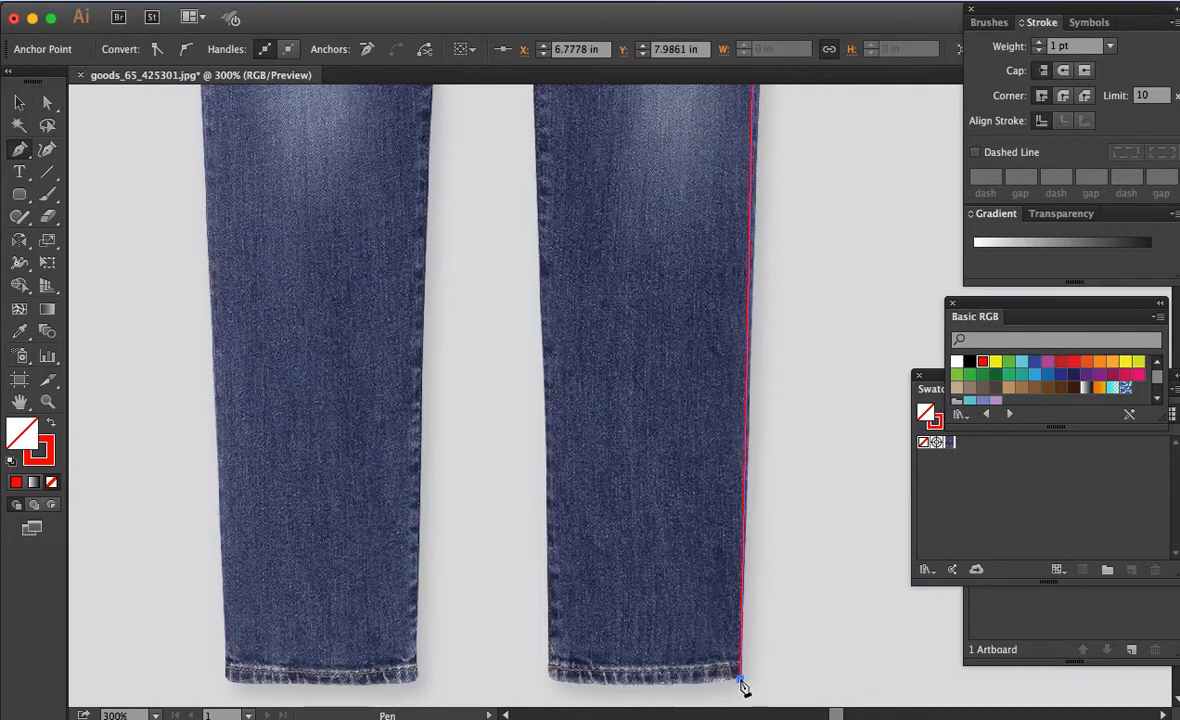
# Step: Try to trace the right leg's hem as a curve to its inner corner and continue the path up the inseam
pyautogui.press('super+minus')
pyautogui.press('super+minus')
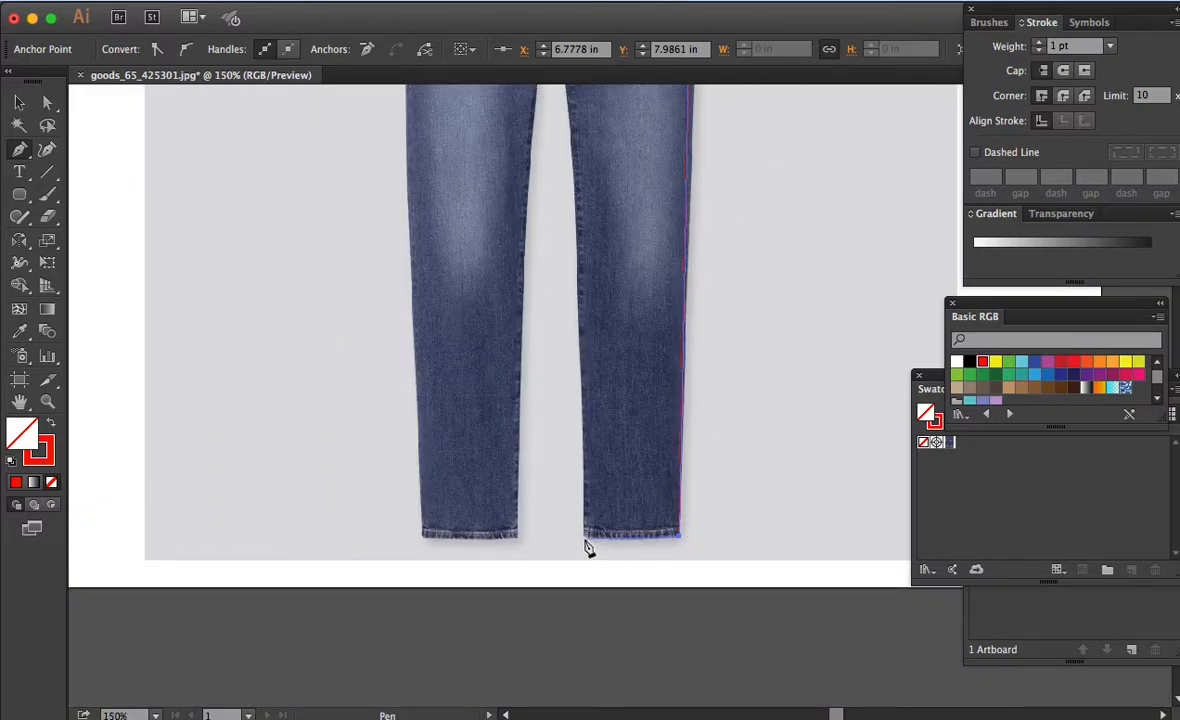
pyautogui.moveTo(587, 540); pyautogui.dragTo(546, 536)
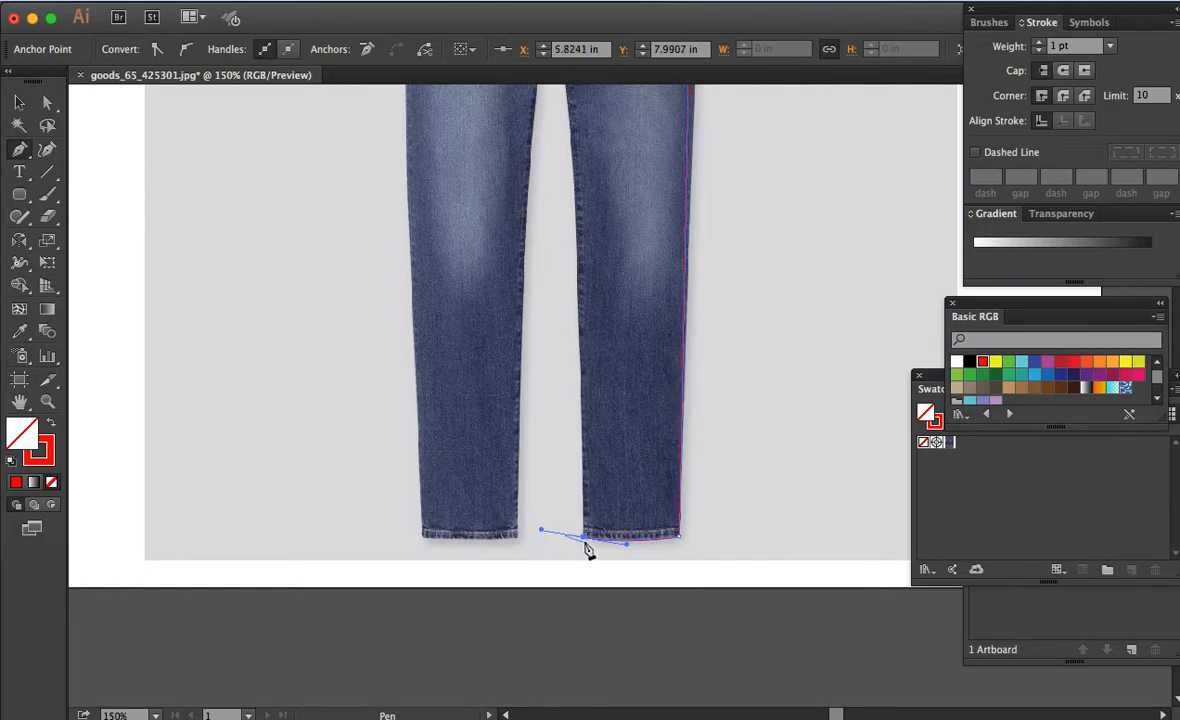
pyautogui.press('z')
pyautogui.click(586, 489)
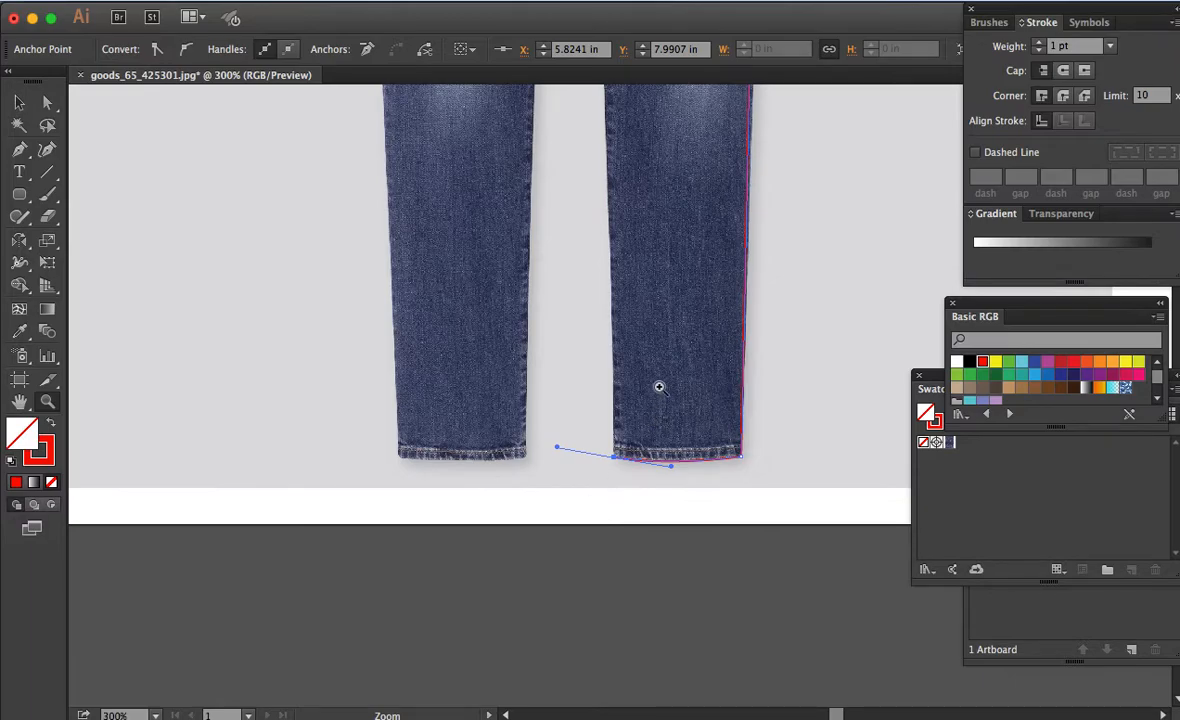
pyautogui.click(659, 387)
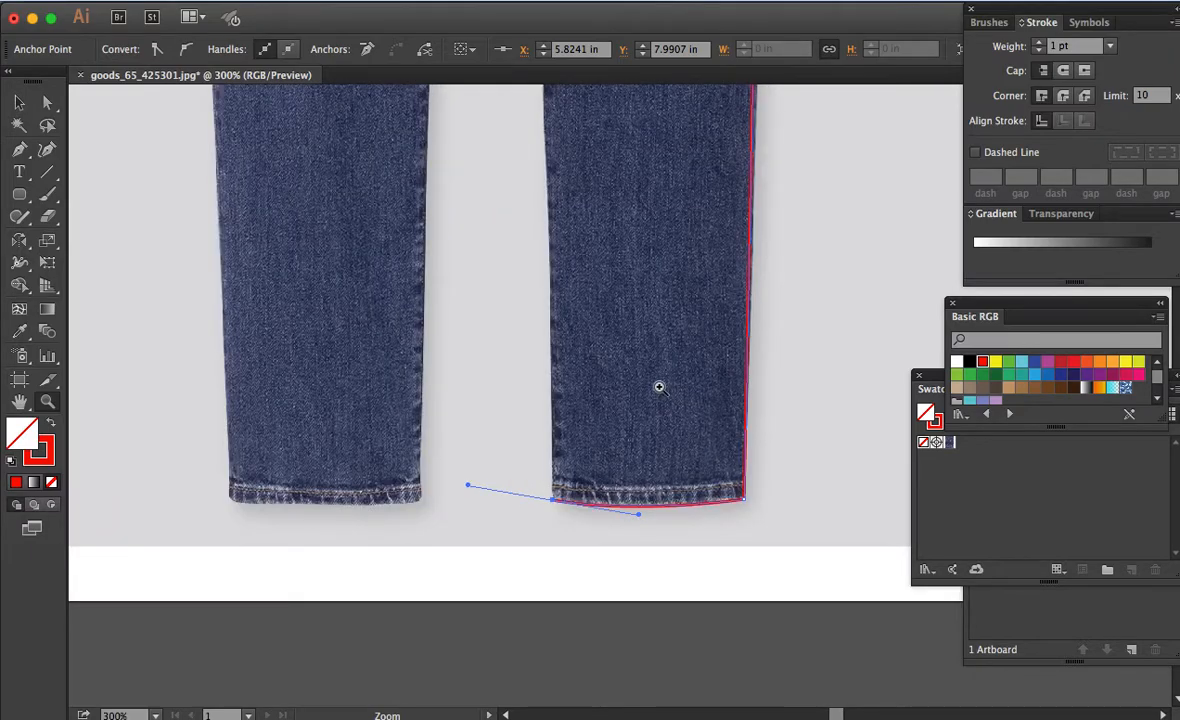
pyautogui.press('p')
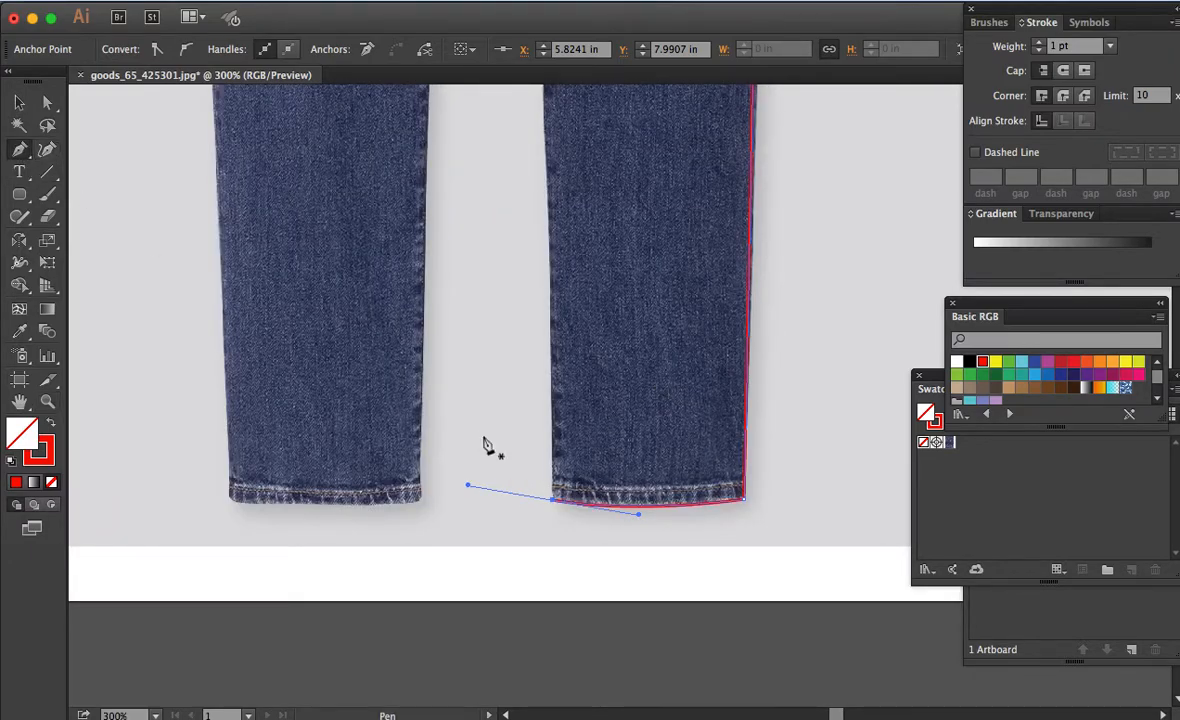
pyautogui.click(551, 435)
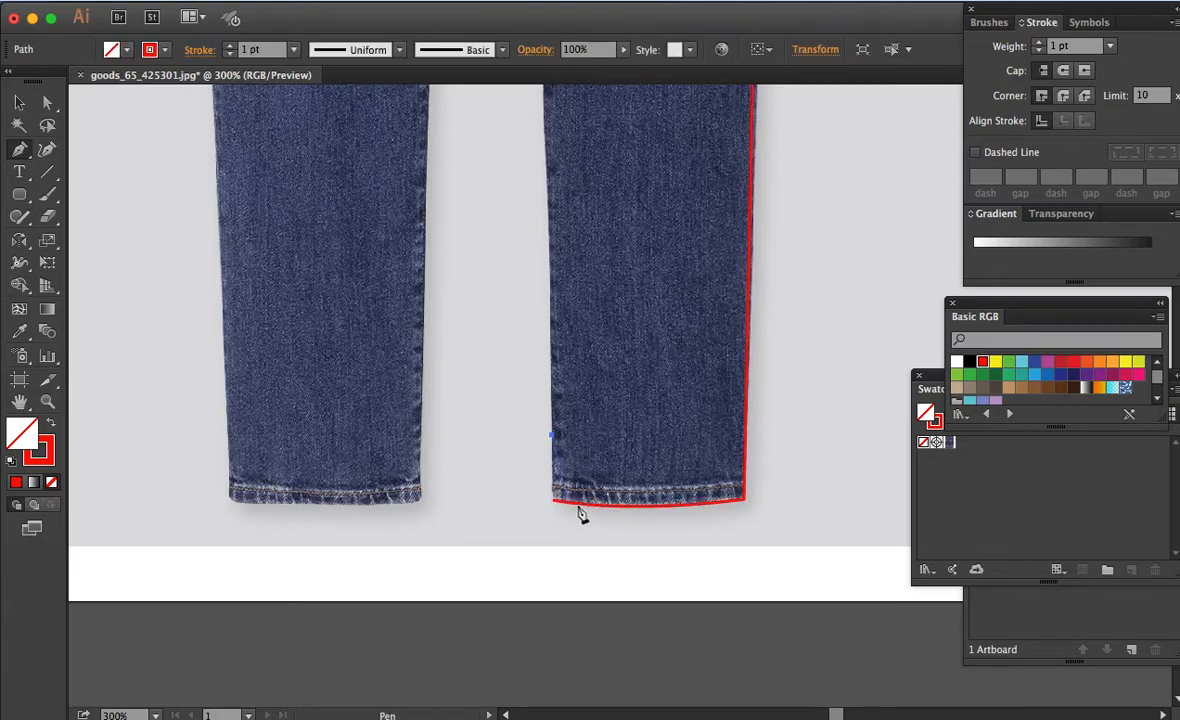
pyautogui.moveTo(552, 499); pyautogui.dragTo(638, 514)
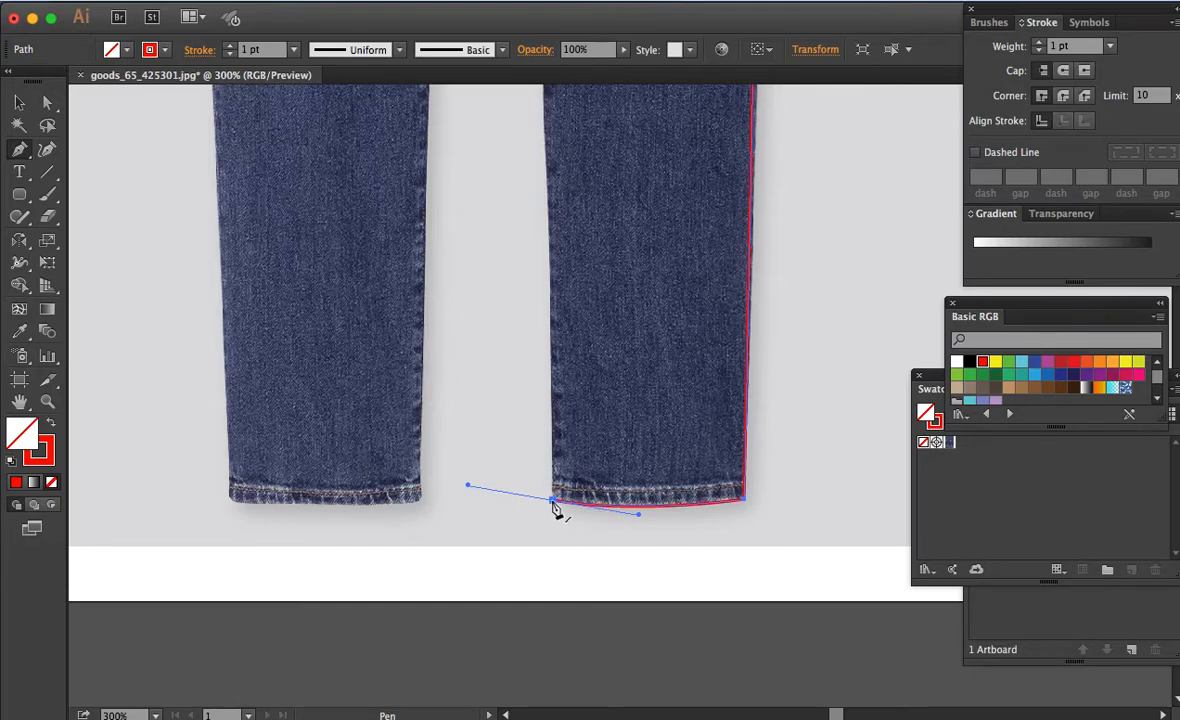
pyautogui.press('super+z')
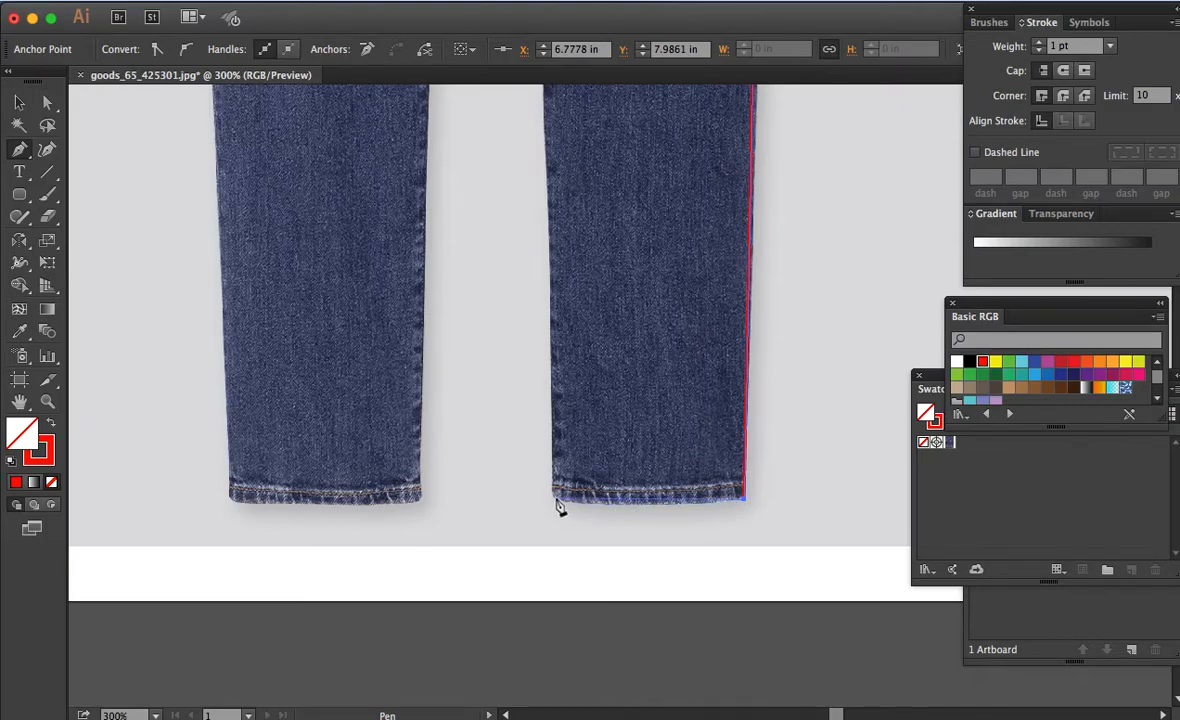
# Step: Trace the right leg's hem to its inner corner with a slight downward curve and remove the end anchor's outgoing handle
pyautogui.moveTo(553, 496); pyautogui.dragTo(474, 487)
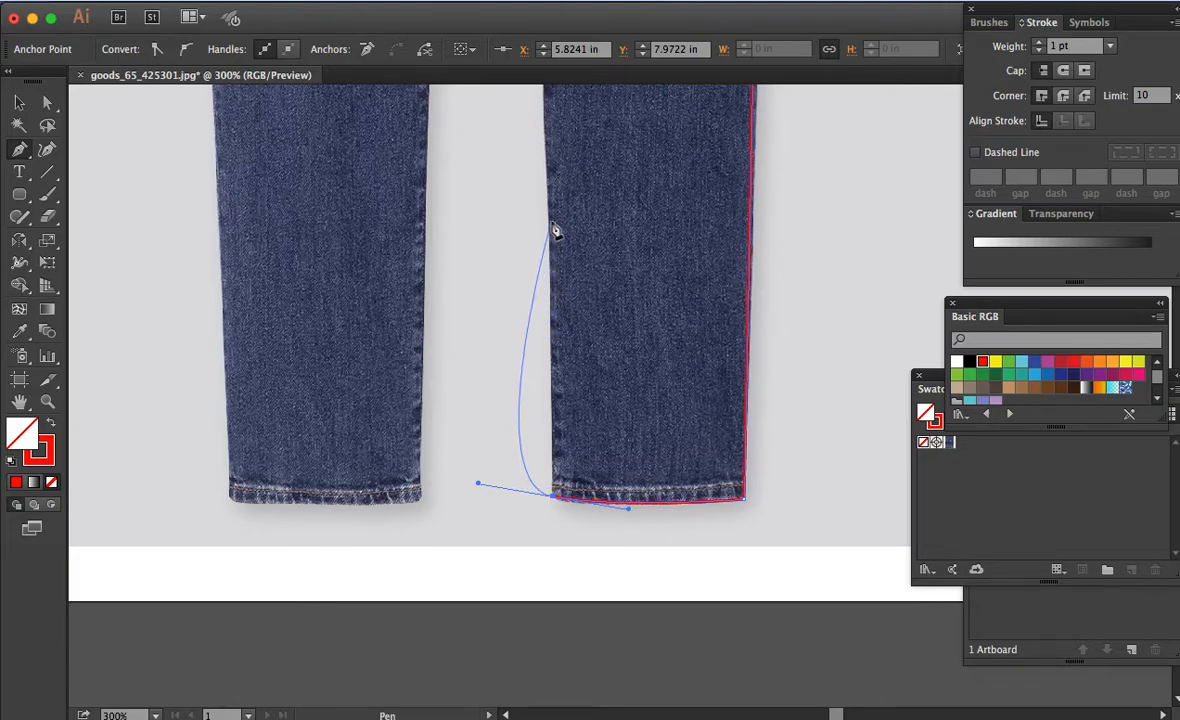
pyautogui.click(549, 204)
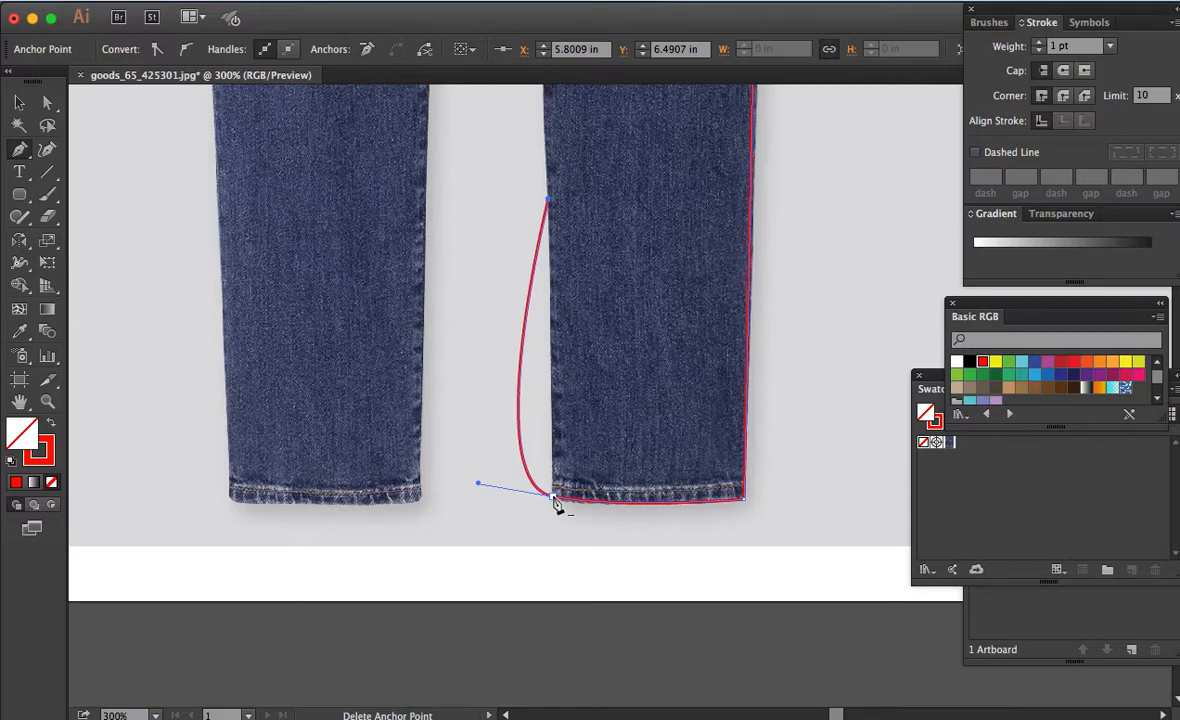
pyautogui.press('super+z')
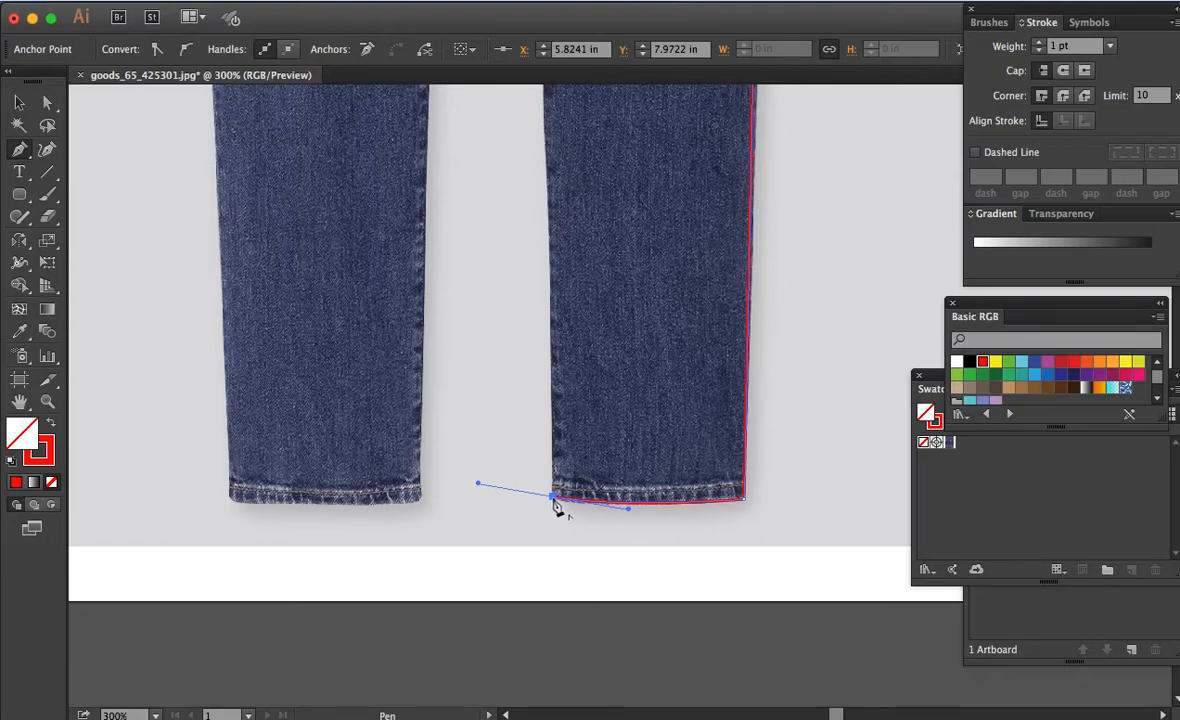
pyautogui.click(555, 499)
# Step: Trace the right leg's inseam from the hem to the crotch, with one intermediate anchor and a short horizontal handle at the crotch
pyautogui.scroll(5, 585, 485)
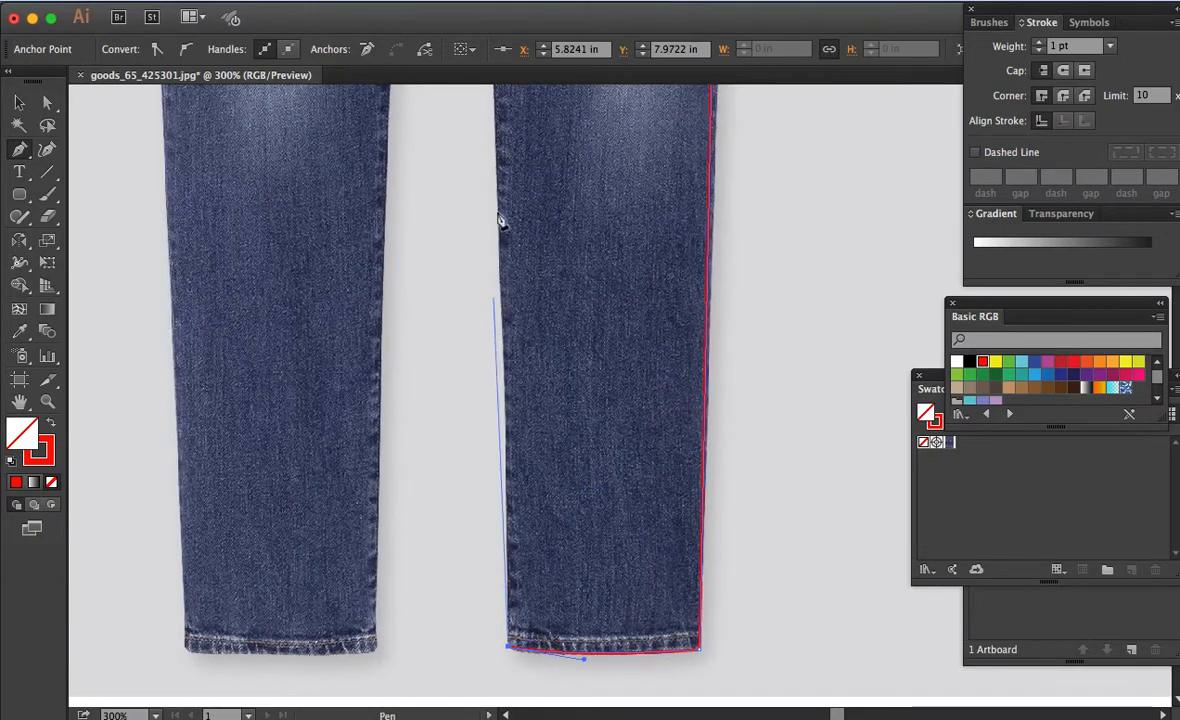
pyautogui.click(498, 155)
pyautogui.moveTo(495, 150); pyautogui.dragTo(524, 551)
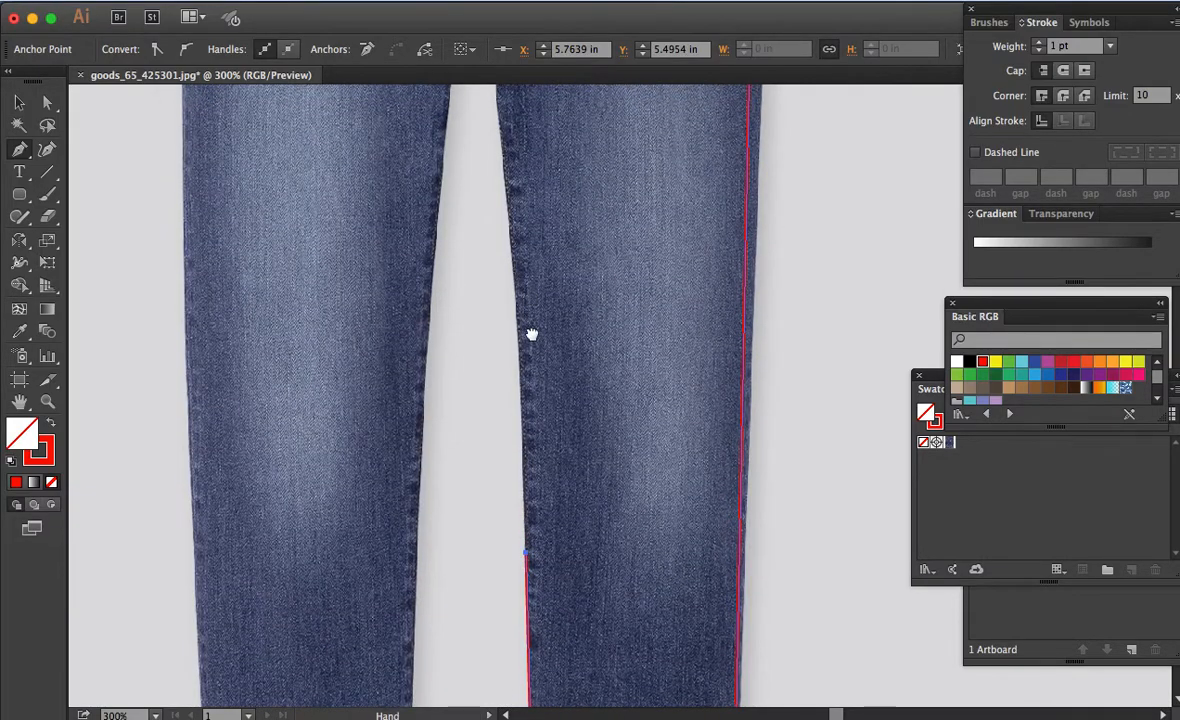
pyautogui.scroll(7, 537, 521)
pyautogui.click(484, 140)
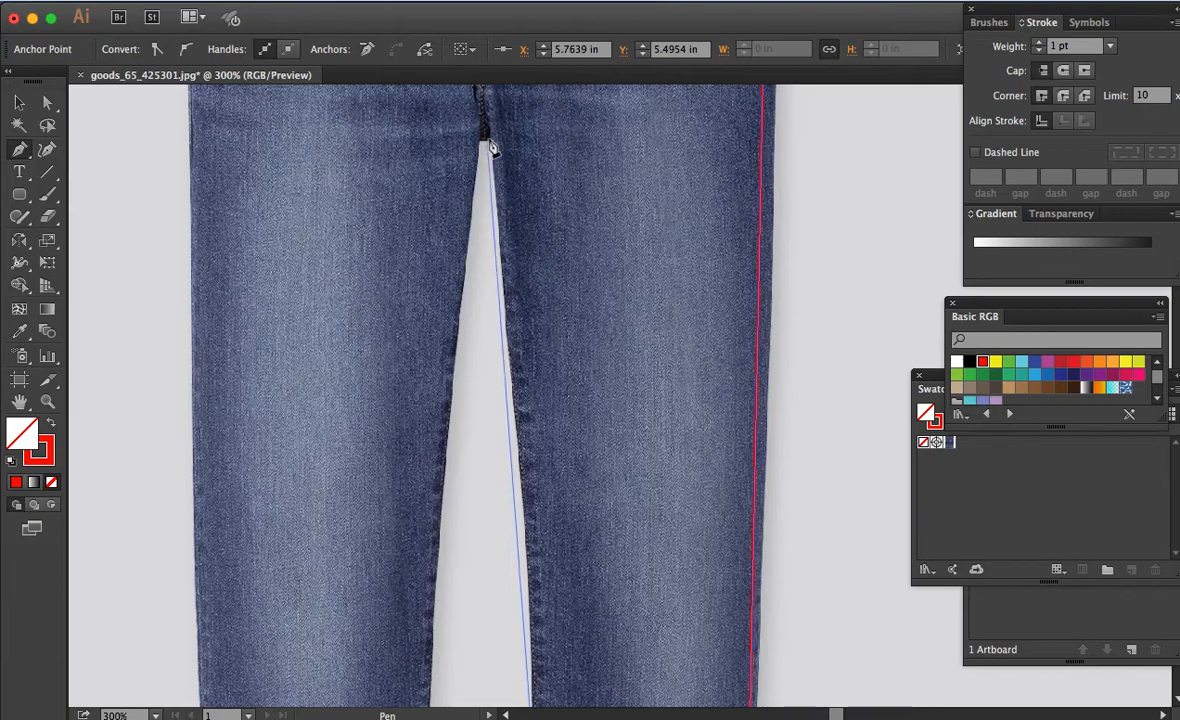
pyautogui.moveTo(476, 143); pyautogui.dragTo(473, 143)
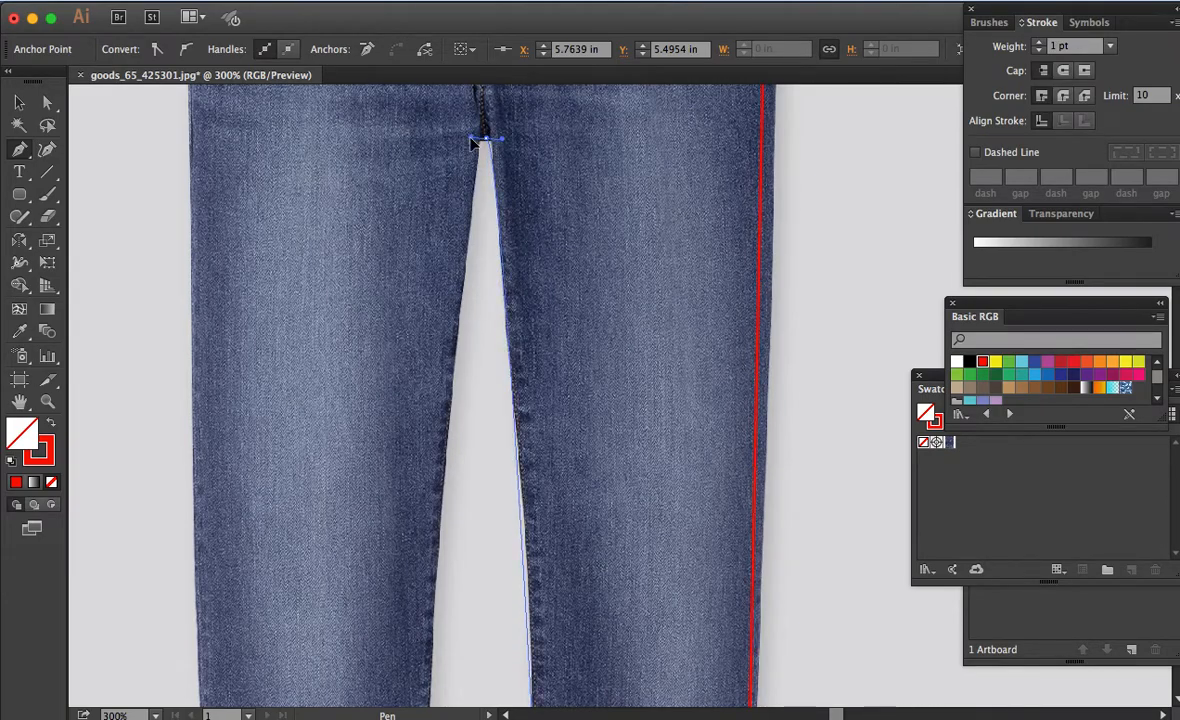
pyautogui.scroll(10, 540, 500)
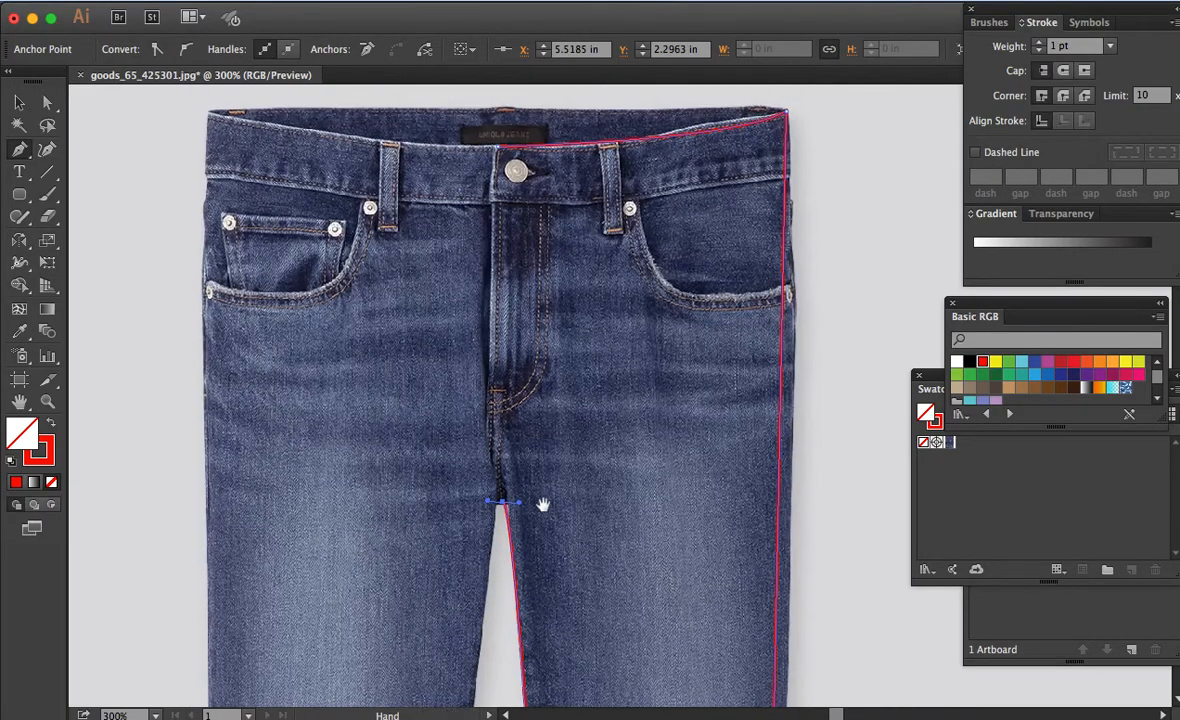
# Step: Move the crotch anchor point slightly left in a straight horizontal line to X 5.4815 in, under the path's starting point
pyautogui.press('a')
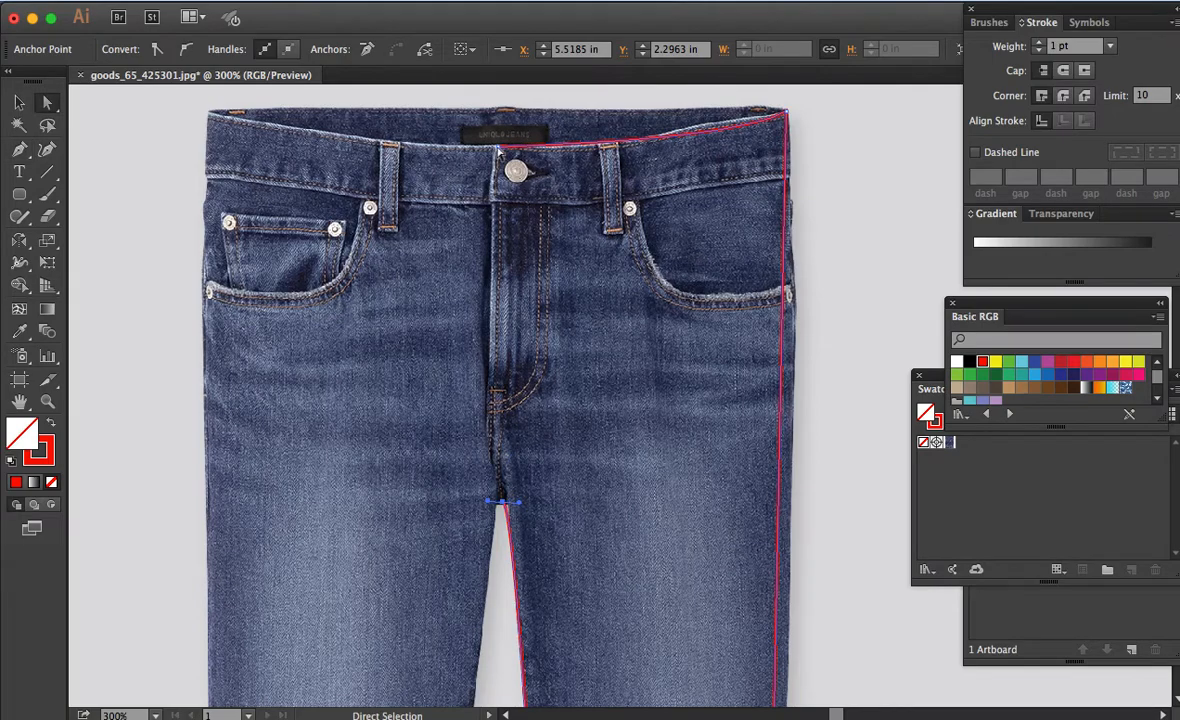
pyautogui.moveTo(501, 504); pyautogui.dragTo(493, 504)
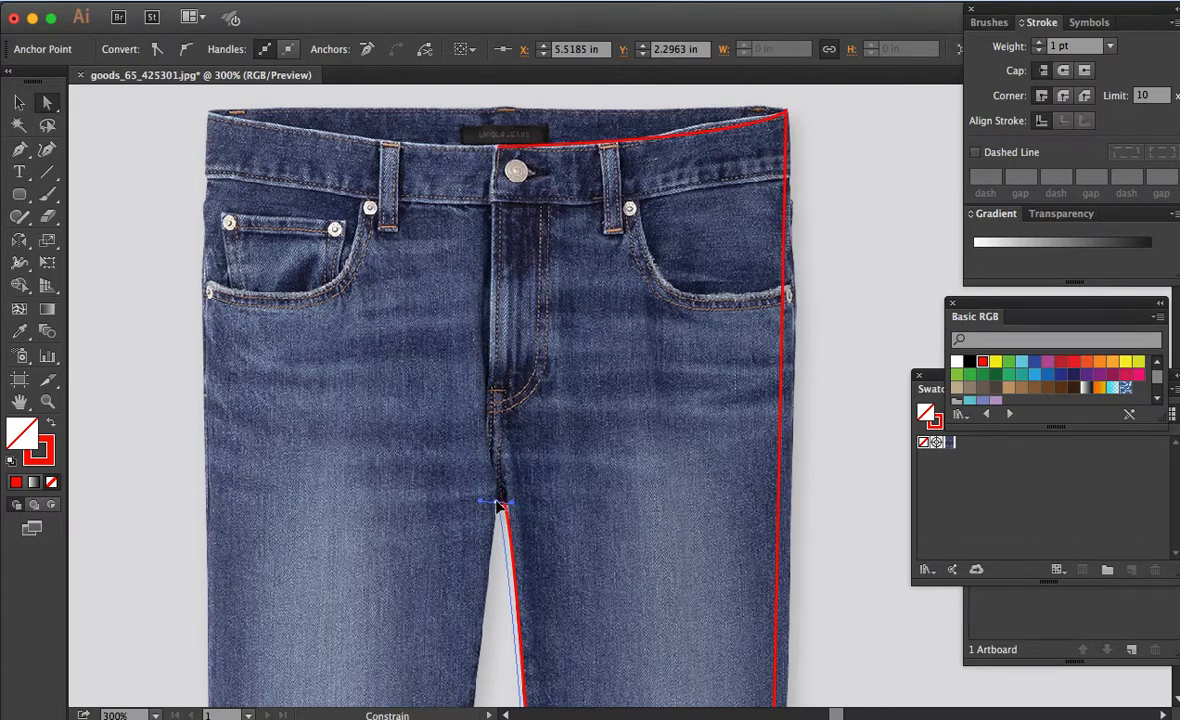
pyautogui.moveTo(639, 414); pyautogui.dragTo(631, 410)
# Step: Add an anchor point on the right leg's outer seam below crotch level and move it horizontally outward to X 6.9398 in
pyautogui.scroll(-5, 631, 410)
pyautogui.hscroll(3, 631, 410)
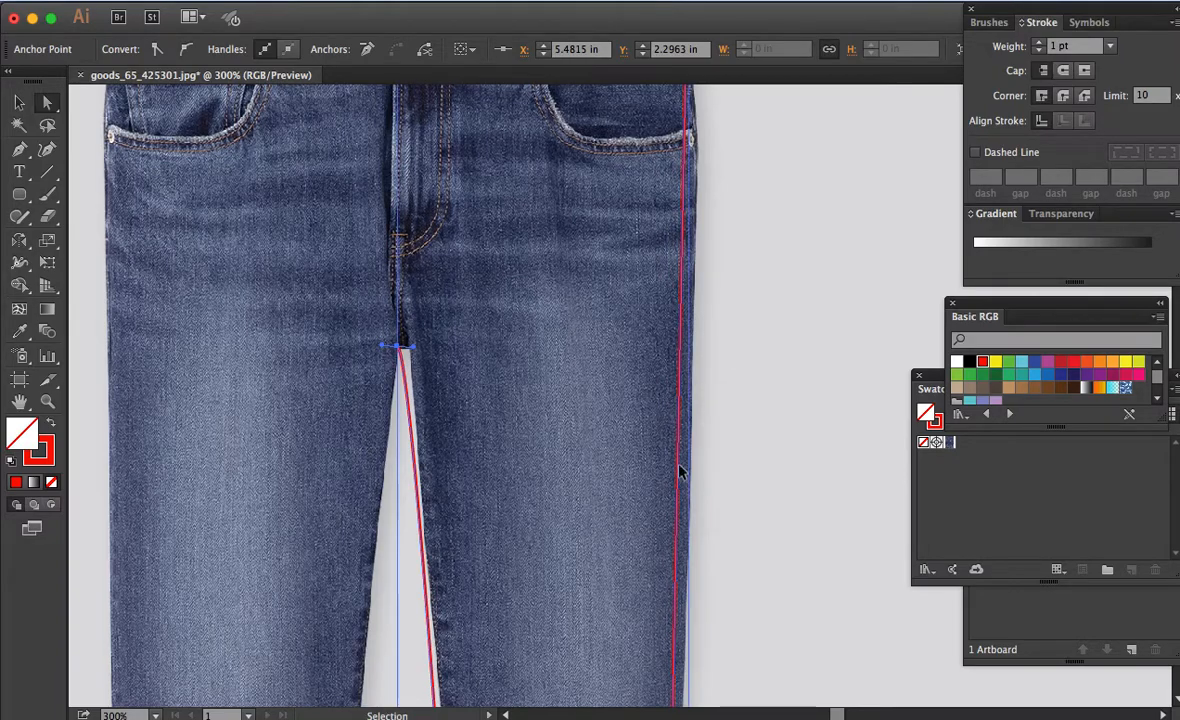
pyautogui.press('super+minus')
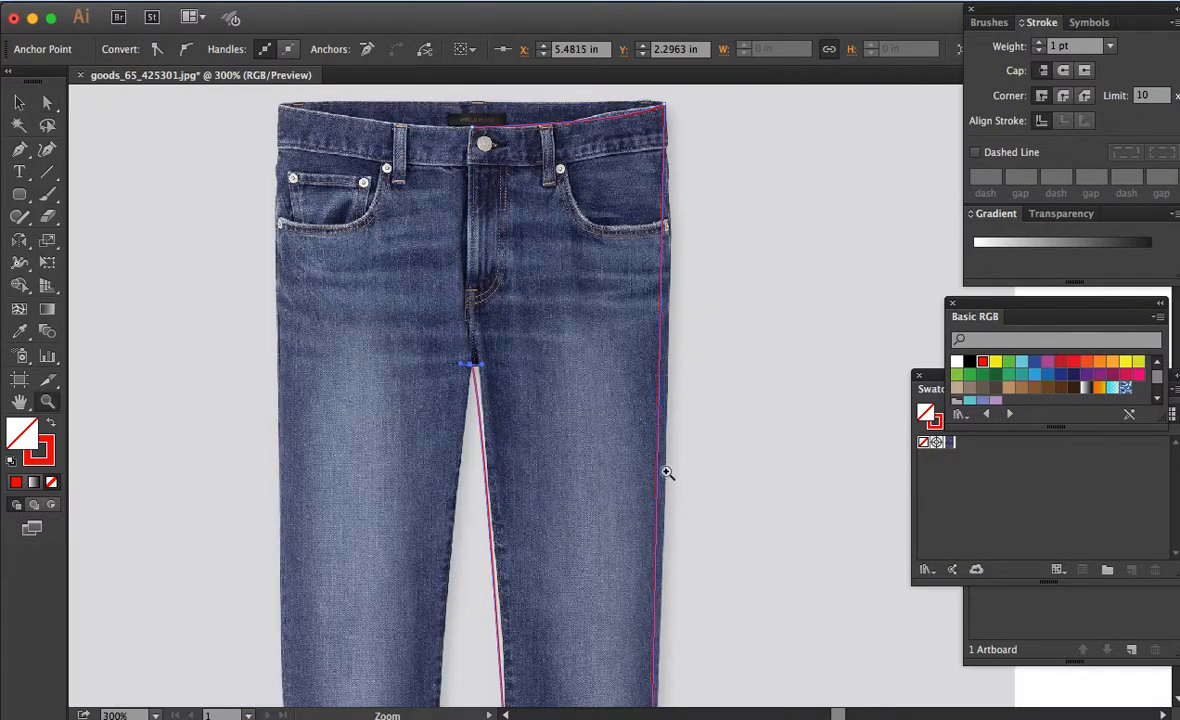
pyautogui.press('super+equal')
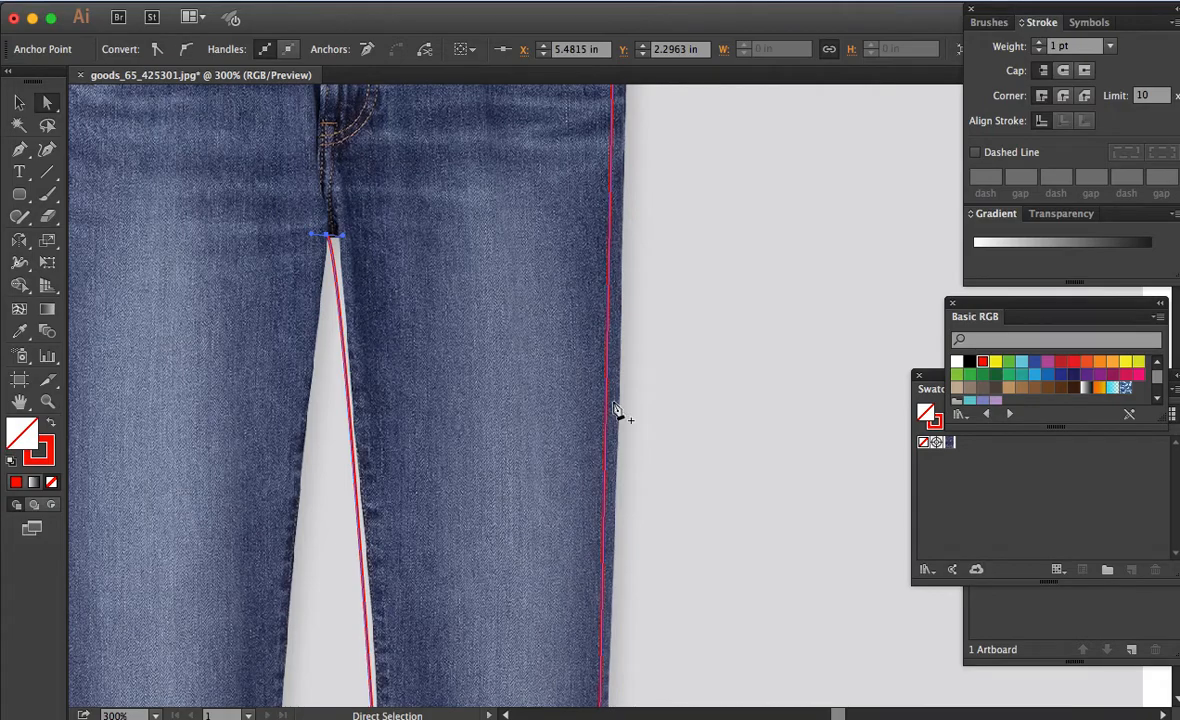
pyautogui.press('p')
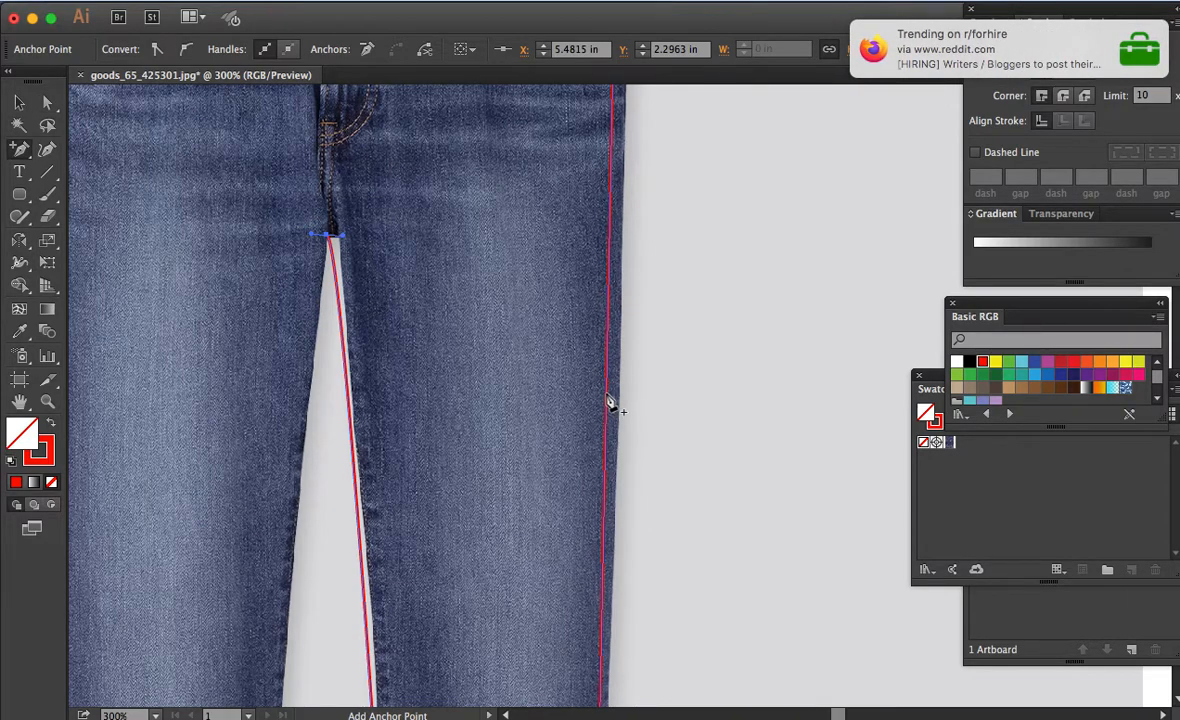
pyautogui.press('a')
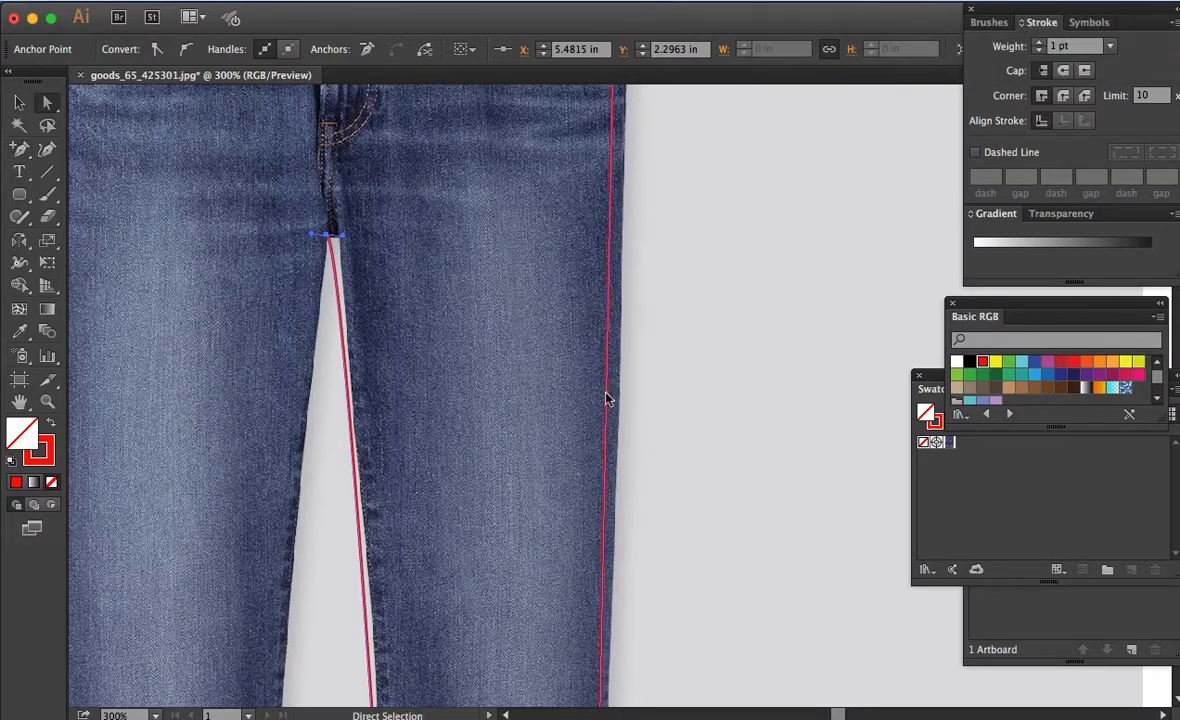
pyautogui.press('+')
pyautogui.click(606, 393)
pyautogui.press('a')
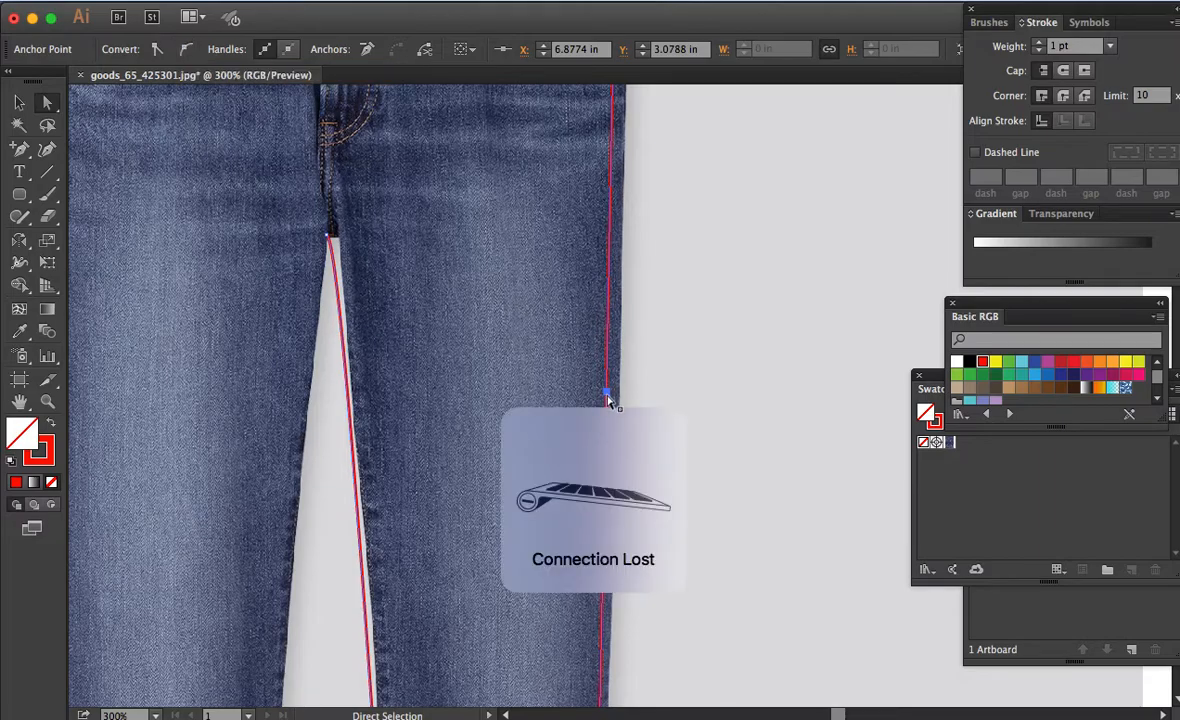
pyautogui.moveTo(607, 392); pyautogui.dragTo(619, 395)
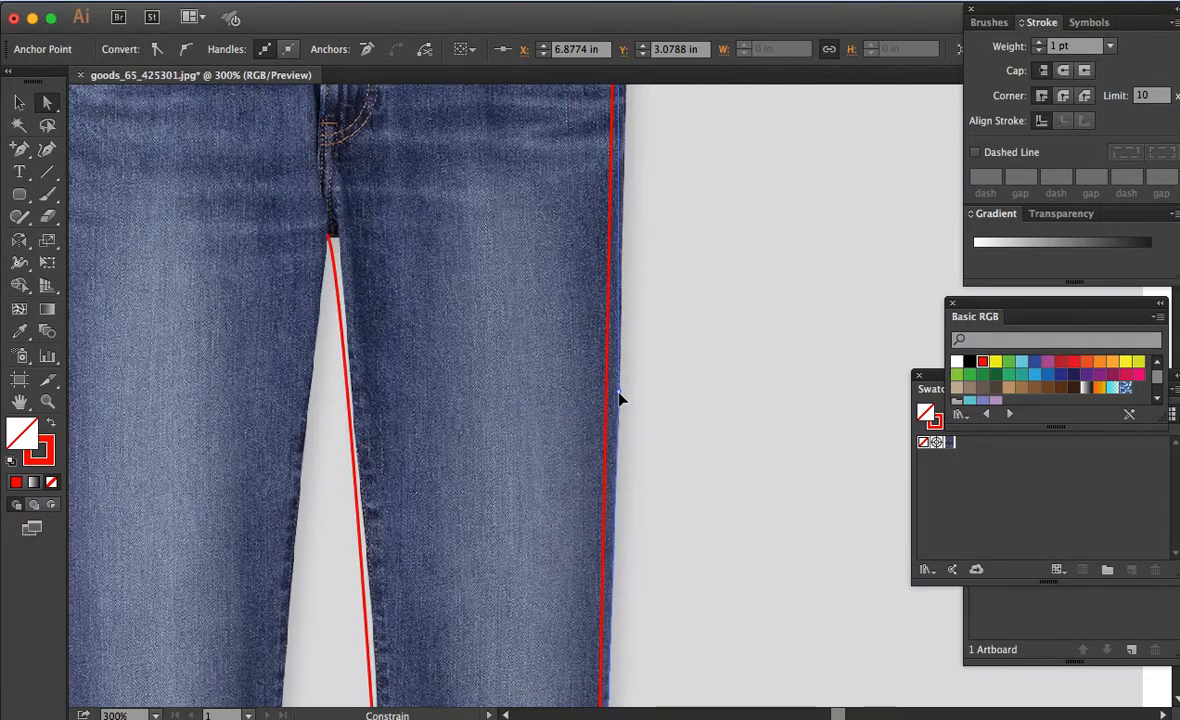
pyautogui.moveTo(716, 411); pyautogui.dragTo(716, 411)
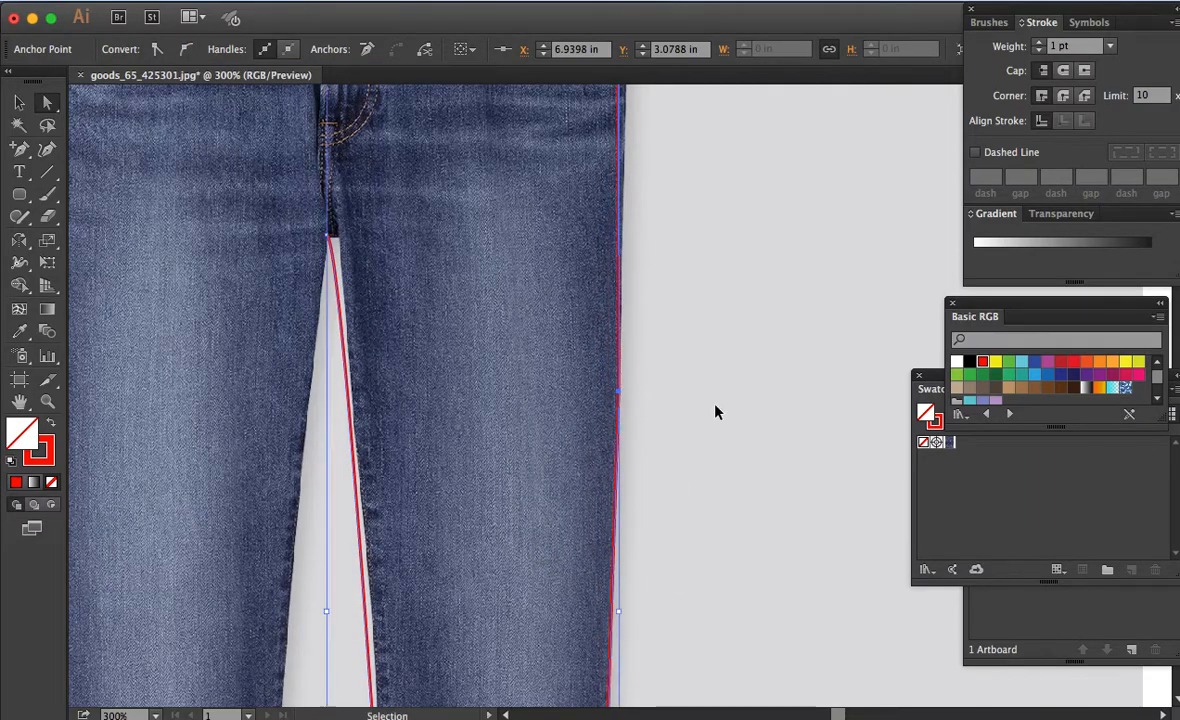
# Step: Add a smooth anchor point on the outer seam at the right hip and move it outward to X 7 in
pyautogui.press('super+minus')
pyautogui.press('super+minus')
pyautogui.moveTo(688, 409); pyautogui.dragTo(671, 378)
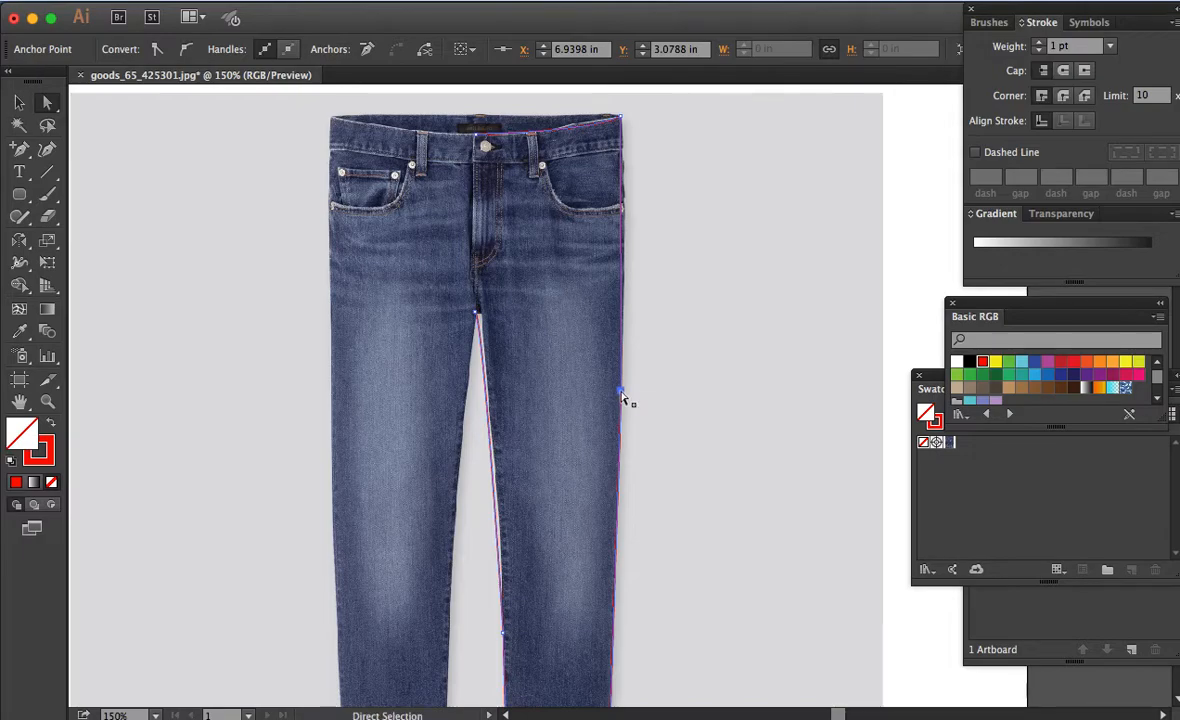
pyautogui.click(621, 122)
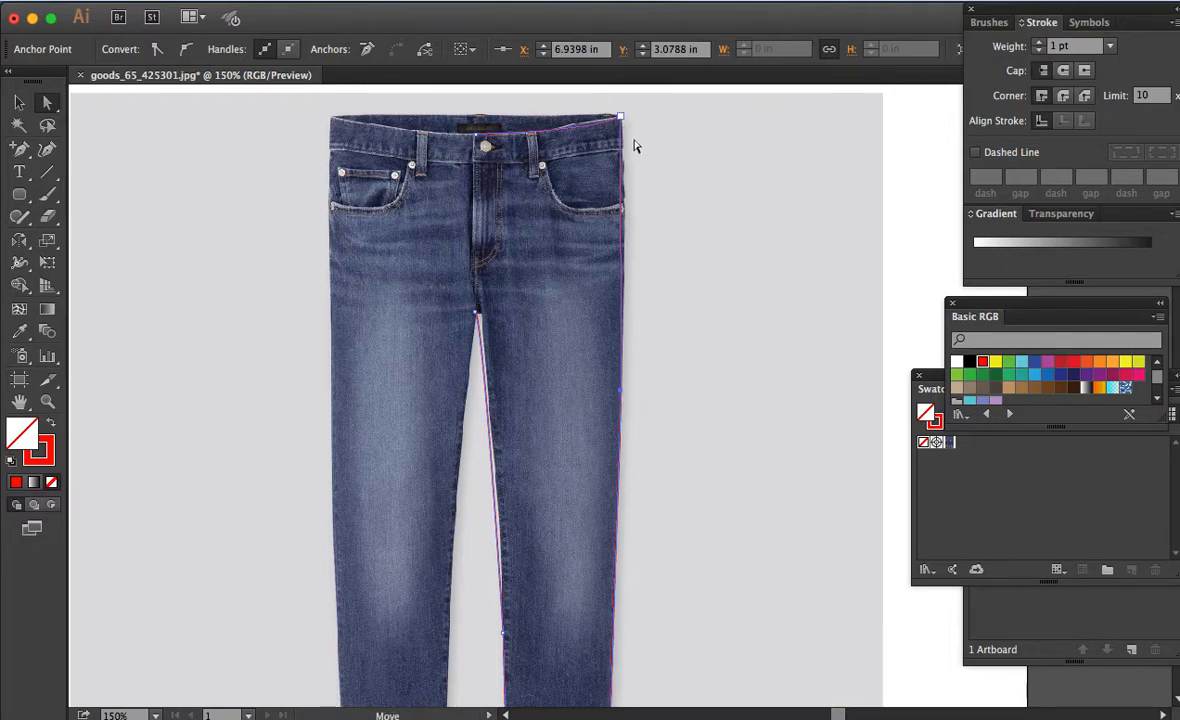
pyautogui.press('+')
pyautogui.click(621, 251)
pyautogui.press('a')
pyautogui.click(185, 52)
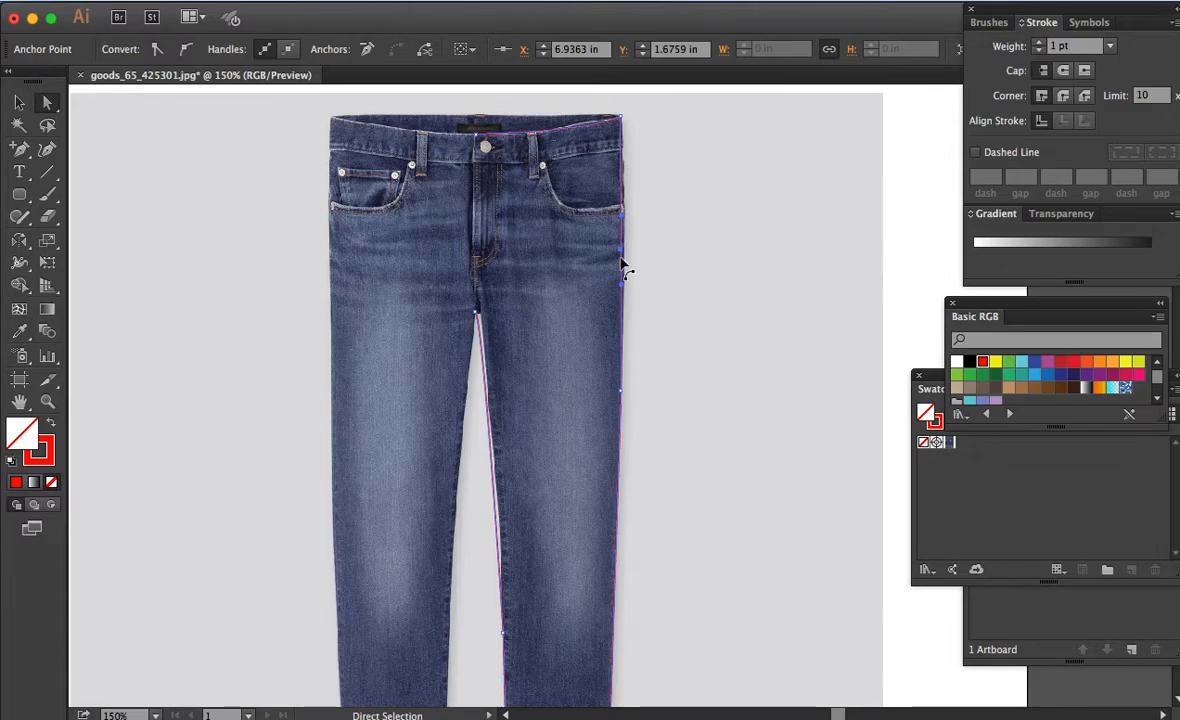
pyautogui.moveTo(627, 261); pyautogui.dragTo(629, 258)
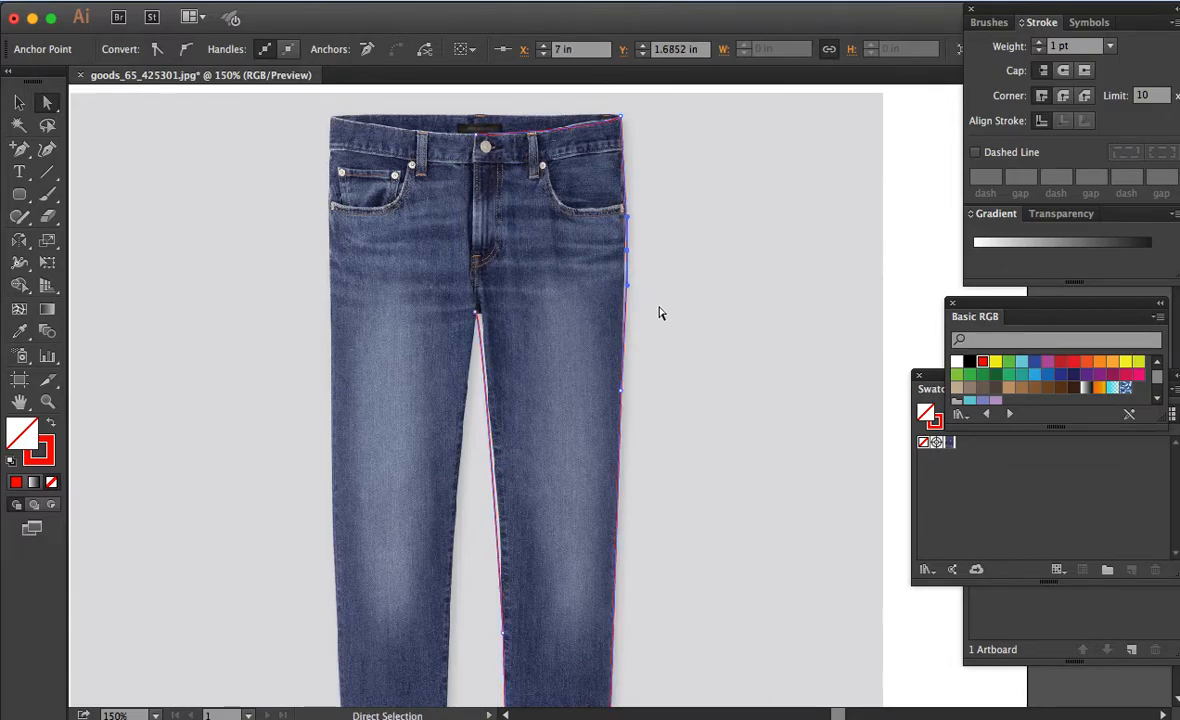
pyautogui.click(659, 313)
pyautogui.hscroll(-1, 672, 311)
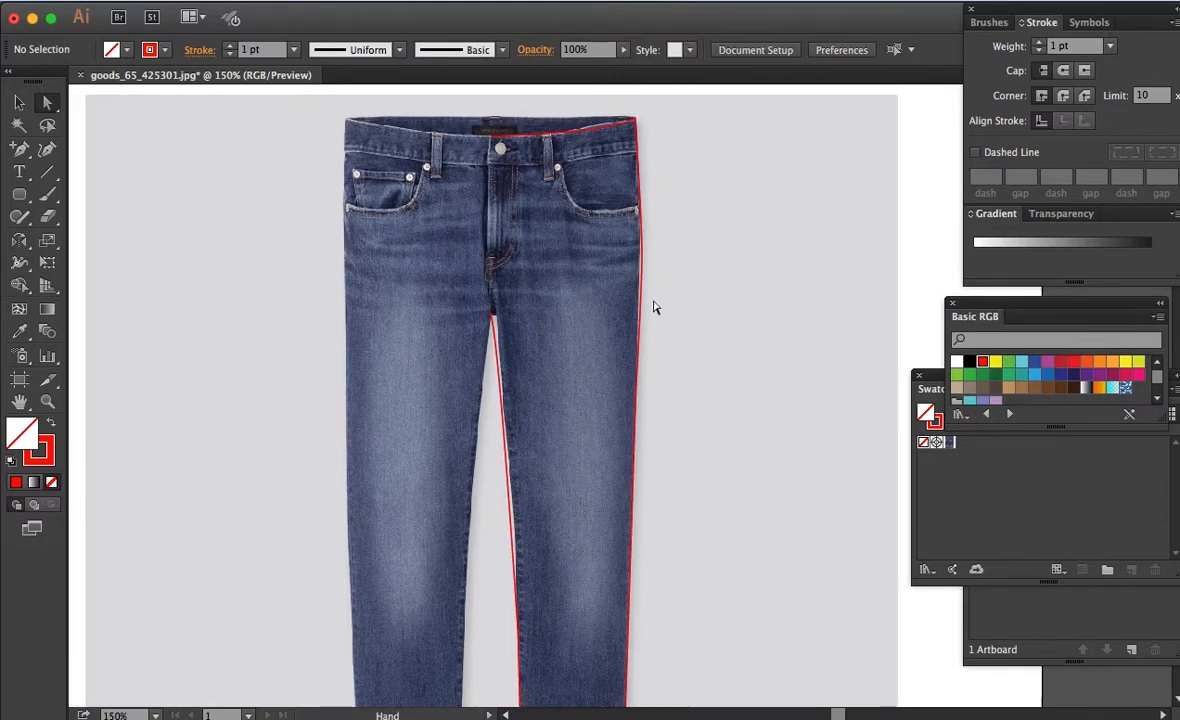
# Step: Duplicate the right-half outline onto the left half of the jeans and reflect the copy vertically to meet the original at the centre
pyautogui.press('v')
pyautogui.click(640, 292)
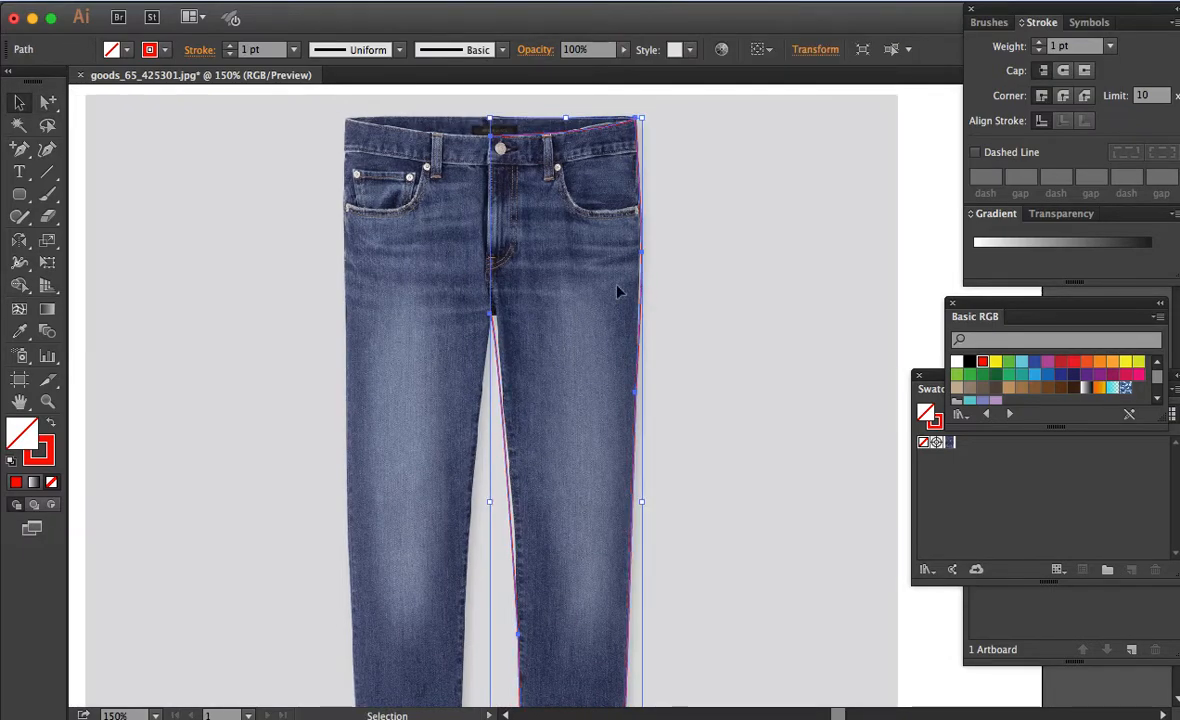
pyautogui.moveTo(505, 292); pyautogui.dragTo(490, 296)
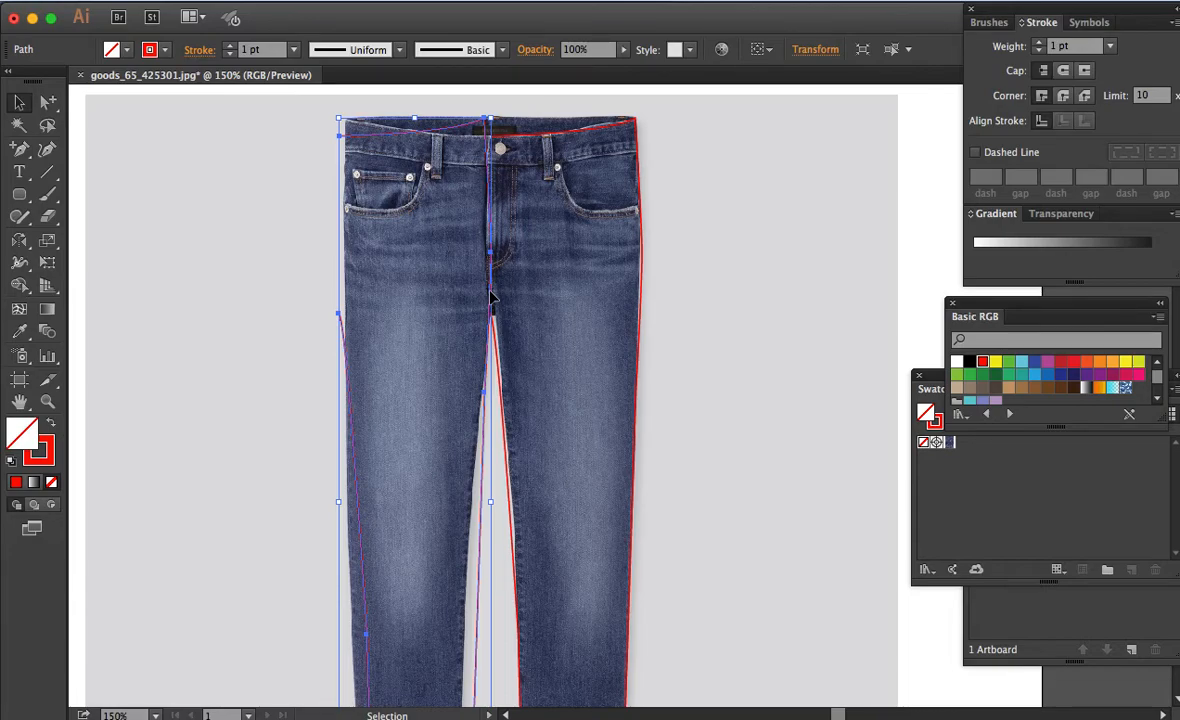
pyautogui.press('o')
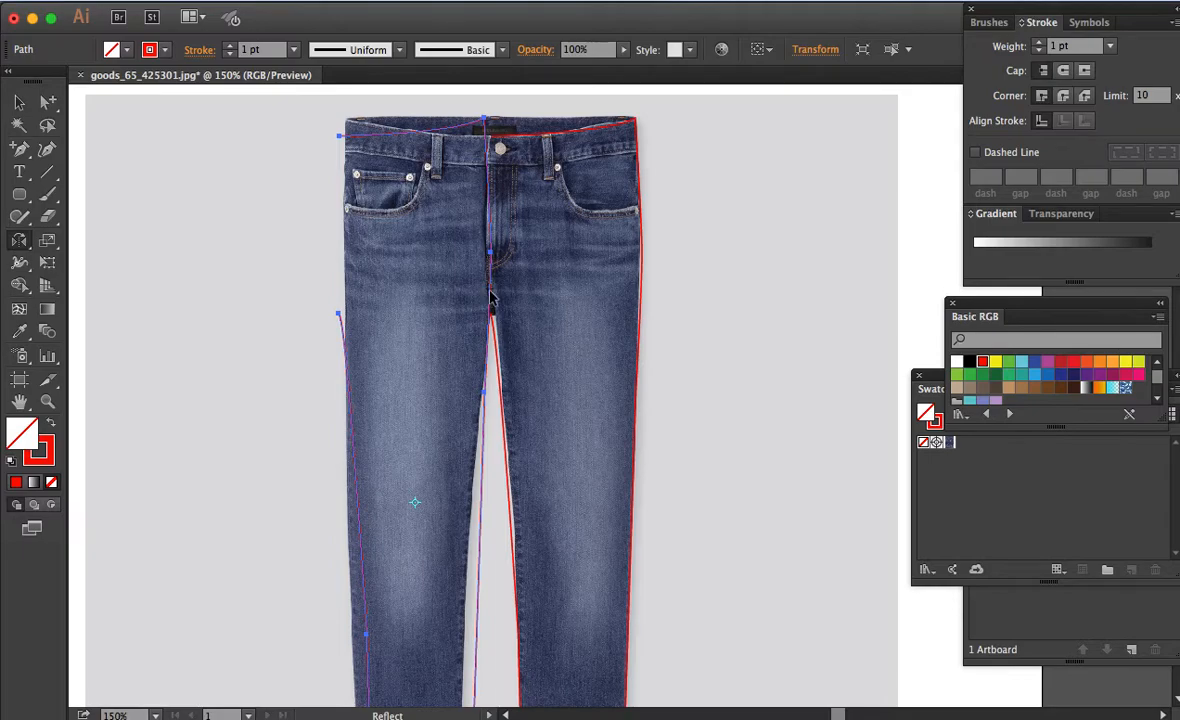
pyautogui.keyDown('alt'); pyautogui.click(490, 297); pyautogui.keyUp('alt')
pyautogui.click(495, 450)
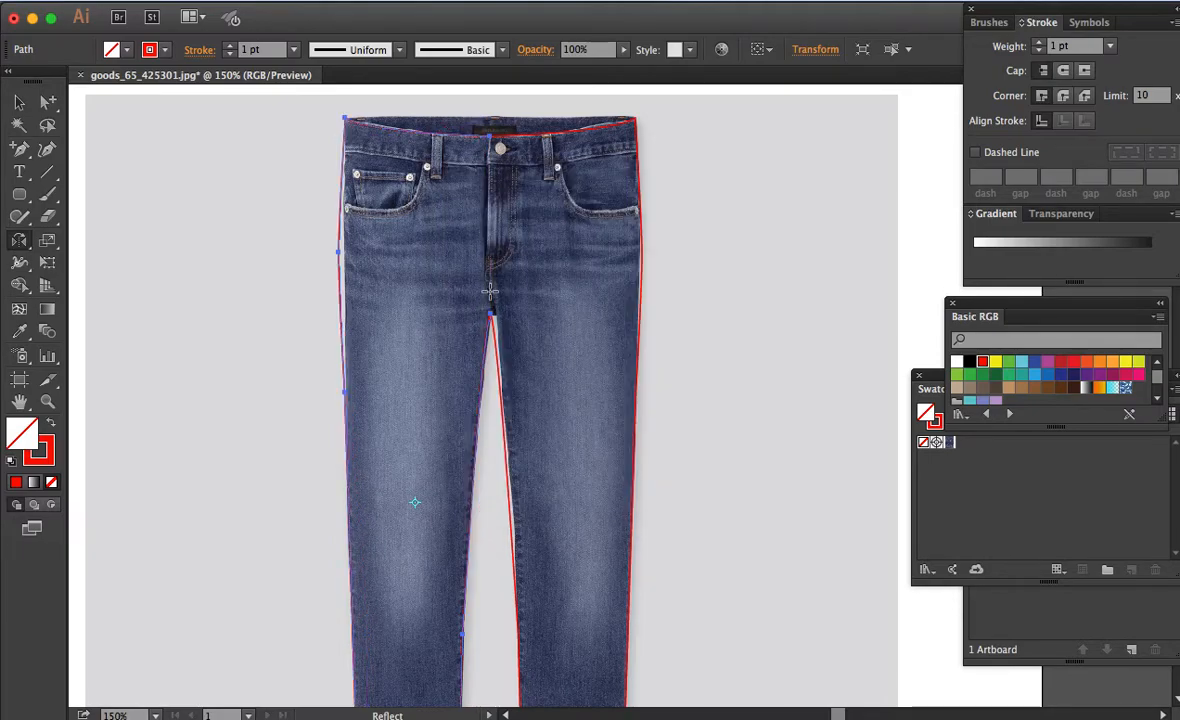
# Step: Join the two halves' overlapping end anchors at the waistband centre
pyautogui.press('z')
pyautogui.moveTo(306, 92); pyautogui.dragTo(771, 345)
pyautogui.press('a')
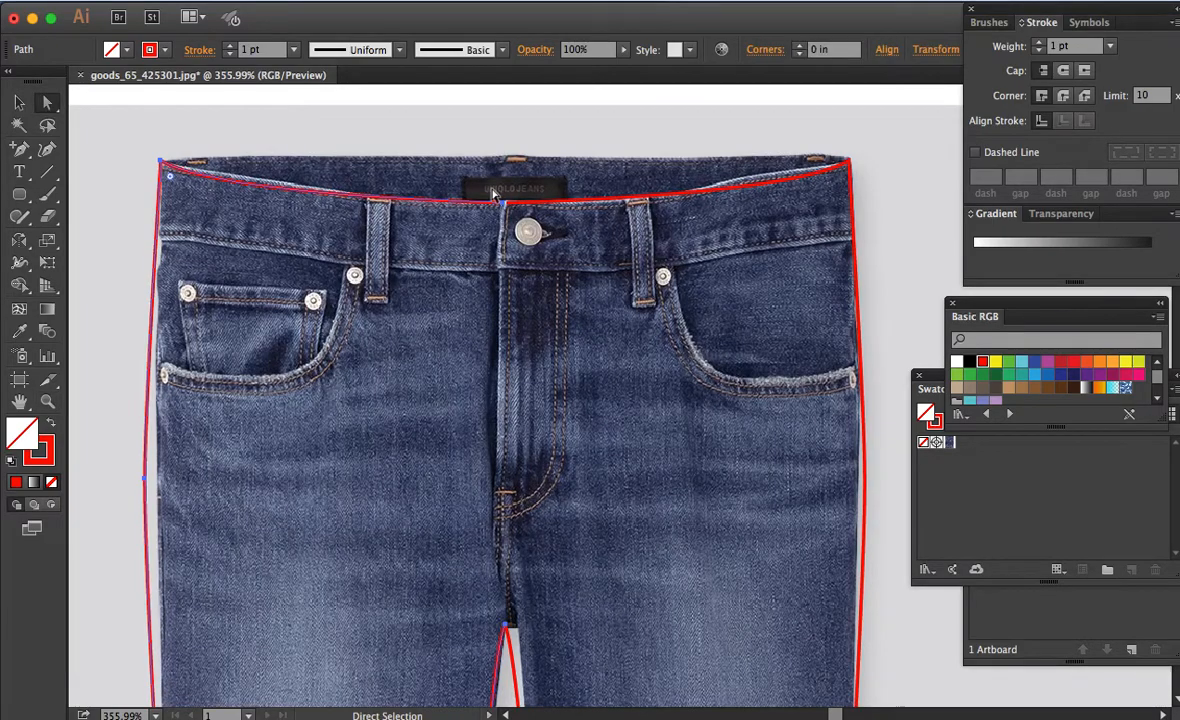
pyautogui.click(490, 200)
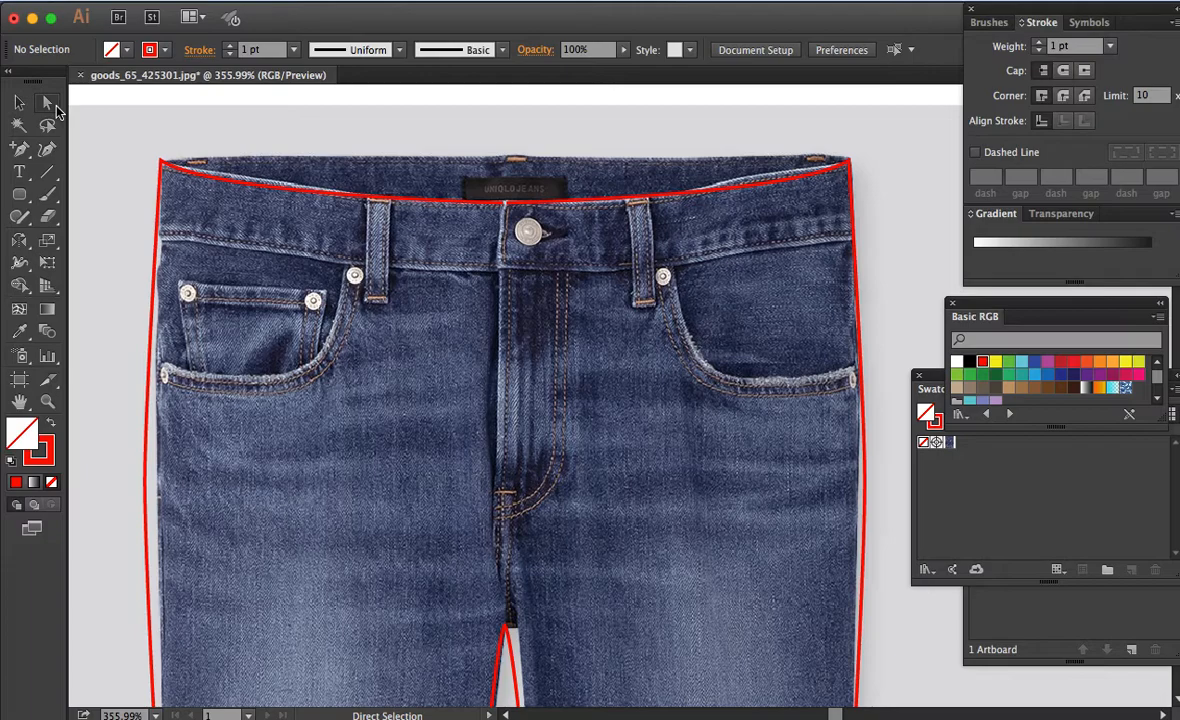
pyautogui.click(55, 109)
pyautogui.click(525, 212)
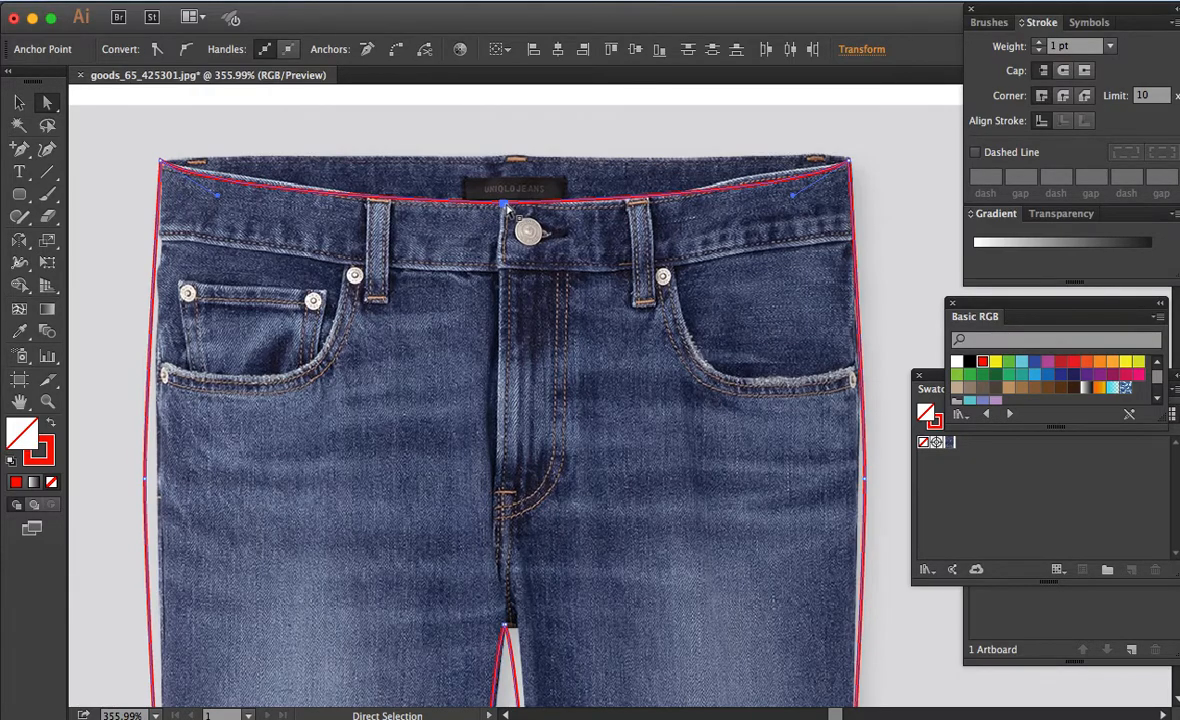
pyautogui.click(397, 50)
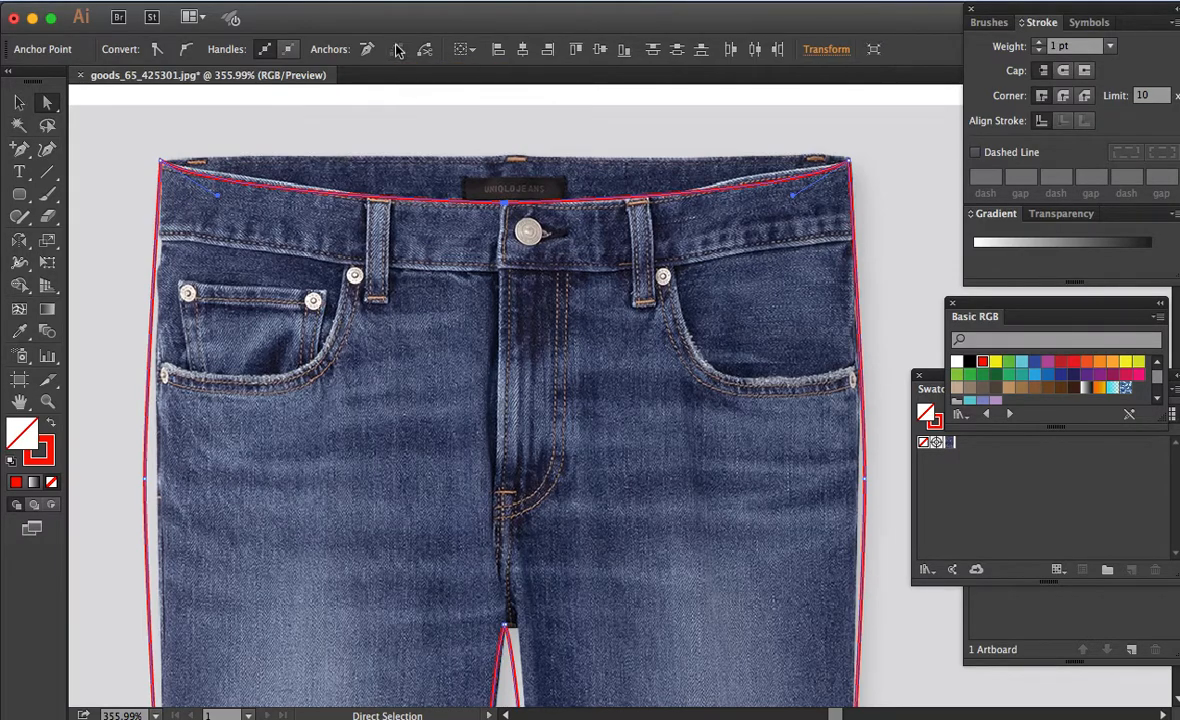
# Step: Select the two halves' overlapping end anchors at the crotch, join them, and deselect the outline
pyautogui.scroll(-5, 568, 513)
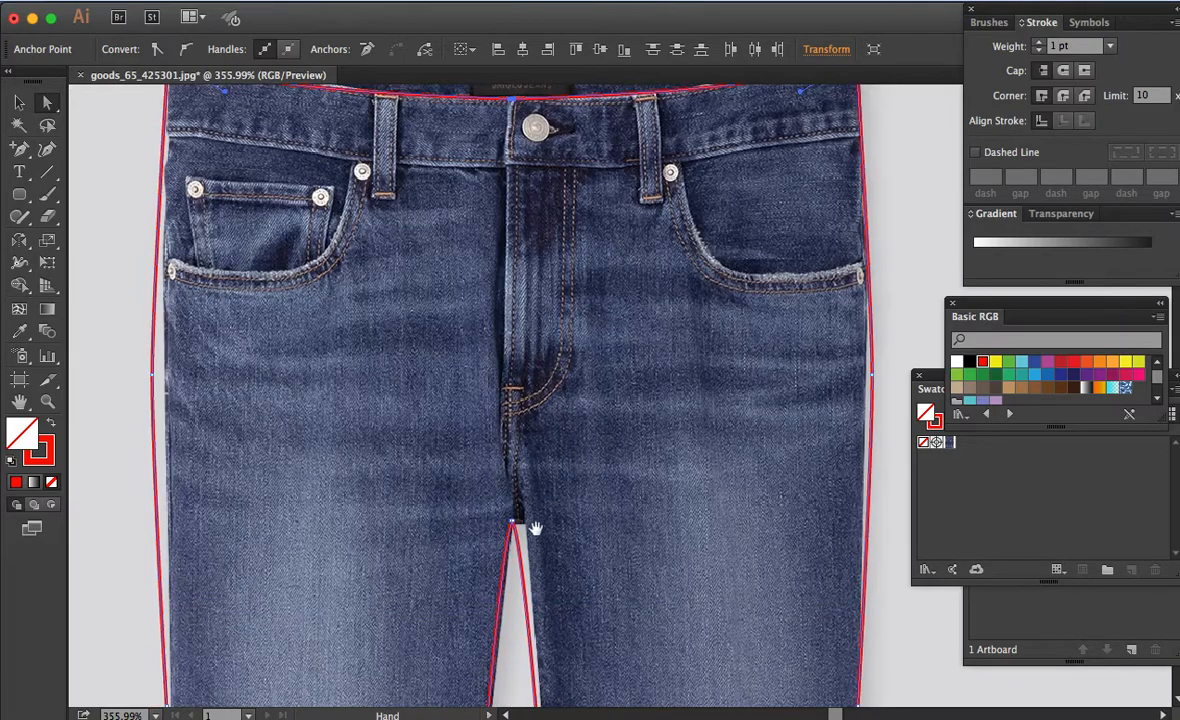
pyautogui.moveTo(485, 510); pyautogui.dragTo(535, 530)
pyautogui.click(655, 550)
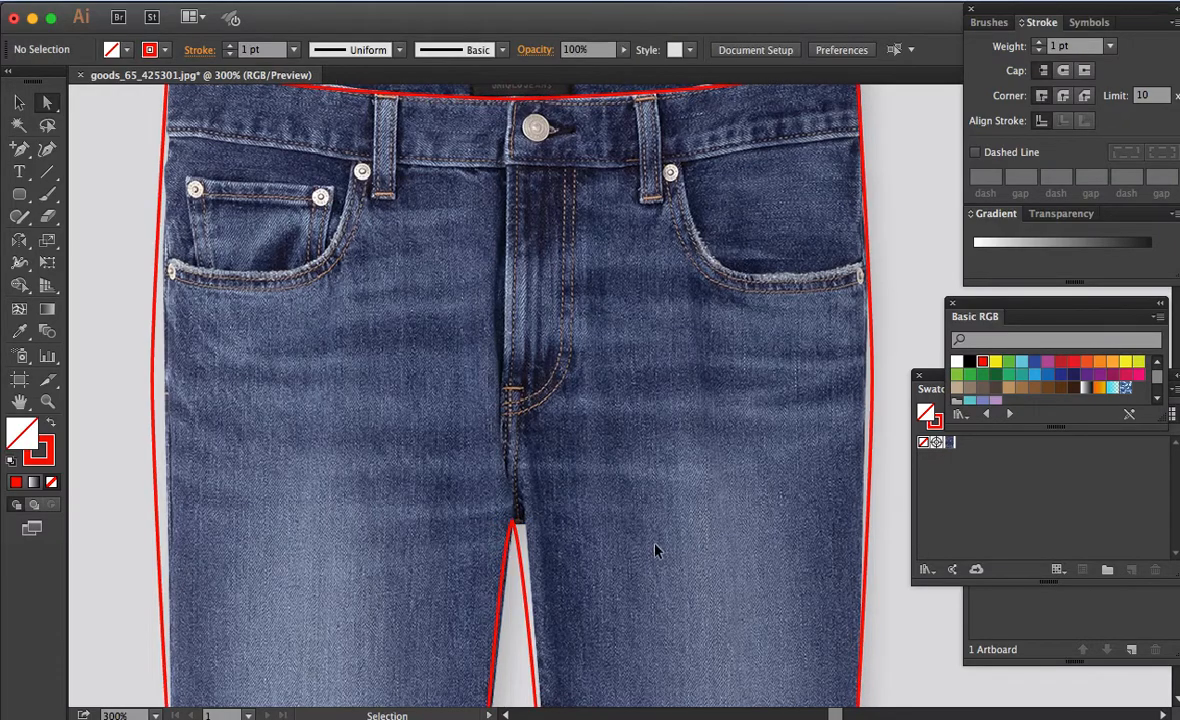
# Step: Test the joined jeans outline by filling it with RGB Yellow, and set the fill back to none
pyautogui.press('super+minus')
pyautogui.press('super+minus')
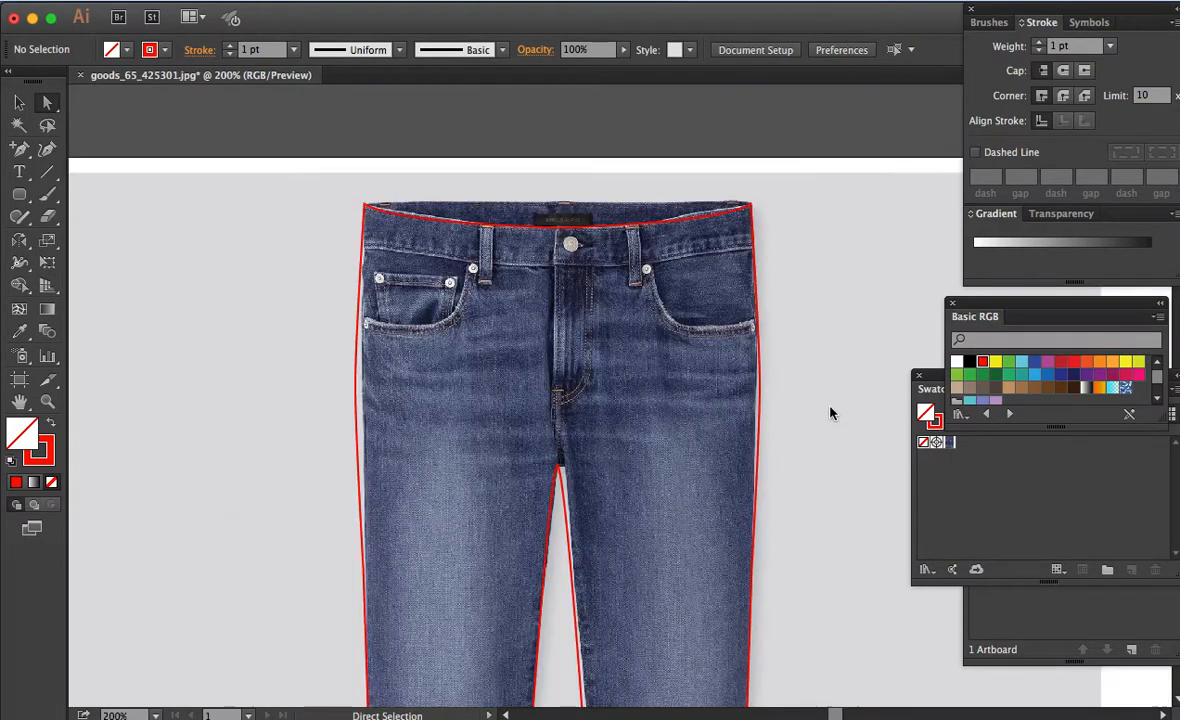
pyautogui.press('alt')
pyautogui.click(763, 406)
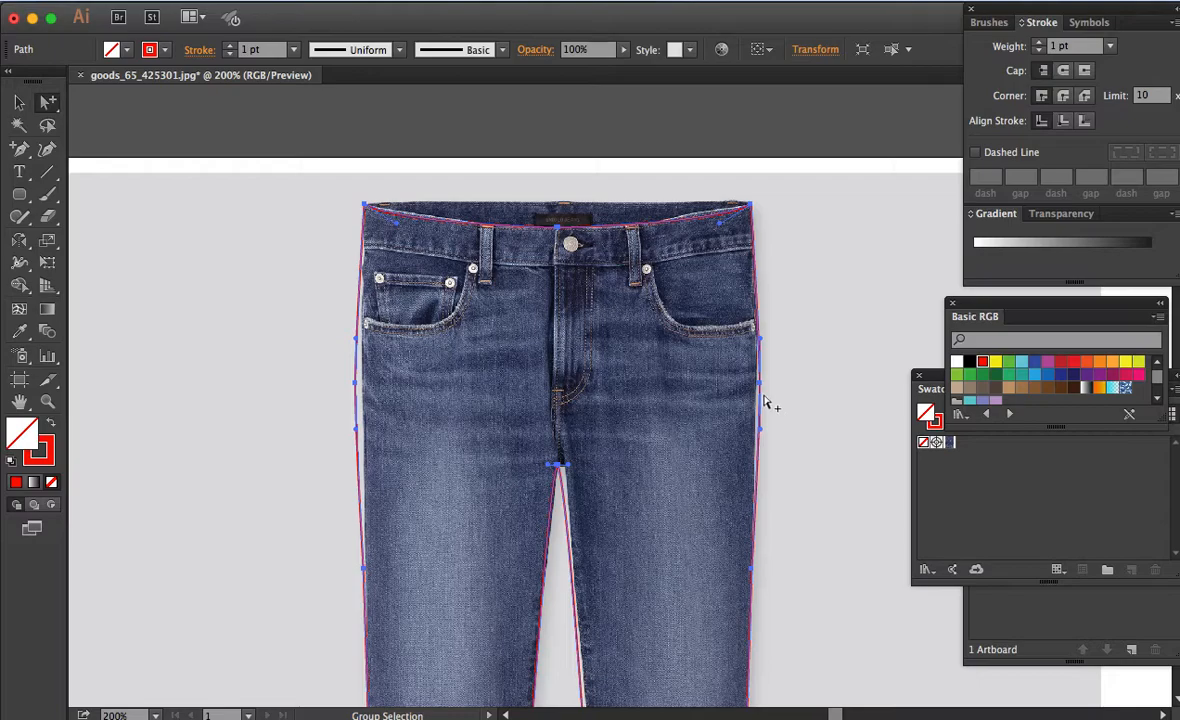
pyautogui.click(995, 364)
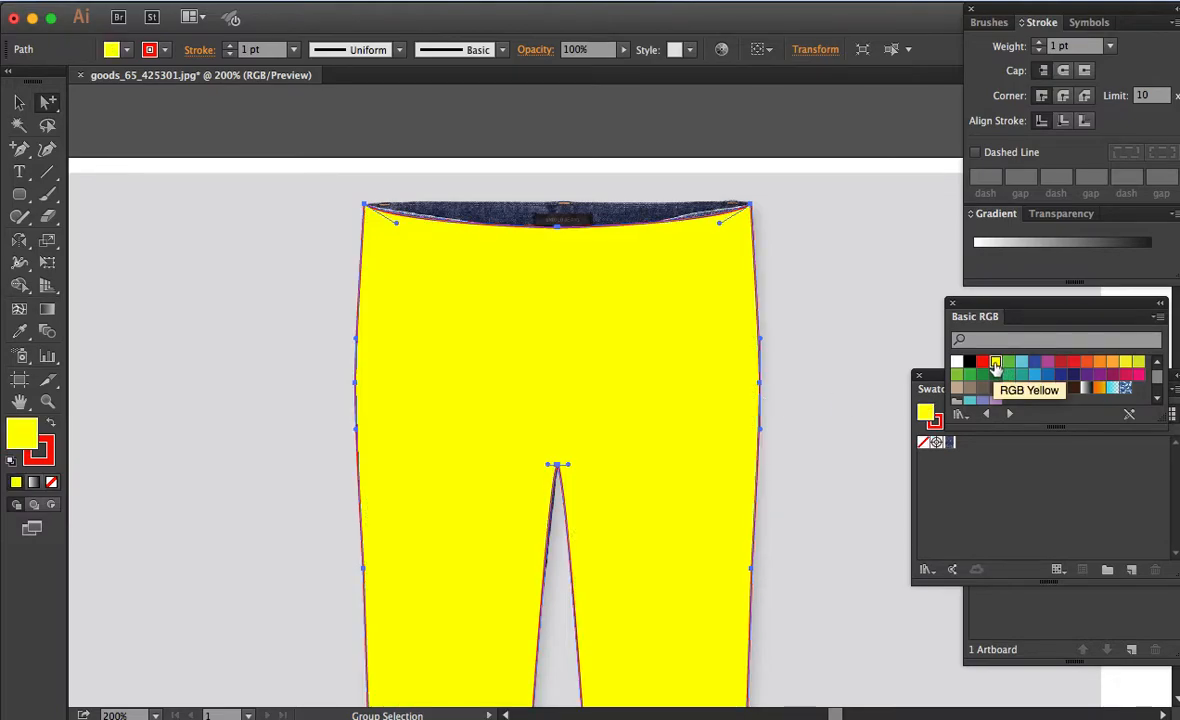
pyautogui.press('/')
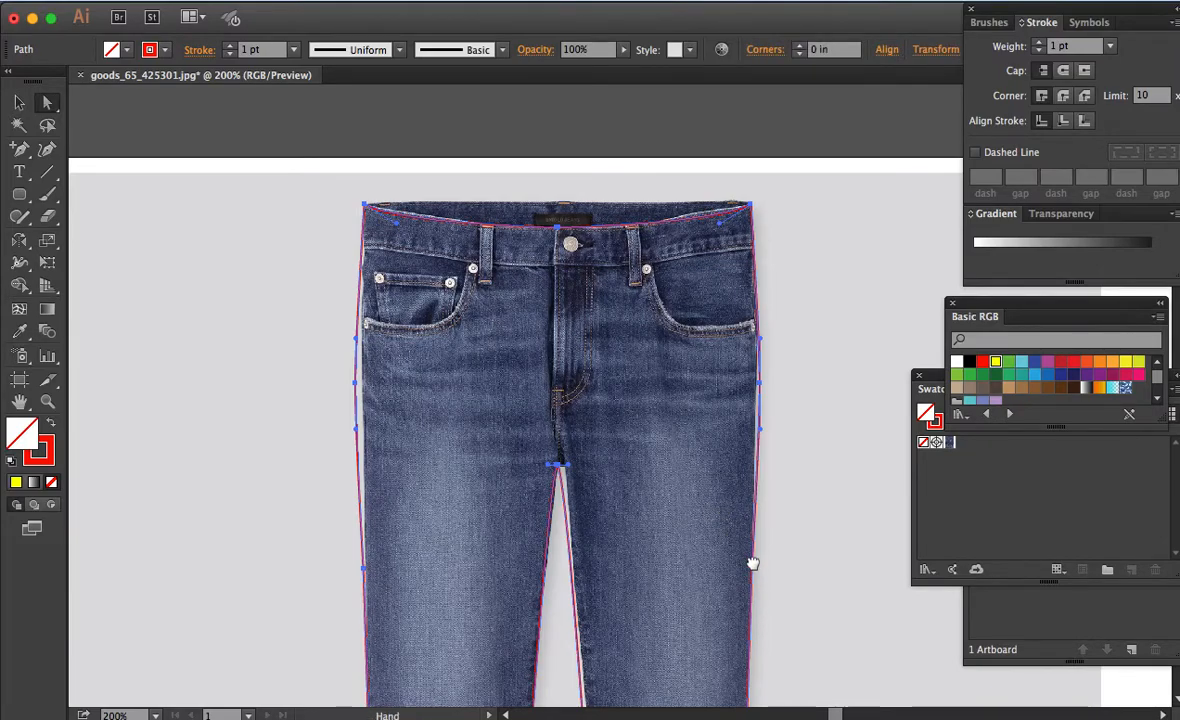
# Step: Duplicate the whole jeans outline straight down so the copy's top edge sits near the waistband's lower seam
pyautogui.moveTo(751, 561); pyautogui.dragTo(756, 374)
pyautogui.scroll(-5, 778, 310)
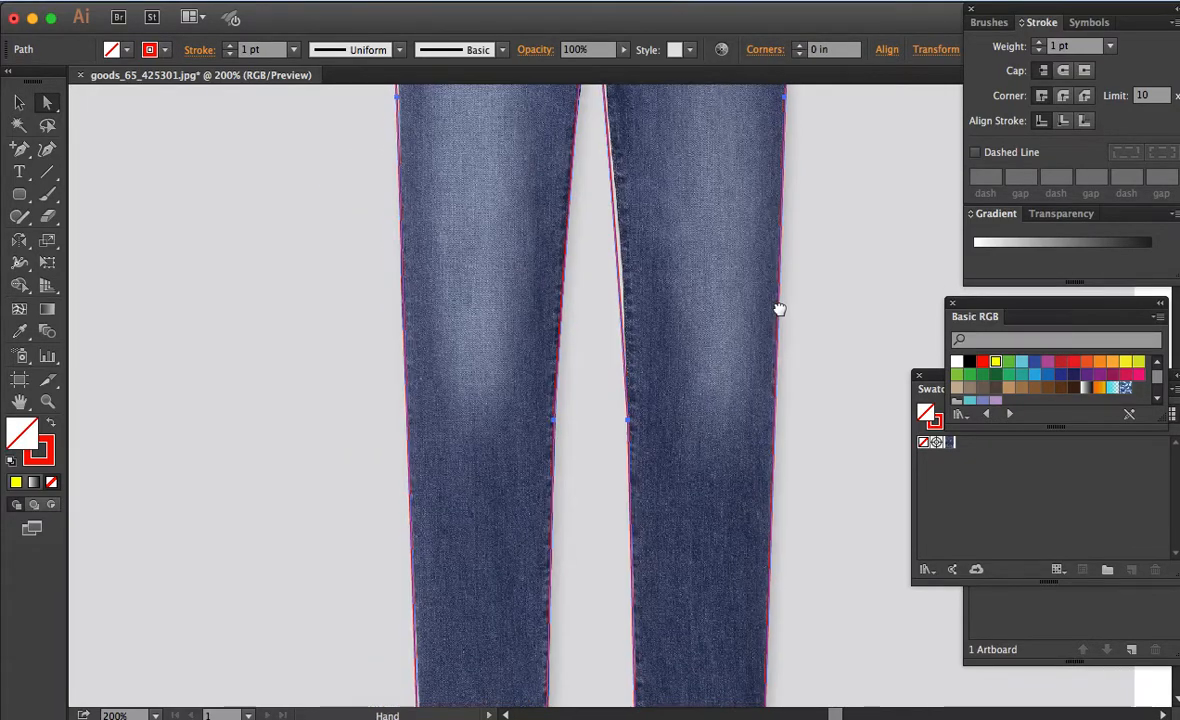
pyautogui.scroll(5, 790, 550)
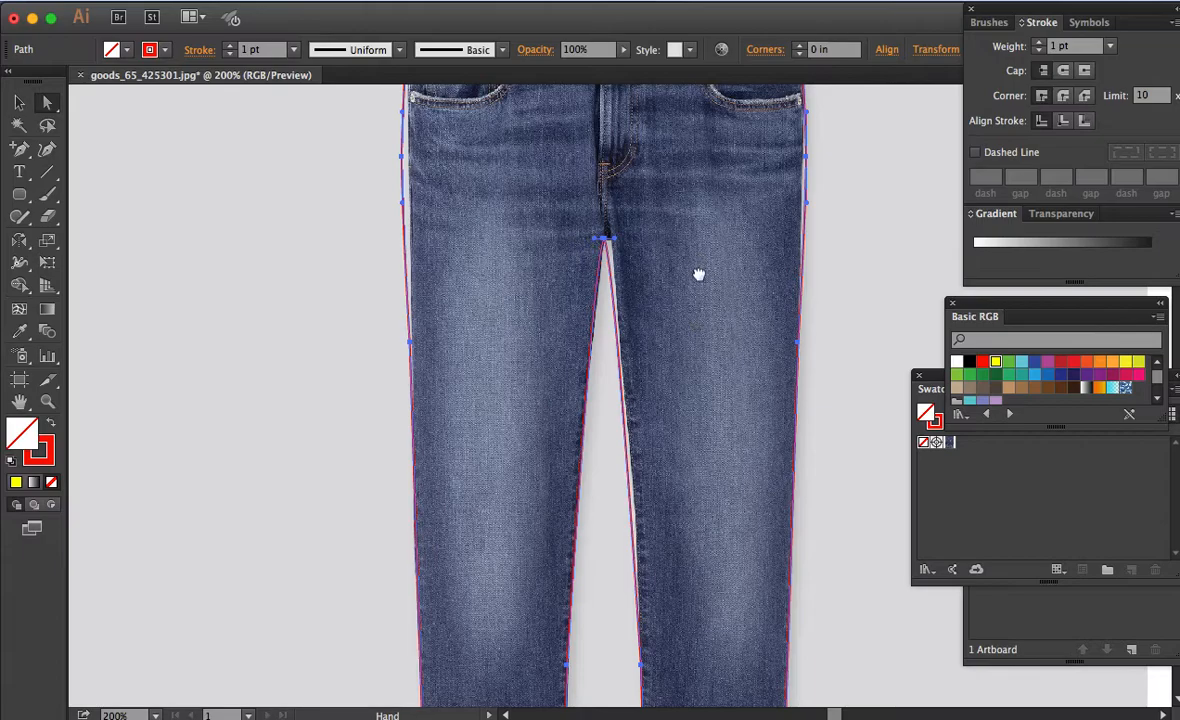
pyautogui.moveTo(698, 261); pyautogui.dragTo(719, 432)
pyautogui.press('z')
pyautogui.moveTo(342, 127); pyautogui.dragTo(869, 413)
pyautogui.press('a')
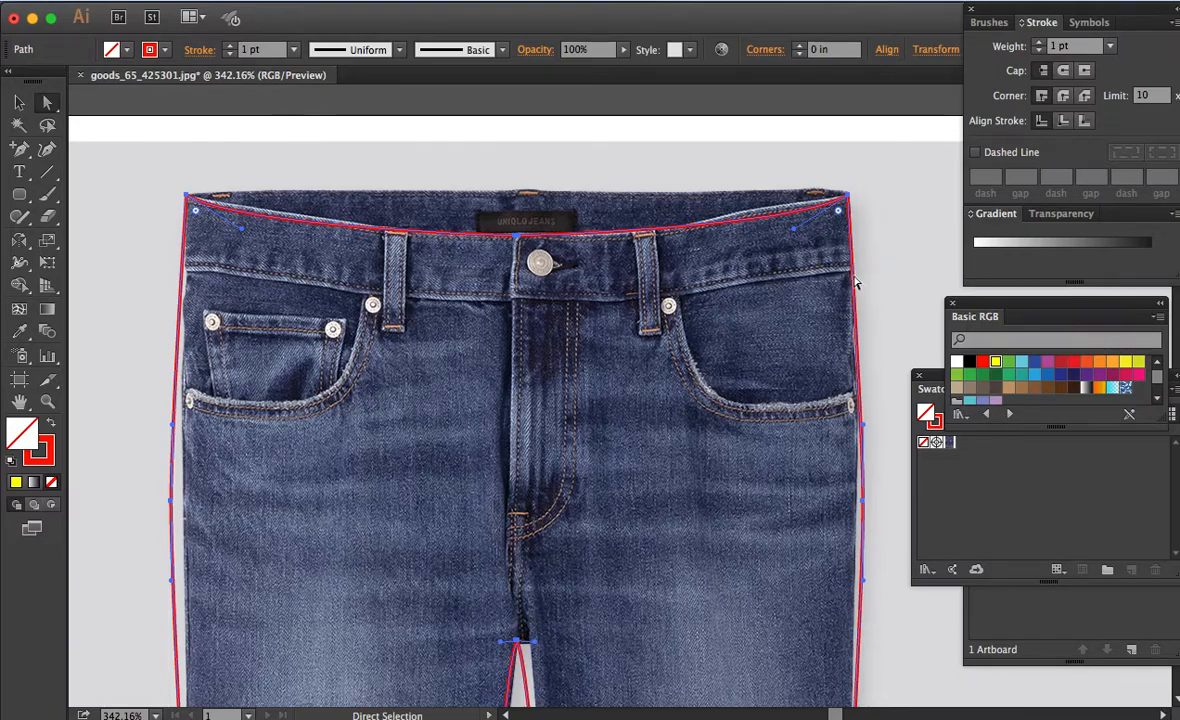
pyautogui.press('alt')
pyautogui.moveTo(855, 285); pyautogui.dragTo(862, 350)
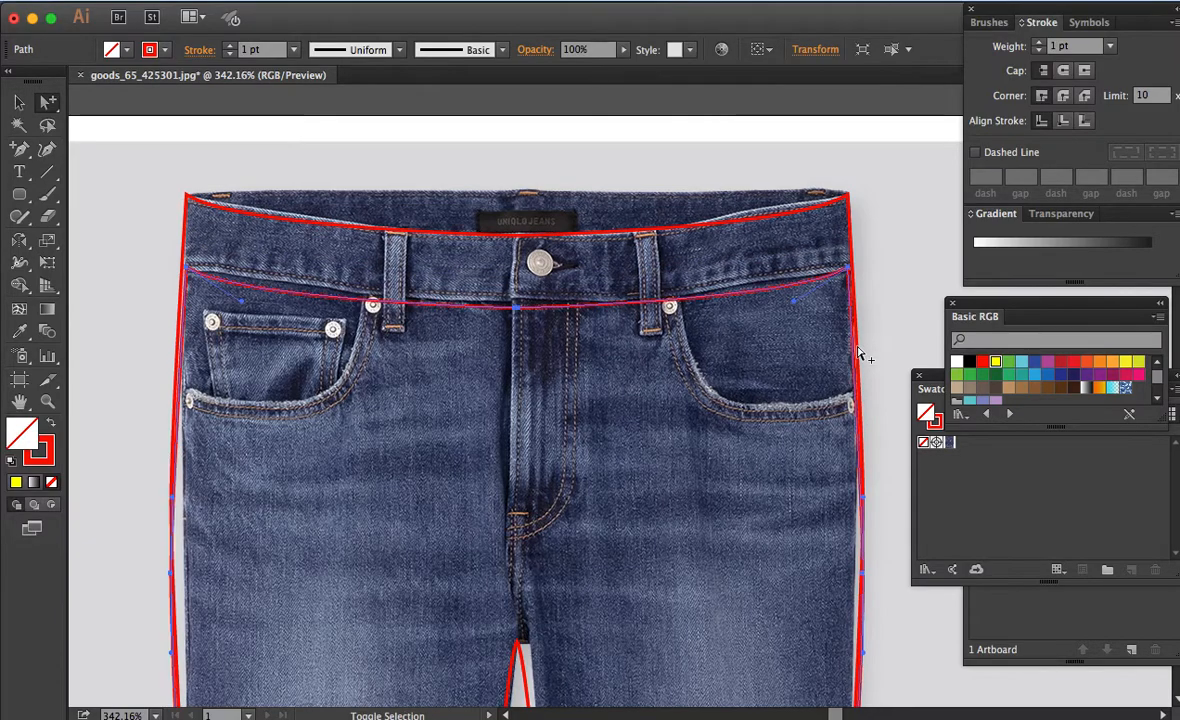
# Step: Cut the duplicated outline at its two upper corner anchors to separate the waistband seam curve from the rest
pyautogui.click(878, 281)
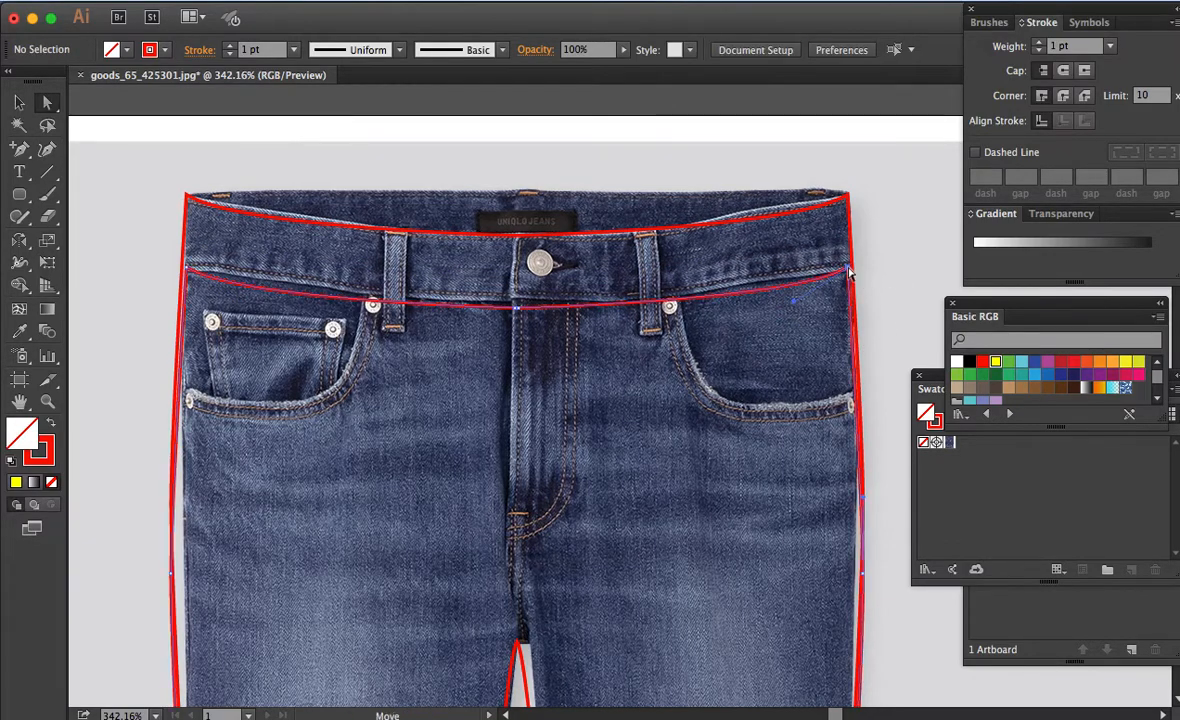
pyautogui.click(193, 278)
pyautogui.keyDown('shift'); pyautogui.click(187, 275); pyautogui.keyUp('shift')
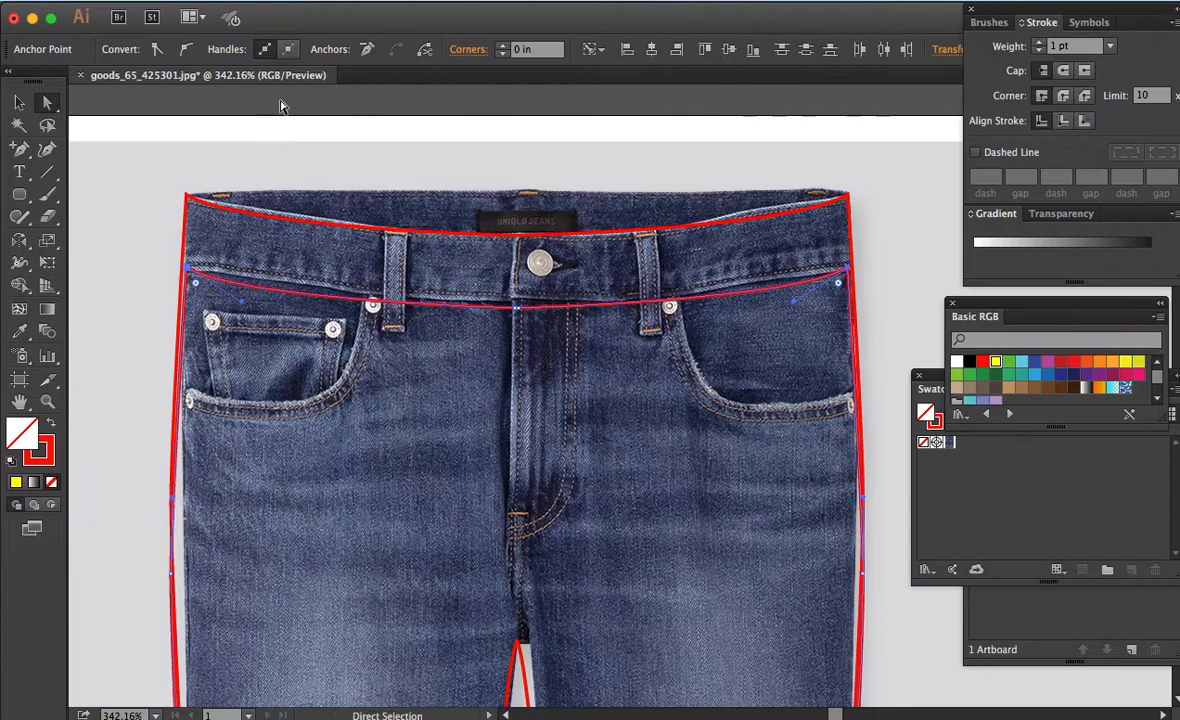
pyautogui.click(424, 51)
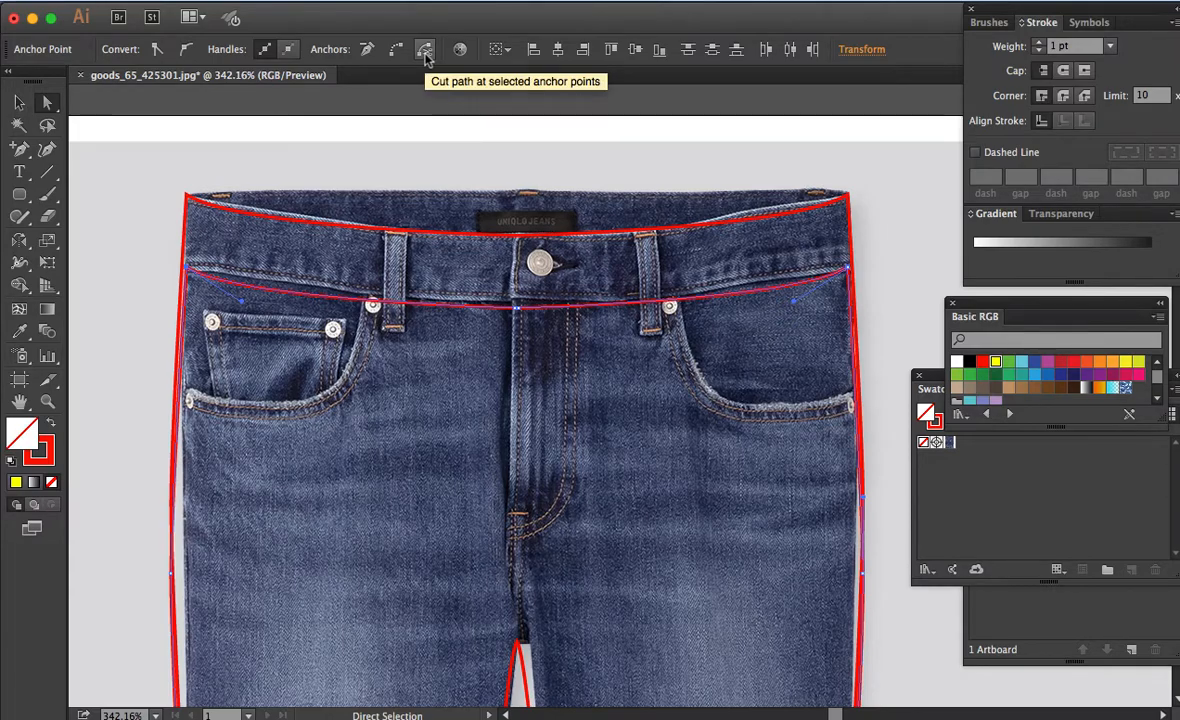
pyautogui.click(854, 309)
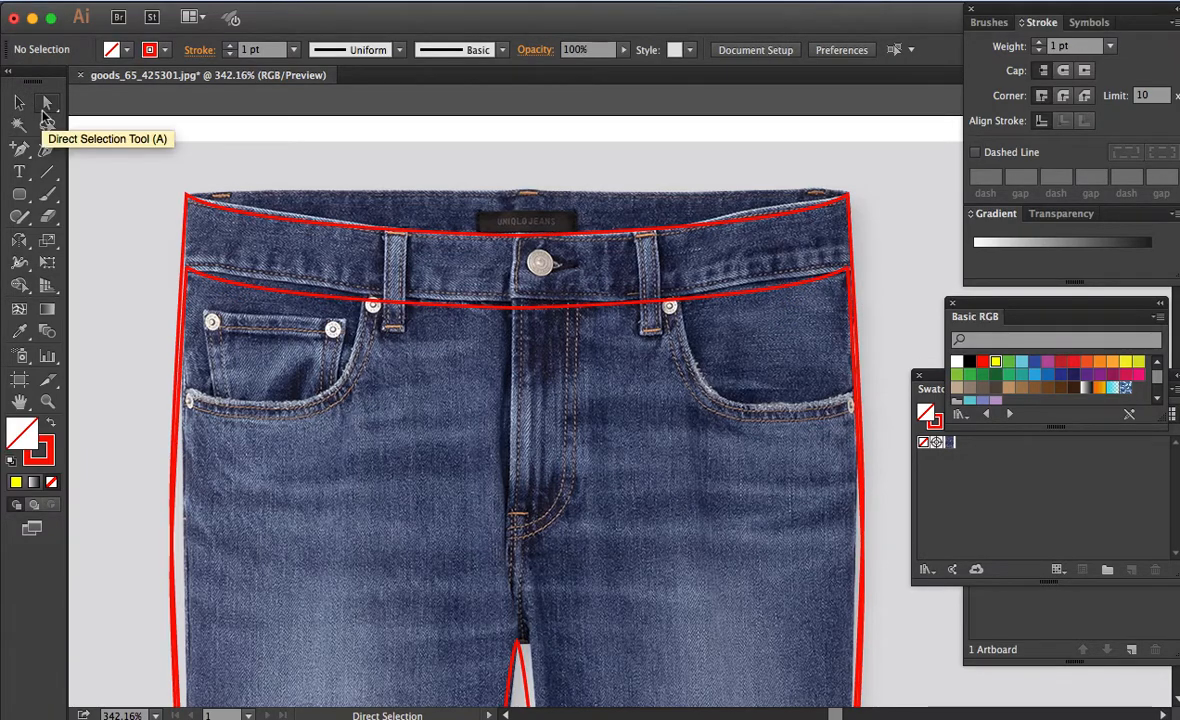
# Step: Delete the leftover lower part of the duplicated jeans outline, keeping only the waistband seam curve
pyautogui.click(855, 330)
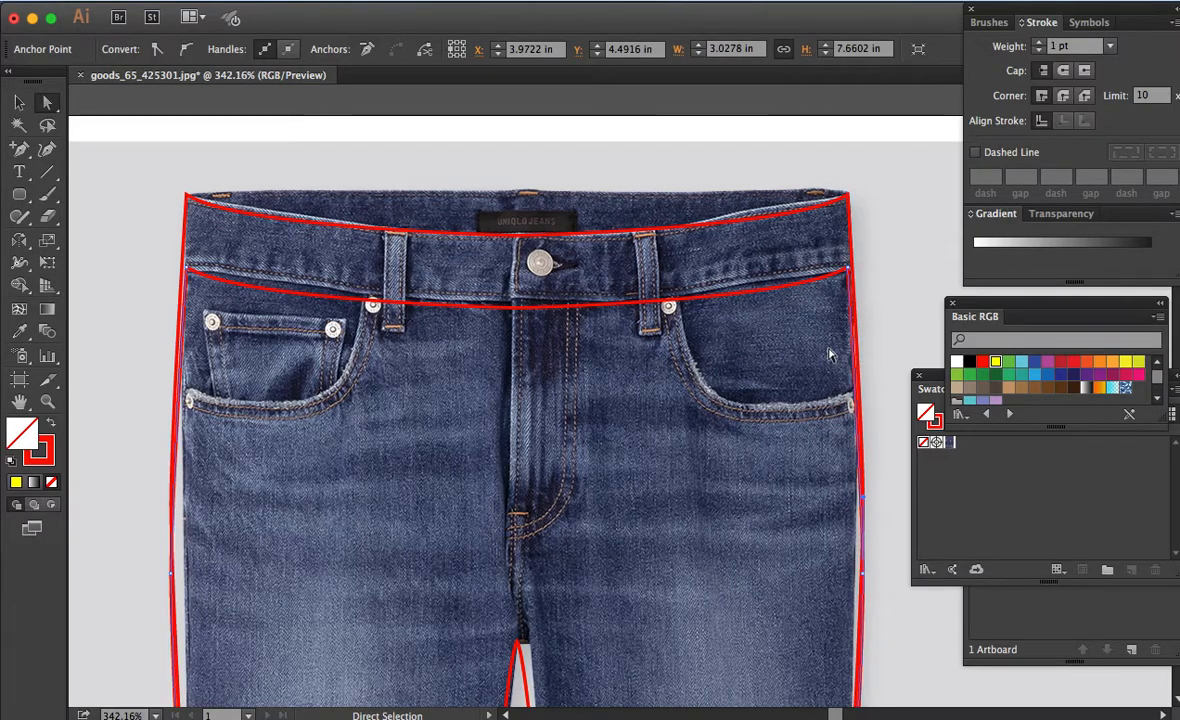
pyautogui.press('Delete')
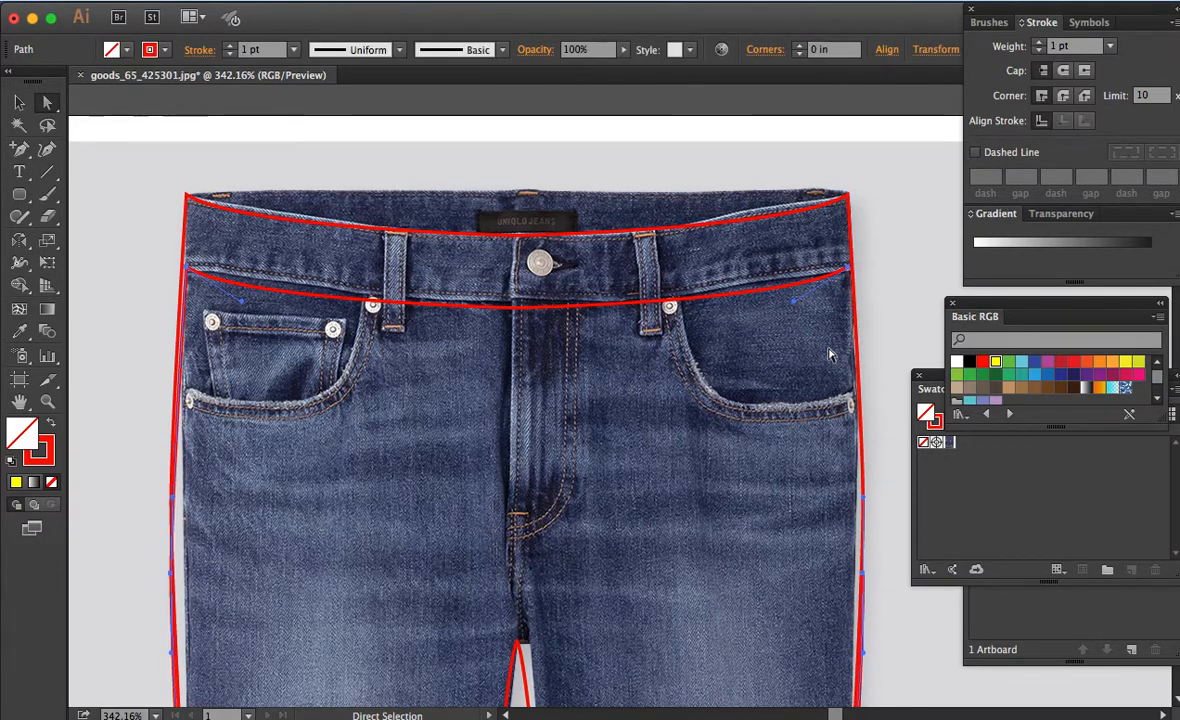
pyautogui.click(831, 353)
pyautogui.moveTo(703, 395); pyautogui.dragTo(745, 627)
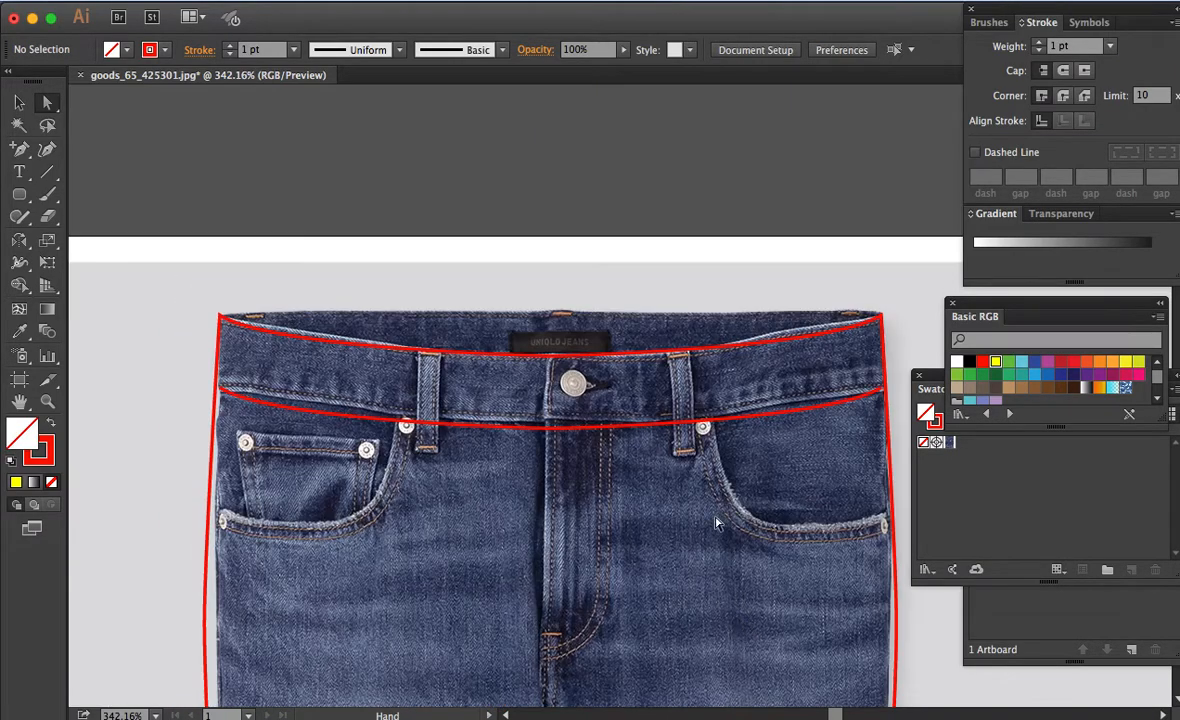
# Step: Move both end anchors of the waistband seam curve slightly outward to meet the jeans' side outlines, and deselect it
pyautogui.click(222, 392)
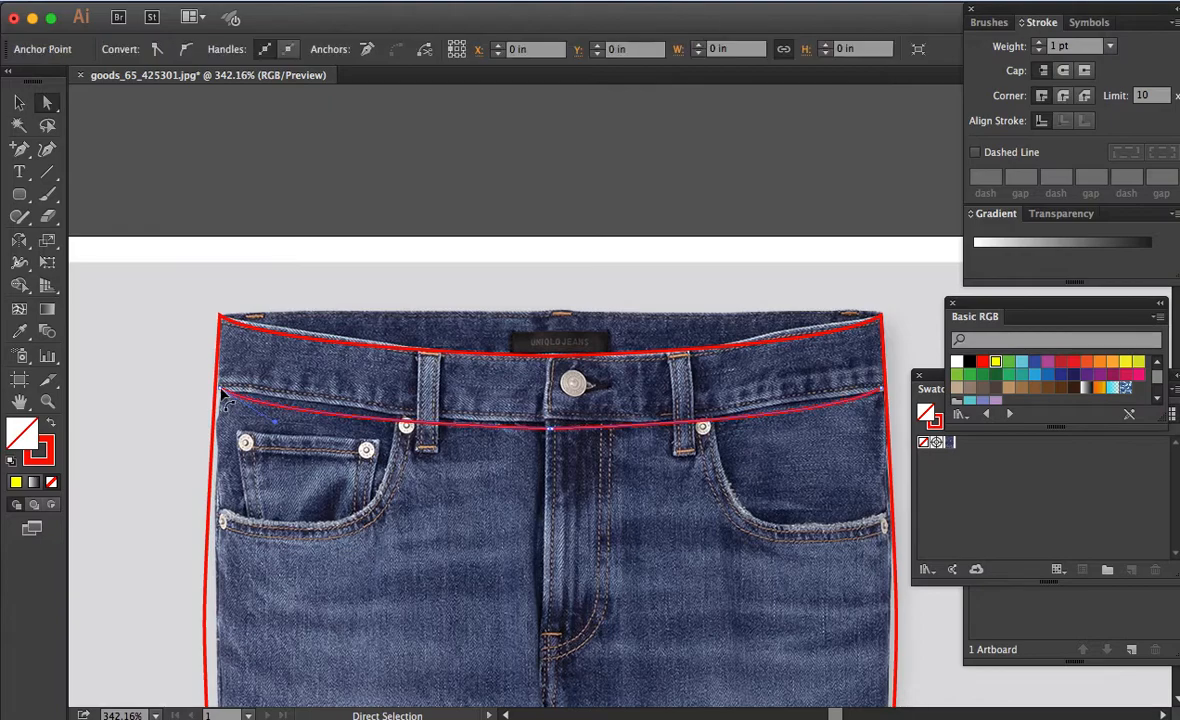
pyautogui.click(894, 396)
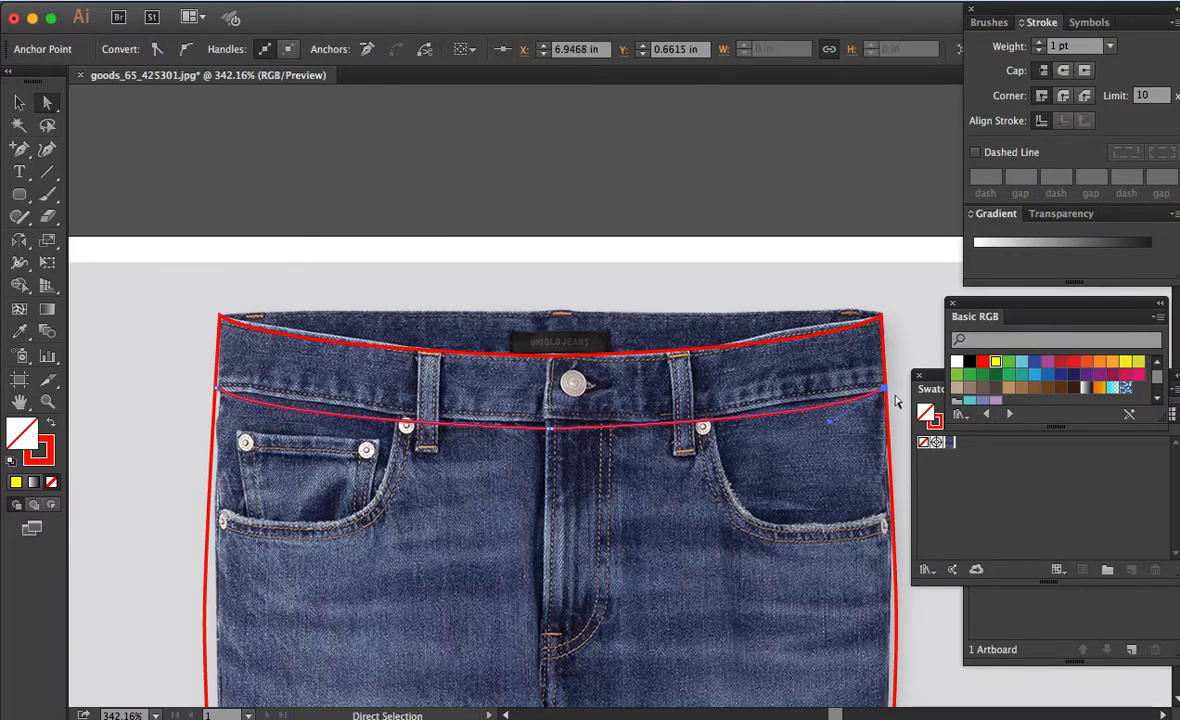
pyautogui.click(830, 464)
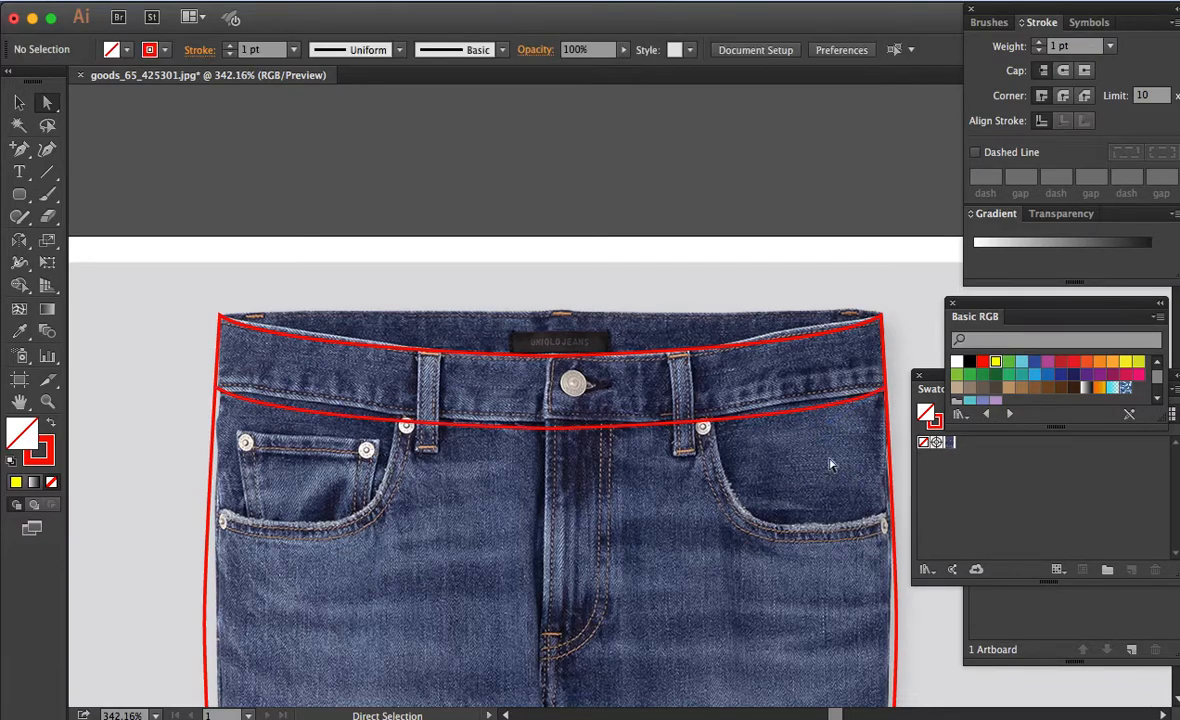
# Step: Duplicate the waistband seam curve slightly upward so the copy follows the stitching just above the seam
pyautogui.press('alt')
pyautogui.keyDown('alt'); pyautogui.click(729, 424); pyautogui.keyUp('alt')
pyautogui.moveTo(729, 424); pyautogui.dragTo(730, 412)
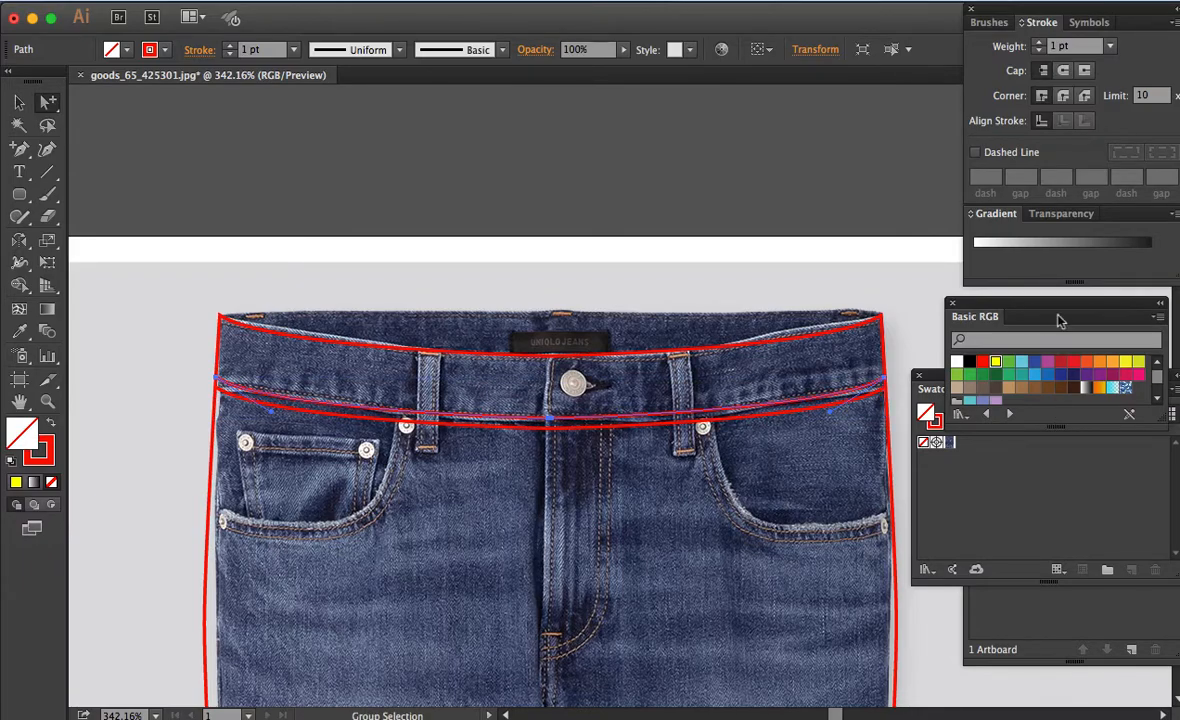
# Step: Give the copied seam curve a dashed stroke with 2 pt dash, 2 pt gap, round caps and round joins, and deselect it
pyautogui.click(977, 153)
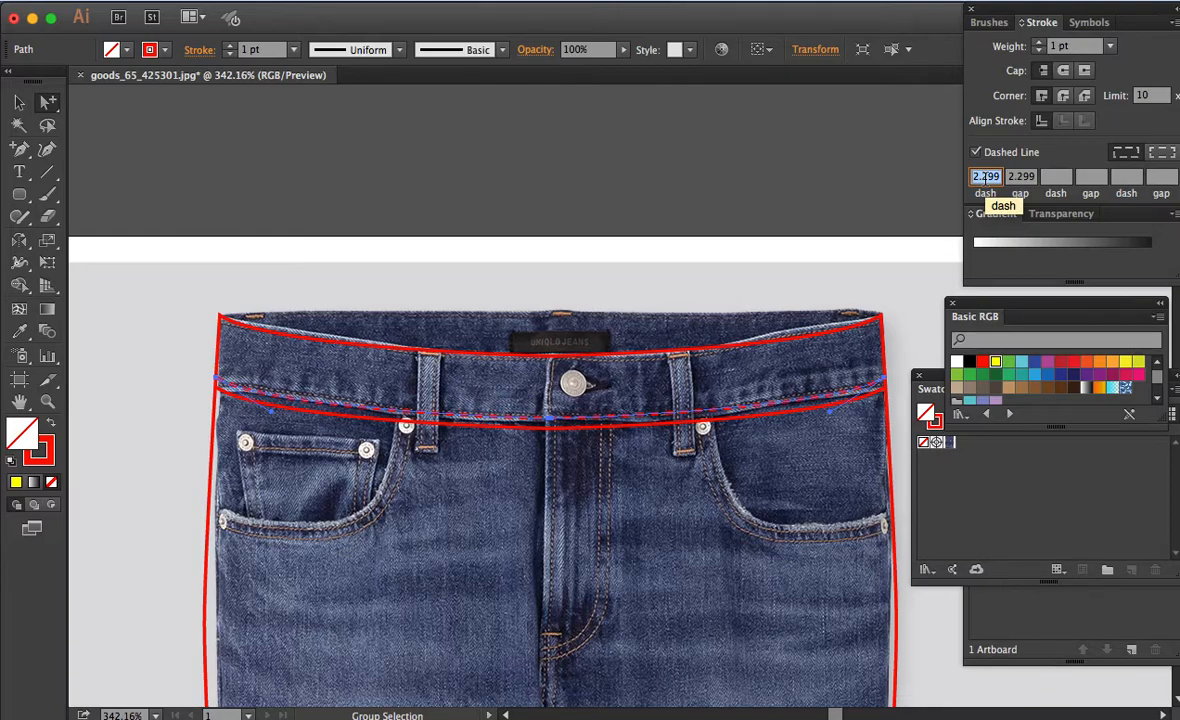
pyautogui.write('2')
pyautogui.press('Tab')
pyautogui.write('2')
pyautogui.click(993, 178)
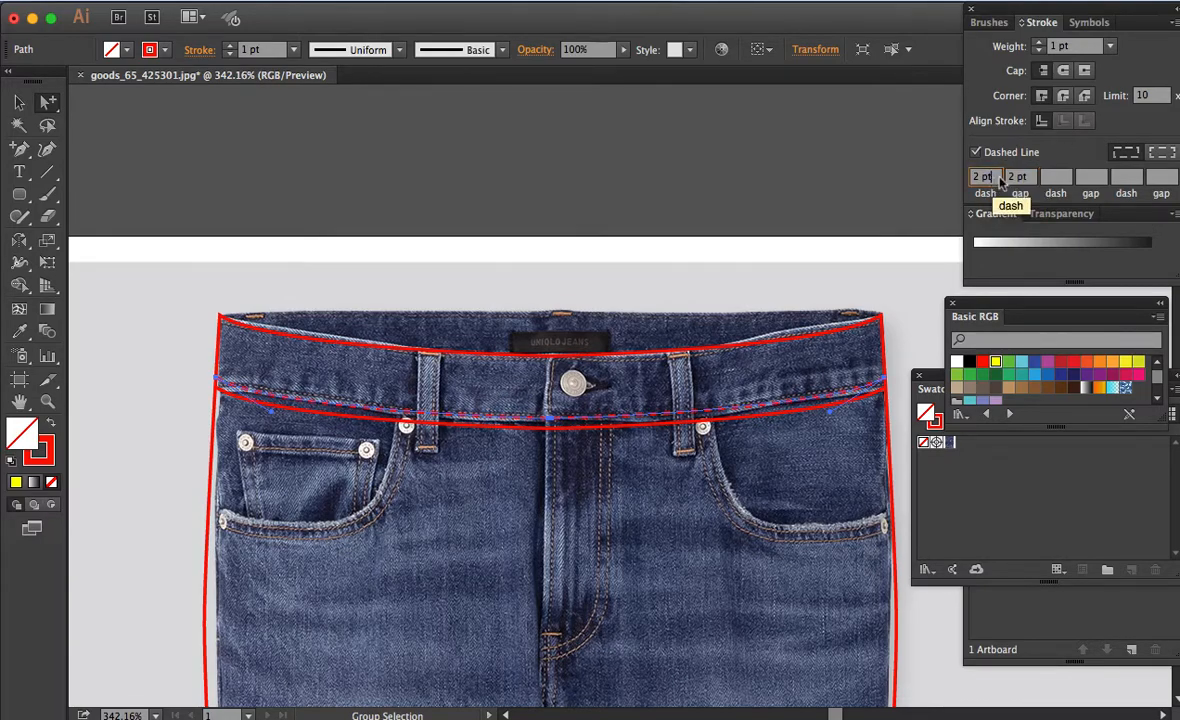
pyautogui.click(1064, 72)
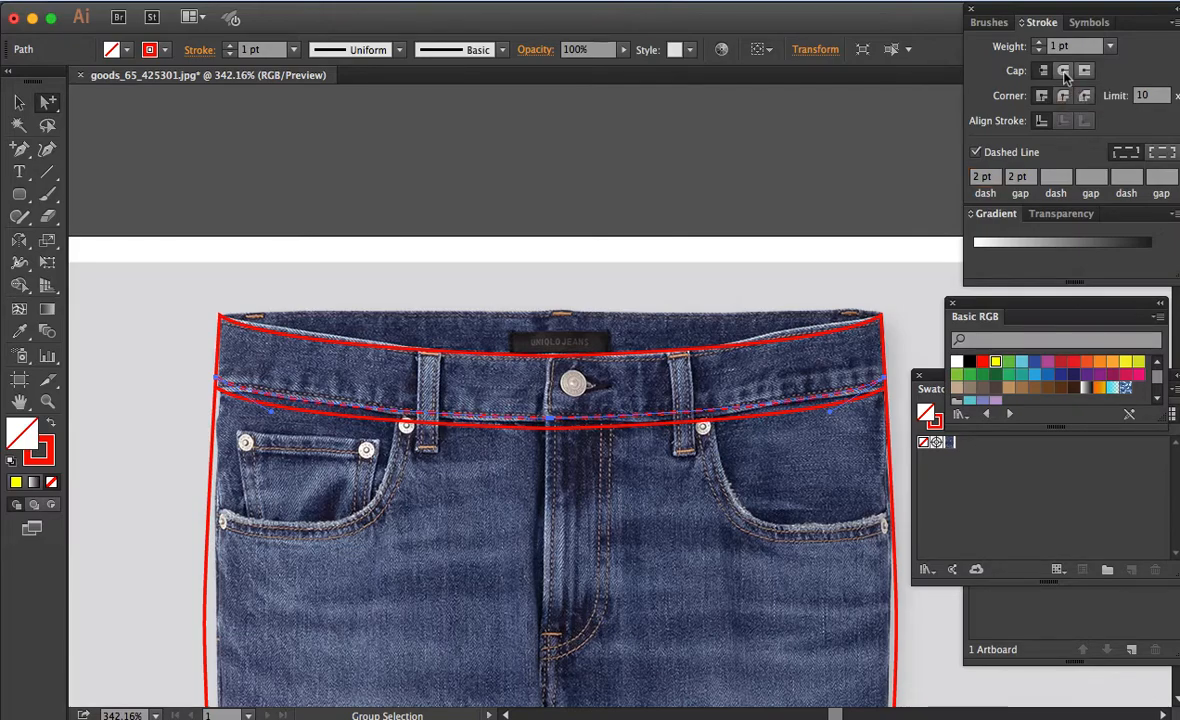
pyautogui.click(1064, 97)
pyautogui.press('a')
pyautogui.click(720, 271)
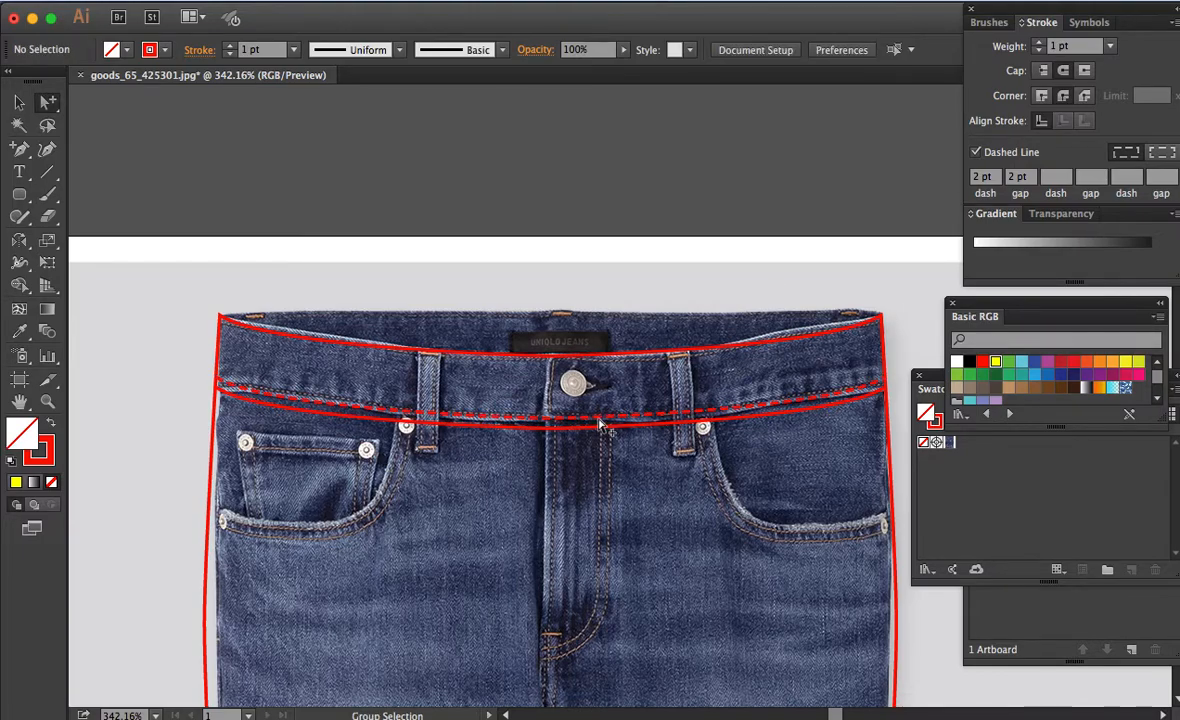
# Step: Recolour the dashed stitch line's stroke with a brown Basic RGB swatch and deselect it
pyautogui.keyDown('alt'); pyautogui.click(552, 410); pyautogui.keyUp('alt')
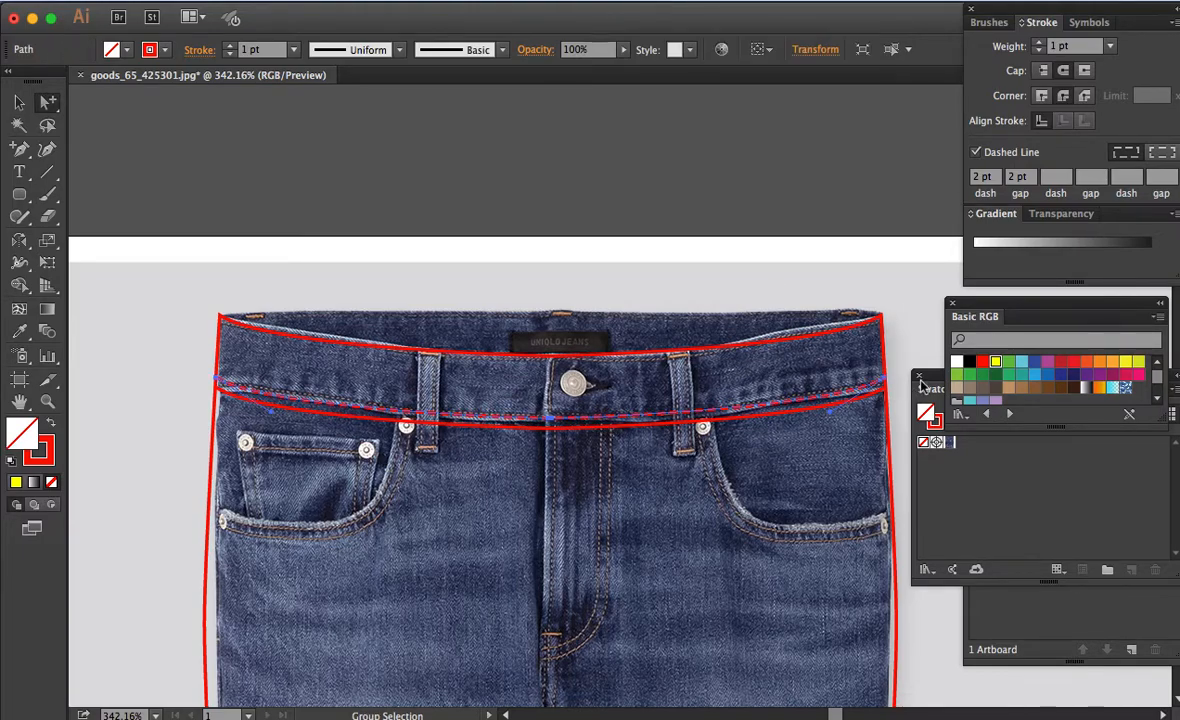
pyautogui.press('x')
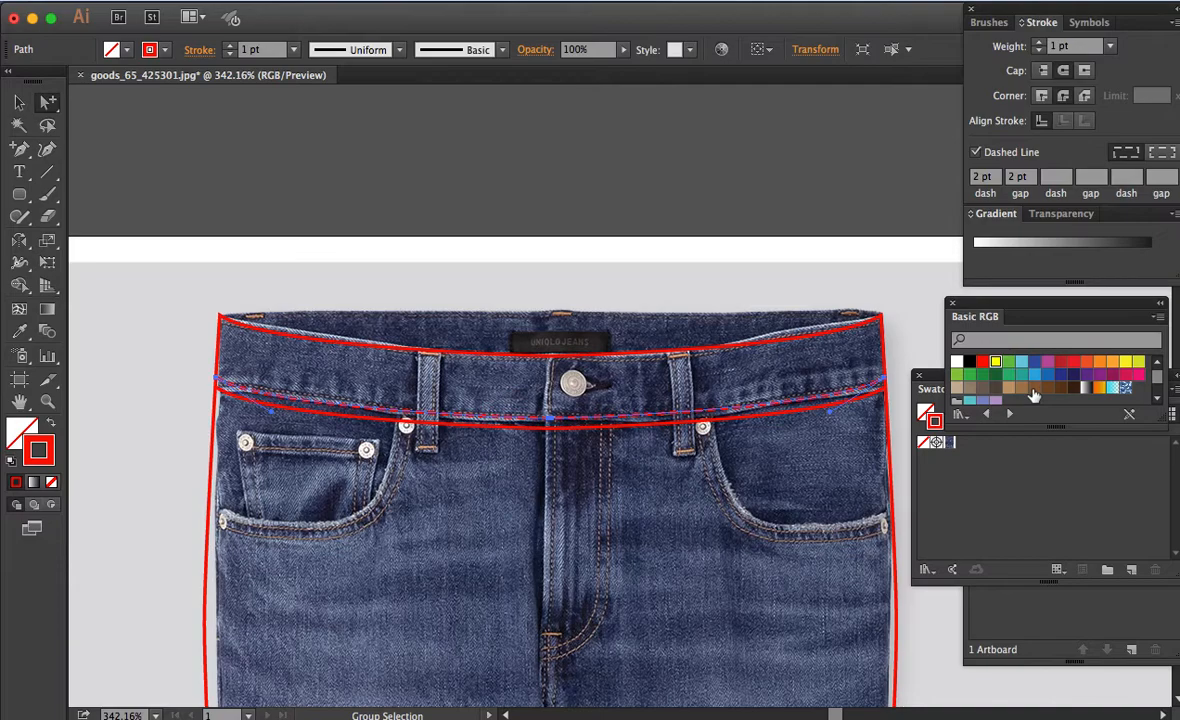
pyautogui.click(1034, 389)
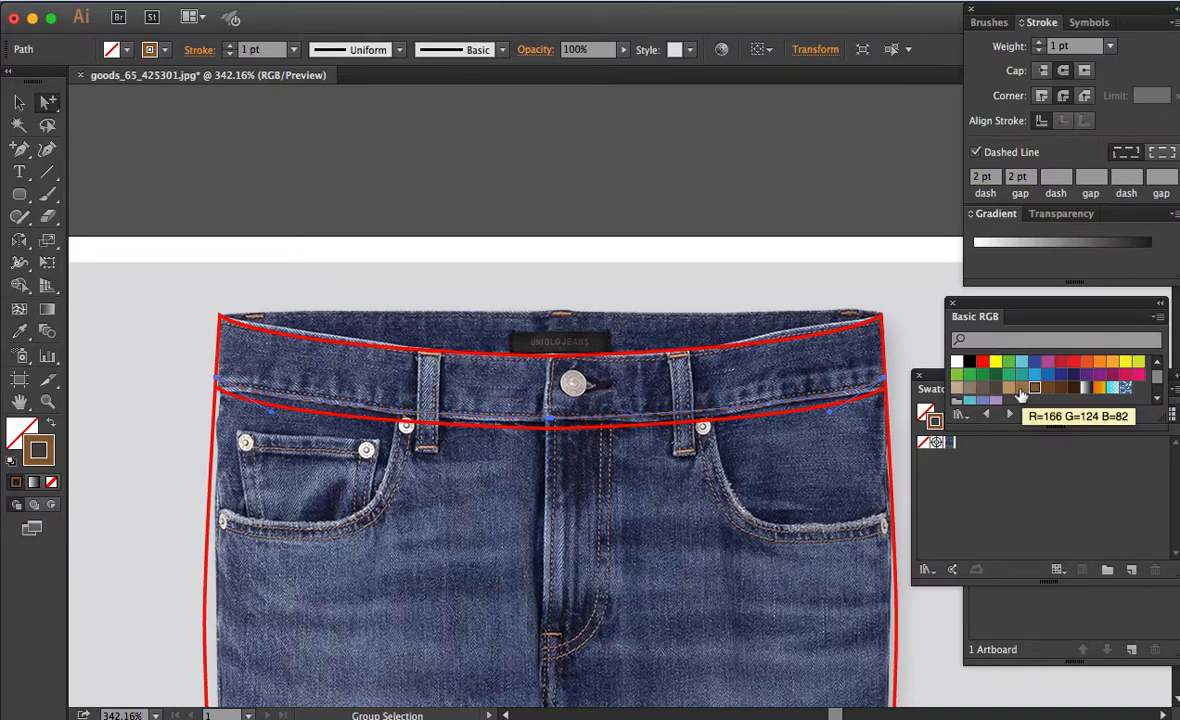
pyautogui.press('a')
pyautogui.click(790, 473)
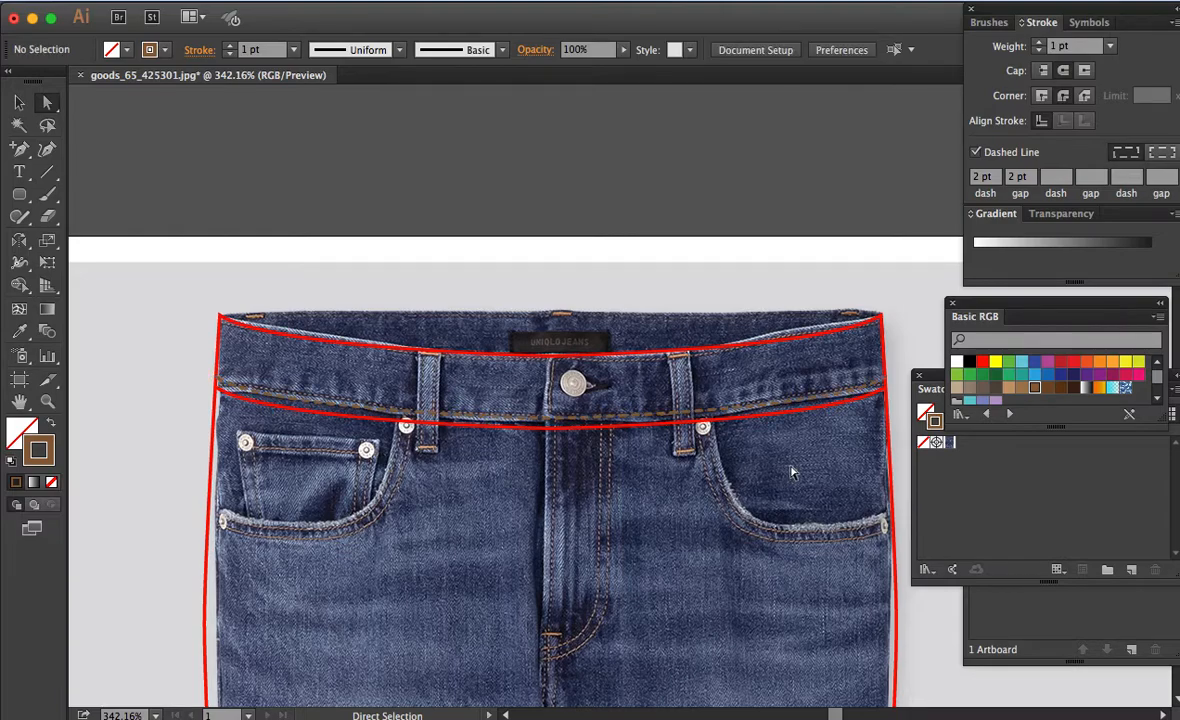
# Step: Duplicate the brown stitch line upward to just below the waistband's top edge and deselect it
pyautogui.press('alt')
pyautogui.moveTo(702, 420); pyautogui.dragTo(704, 366)
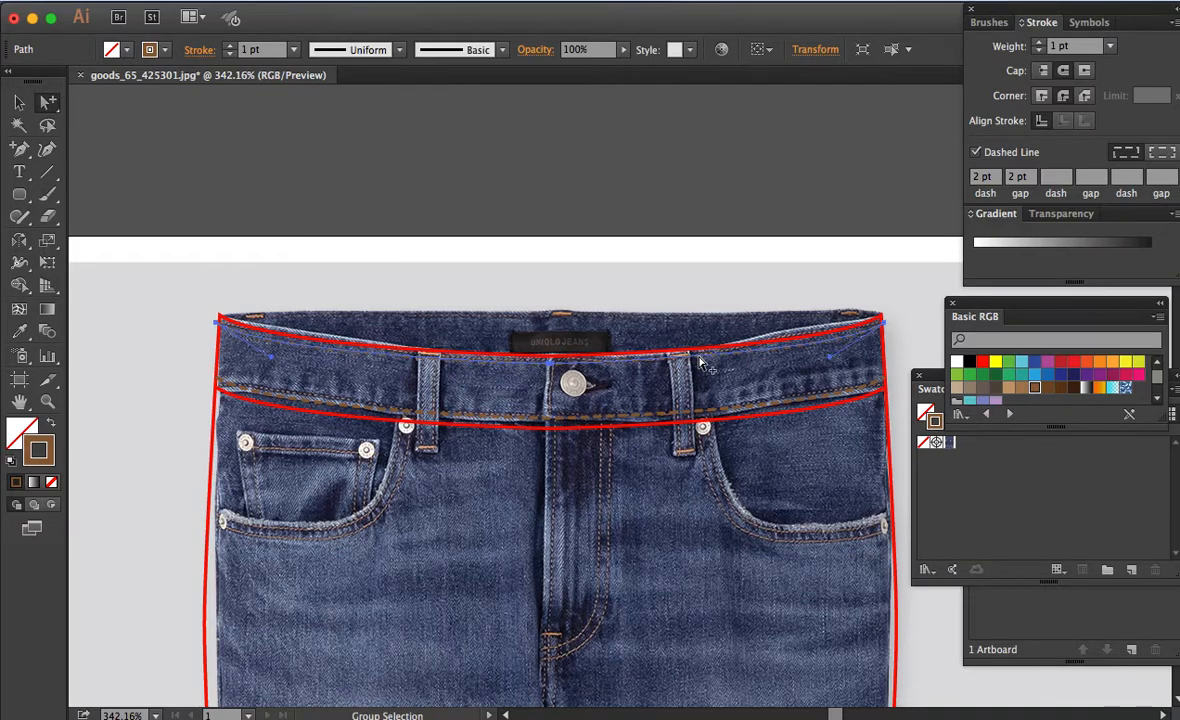
pyautogui.click(650, 458)
pyautogui.scroll(-1, 670, 497)
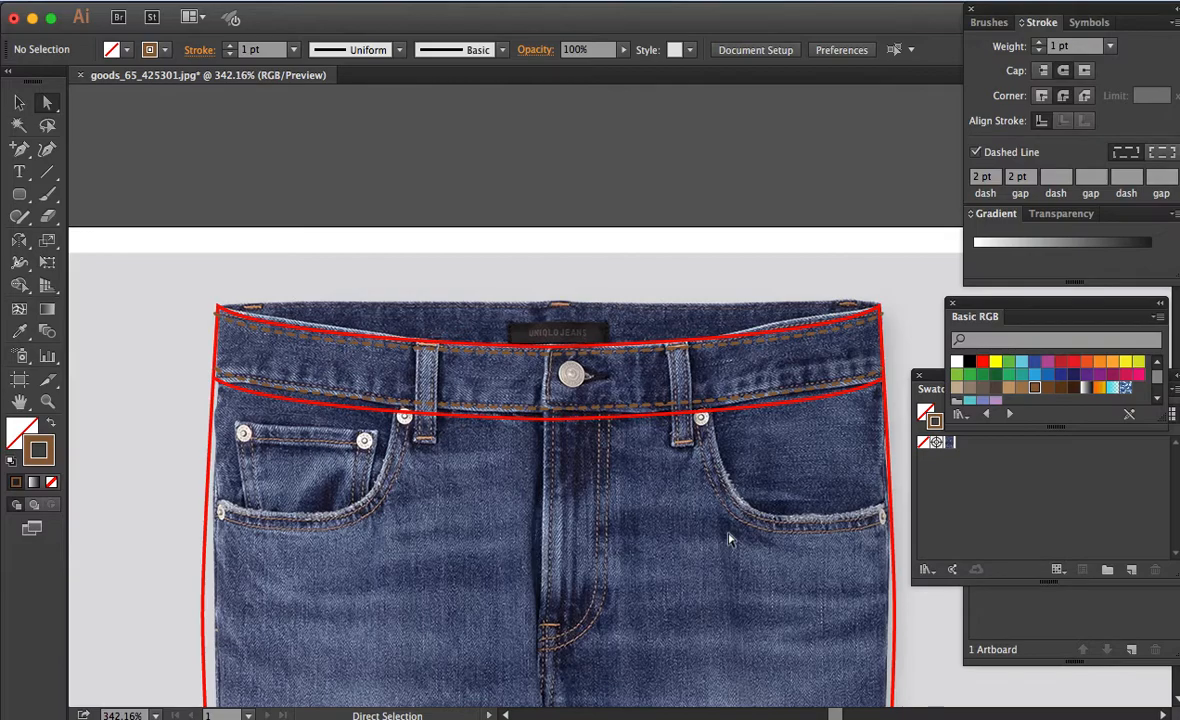
# Step: Draw a straight centre-front line from the waistband's top edge to the crotch and apply the outline's solid red stroke with the Eyedropper
pyautogui.press('+')
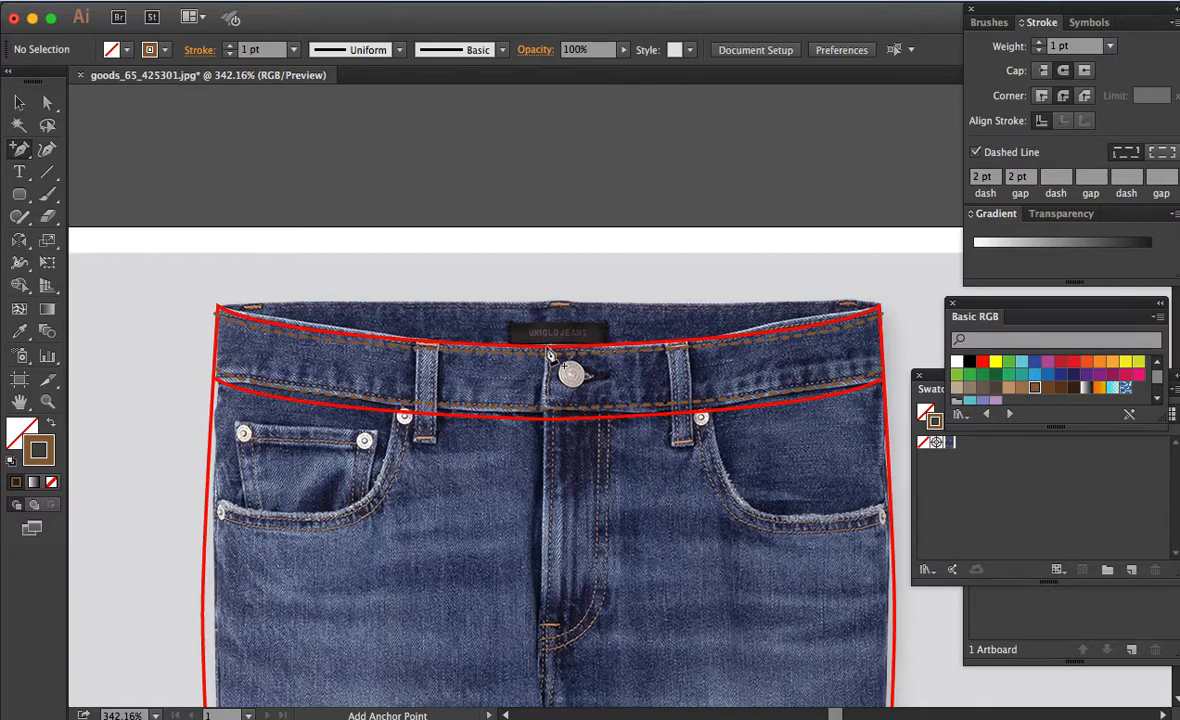
pyautogui.press('p')
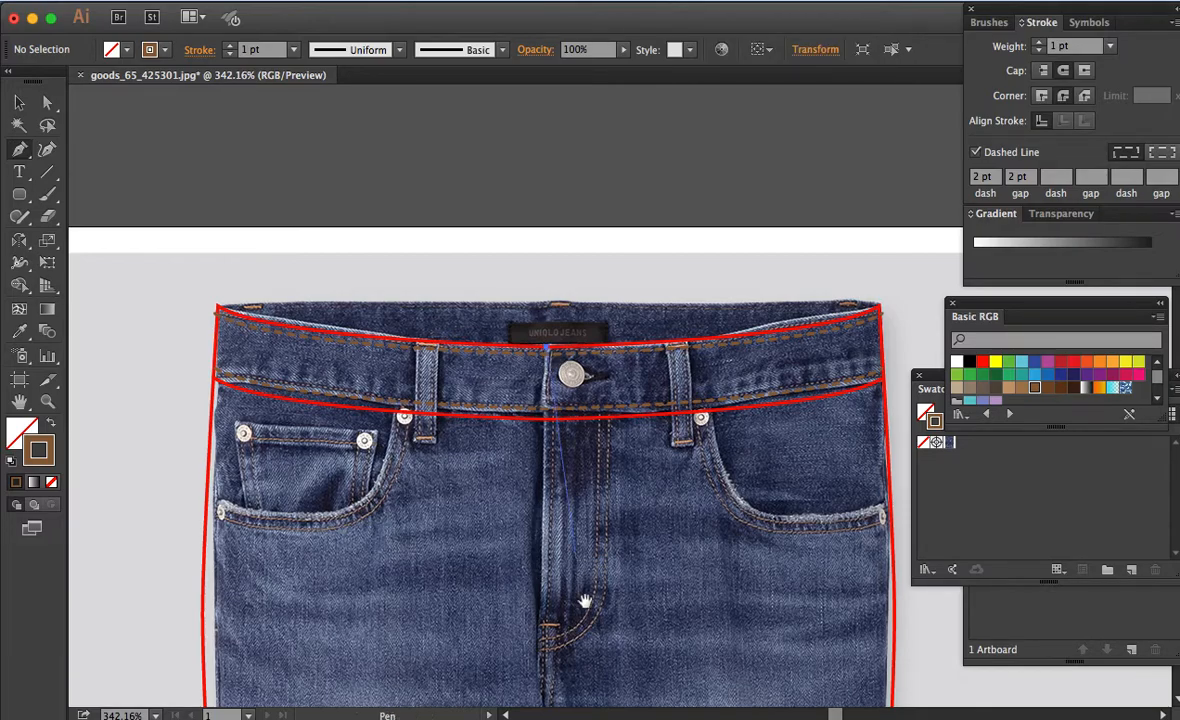
pyautogui.scroll(-5, 560, 420)
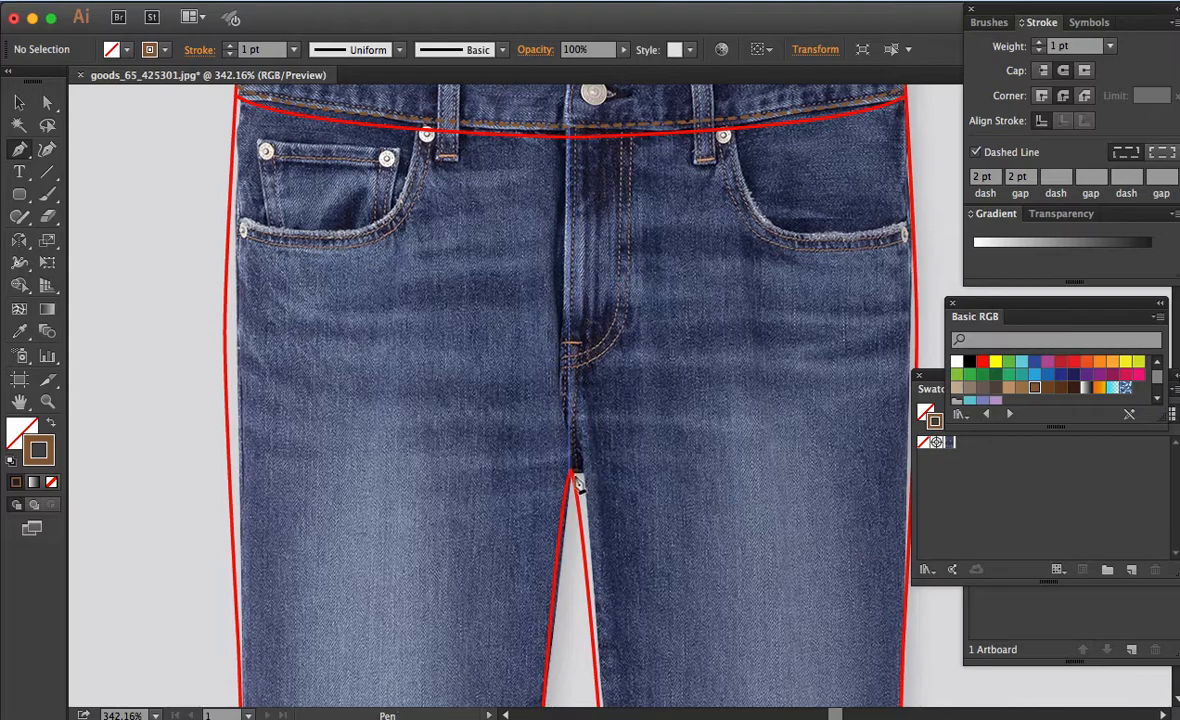
pyautogui.click(569, 475)
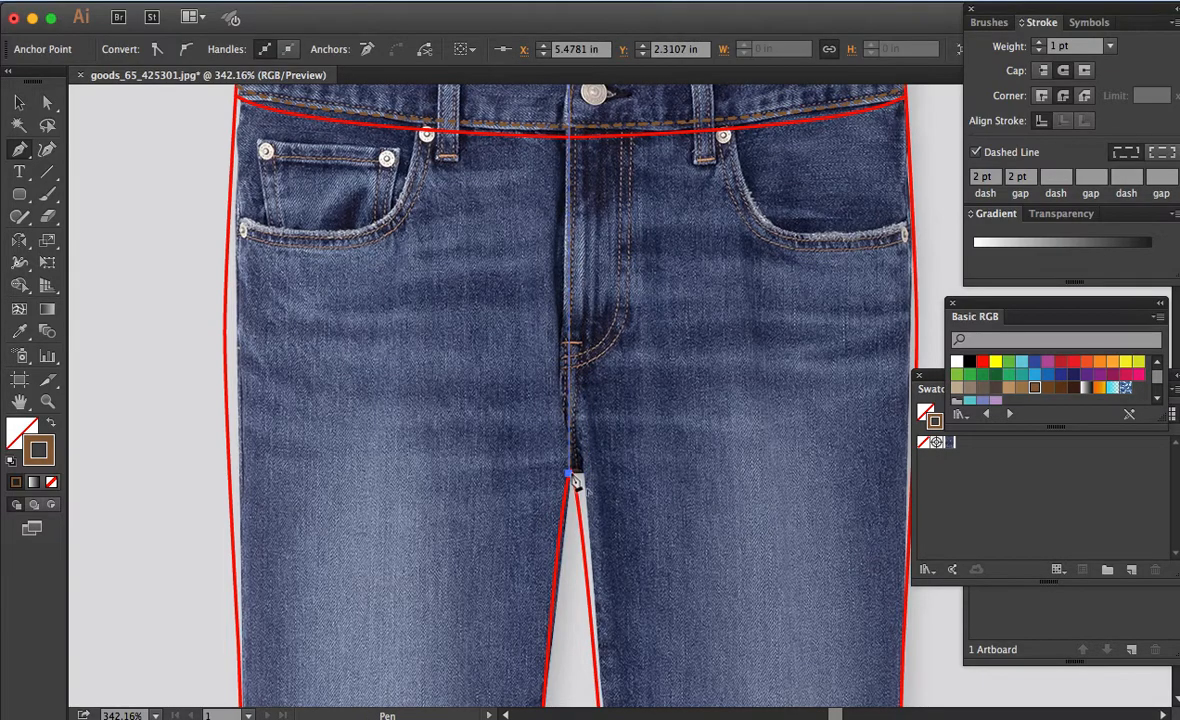
pyautogui.press('i')
pyautogui.click(576, 492)
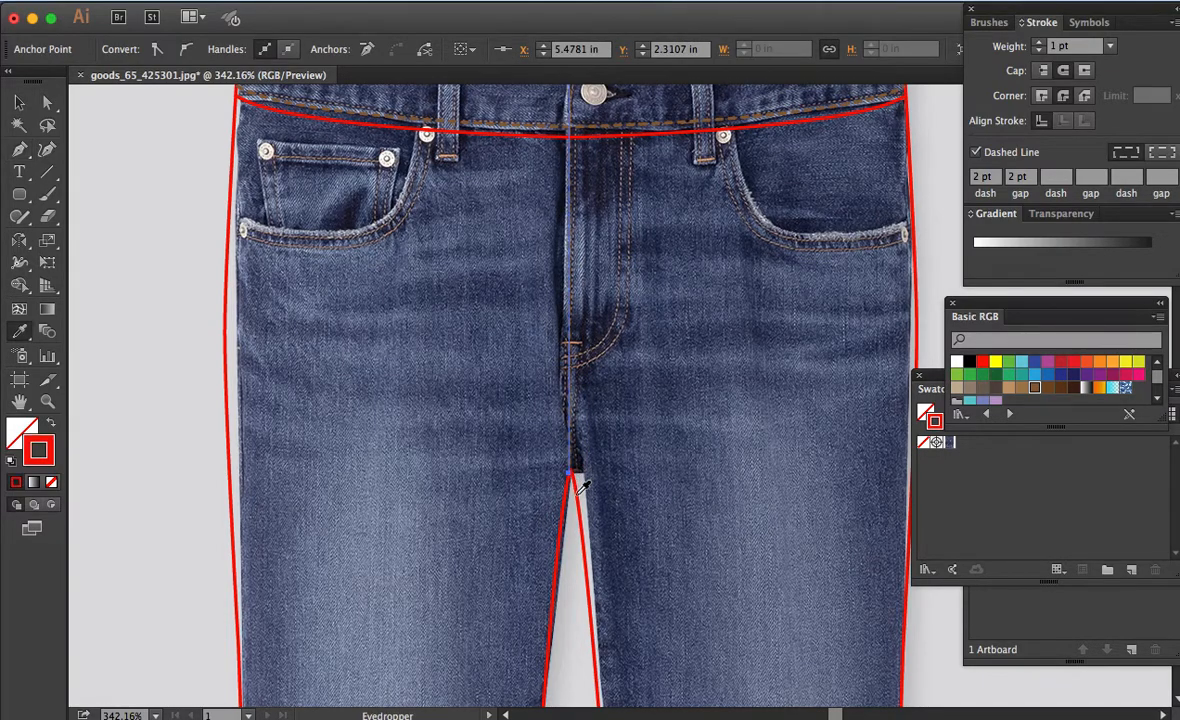
pyautogui.press('a')
pyautogui.moveTo(725, 350); pyautogui.dragTo(727, 493)
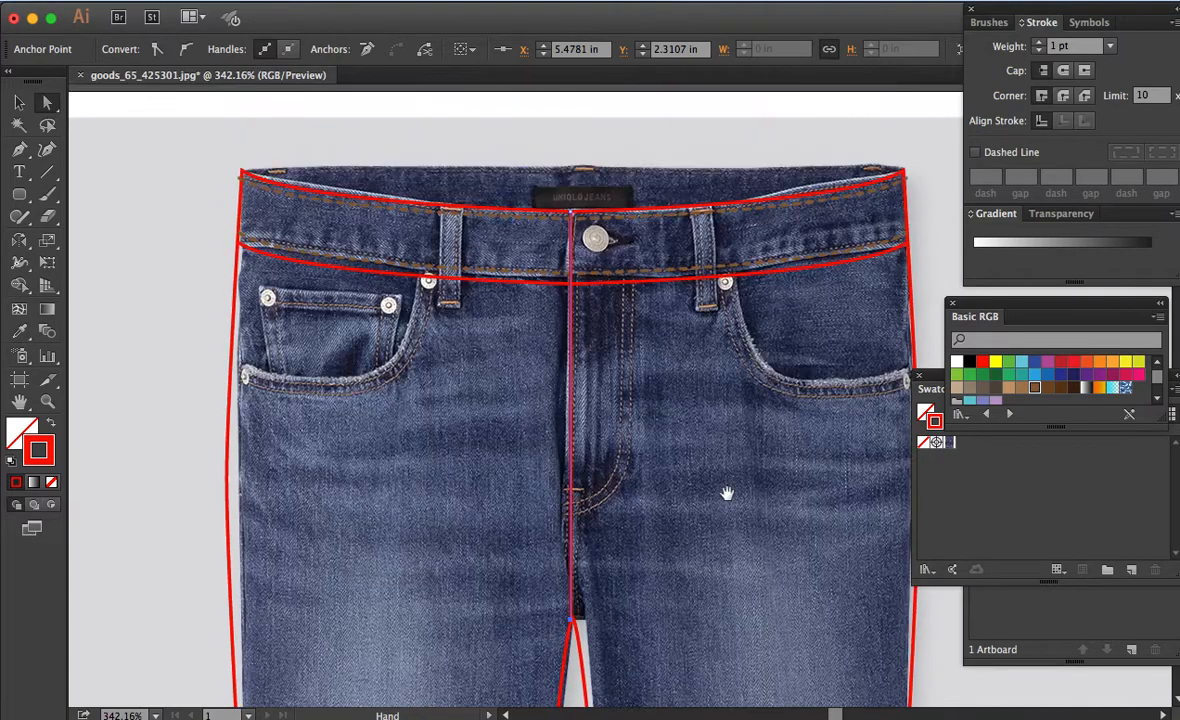
# Step: Duplicate the centre-front line slightly to the right, match it to the waistband's dashed brown stitching with the Eyedropper, and deselect it
pyautogui.click(584, 375)
pyautogui.moveTo(574, 376); pyautogui.dragTo(580, 378)
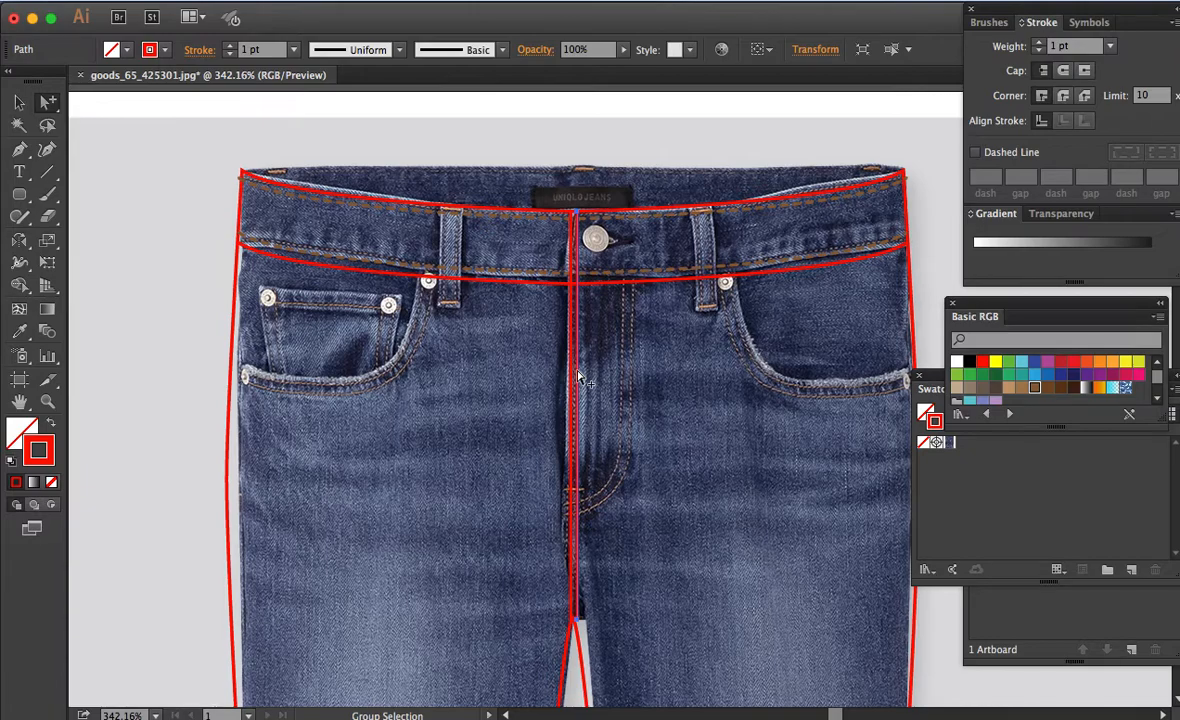
pyautogui.press('i')
pyautogui.click(600, 244)
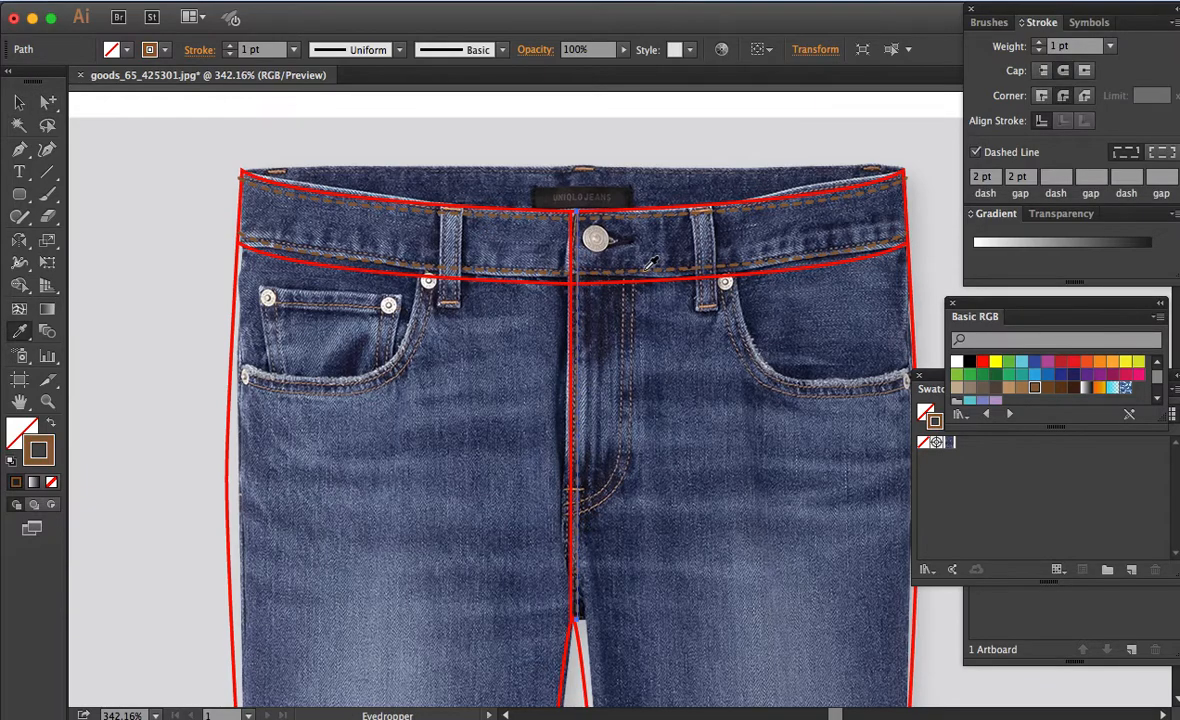
pyautogui.press('a')
pyautogui.click(632, 382)
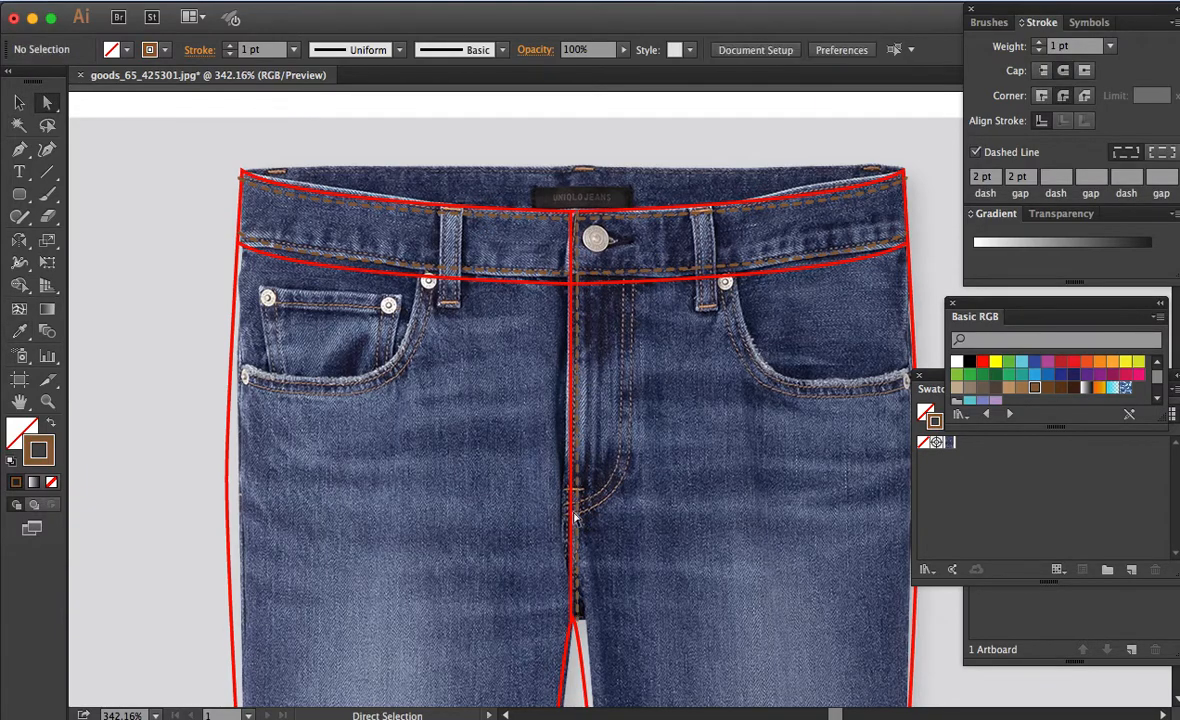
# Step: Duplicate the centre-front stitch line slightly to the right for a second parallel row and deselect it
pyautogui.click(580, 578)
pyautogui.moveTo(580, 576); pyautogui.dragTo(587, 577)
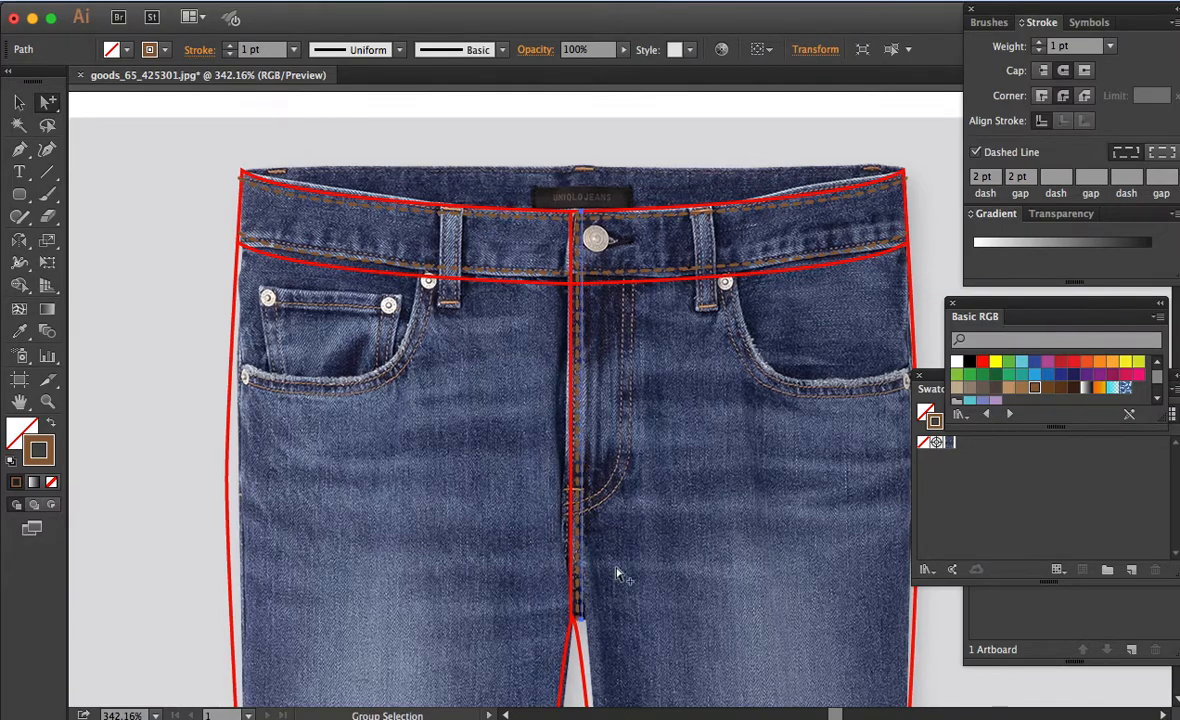
pyautogui.click(600, 340)
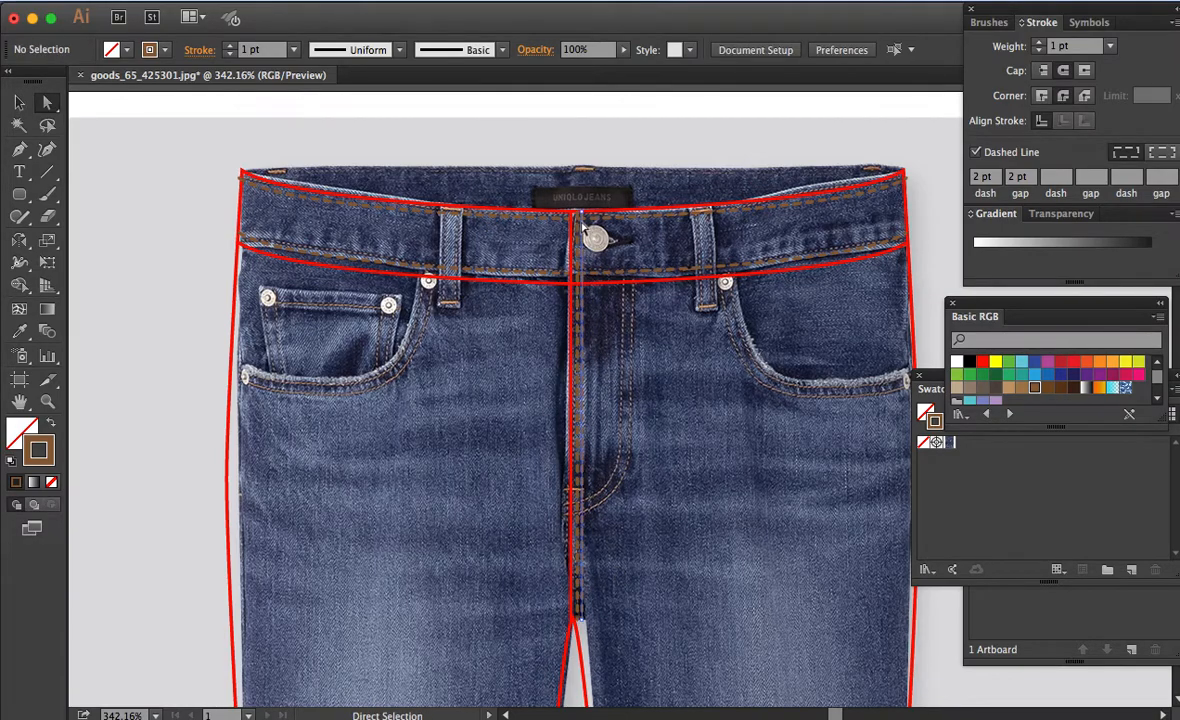
# Step: Shorten the second stitch row by lowering its top anchor to the bar tack at the fly's base, and deselect it
pyautogui.click(589, 336)
pyautogui.moveTo(589, 336); pyautogui.dragTo(590, 516)
pyautogui.press('z')
pyautogui.moveTo(514, 443); pyautogui.dragTo(652, 563)
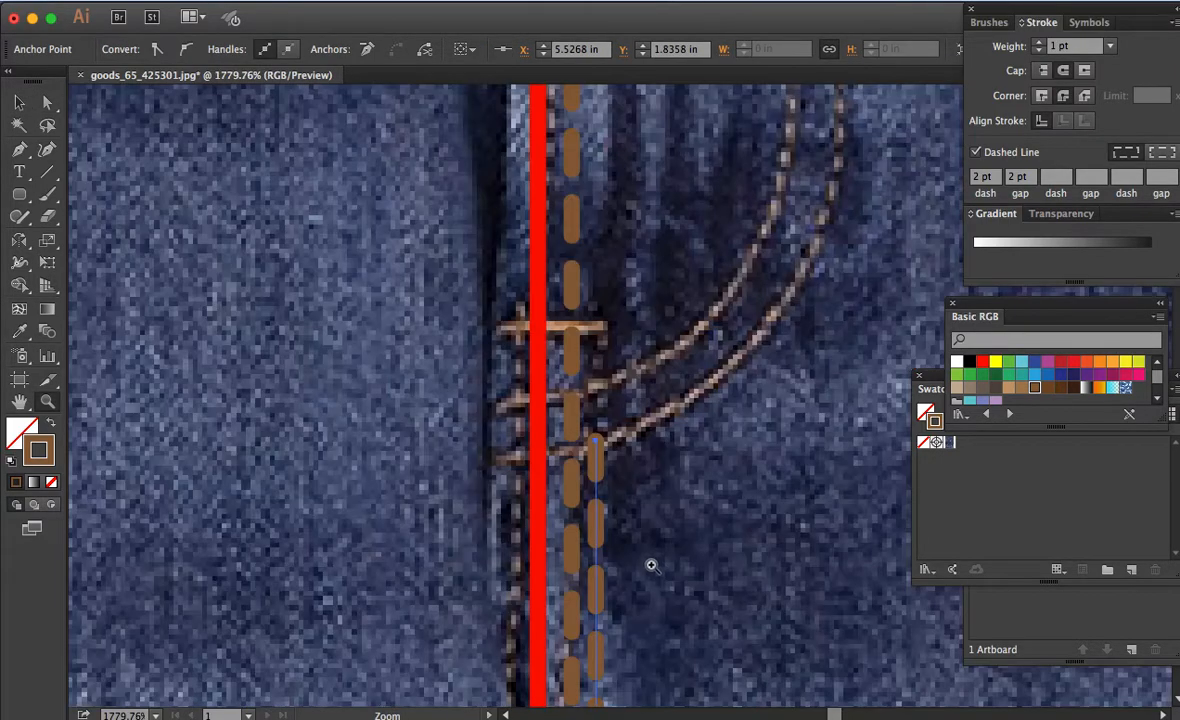
pyautogui.press('a')
pyautogui.moveTo(596, 440); pyautogui.dragTo(596, 333)
pyautogui.moveTo(685, 407); pyautogui.dragTo(688, 409)
pyautogui.click(687, 407)
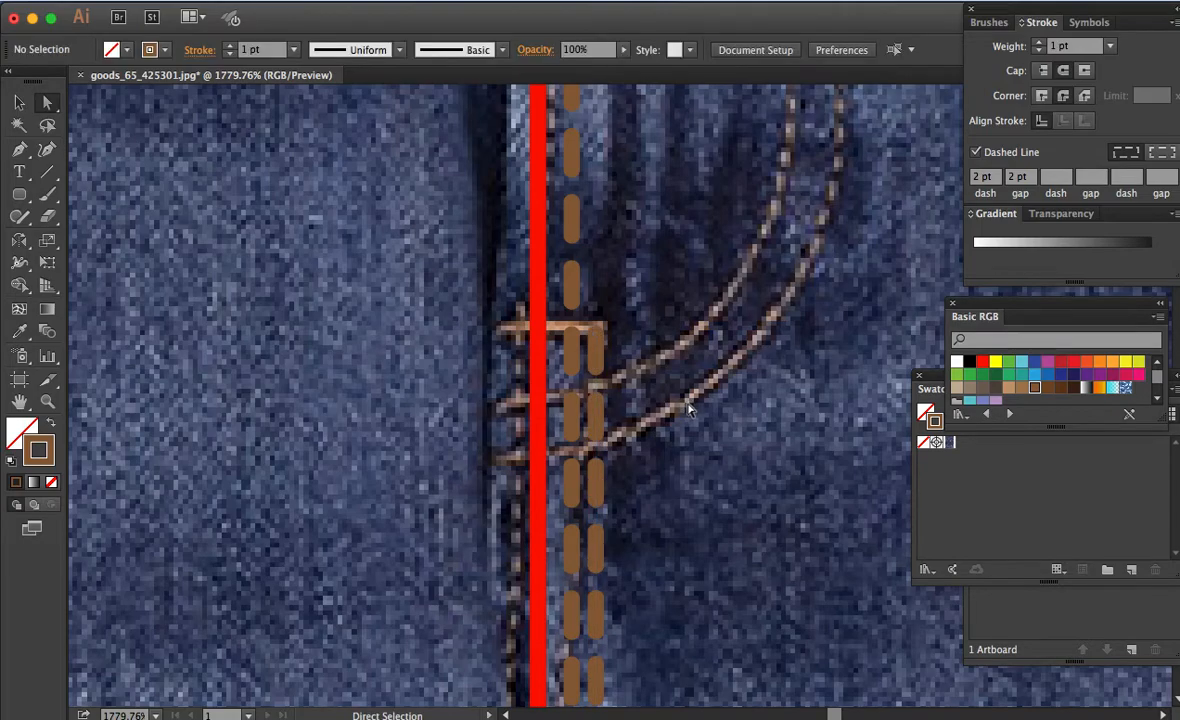
# Step: Draw a short horizontal line with the Pen tool just right of the bar tack at the fly's base
pyautogui.press('super+minus')
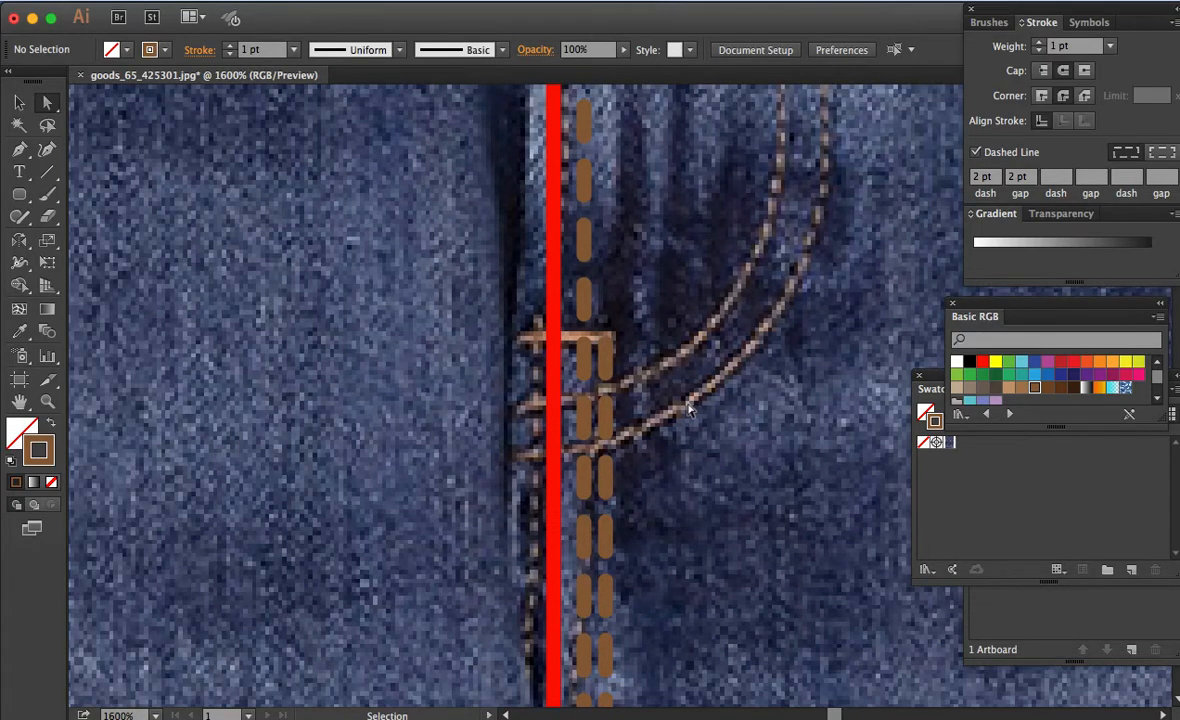
pyautogui.press('super+minus')
pyautogui.press('super+minus')
pyautogui.press('super+minus')
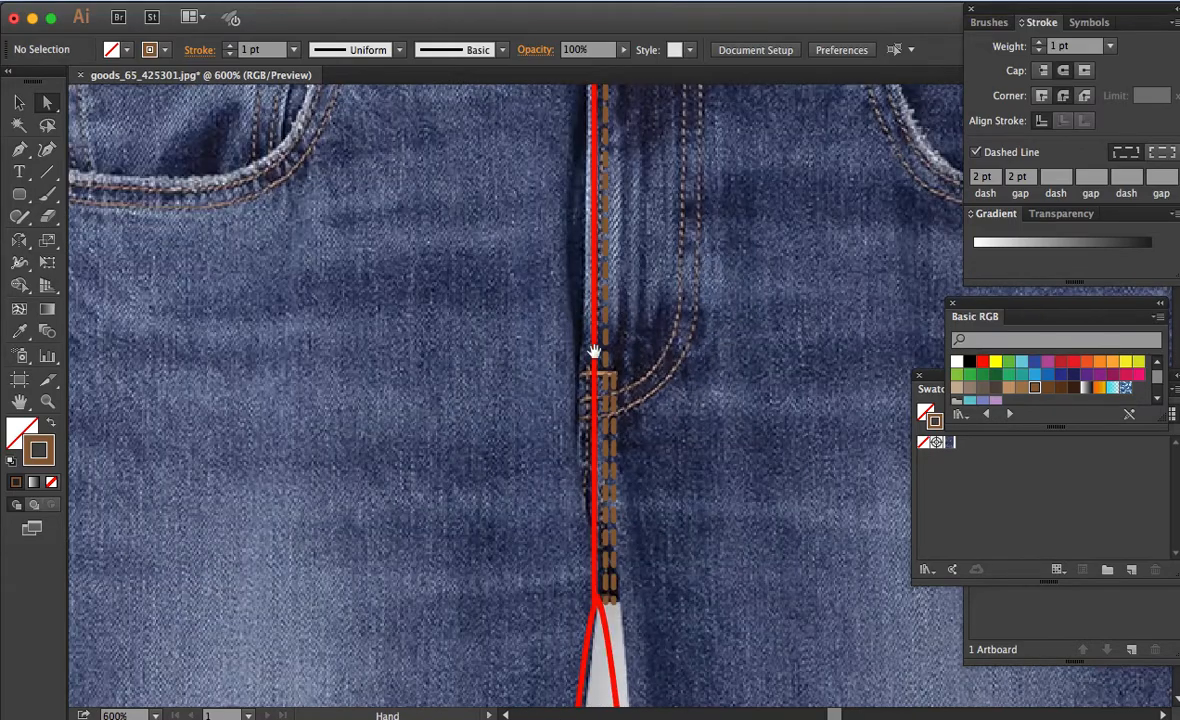
pyautogui.moveTo(594, 352); pyautogui.dragTo(650, 500)
pyautogui.press('z')
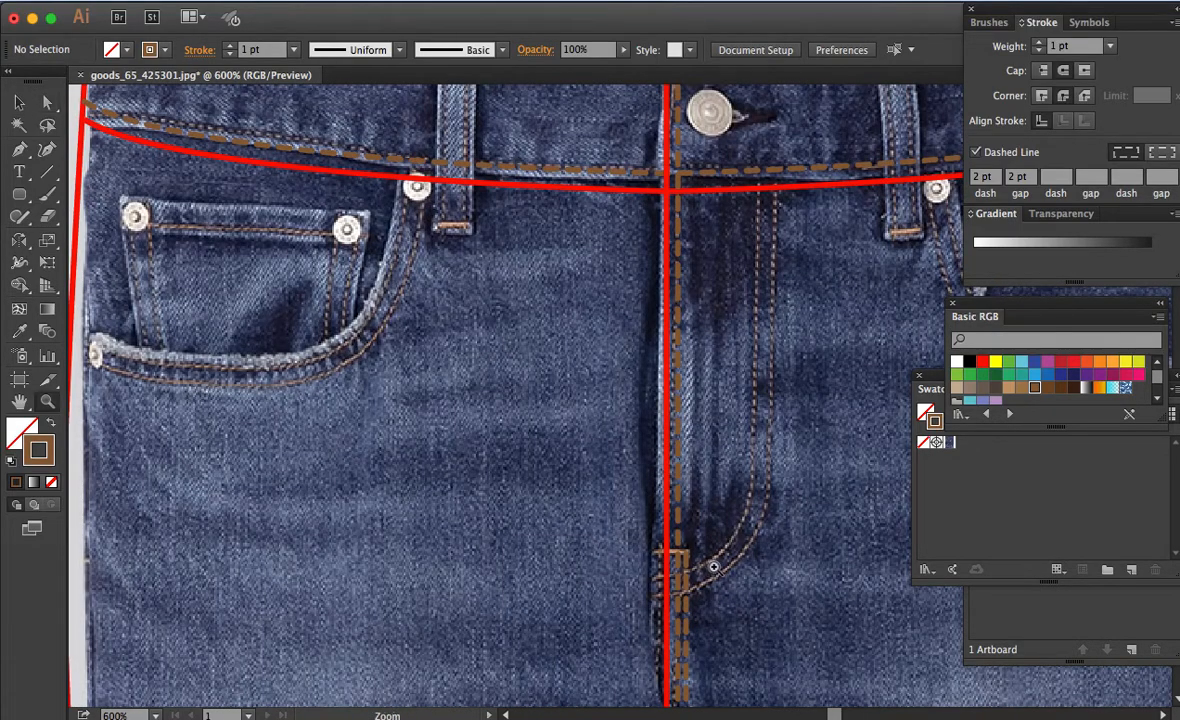
pyautogui.click(741, 559)
pyautogui.press('a')
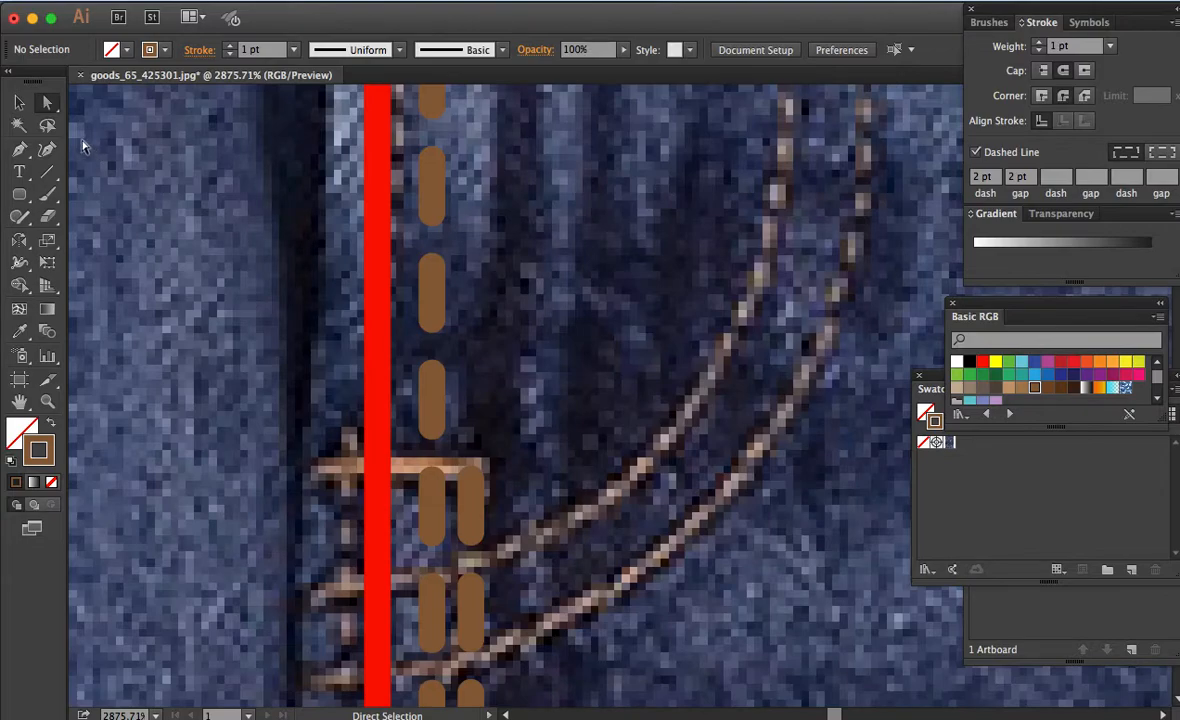
pyautogui.press('p')
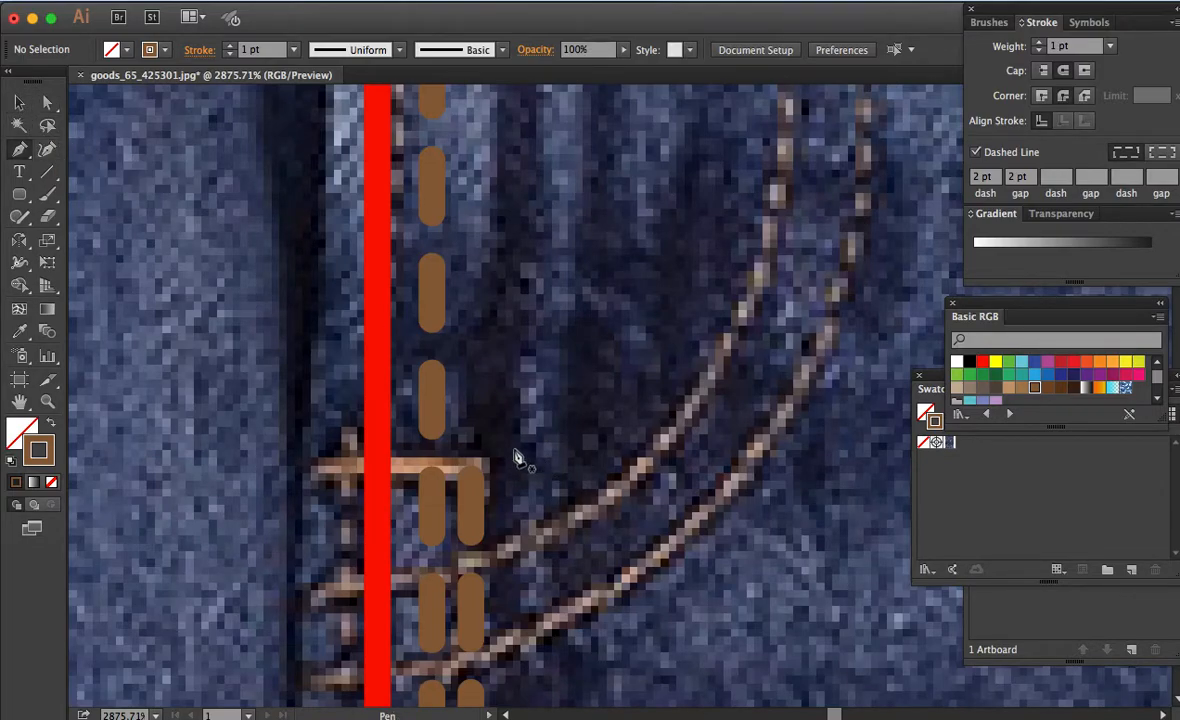
pyautogui.click(664, 449)
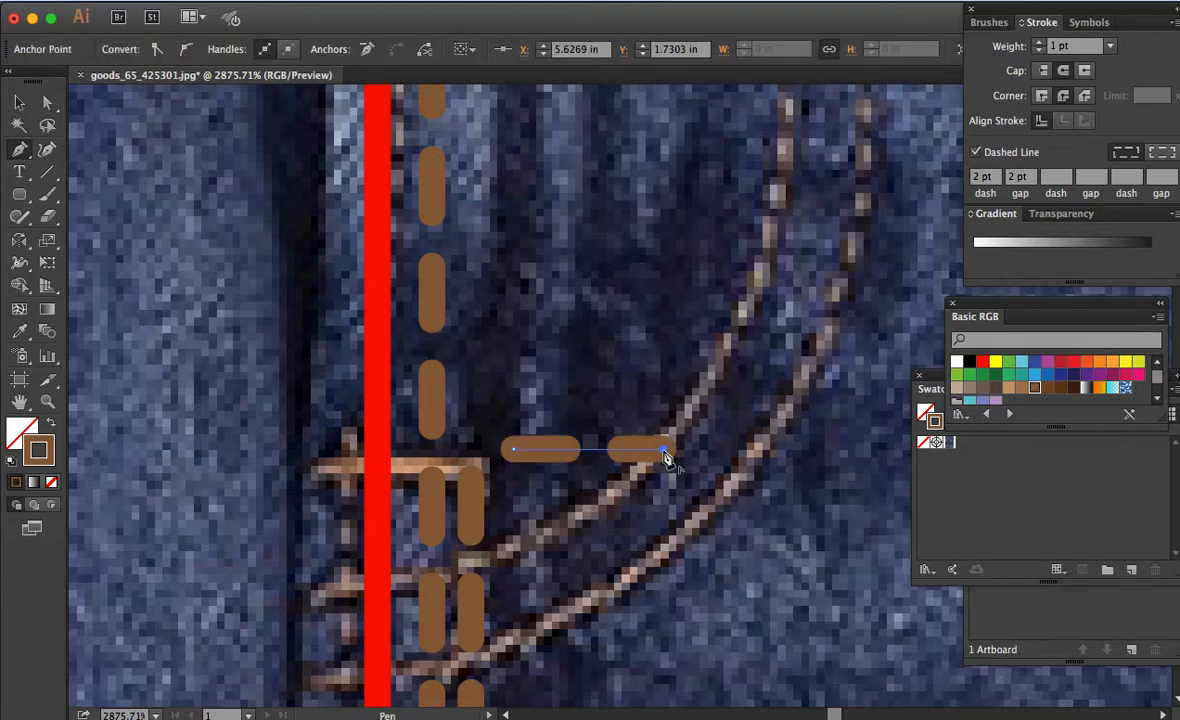
# Step: Make the short line's stroke solid by removing its dashes, and shorten the line from its right end
pyautogui.click(976, 152)
pyautogui.press('a')
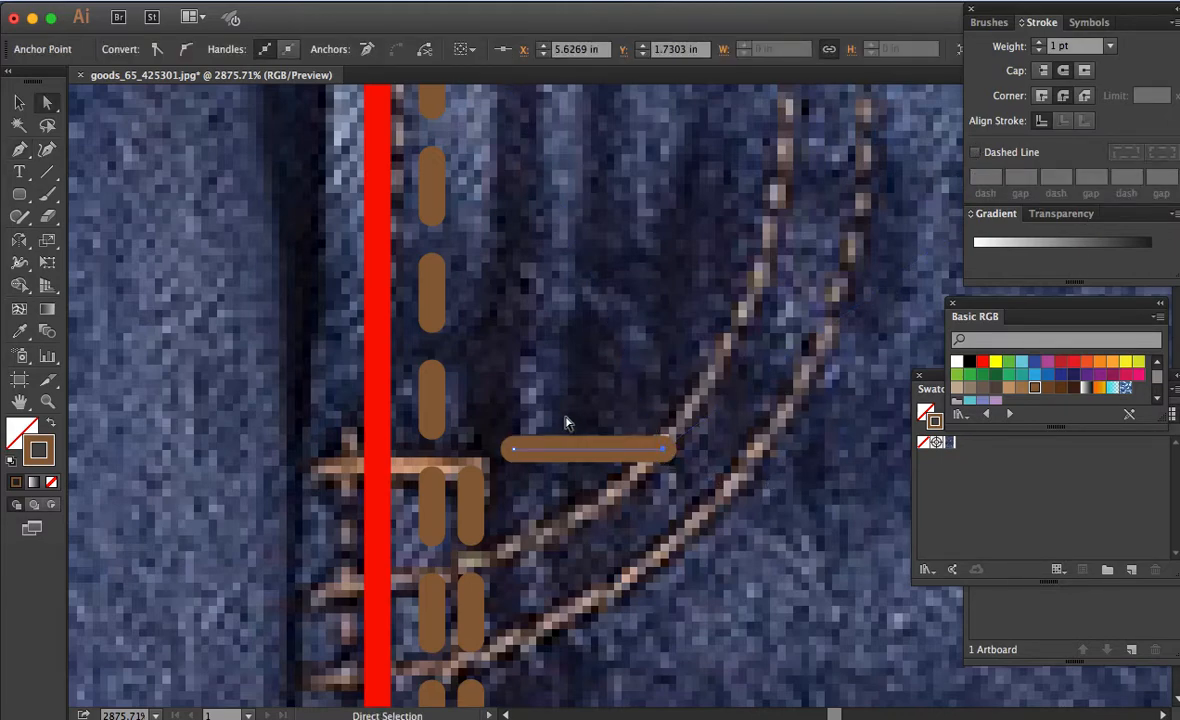
pyautogui.moveTo(662, 449); pyautogui.dragTo(626, 449)
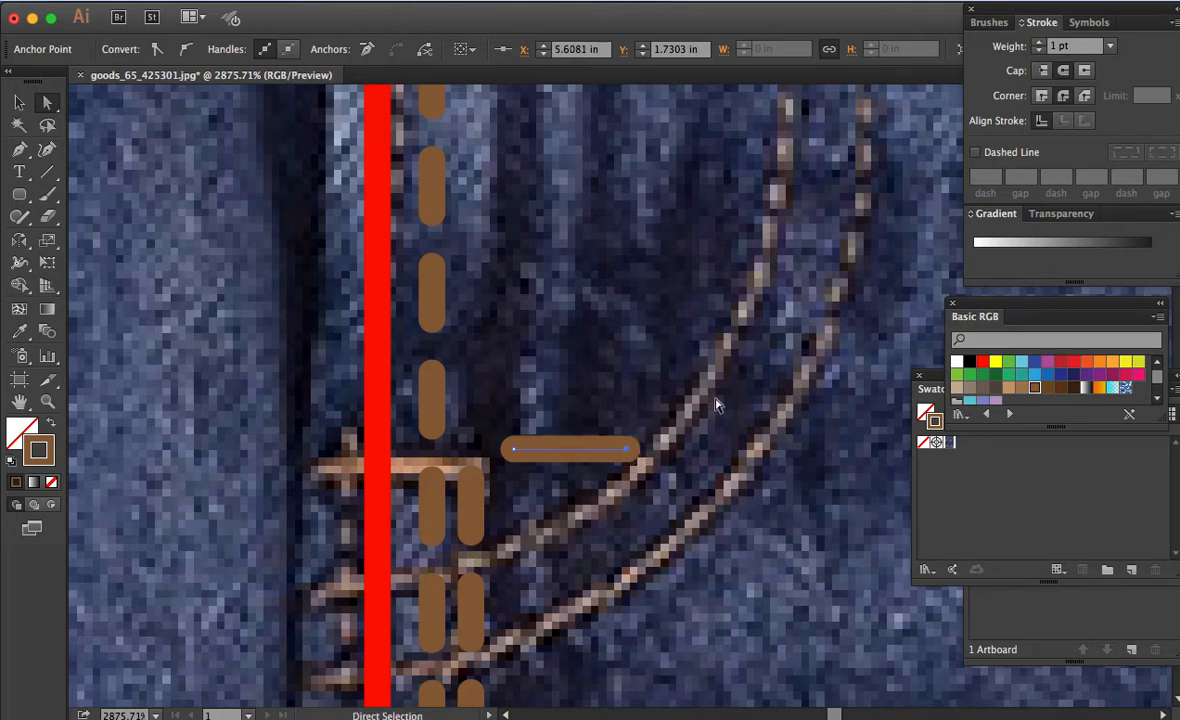
# Step: Preview a Zig Zag effect on the short line with an absolute size of 0.02 in and 9 ridges per segment
pyautogui.click(401, 1)
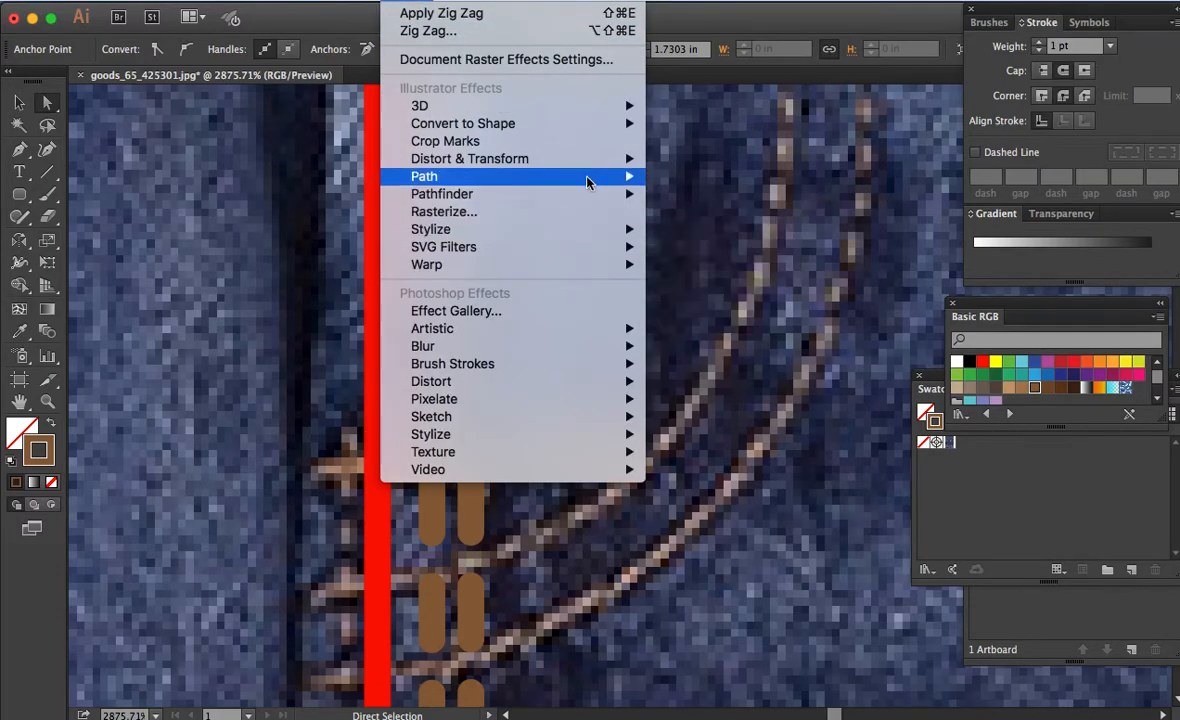
pyautogui.moveTo(612, 158)
pyautogui.click(711, 265)
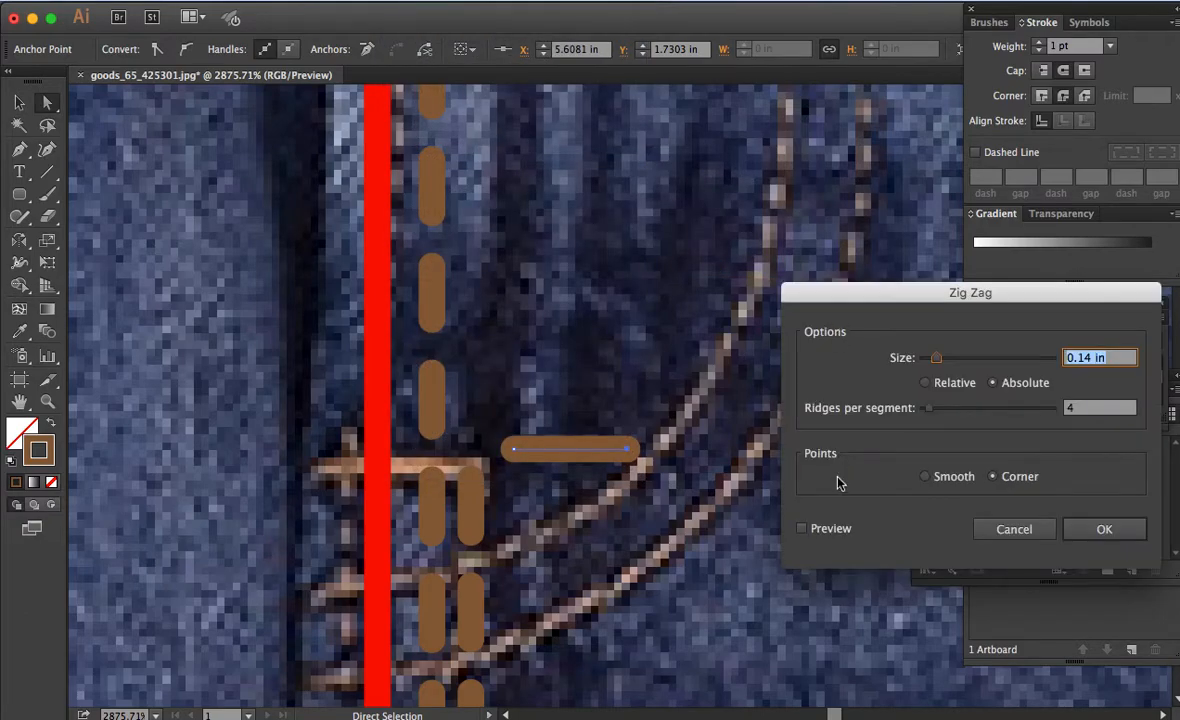
pyautogui.click(802, 528)
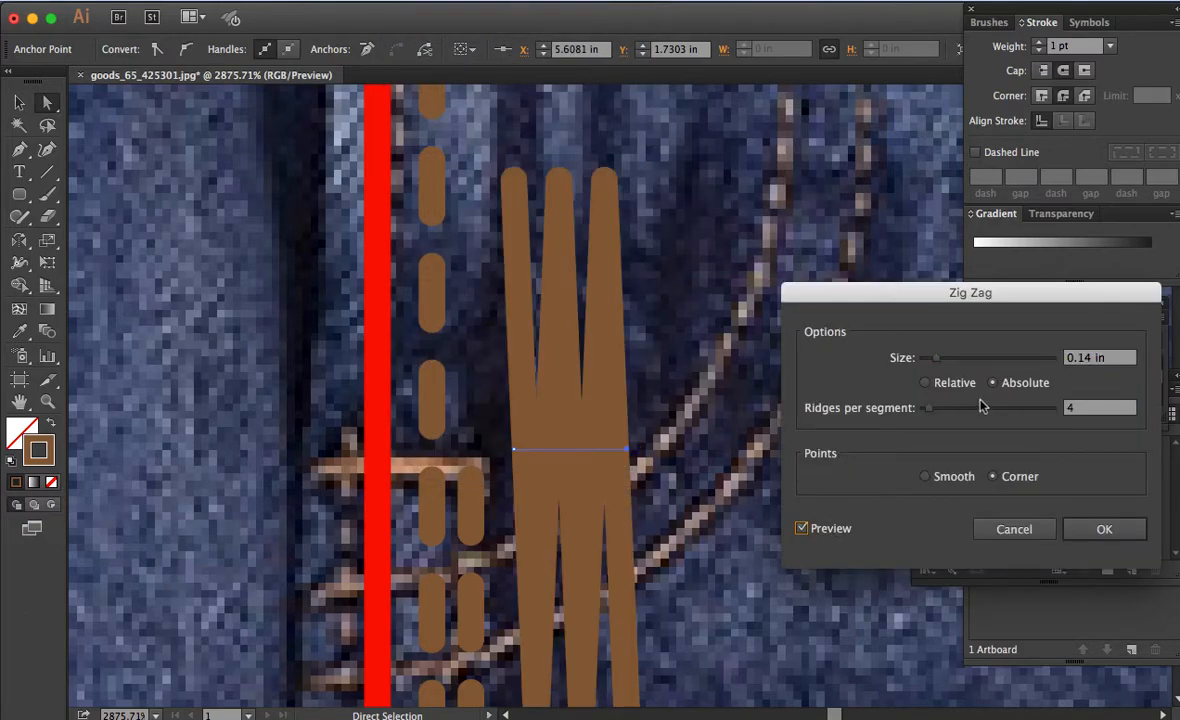
pyautogui.click(1082, 358)
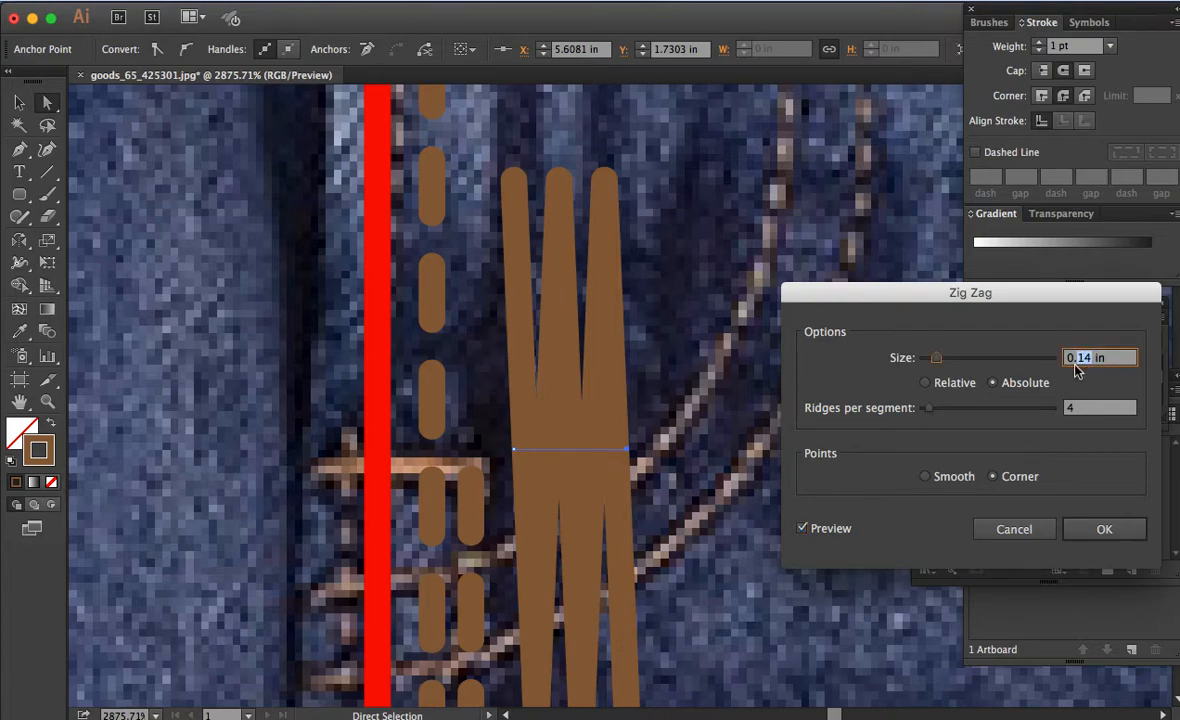
pyautogui.write('0.2')
pyautogui.click(1086, 409)
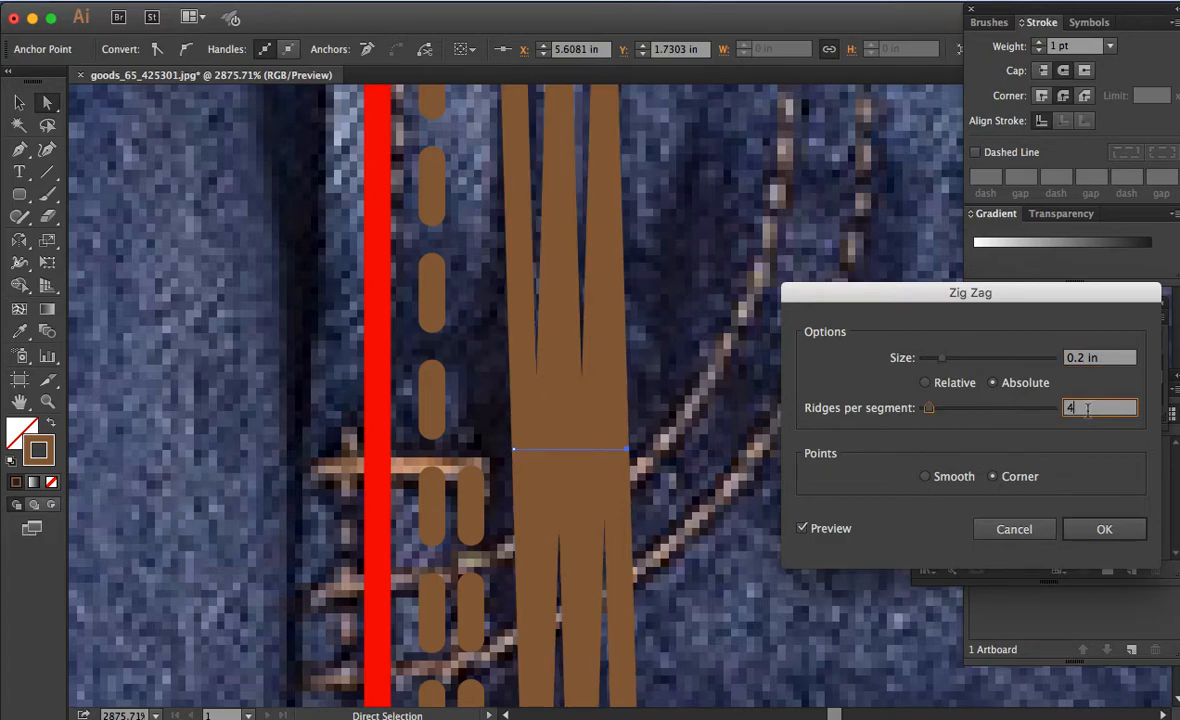
pyautogui.click(993, 416)
pyautogui.moveTo(993, 416); pyautogui.dragTo(927, 366)
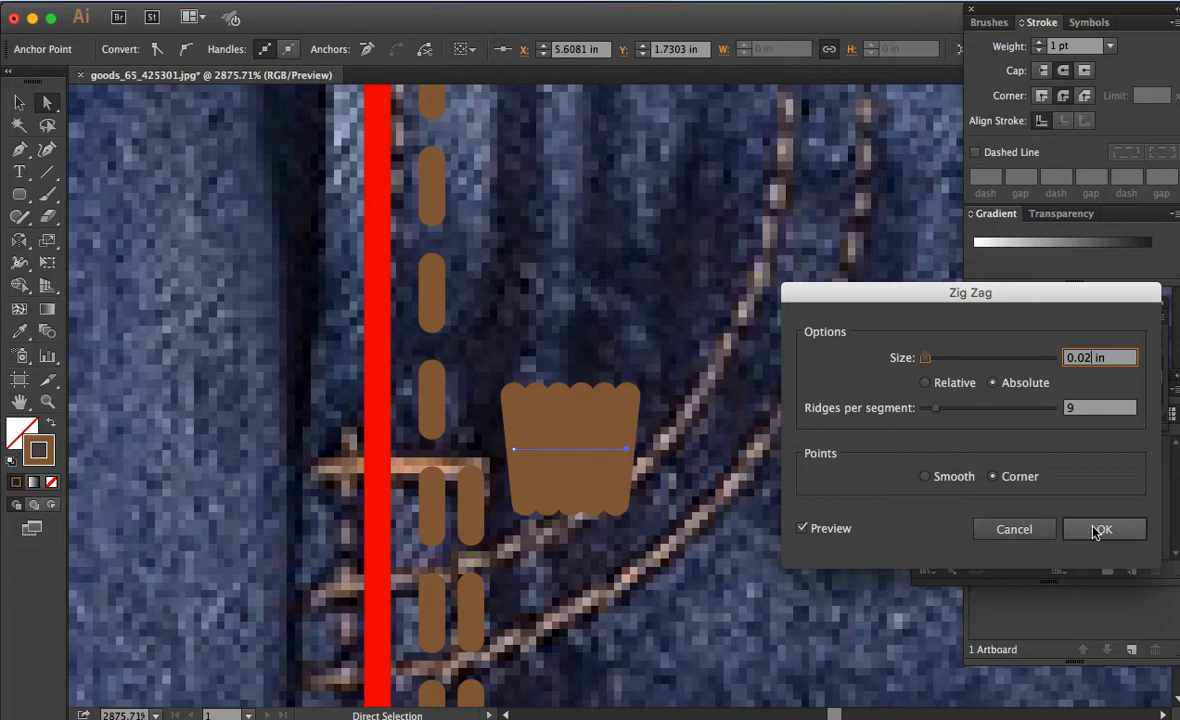
# Step: Compare relative and absolute zigzag sizing, then apply the effect at 0.01 in absolute with 9 ridges per segment and corner points
pyautogui.click(928, 384)
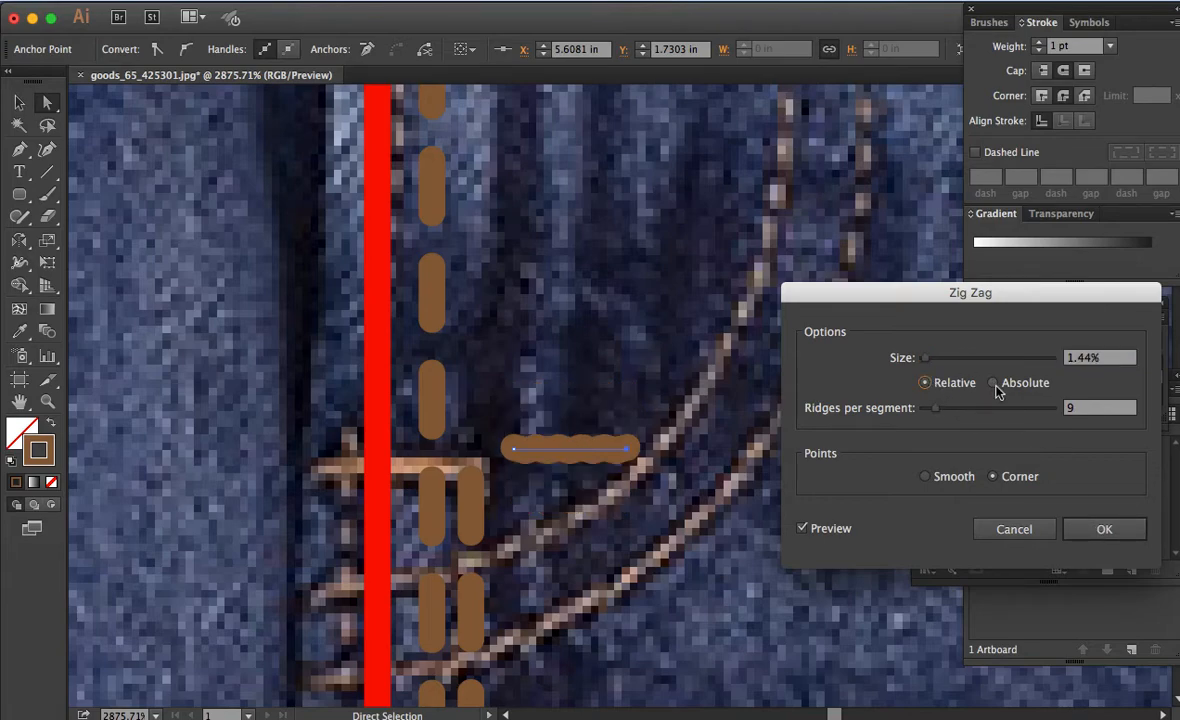
pyautogui.click(995, 385)
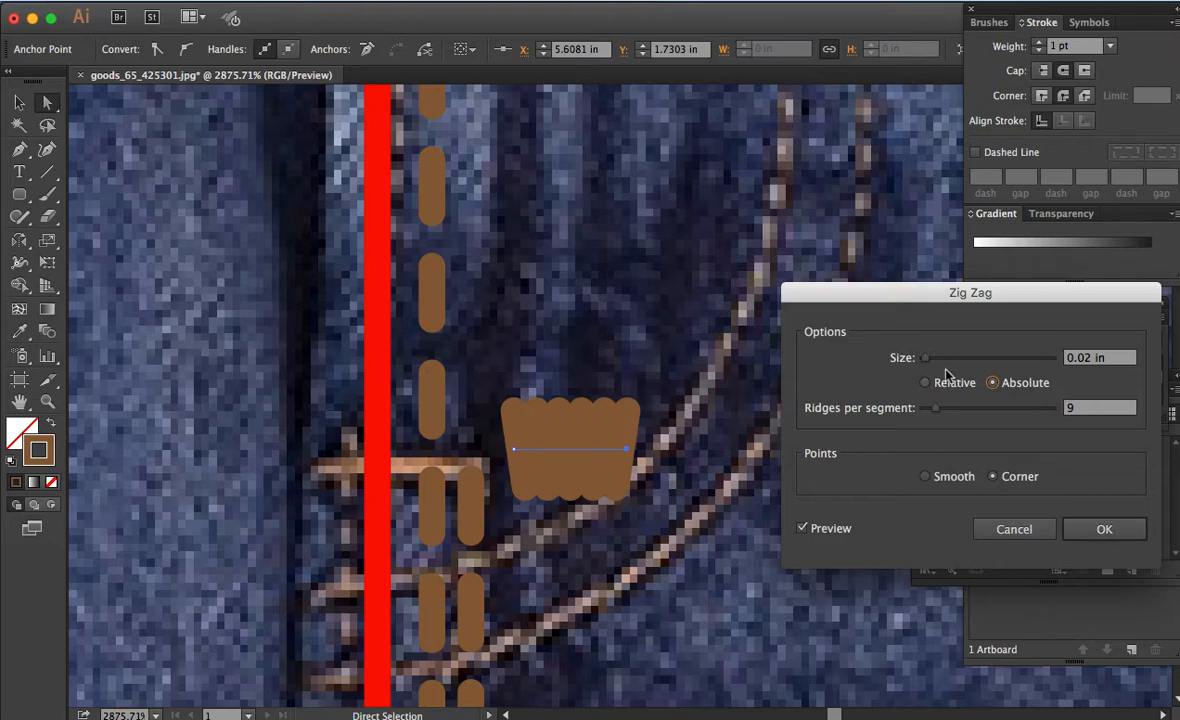
pyautogui.moveTo(937, 409); pyautogui.dragTo(936, 410)
pyautogui.click(1090, 358)
pyautogui.click(1093, 408)
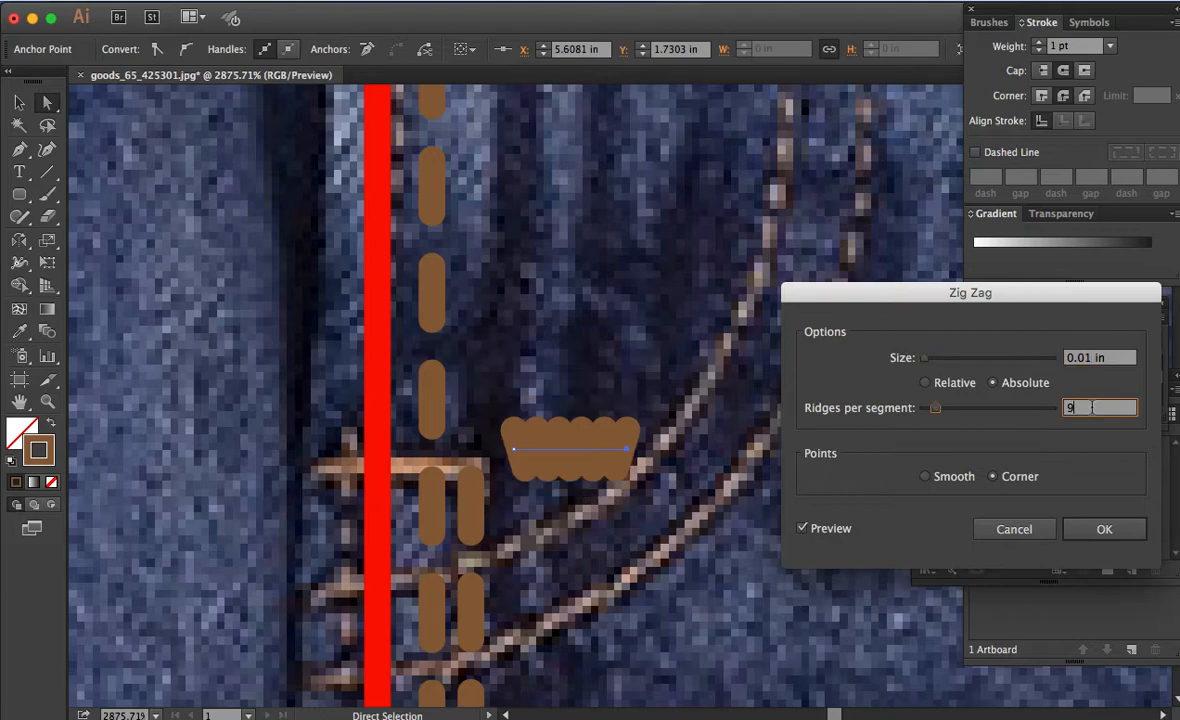
pyautogui.click(1117, 533)
# Step: Move the zigzag bar tack onto the top of the second centre-front stitch row and deselect it
pyautogui.press('v')
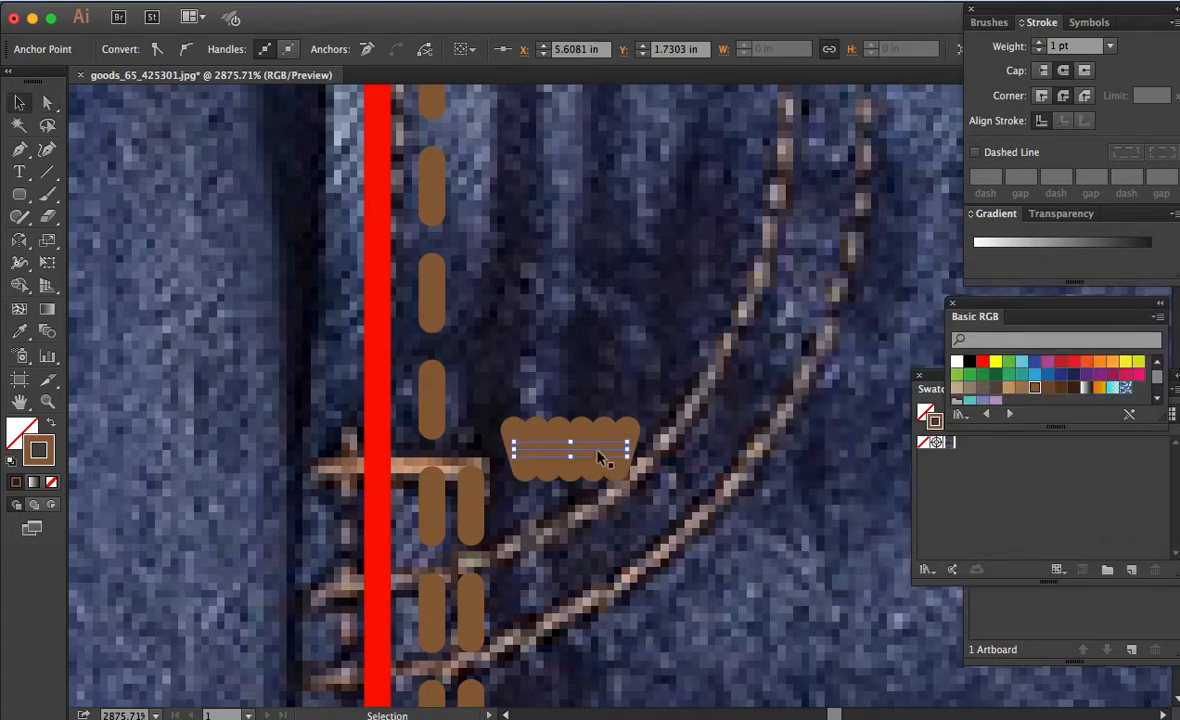
pyautogui.moveTo(527, 472); pyautogui.dragTo(471, 467)
pyautogui.click(557, 481)
# Step: Trace the inner J-shaped fly stitching with the Pen tool from the fly's base, around the curve, up to the waistband seam
pyautogui.press('a')
pyautogui.hotkey('ctrl', '-')
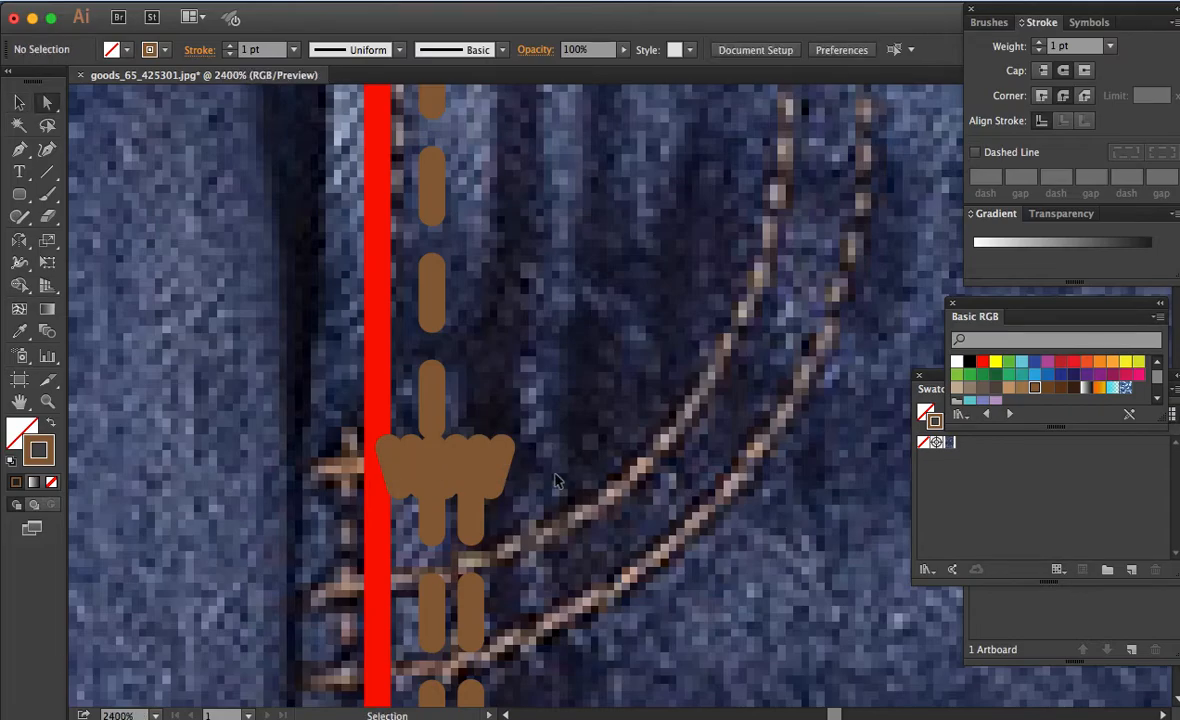
pyautogui.hotkey('ctrl', '-')
pyautogui.hotkey('ctrl', '-')
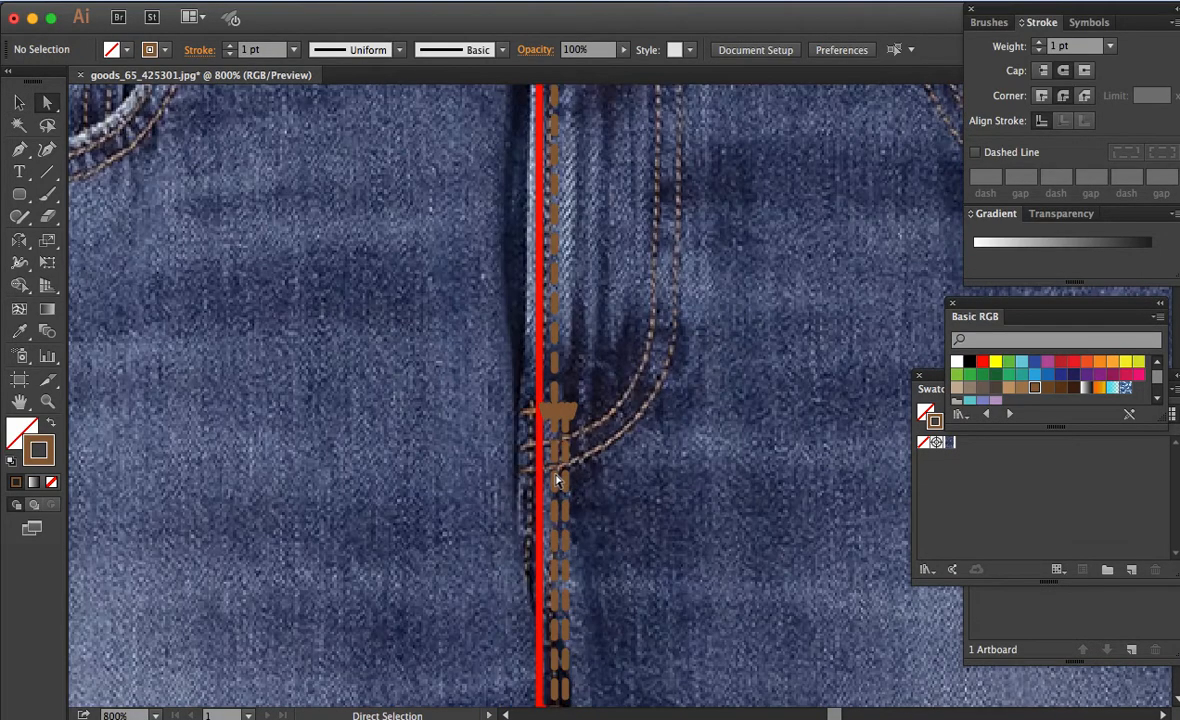
pyautogui.hotkey('ctrl', '-')
pyautogui.hotkey('ctrl', '-')
pyautogui.moveTo(558, 479); pyautogui.dragTo(685, 390)
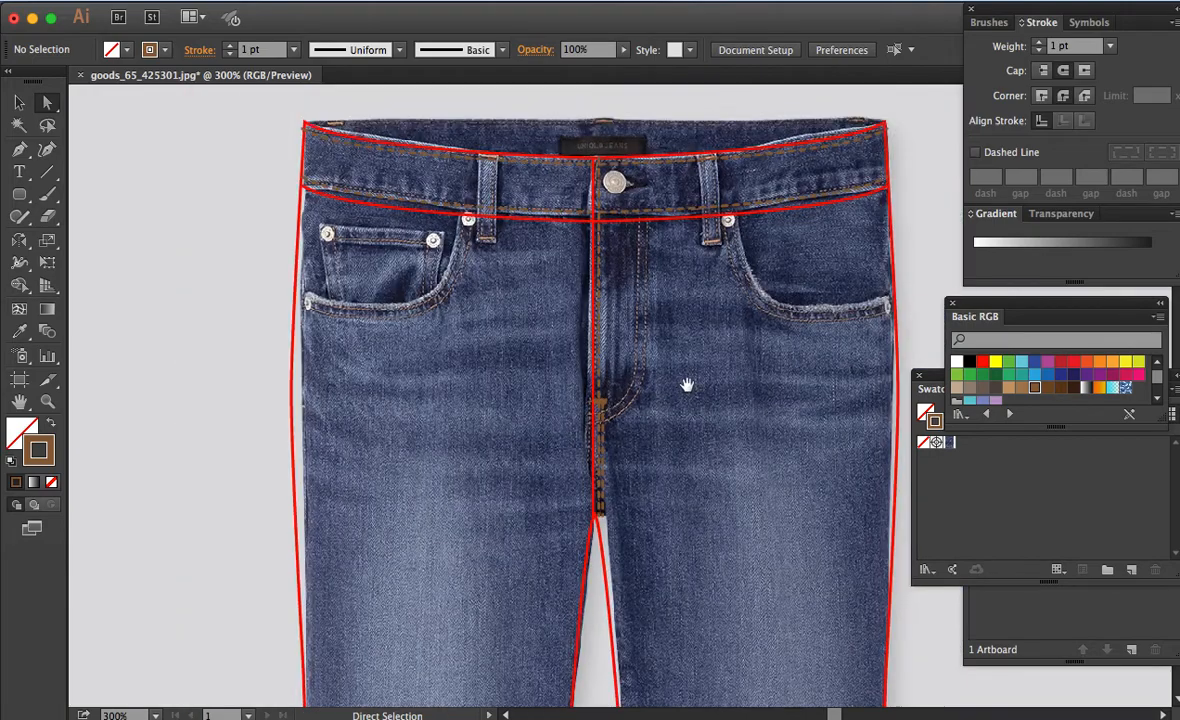
pyautogui.press('z')
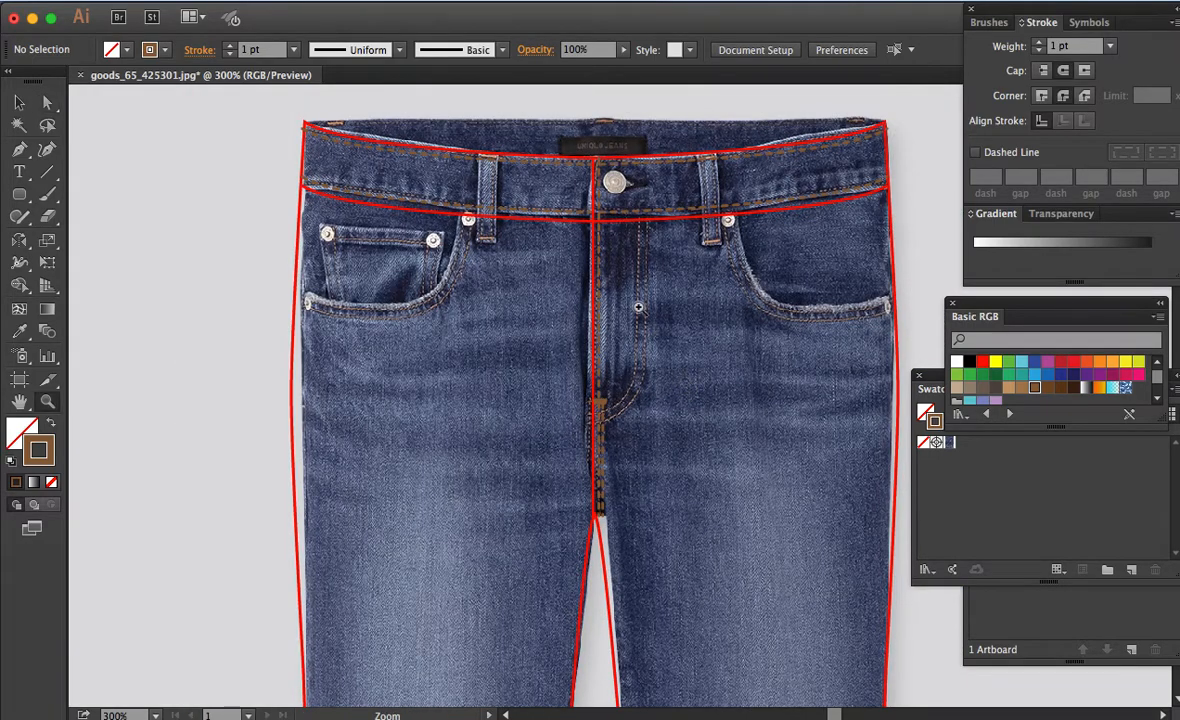
pyautogui.click(639, 308)
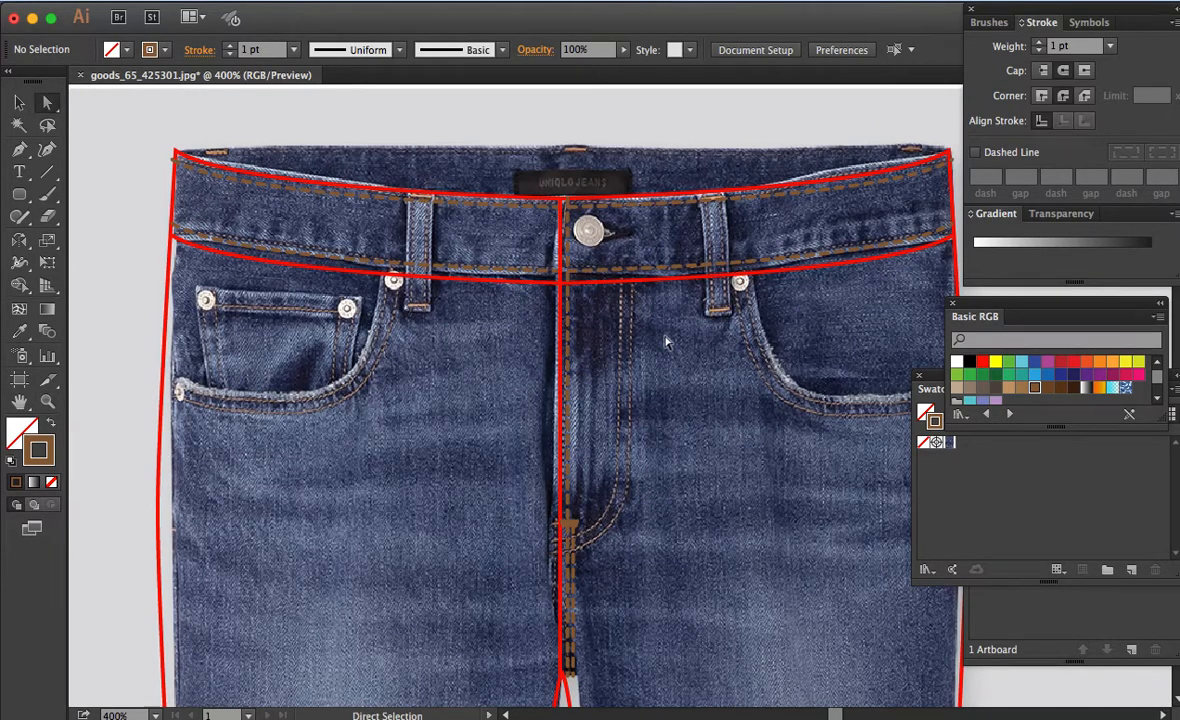
pyautogui.moveTo(680, 350); pyautogui.dragTo(632, 367)
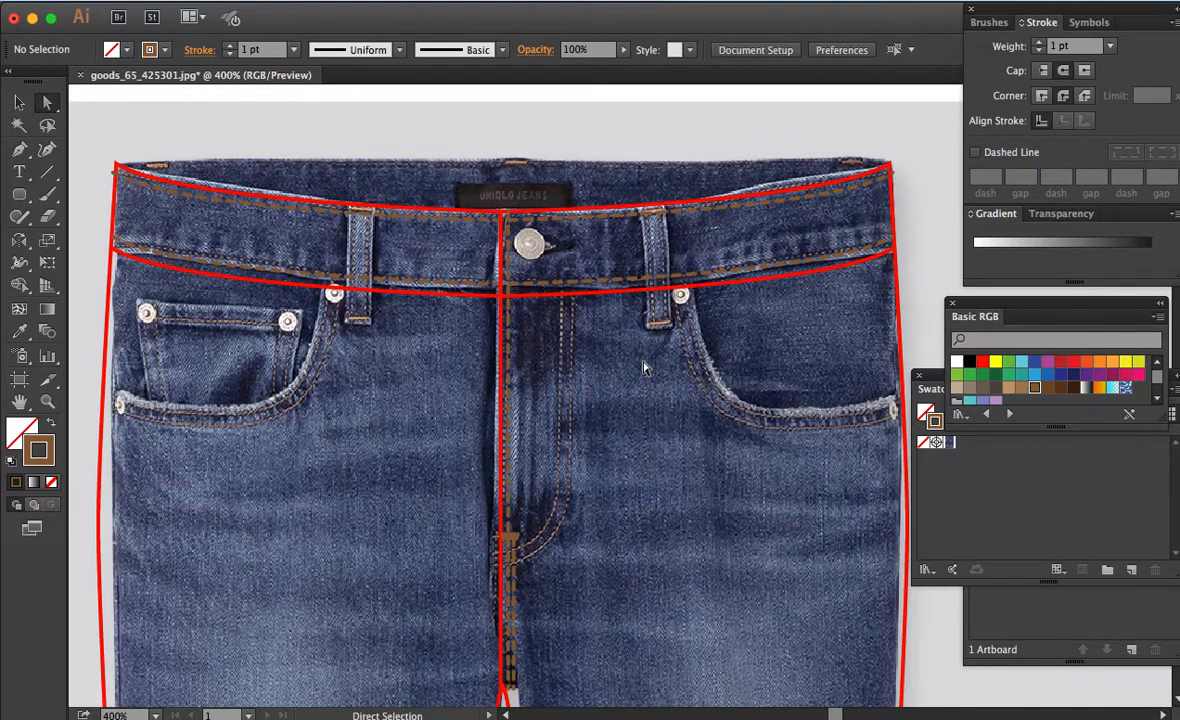
pyautogui.press('p')
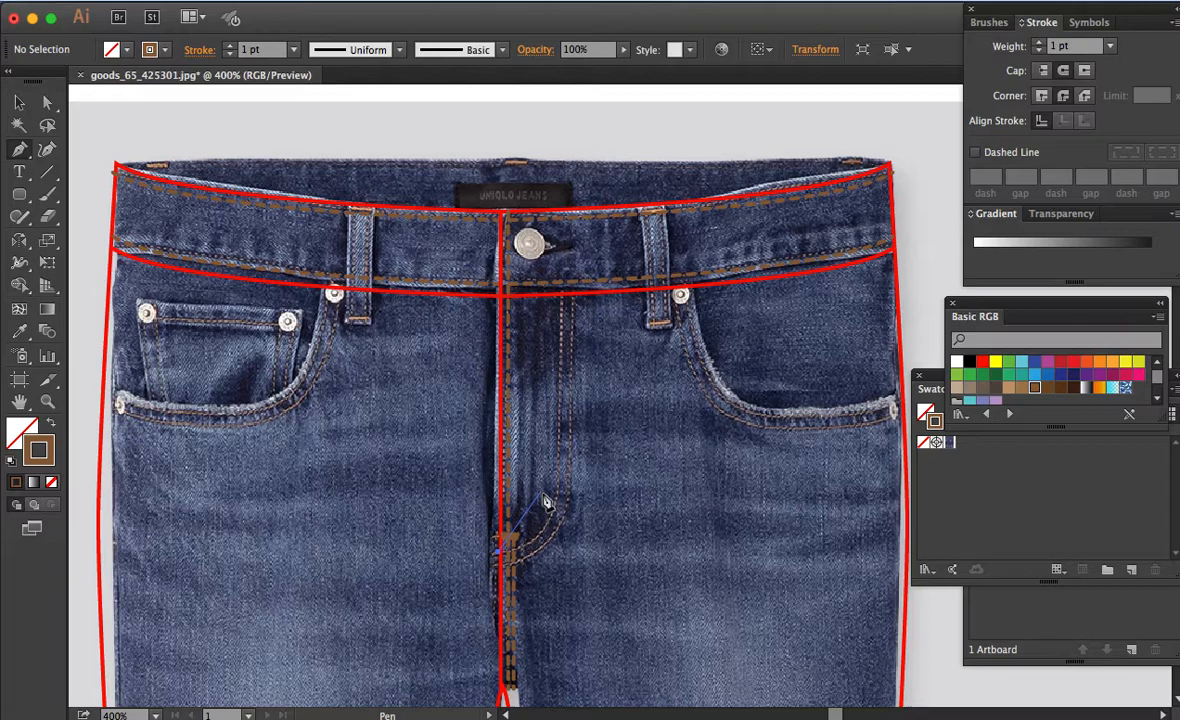
pyautogui.moveTo(557, 498); pyautogui.dragTo(560, 460)
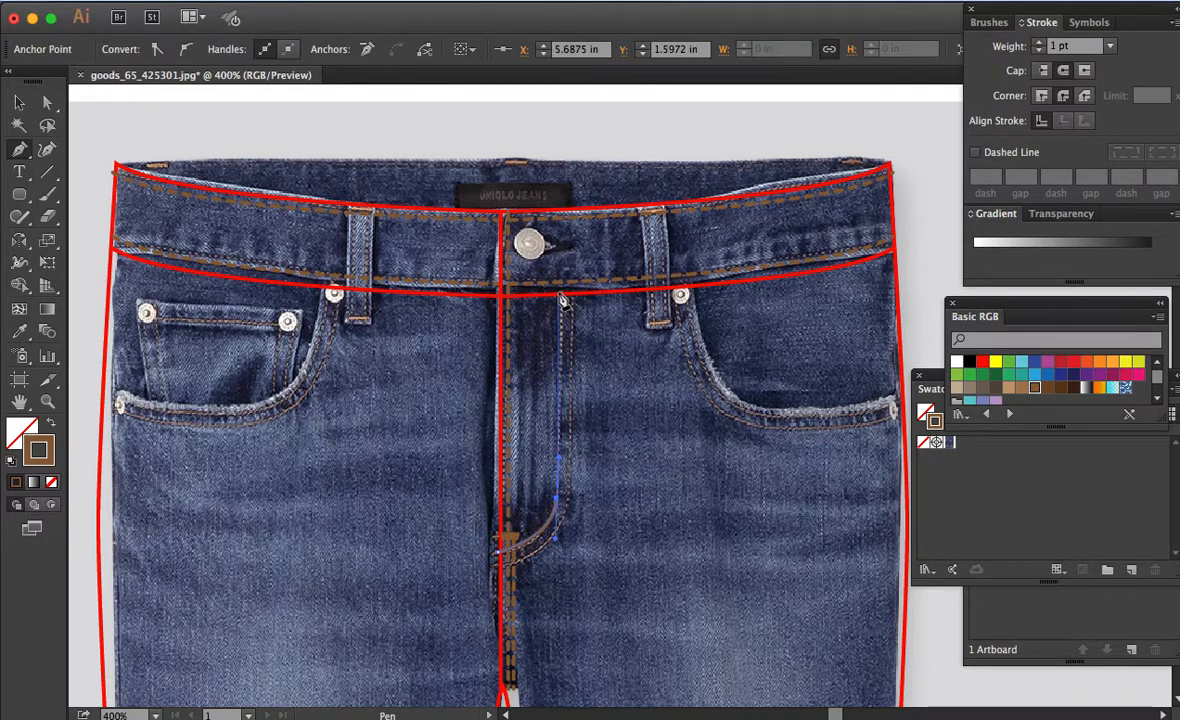
pyautogui.click(557, 294)
# Step: Apply the centre-front stitching's dashed brown stroke to the J-shaped fly path with the Eyedropper
pyautogui.press('a')
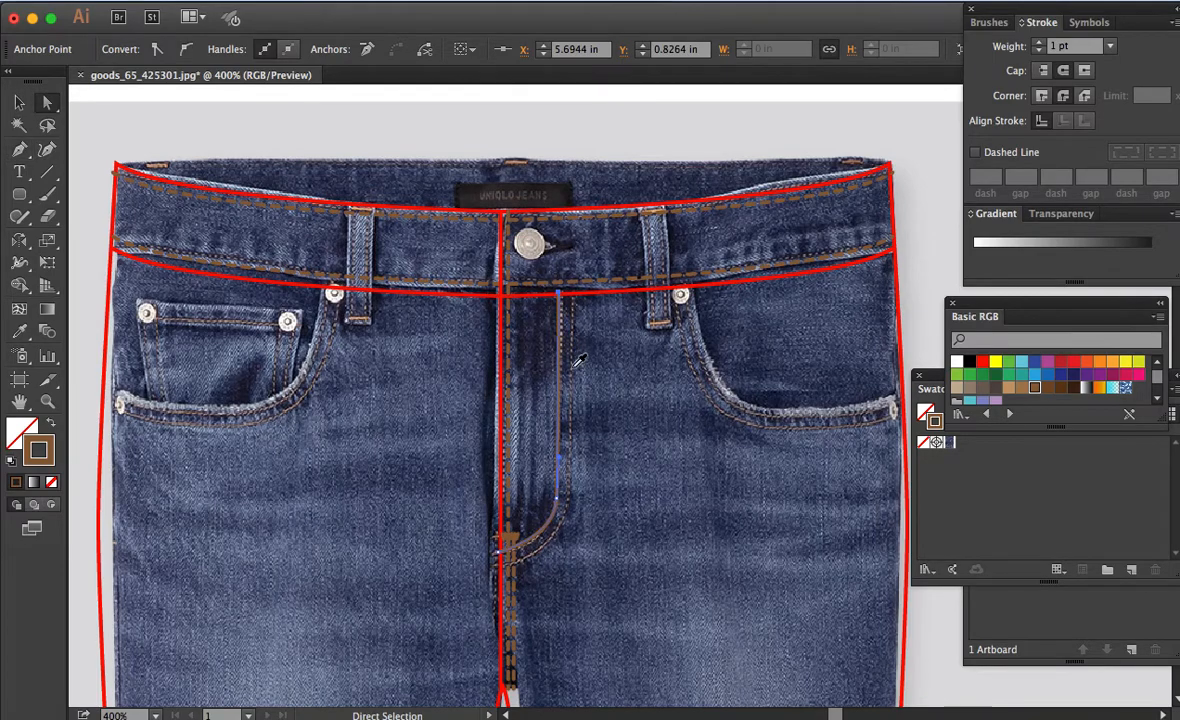
pyautogui.press('i')
pyautogui.click(517, 587)
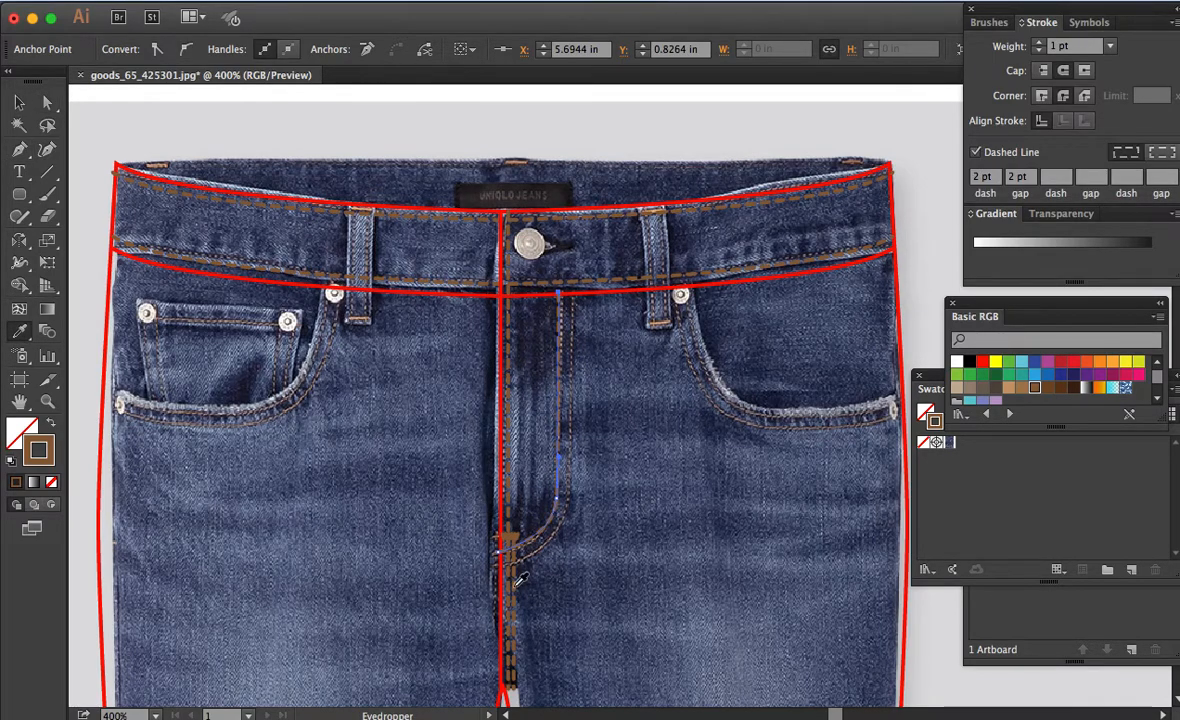
pyautogui.press('a')
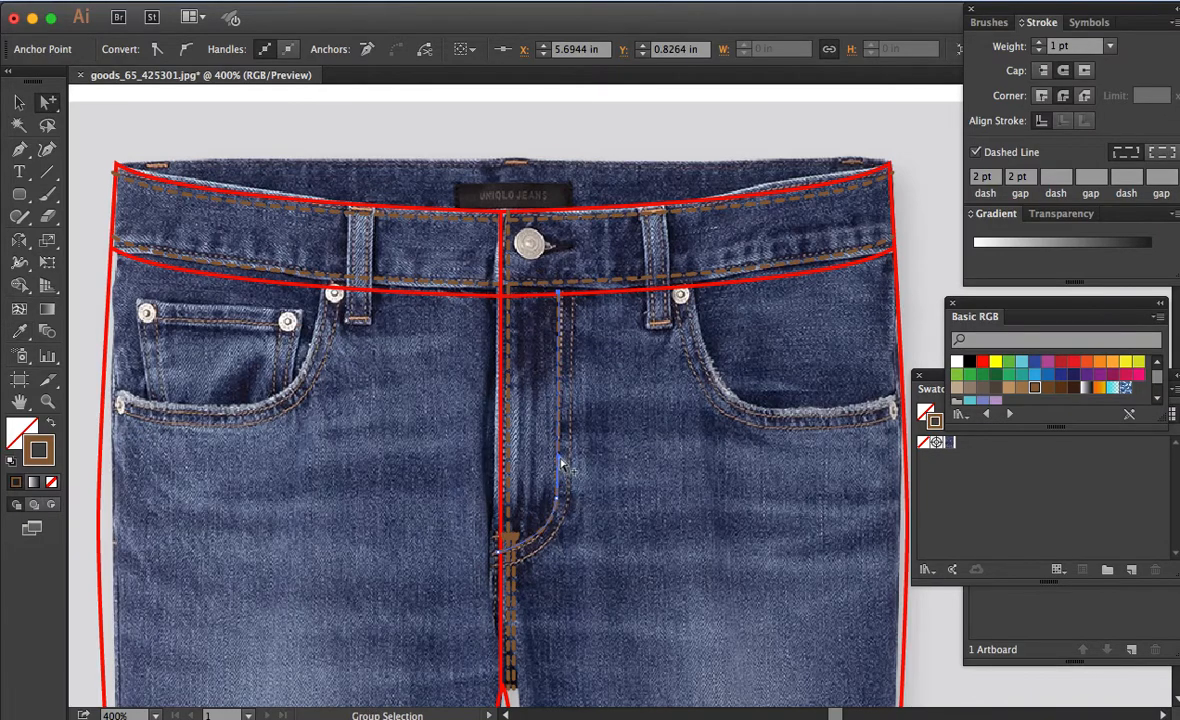
pyautogui.click(561, 464)
pyautogui.hotkey('ctrl', 'c')
pyautogui.moveTo(572, 468); pyautogui.dragTo(573, 468)
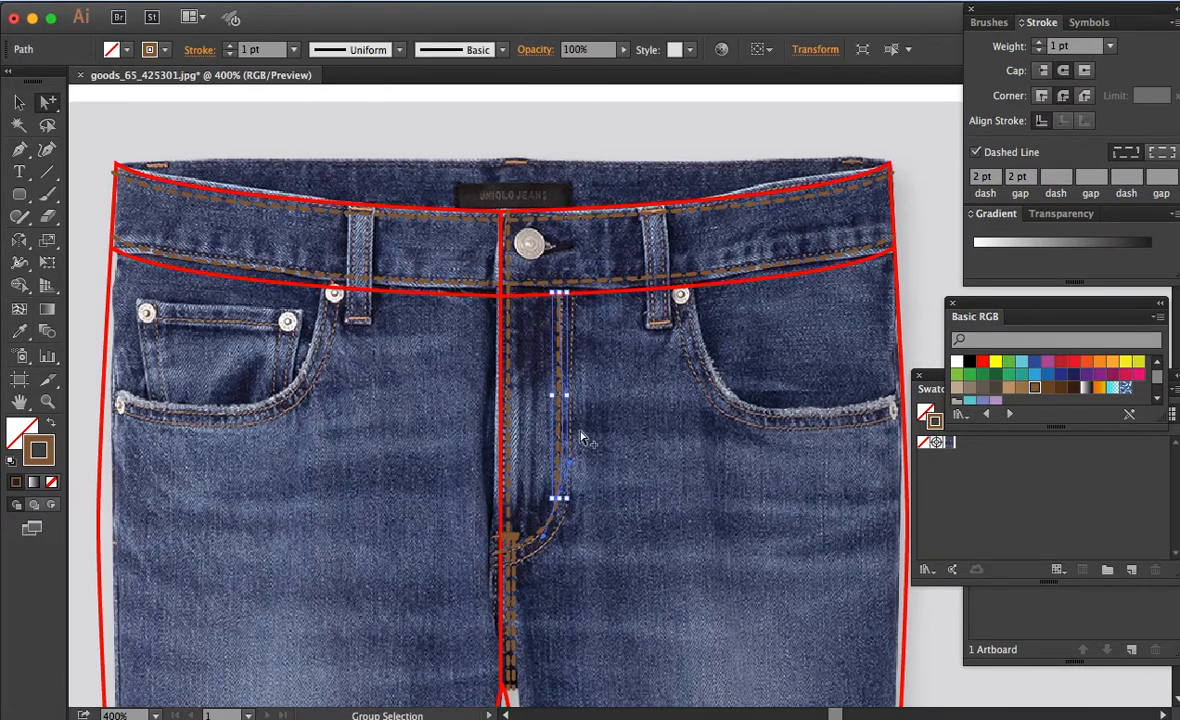
pyautogui.press('super+z')
# Step: Duplicate the J-shaped fly stitching slightly to the right, lower the copy's end and curve anchors to follow the outer row, and deselect it
pyautogui.click(565, 423)
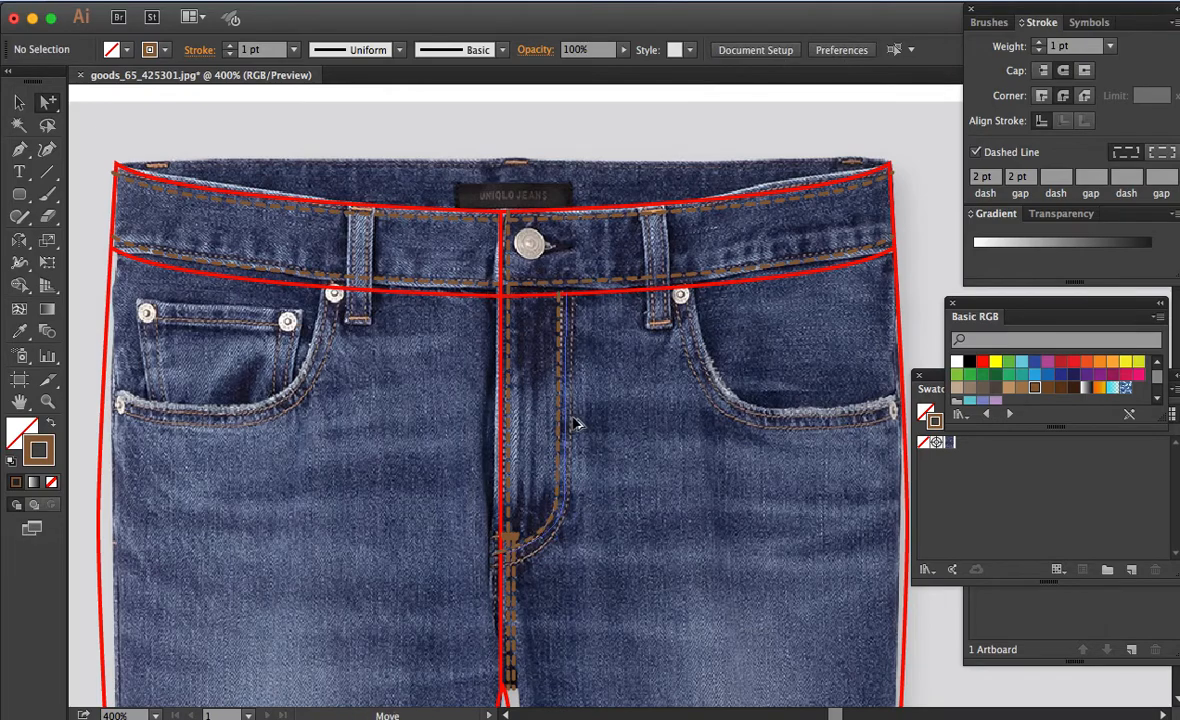
pyautogui.click(572, 424)
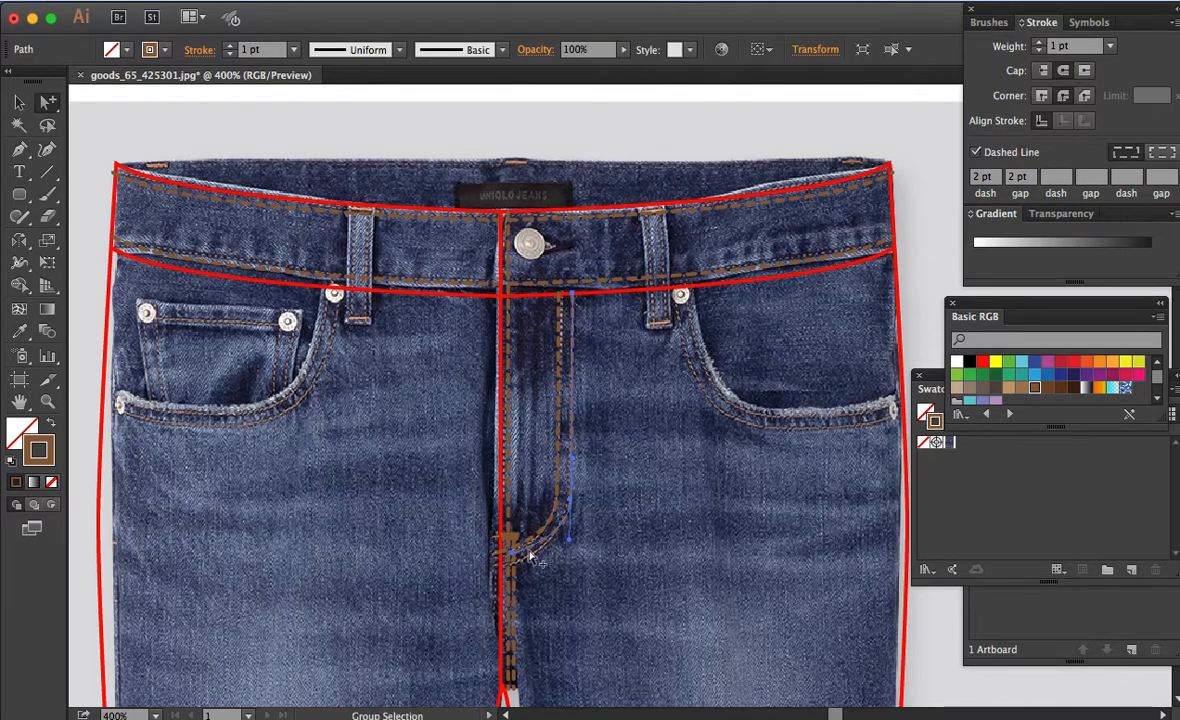
pyautogui.moveTo(514, 560); pyautogui.dragTo(510, 567)
pyautogui.moveTo(571, 500); pyautogui.dragTo(571, 513)
pyautogui.click(604, 502)
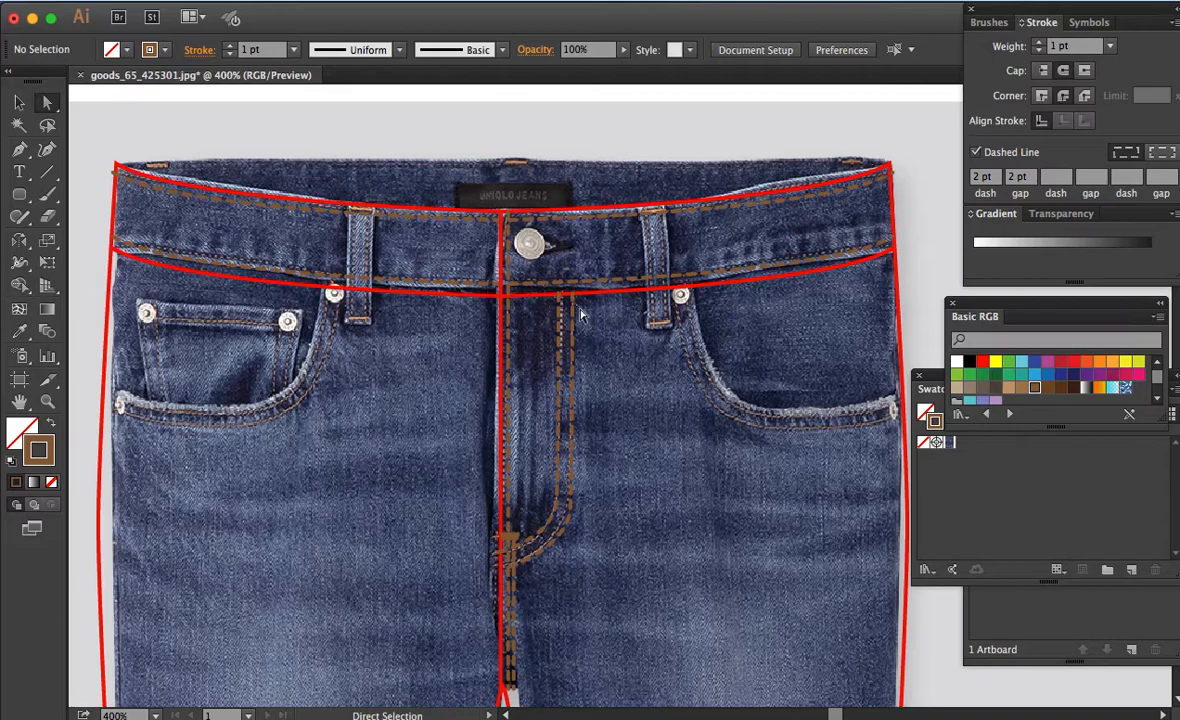
# Step: Draw a narrow vertical rectangle over the belt loop beside the waist button, from the waistband's top edge to the loop's lower end
pyautogui.hscroll(5, 593, 453)
pyautogui.scroll(1, 593, 453)
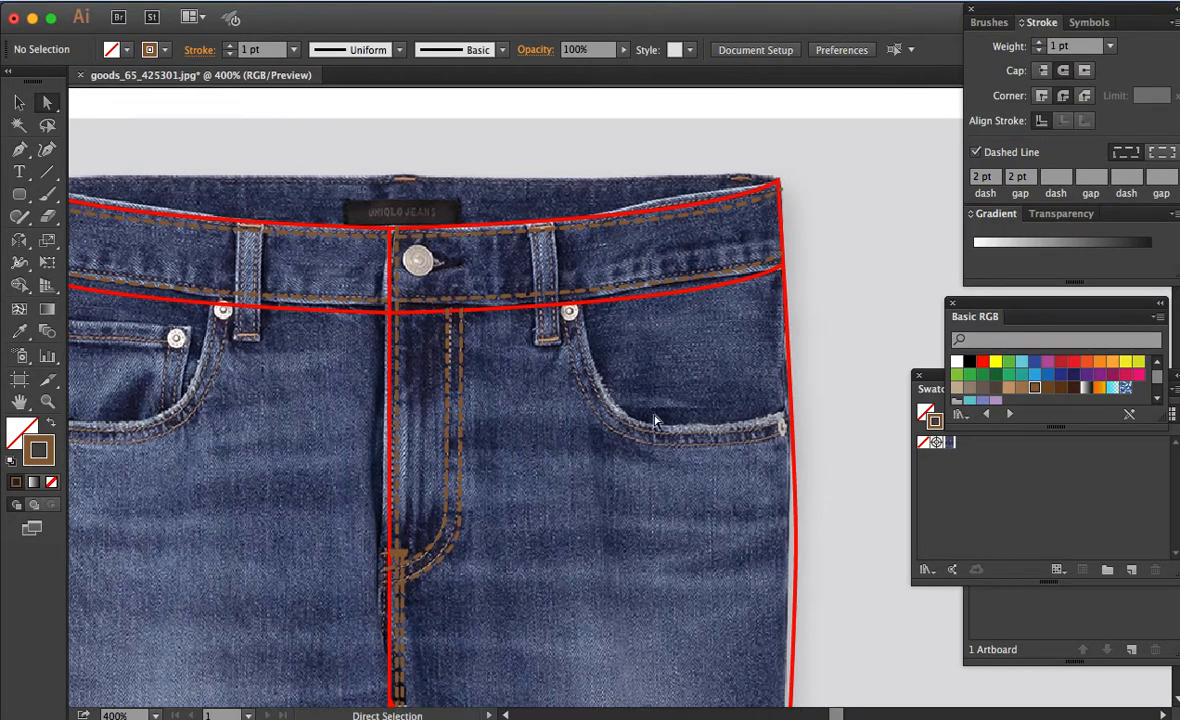
pyautogui.press('z')
pyautogui.click(713, 314)
pyautogui.click(21, 195)
pyautogui.moveTo(24, 197); pyautogui.dragTo(80, 193)
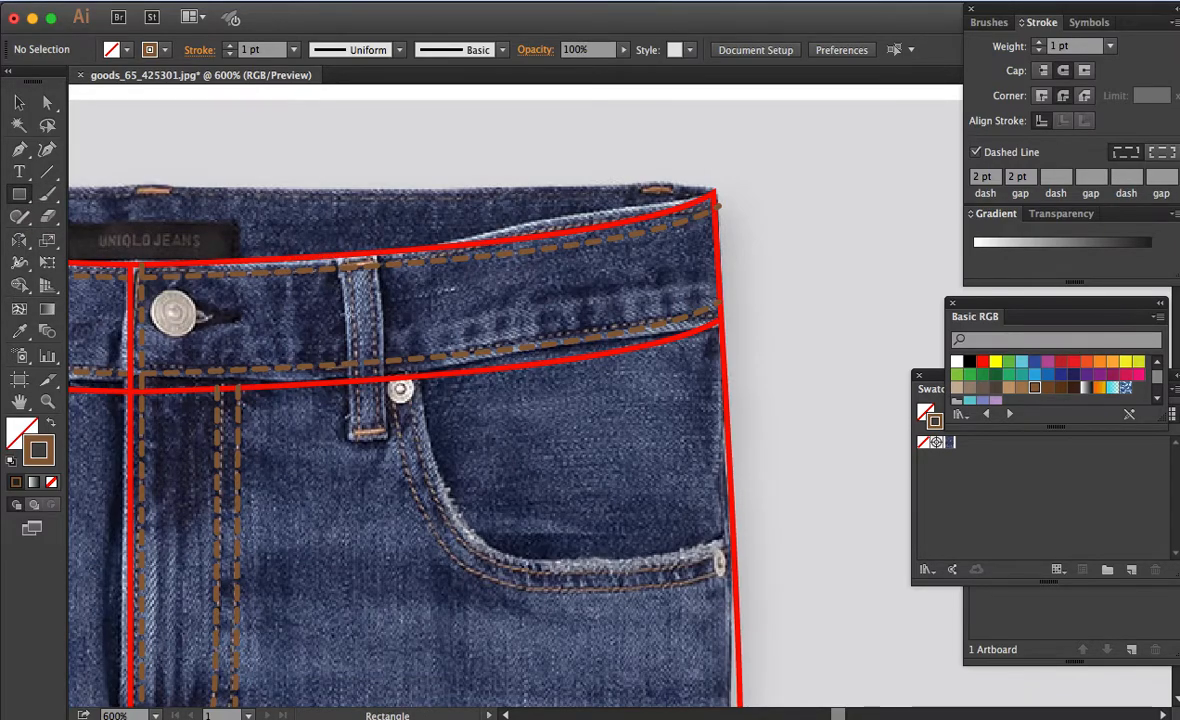
pyautogui.moveTo(331, 262); pyautogui.dragTo(376, 447)
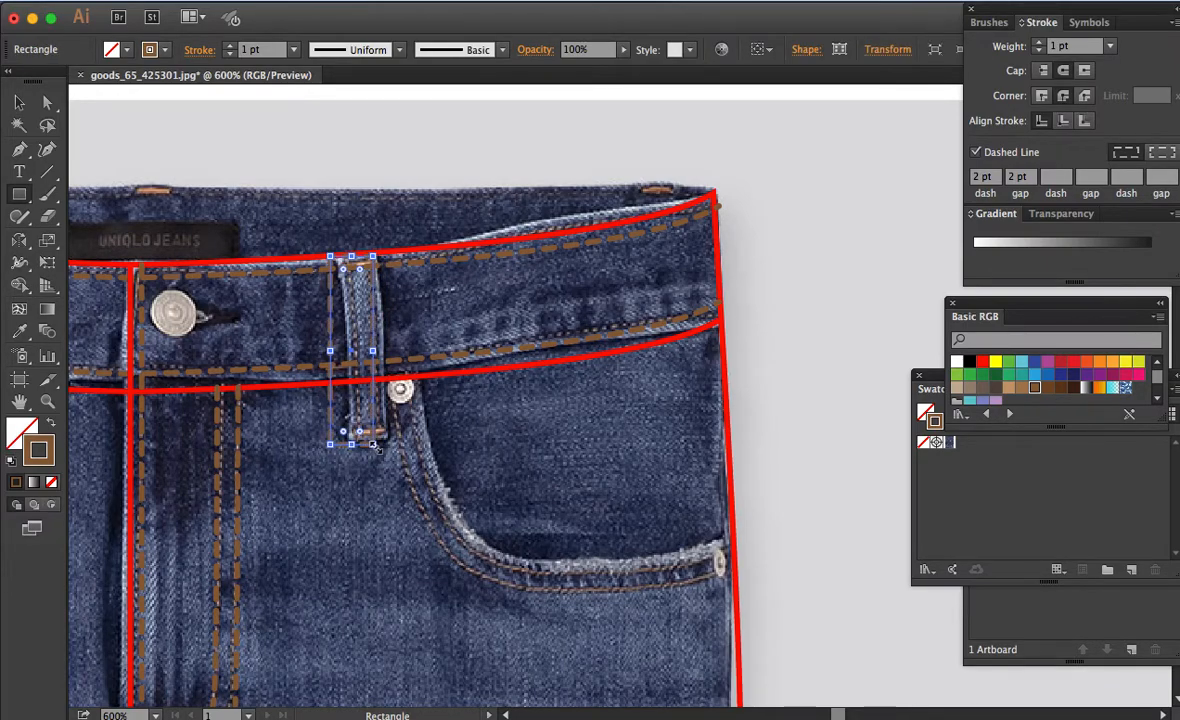
# Step: Apply the waistband seam's solid red stroke to the belt-loop rectangle with the Eyedropper
pyautogui.press('i')
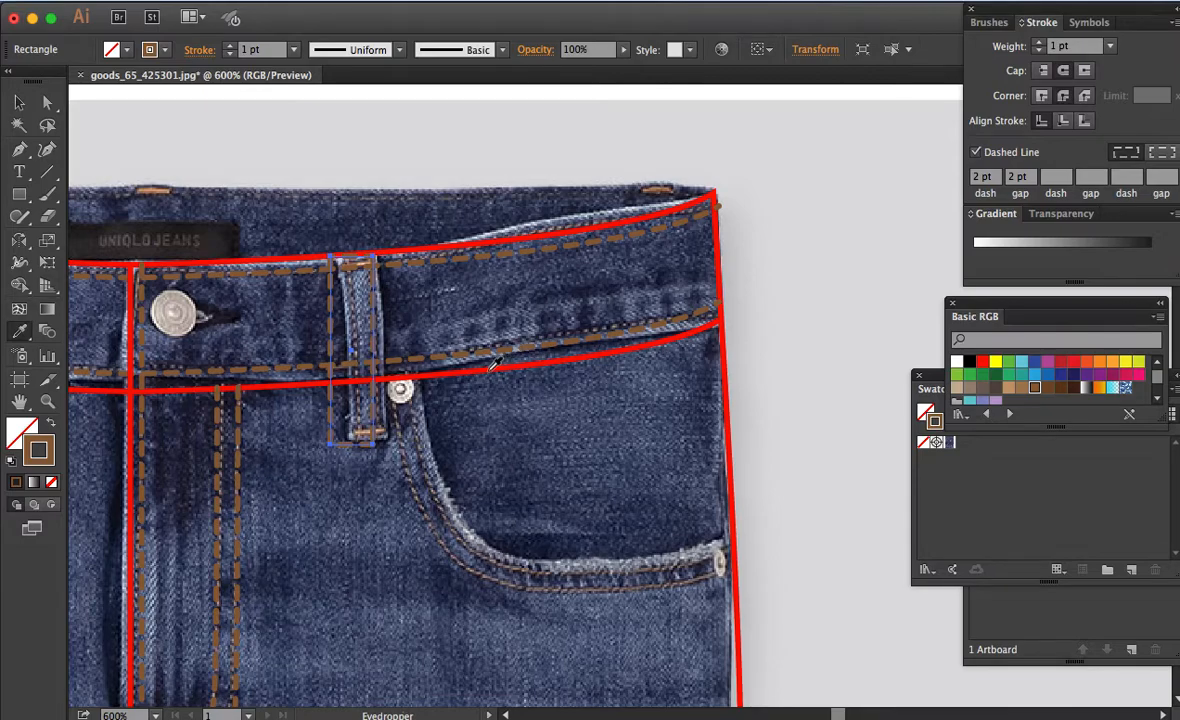
pyautogui.click(490, 366)
pyautogui.press('a')
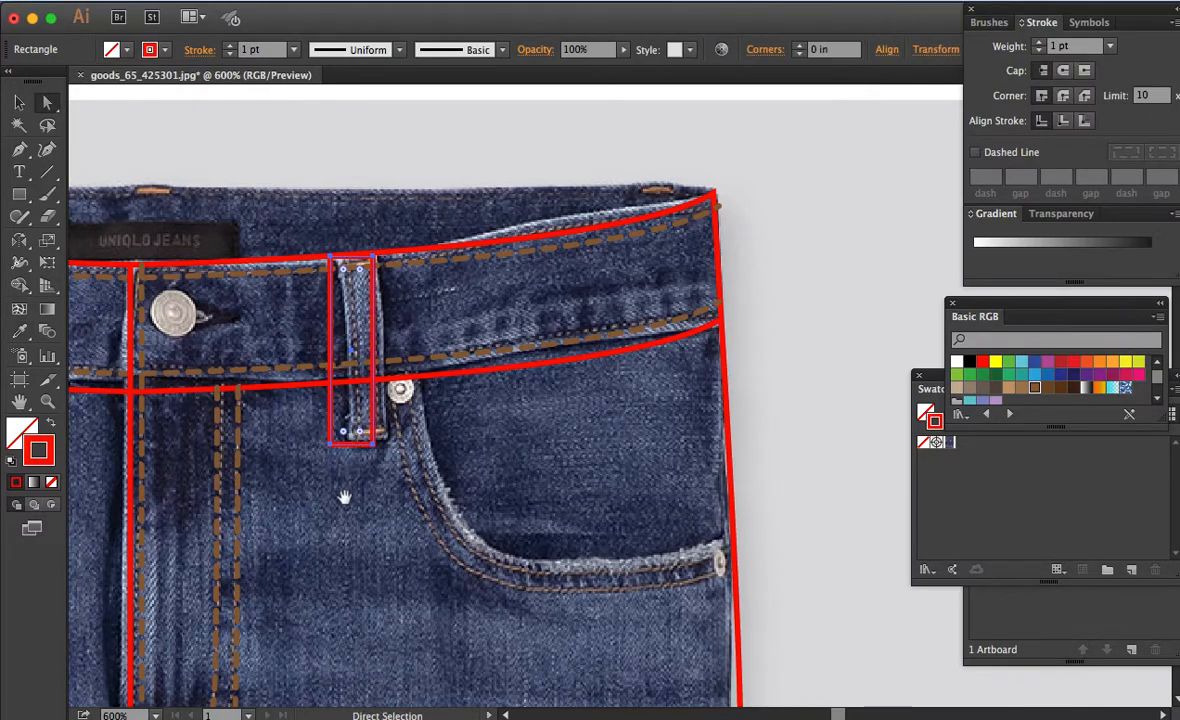
pyautogui.moveTo(351, 499); pyautogui.dragTo(394, 500)
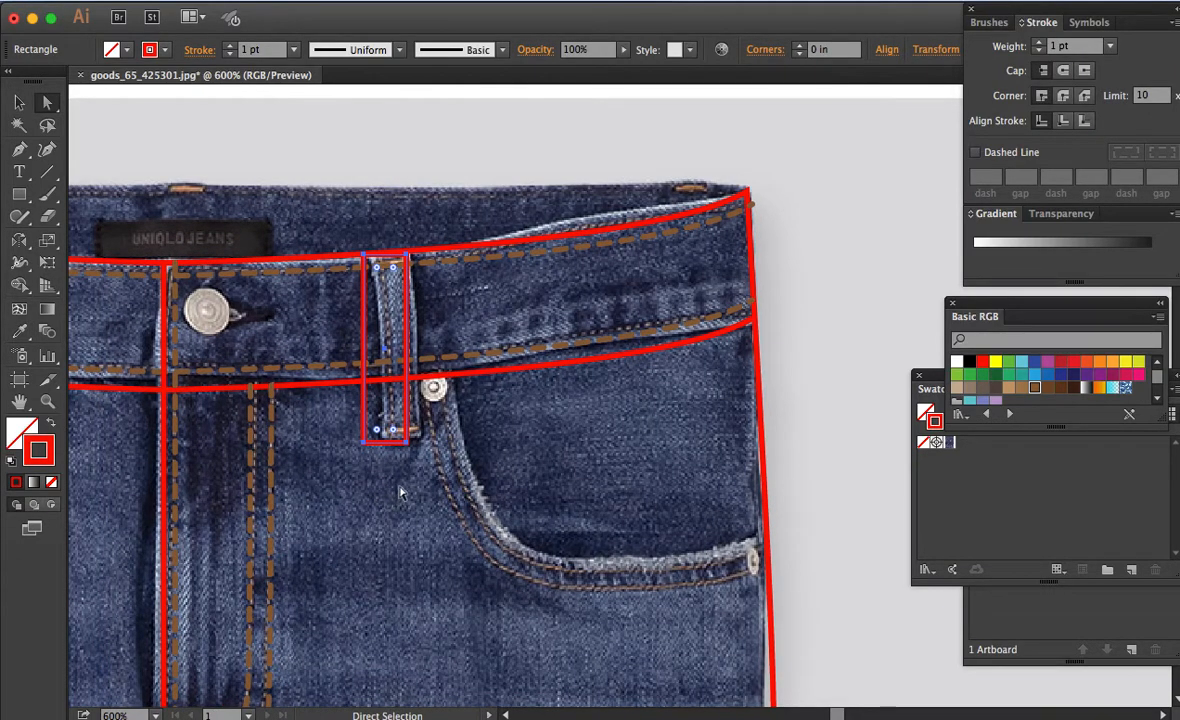
# Step: Draw a straight vertical stitch line with the Pen tool just inside the belt loop's right edge, from the loop's top to its bottom
pyautogui.press('p')
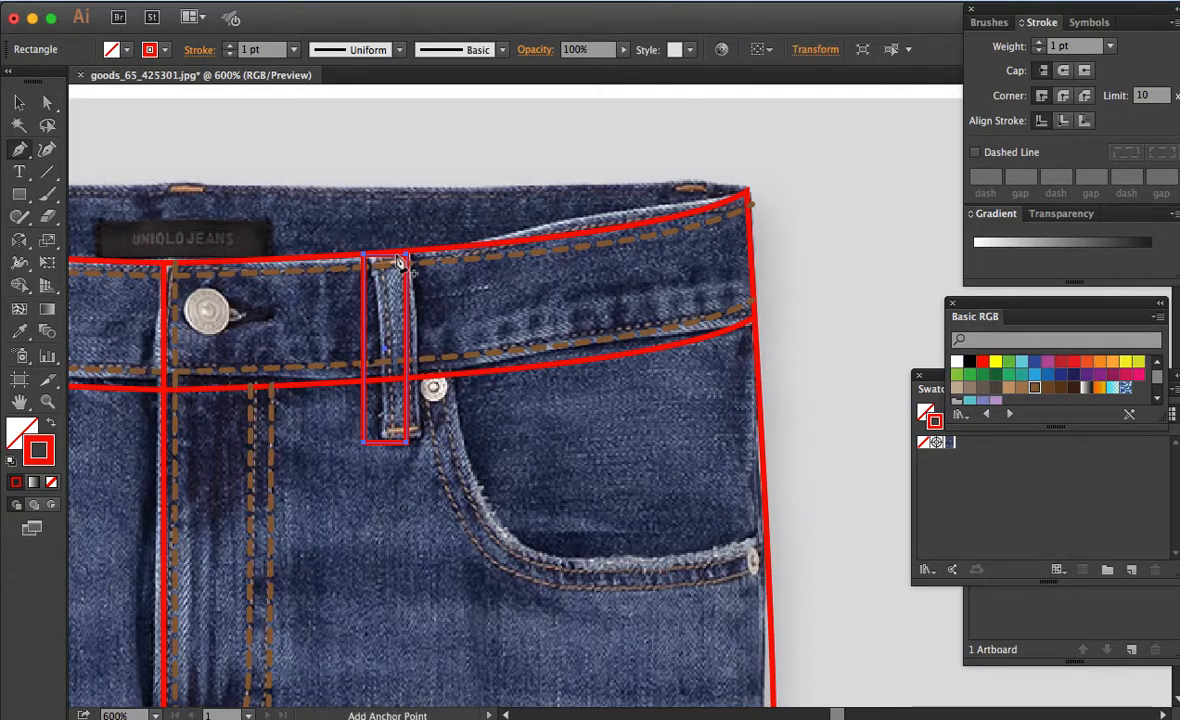
pyautogui.click(397, 367)
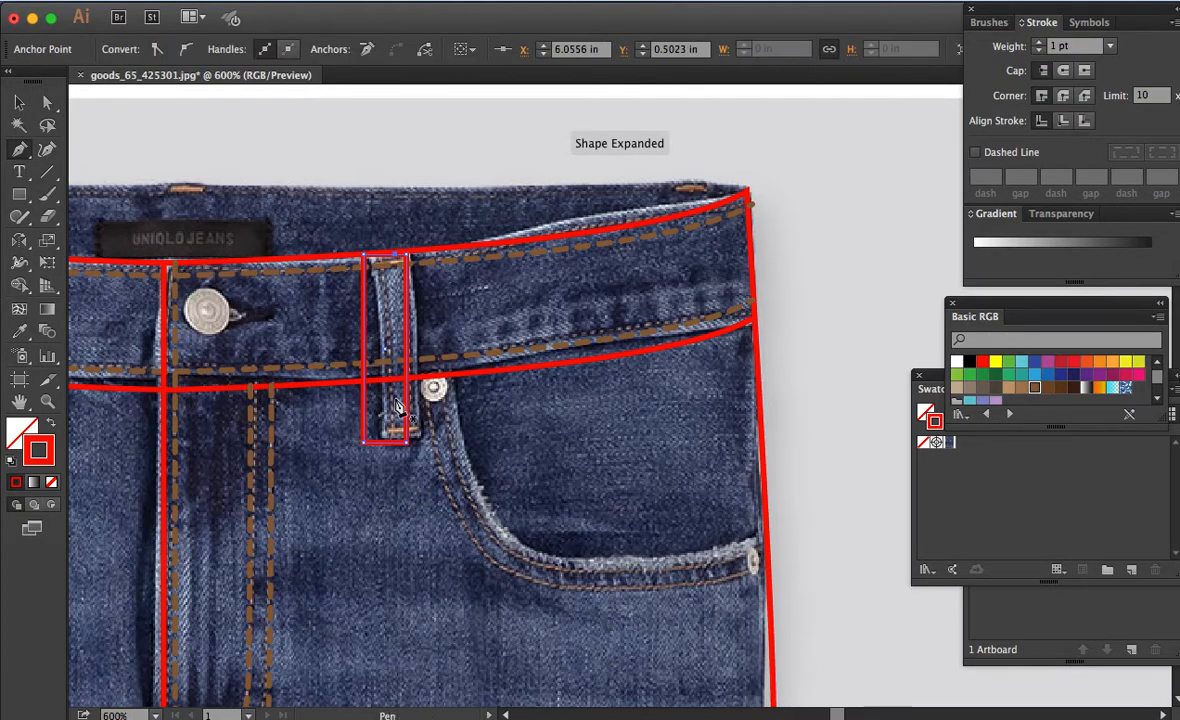
pyautogui.press('super+shift+a')
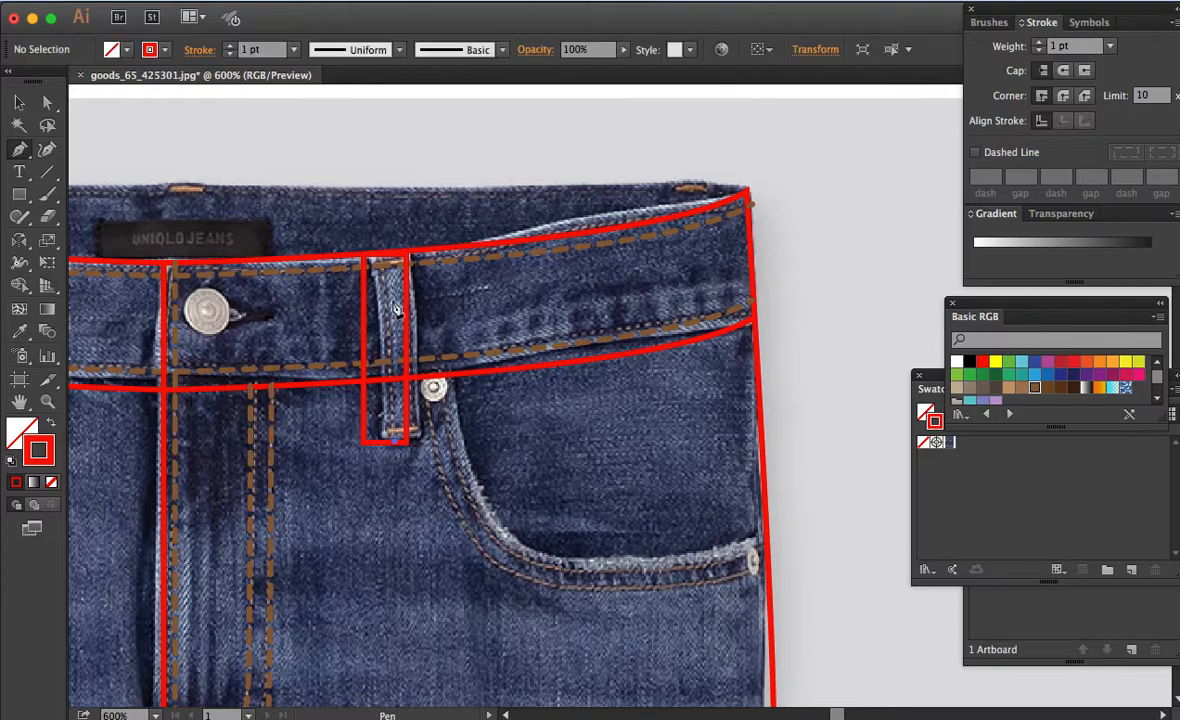
pyautogui.click(395, 254)
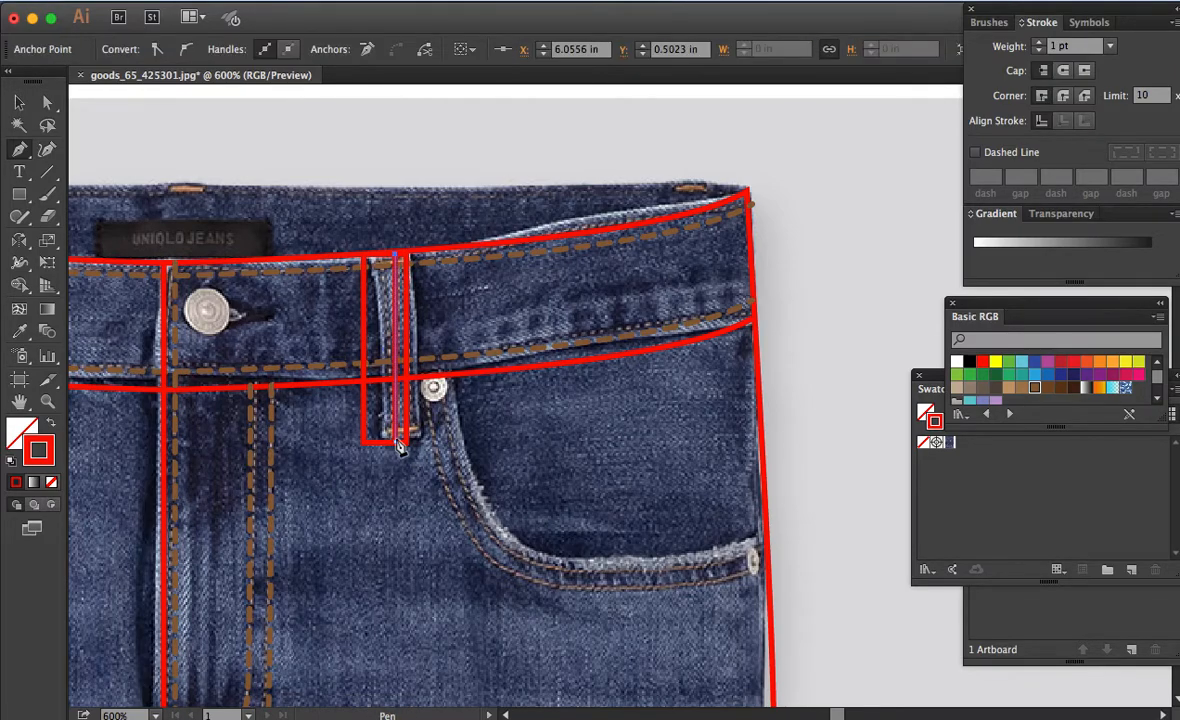
pyautogui.click(405, 432)
# Step: Give the belt-loop line the waistband stitching's dashed brown stroke and duplicate it along the loop's left edge
pyautogui.press('i')
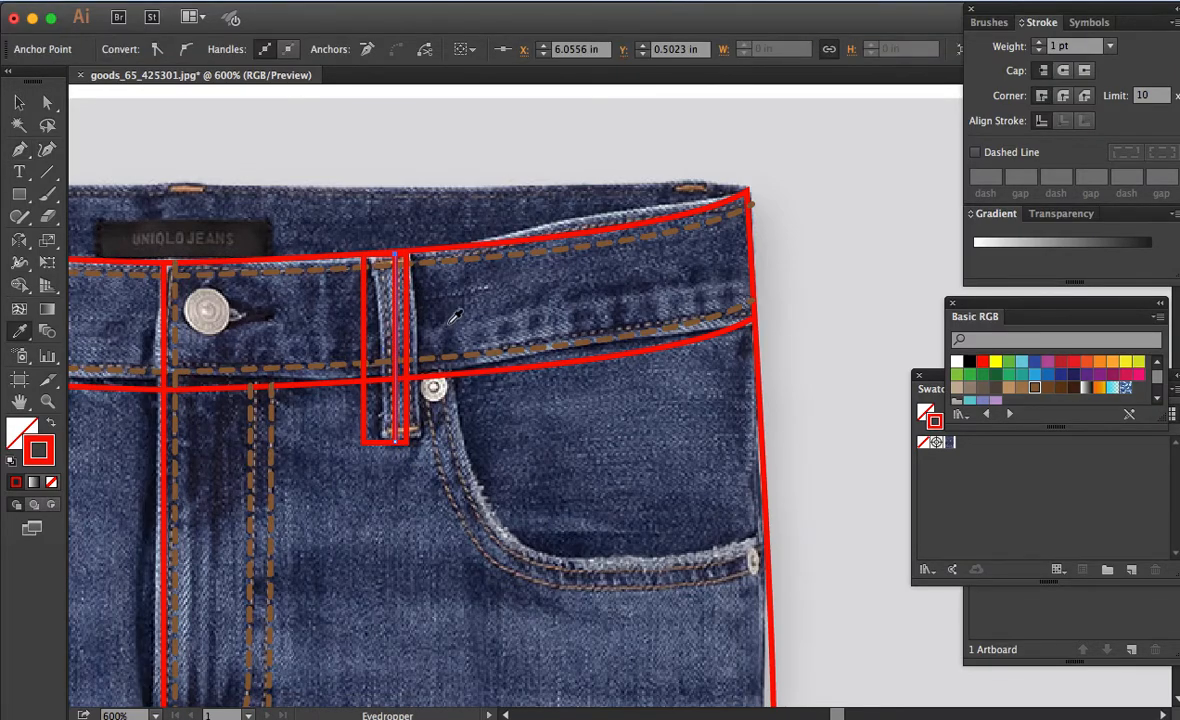
pyautogui.click(455, 254)
pyautogui.press('a')
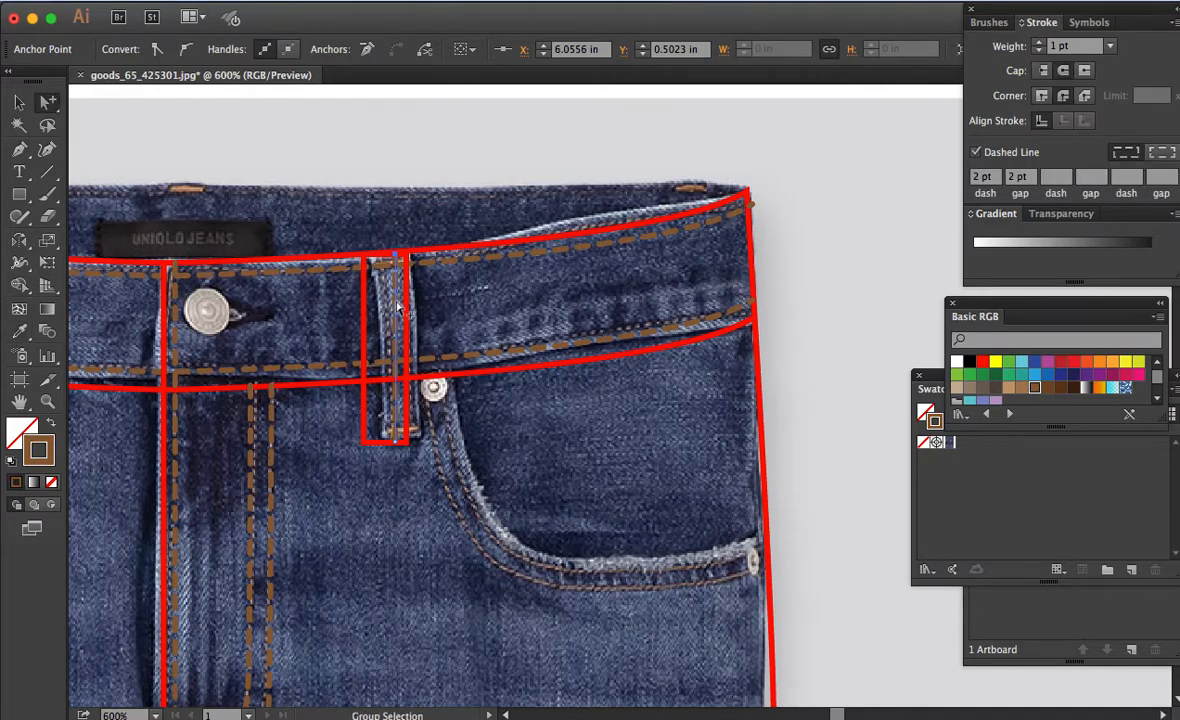
pyautogui.moveTo(383, 305); pyautogui.dragTo(378, 306)
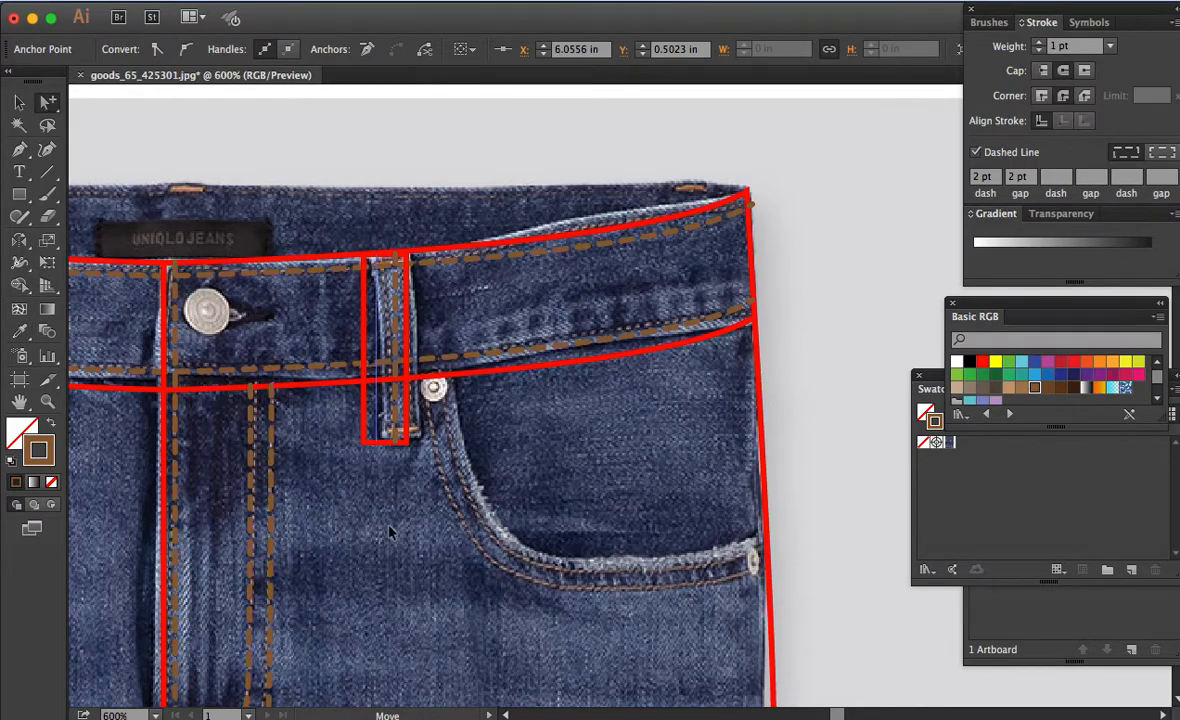
# Step: Duplicate the fly's zigzag bar tack onto the belt loop's lower end and widen the copy by nudging its end anchors outward
pyautogui.moveTo(384, 581); pyautogui.dragTo(432, 371)
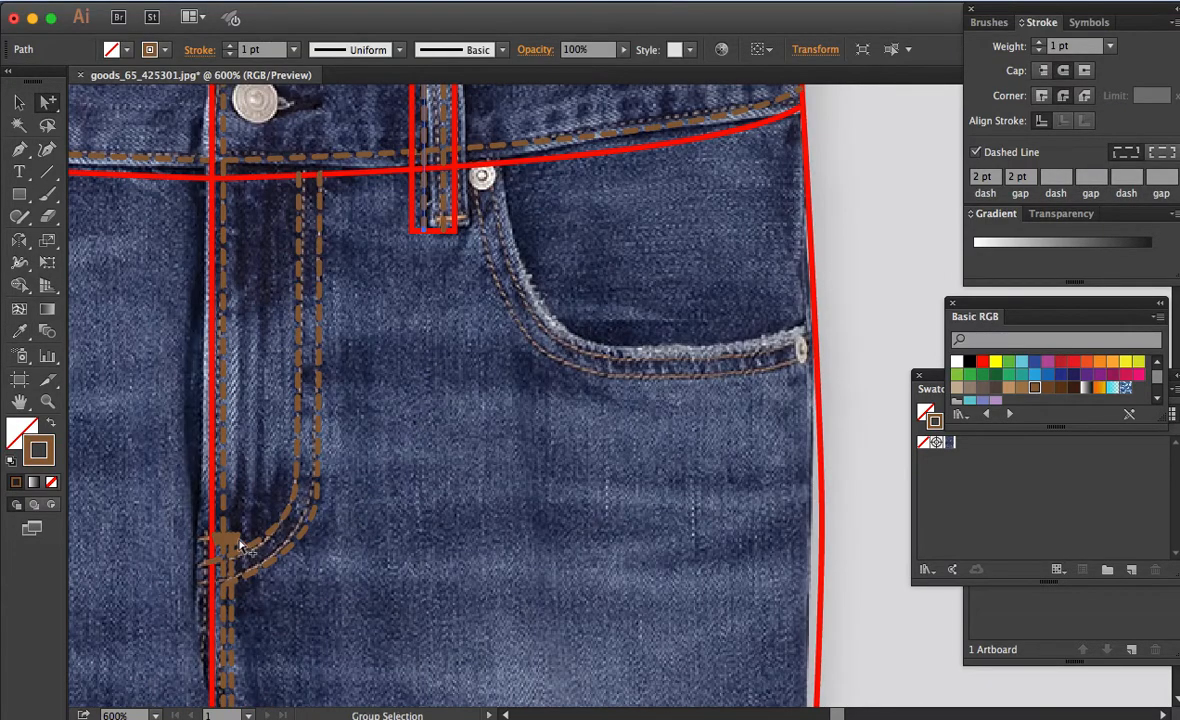
pyautogui.moveTo(334, 384); pyautogui.dragTo(439, 219)
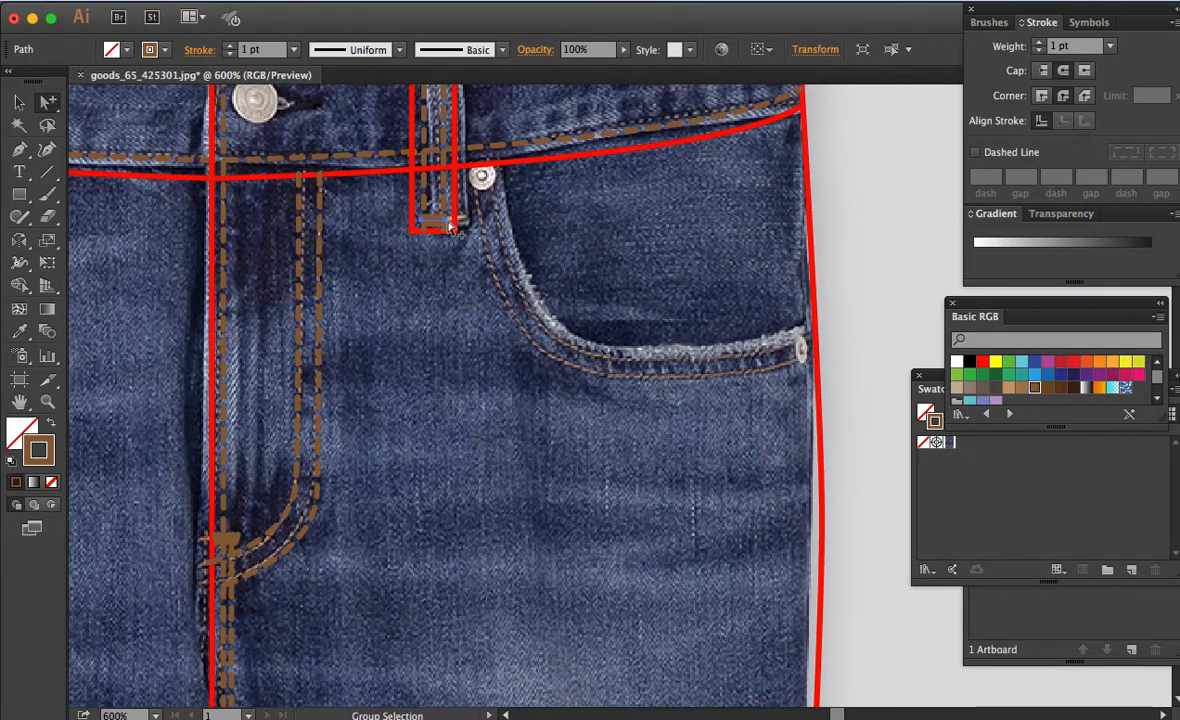
pyautogui.press('a')
pyautogui.click(421, 220)
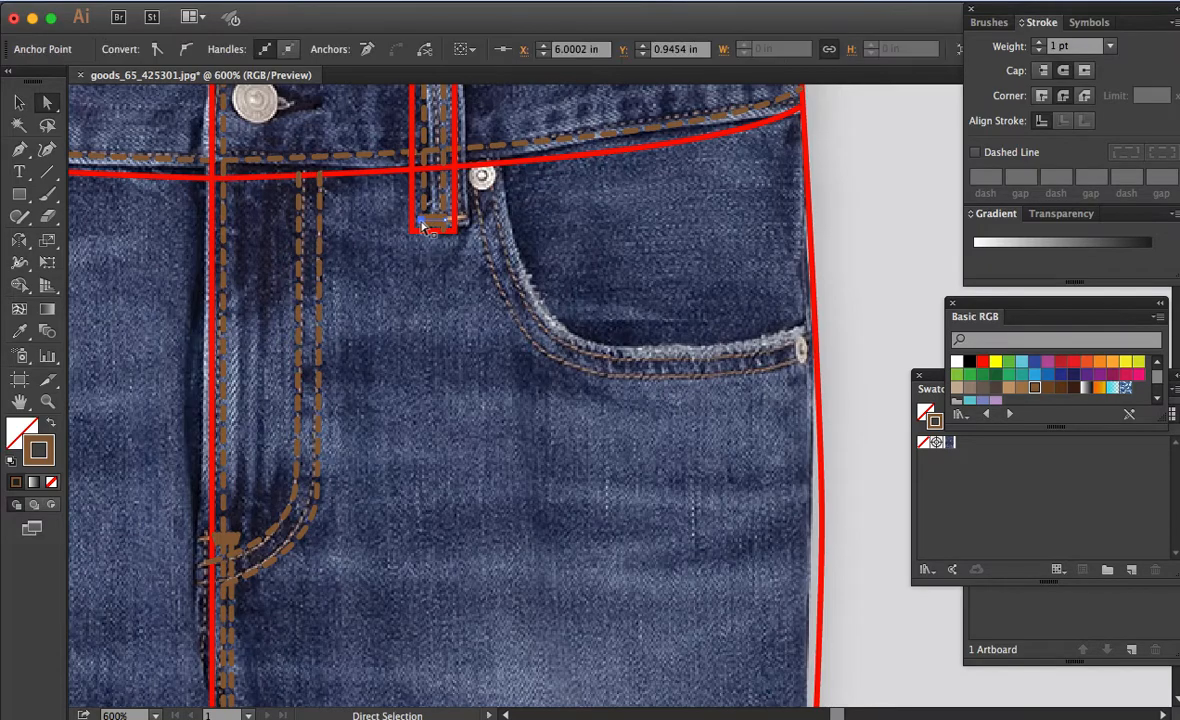
pyautogui.press('Left')
pyautogui.click(447, 222)
pyautogui.press('Right')
# Step: Duplicate the belt loop's lower bar tack straight up to the top of the loop
pyautogui.press('z')
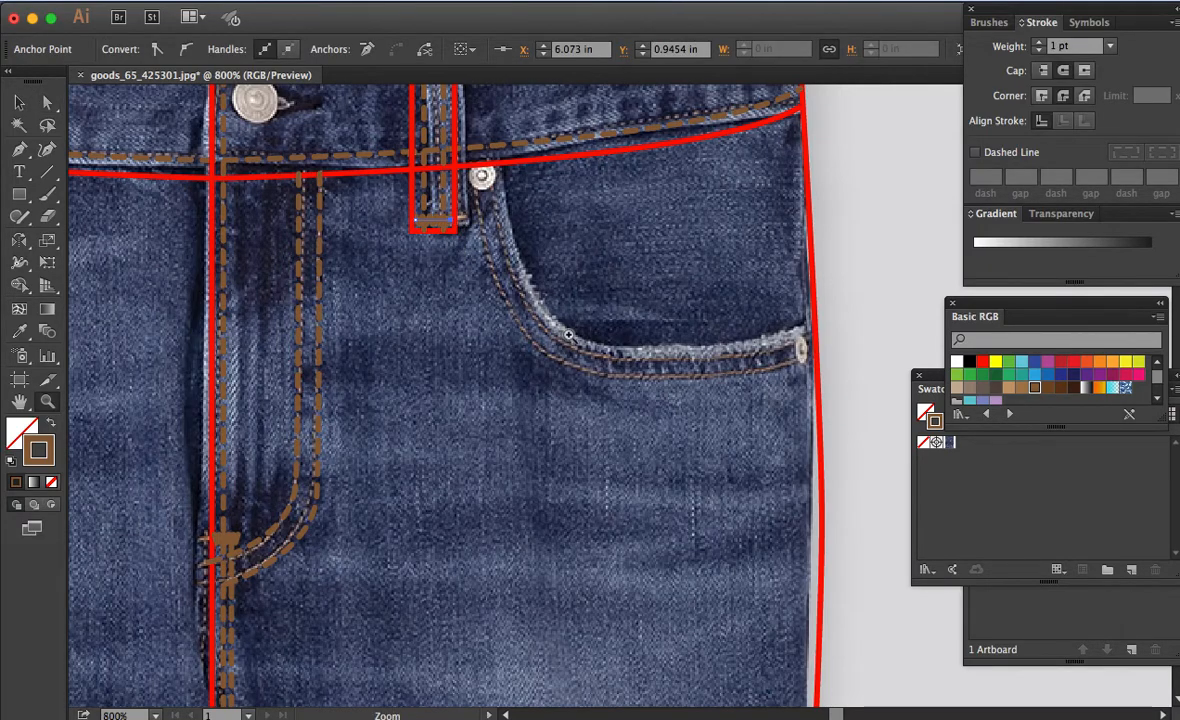
pyautogui.click(530, 312)
pyautogui.press('a')
pyautogui.press('alt')
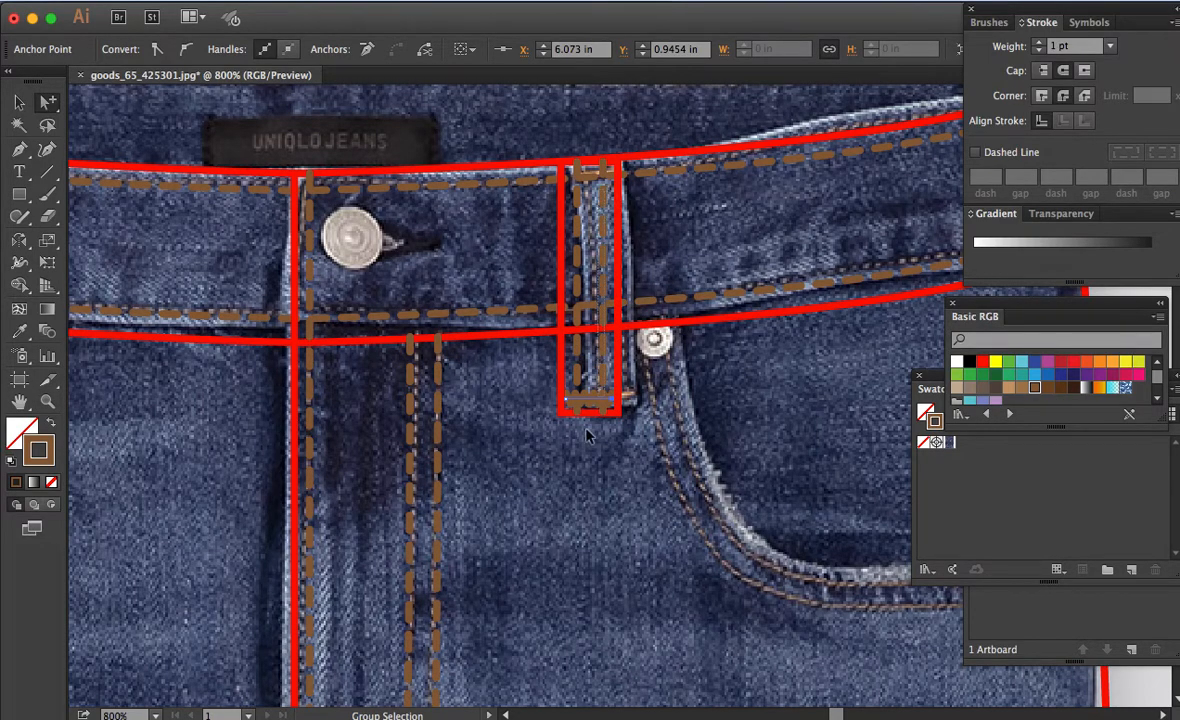
pyautogui.click(588, 436)
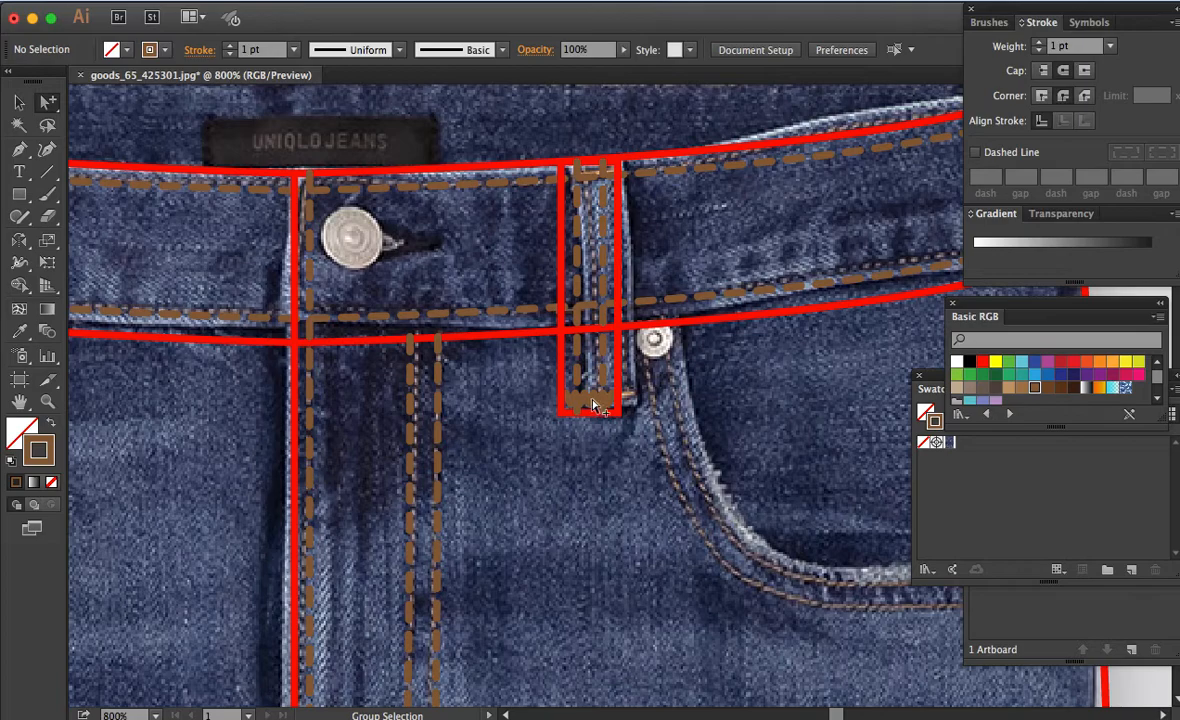
pyautogui.click(592, 401)
pyautogui.moveTo(592, 401); pyautogui.dragTo(596, 176)
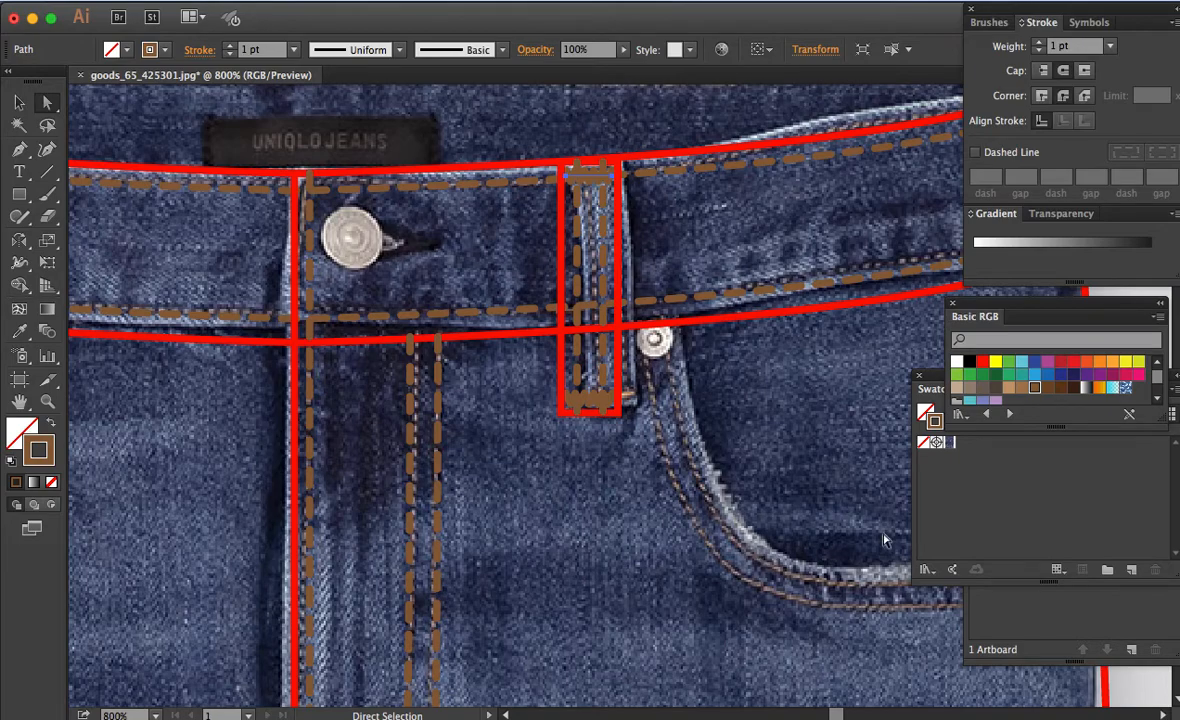
# Step: Examine the finished belt loop, waistband stitching and curved front pocket opening up close and in the full jeans view
pyautogui.scroll(-5, 770, 350)
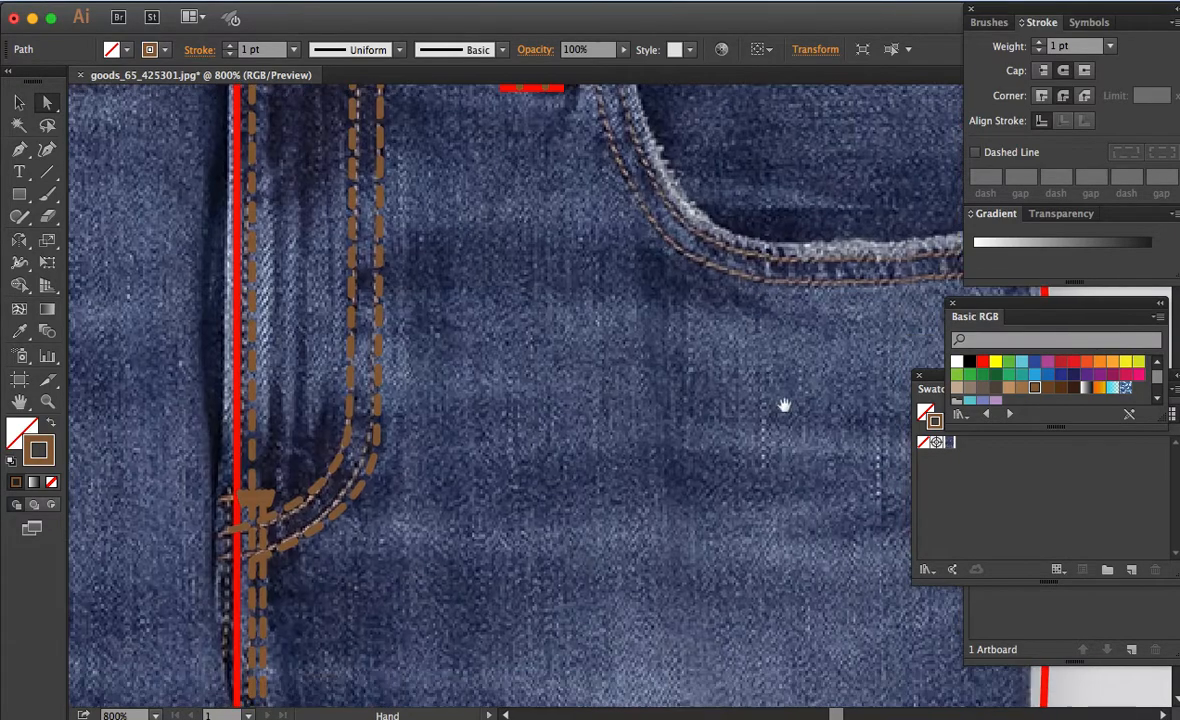
pyautogui.press('super+0')
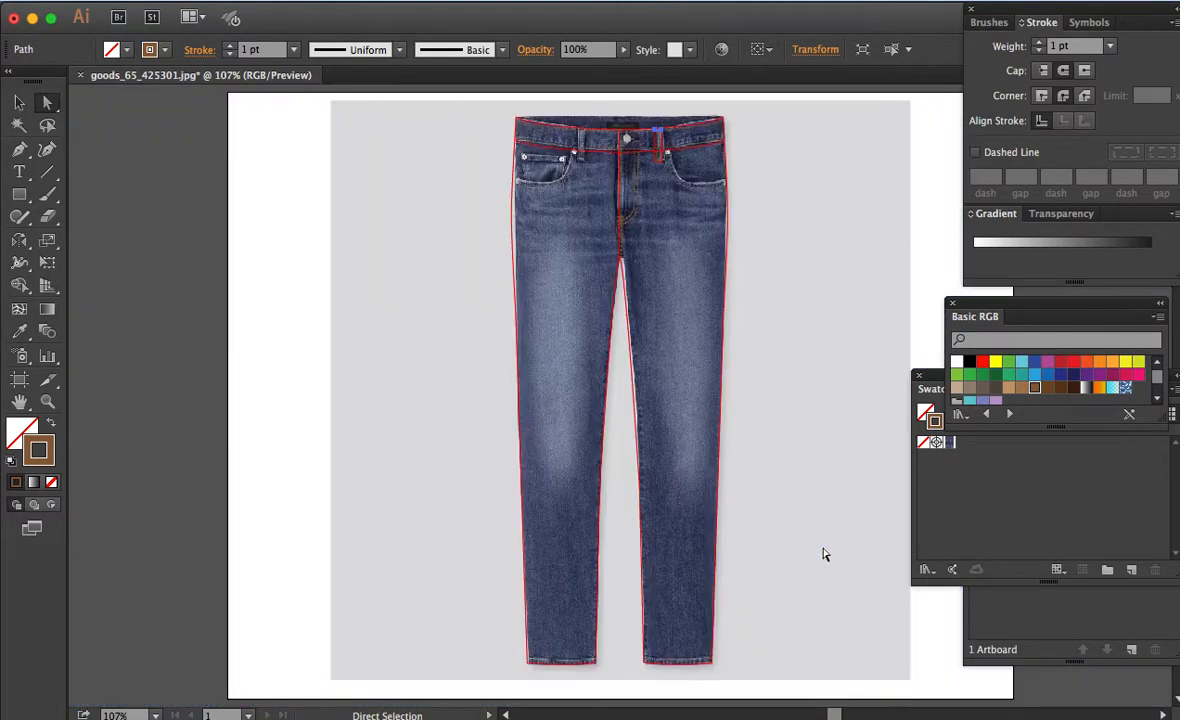
pyautogui.press('z')
pyautogui.moveTo(668, 116); pyautogui.dragTo(764, 190)
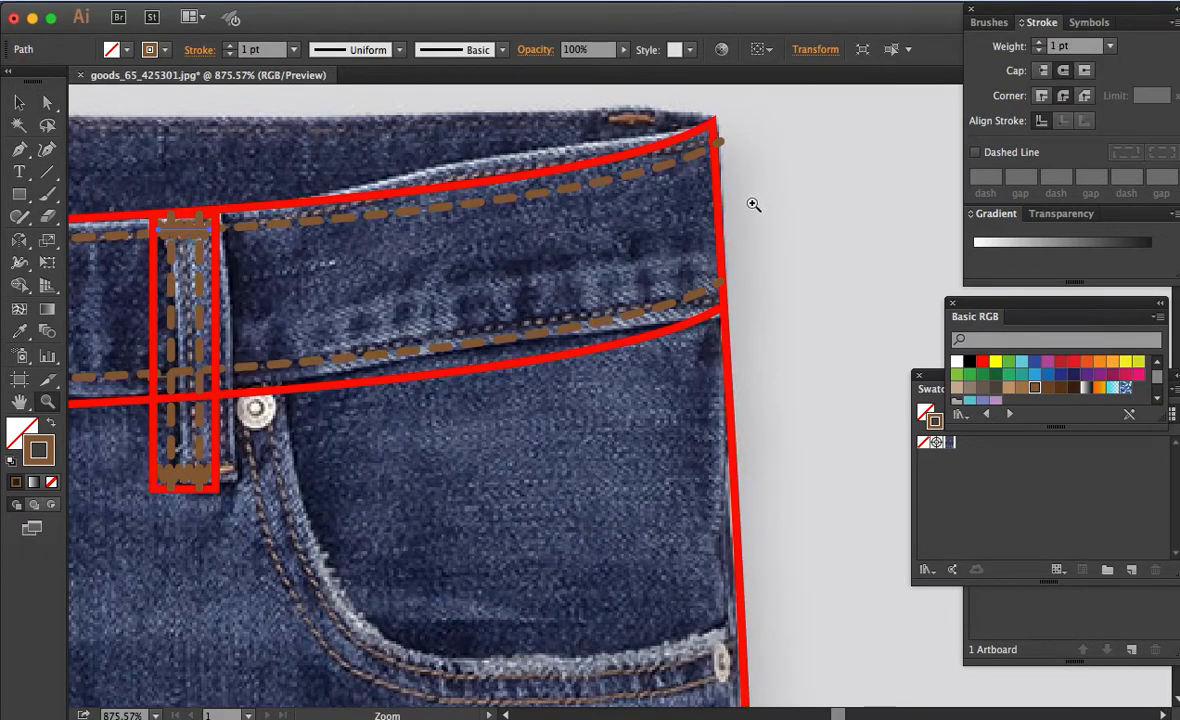
pyautogui.press('space')
pyautogui.moveTo(463, 242); pyautogui.dragTo(619, 267)
pyautogui.press('super+minus')
pyautogui.press('super+minus')
pyautogui.press('super+minus')
pyautogui.press('super+minus')
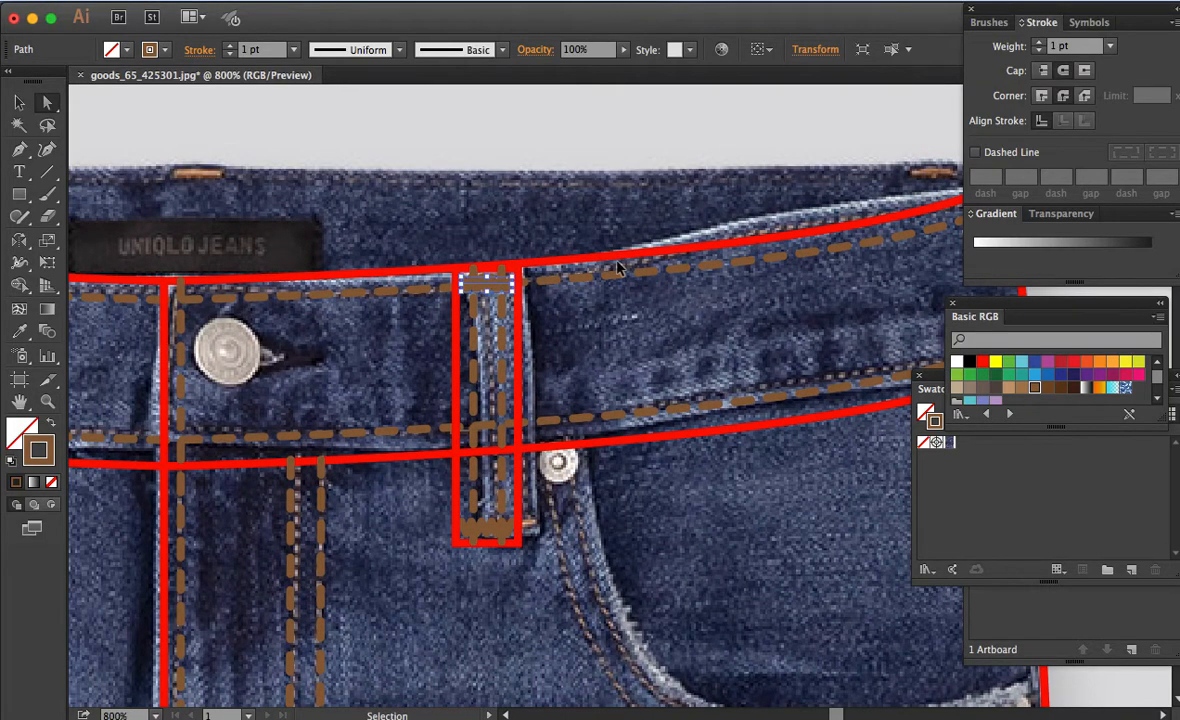
pyautogui.press('super+minus')
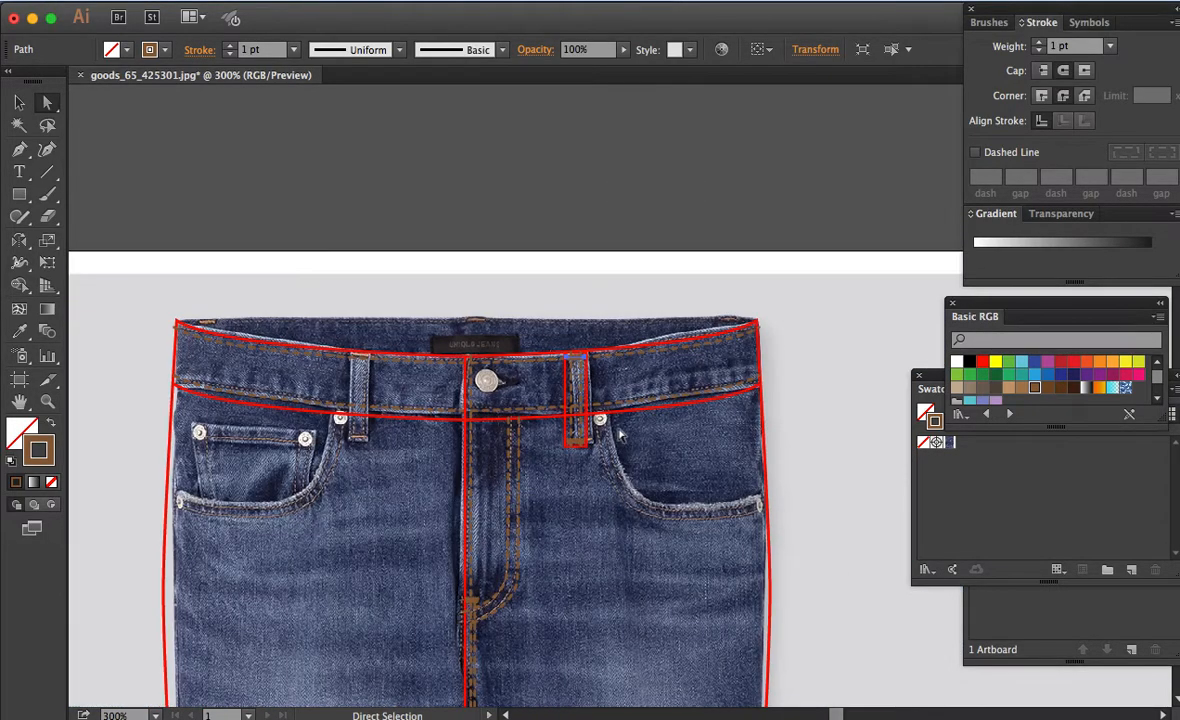
pyautogui.press('z')
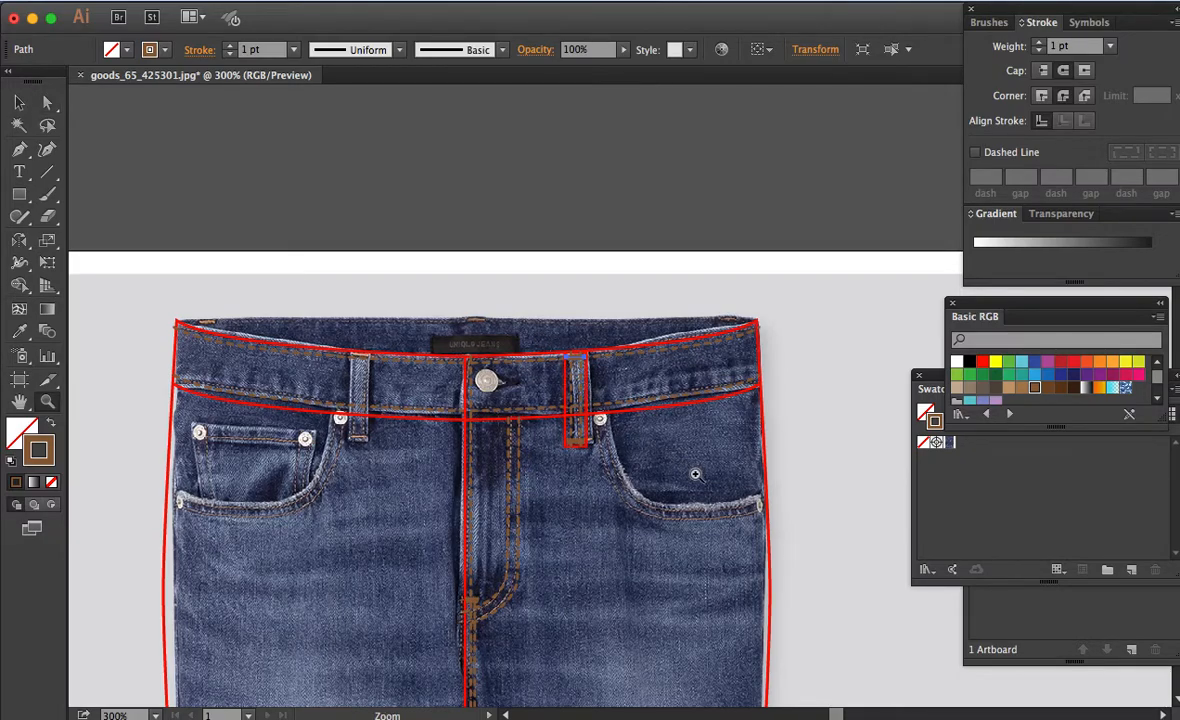
pyautogui.moveTo(590, 358); pyautogui.dragTo(870, 535)
pyautogui.press('a')
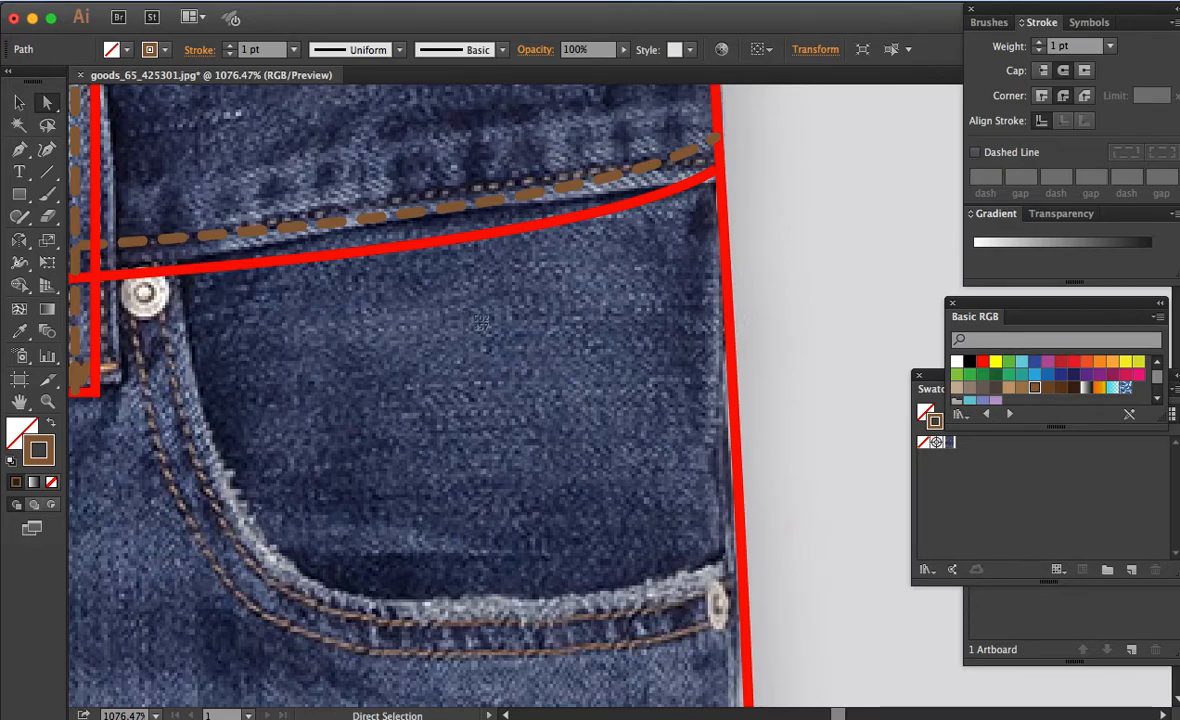
pyautogui.moveTo(375, 270); pyautogui.dragTo(656, 547)
pyautogui.press('super+0')
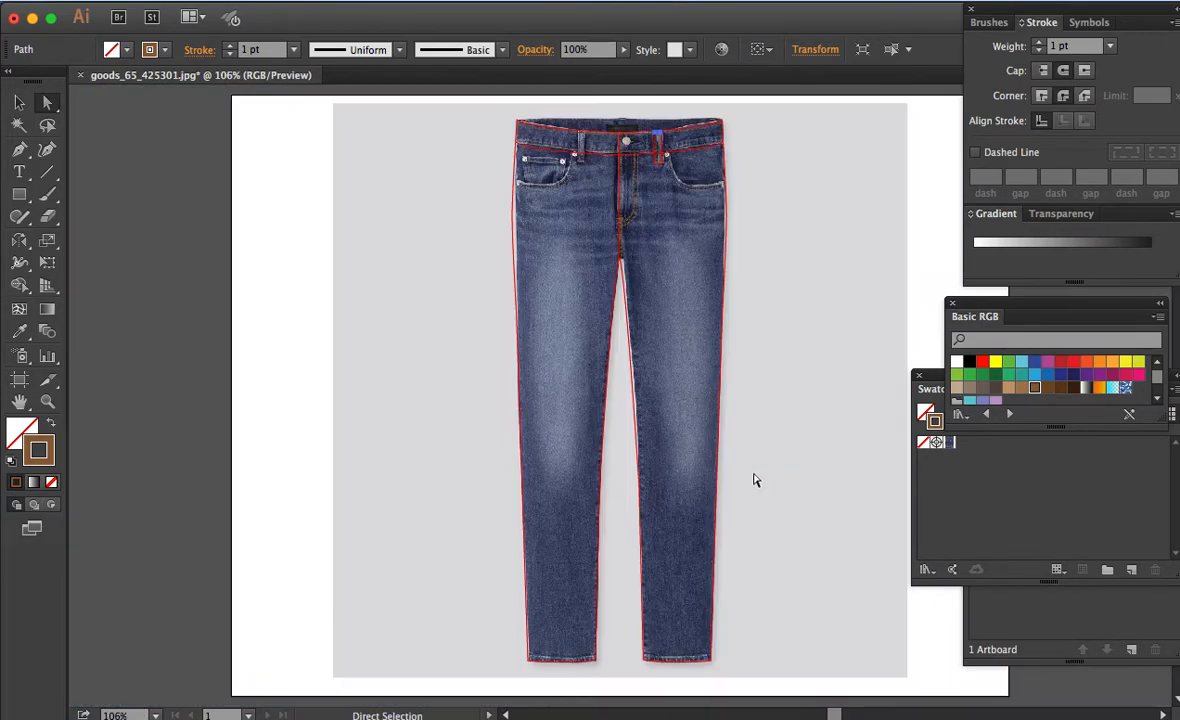
# Step: Deselect the bar tack, switch to Finder, and place the denim texture screenshot from the Desktop folder into the Illustrator document beside the jeans
pyautogui.click(944, 251)
pyautogui.press('z')
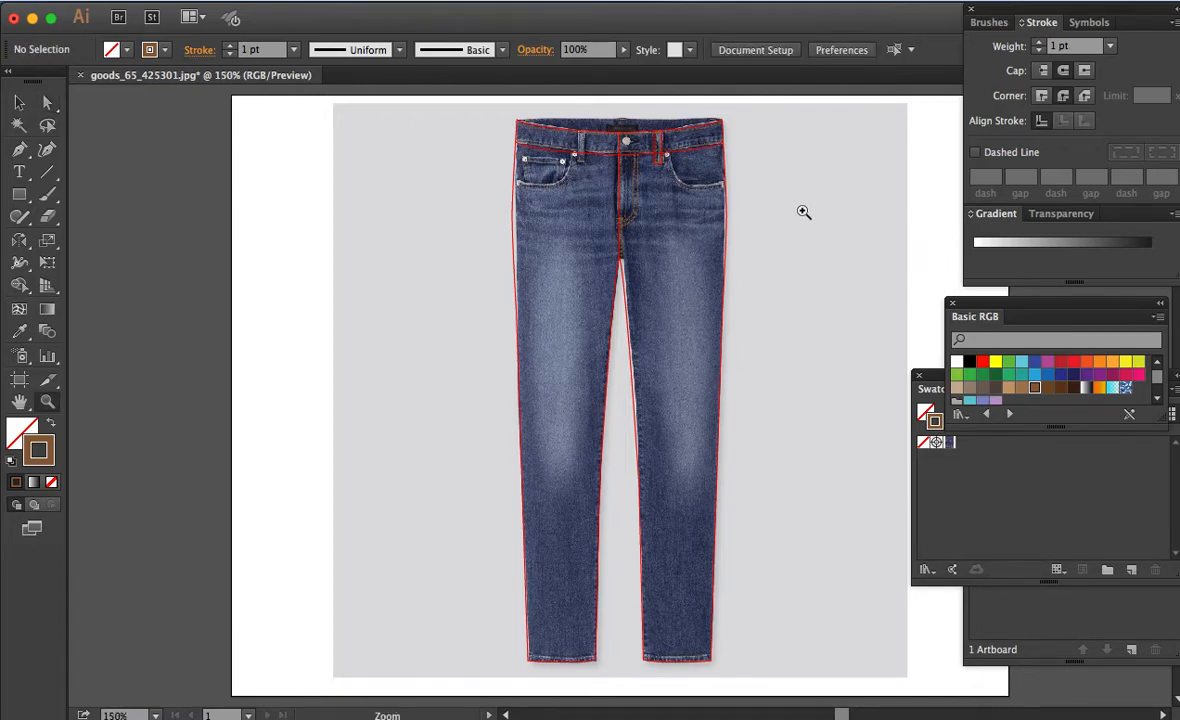
pyautogui.click(803, 211)
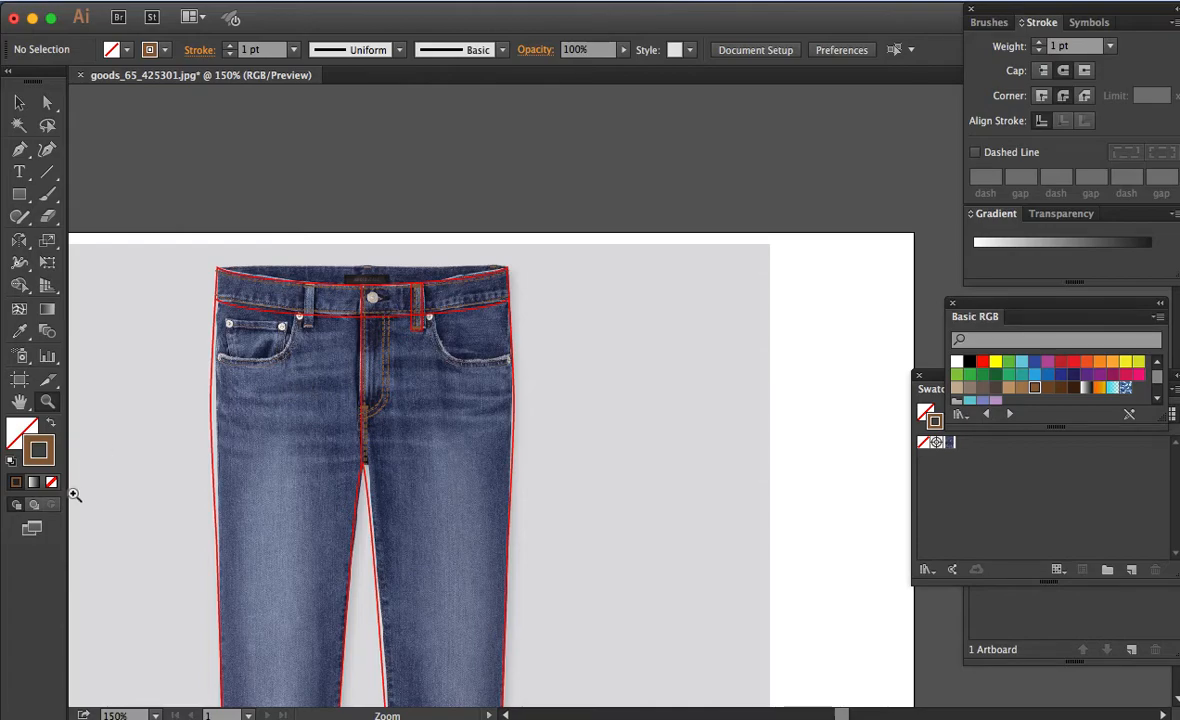
pyautogui.press('super+Tab')
pyautogui.press('super+Tab')
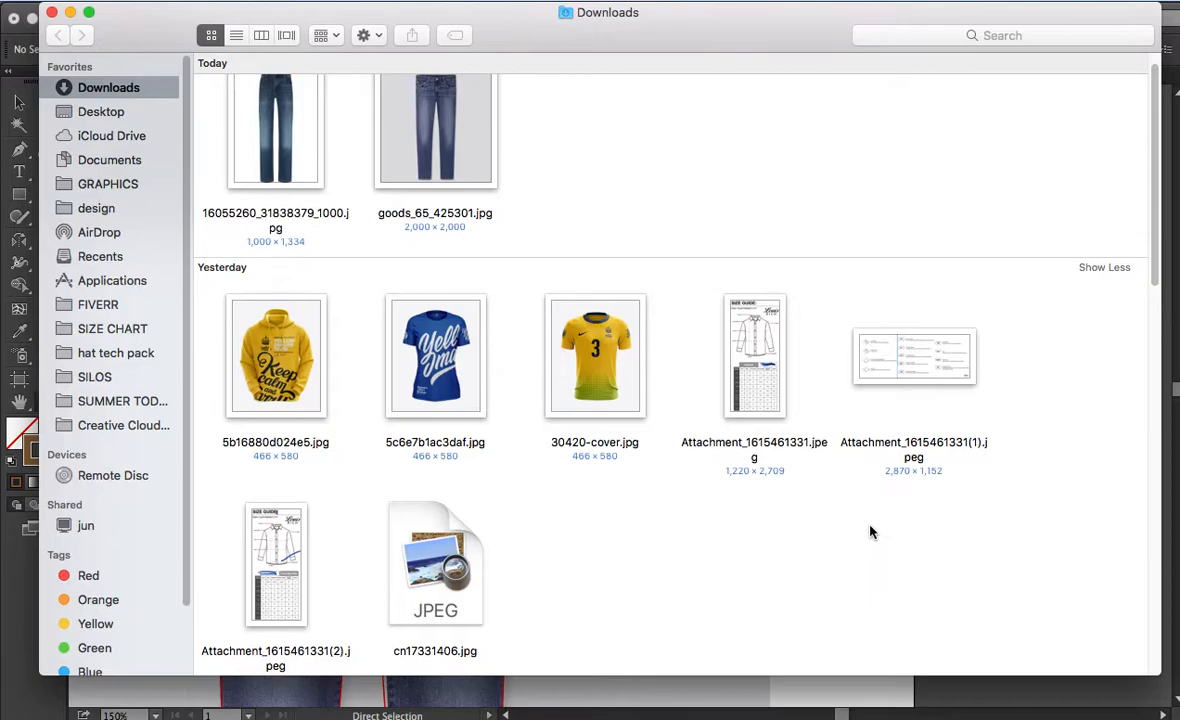
pyautogui.click(124, 115)
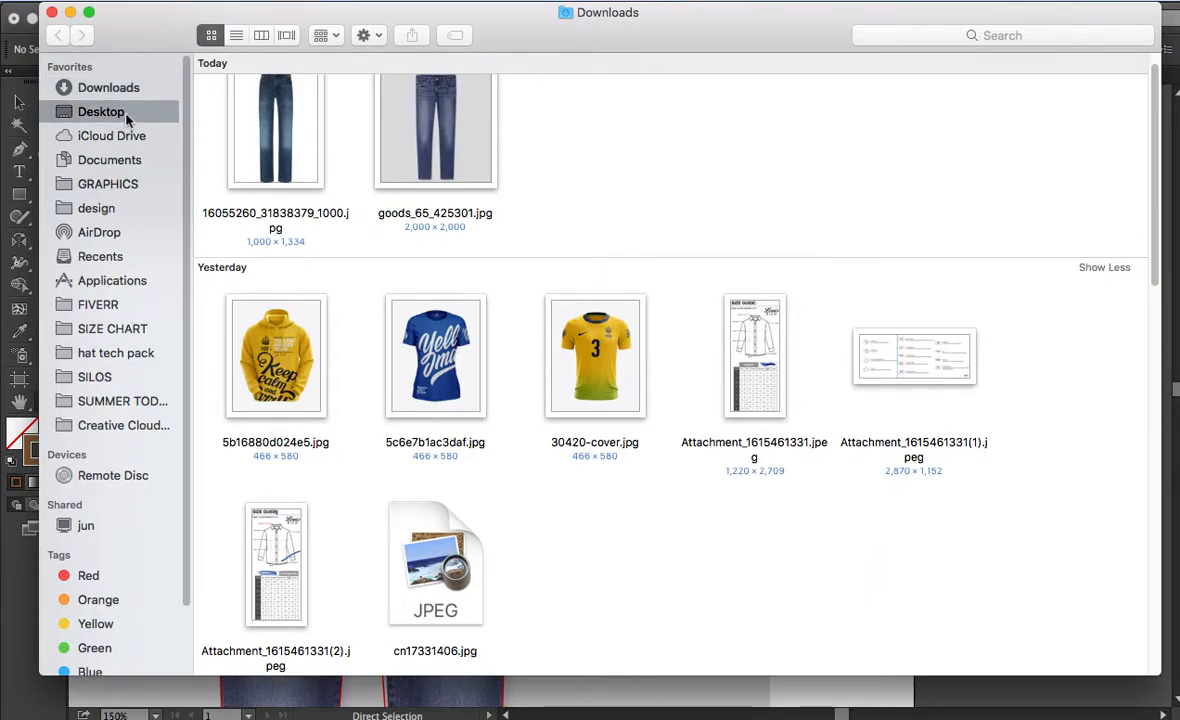
pyautogui.moveTo(494, 57); pyautogui.dragTo(849, 441)
pyautogui.moveTo(731, 545); pyautogui.dragTo(719, 203)
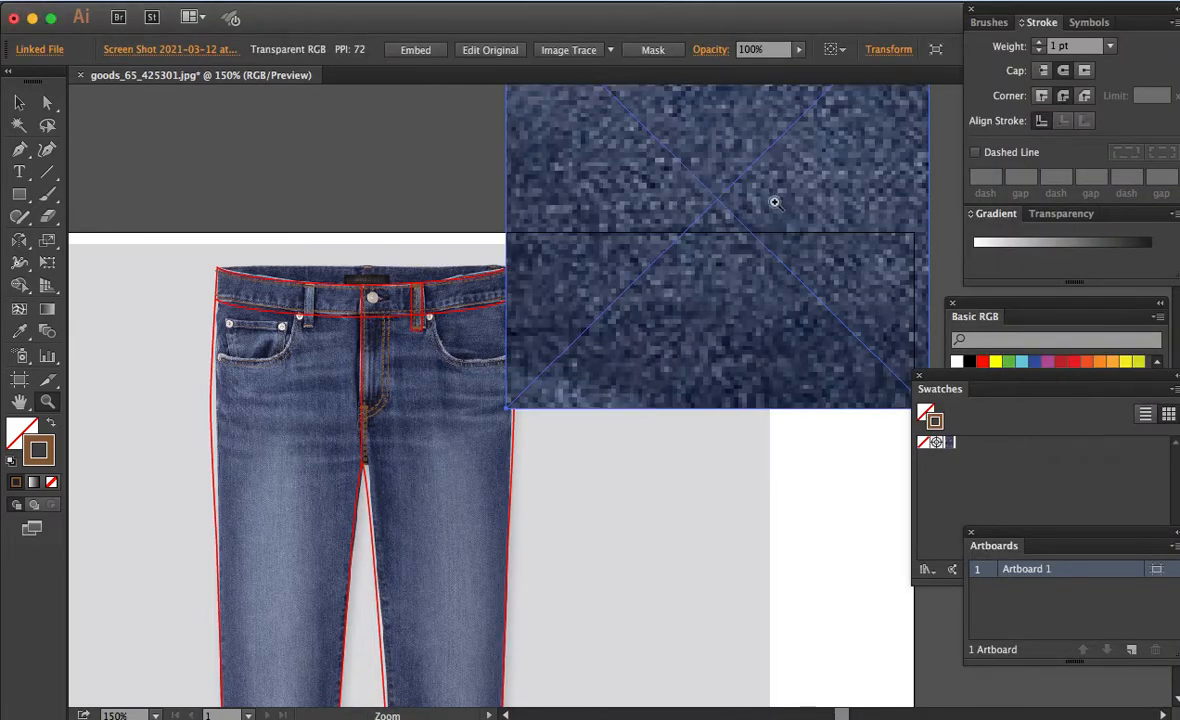
# Step: Scale the placed denim texture image down proportionally about its centre to a small square at the artboard's upper edge
pyautogui.press('v')
pyautogui.moveTo(849, 306); pyautogui.dragTo(782, 354)
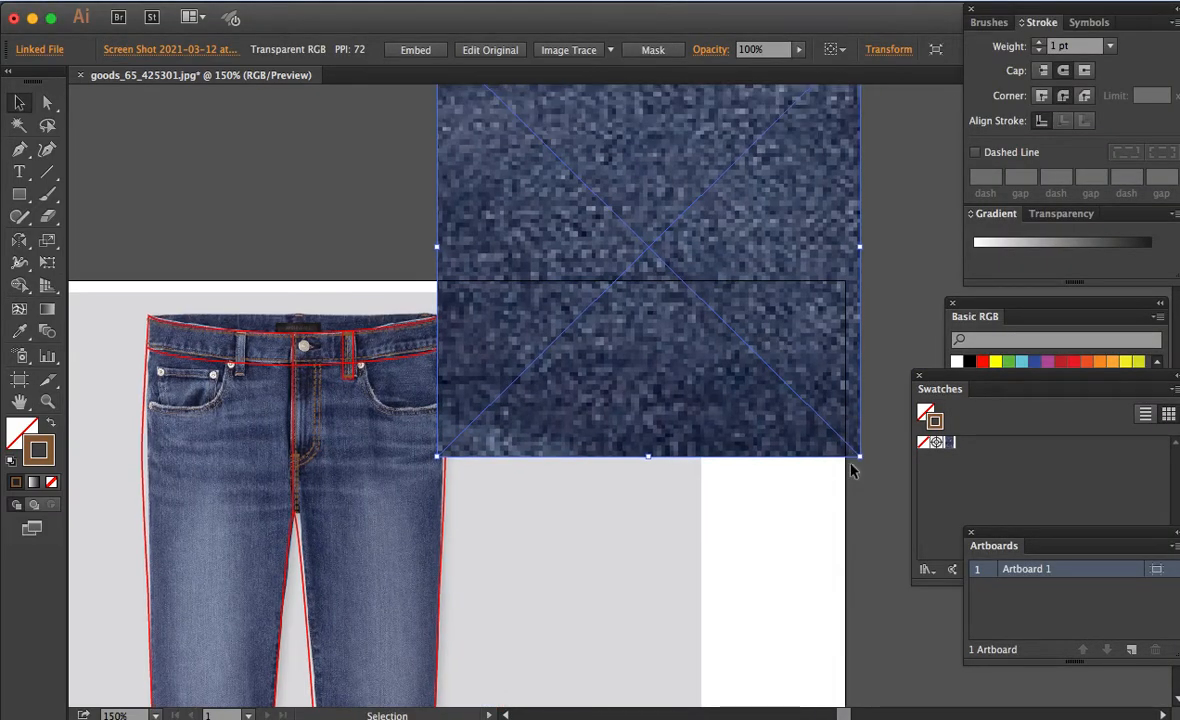
pyautogui.moveTo(862, 462); pyautogui.dragTo(688, 287)
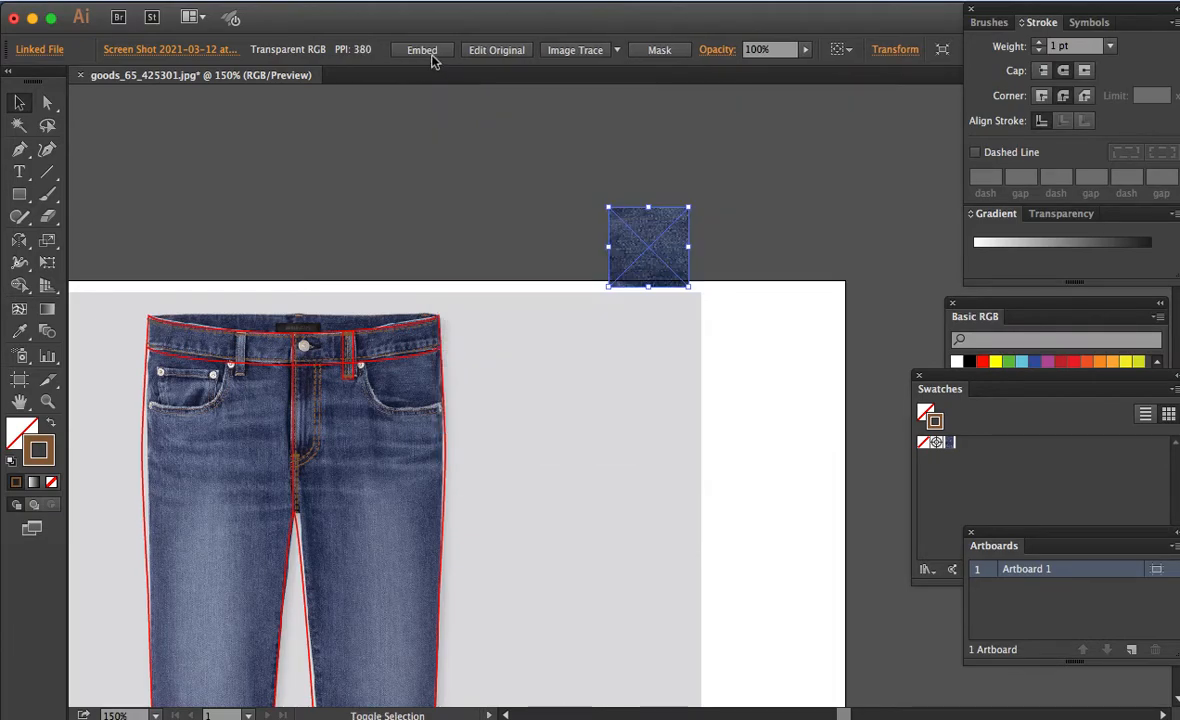
# Step: Embed the denim texture image and add it, scaled down to a smaller square, to the swatches as a pattern
pyautogui.press('a')
pyautogui.press('v')
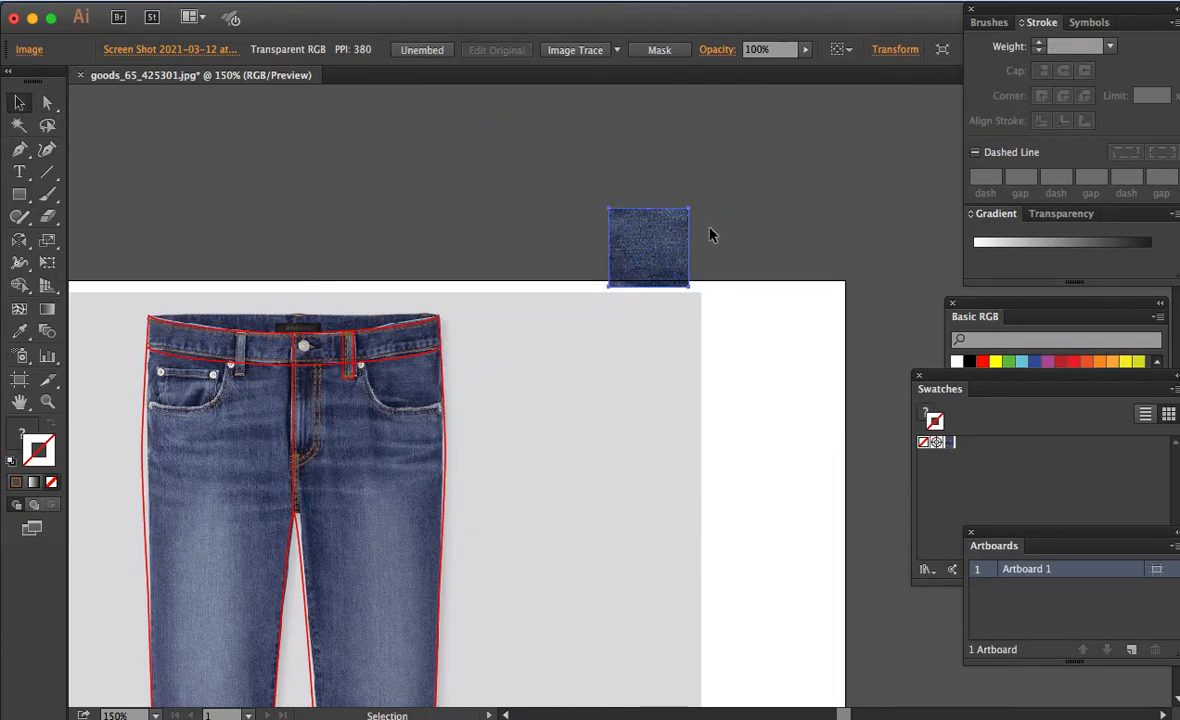
pyautogui.moveTo(687, 210); pyautogui.dragTo(1002, 465)
pyautogui.press('a')
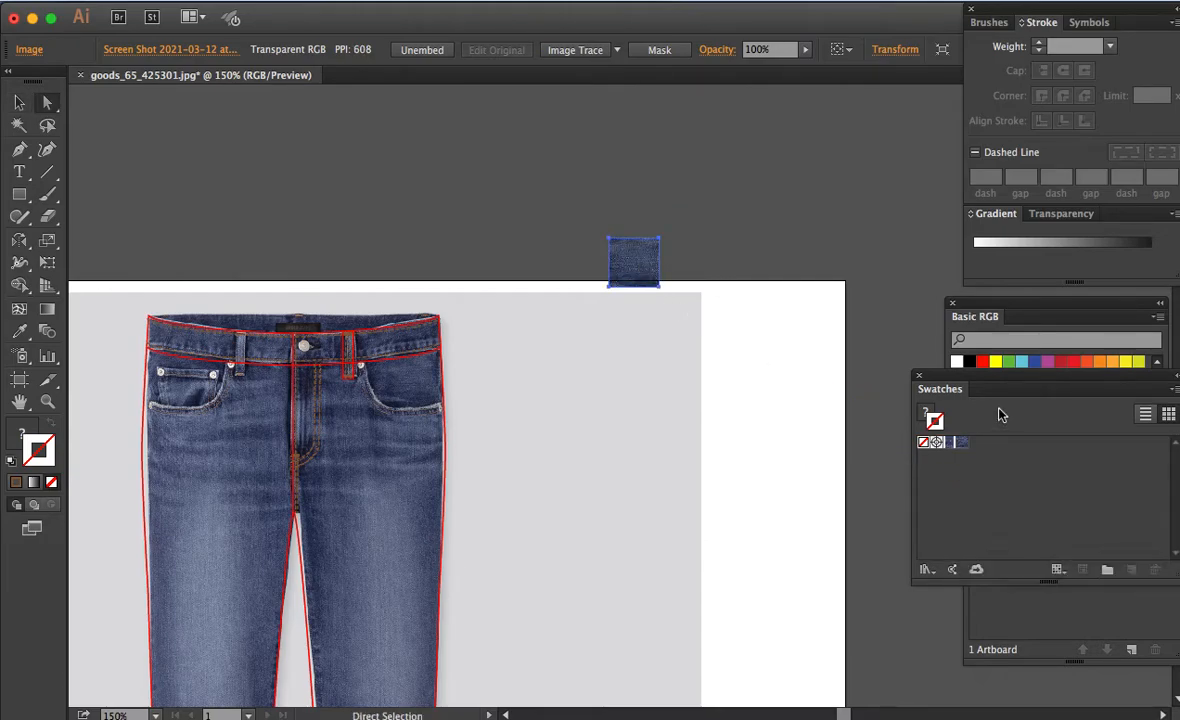
# Step: Fill the red belt loop rectangle with the new denim pattern swatch, keeping its red stroke
pyautogui.press('z')
pyautogui.moveTo(488, 407); pyautogui.dragTo(487, 403)
pyautogui.press('a')
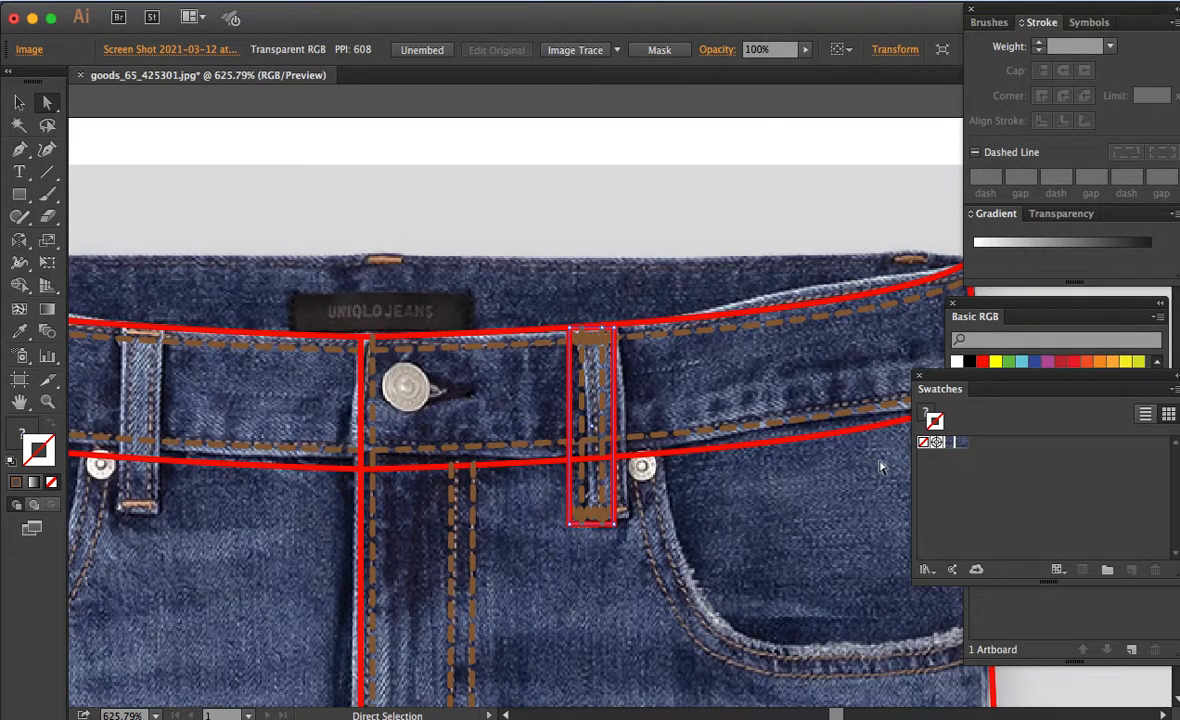
pyautogui.click(850, 422)
pyautogui.press('x')
pyautogui.click(962, 442)
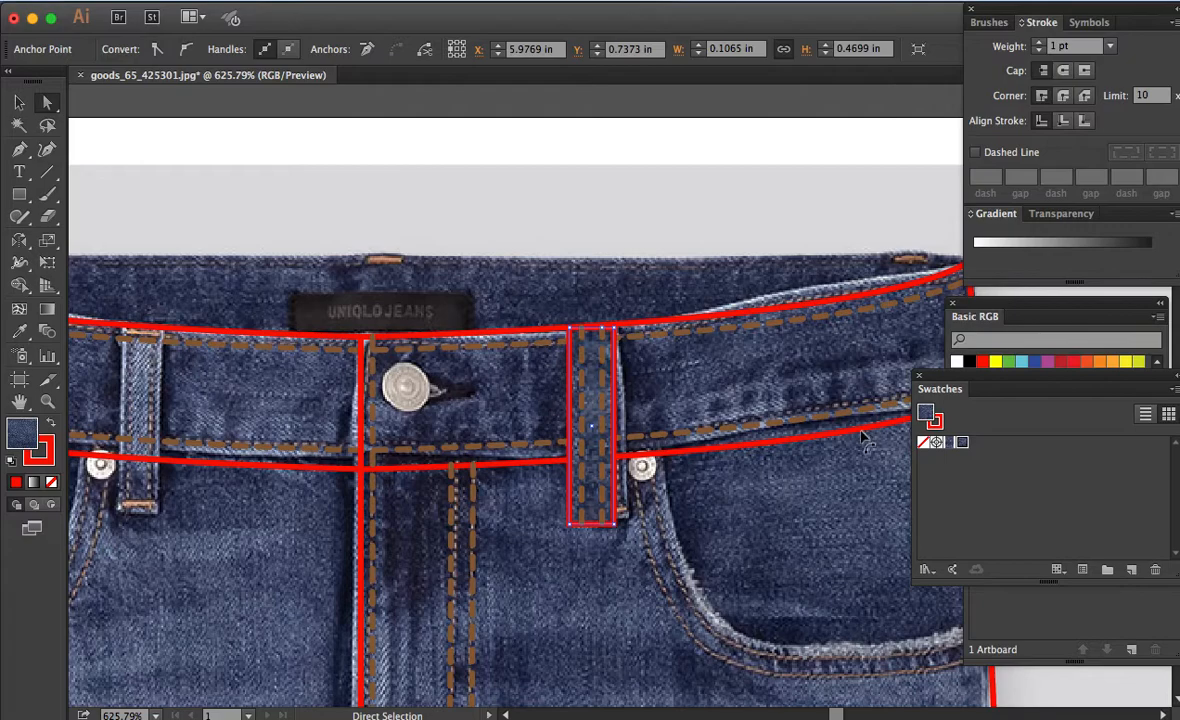
pyautogui.click(743, 207)
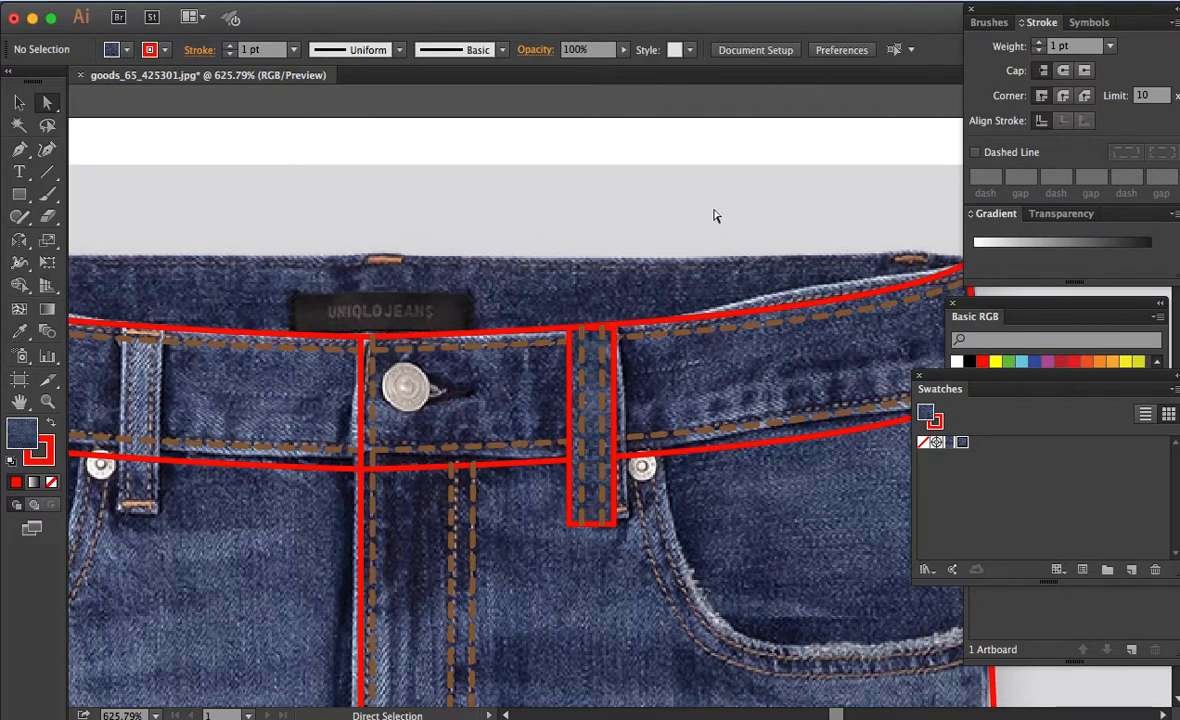
# Step: Select the belt loop's lower and upper bar tacks in outline view and bring both in front of the denim-filled loop
pyautogui.press('v')
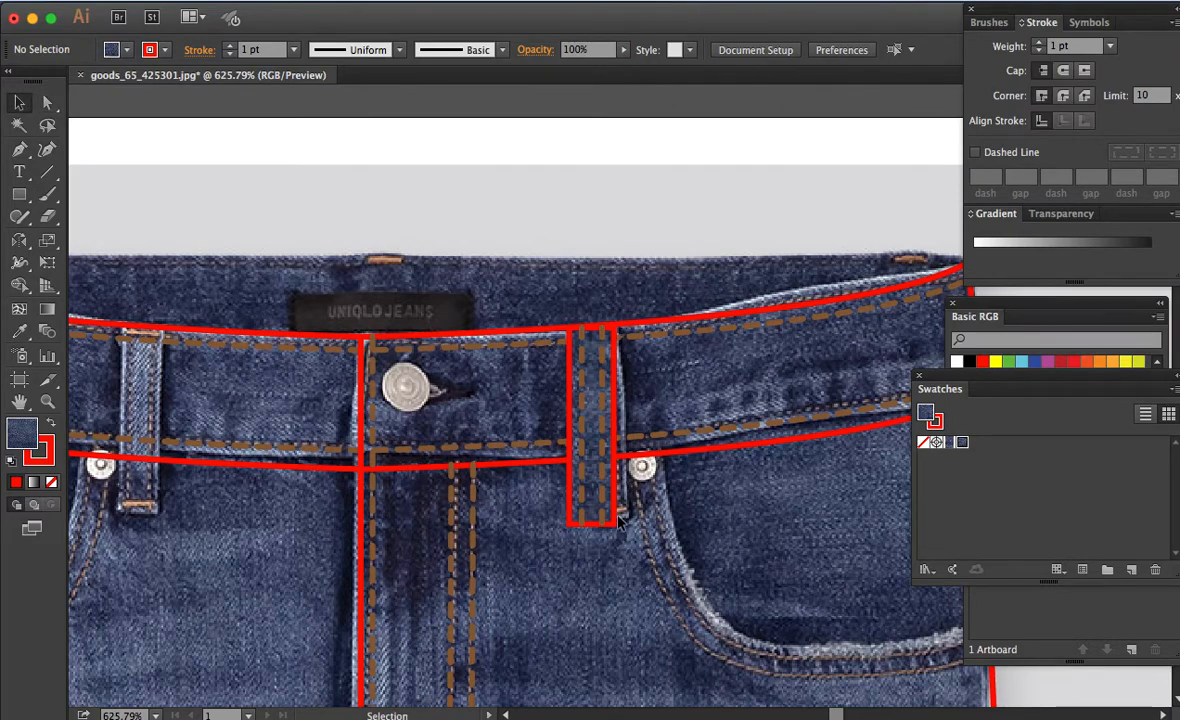
pyautogui.hotkey('ctrl', 'y')
pyautogui.press('a')
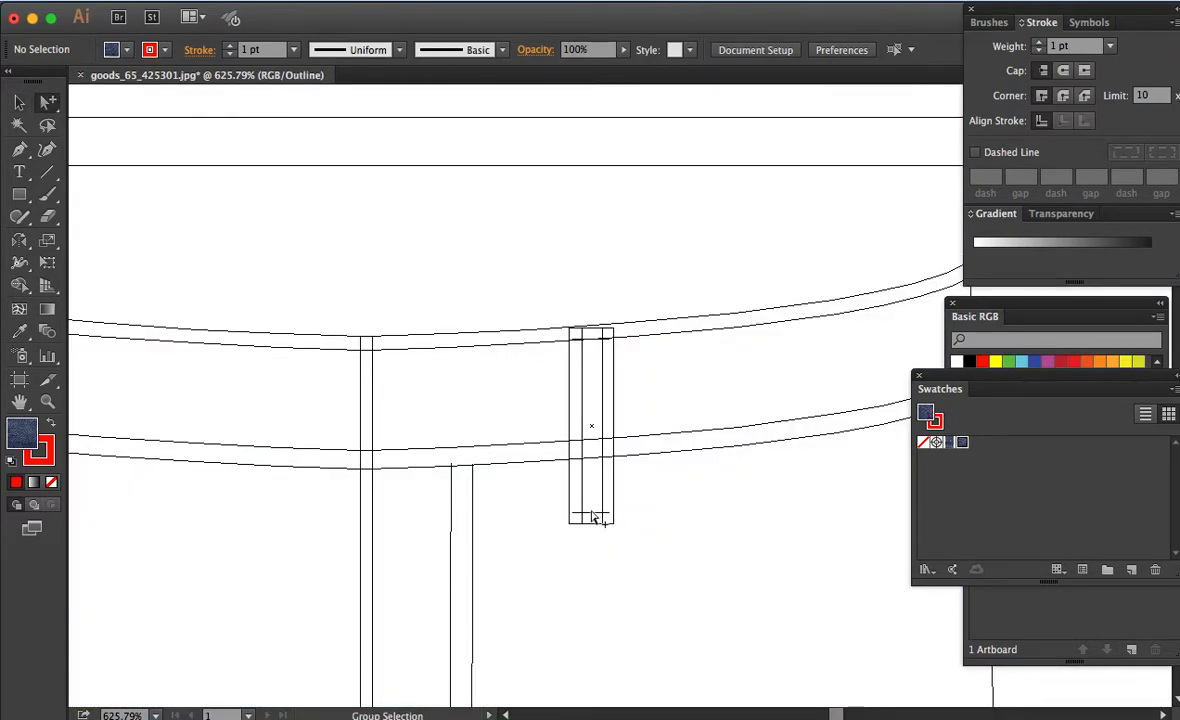
pyautogui.click(595, 515)
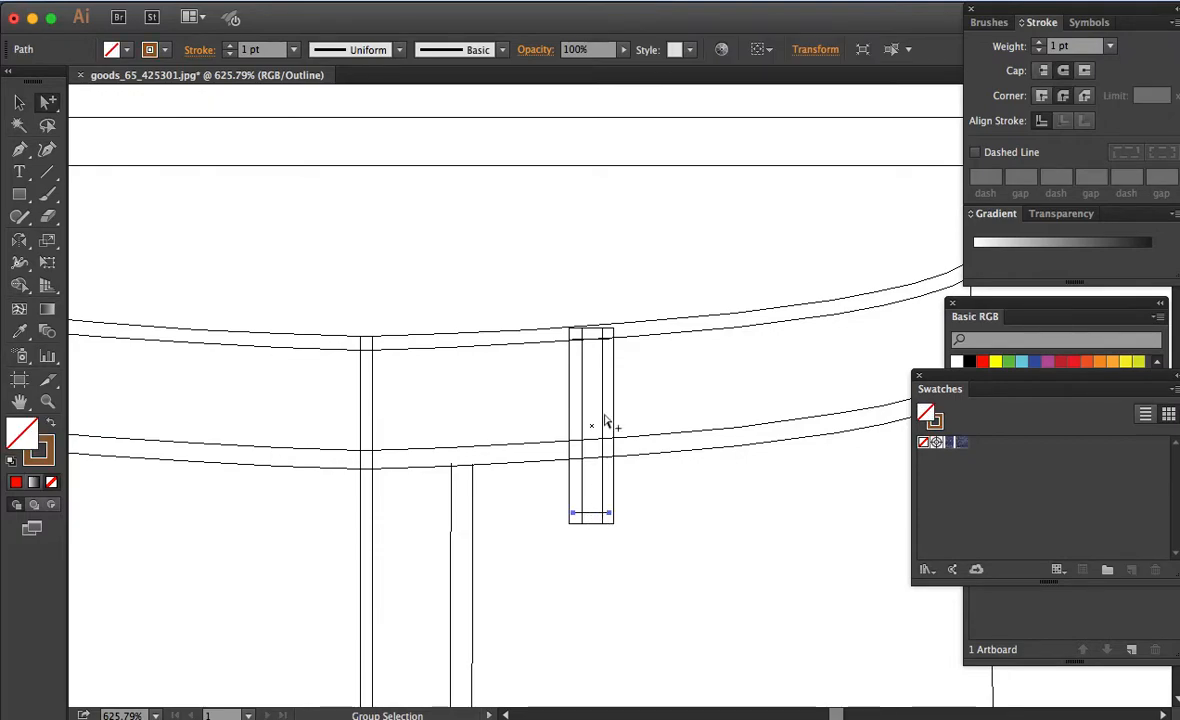
pyautogui.keyDown('shift'); pyautogui.click(591, 340); pyautogui.keyUp('shift')
pyautogui.hotkey('ctrl', 'y')
pyautogui.hotkey('ctrl', 'y')
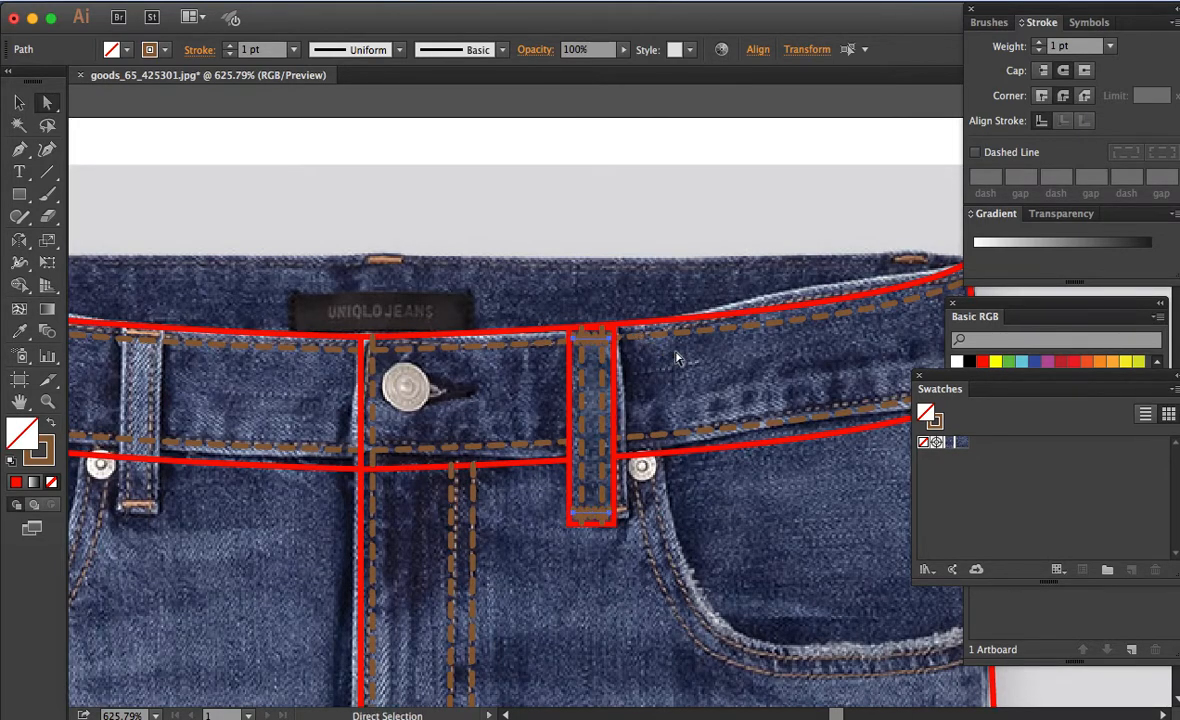
pyautogui.click(635, 350)
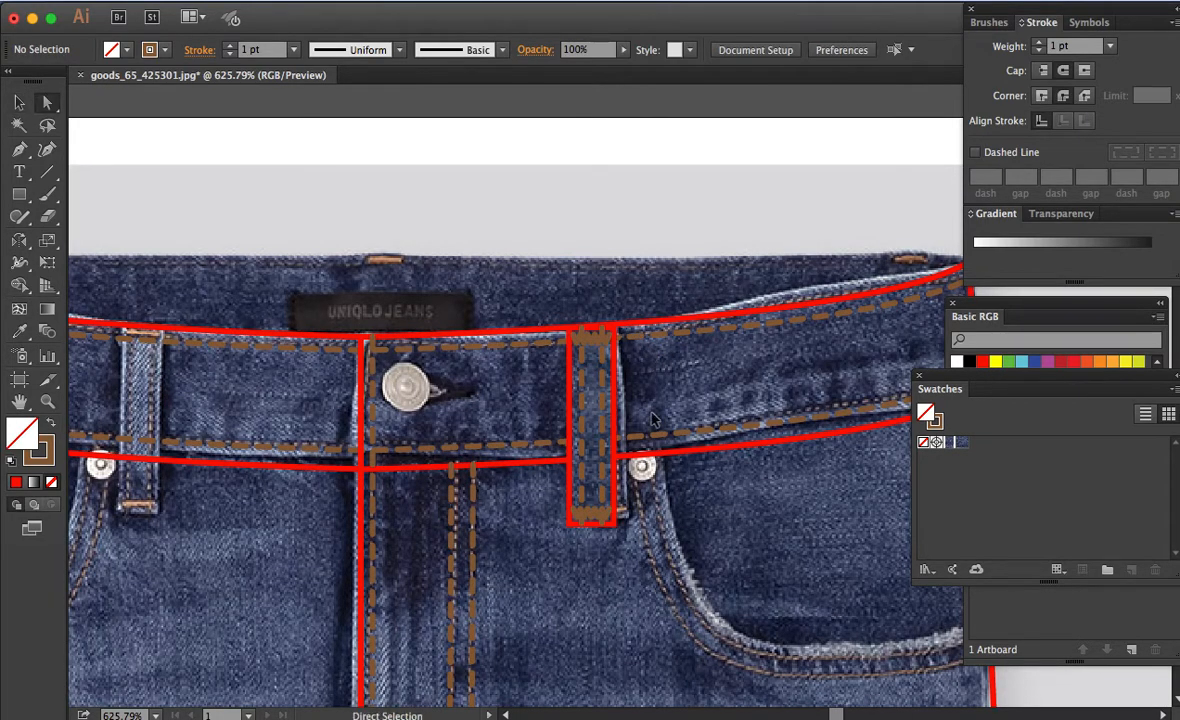
# Step: Trace the curved front pocket opening from the waistband seam to the side seam, using the waistband seam's red 1 pt stroke
pyautogui.hotkey('ctrl', '-')
pyautogui.hscroll(-5, 660, 440)
pyautogui.scroll(1, 660, 440)
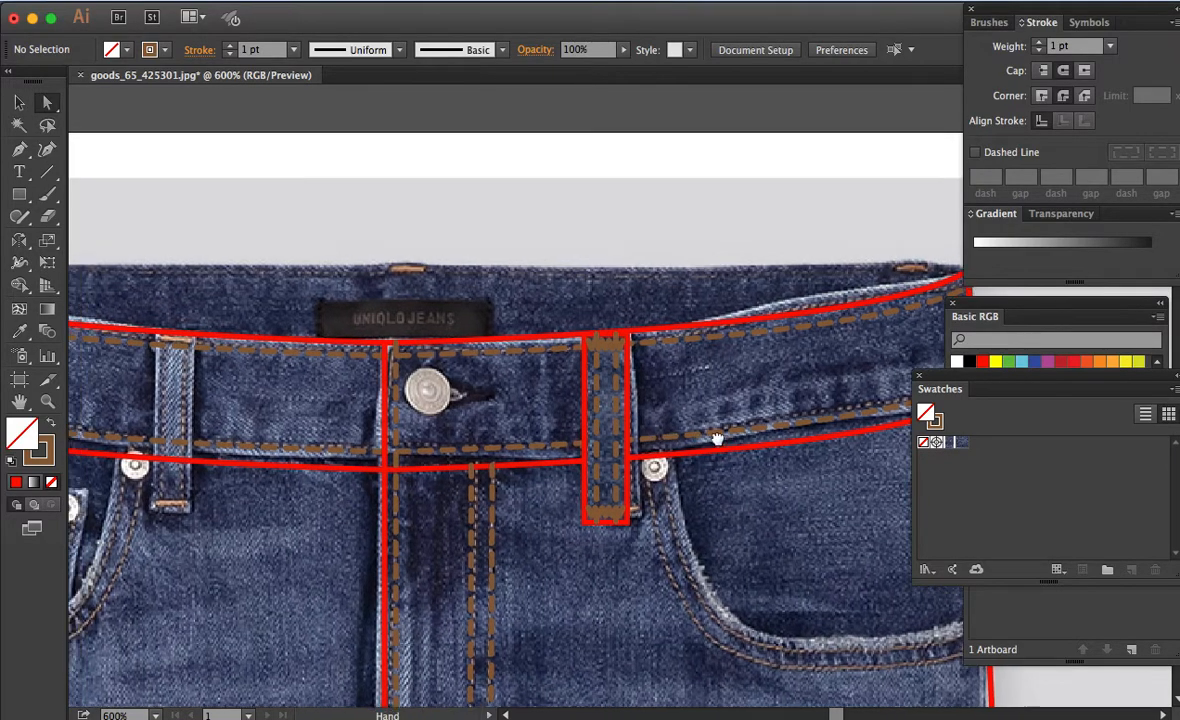
pyautogui.hscroll(12, 563, 453)
pyautogui.scroll(-4, 563, 453)
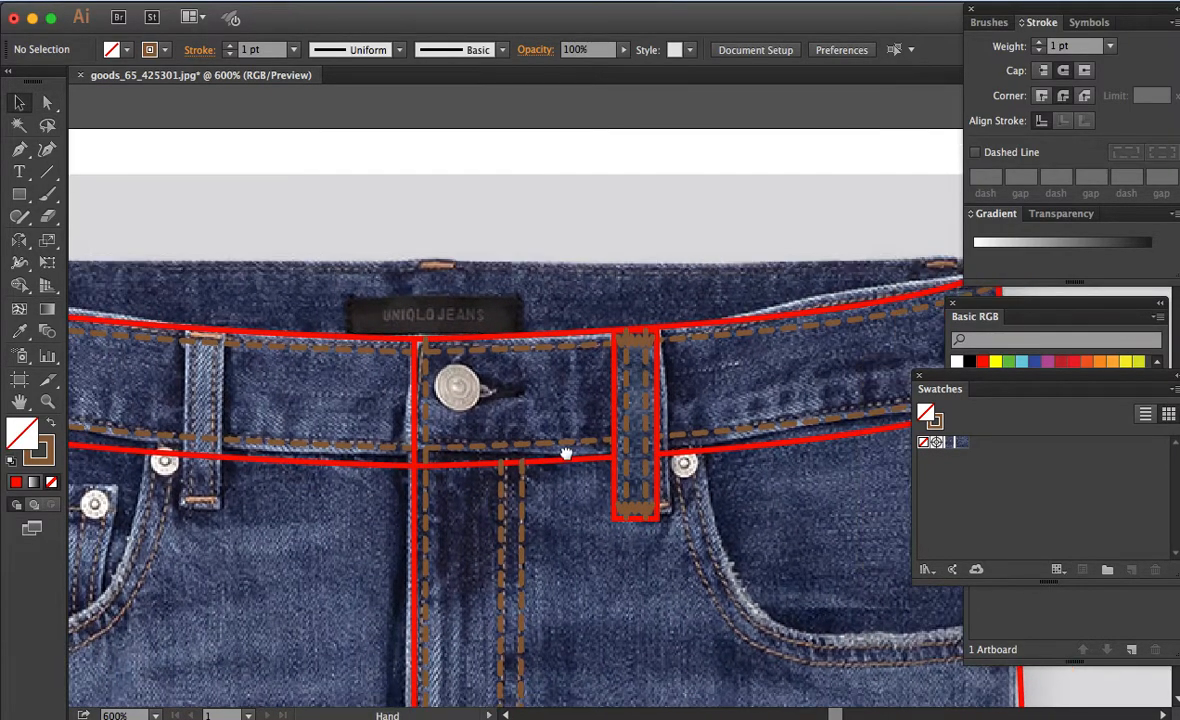
pyautogui.press('p')
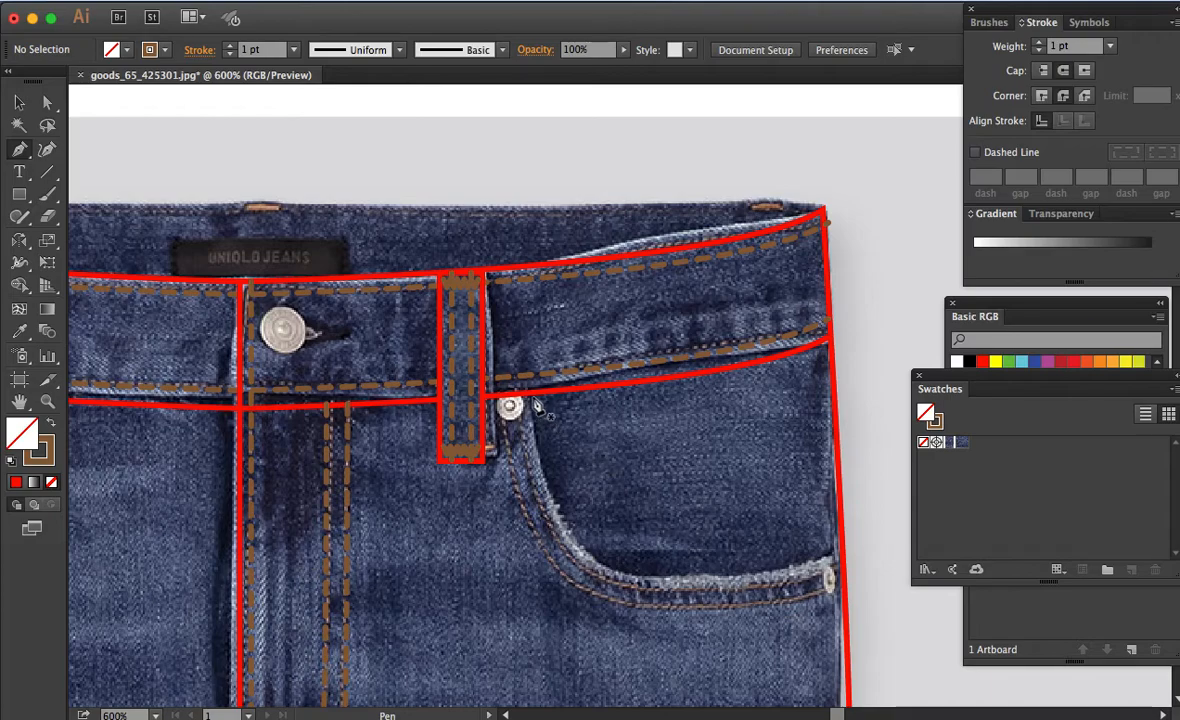
pyautogui.click(530, 393)
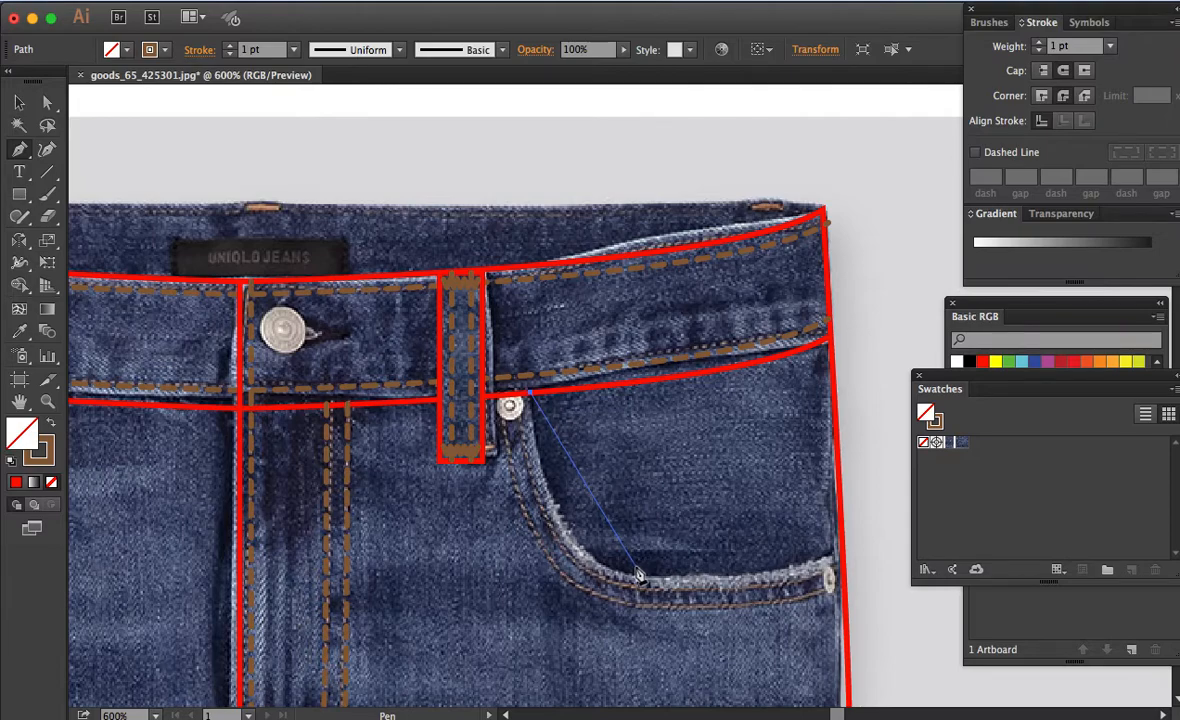
pyautogui.press('i')
pyautogui.click(604, 379)
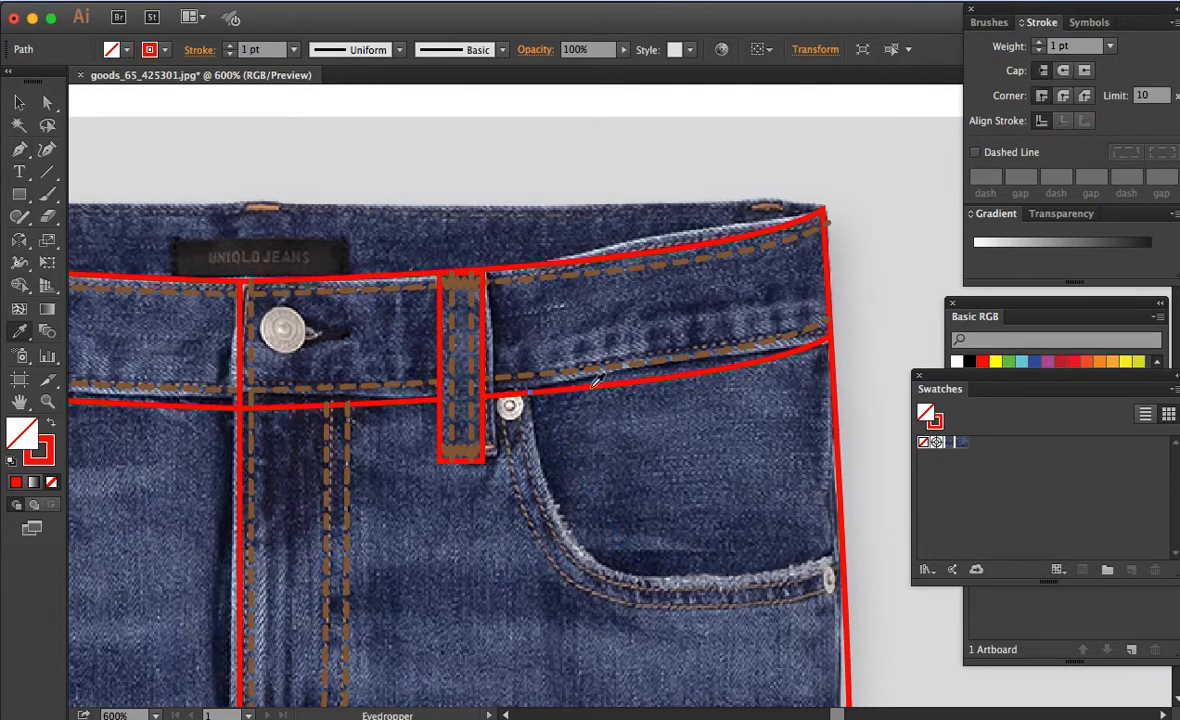
pyautogui.press('p')
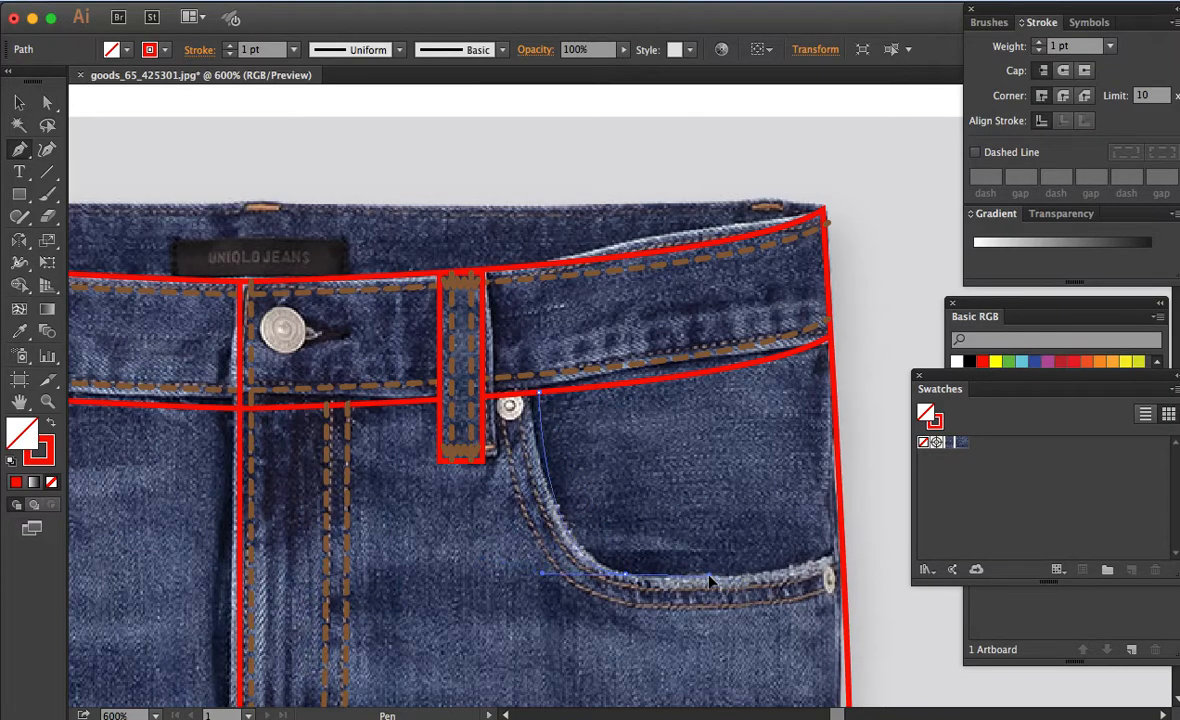
pyautogui.moveTo(690, 576); pyautogui.dragTo(842, 574)
pyautogui.click(843, 564)
pyautogui.press('a')
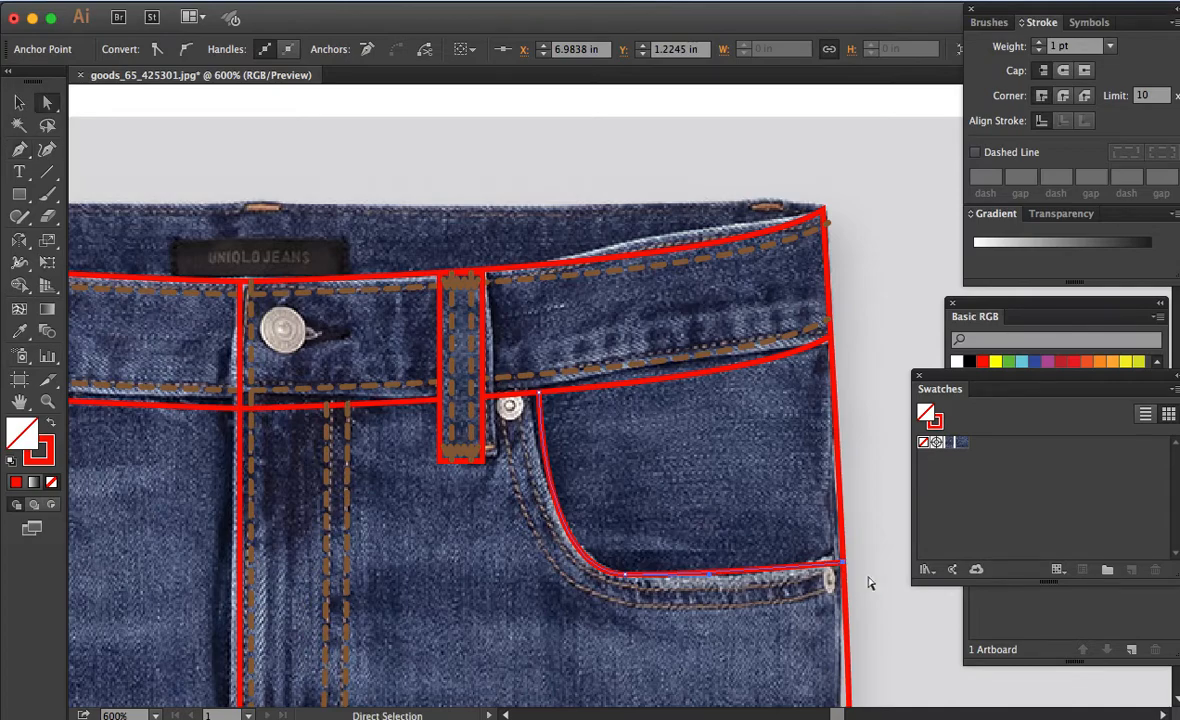
pyautogui.click(690, 540)
# Step: Offset the pocket opening path by -0.04 in with miter joins and a miter limit of 4
pyautogui.press('alt')
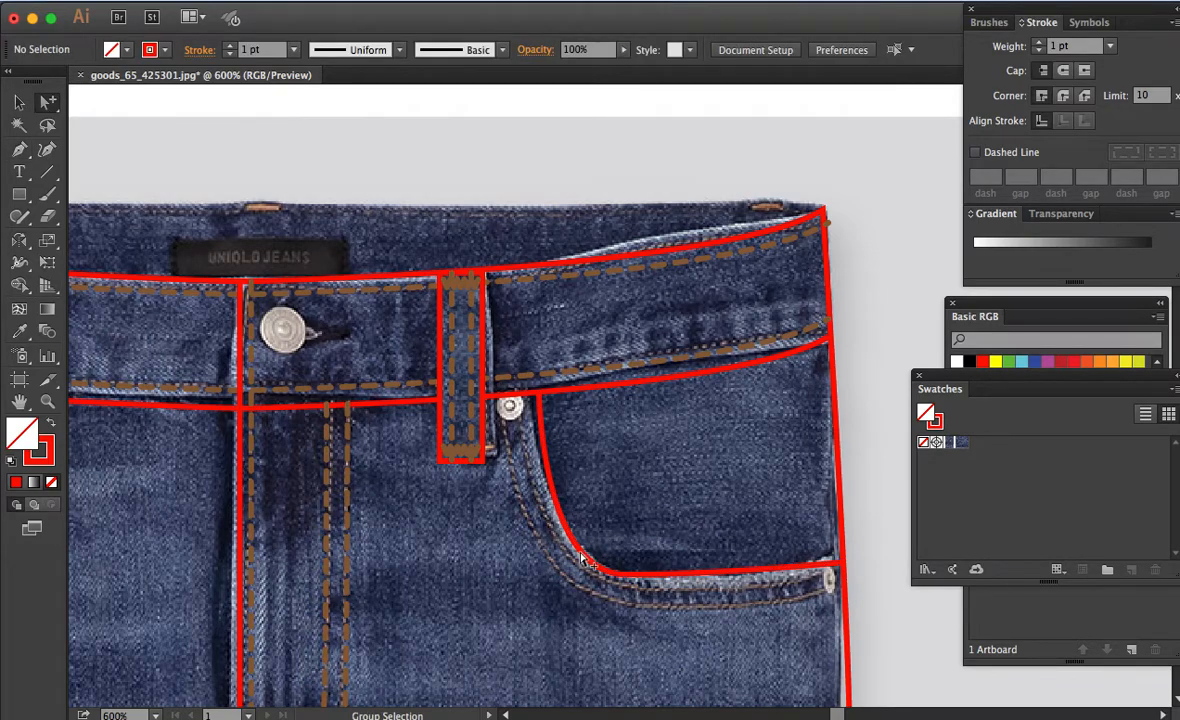
pyautogui.moveTo(578, 563); pyautogui.dragTo(573, 565)
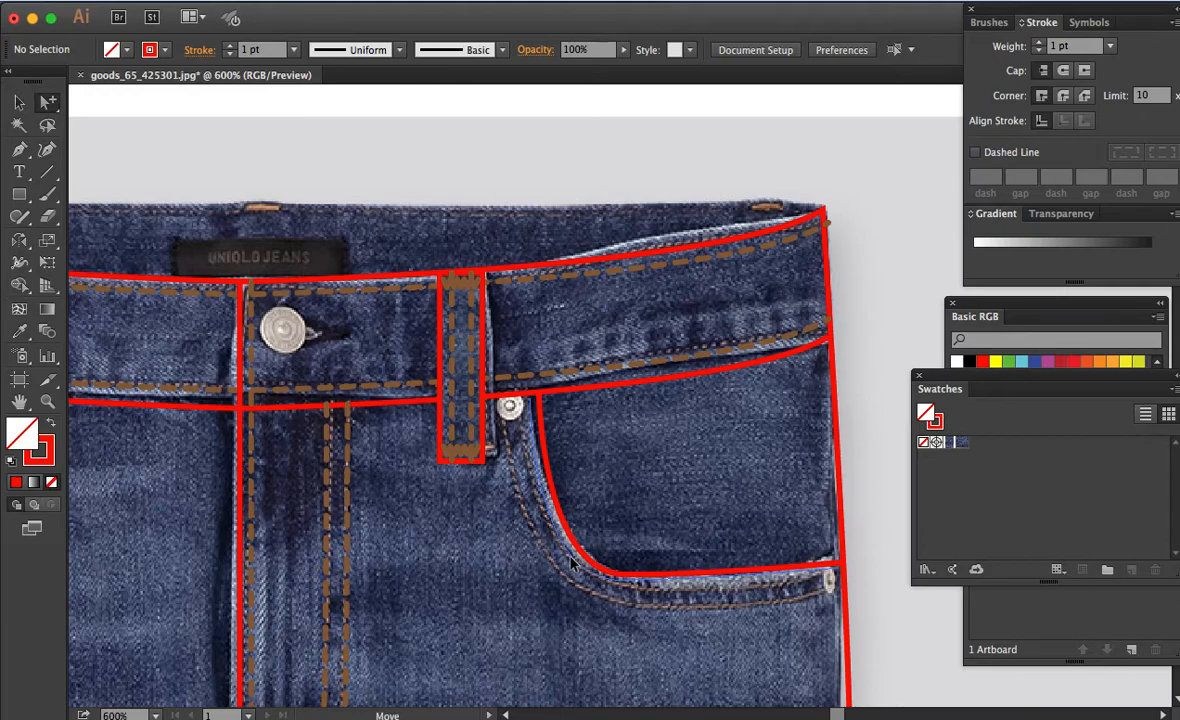
pyautogui.click(573, 565)
pyautogui.moveTo(573, 565); pyautogui.dragTo(613, 570)
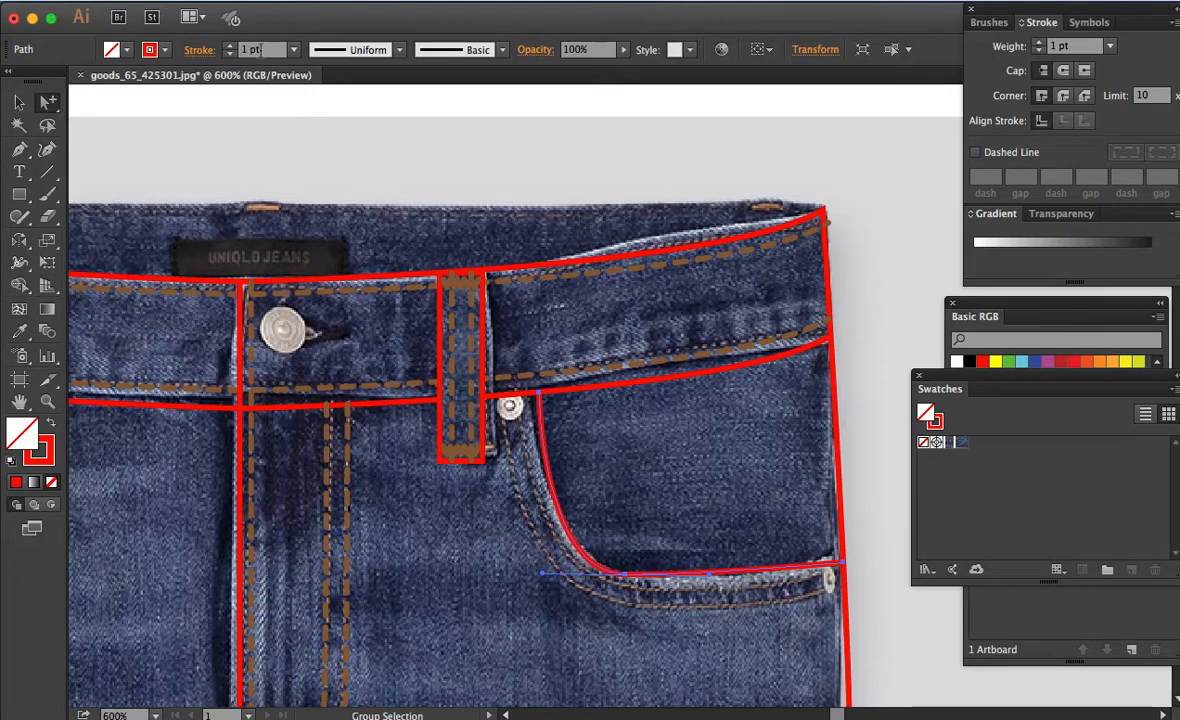
pyautogui.click(192, 8)
pyautogui.moveTo(255, 8)
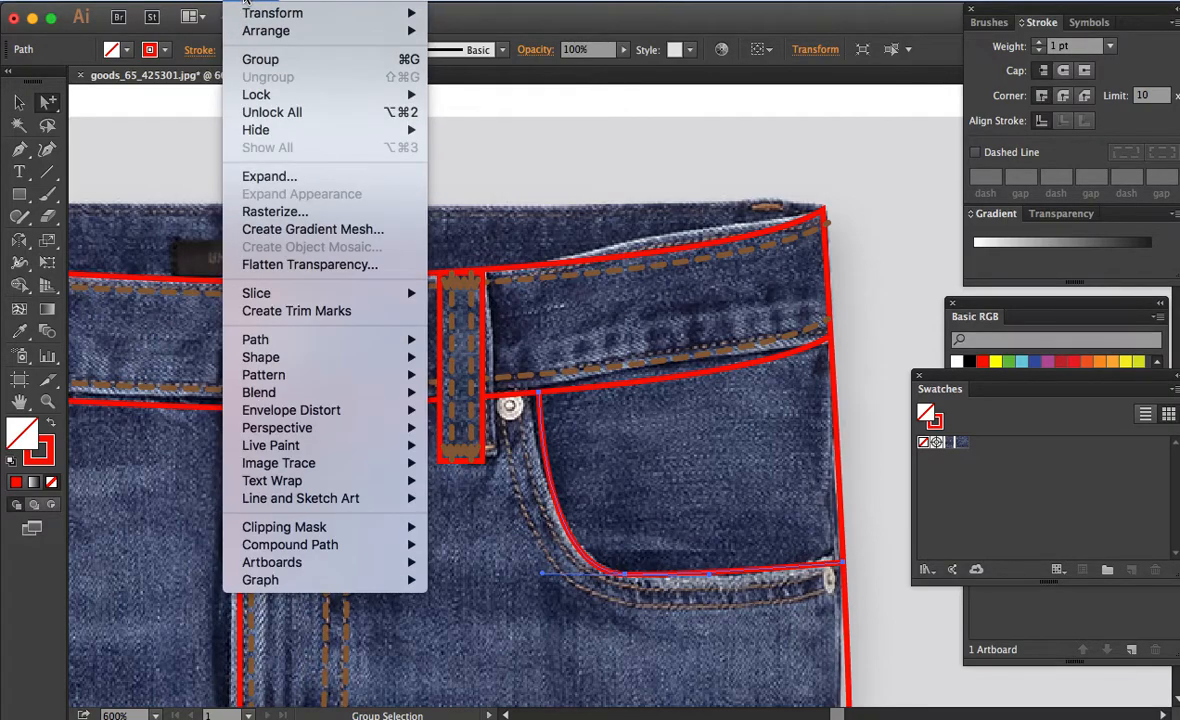
pyautogui.moveTo(365, 341)
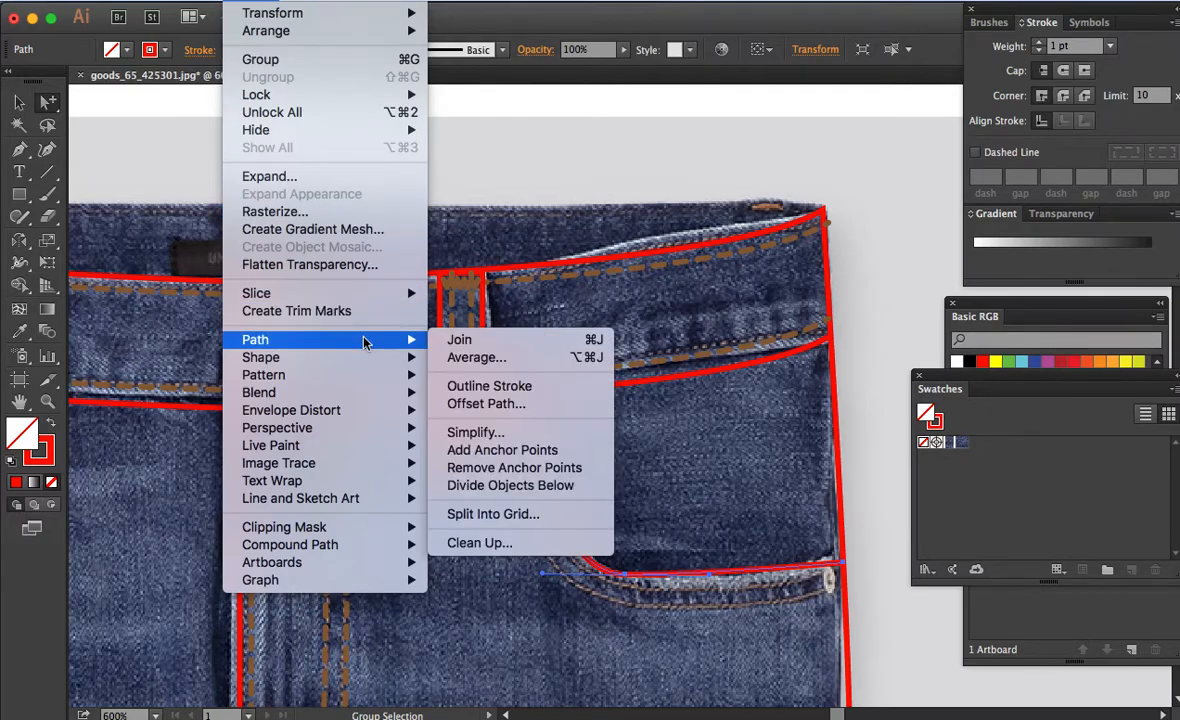
pyautogui.click(521, 403)
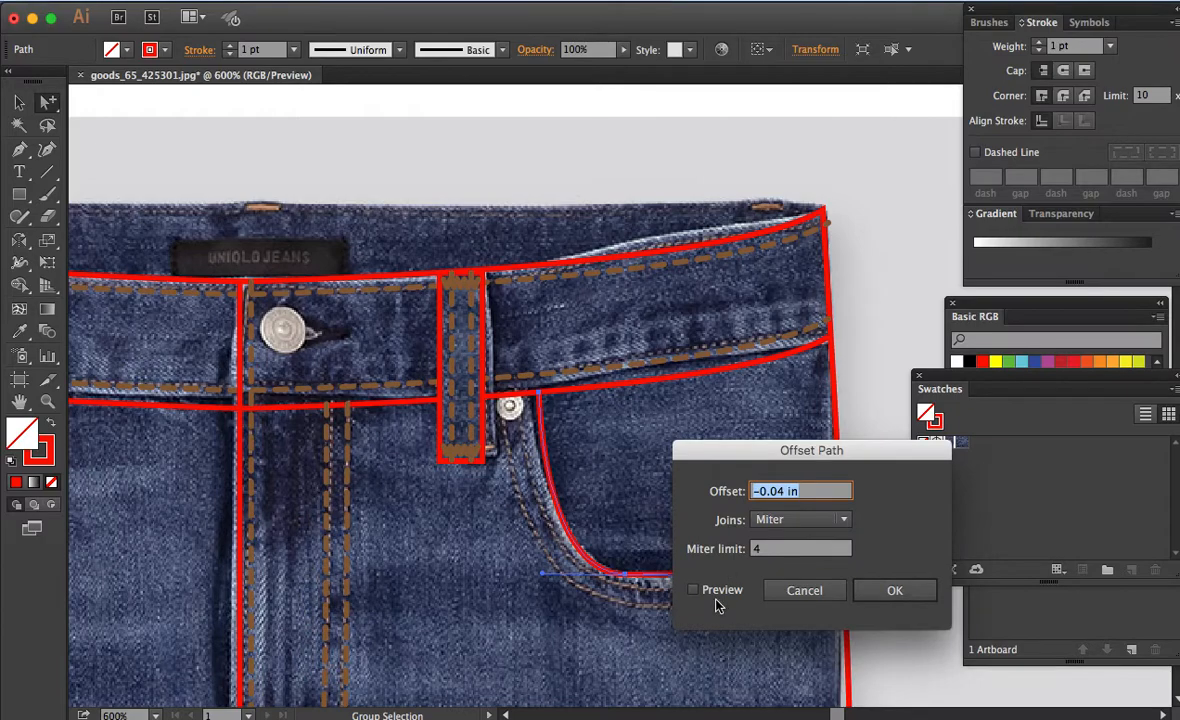
pyautogui.click(727, 588)
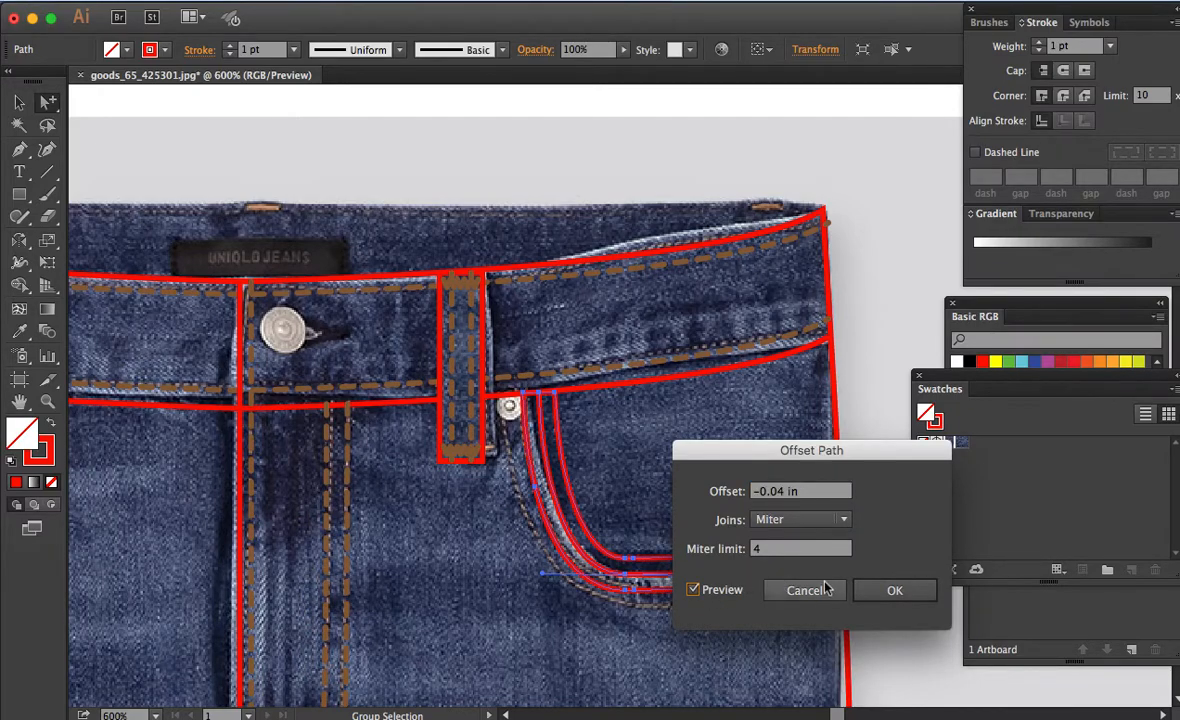
pyautogui.click(895, 593)
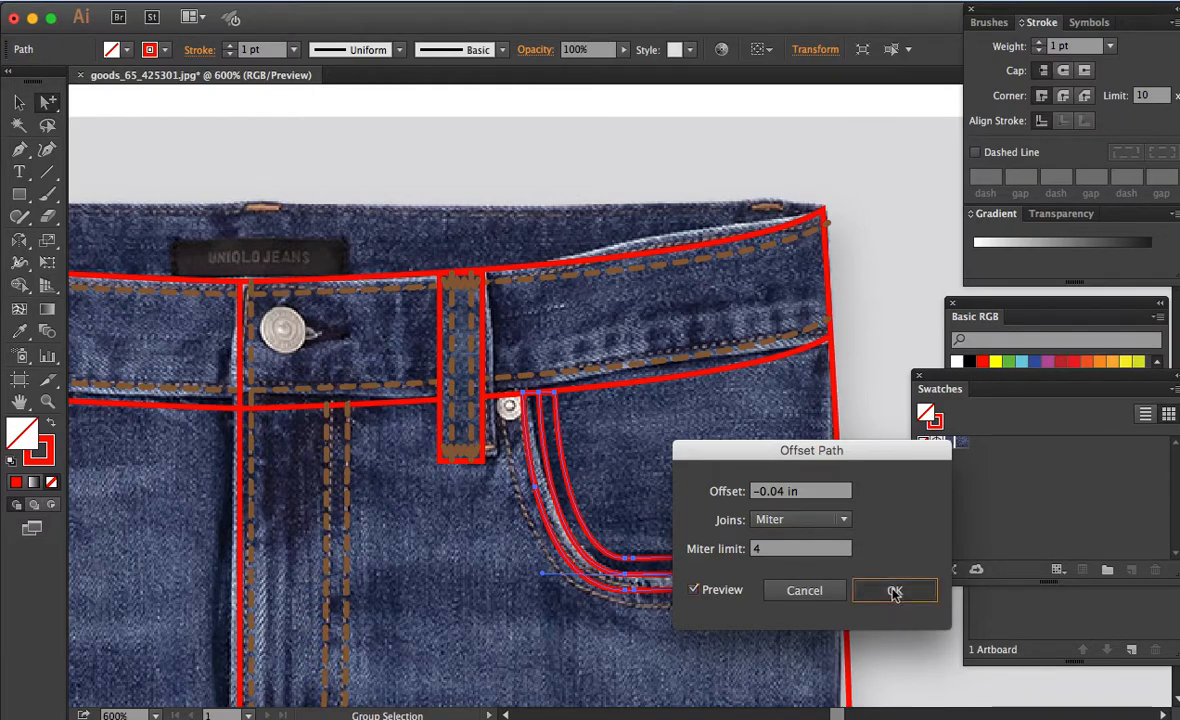
pyautogui.press('a')
pyautogui.click(854, 558)
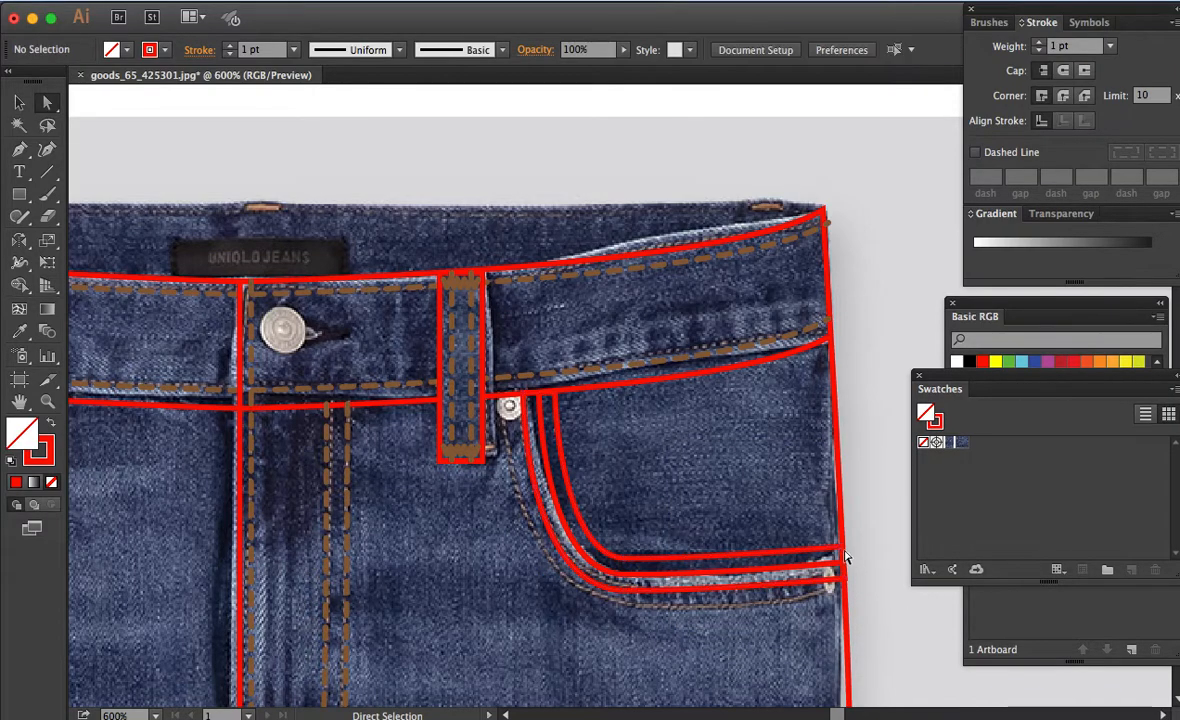
pyautogui.click(841, 557)
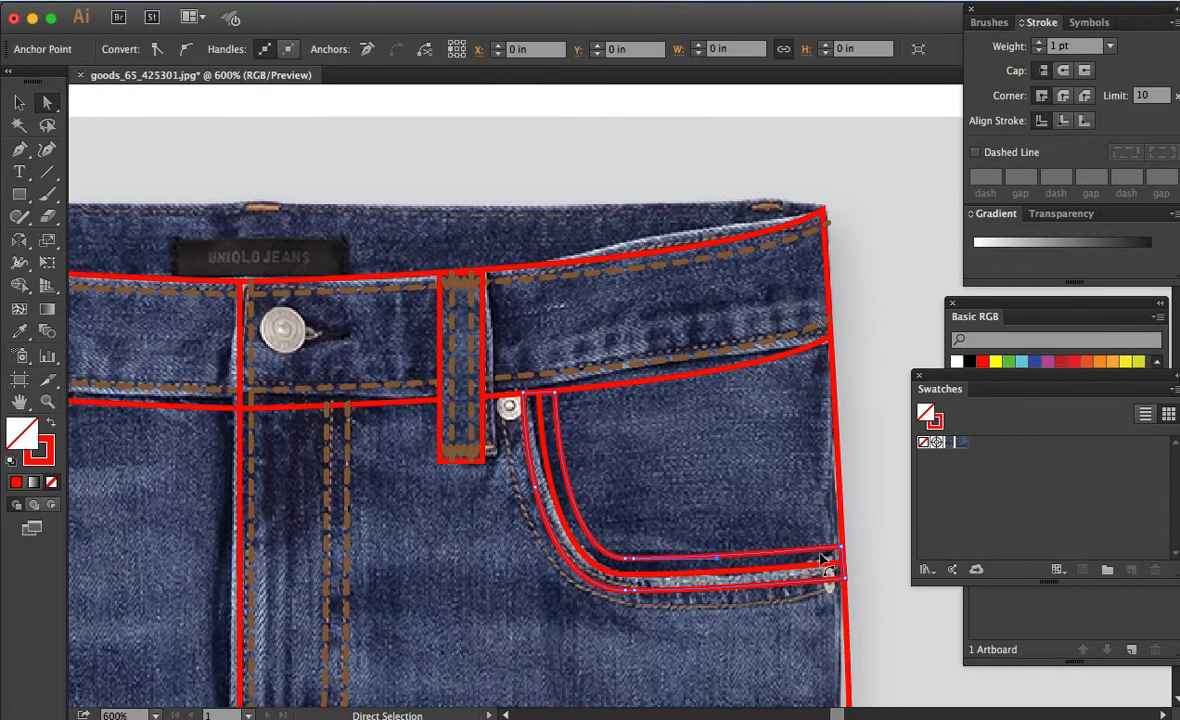
pyautogui.keyDown('alt'); pyautogui.click(798, 576); pyautogui.keyUp('alt')
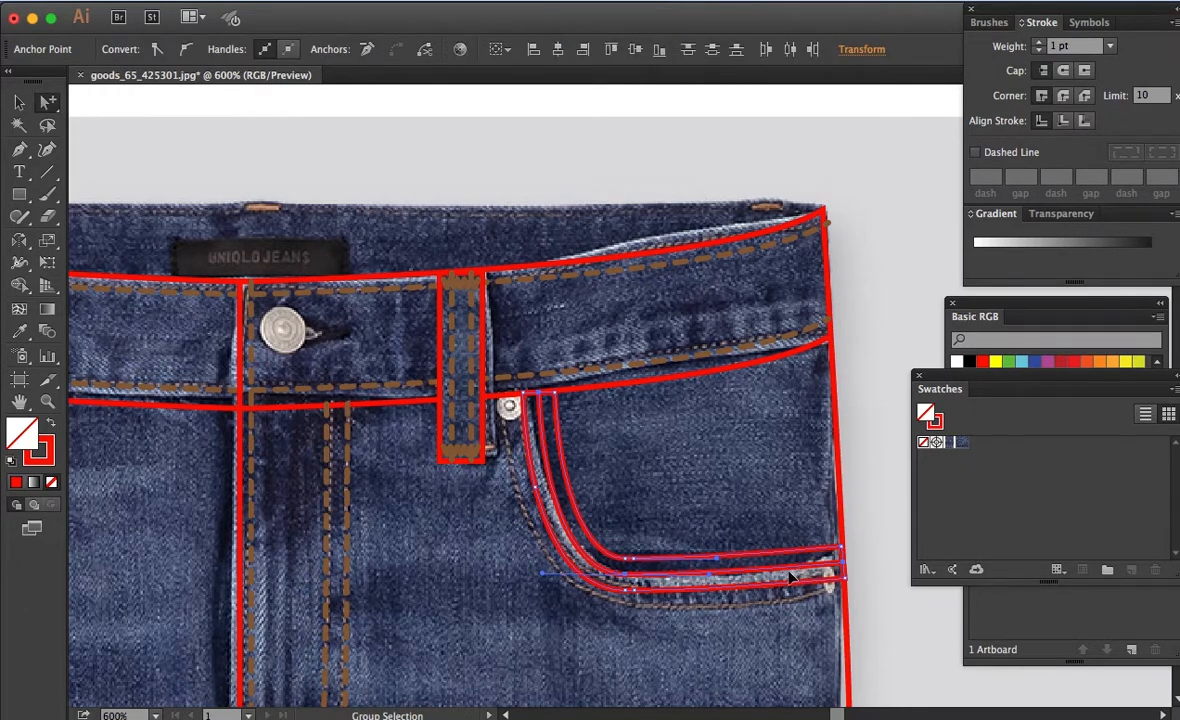
pyautogui.moveTo(784, 583); pyautogui.dragTo(752, 565)
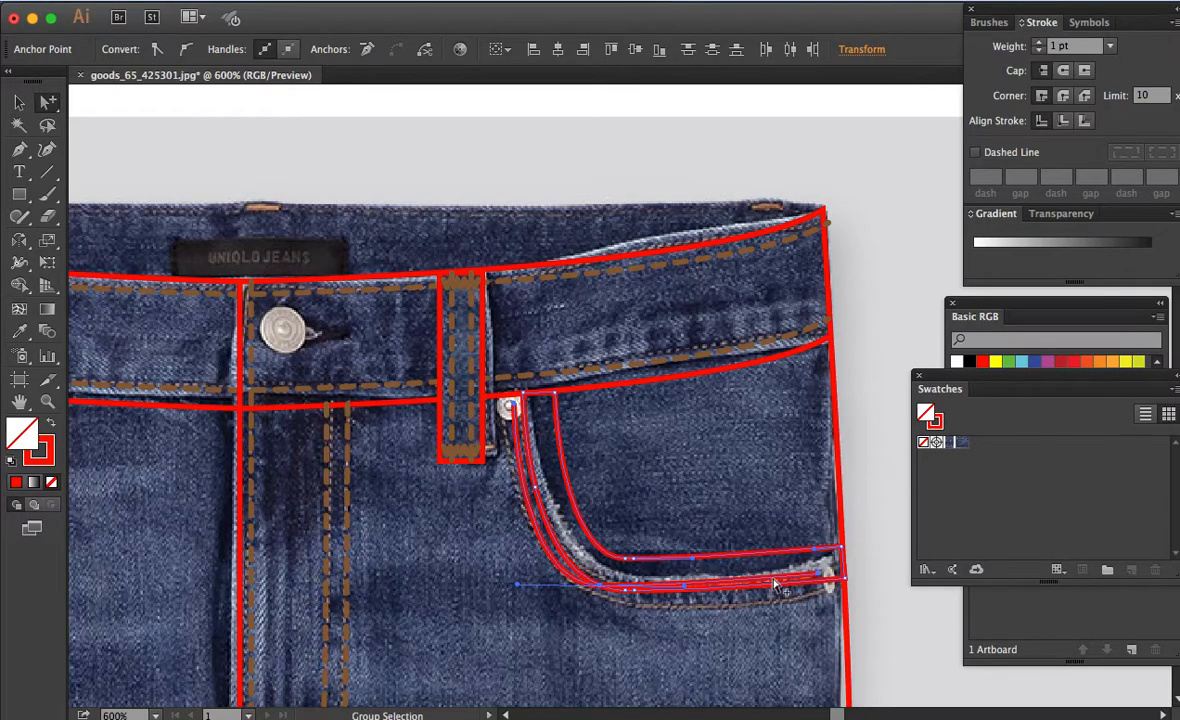
pyautogui.press('v')
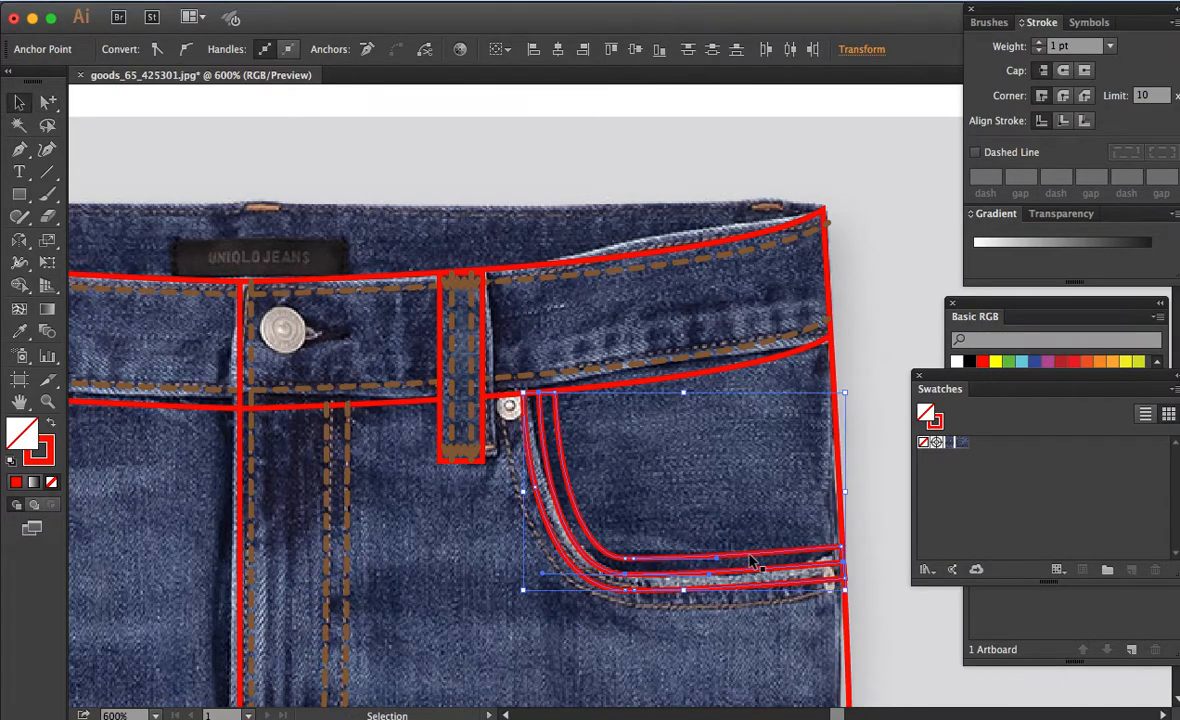
pyautogui.click(728, 576)
pyautogui.moveTo(729, 569); pyautogui.dragTo(729, 568)
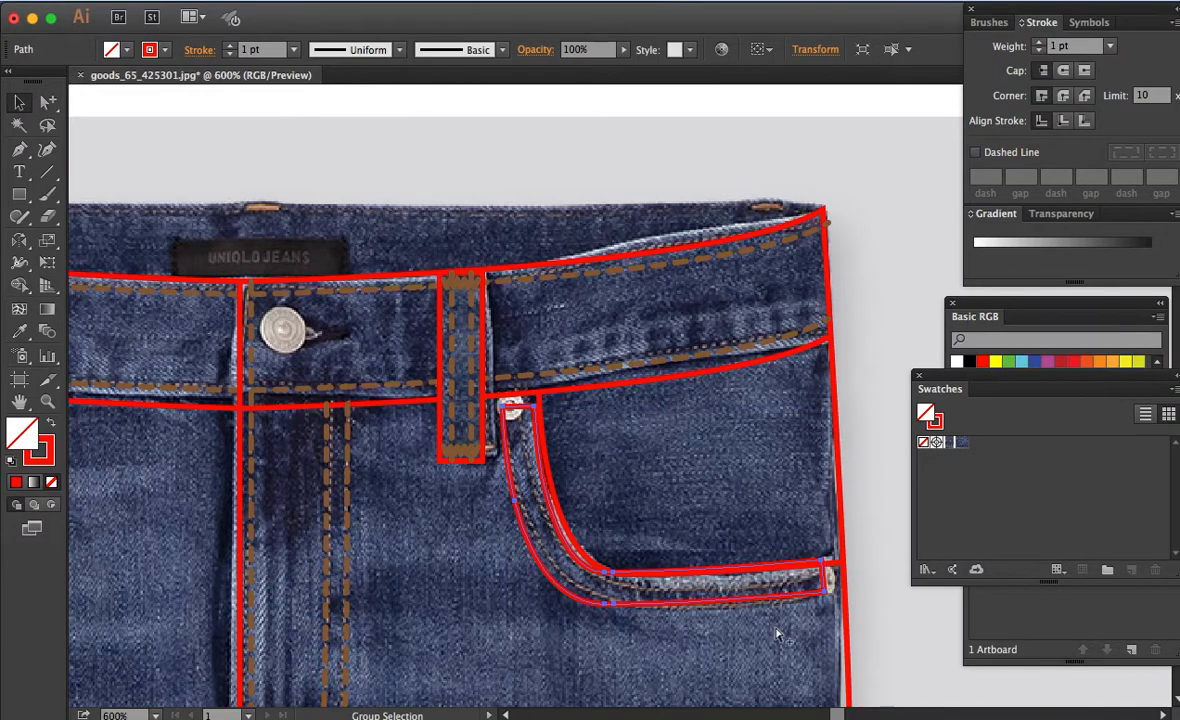
pyautogui.press('super+z')
pyautogui.press('a')
pyautogui.click(728, 550)
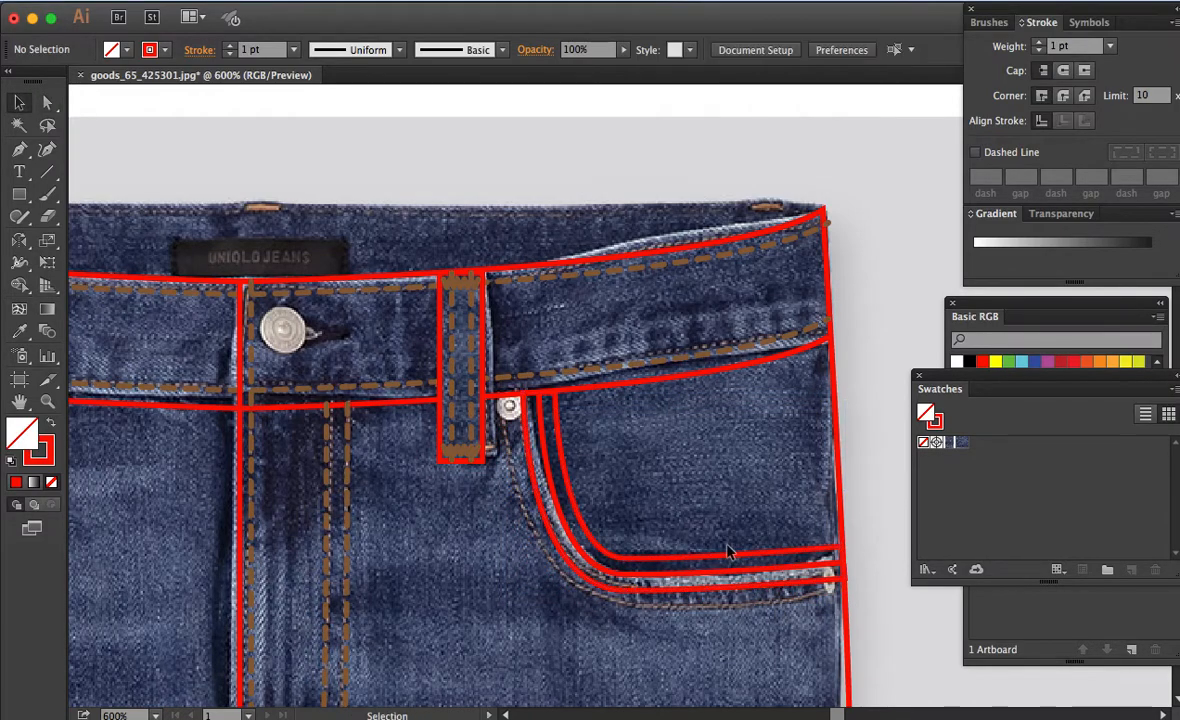
# Step: Move the pocket opening line and its offset outline onto the photographed pocket edge, and stretch them to the side and waistband seams
pyautogui.press('v')
pyautogui.click(728, 553)
pyautogui.moveTo(718, 564); pyautogui.dragTo(703, 570)
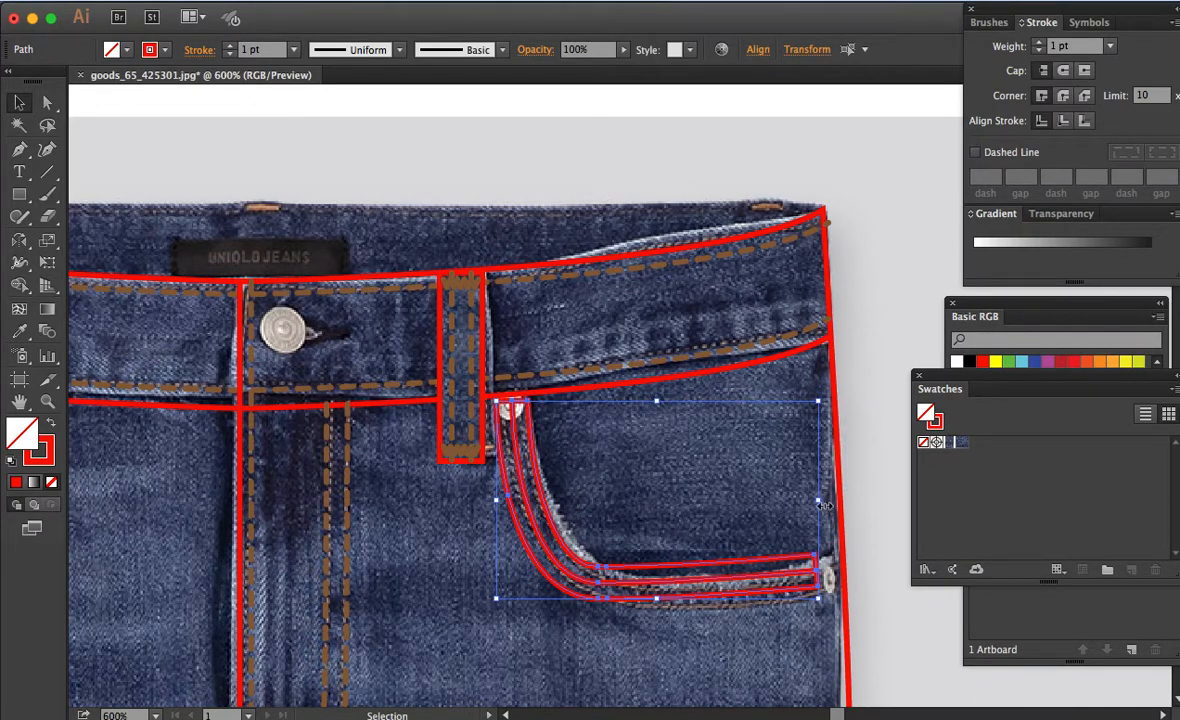
pyautogui.moveTo(819, 500); pyautogui.dragTo(848, 500)
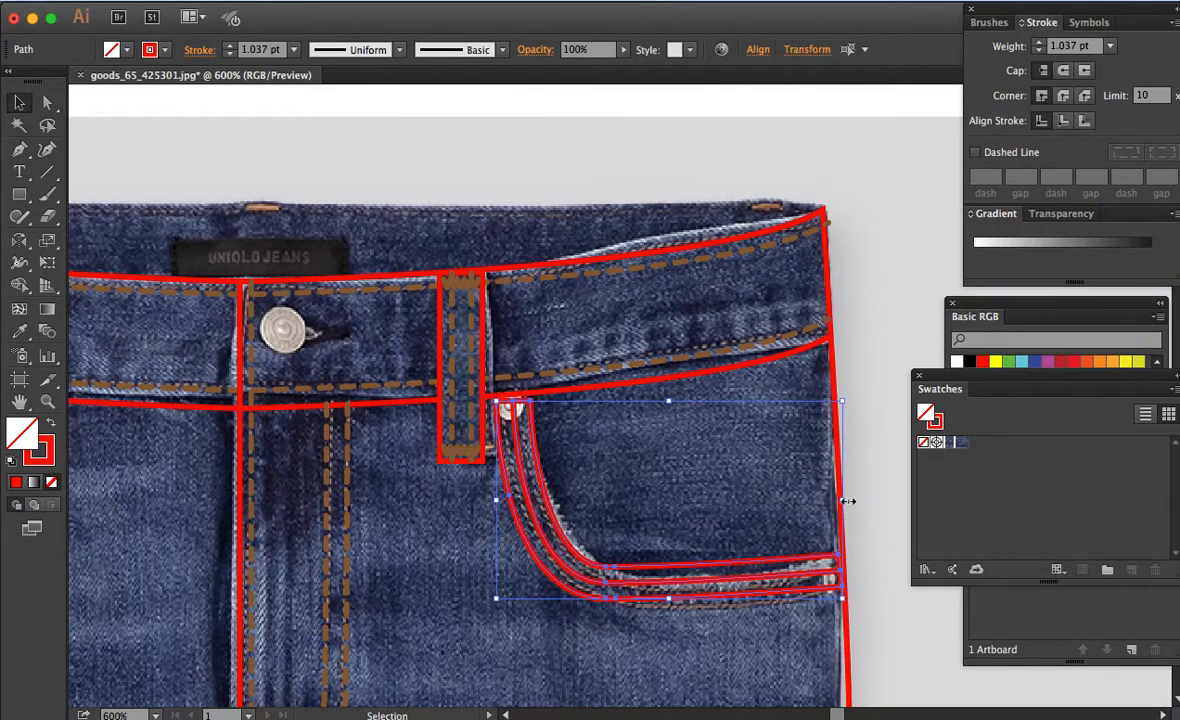
pyautogui.moveTo(671, 401); pyautogui.dragTo(671, 396)
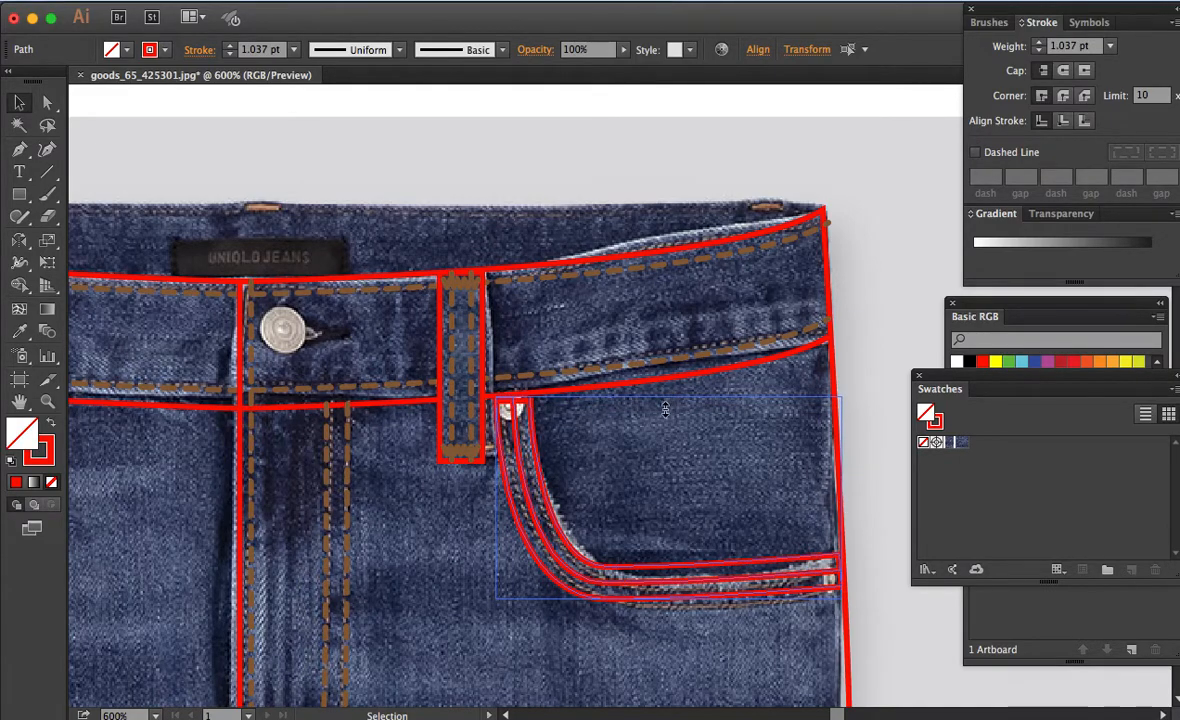
# Step: Cut the pocket's offset outline at its corner anchors and remove the short closing segments, leaving separate open curves
pyautogui.click(557, 416)
pyautogui.press('a')
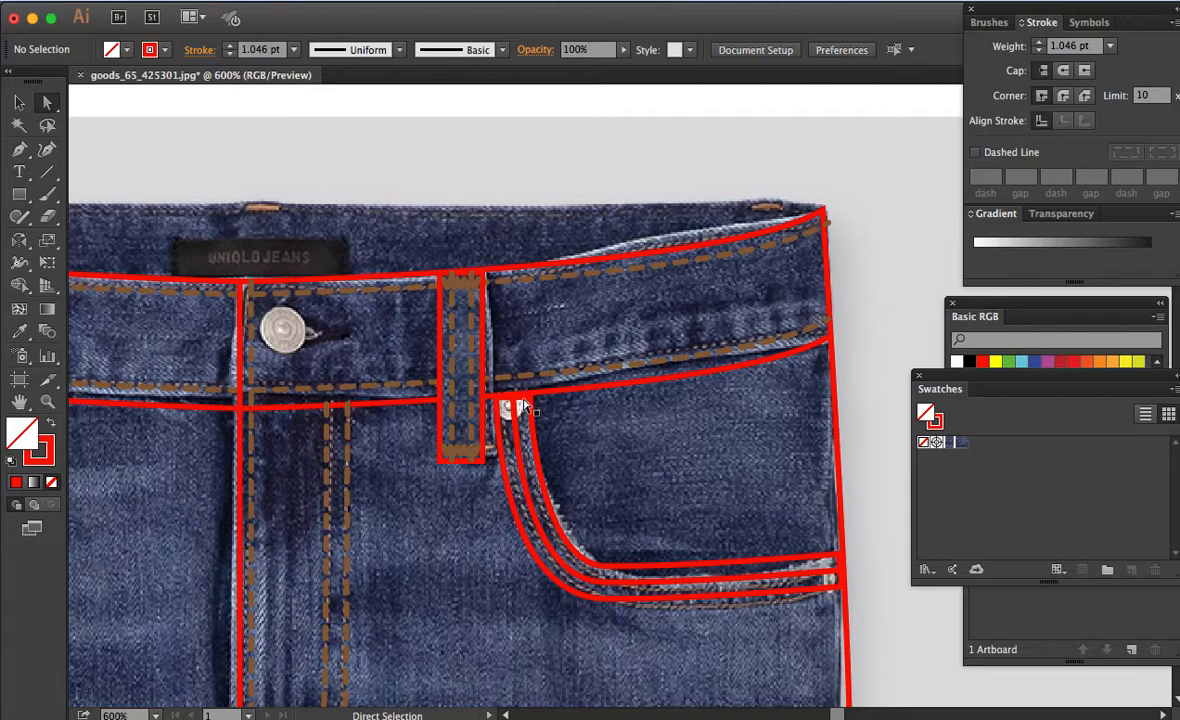
pyautogui.click(533, 405)
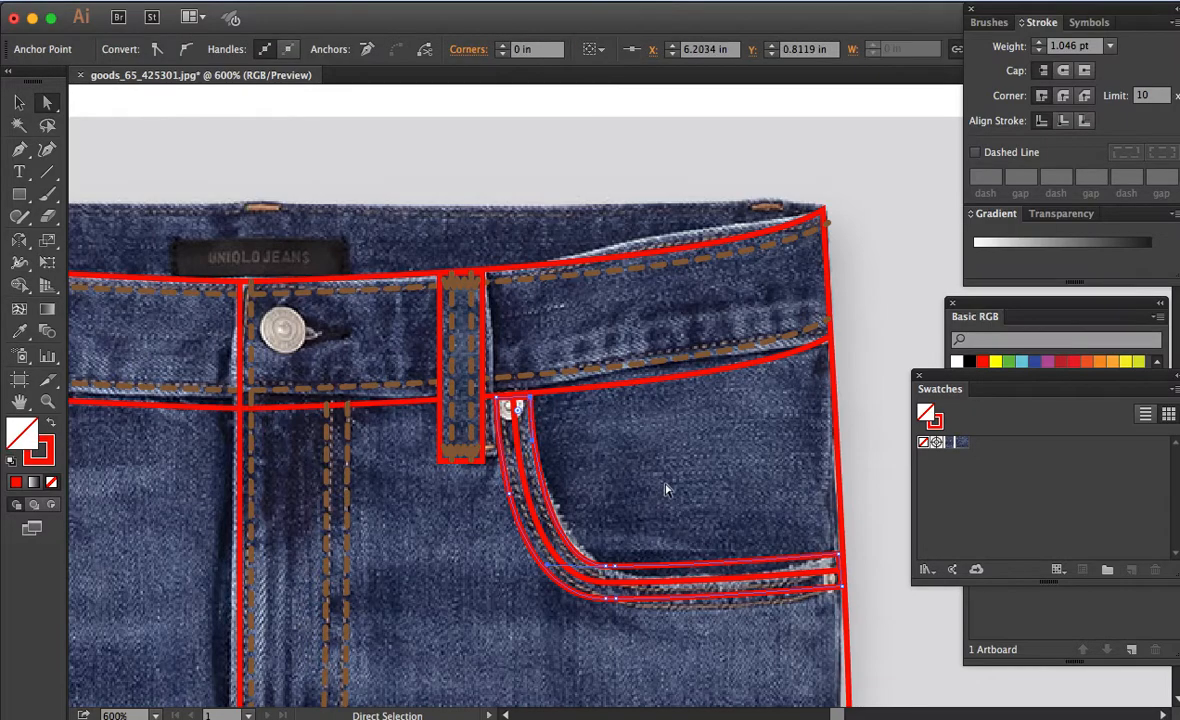
pyautogui.keyDown('shift'); pyautogui.click(838, 560); pyautogui.keyUp('shift')
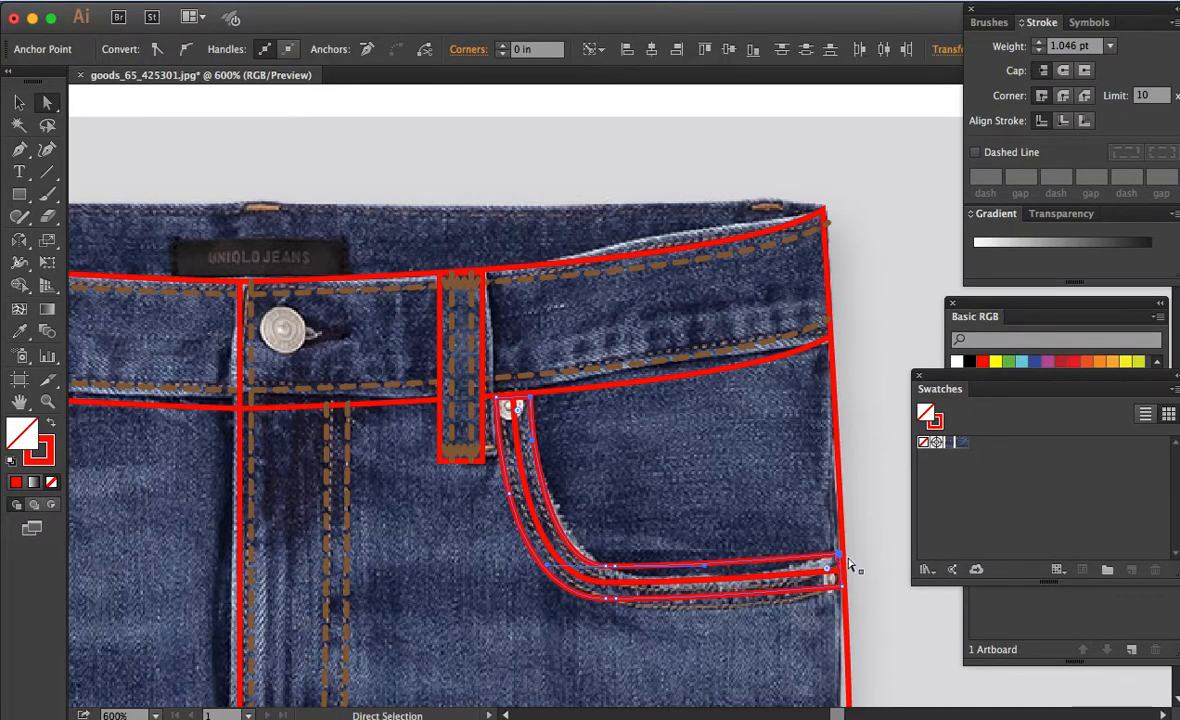
pyautogui.click(427, 52)
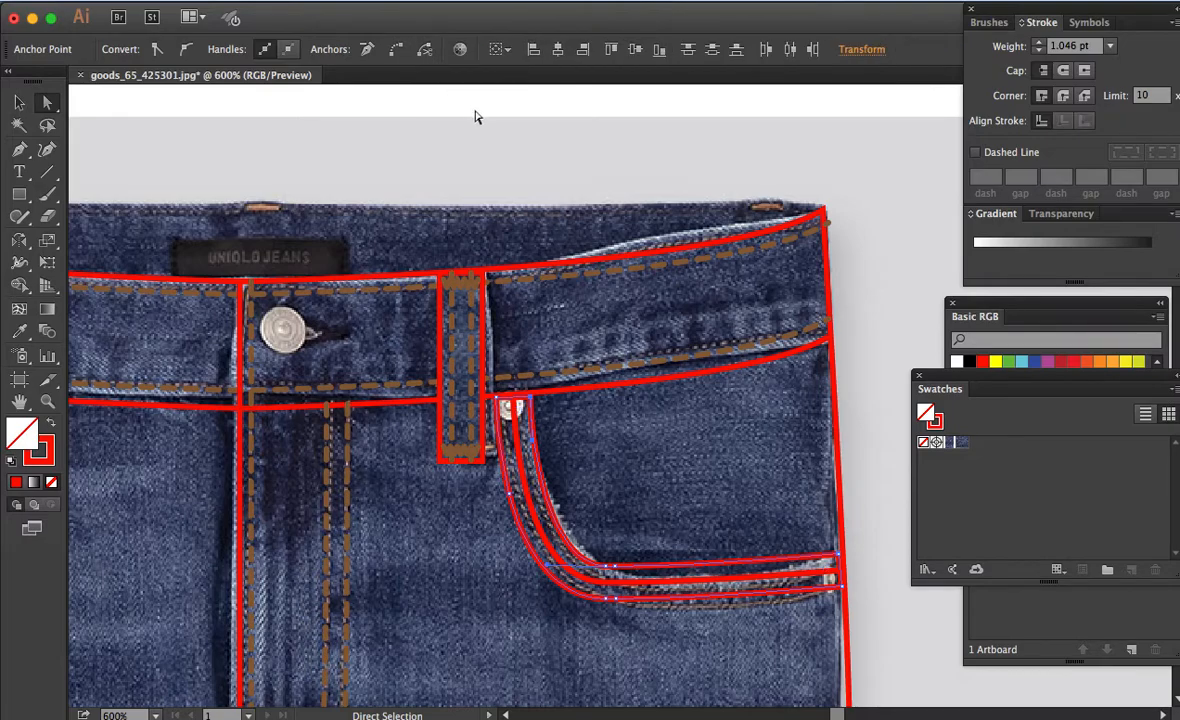
pyautogui.click(540, 408)
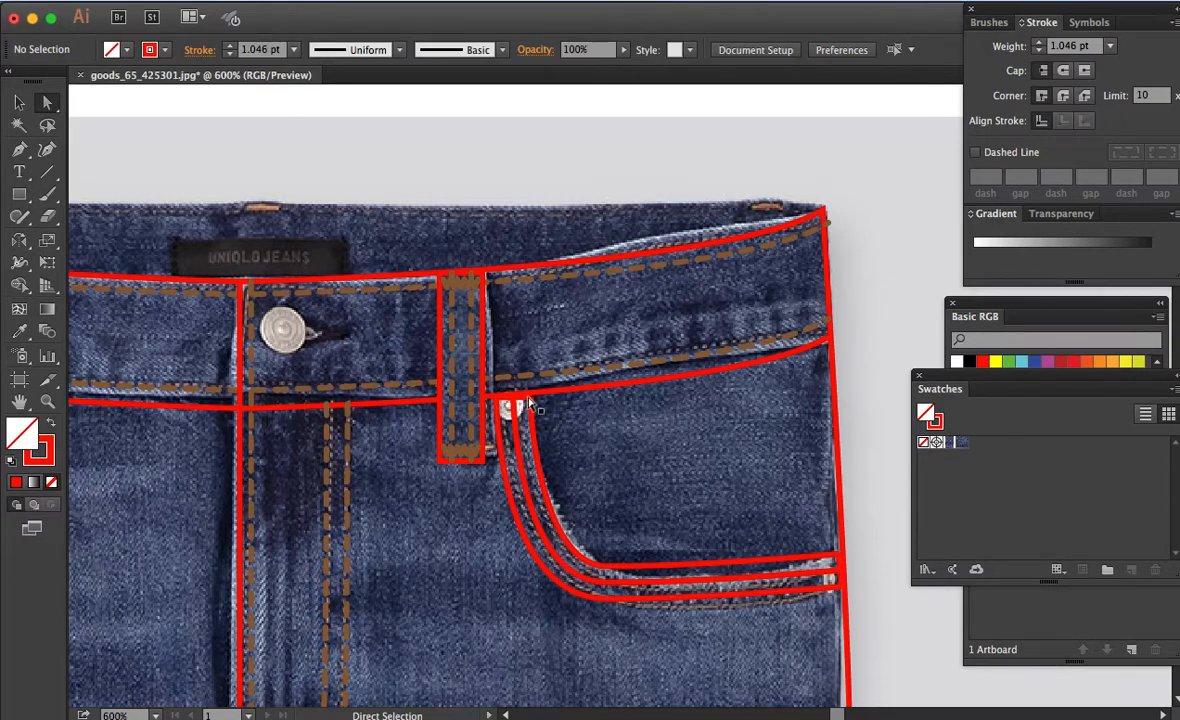
pyautogui.click(528, 402)
pyautogui.click(530, 399)
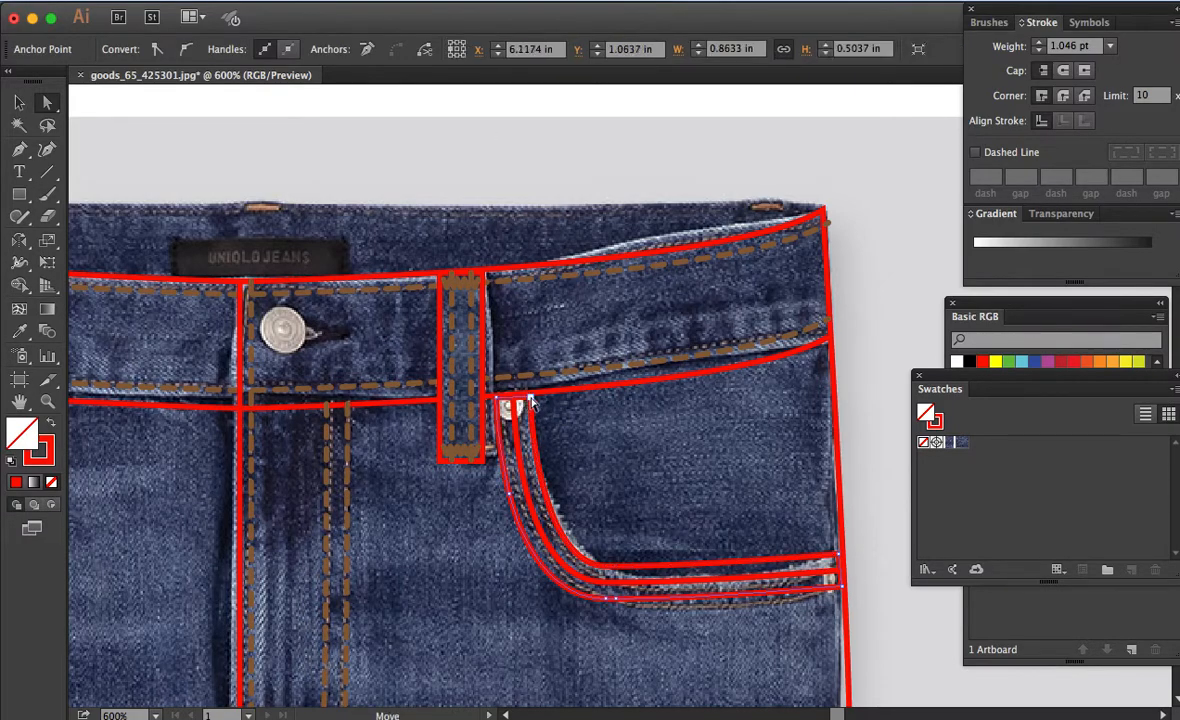
pyautogui.click(828, 568)
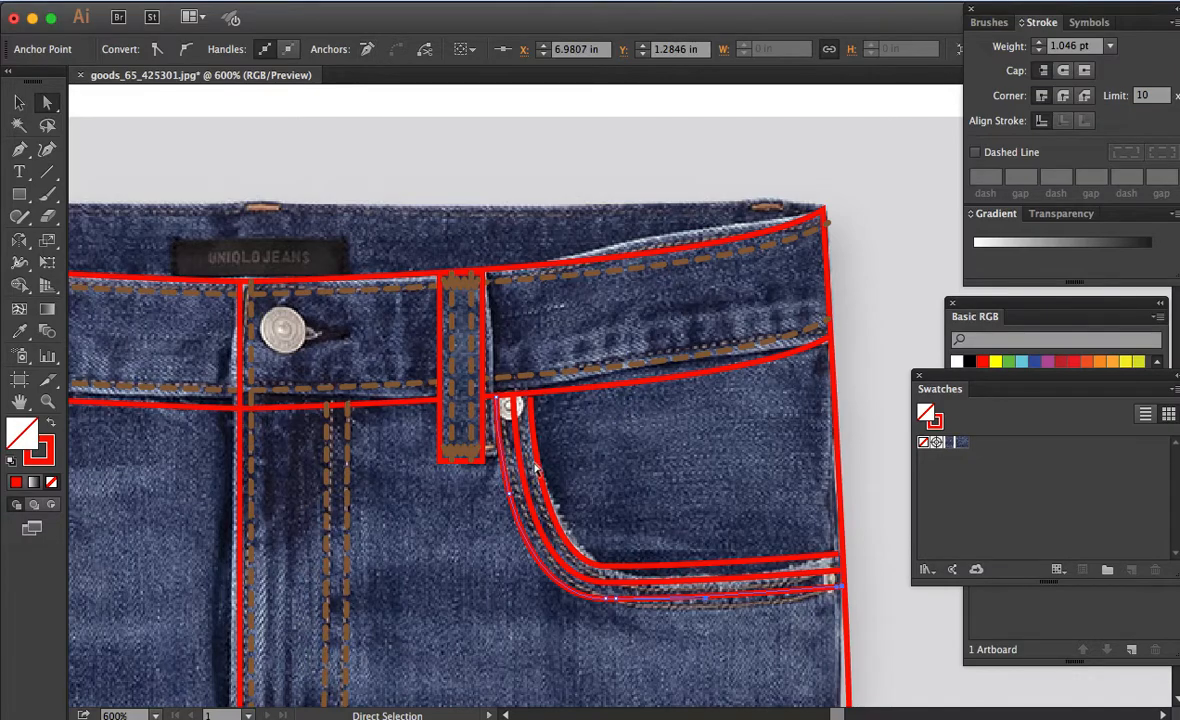
# Step: Apply the existing brown 1 pt dashed stitching stroke to the pocket's middle and outer curves
pyautogui.click(495, 432)
pyautogui.keyDown('shift'); pyautogui.click(505, 477); pyautogui.keyUp('shift')
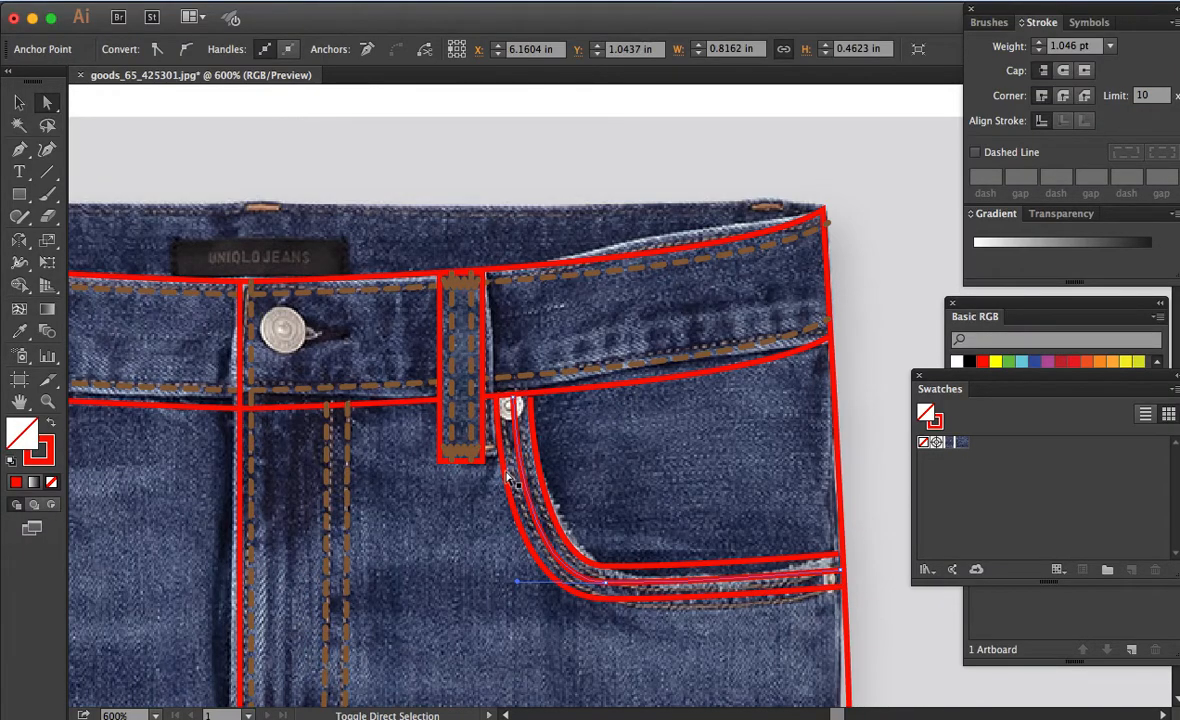
pyautogui.press('i')
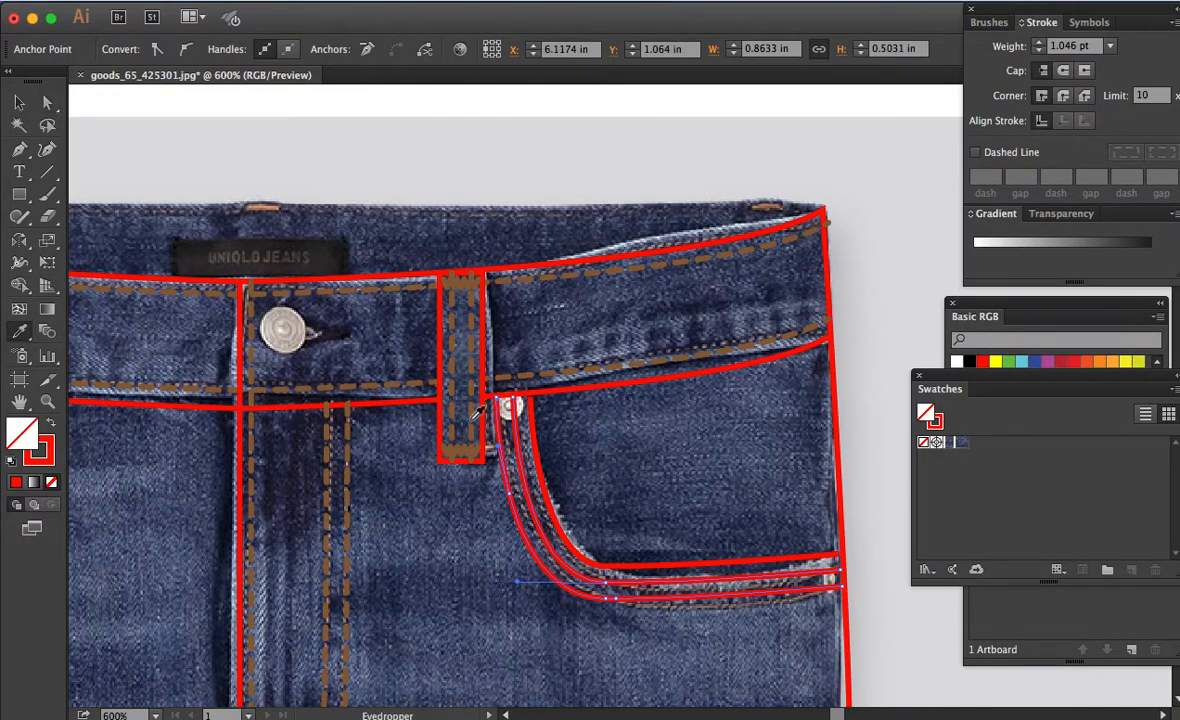
pyautogui.click(485, 405)
pyautogui.press('a')
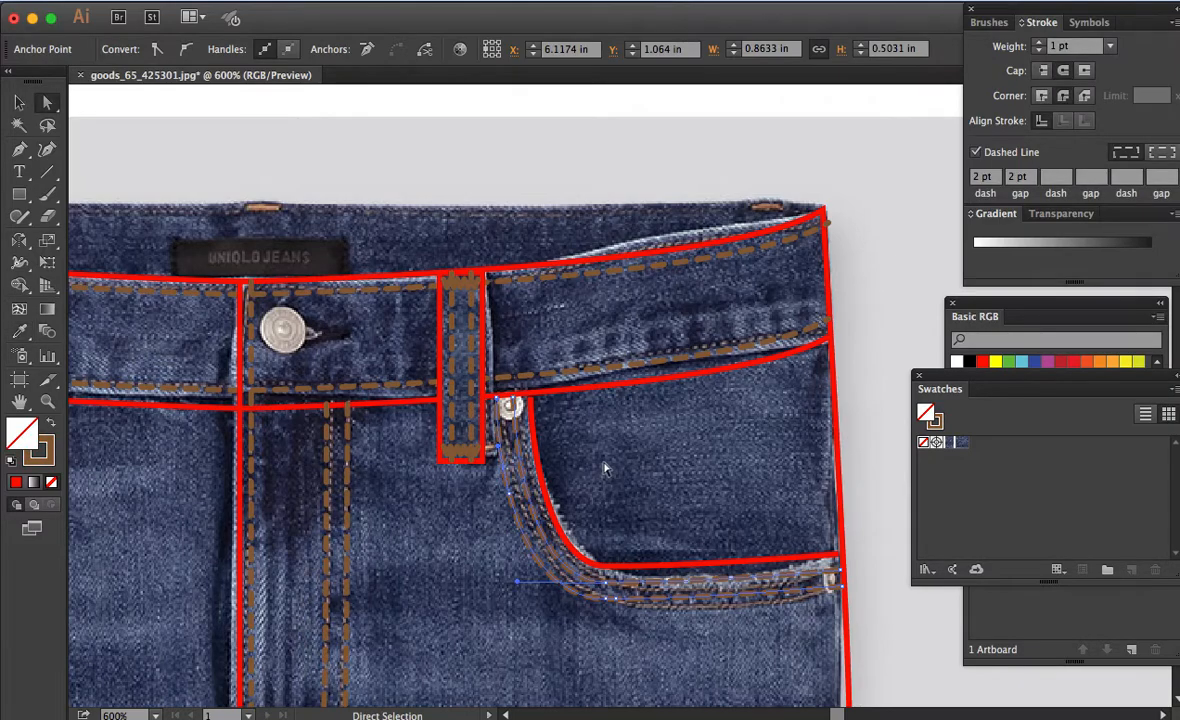
pyautogui.click(605, 468)
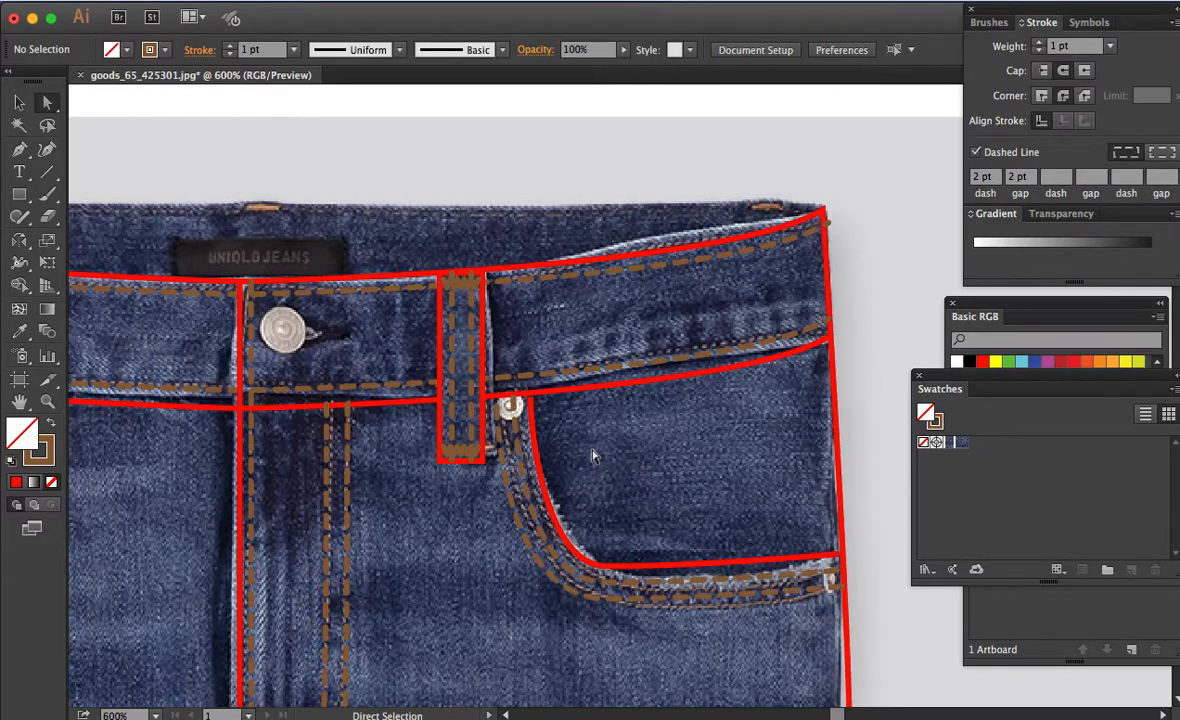
# Step: Draw a circle with the Ellipse tool over the photographed rivet at the pocket opening's waistband end
pyautogui.click(18, 196)
pyautogui.moveTo(18, 196); pyautogui.dragTo(64, 242)
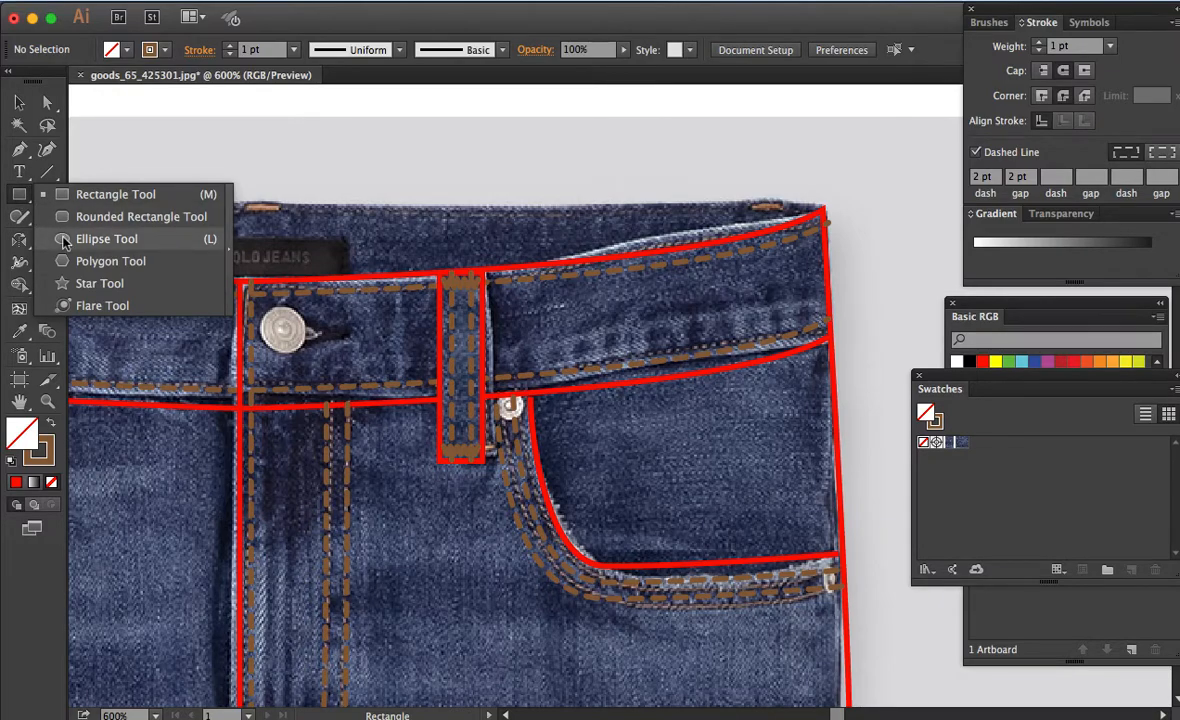
pyautogui.moveTo(64, 242); pyautogui.dragTo(64, 242)
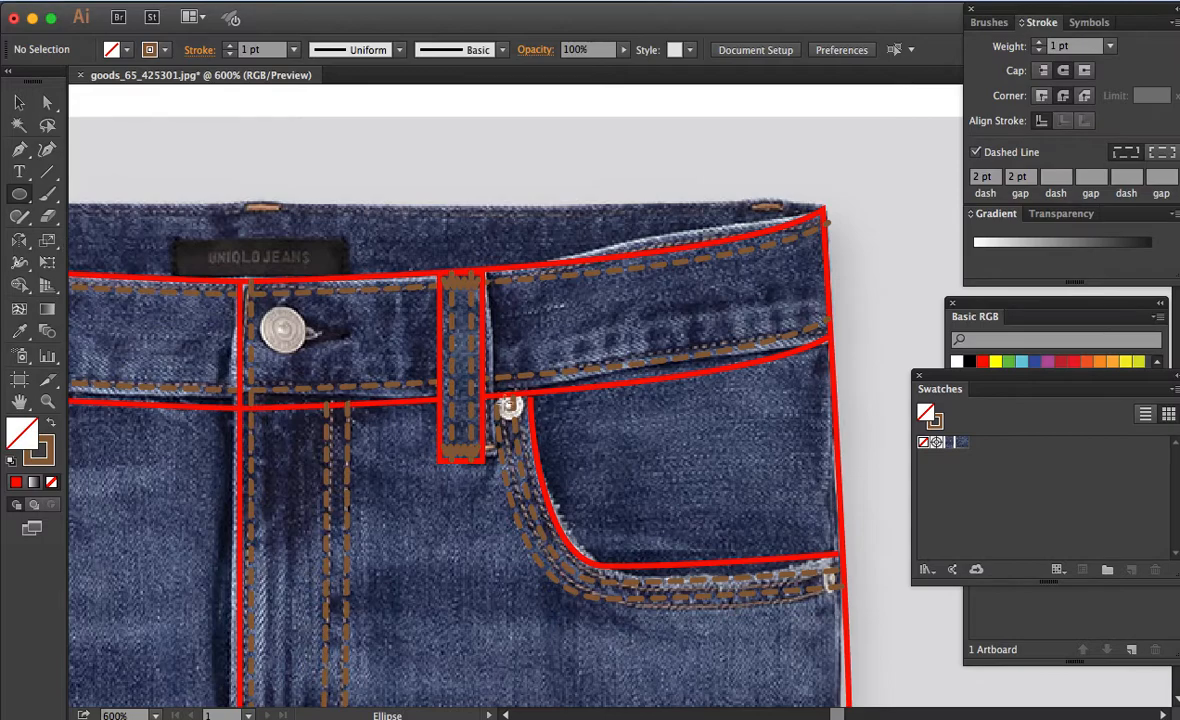
pyautogui.press('z')
pyautogui.moveTo(476, 375); pyautogui.dragTo(591, 473)
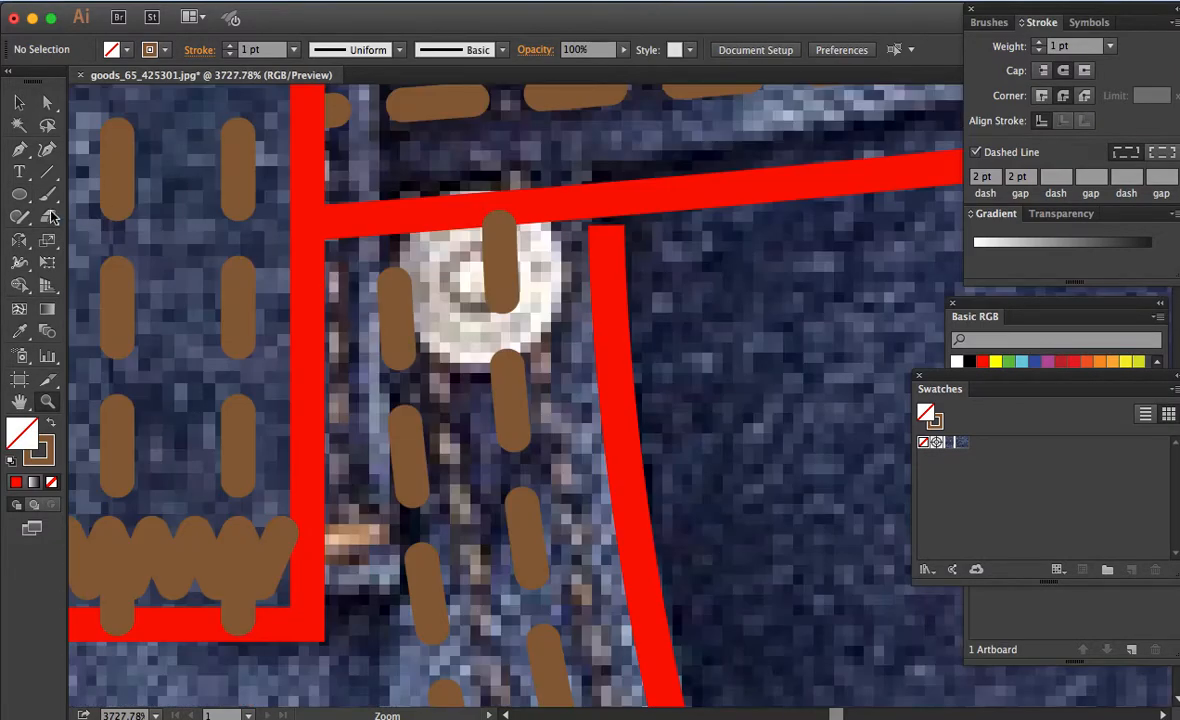
pyautogui.click(19, 194)
pyautogui.moveTo(384, 244); pyautogui.dragTo(549, 437)
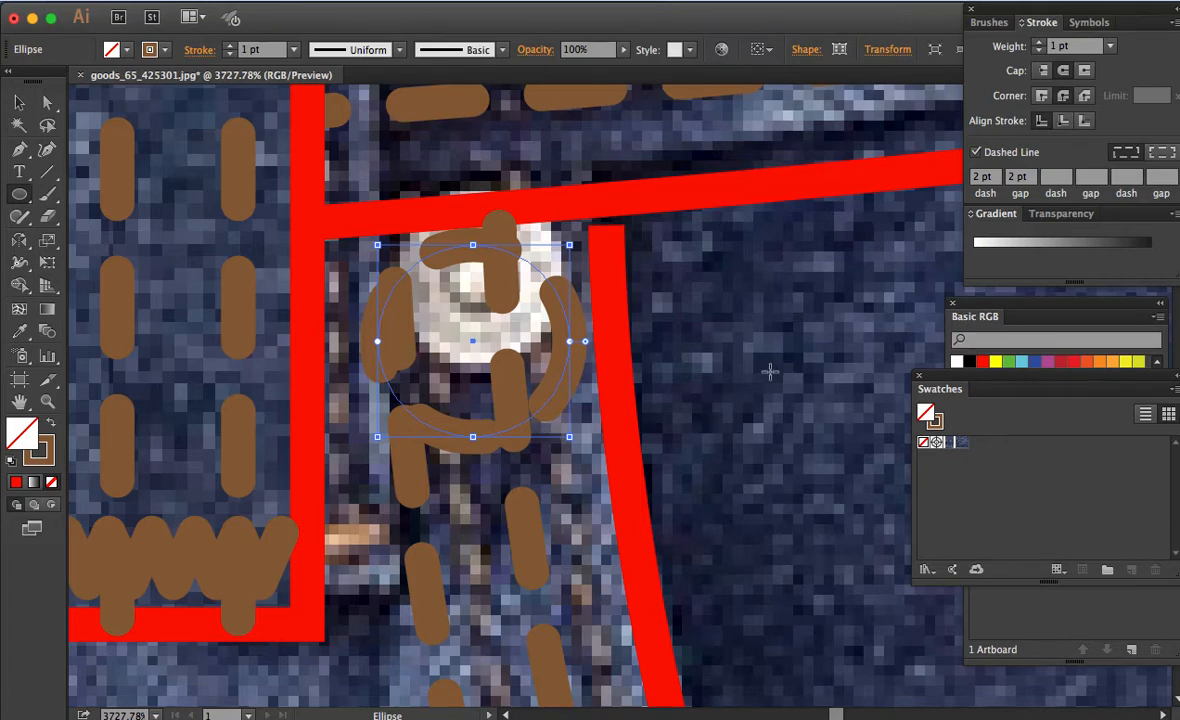
# Step: Fill the rivet circle with the White, Black gradient from the Basic RGB swatches and remove its stroke
pyautogui.click(988, 318)
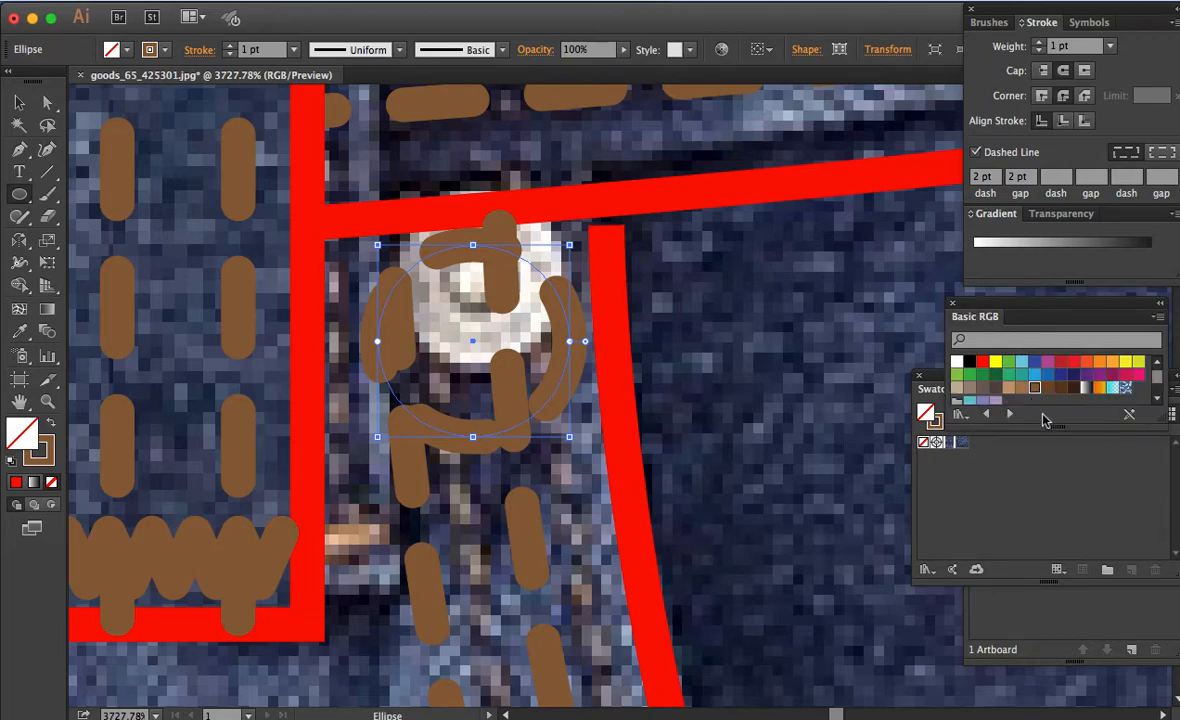
pyautogui.click(1086, 389)
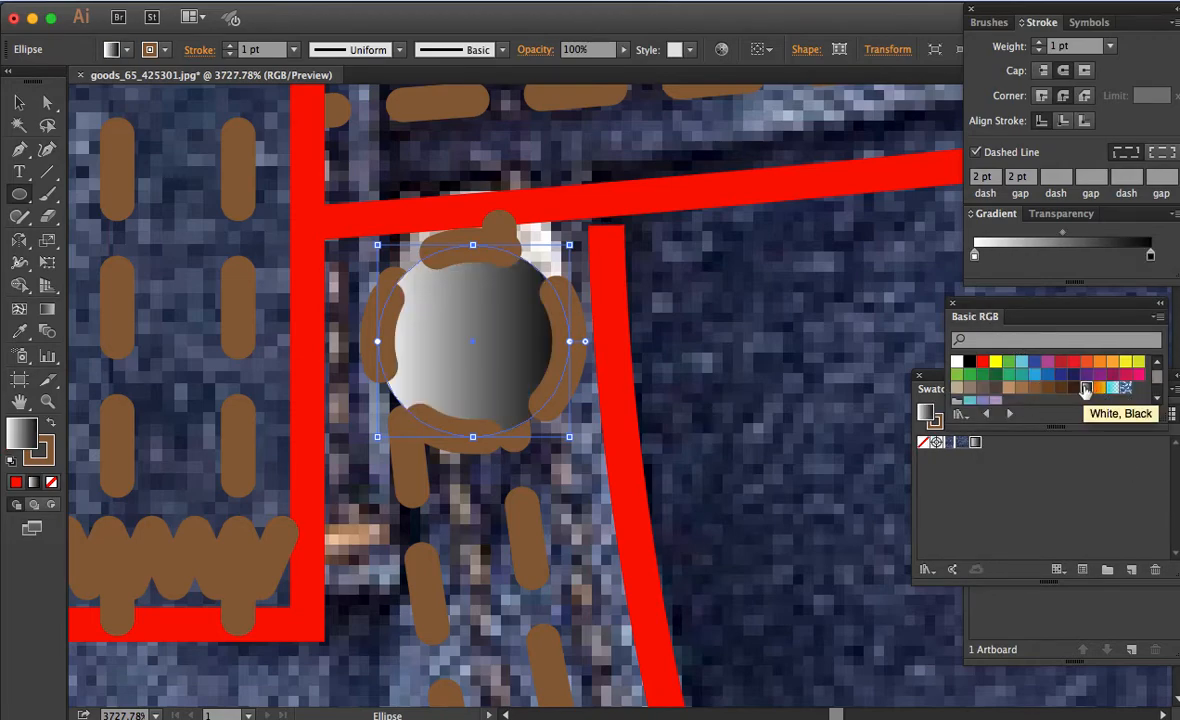
pyautogui.press('x')
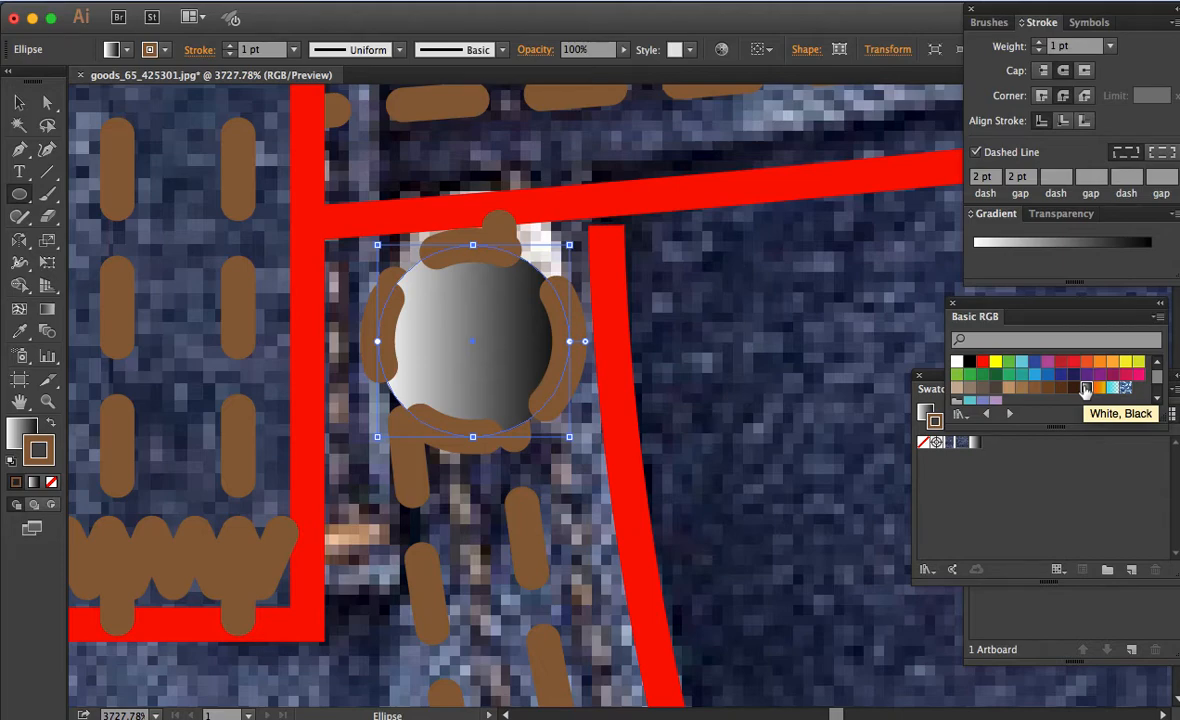
pyautogui.press('/')
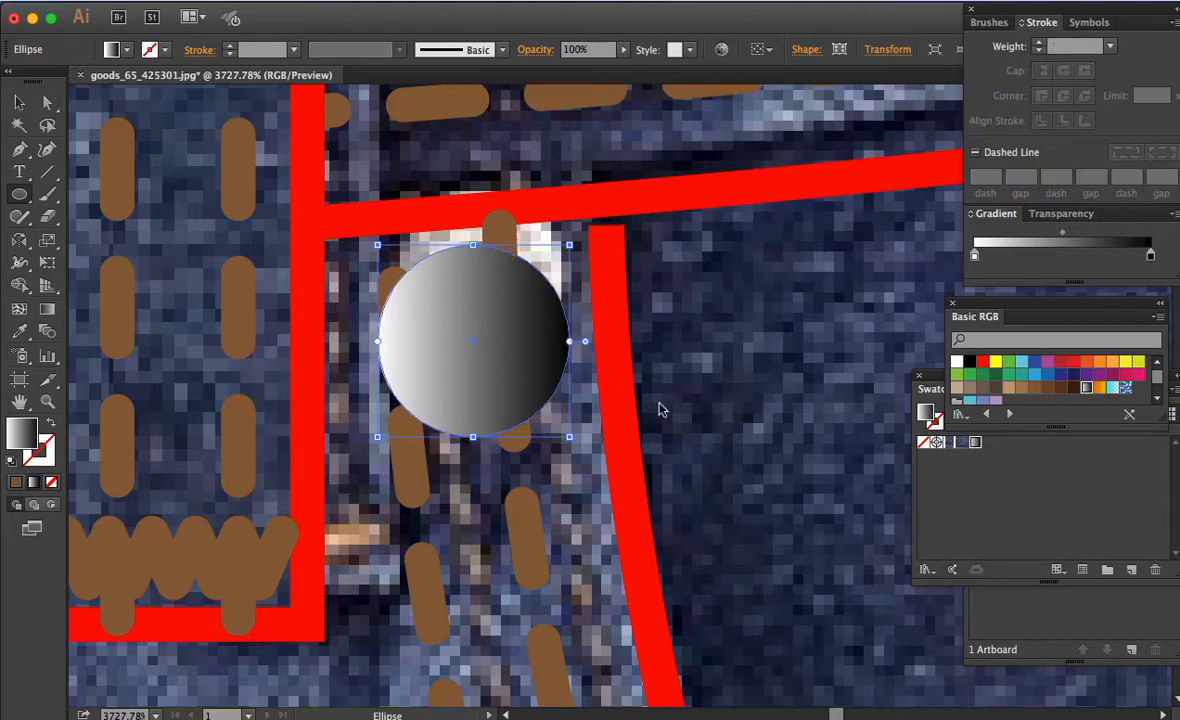
# Step: Create a smaller concentric copy of the gradient circle inside the rivet
pyautogui.press('a')
pyautogui.hotkey('ctrl', '-')
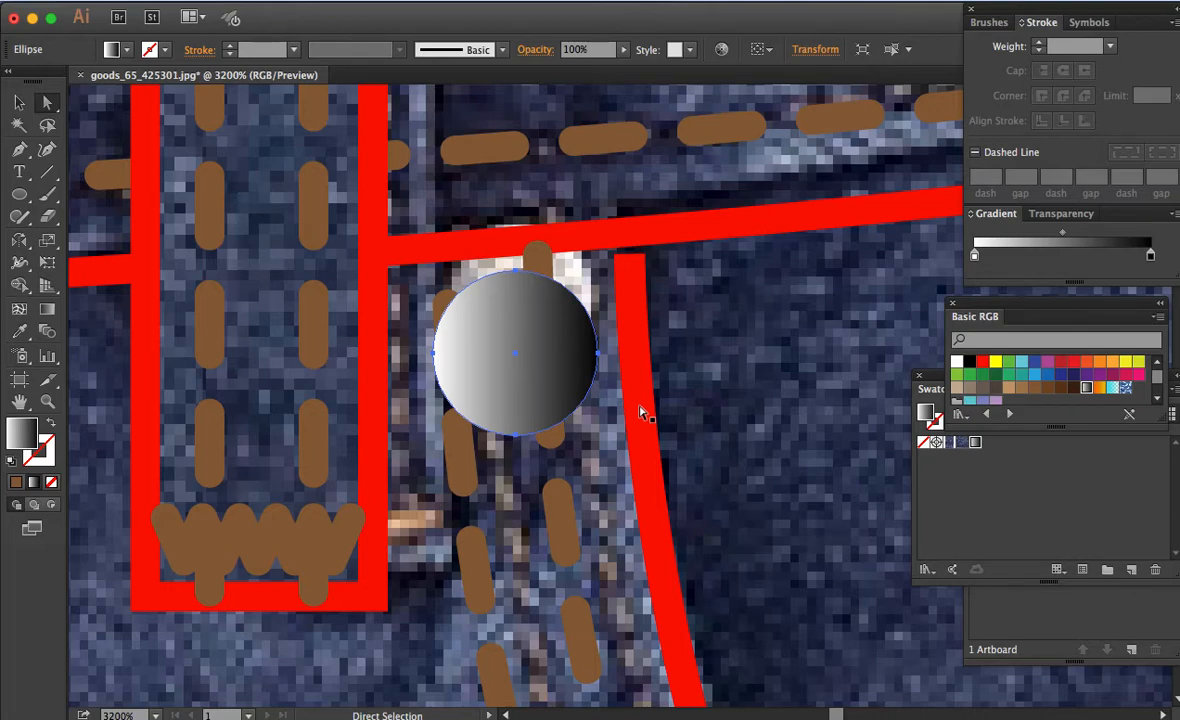
pyautogui.press('v')
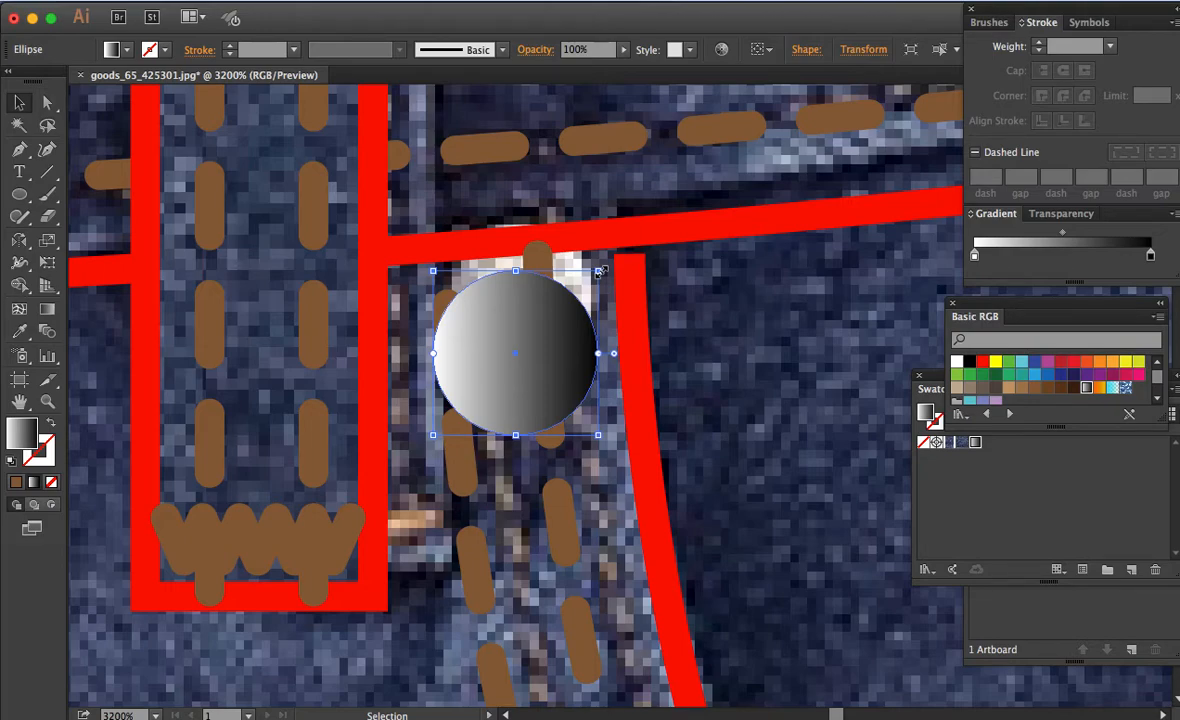
pyautogui.moveTo(600, 271); pyautogui.dragTo(570, 308)
pyautogui.press('a')
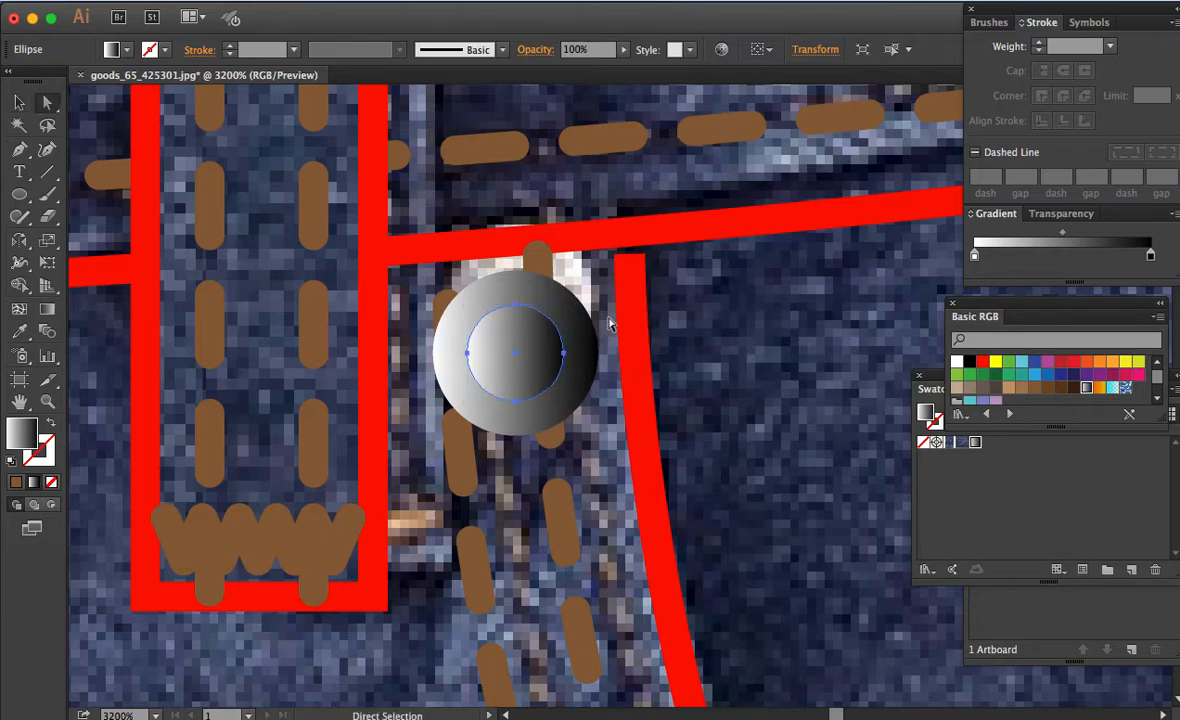
pyautogui.click(610, 323)
# Step: Select both rivet circles and place a copy over the pocket stitching at the side-seam end
pyautogui.press('super+minus')
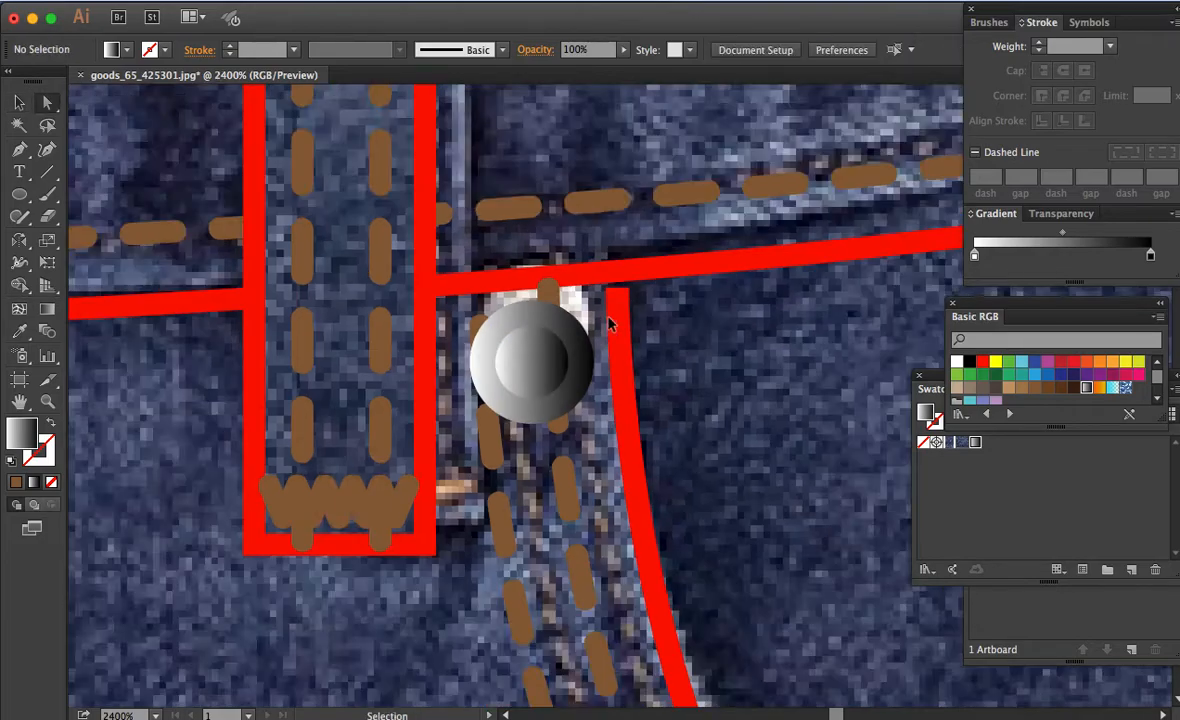
pyautogui.press('super+minus')
pyautogui.press('super+minus')
pyautogui.press('v')
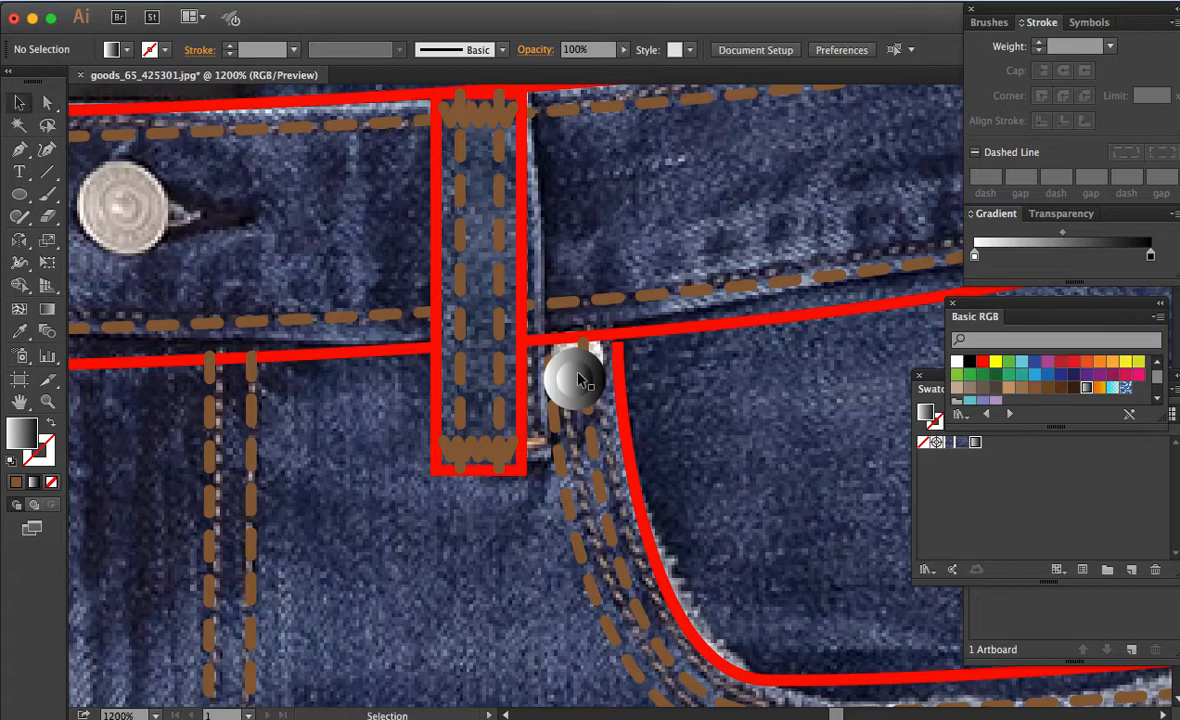
pyautogui.click(572, 372)
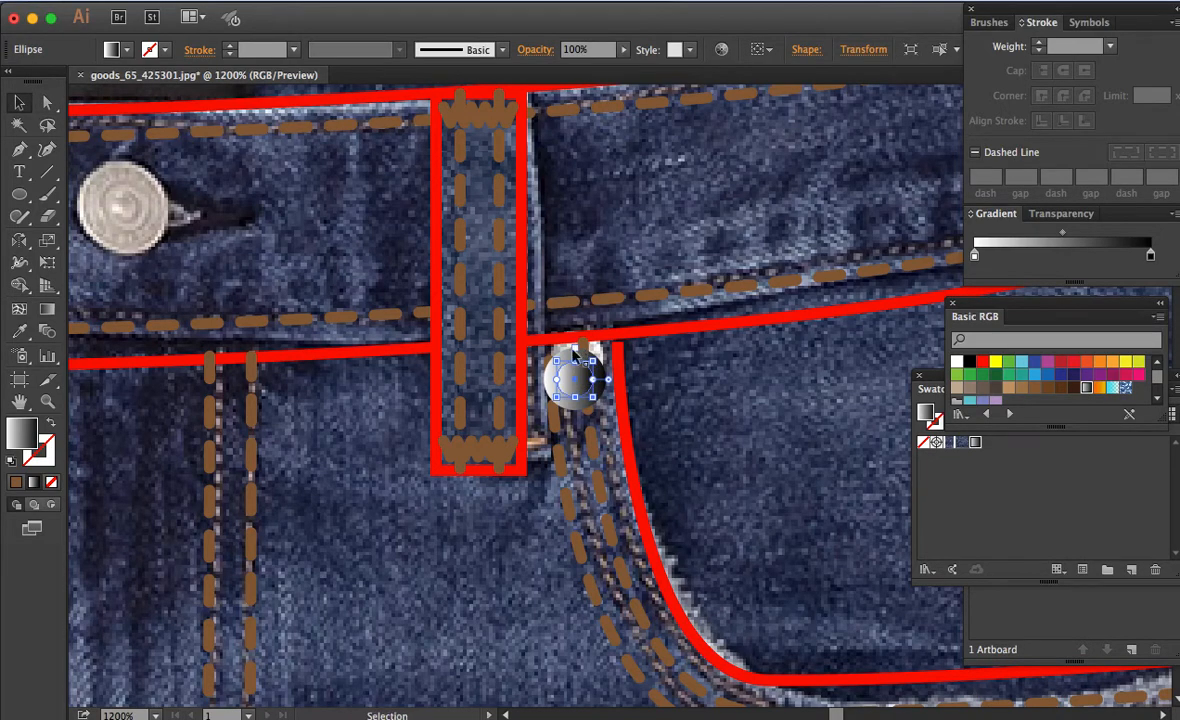
pyautogui.press('z')
pyautogui.moveTo(513, 292); pyautogui.dragTo(651, 428)
pyautogui.press('a')
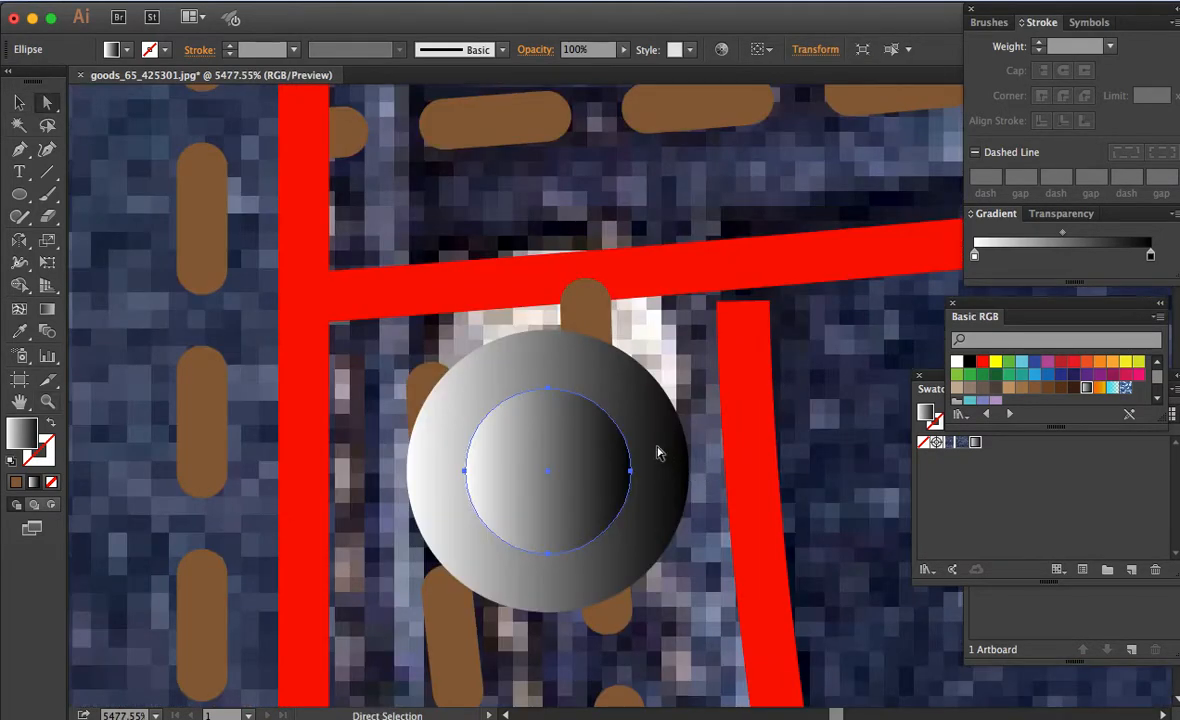
pyautogui.press('v')
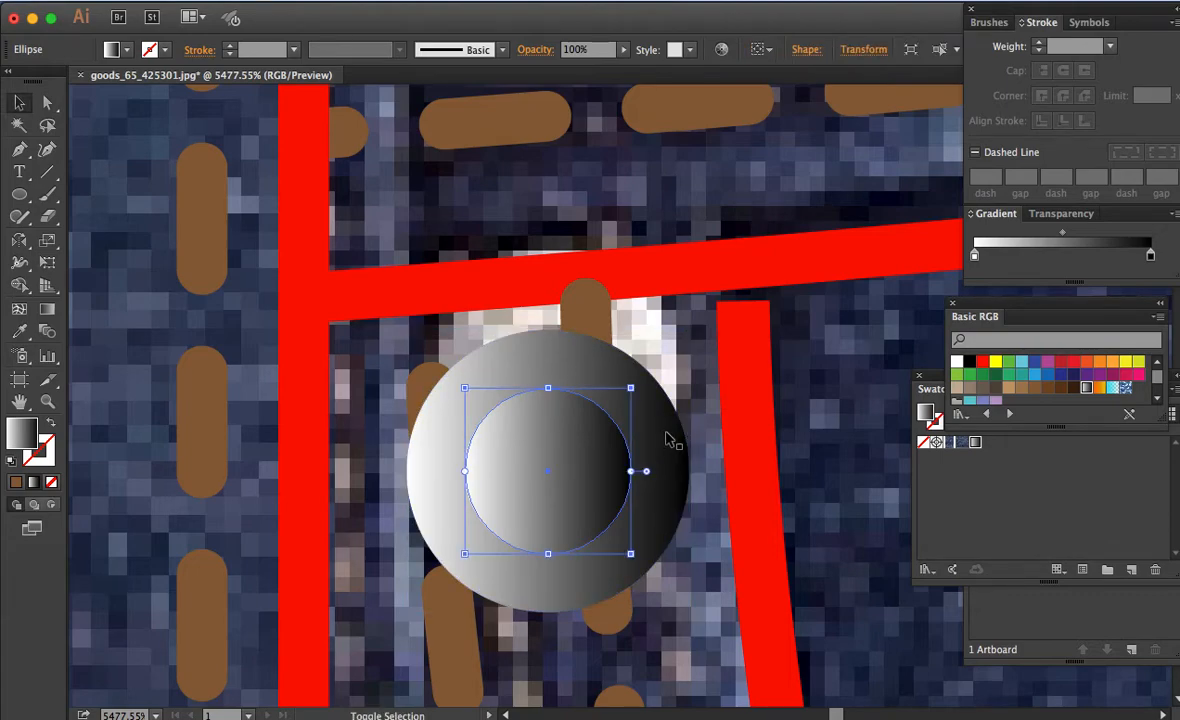
pyautogui.keyDown('shift'); pyautogui.click(669, 440); pyautogui.keyUp('shift')
pyautogui.press('a')
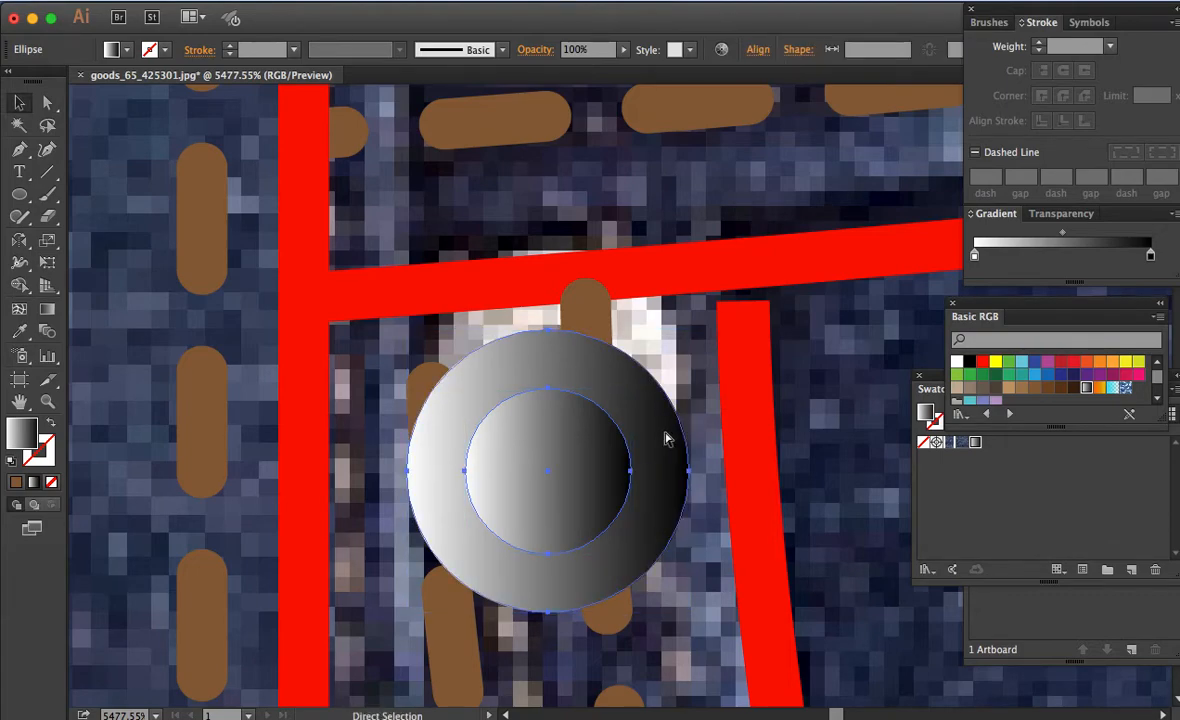
pyautogui.press('super+minus')
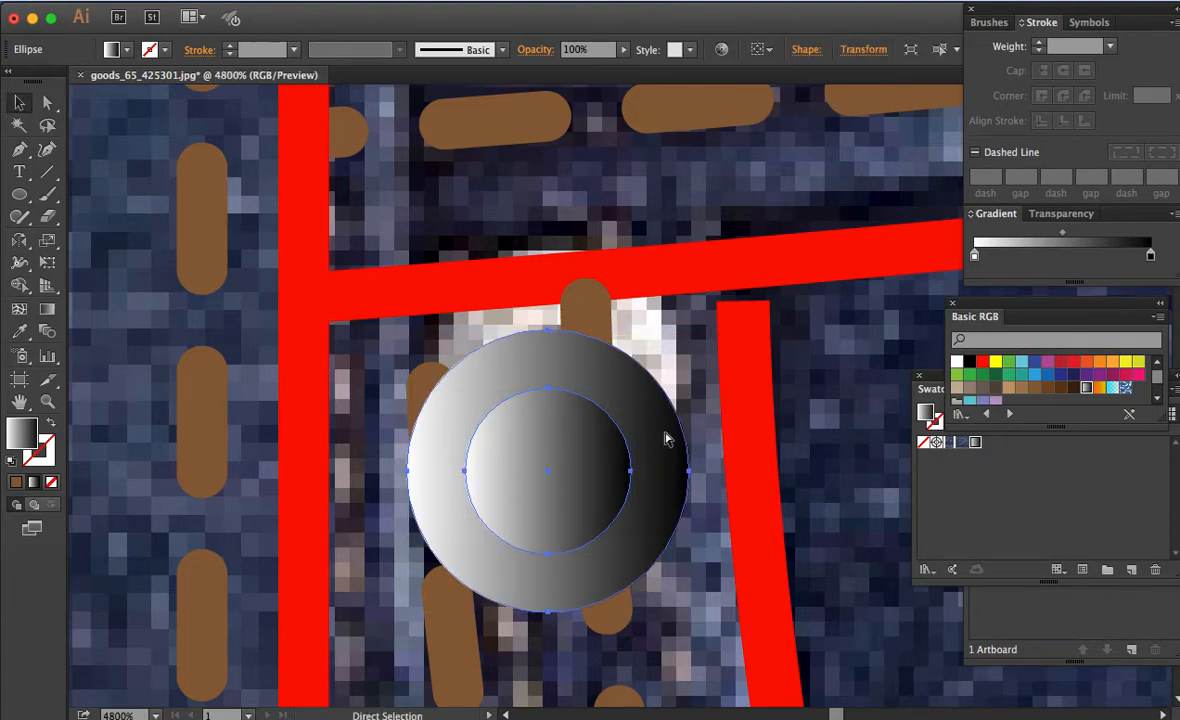
pyautogui.press('super+minus')
pyautogui.press('super+minus')
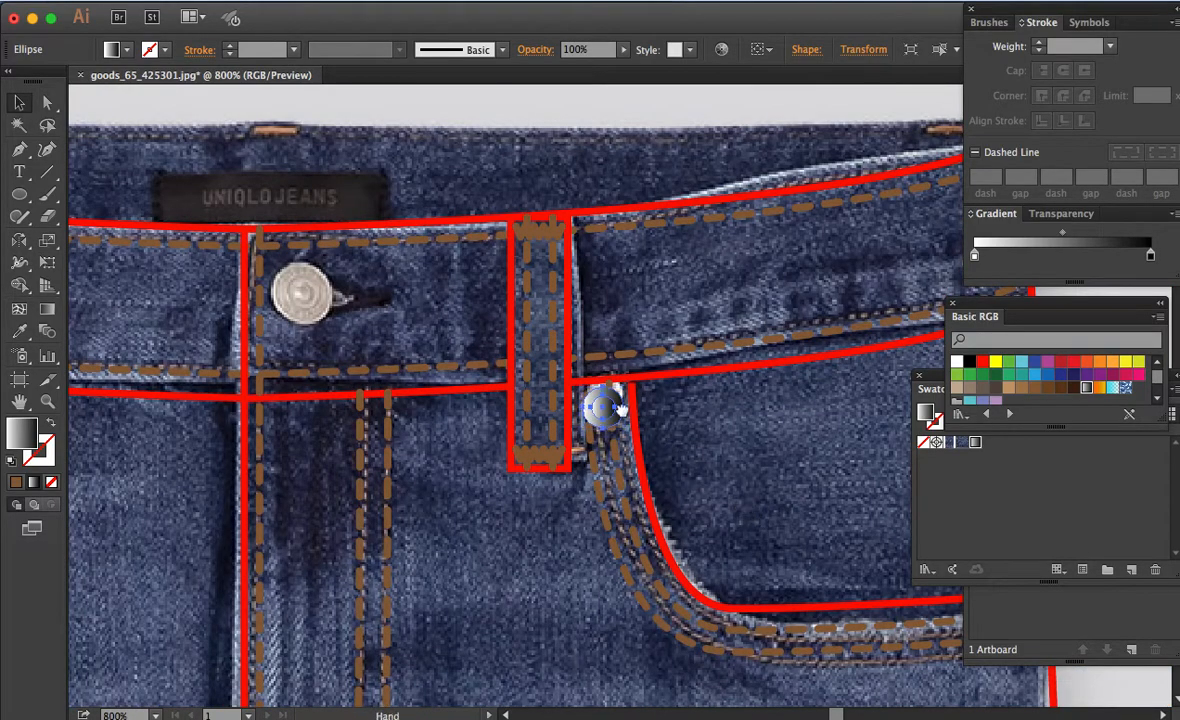
pyautogui.scroll(-3, 621, 408)
pyautogui.hscroll(3, 621, 408)
pyautogui.hscroll(2, 620, 412)
pyautogui.scroll(-1, 620, 412)
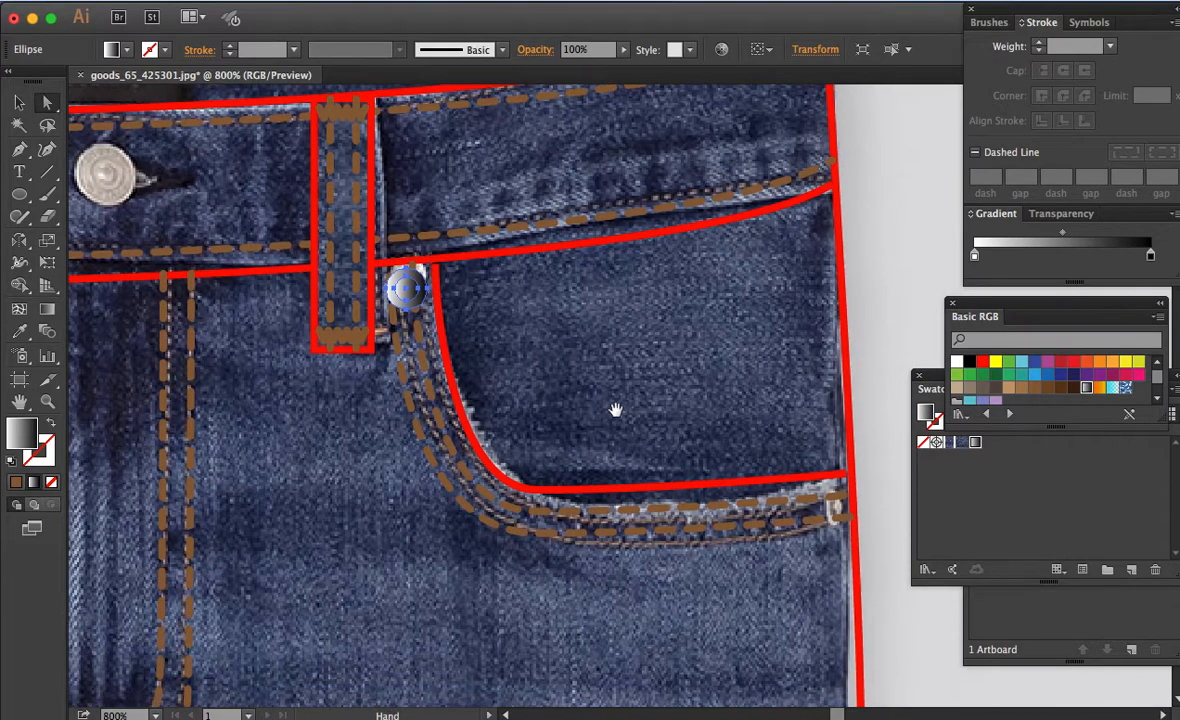
pyautogui.press('v')
pyautogui.moveTo(418, 297); pyautogui.dragTo(828, 518)
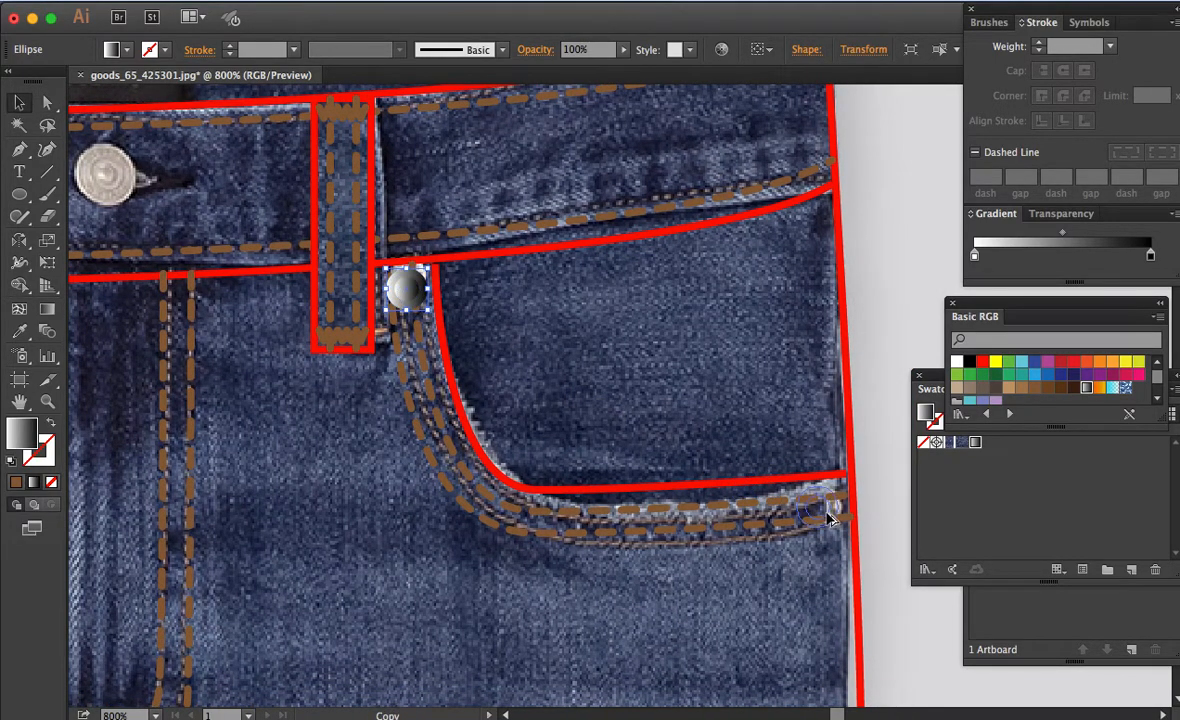
pyautogui.moveTo(829, 518); pyautogui.dragTo(831, 516)
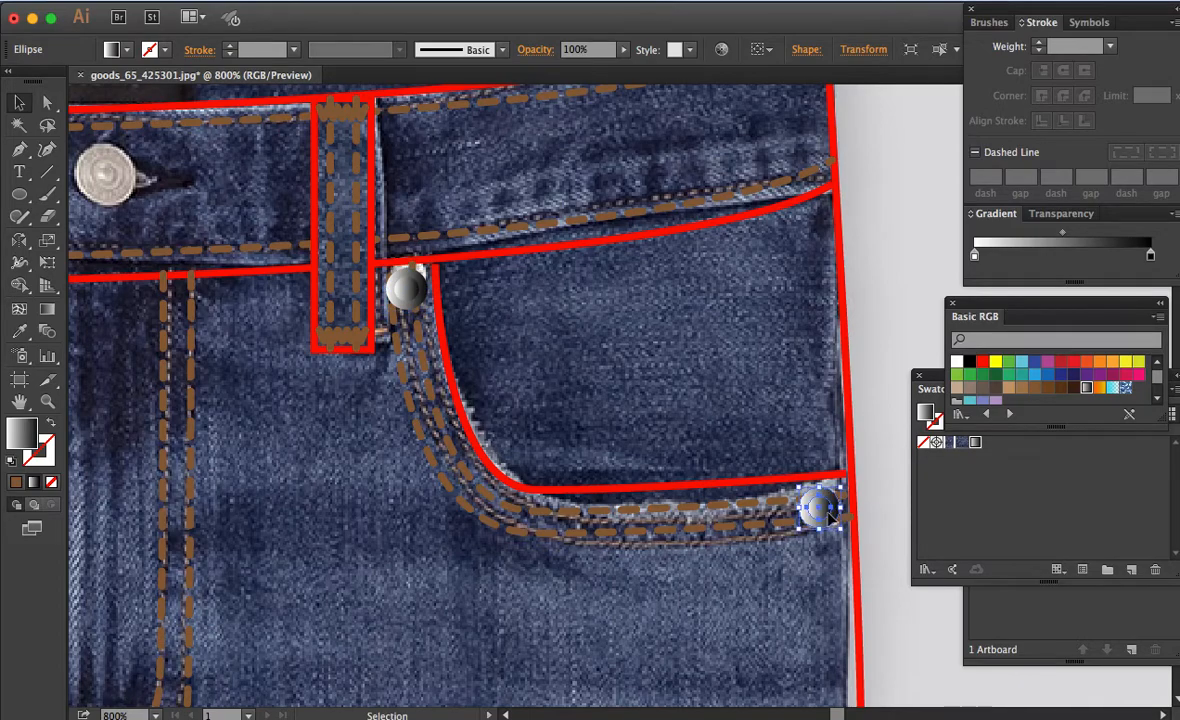
# Step: Pull the end anchor of the pocket's outer stitch line back to the side seam
pyautogui.press('a')
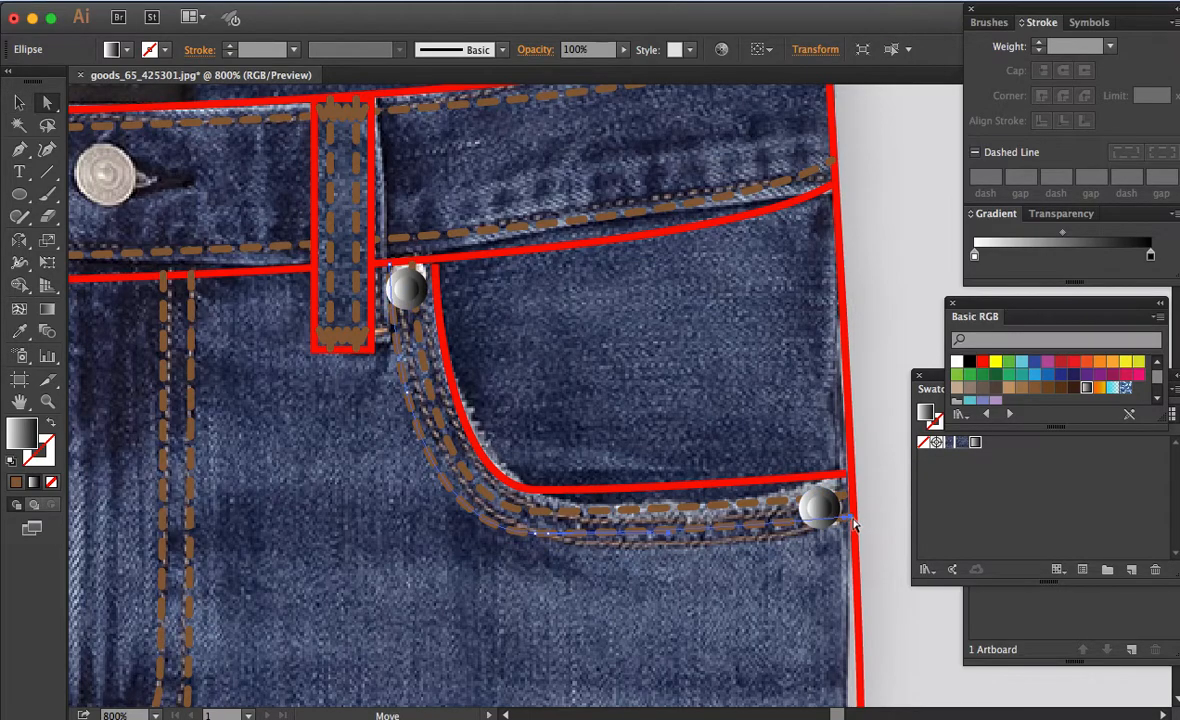
pyautogui.click(853, 522)
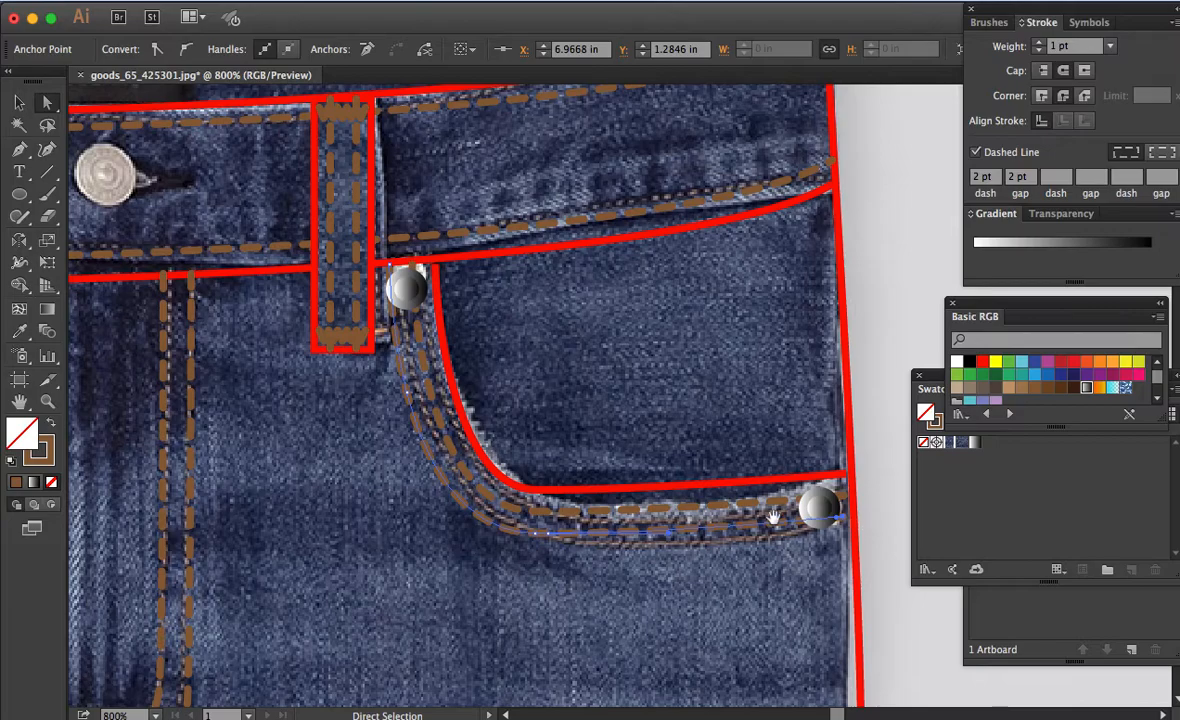
pyautogui.hscroll(-5, 790, 535)
pyautogui.scroll(2, 790, 535)
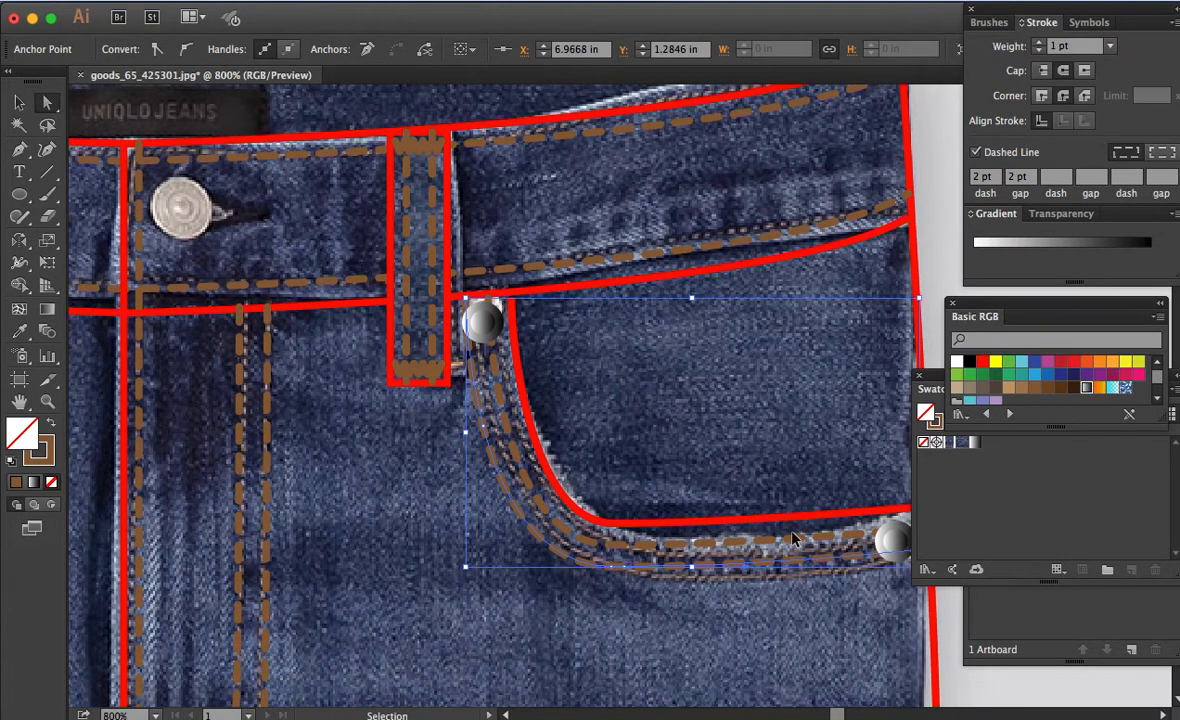
pyautogui.press('super+minus')
pyautogui.press('super+minus')
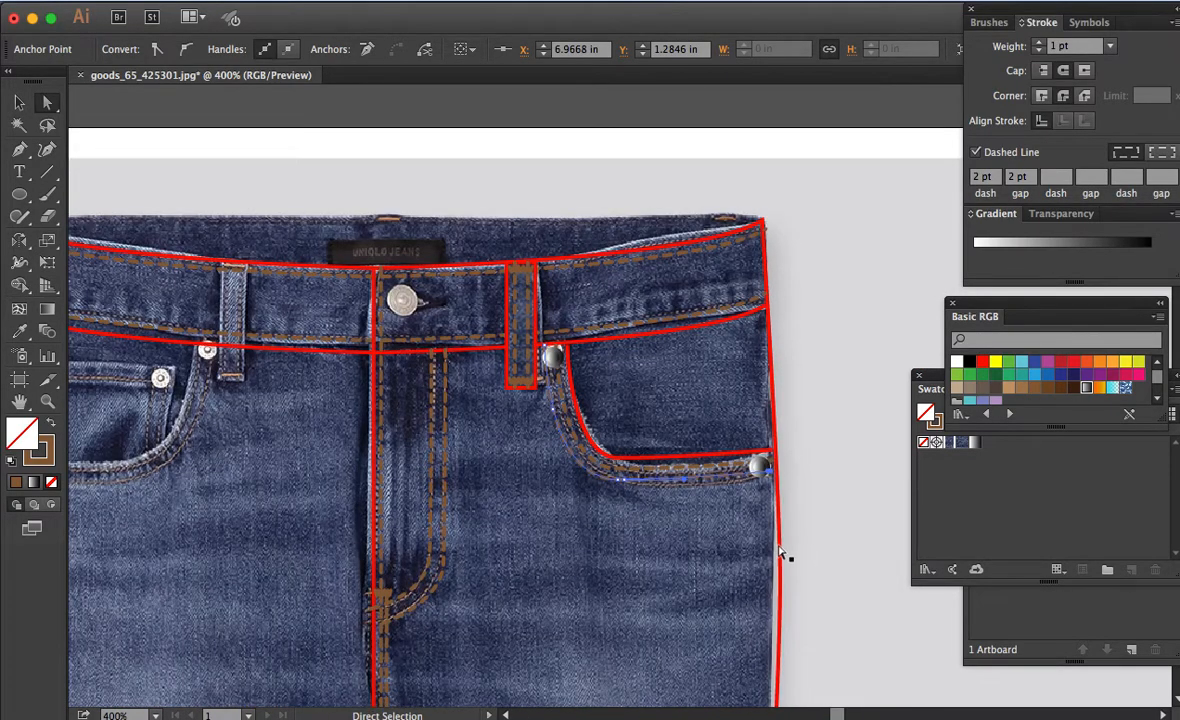
pyautogui.press('z')
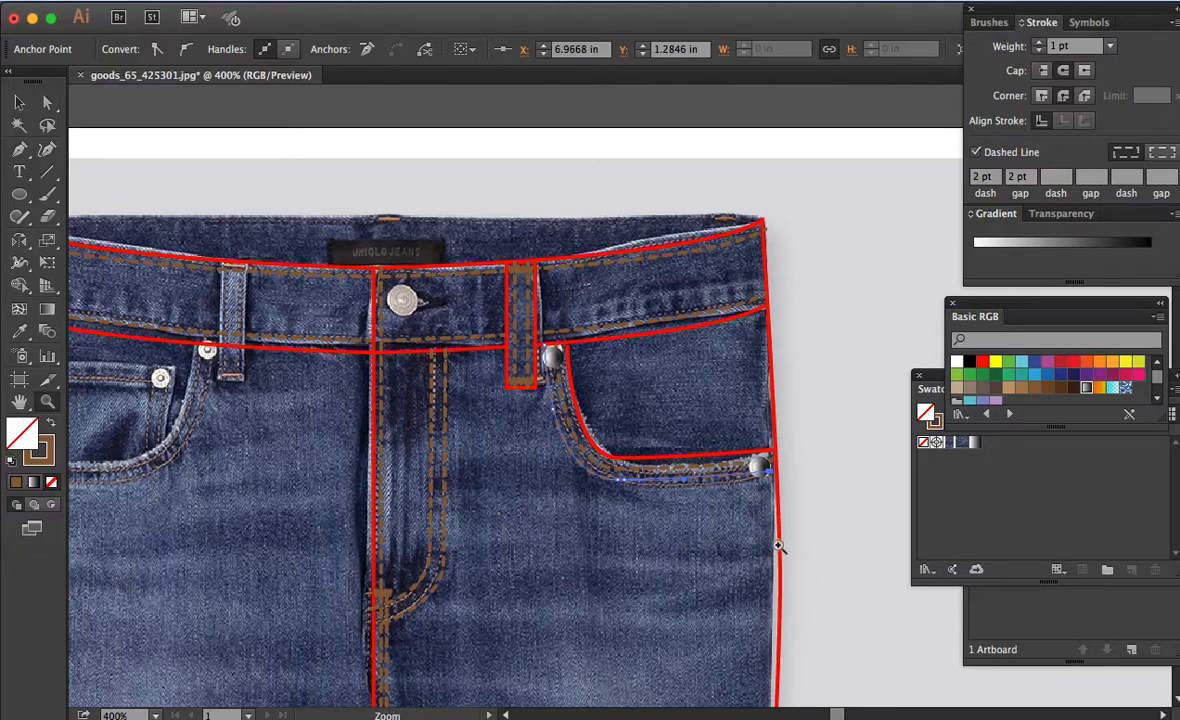
pyautogui.press('a')
pyautogui.press('z')
pyautogui.moveTo(430, 272); pyautogui.dragTo(893, 548)
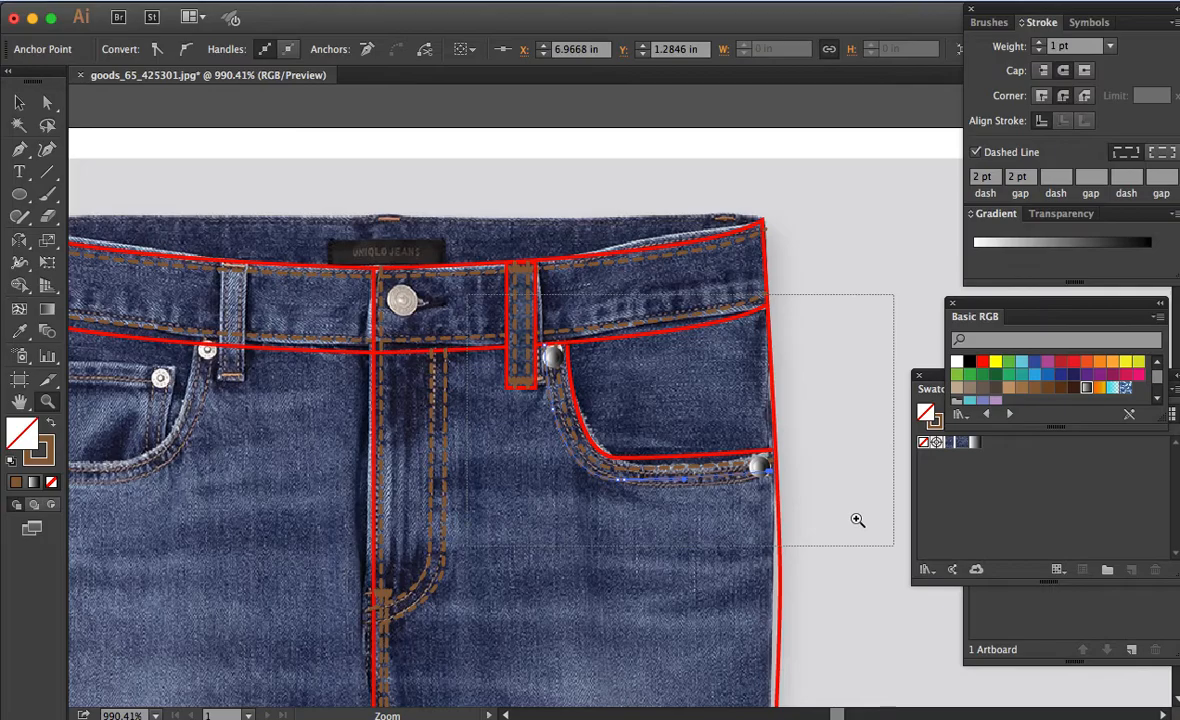
pyautogui.press('a')
pyautogui.press('v')
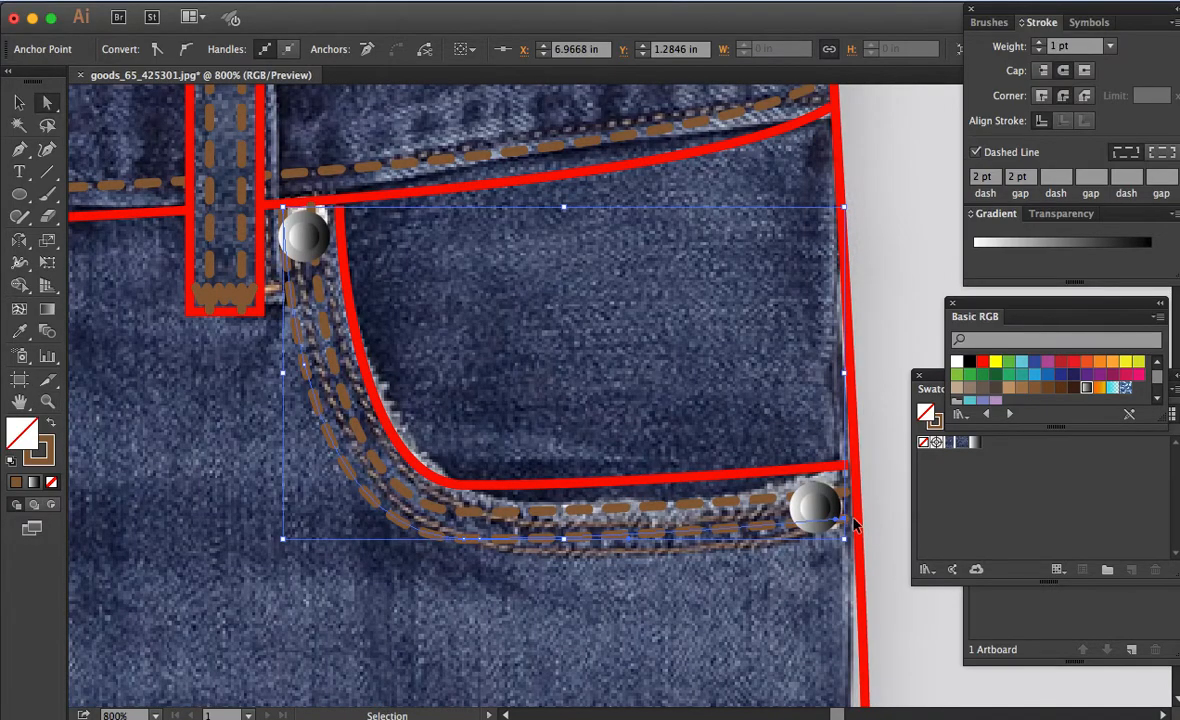
pyautogui.press('super+minus')
pyautogui.press('super+minus')
pyautogui.press('super+minus')
pyautogui.press('super+minus')
pyautogui.press('super+minus')
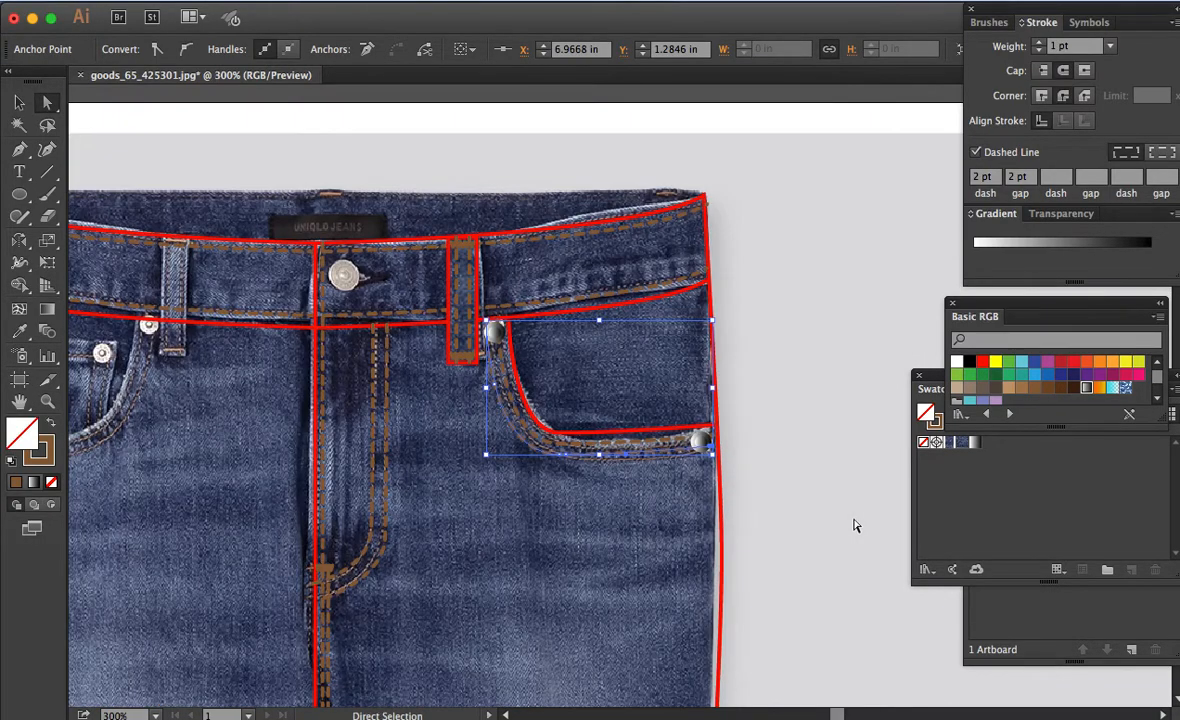
pyautogui.press('z')
pyautogui.click(593, 383)
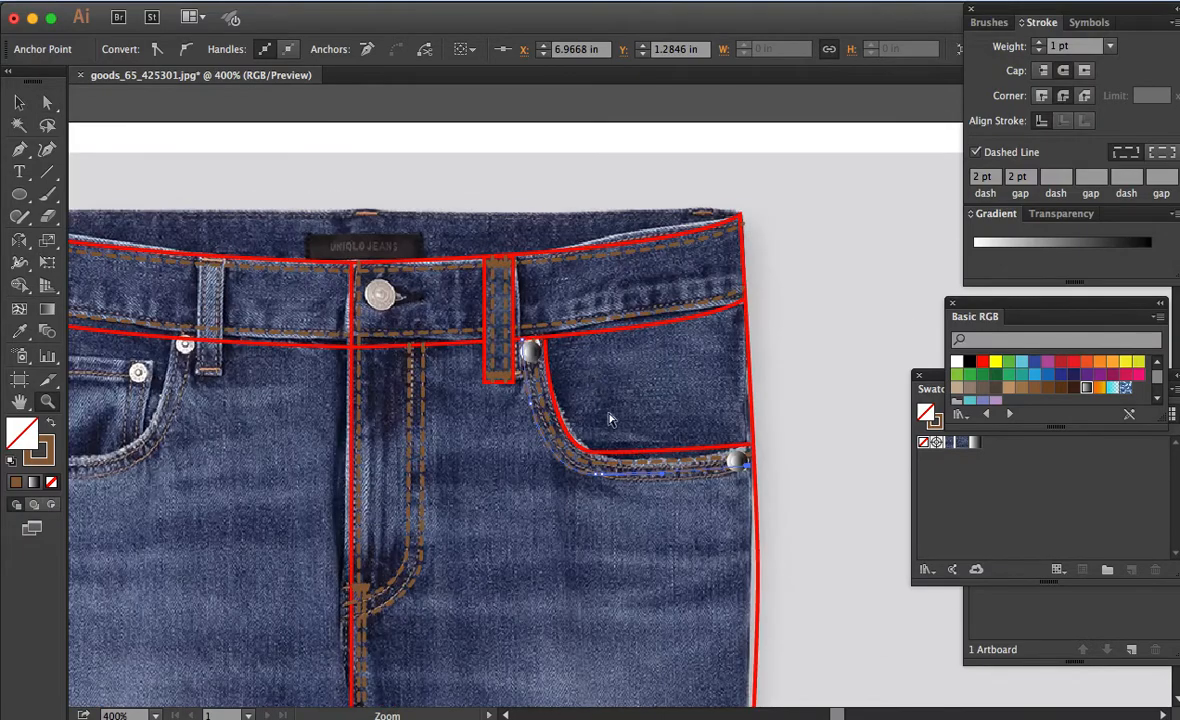
pyautogui.press('a')
pyautogui.click(730, 490)
pyautogui.press('v')
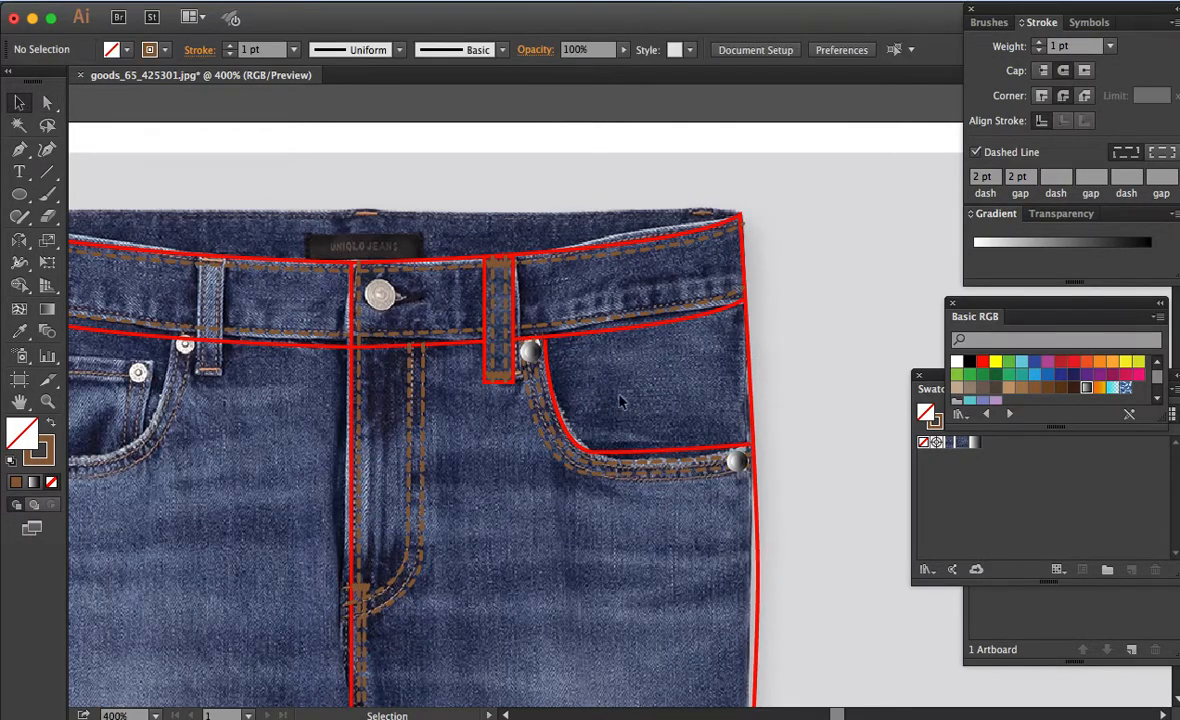
# Step: Draw a circle over the waistband button using the pocket rivet's black-and-white gradient fill without a stroke
pyautogui.press('alt+super')
pyautogui.click(531, 350)
pyautogui.press('z')
pyautogui.moveTo(319, 228); pyautogui.dragTo(568, 402)
pyautogui.click(23, 201)
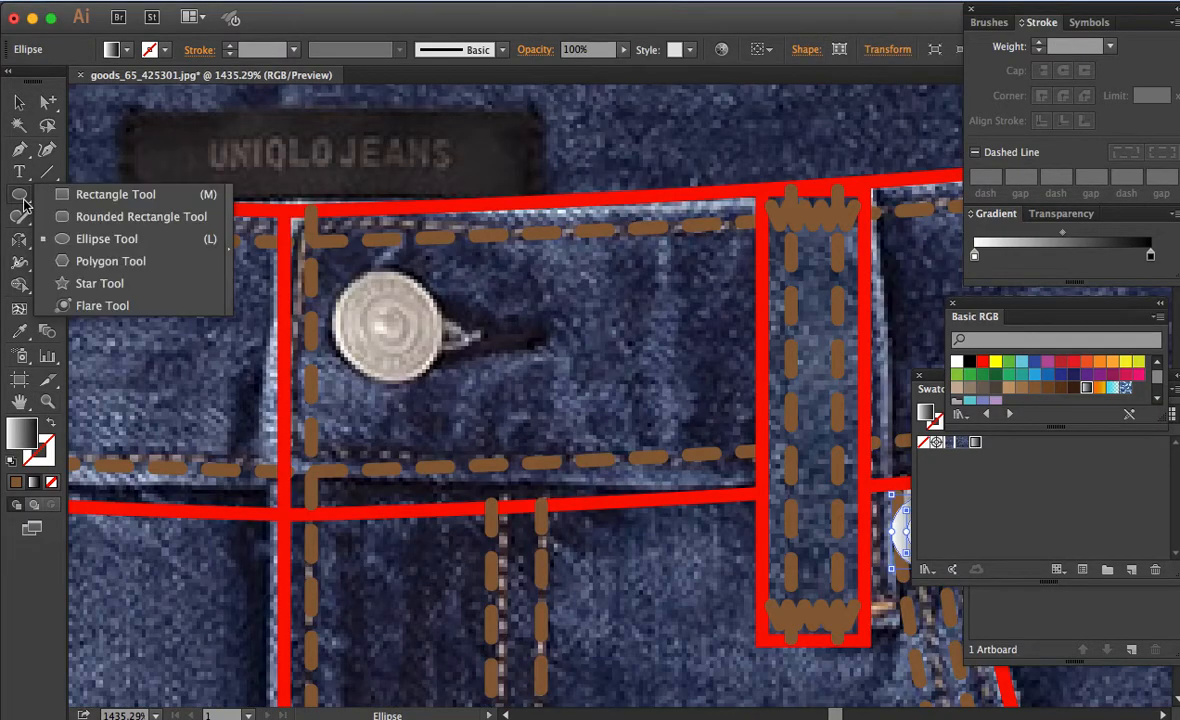
pyautogui.click(72, 235)
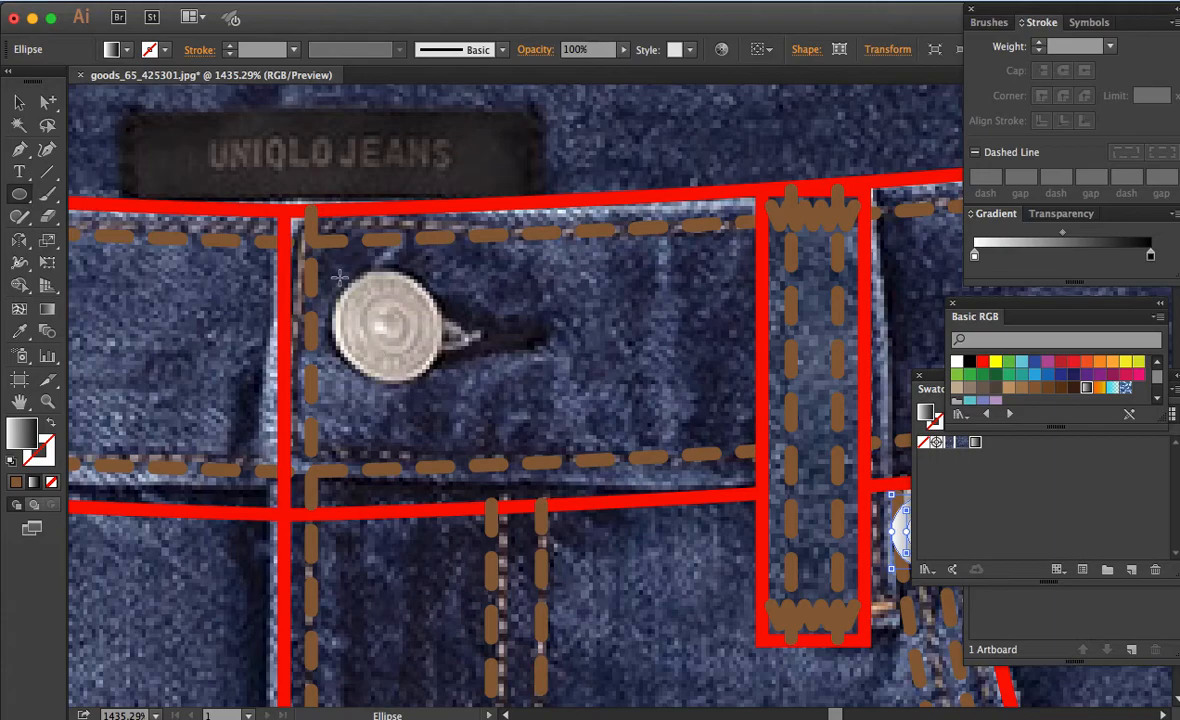
pyautogui.moveTo(338, 276)
pyautogui.mouseDown()
pyautogui.moveTo(474, 377)
pyautogui.moveTo(459, 355)
pyautogui.mouseUp()
pyautogui.press('a')
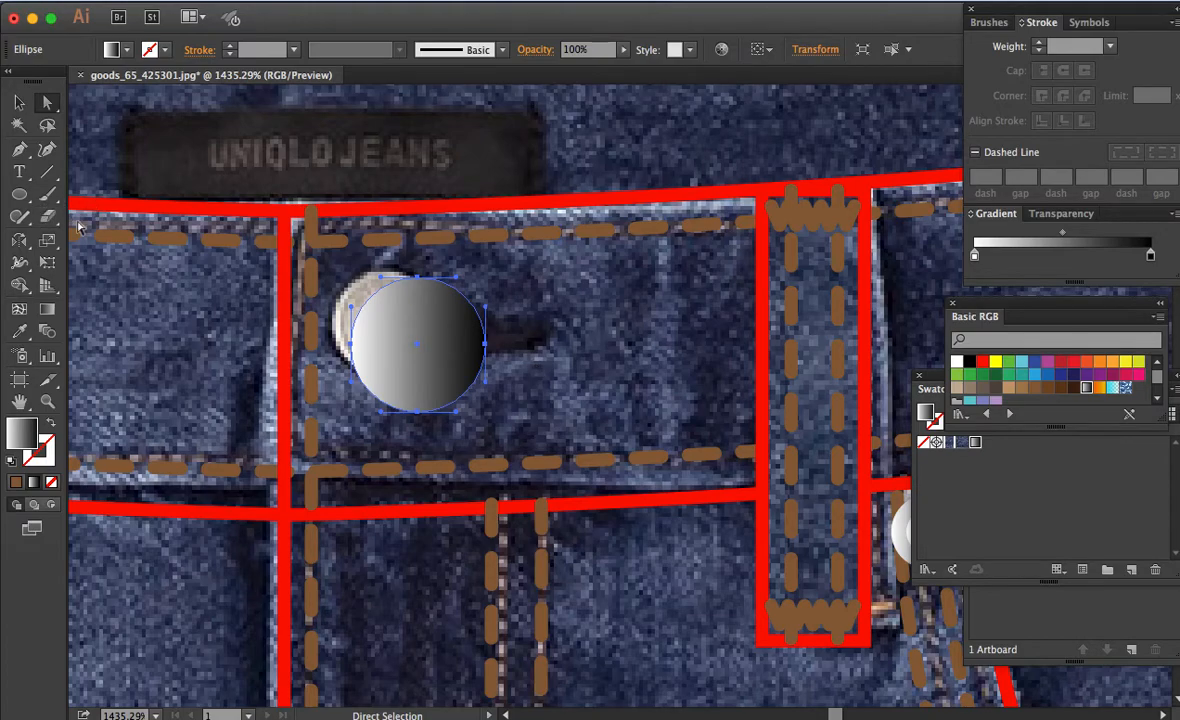
# Step: Draw a flat horizontal ellipse over the buttonhole and give it the brown dashed style sampled from the waistband stitching
pyautogui.click(21, 196)
pyautogui.moveTo(396, 314); pyautogui.dragTo(540, 354)
pyautogui.press('i')
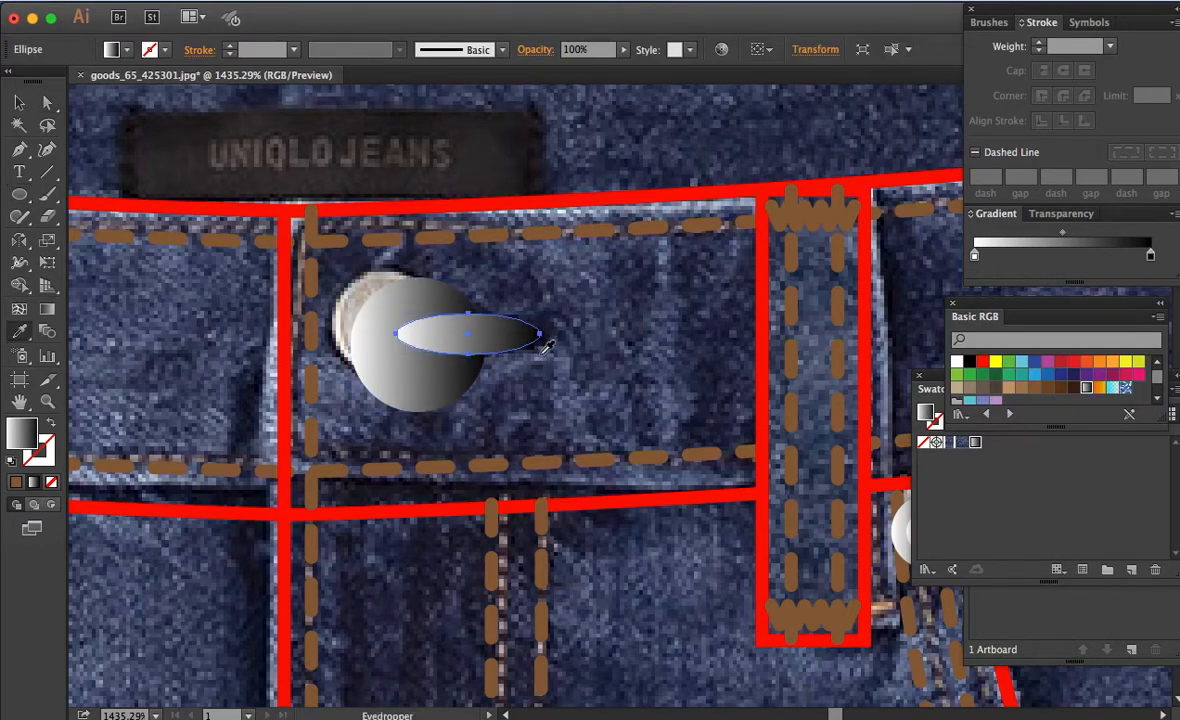
pyautogui.click(541, 233)
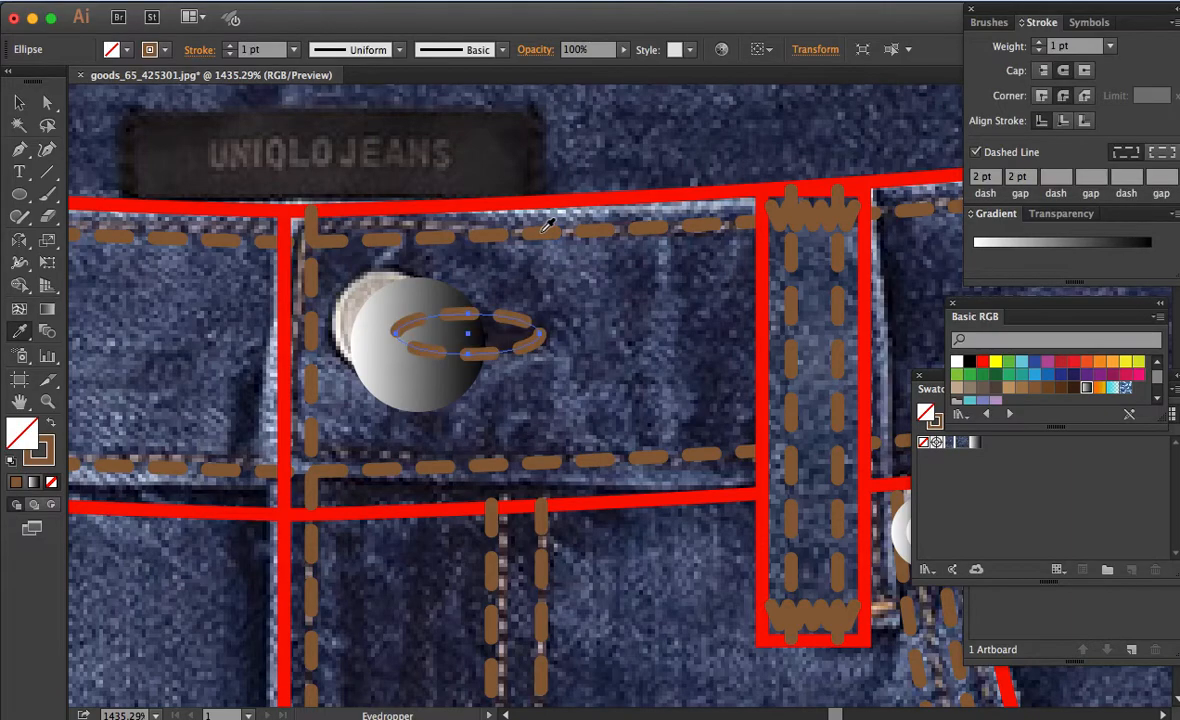
# Step: Bring the gradient button circle in front of the dashed buttonhole ellipse
pyautogui.press('a')
pyautogui.click(417, 390)
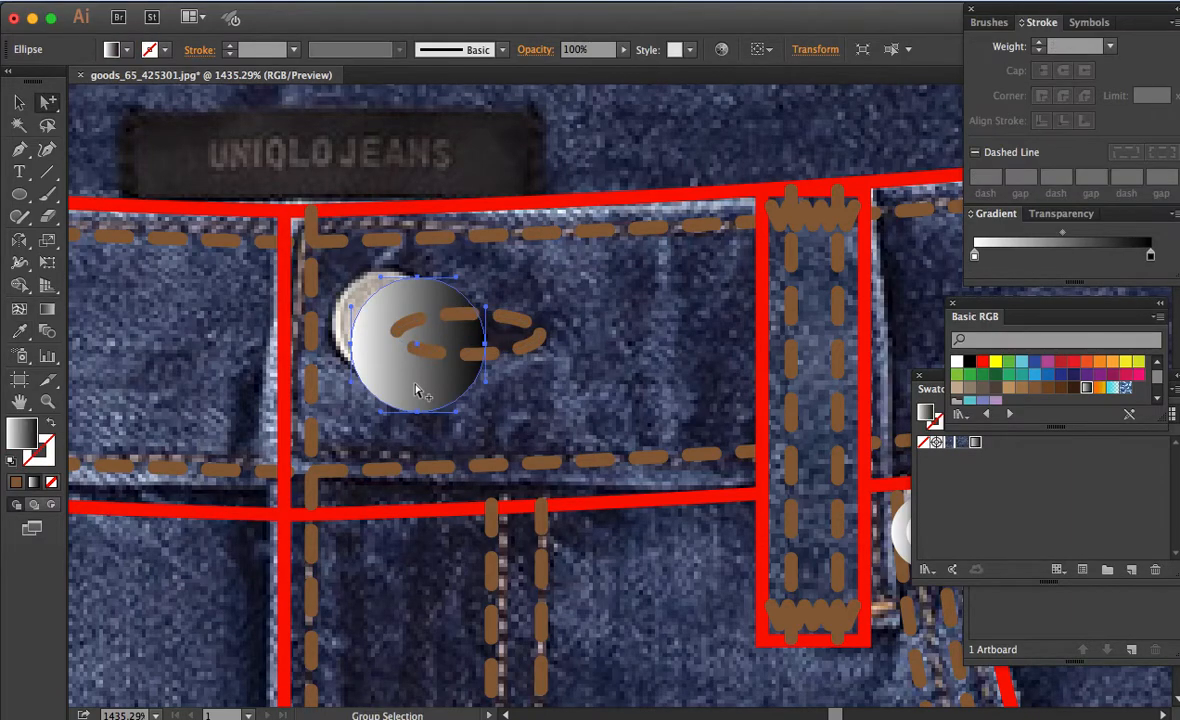
pyautogui.hotkey('ctrl', 'shift', ']')
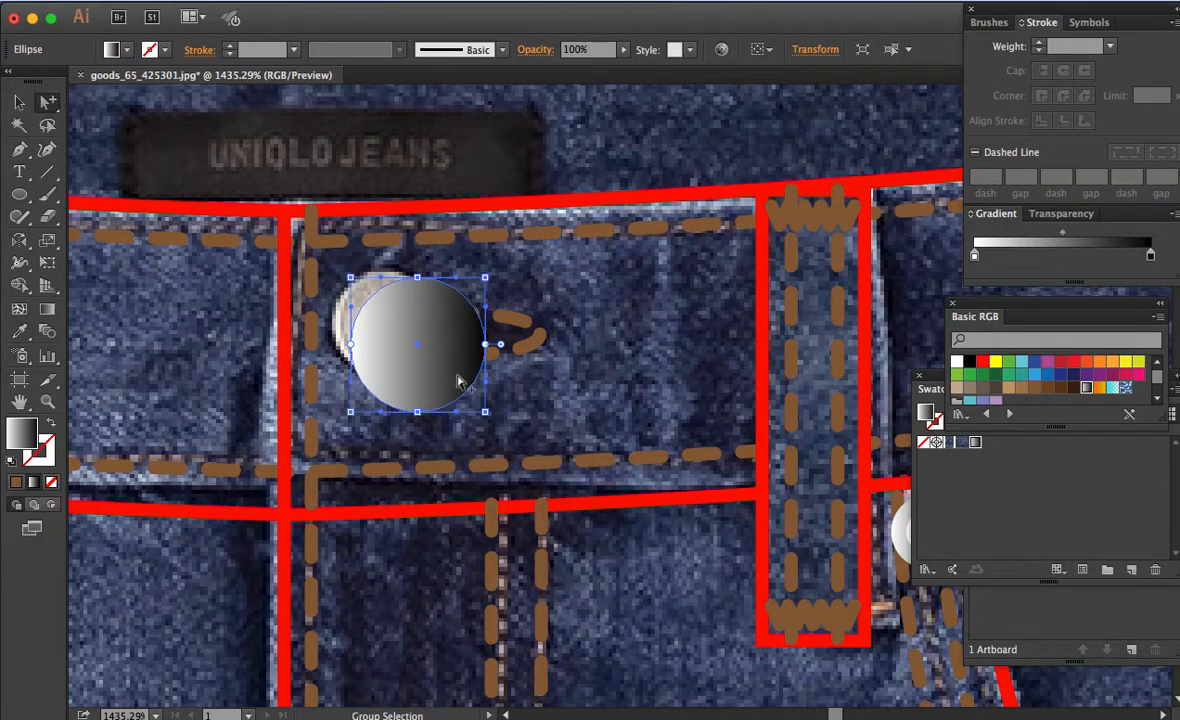
# Step: Select the traced front pocket with its stitching and rivets together with the belt loop, and group them
pyautogui.click(577, 368)
pyautogui.press('super+0')
pyautogui.press('z')
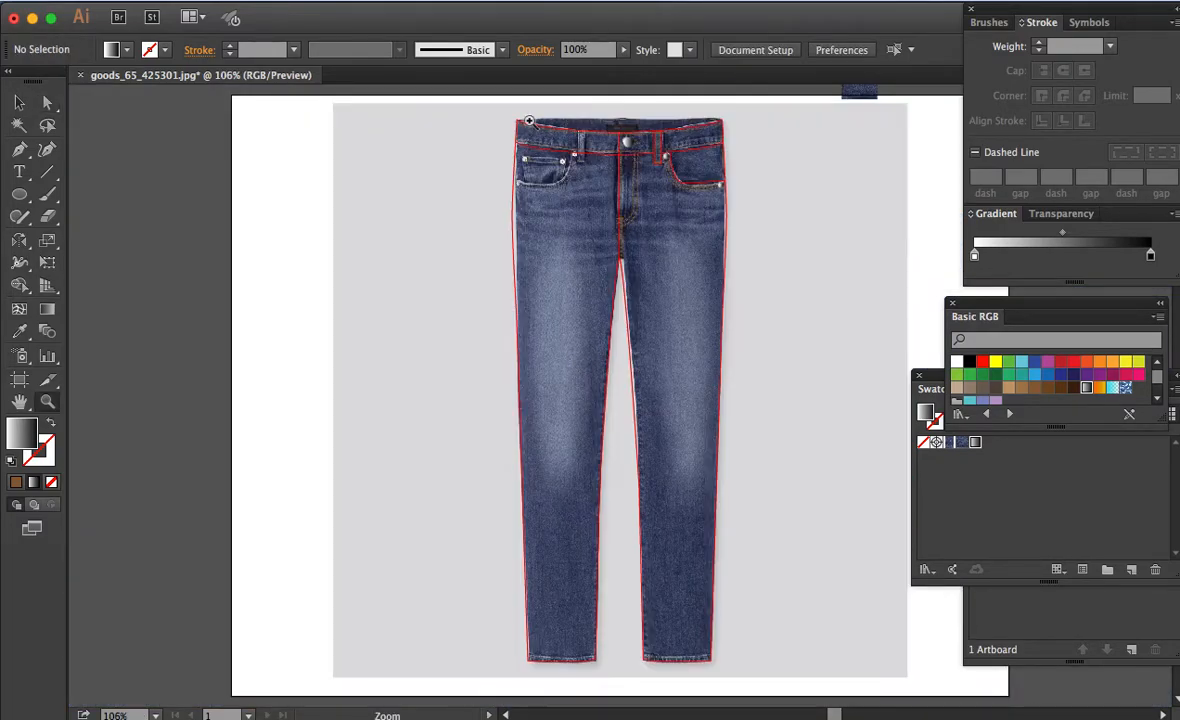
pyautogui.moveTo(719, 119); pyautogui.dragTo(824, 260)
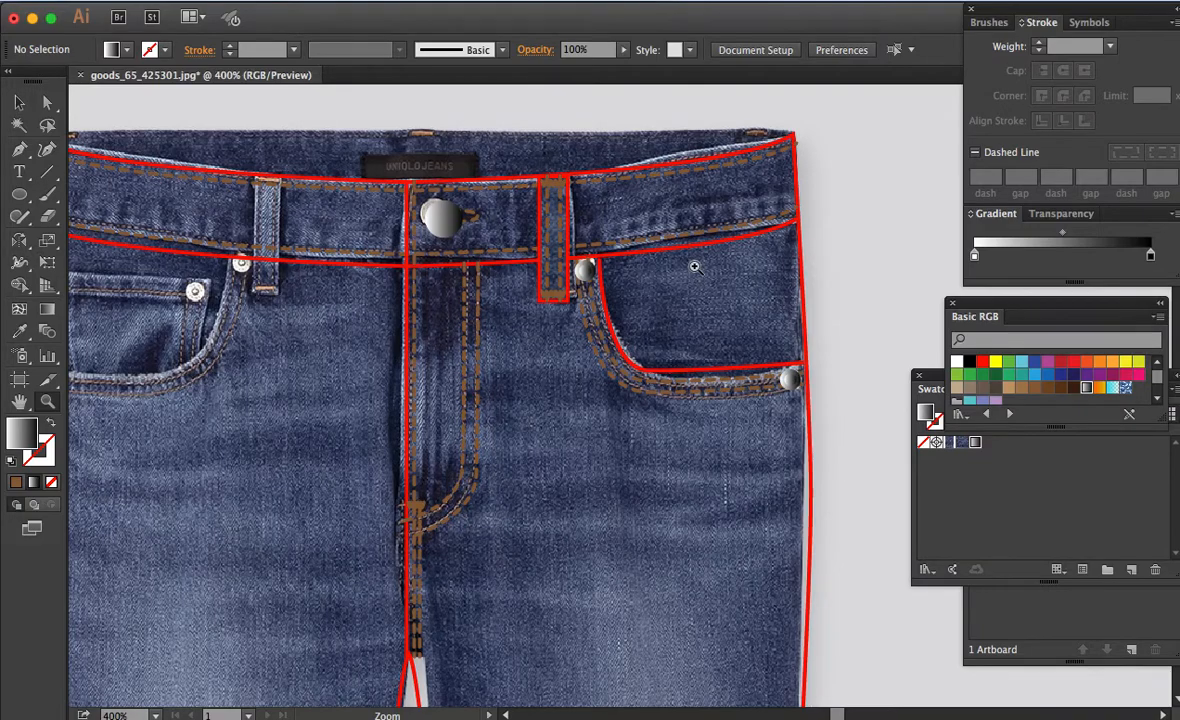
pyautogui.moveTo(695, 267); pyautogui.dragTo(619, 398)
pyautogui.press('a')
pyautogui.press('v')
pyautogui.moveTo(632, 515); pyautogui.dragTo(483, 373)
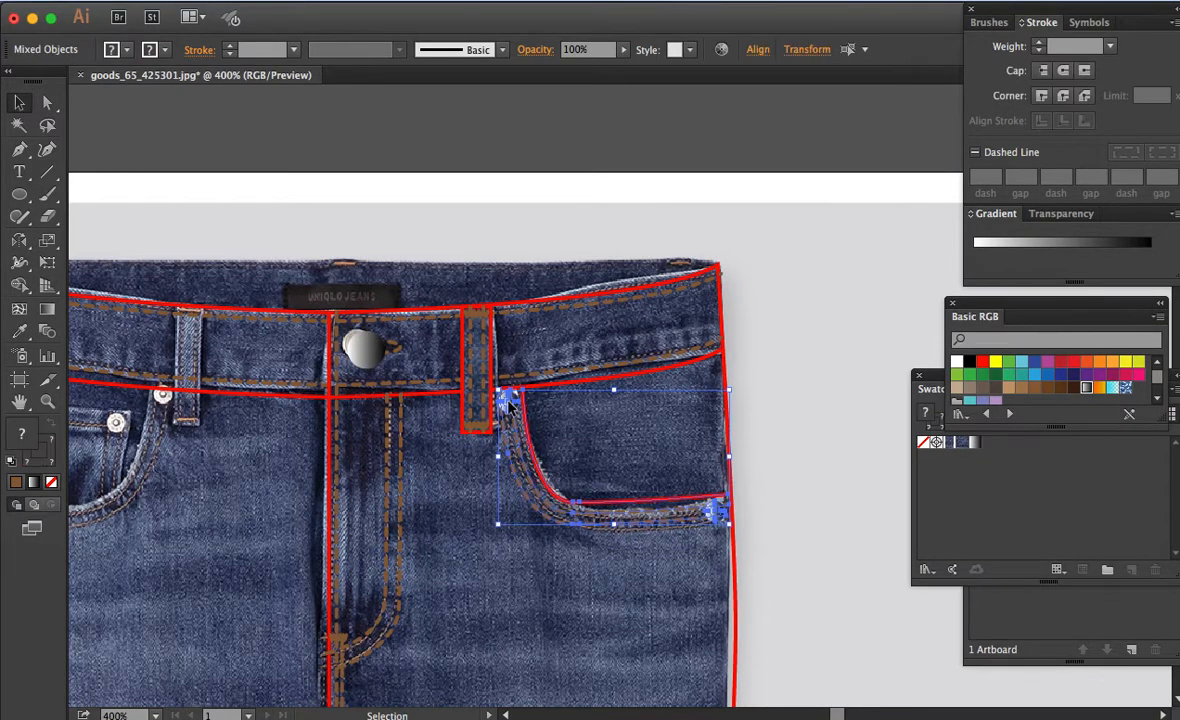
pyautogui.moveTo(450, 375); pyautogui.dragTo(473, 400)
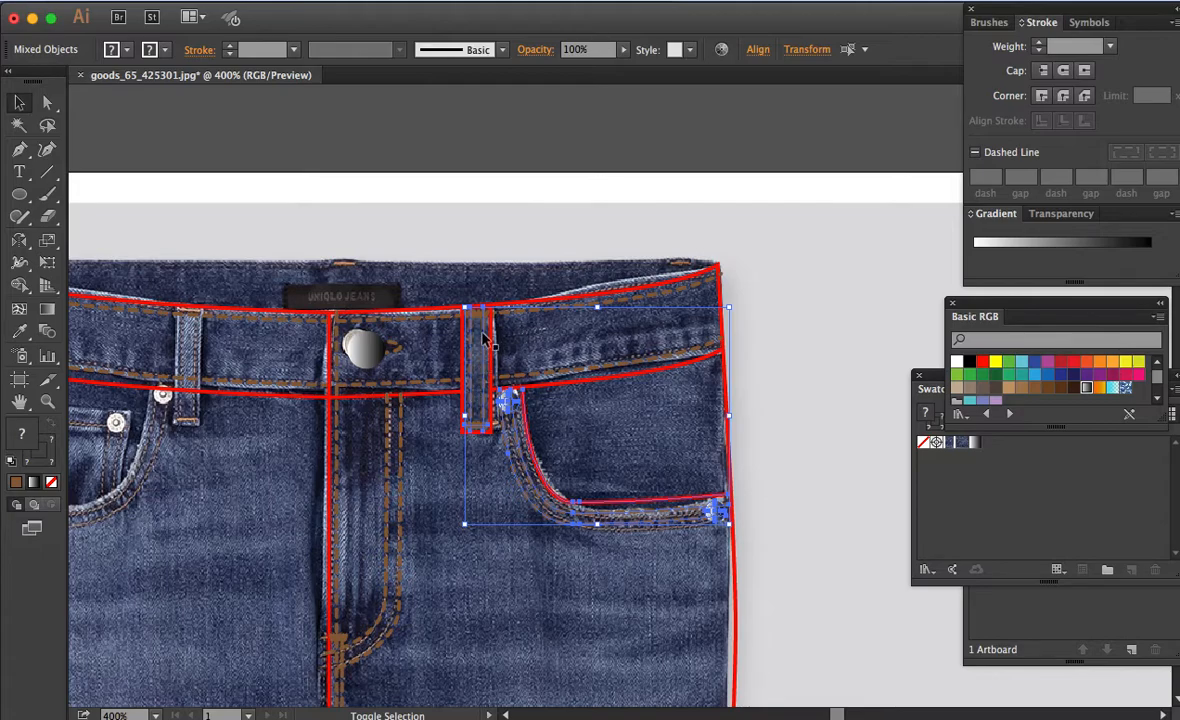
pyautogui.press('super')
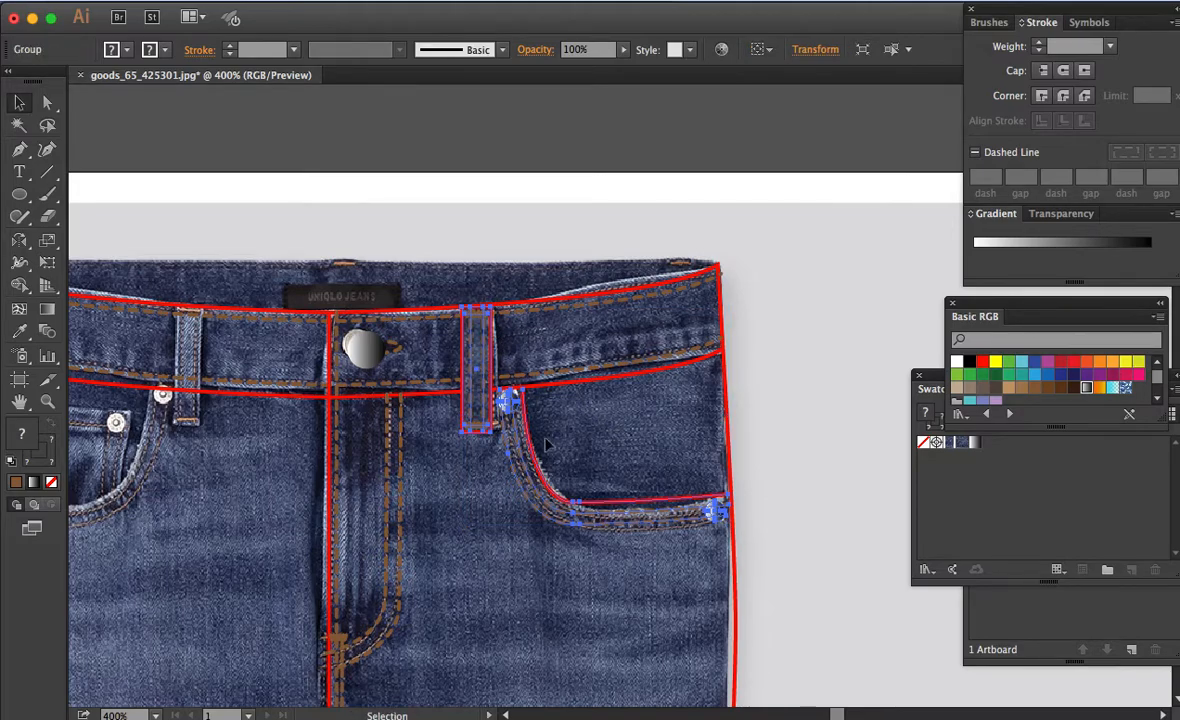
# Step: Copy the pocket and belt loop group to the opposite front, reflect it horizontally and nudge it out to the side seam
pyautogui.moveTo(763, 504); pyautogui.dragTo(778, 508)
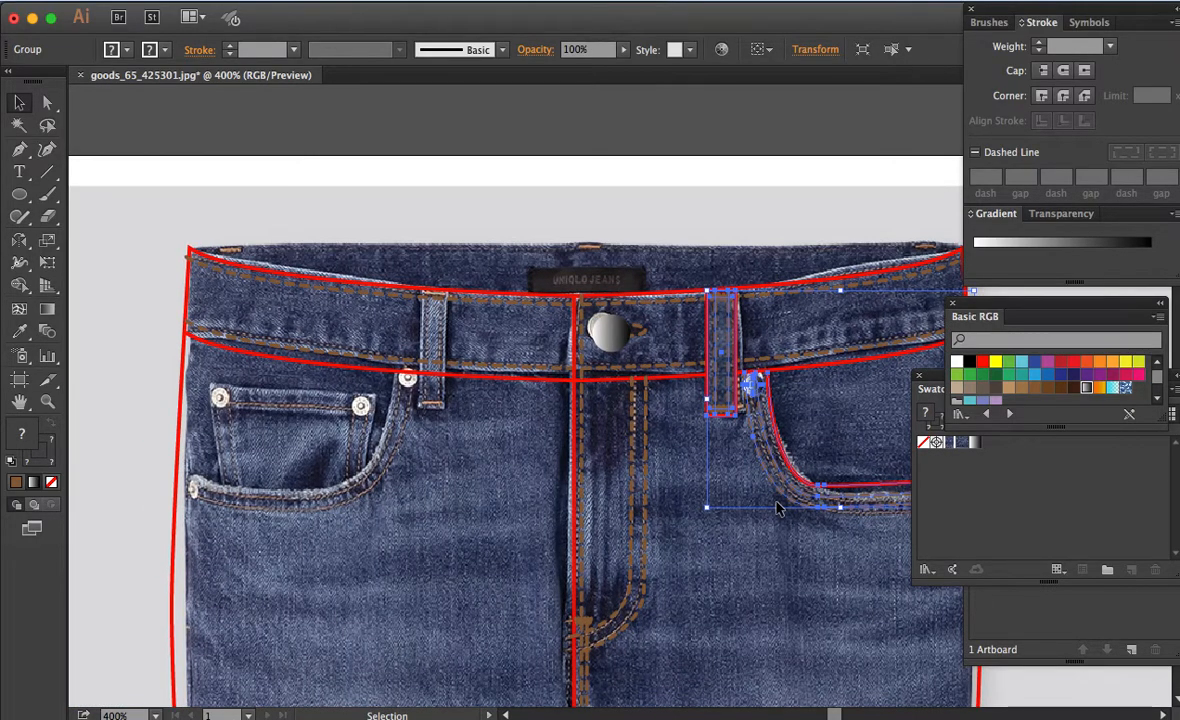
pyautogui.moveTo(715, 362); pyautogui.dragTo(196, 362)
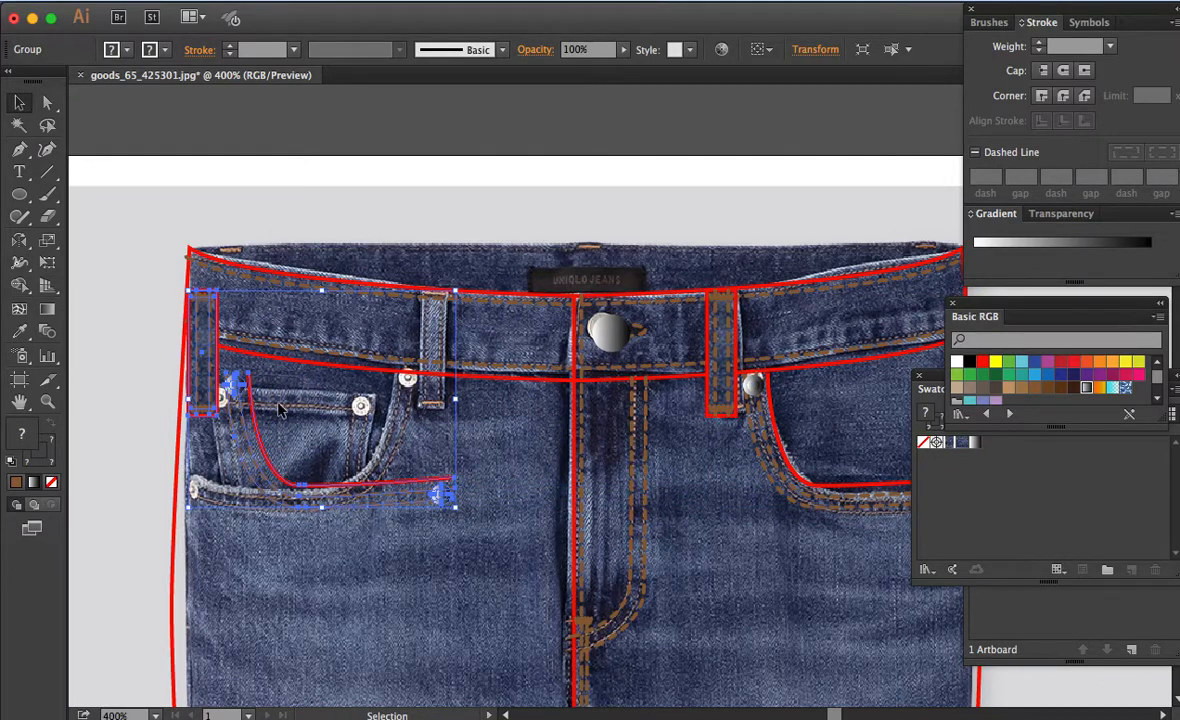
pyautogui.press('o')
pyautogui.press('Return')
pyautogui.press('Return')
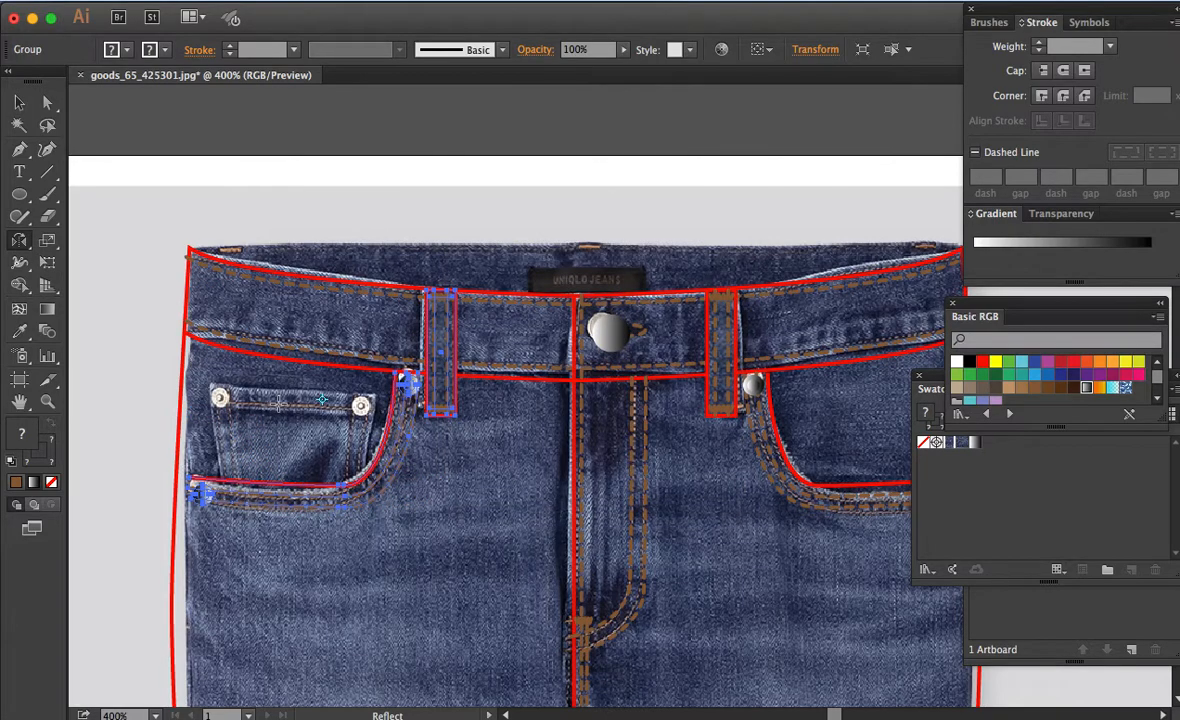
pyautogui.press('Left')
pyautogui.press('Left')
pyautogui.press('Left')
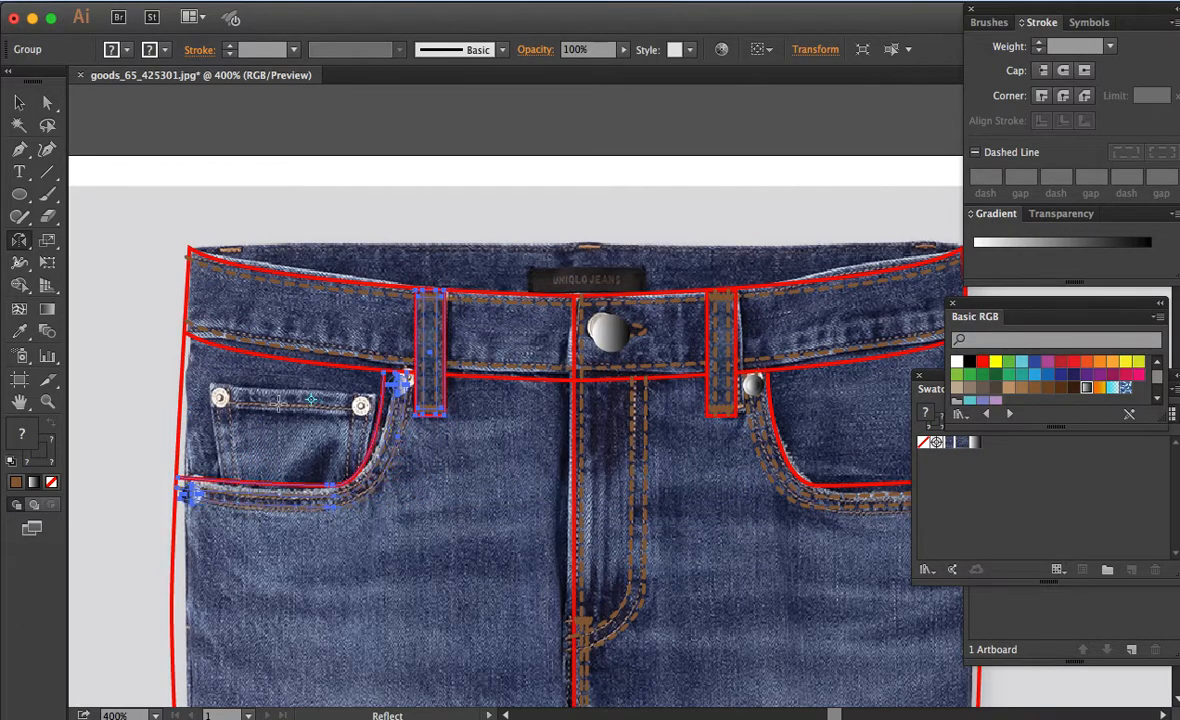
pyautogui.press('a')
pyautogui.click(465, 466)
# Step: Trace the coin pocket's open outline from the pocket opening, with no fill and the red 1.046 pt stroke sampled from the seam line
pyautogui.press('z')
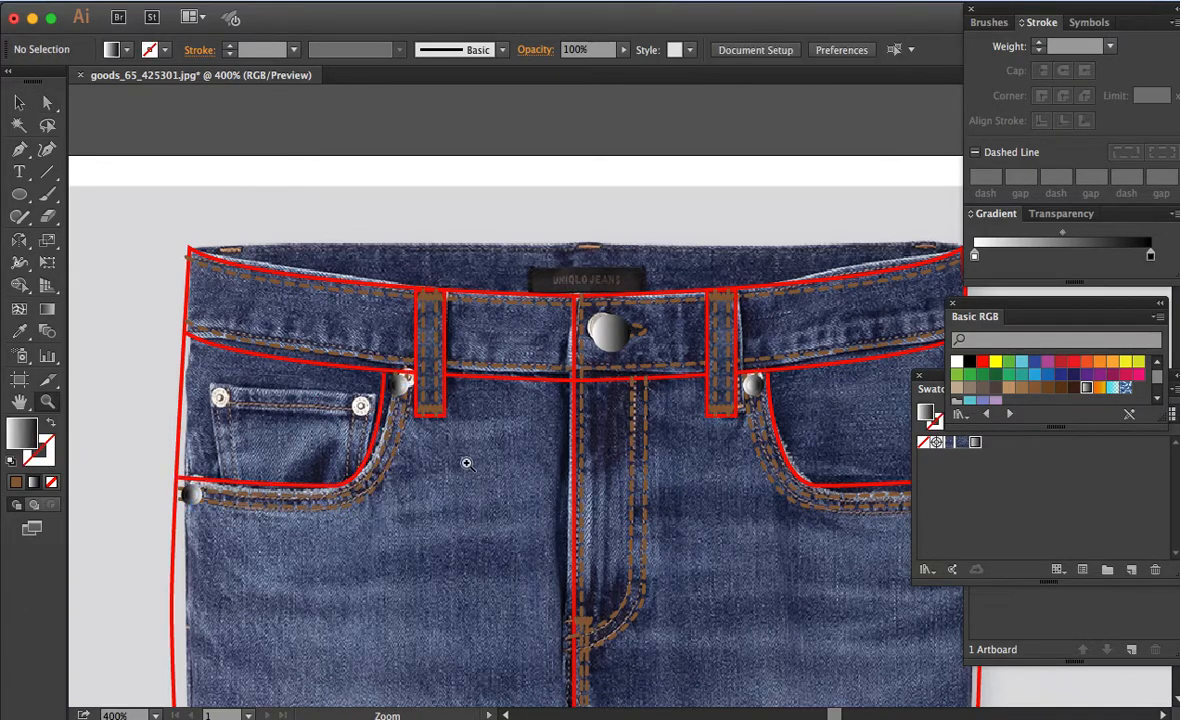
pyautogui.moveTo(136, 253); pyautogui.dragTo(646, 598)
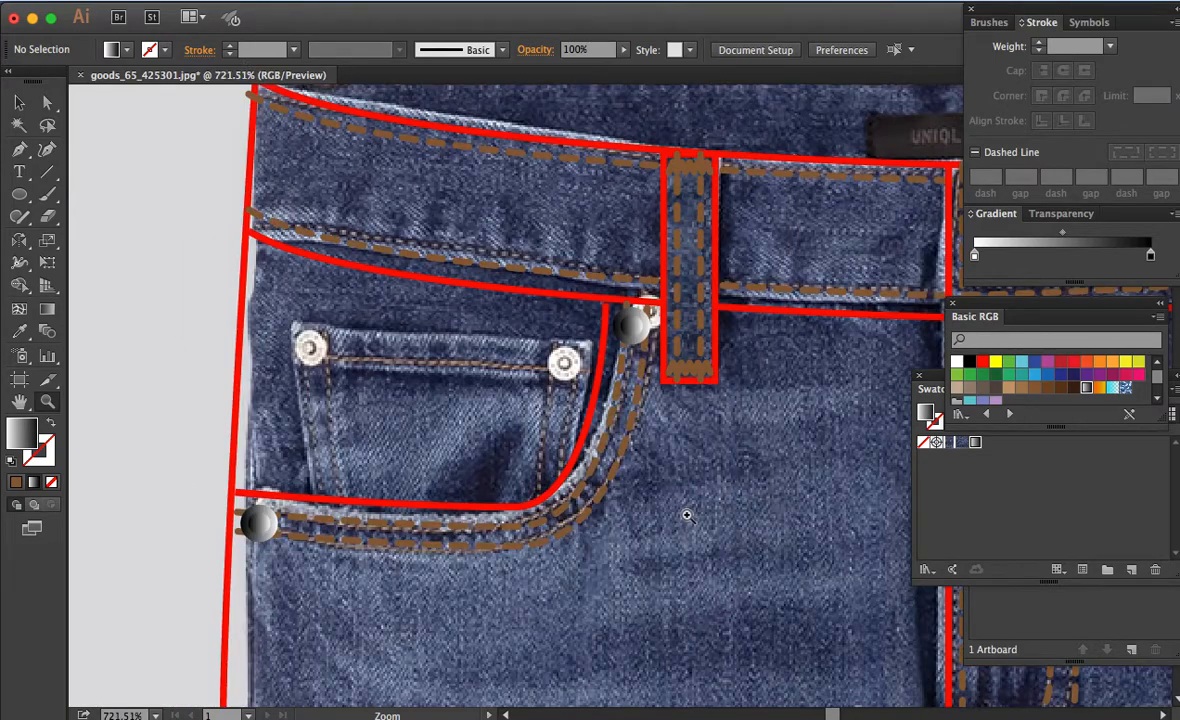
pyautogui.press('a')
pyautogui.press('p')
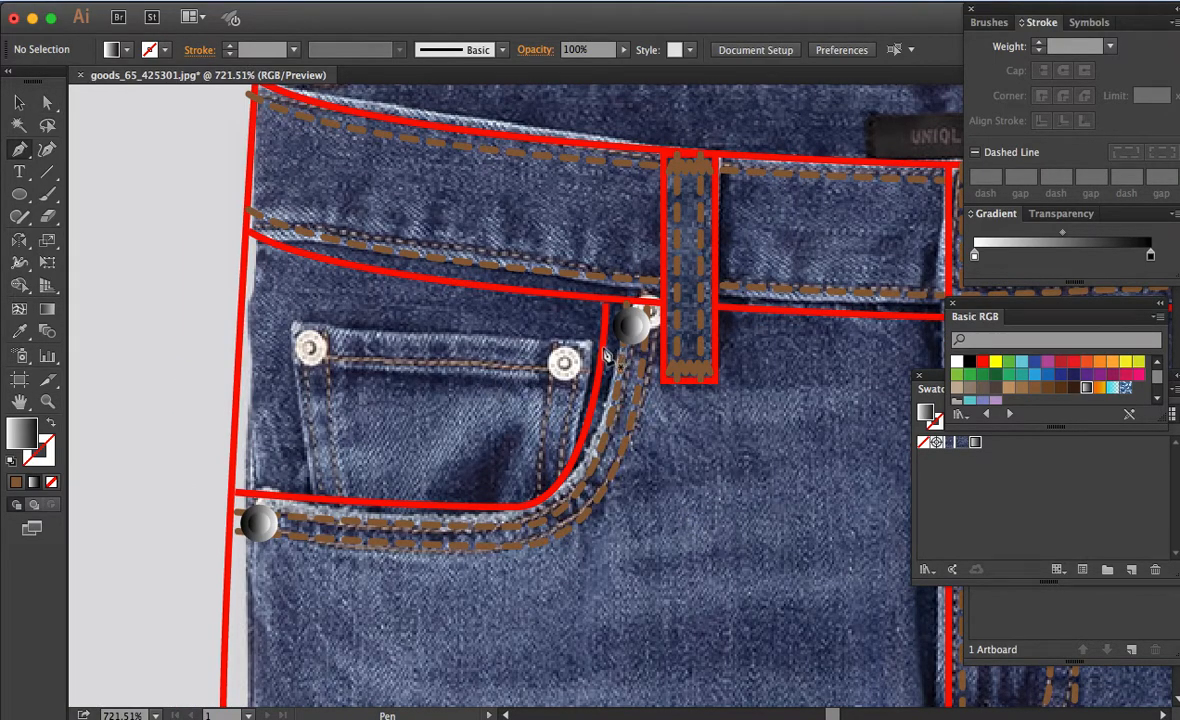
pyautogui.click(592, 346)
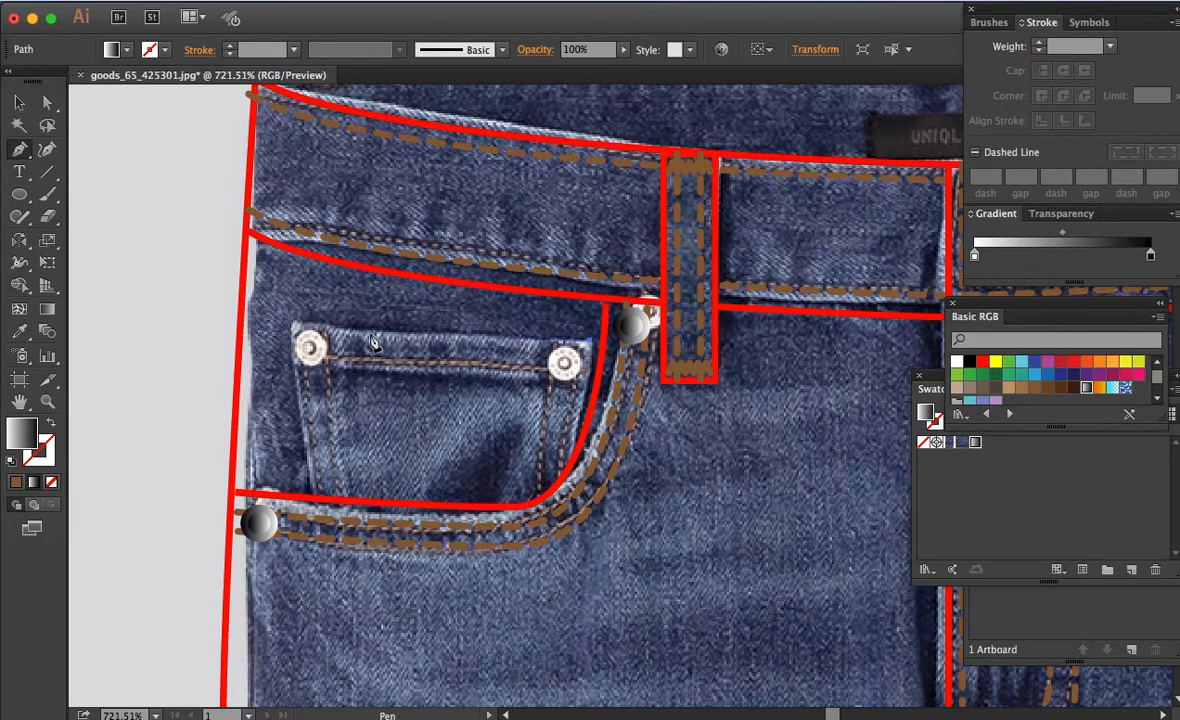
pyautogui.click(295, 320)
pyautogui.click(303, 498)
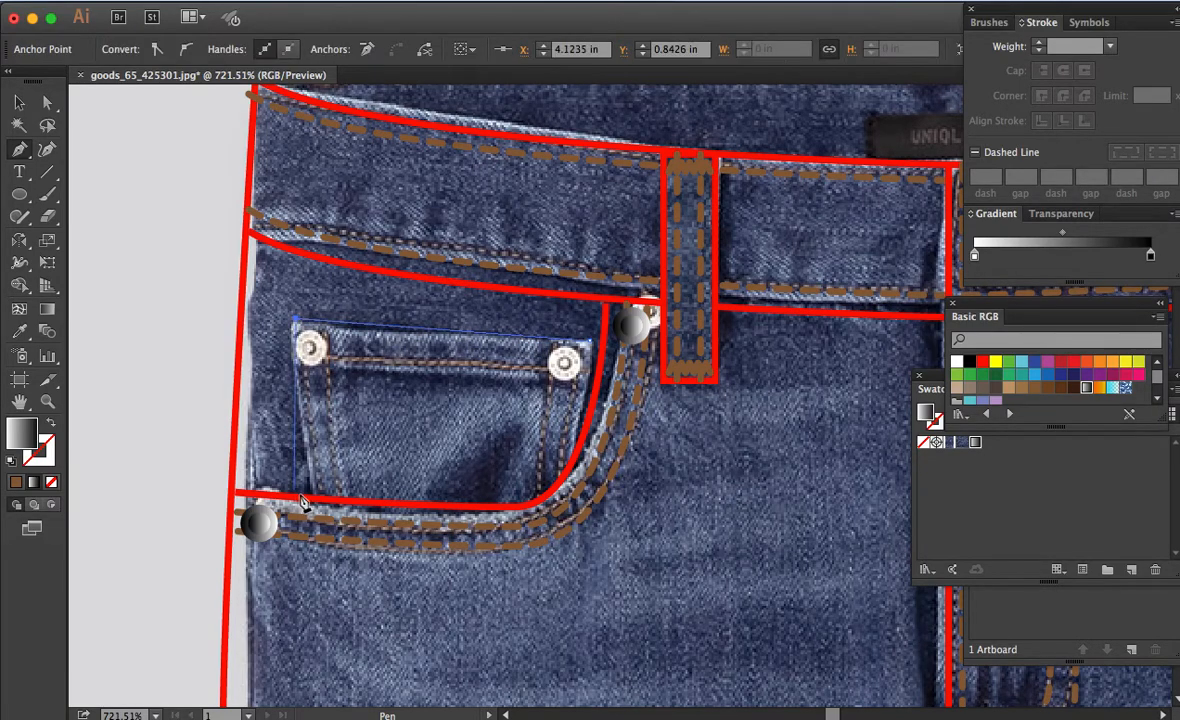
pyautogui.click(303, 499)
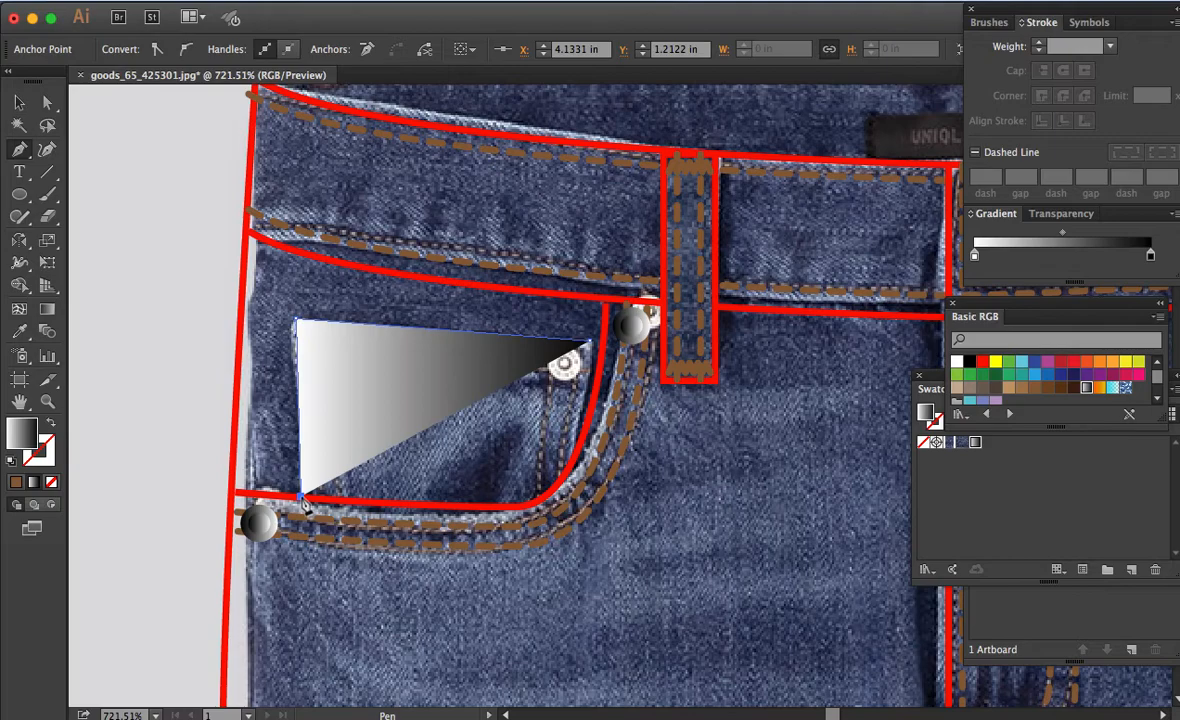
pyautogui.press('i')
pyautogui.click(306, 500)
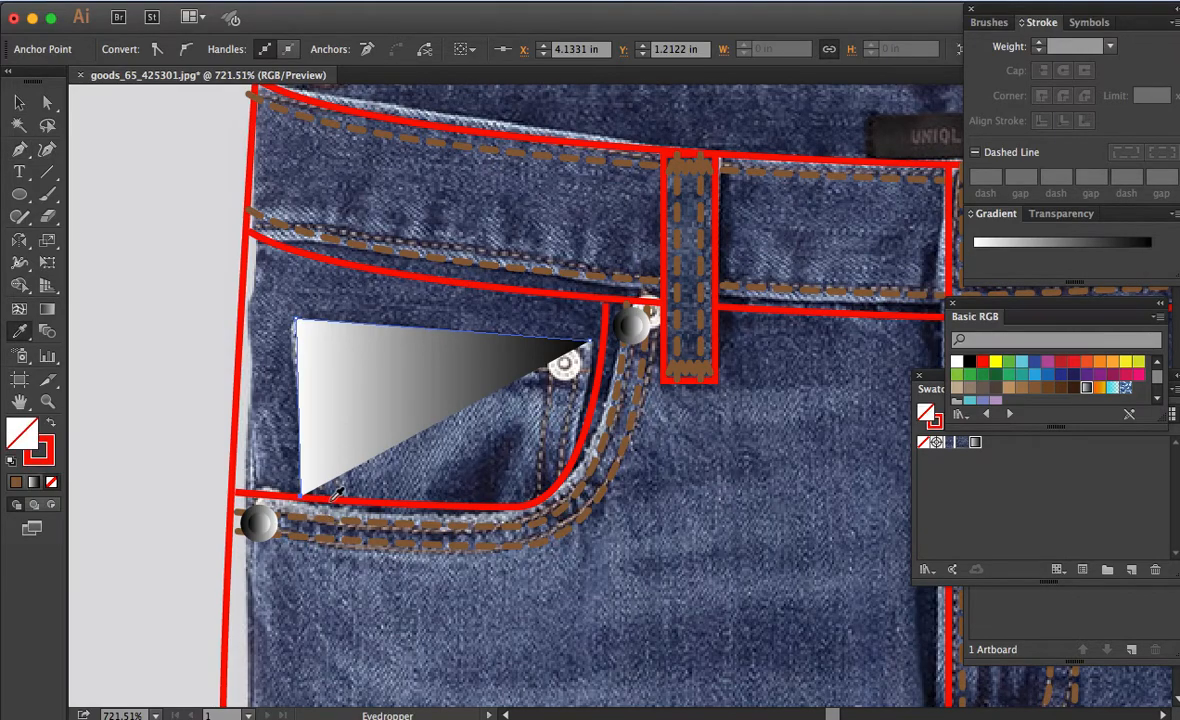
pyautogui.press('p')
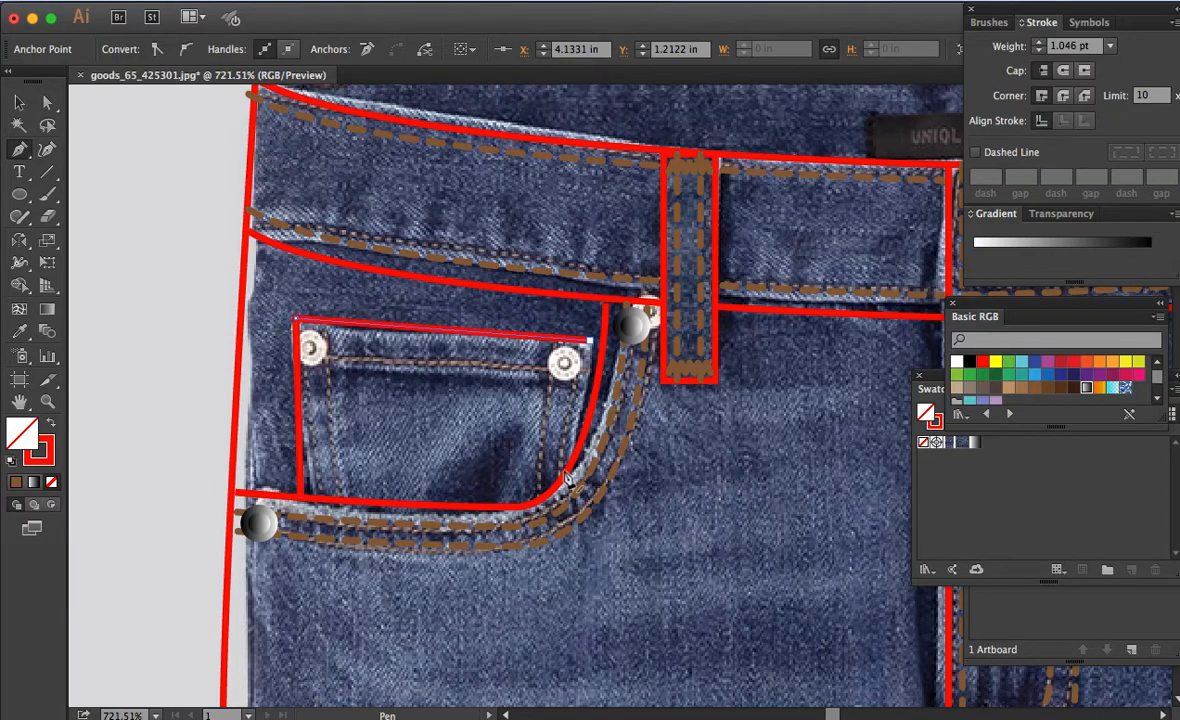
pyautogui.moveTo(566, 468); pyautogui.dragTo(655, 497)
# Step: Move the coin pocket outline's upper corner near the pocket curve slightly inward, and select the whole outline
pyautogui.press('a')
pyautogui.moveTo(550, 326); pyautogui.dragTo(577, 347)
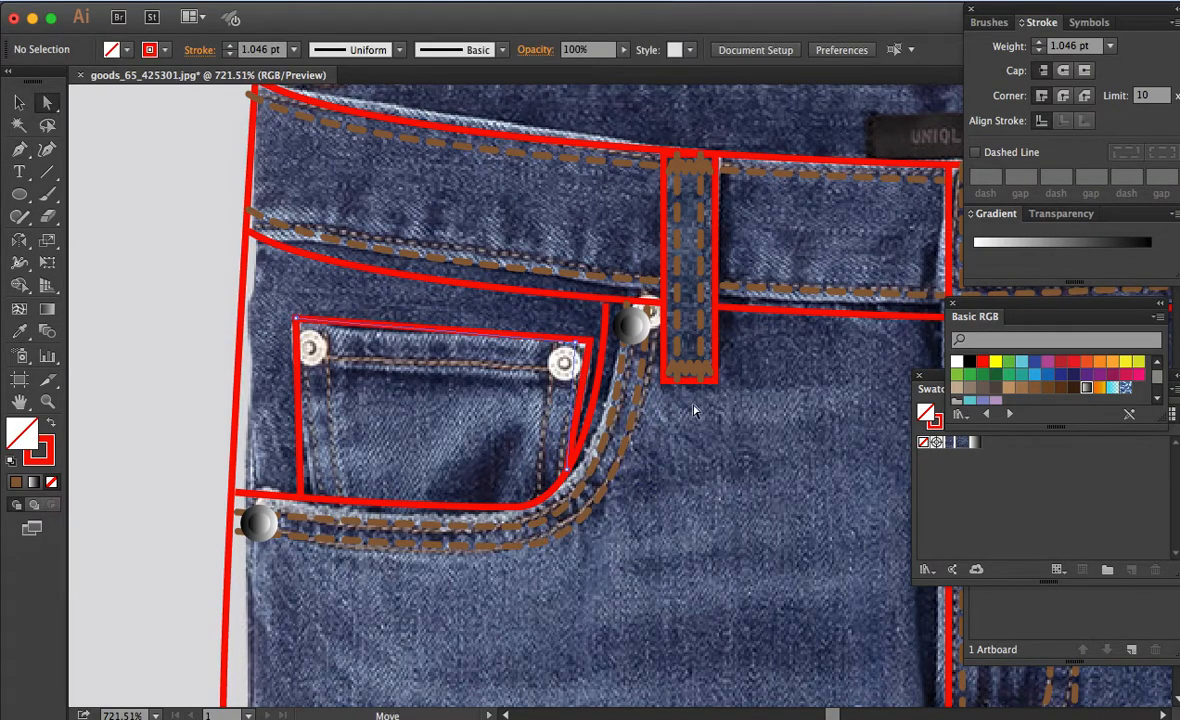
pyautogui.click(662, 410)
pyautogui.keyDown('alt'); pyautogui.click(517, 339); pyautogui.keyUp('alt')
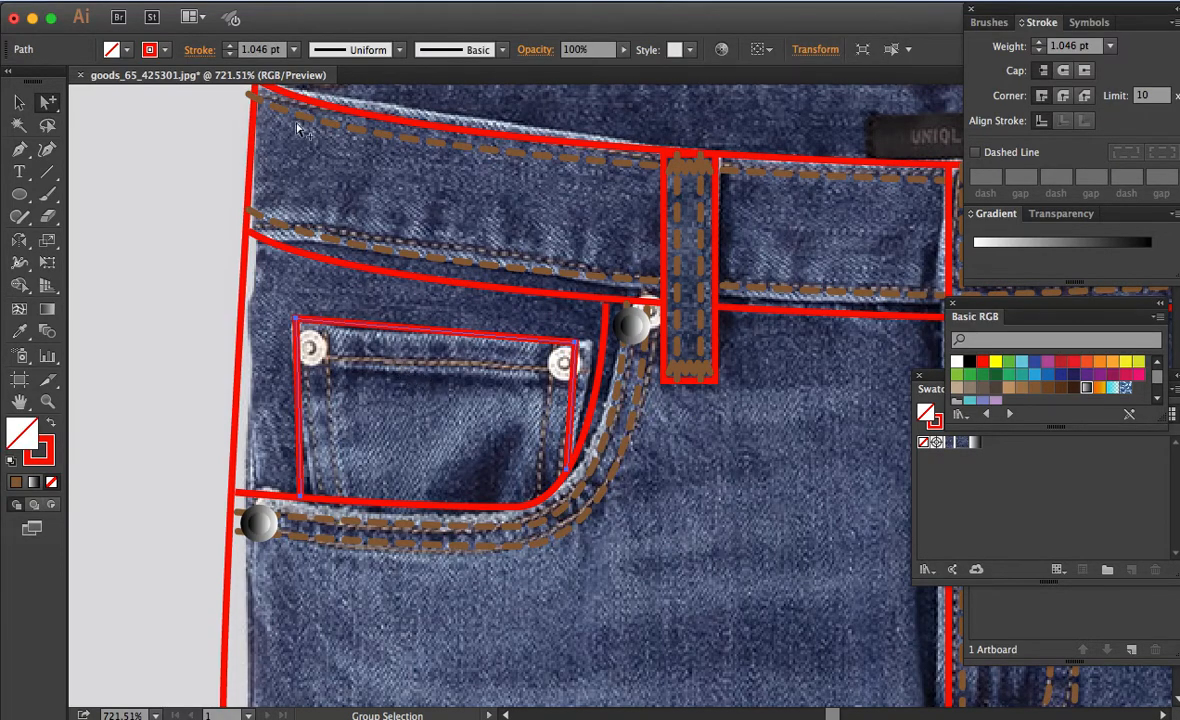
pyautogui.press('p')
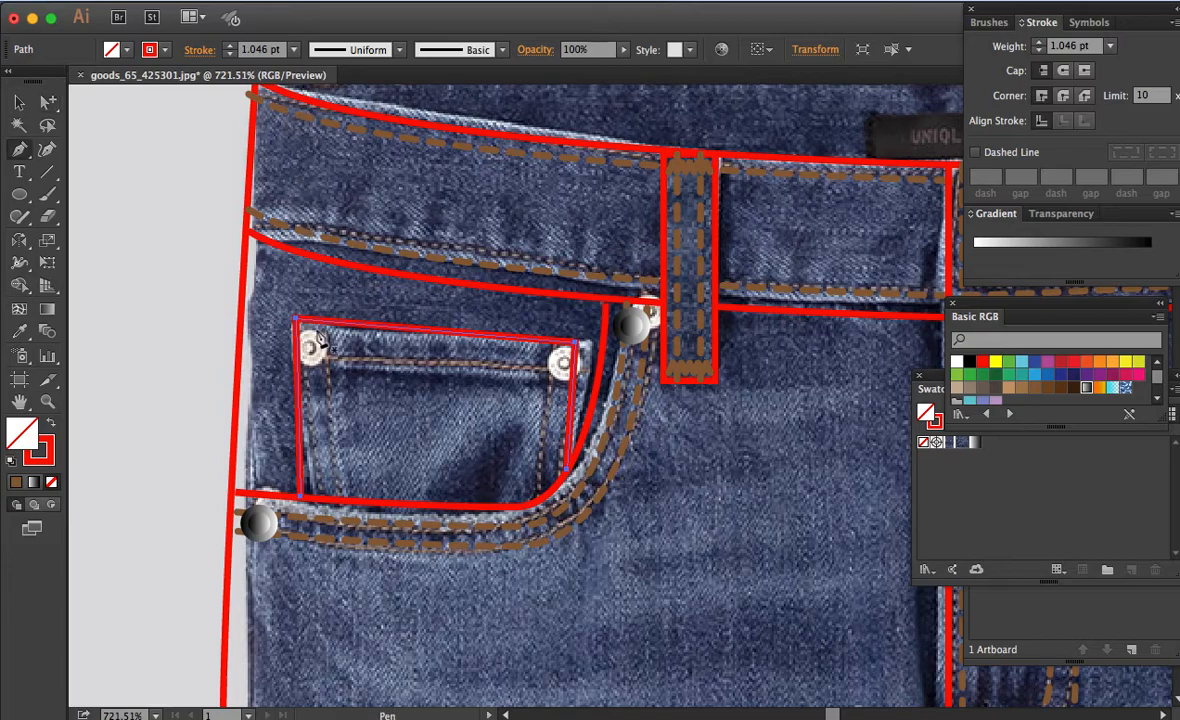
# Step: Draw a stitch line along the coin pocket's outer side with the sampled dashed brown 1 pt stroke, and duplicate it parallel further inward
pyautogui.click(315, 498)
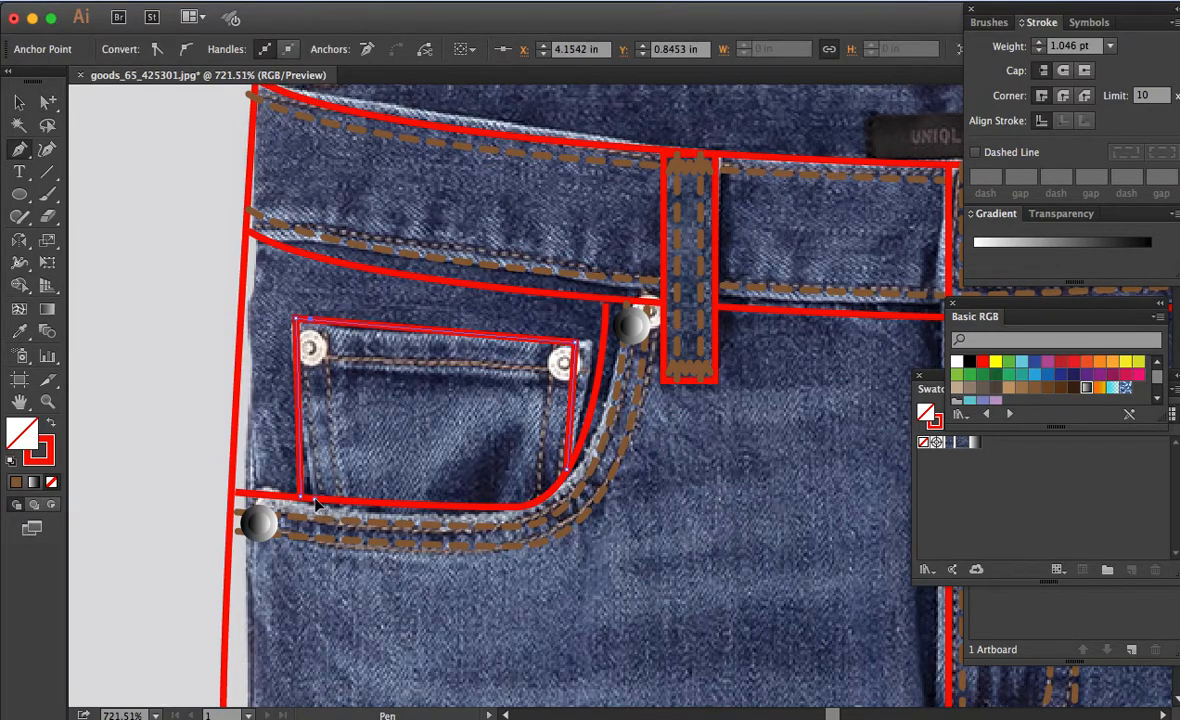
pyautogui.click(310, 318)
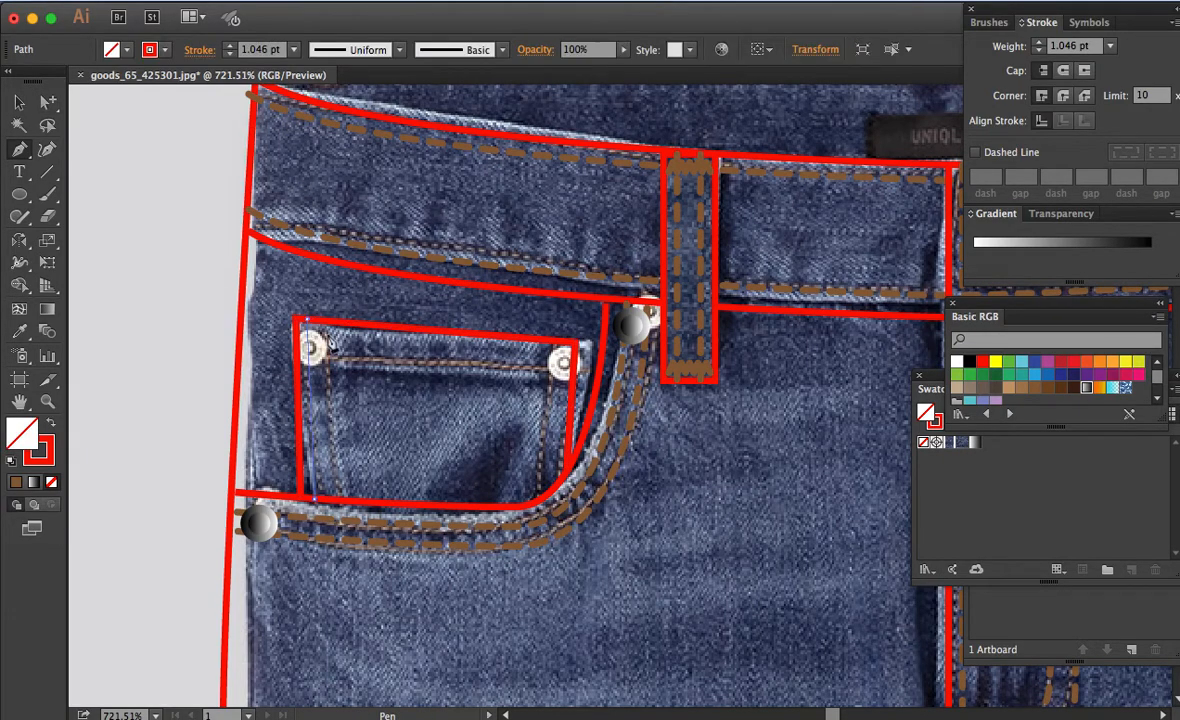
pyautogui.press('i')
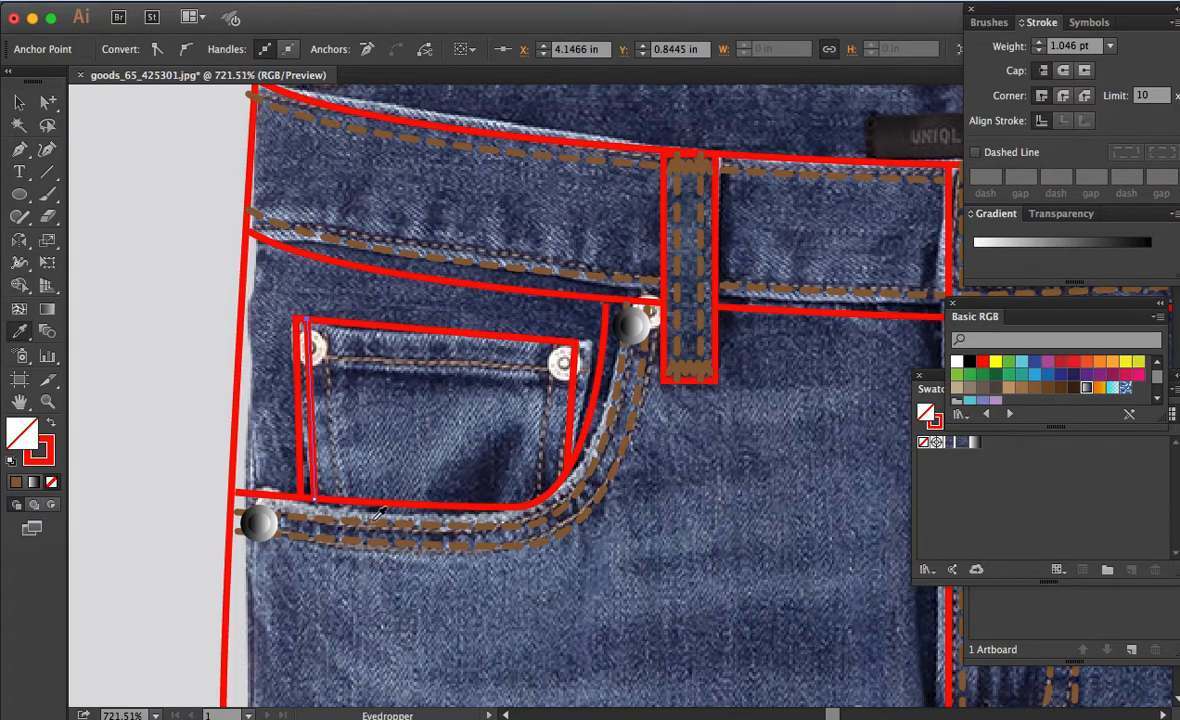
pyautogui.click(345, 484)
pyautogui.press('a')
pyautogui.moveTo(314, 419); pyautogui.dragTo(338, 419)
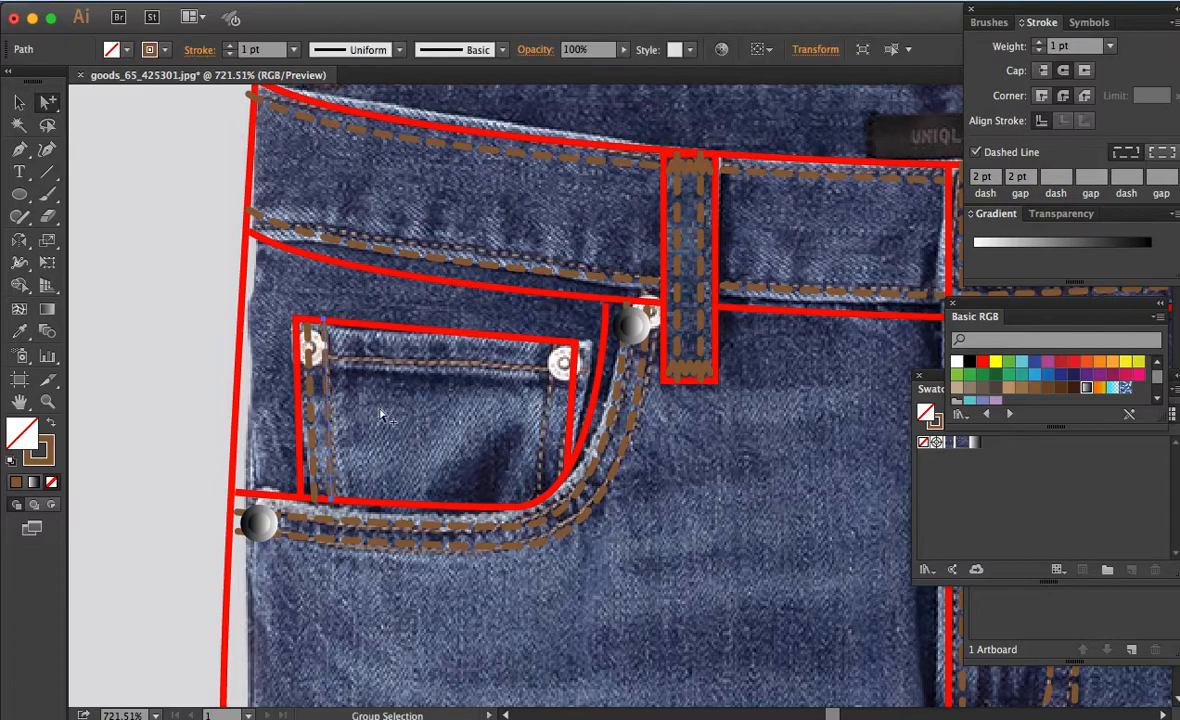
pyautogui.press('shift+super+a')
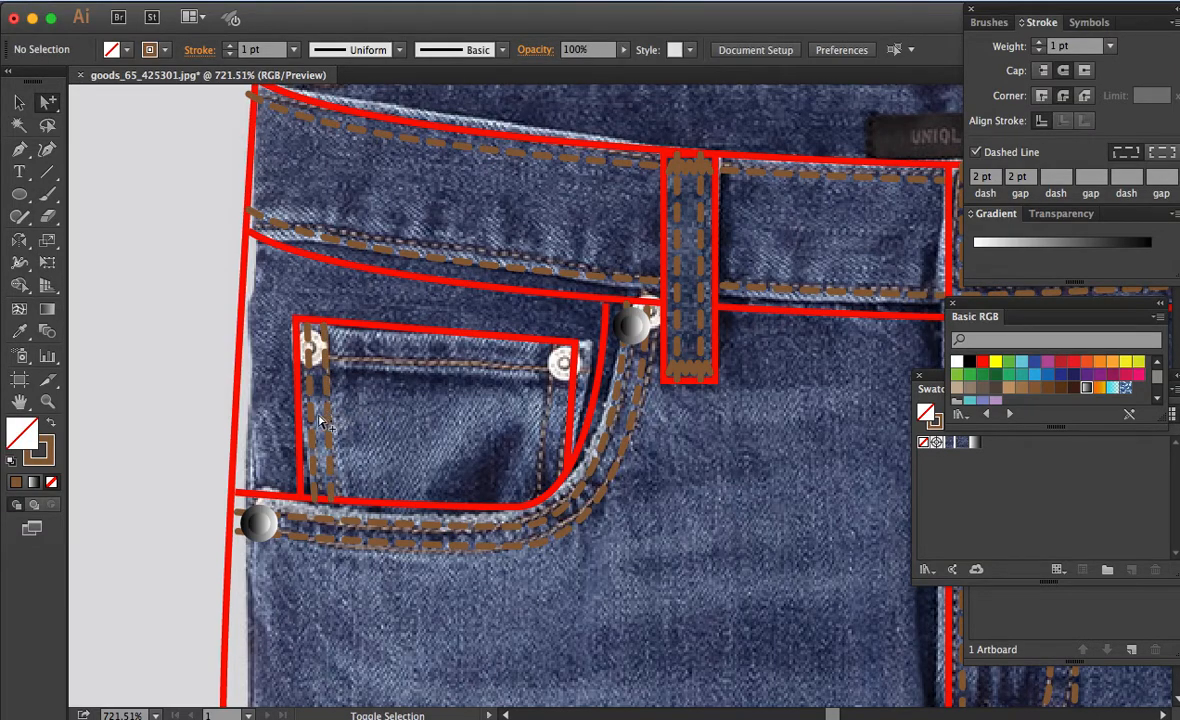
# Step: Copy both coin pocket side stitch lines to its opposite side and align them with the edge there
pyautogui.click(326, 422)
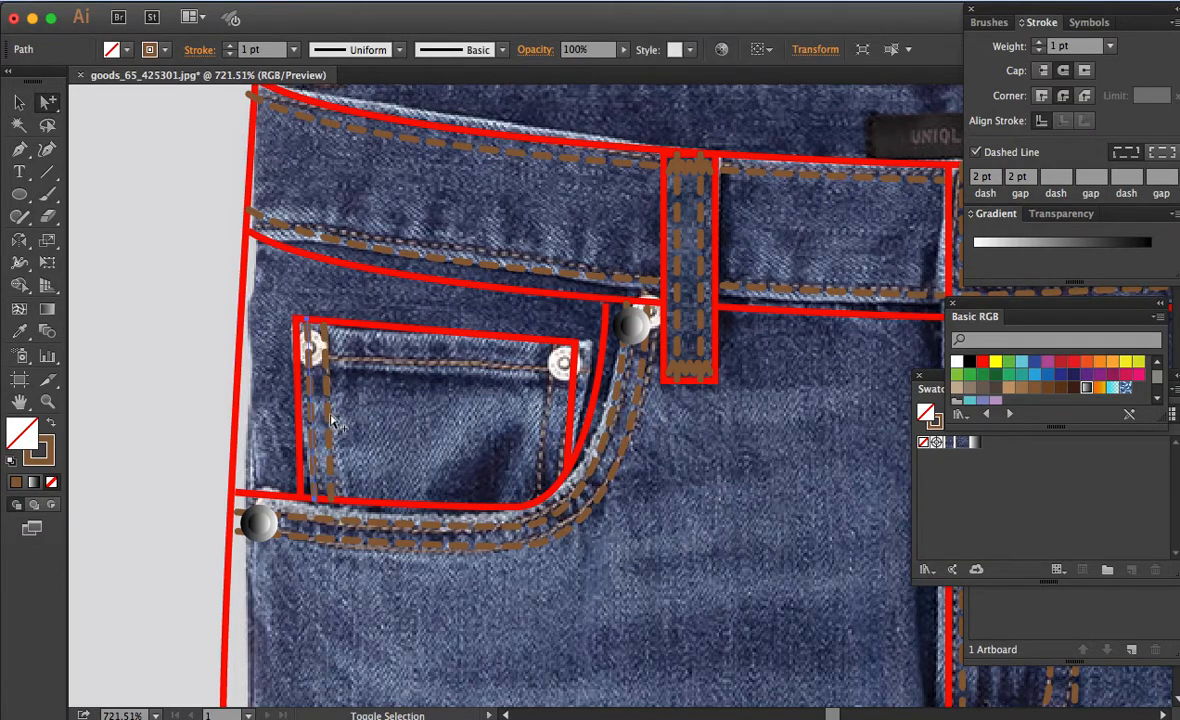
pyautogui.moveTo(330, 422); pyautogui.dragTo(556, 442)
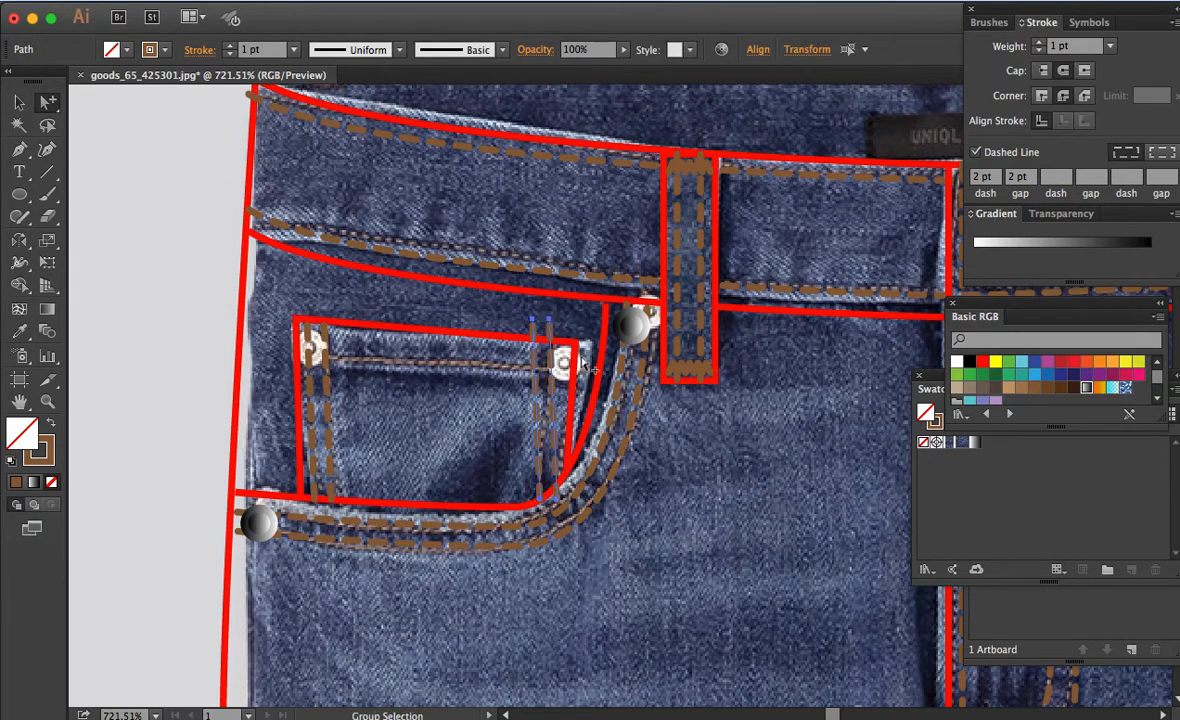
pyautogui.moveTo(552, 330); pyautogui.dragTo(559, 342)
# Step: Shorten the copied stitch lines by moving their lower end points up to the front pocket's curved opening
pyautogui.click(560, 529)
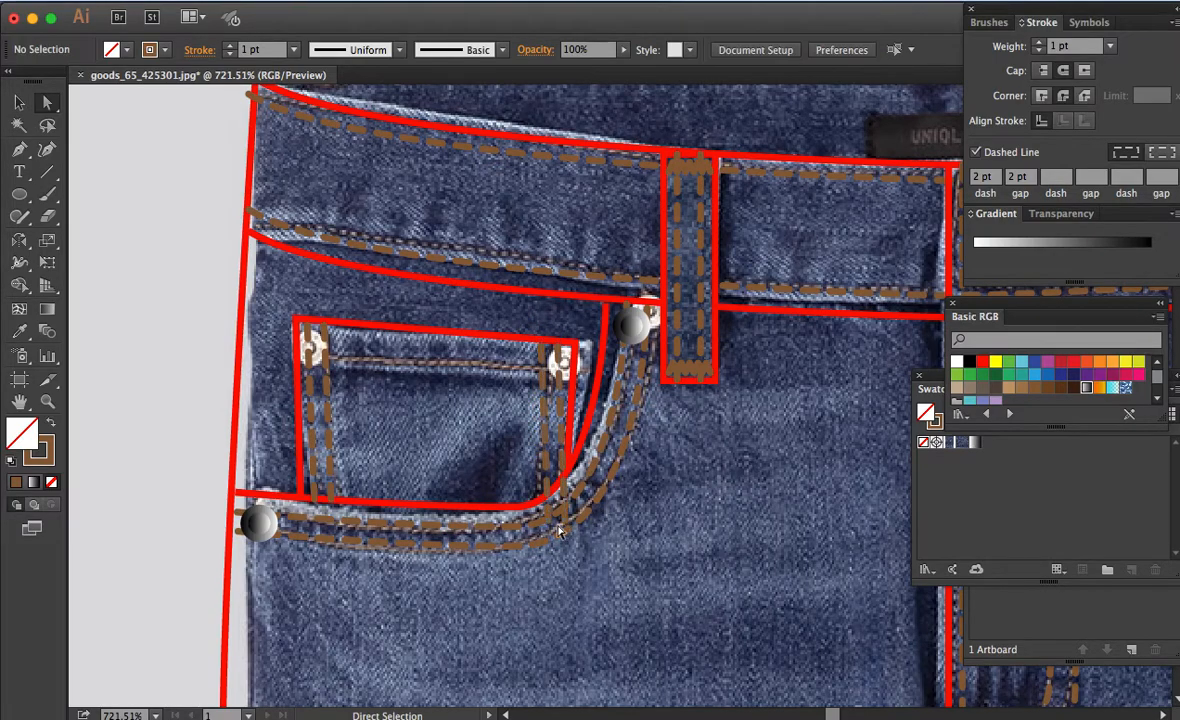
pyautogui.click(567, 531)
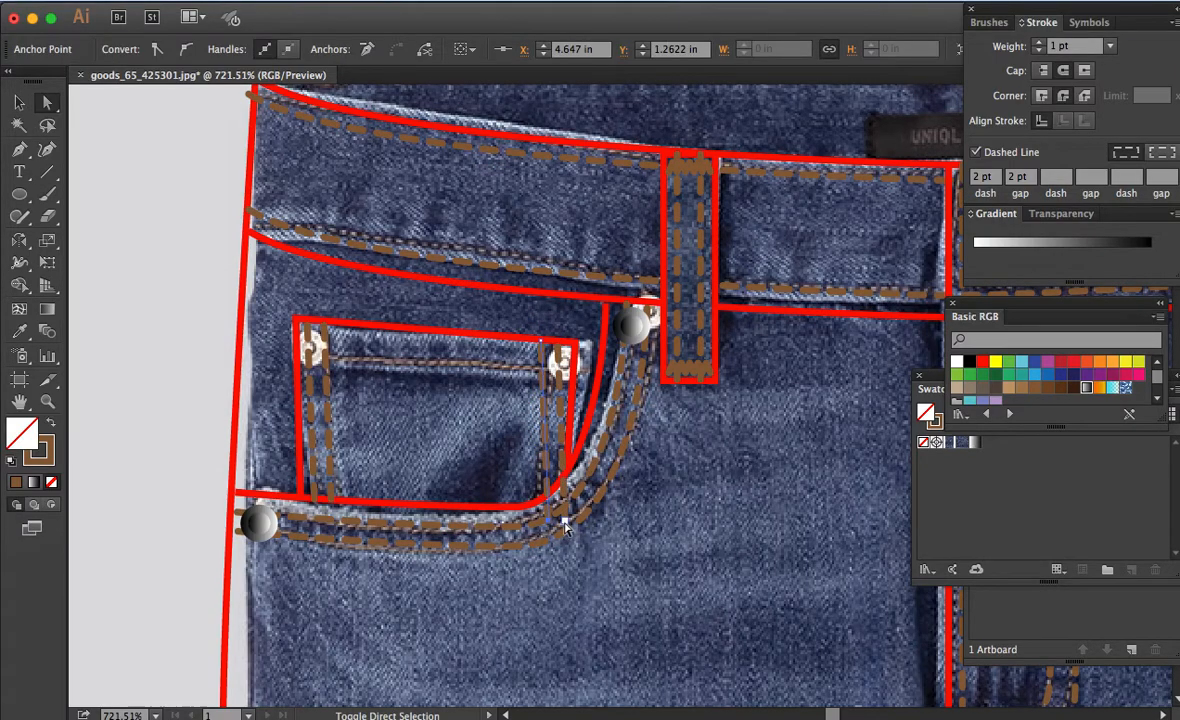
pyautogui.keyDown('shift'); pyautogui.click(565, 523); pyautogui.keyUp('shift')
pyautogui.moveTo(565, 523); pyautogui.dragTo(557, 490)
pyautogui.click(557, 499)
pyautogui.click(558, 489)
pyautogui.click(620, 472)
# Step: Inside the pocket group, draw a dashed brown 1 pt stitch line across the coin pocket just below its upper edge
pyautogui.press('v')
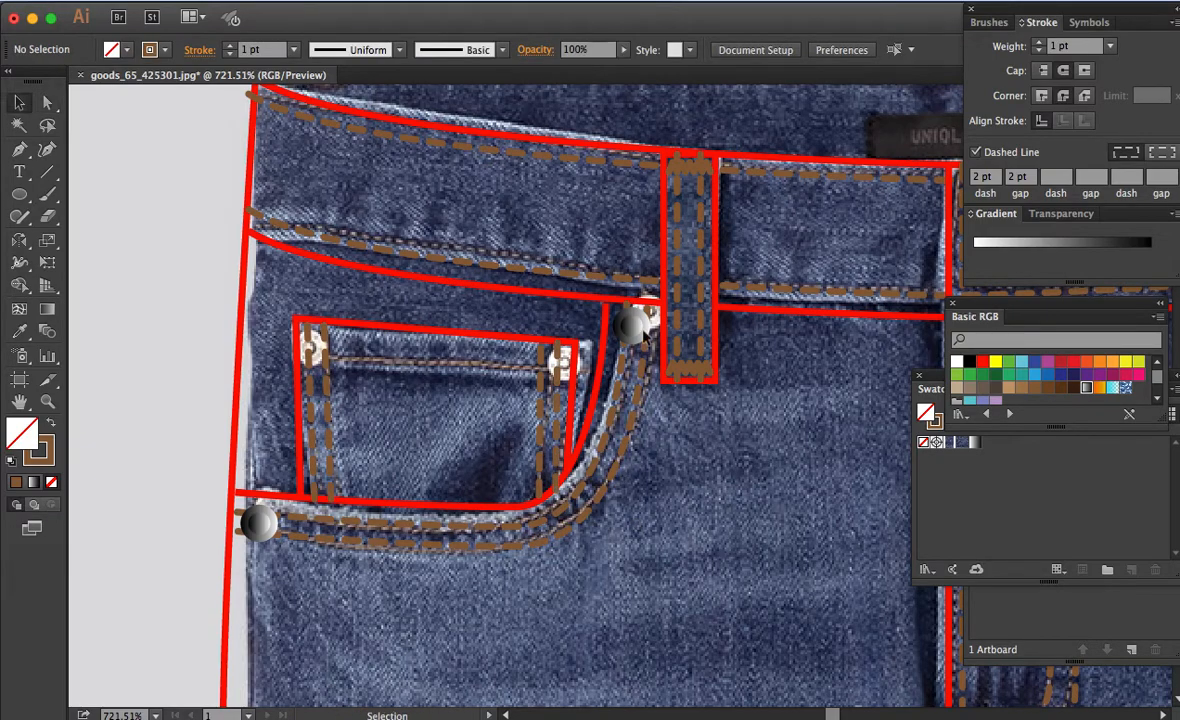
pyautogui.click(645, 340)
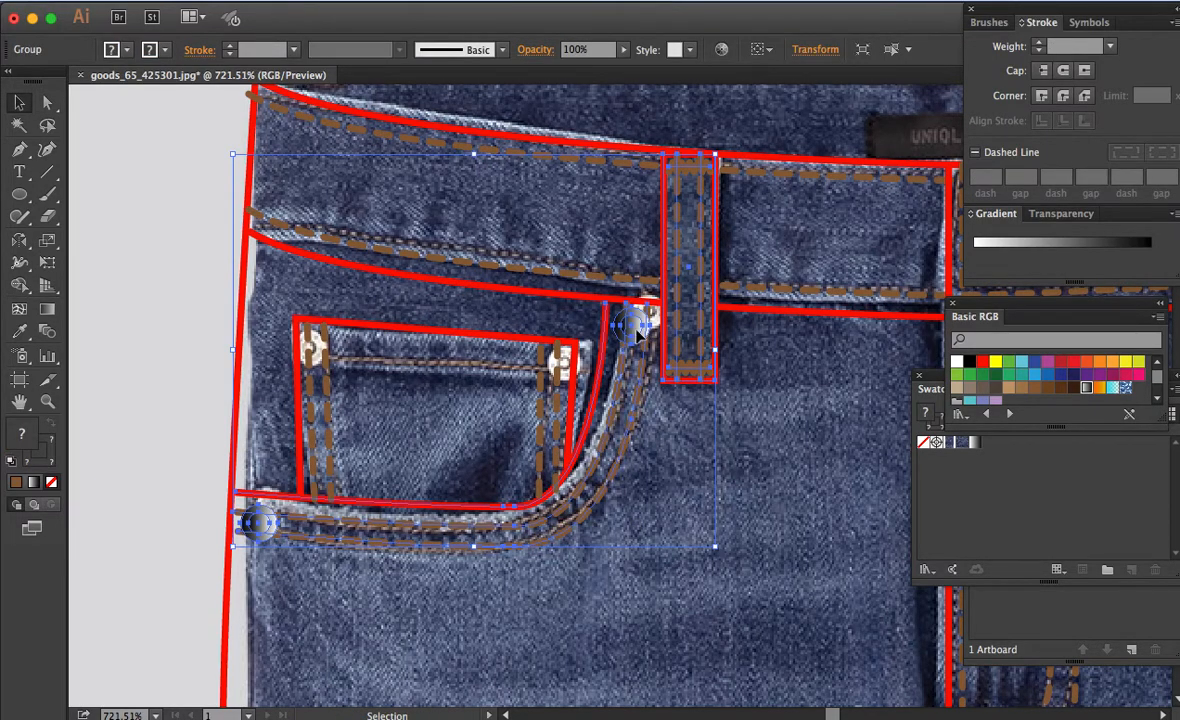
pyautogui.doubleClick(648, 478)
pyautogui.press('a')
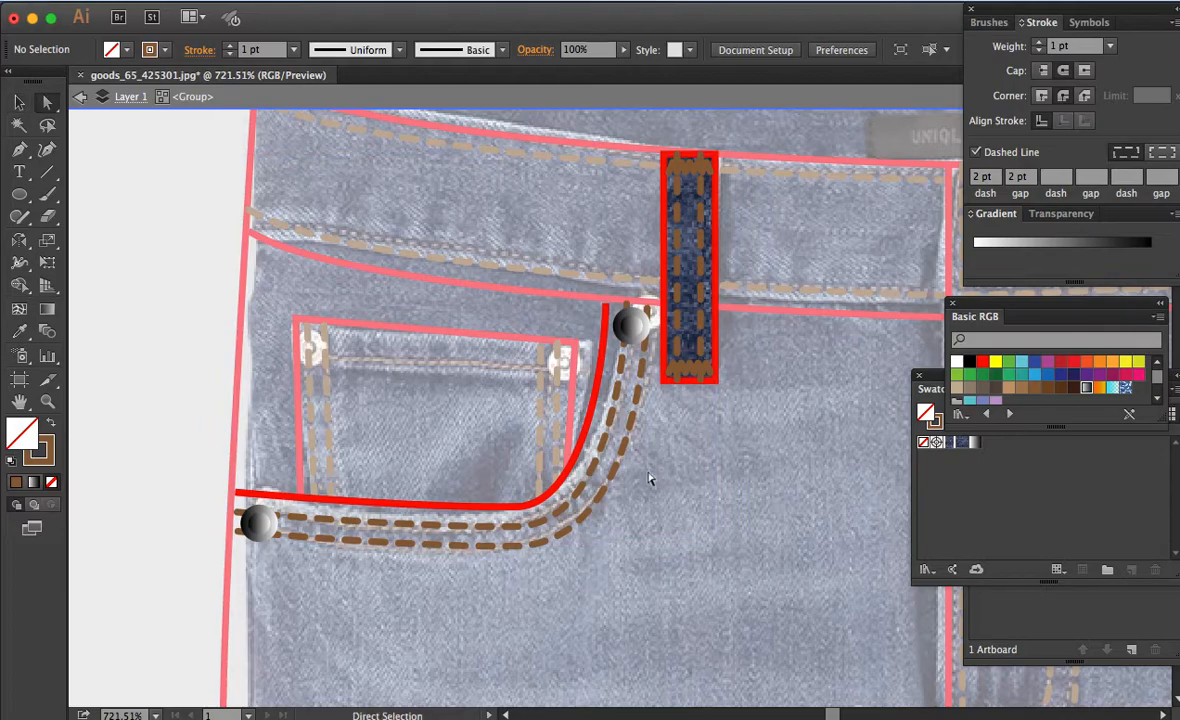
pyautogui.press('p')
pyautogui.click(295, 356)
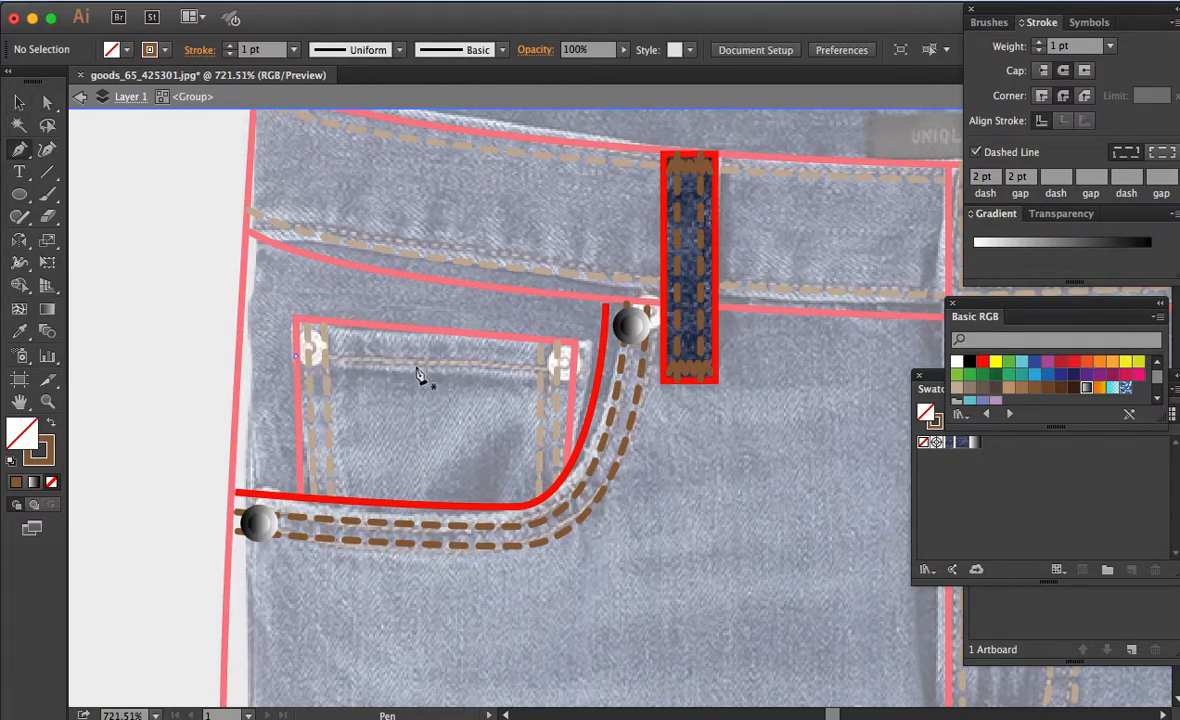
pyautogui.click(573, 370)
pyautogui.press('a')
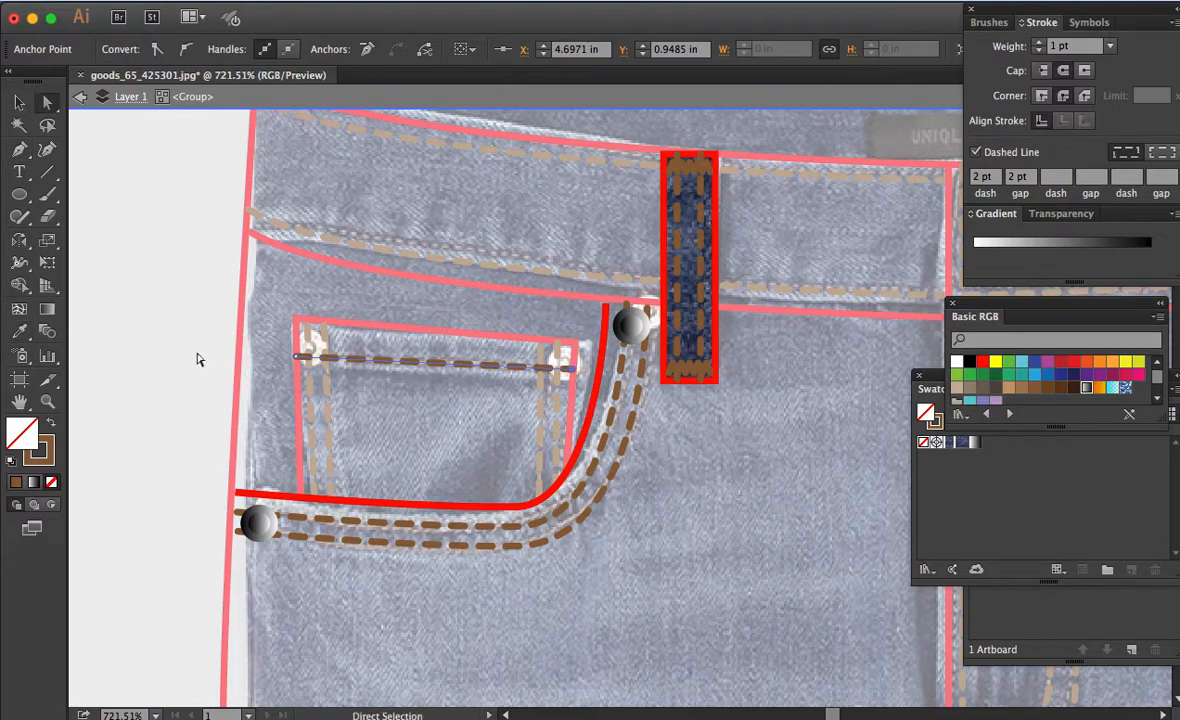
pyautogui.click(197, 359)
pyautogui.press('Escape')
pyautogui.press('v')
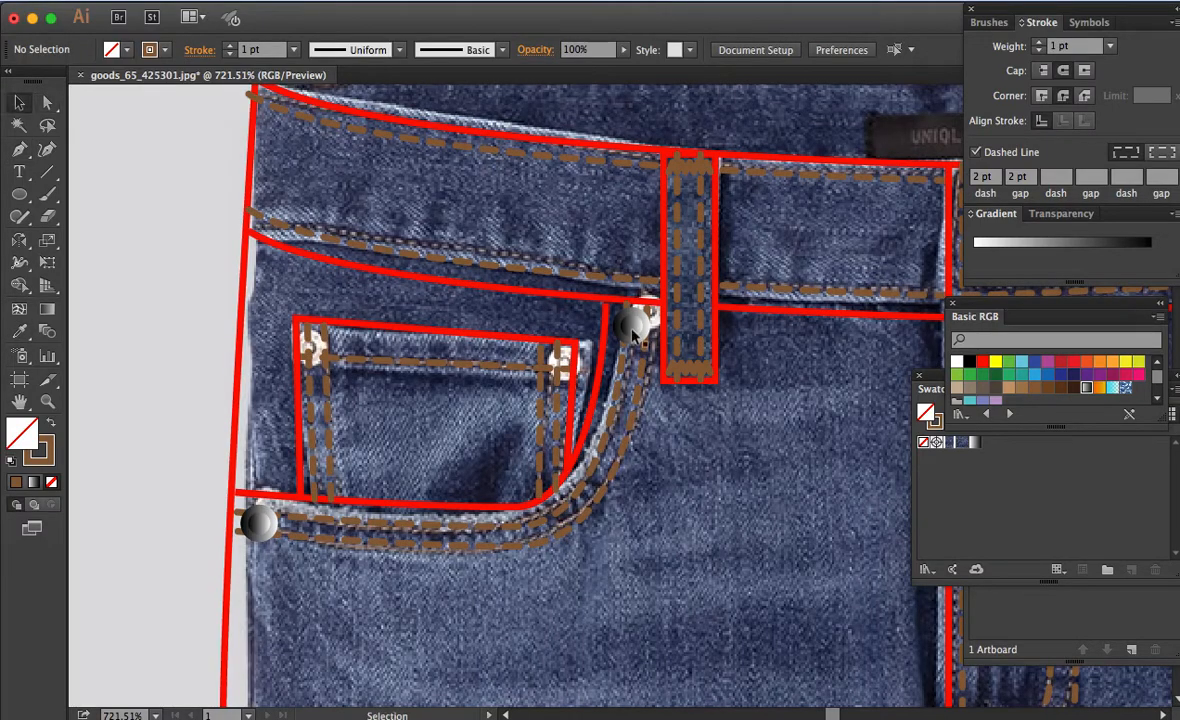
# Step: Inside the pocket group, copy the gradient rivet onto the coin pocket's upper corner nearest the side seam
pyautogui.click(633, 335)
pyautogui.doubleClick(633, 335)
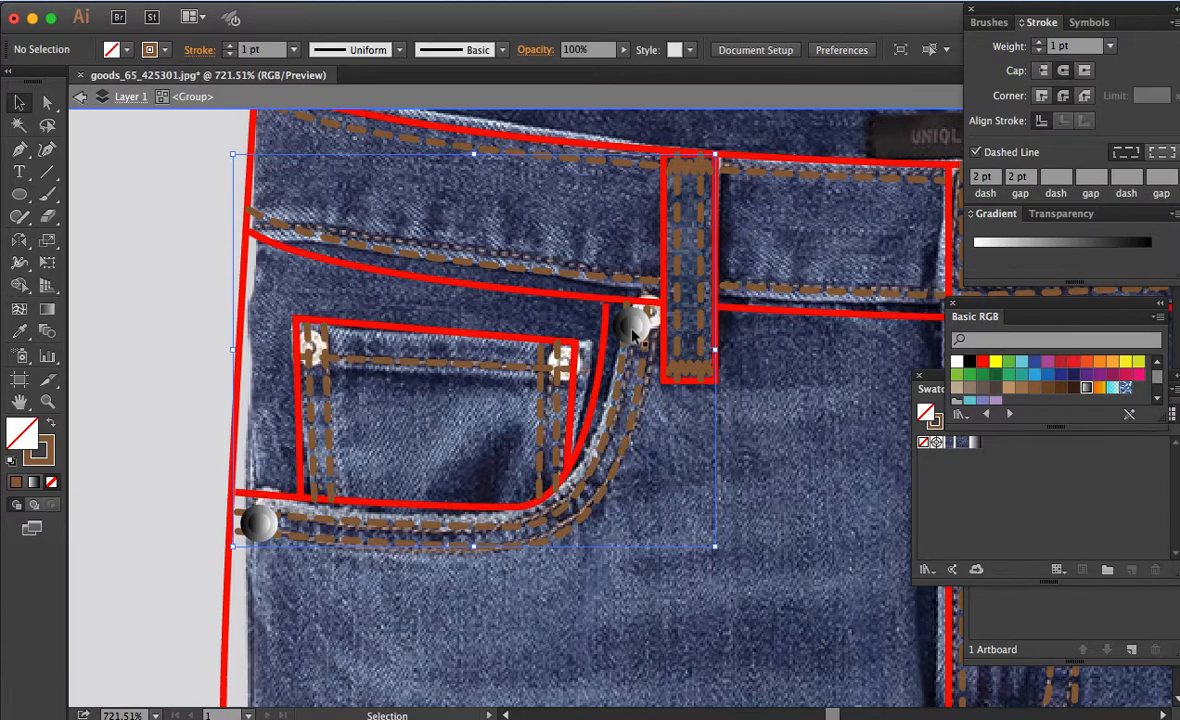
pyautogui.click(630, 324)
pyautogui.moveTo(630, 324); pyautogui.dragTo(549, 382)
pyautogui.press('super+z')
pyautogui.press('super+shift+a')
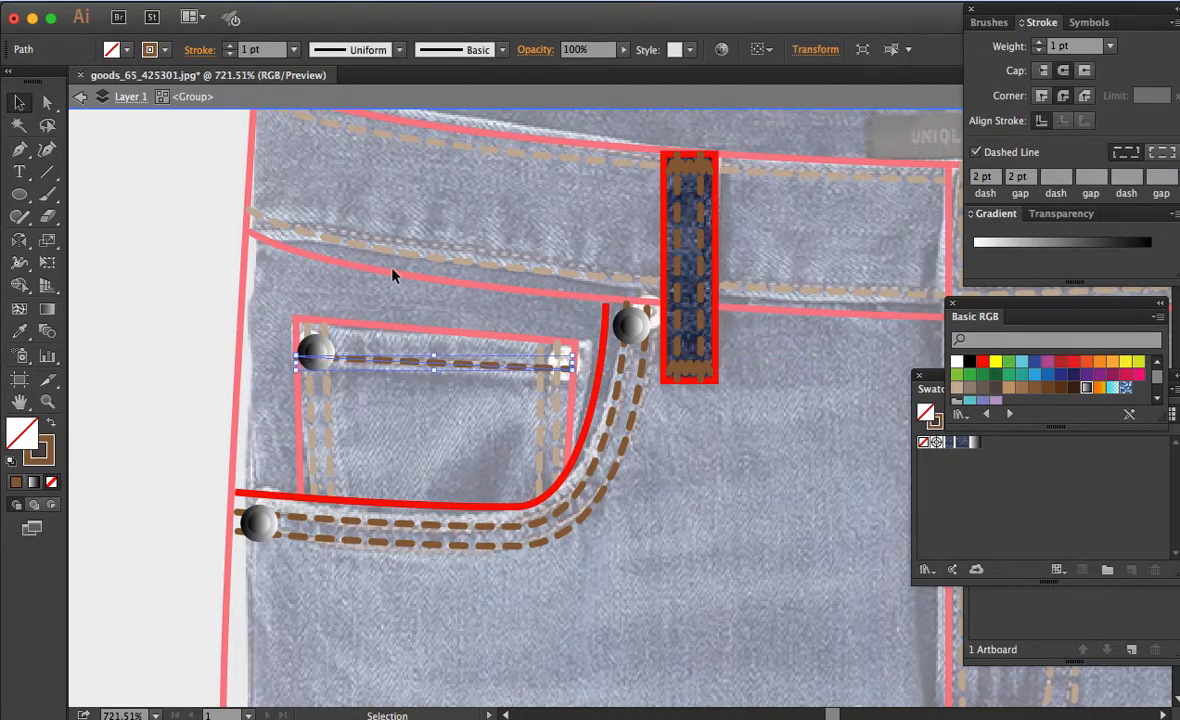
pyautogui.press('a')
pyautogui.press('v')
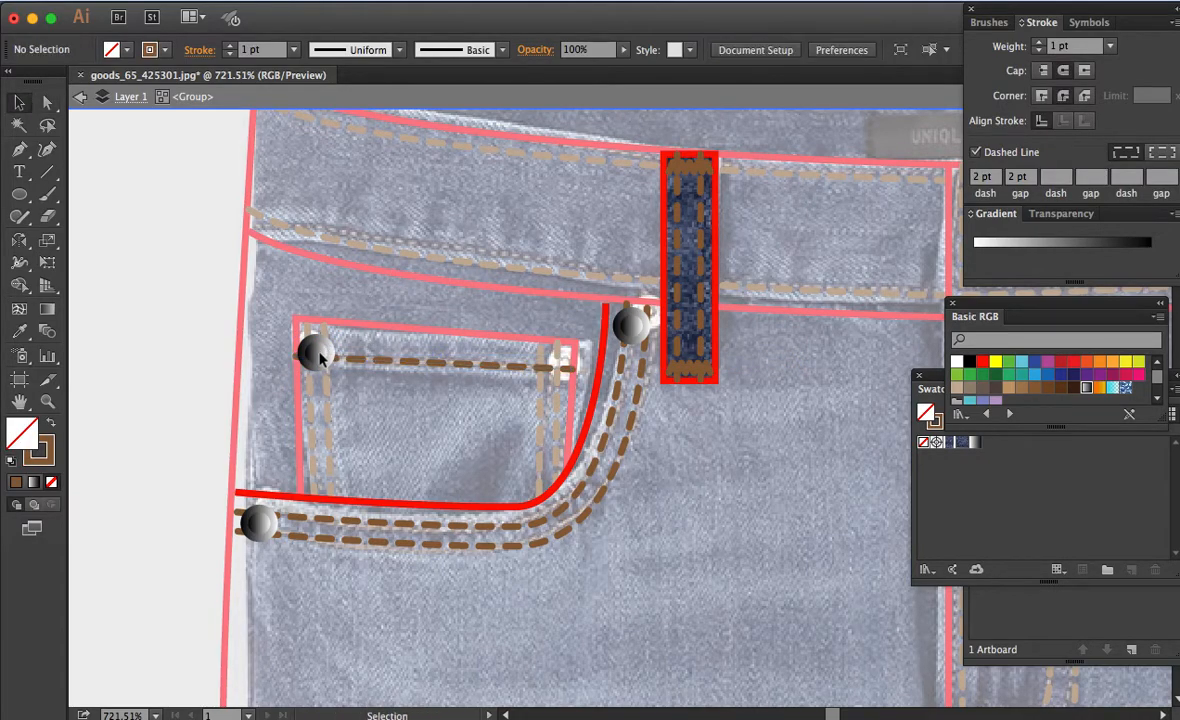
# Step: Duplicate the coin pocket rivet onto its other upper corner and leave the group
pyautogui.click(319, 358)
pyautogui.moveTo(362, 360); pyautogui.dragTo(558, 369)
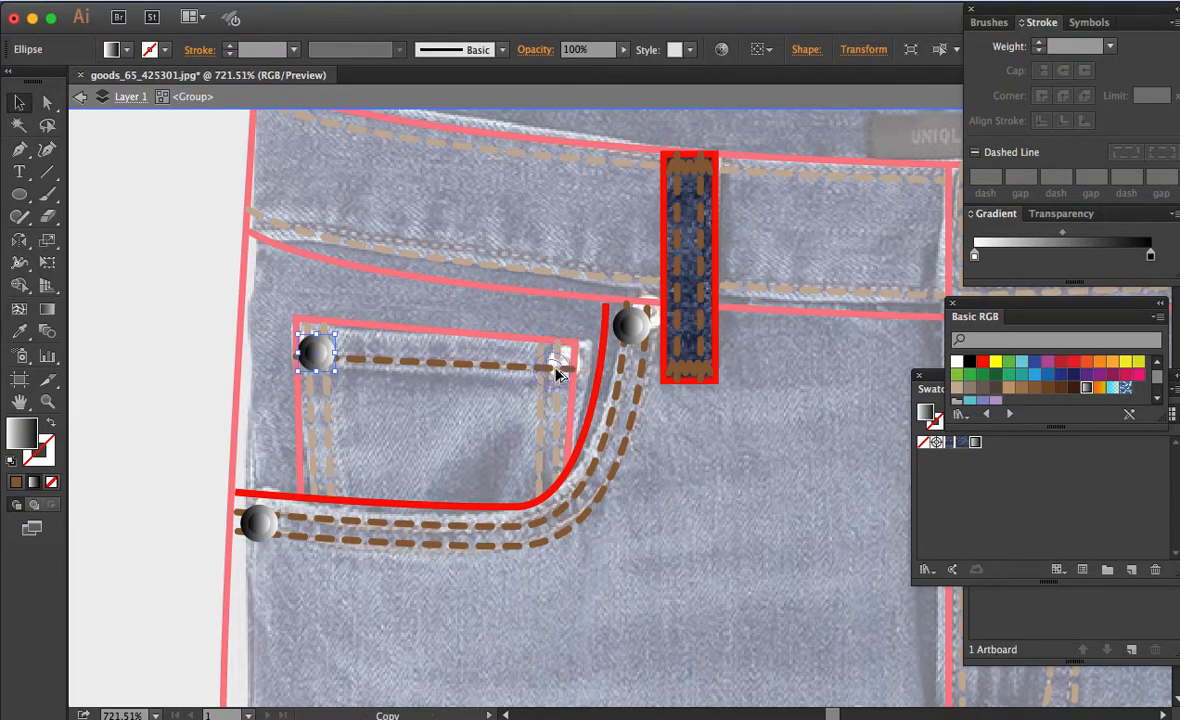
pyautogui.press('a')
pyautogui.click(183, 328)
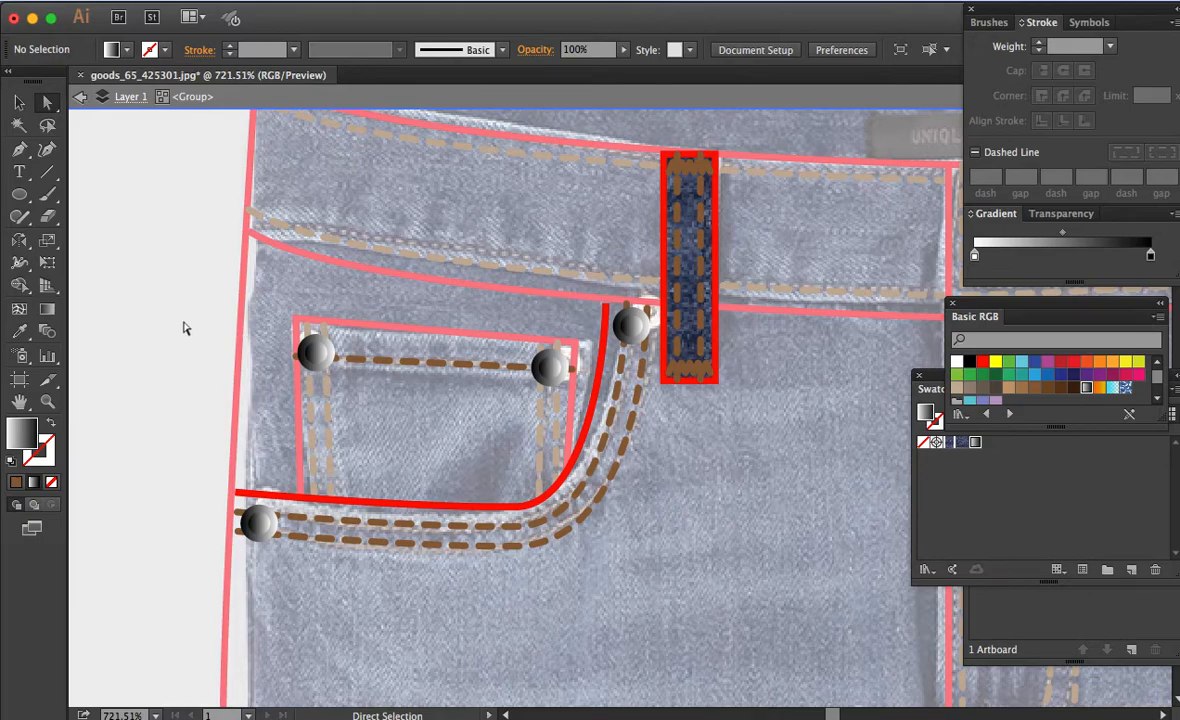
pyautogui.doubleClick(183, 328)
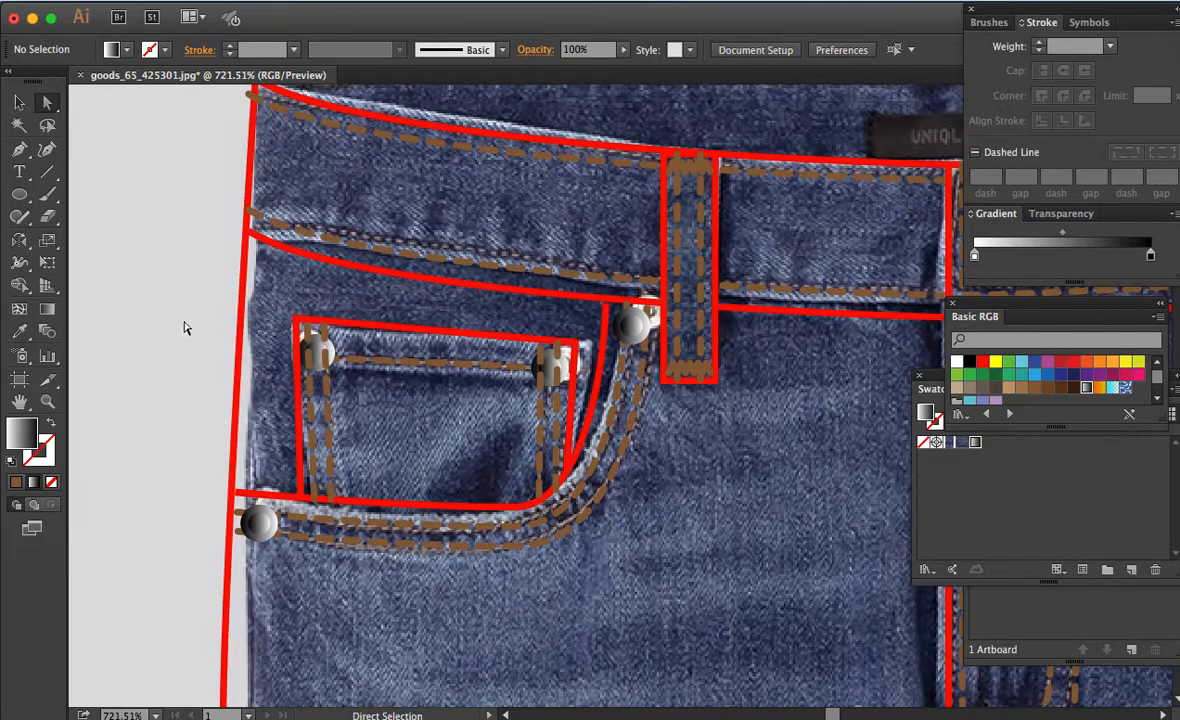
# Step: Cut the two coin pocket rivets out of the pocket group and paste them in front of the stitching
pyautogui.press('v')
pyautogui.click(320, 356)
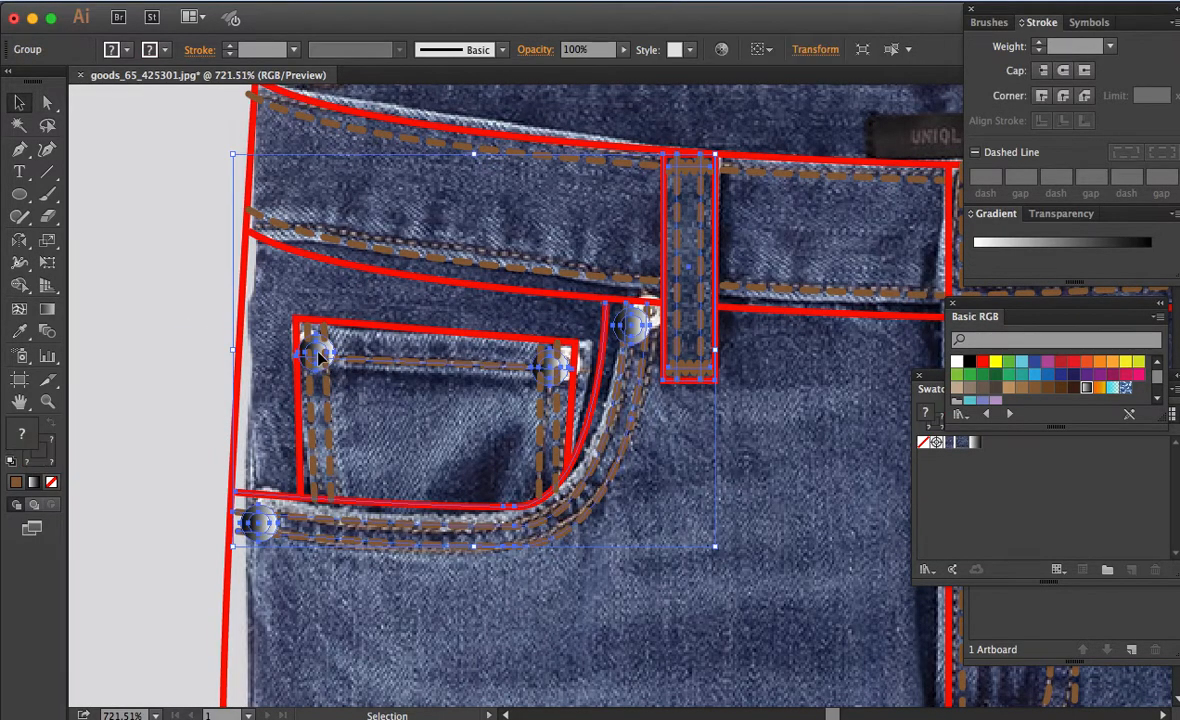
pyautogui.doubleClick(319, 356)
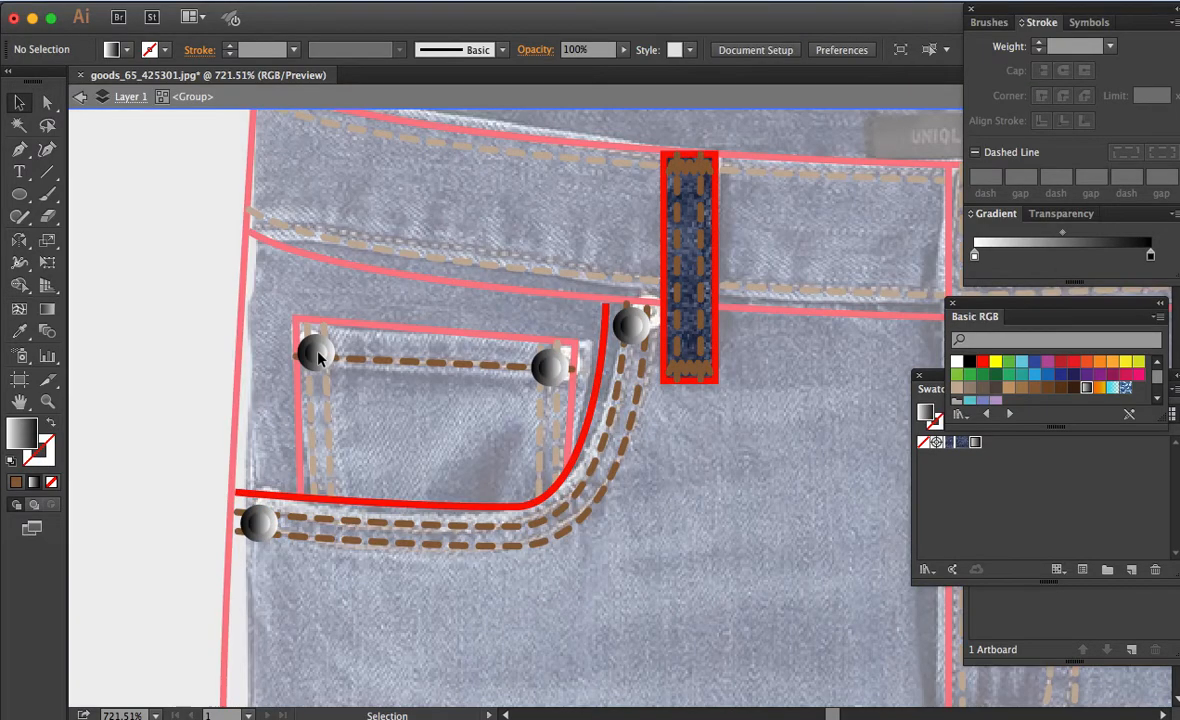
pyautogui.click(318, 353)
pyautogui.keyDown('shift'); pyautogui.click(543, 373); pyautogui.keyUp('shift')
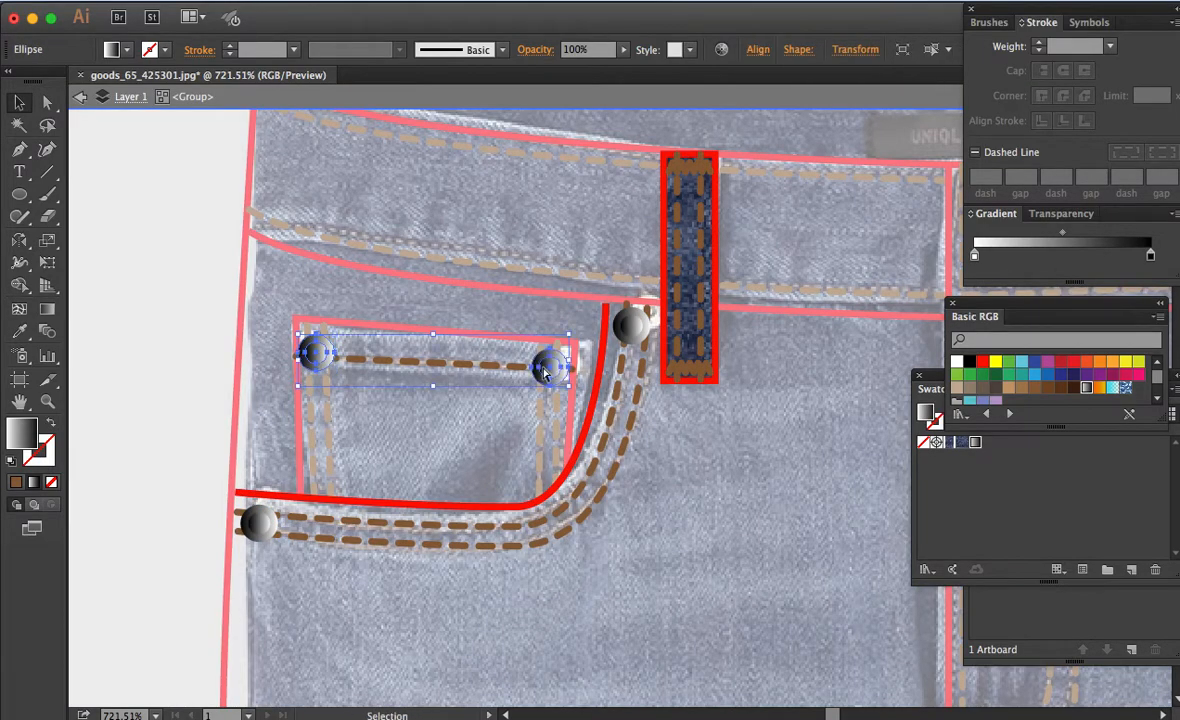
pyautogui.press('Delete')
pyautogui.press('a')
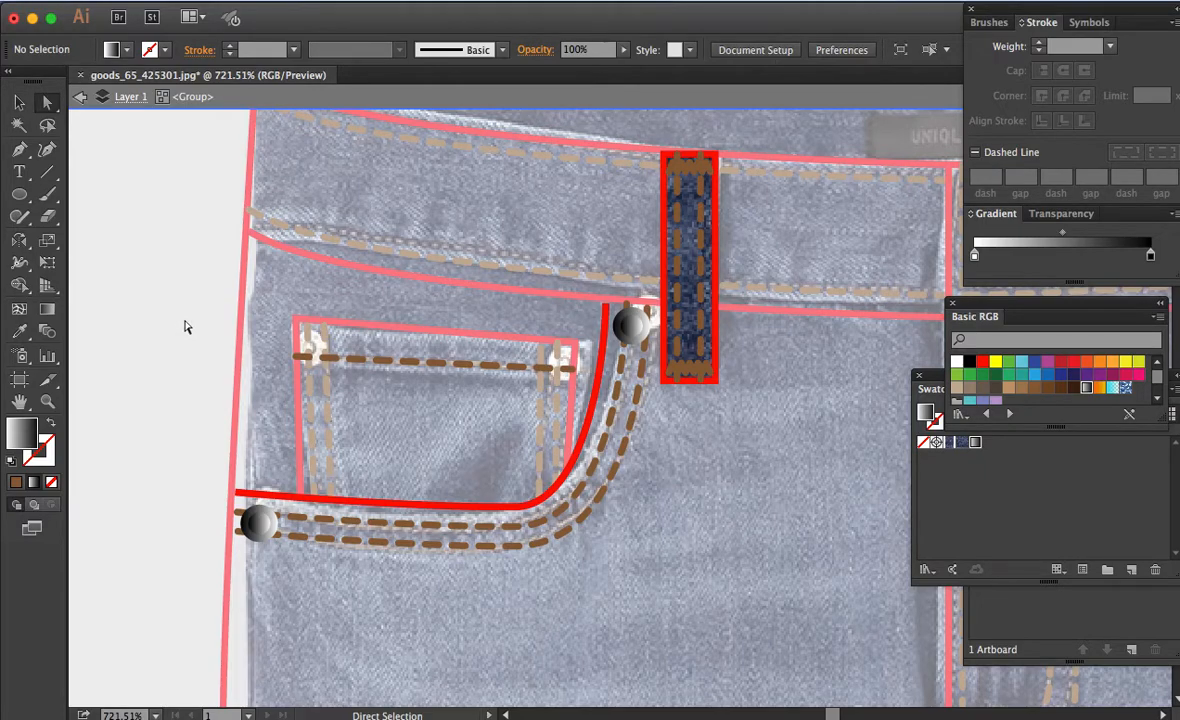
pyautogui.doubleClick(122, 318)
pyautogui.press('super+f')
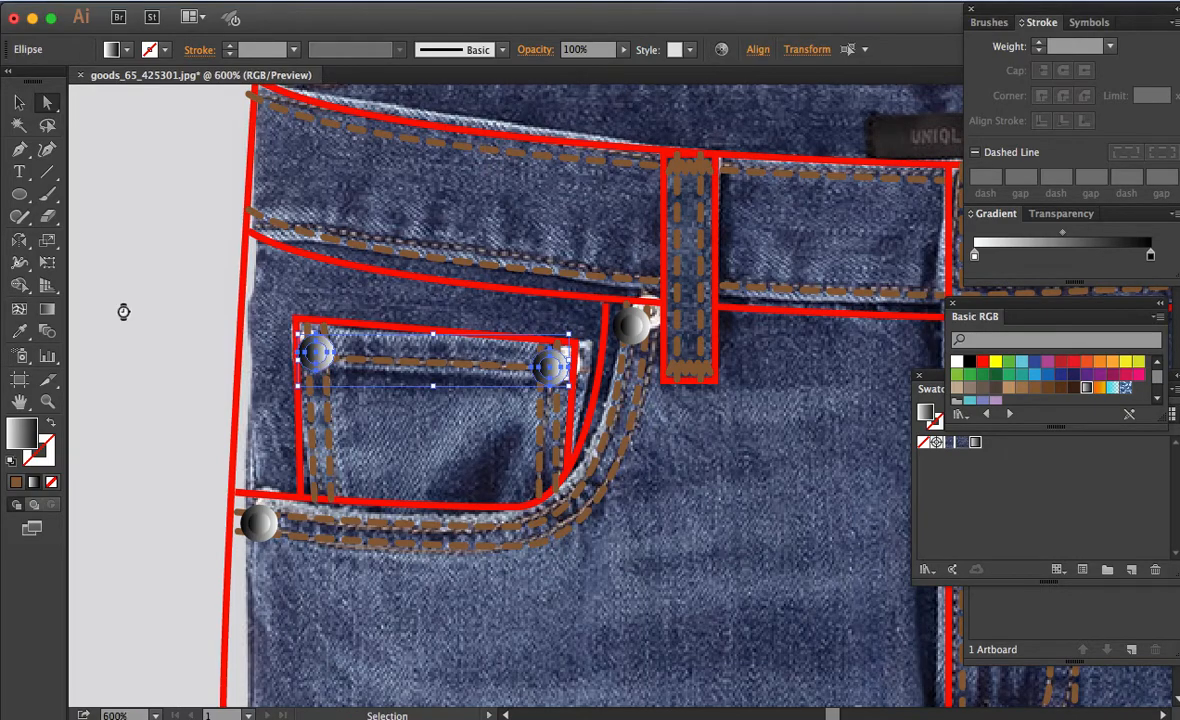
# Step: Draw a slightly curved hem line across the bottom of the leg opposite the coin pocket, with no fill and a red 1 pt stroke
pyautogui.hotkey('ctrl', '0')
pyautogui.press('z')
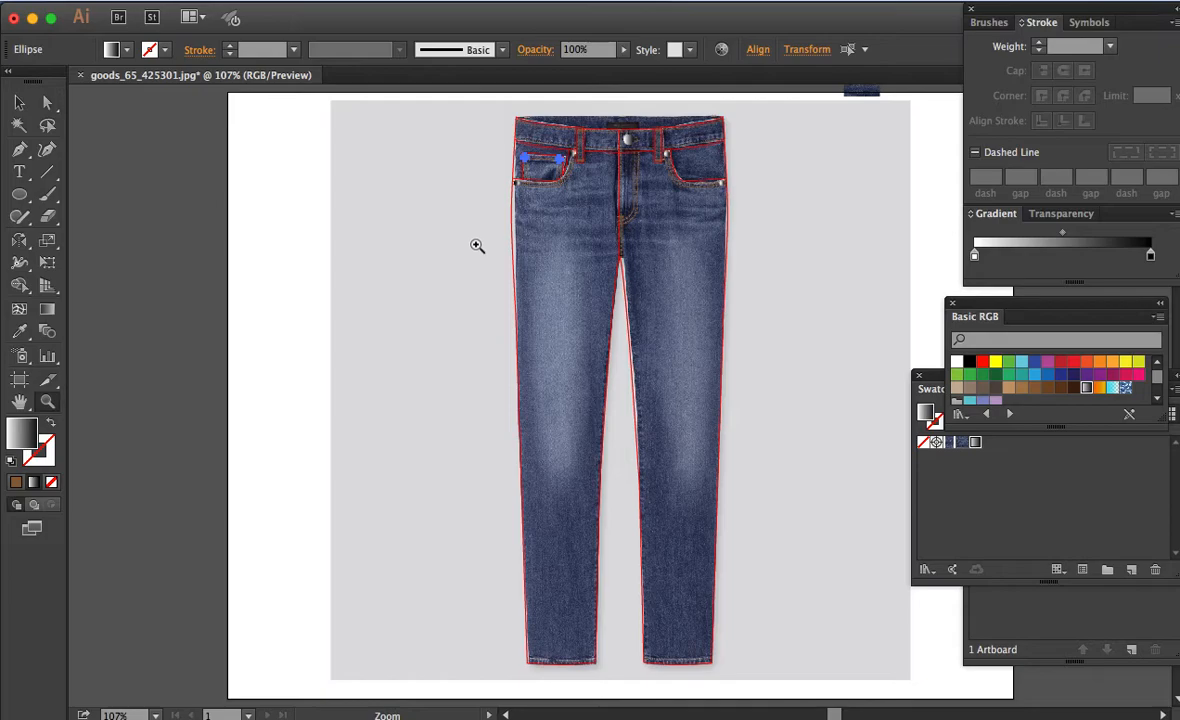
pyautogui.moveTo(477, 245); pyautogui.dragTo(780, 403)
pyautogui.moveTo(724, 632); pyautogui.dragTo(732, 282)
pyautogui.moveTo(724, 627); pyautogui.dragTo(733, 286)
pyautogui.moveTo(732, 606); pyautogui.dragTo(740, 250)
pyautogui.press('a')
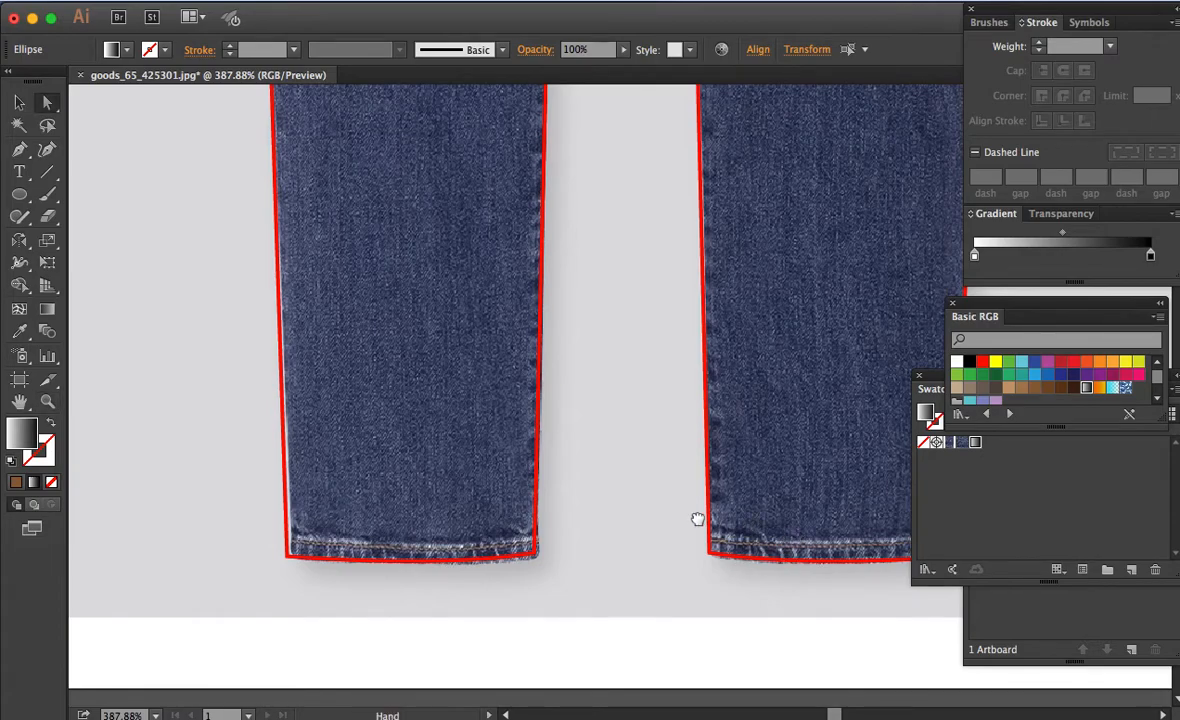
pyautogui.hscroll(5, 699, 520)
pyautogui.press('alt')
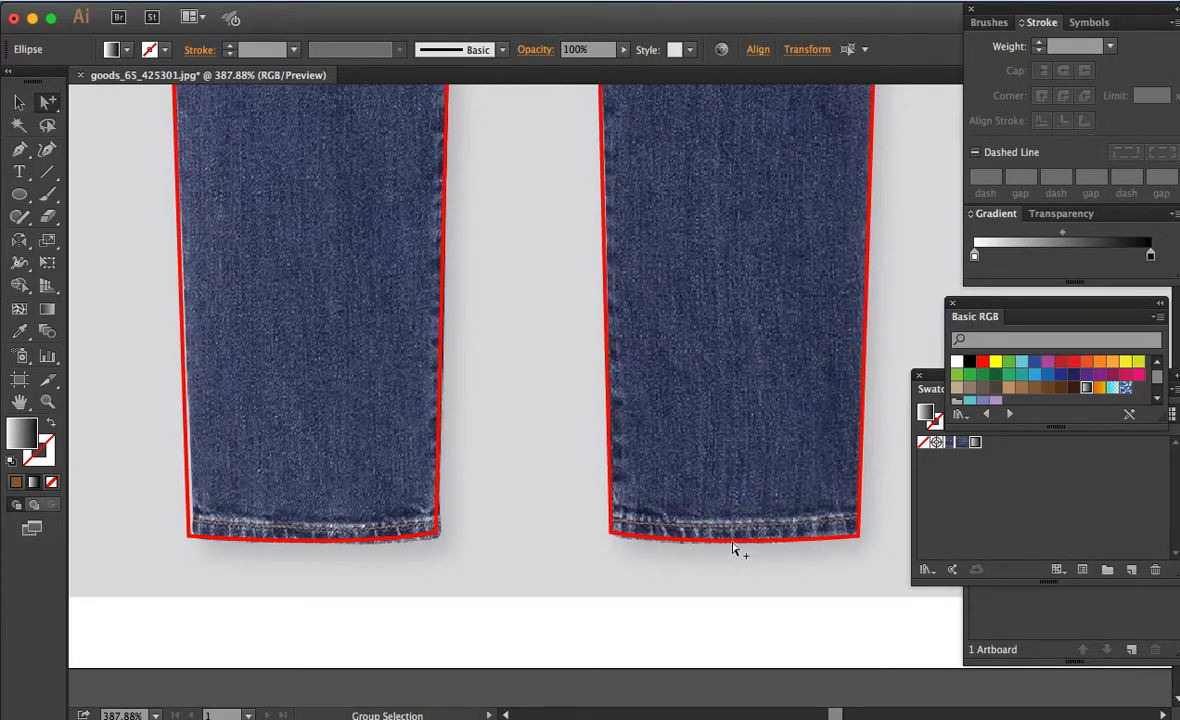
pyautogui.click(733, 546)
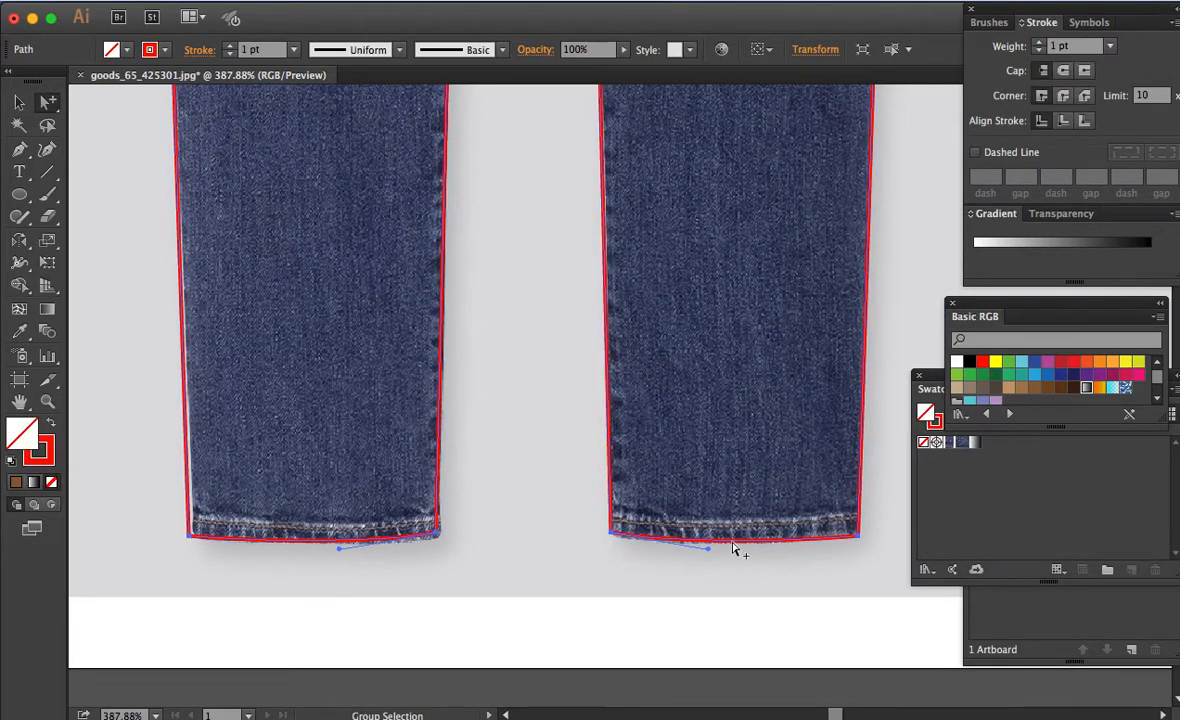
pyautogui.press('p')
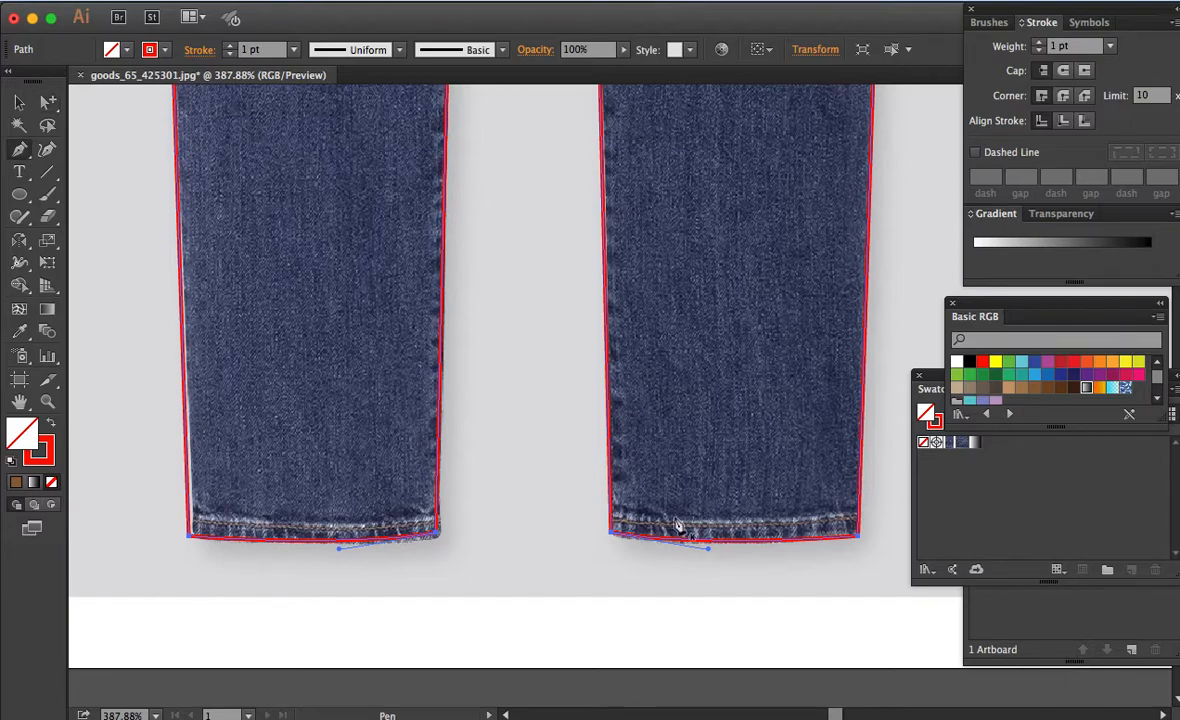
pyautogui.click(611, 518)
pyautogui.click(859, 519)
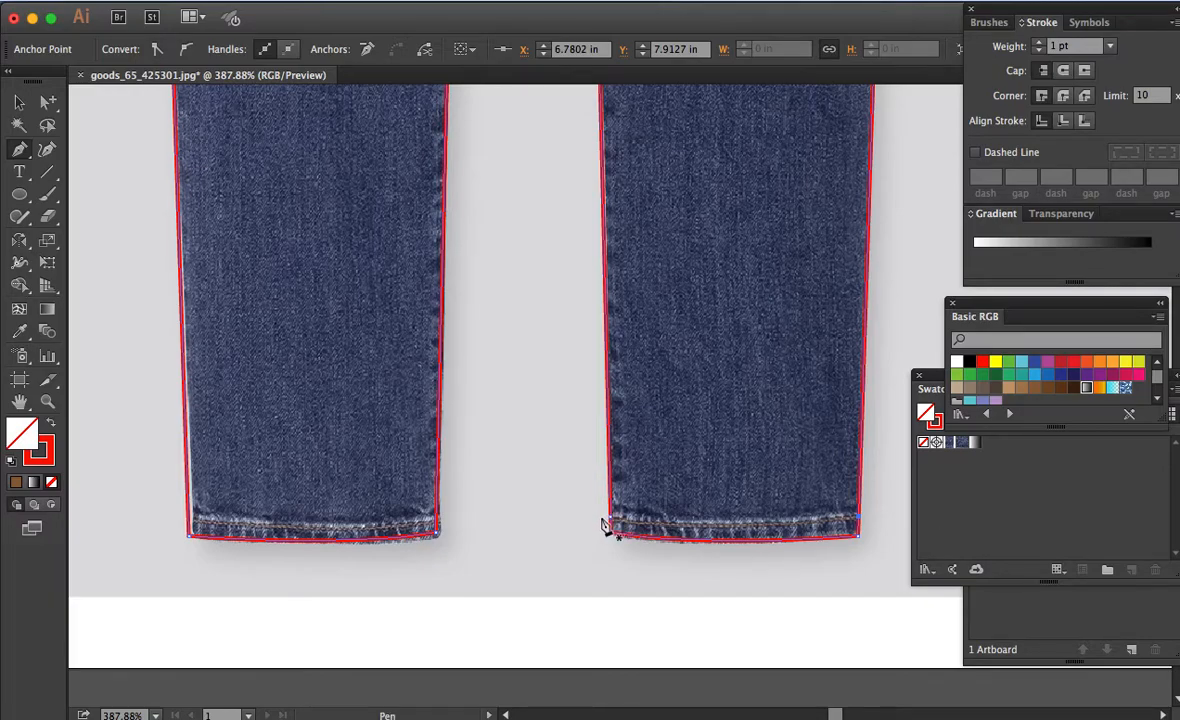
pyautogui.click(862, 520)
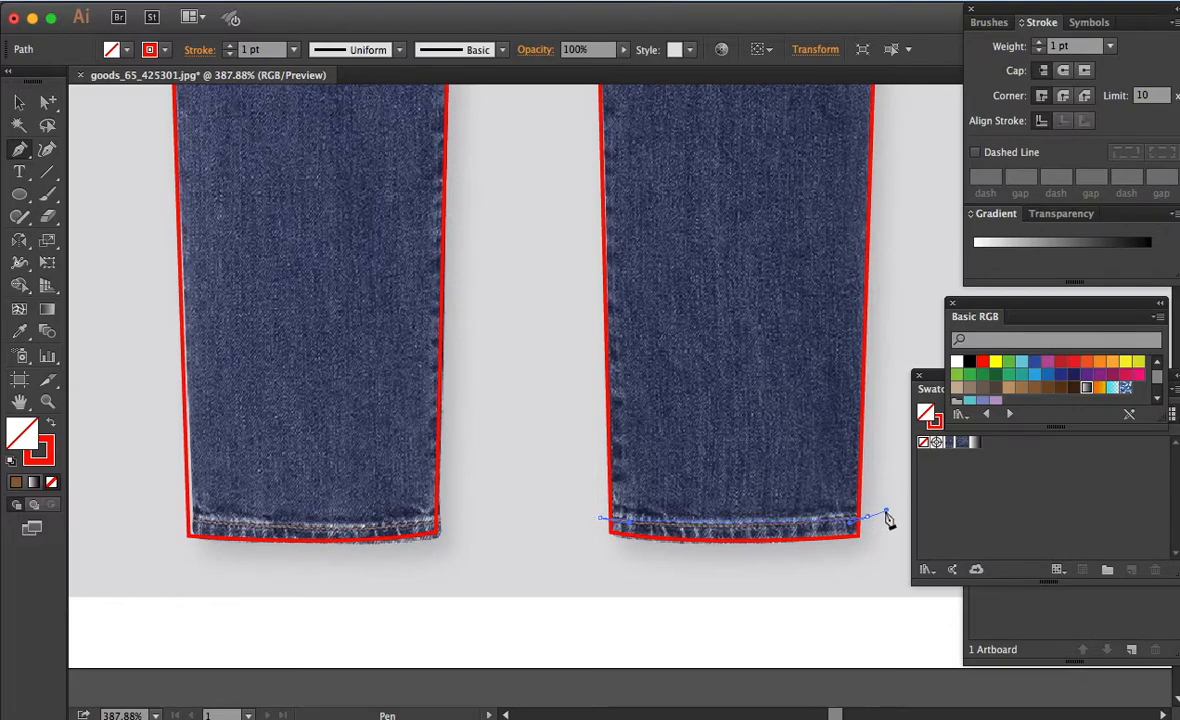
pyautogui.moveTo(888, 519); pyautogui.dragTo(888, 519)
# Step: Adjust the end points of the hem line so that it follows the hem seam between the leg's side edges
pyautogui.press('s')
pyautogui.press('a')
pyautogui.moveTo(603, 521); pyautogui.dragTo(582, 512)
pyautogui.moveTo(868, 520); pyautogui.dragTo(860, 519)
# Step: Apply the brown 1 pt dashed style (2 pt dash, 2 pt gap) of the crotch stitching to the hem line with the Eyedropper
pyautogui.press('space')
pyautogui.moveTo(832, 362); pyautogui.dragTo(813, 580)
pyautogui.moveTo(817, 182); pyautogui.dragTo(808, 498)
pyautogui.press('super+minus')
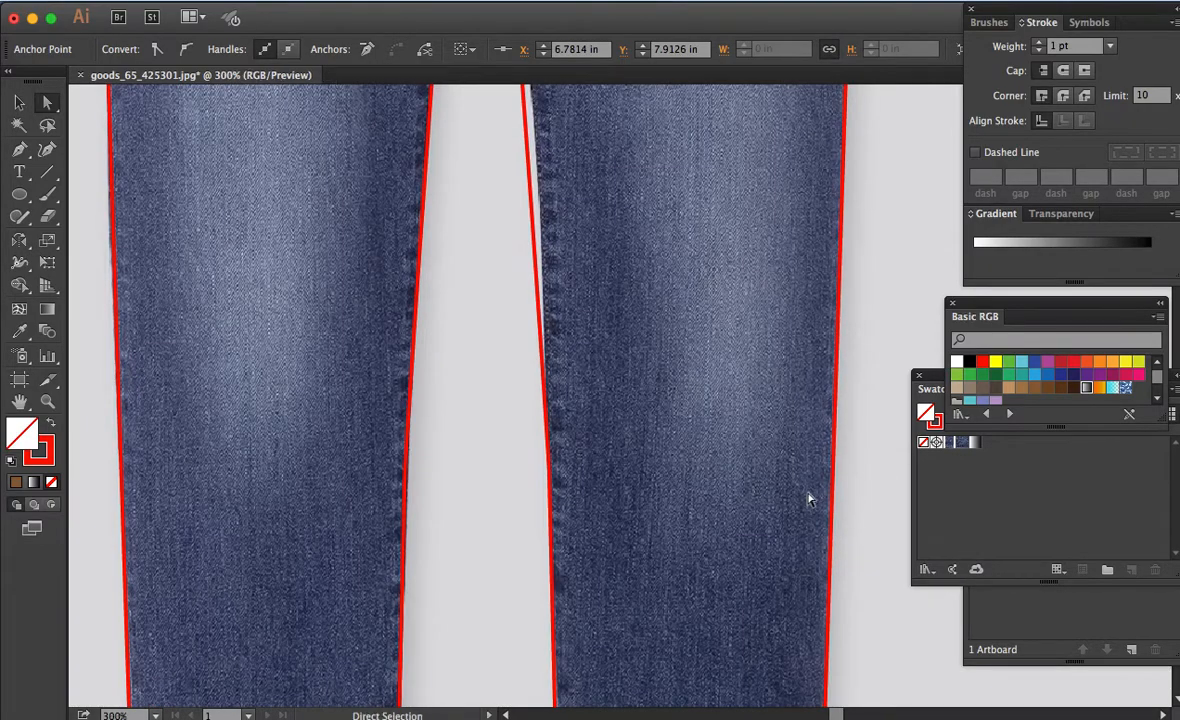
pyautogui.moveTo(774, 442); pyautogui.dragTo(716, 574)
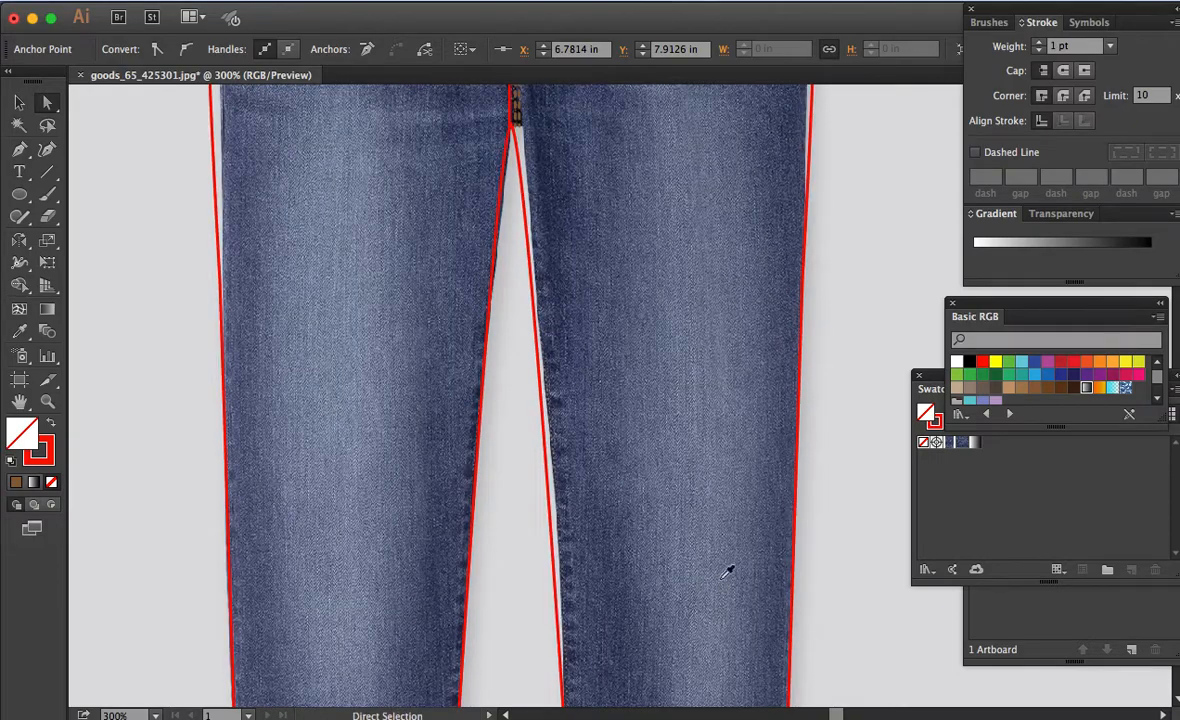
pyautogui.press('i')
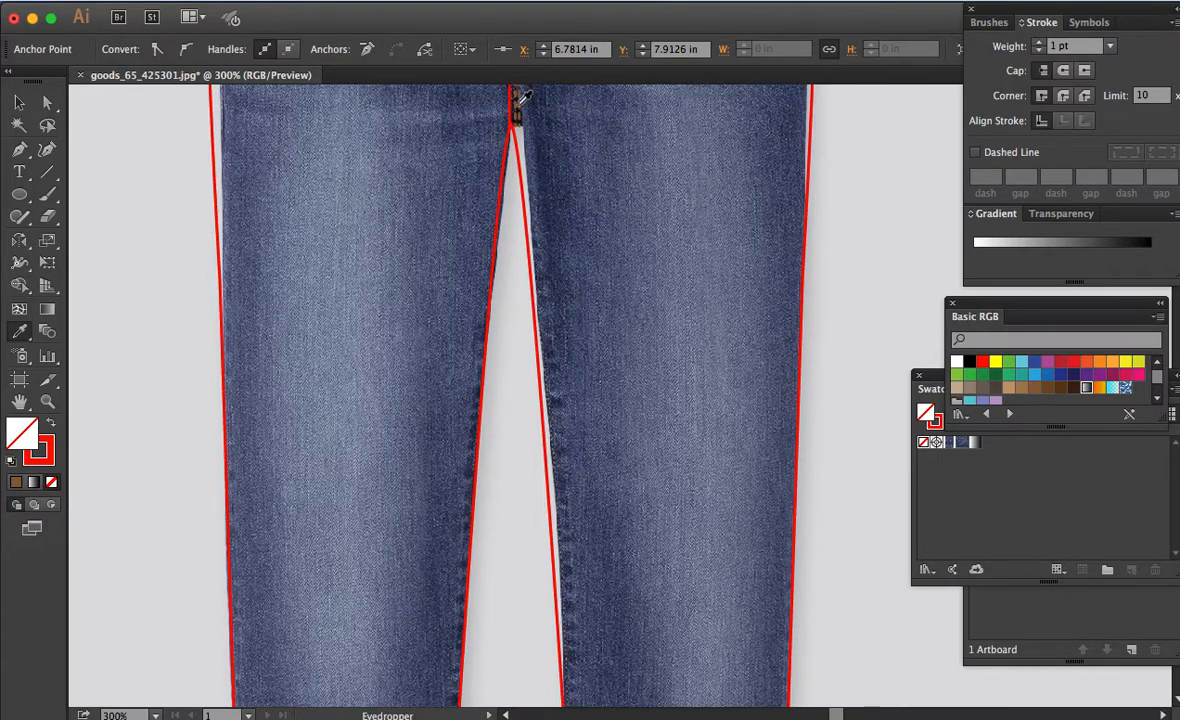
pyautogui.click(516, 104)
pyautogui.moveTo(638, 329); pyautogui.dragTo(687, 225)
pyautogui.moveTo(714, 598); pyautogui.dragTo(738, 327)
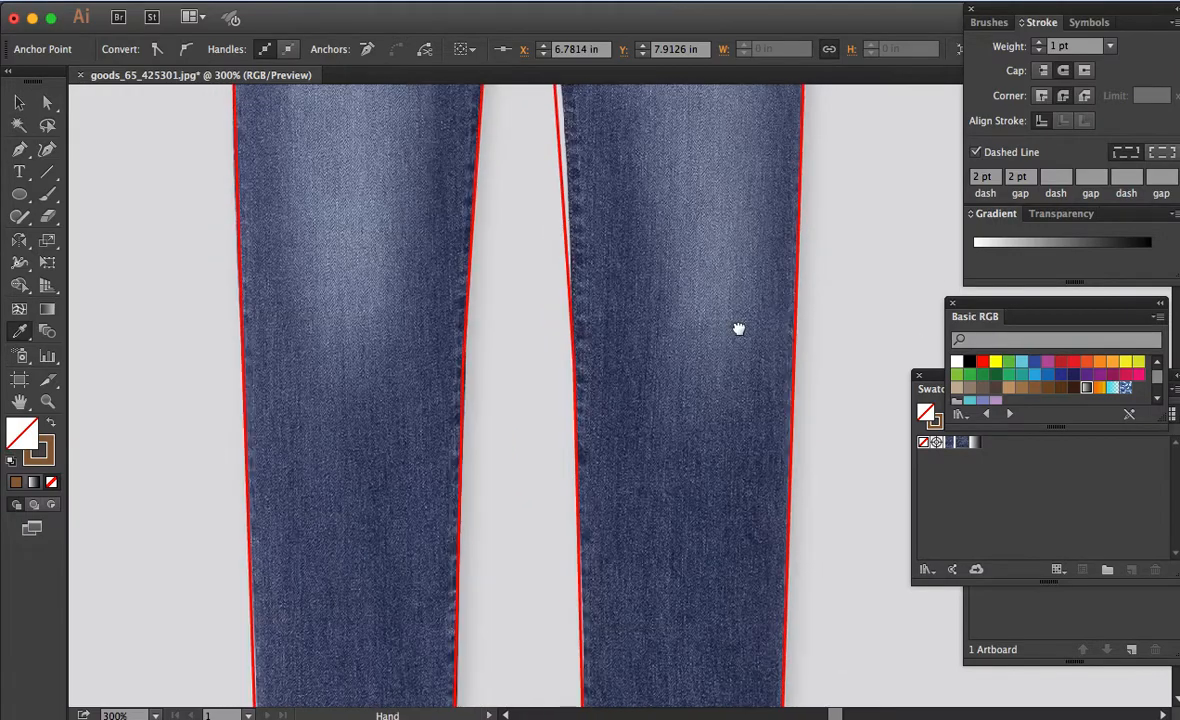
pyautogui.press('a')
pyautogui.click(810, 688)
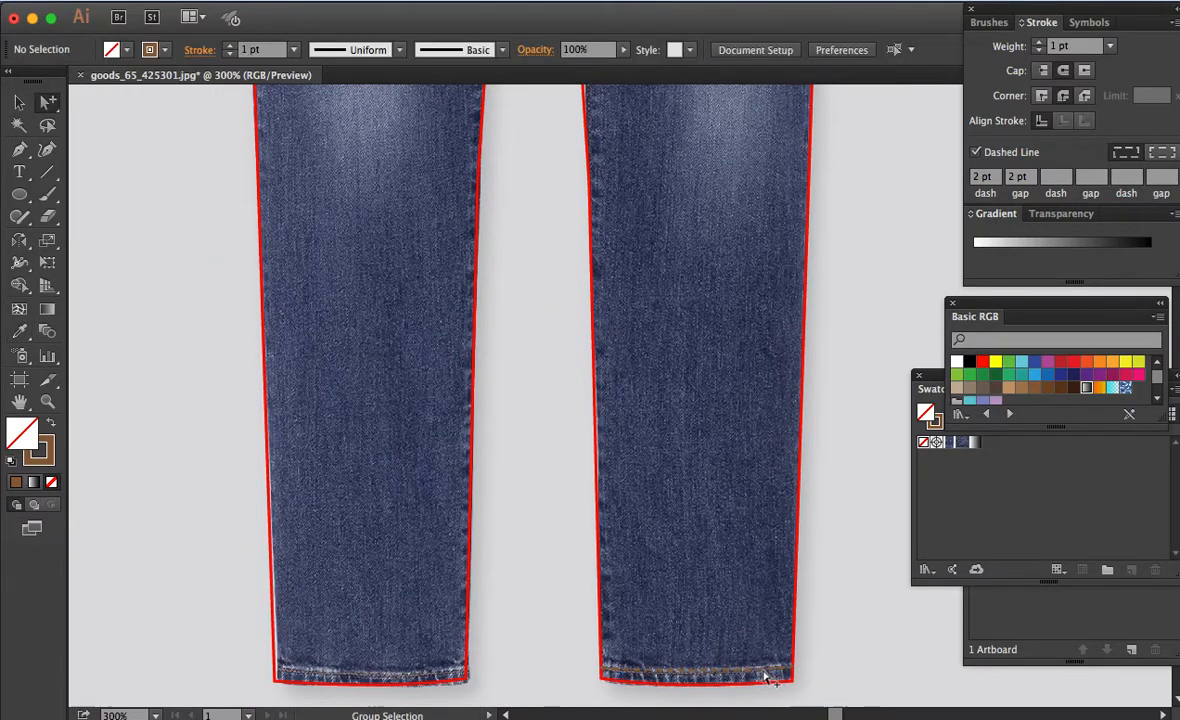
# Step: Duplicate the hem stitch line onto the other leg's hem and adjust its end points to fit between the leg's side edges
pyautogui.moveTo(755, 678); pyautogui.dragTo(436, 686)
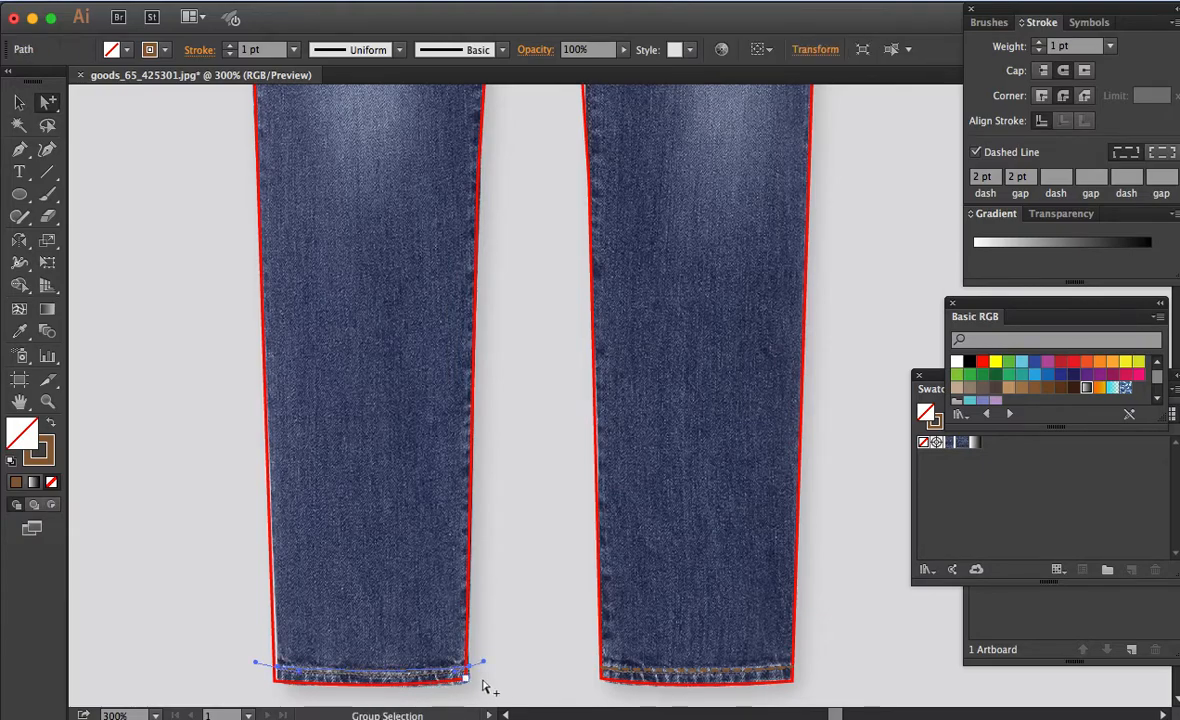
pyautogui.click(474, 676)
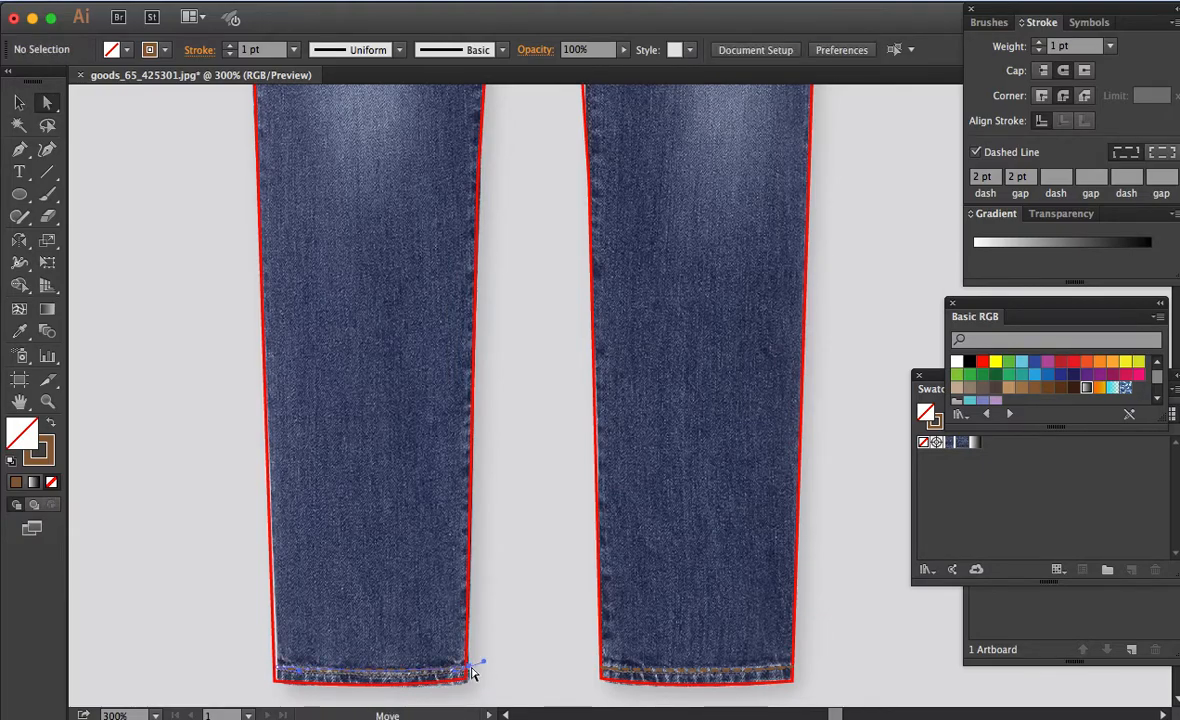
pyautogui.click(476, 661)
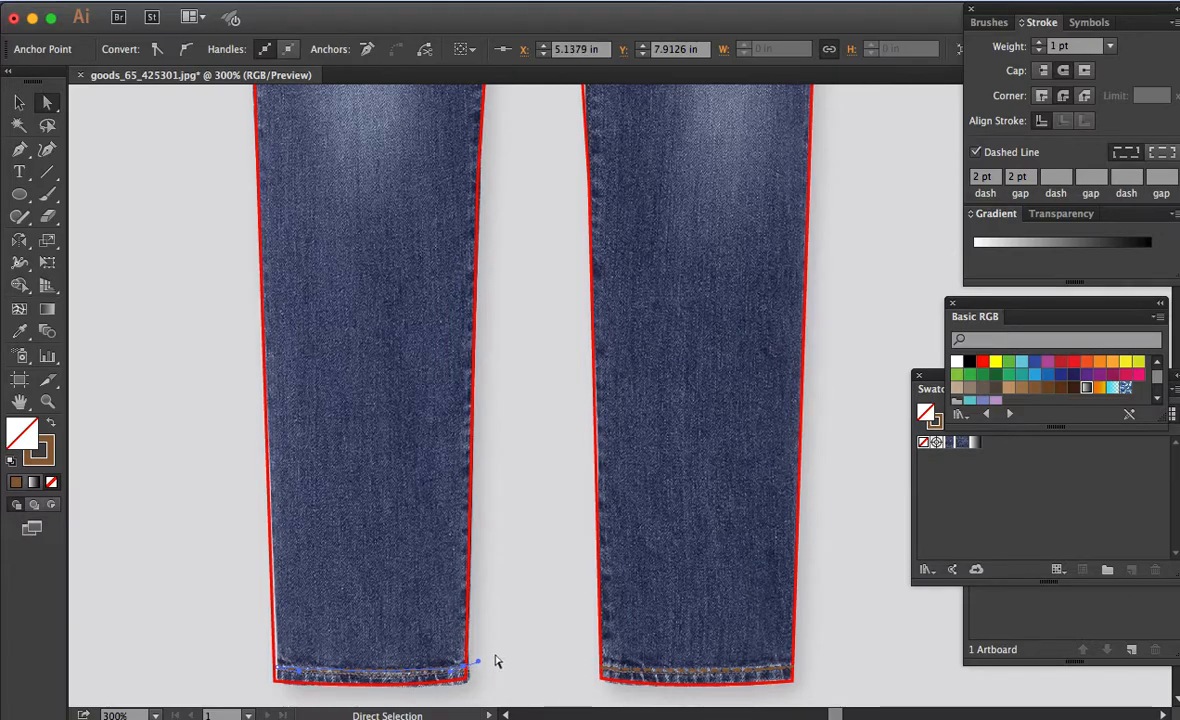
pyautogui.click(508, 658)
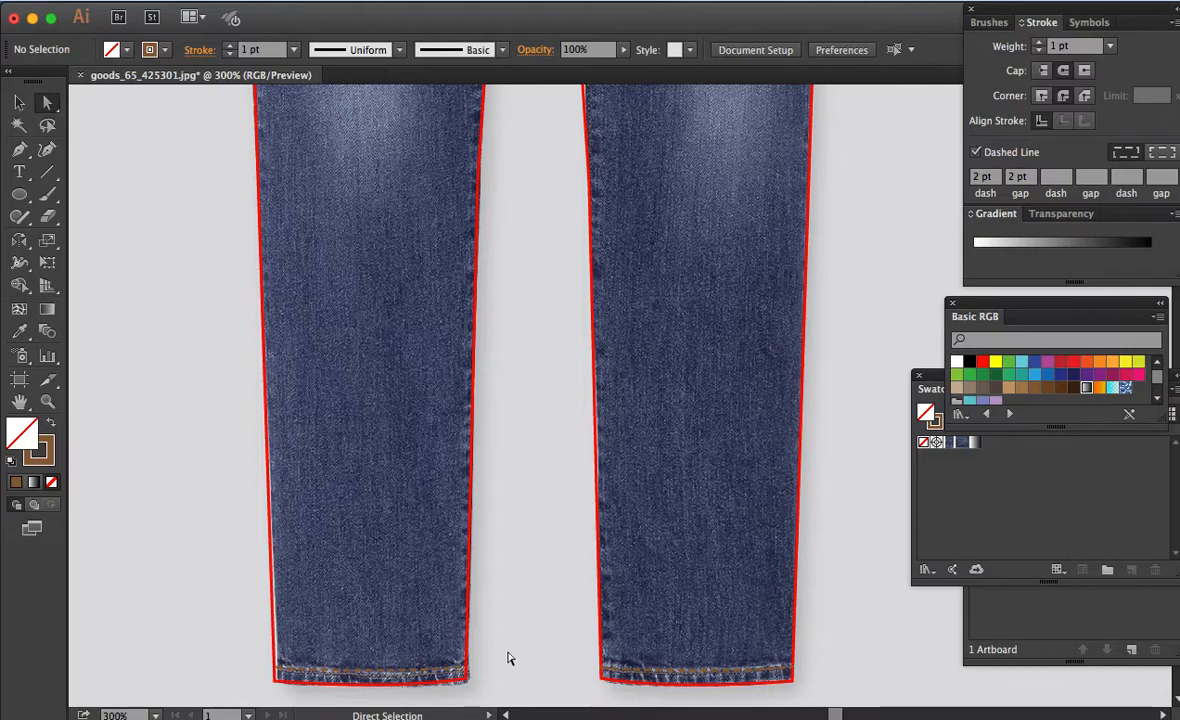
pyautogui.press('super+minus')
pyautogui.press('super+minus')
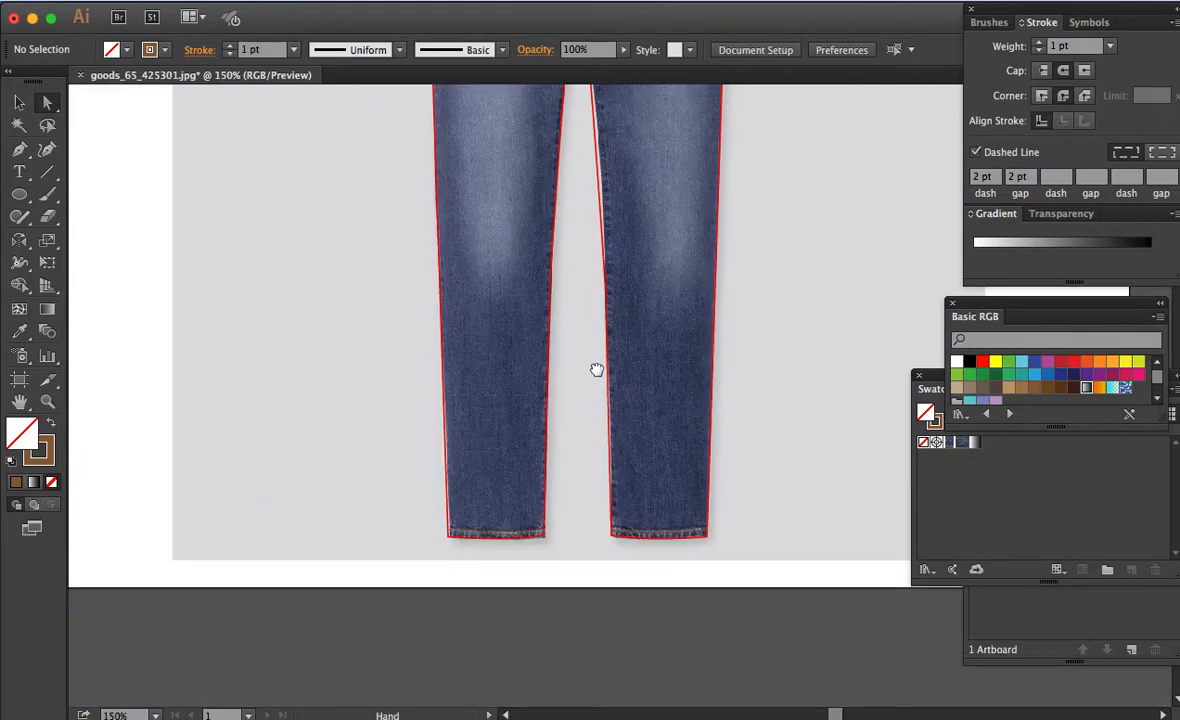
# Step: Offset the red jeans outline inward with Offset Path, using miter joins and a miter limit of 4
pyautogui.press('z')
pyautogui.moveTo(403, 229); pyautogui.dragTo(795, 366)
pyautogui.press('a')
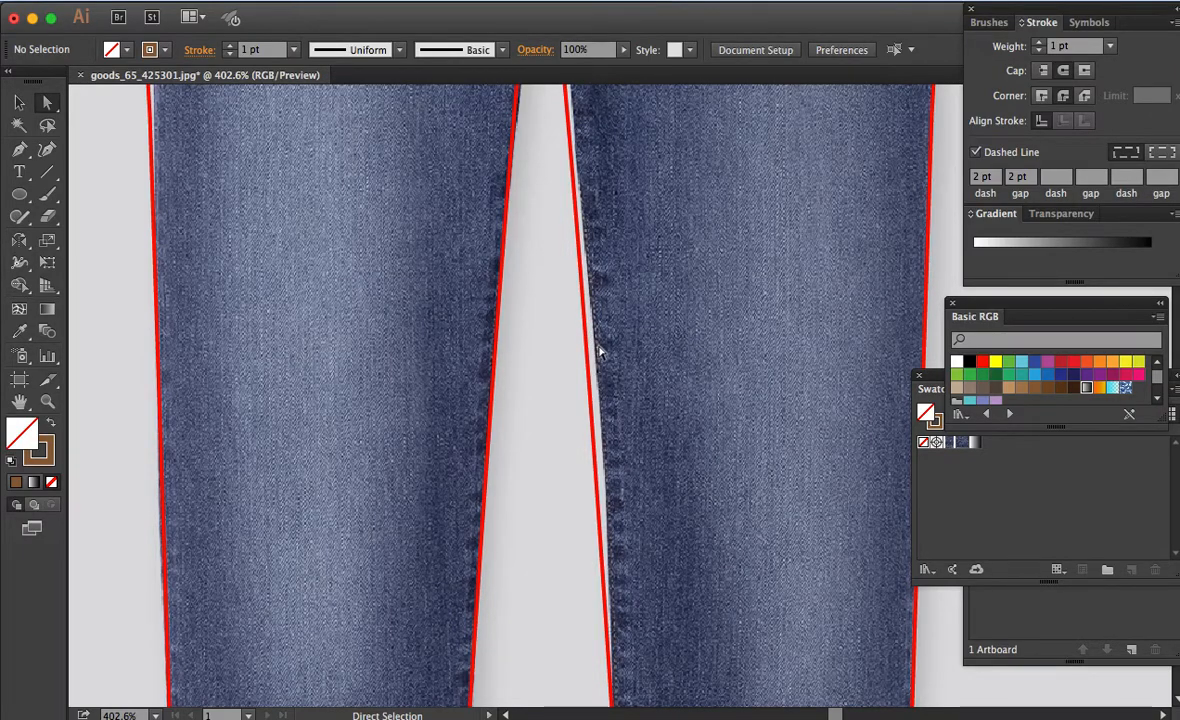
pyautogui.moveTo(648, 340); pyautogui.dragTo(653, 430)
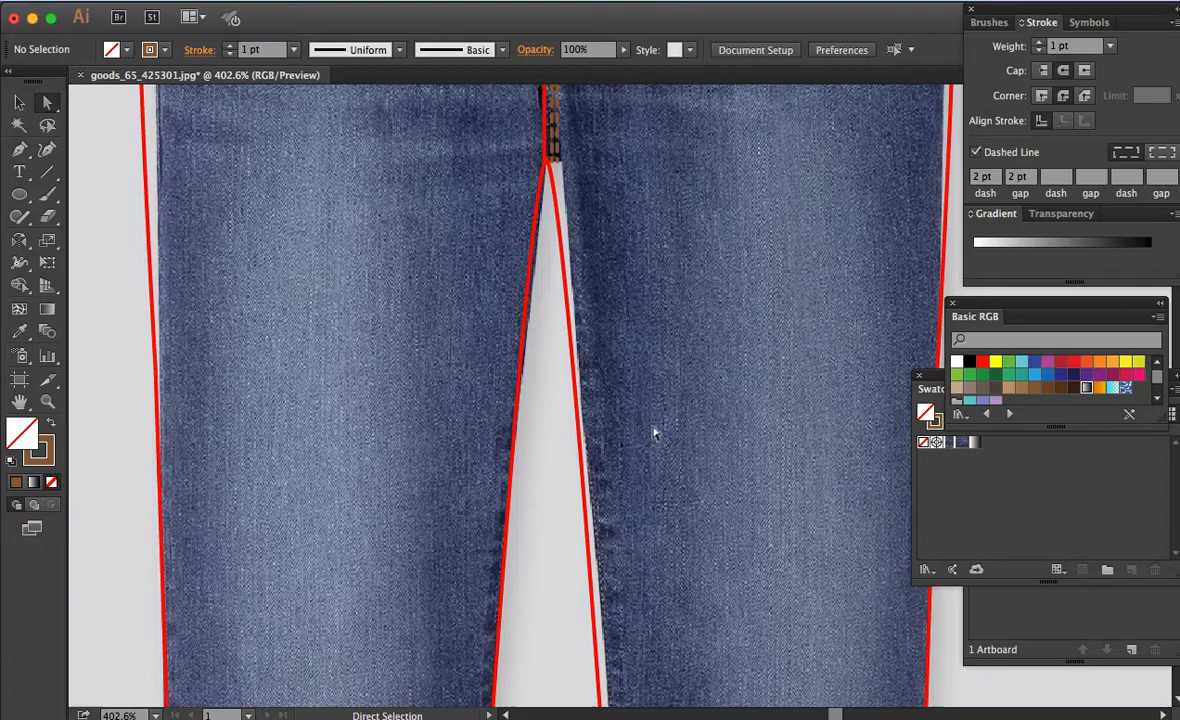
pyautogui.click(598, 610)
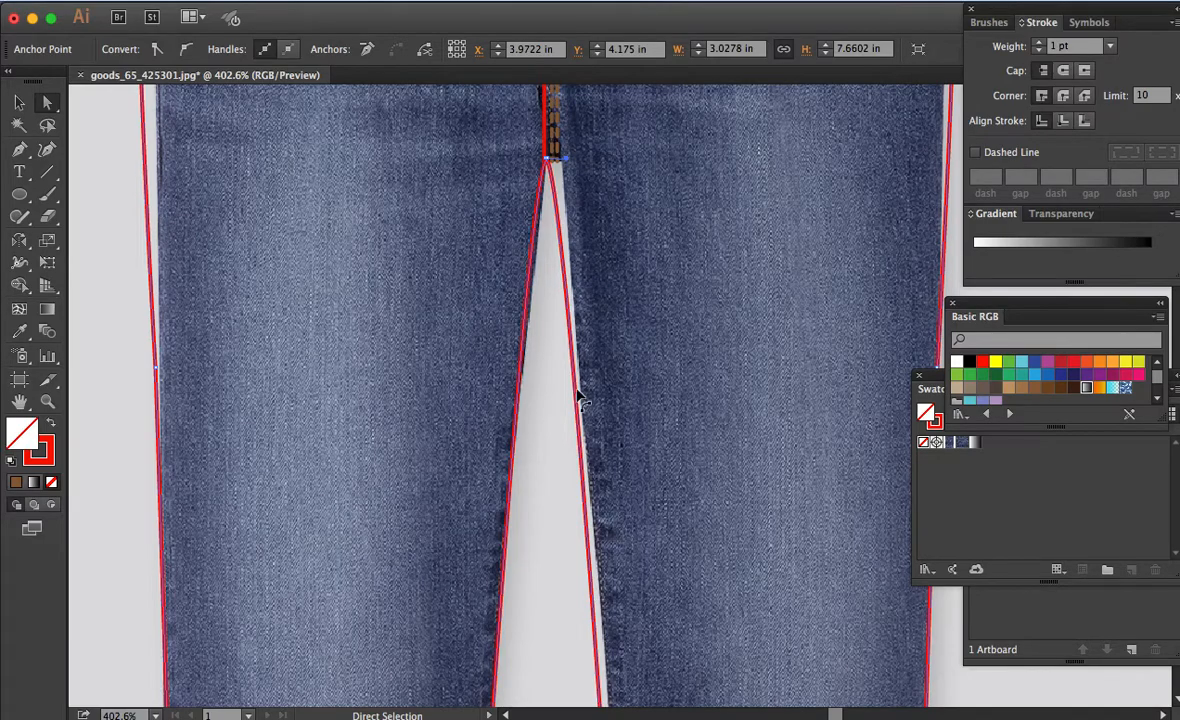
pyautogui.click(250, 3)
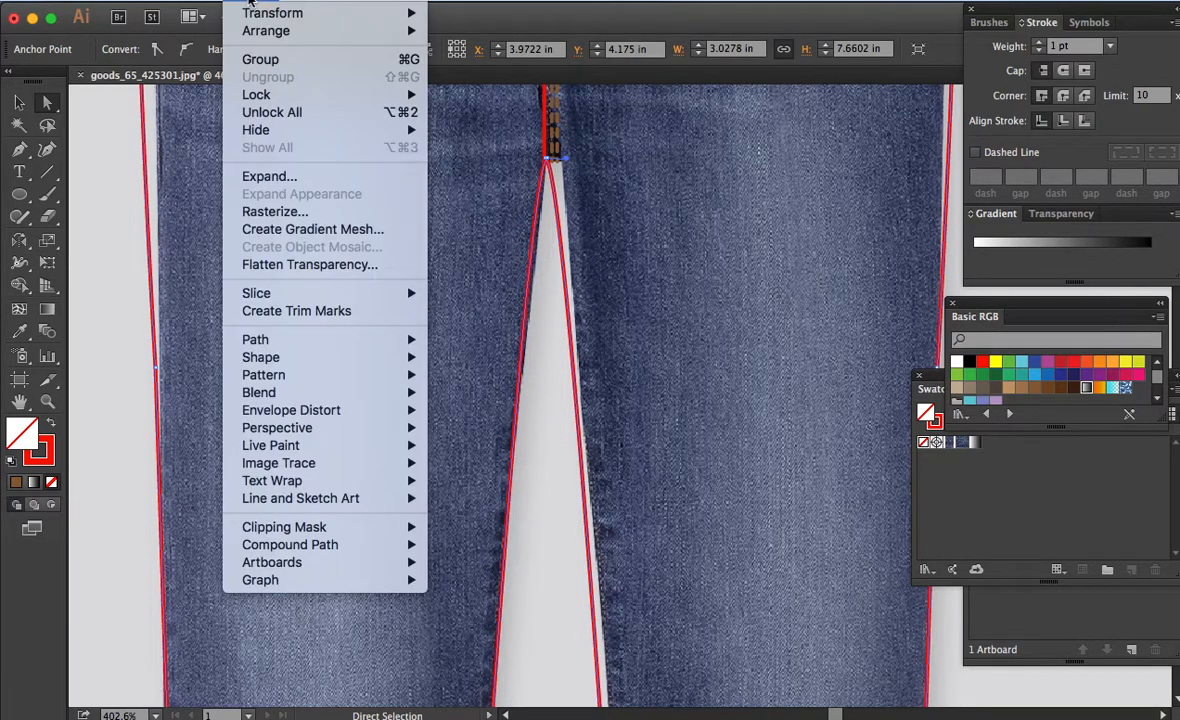
pyautogui.moveTo(376, 341)
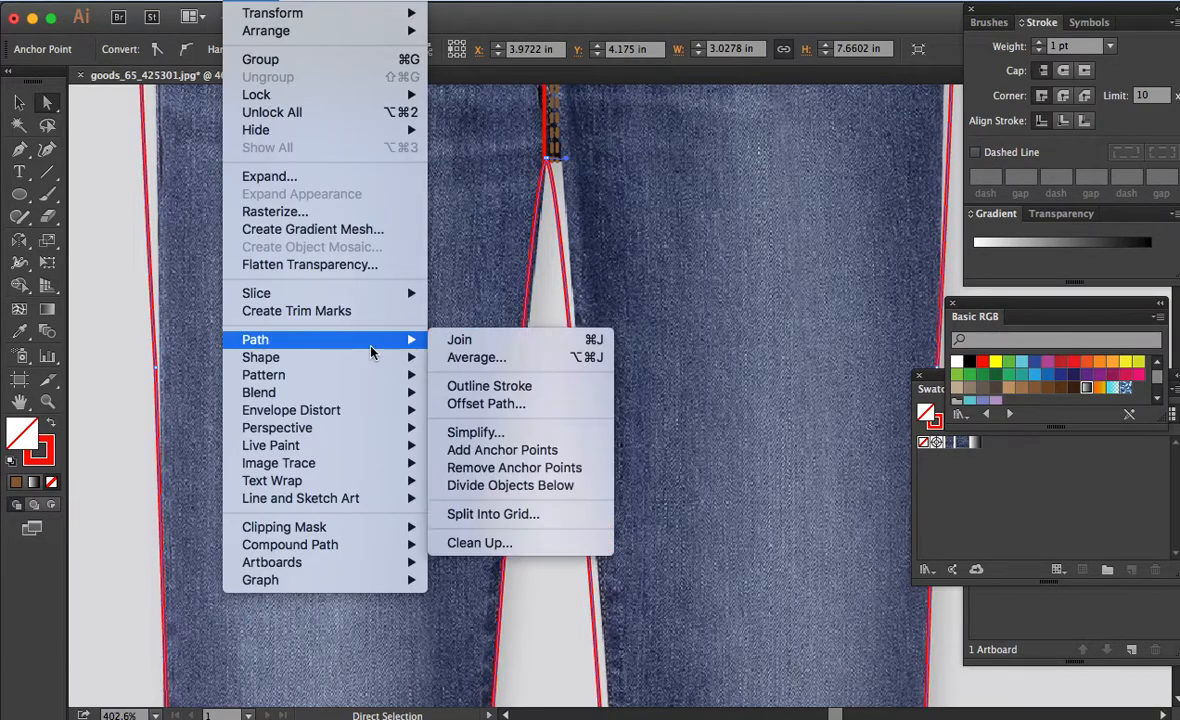
pyautogui.click(486, 404)
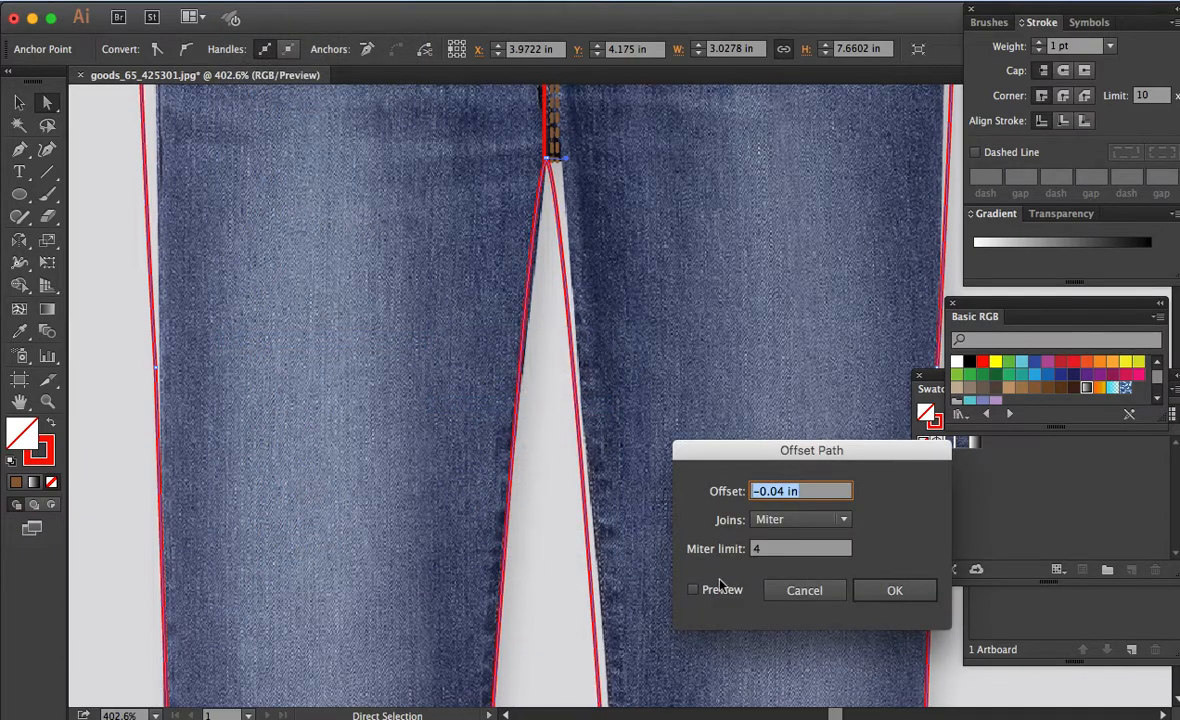
pyautogui.click(709, 592)
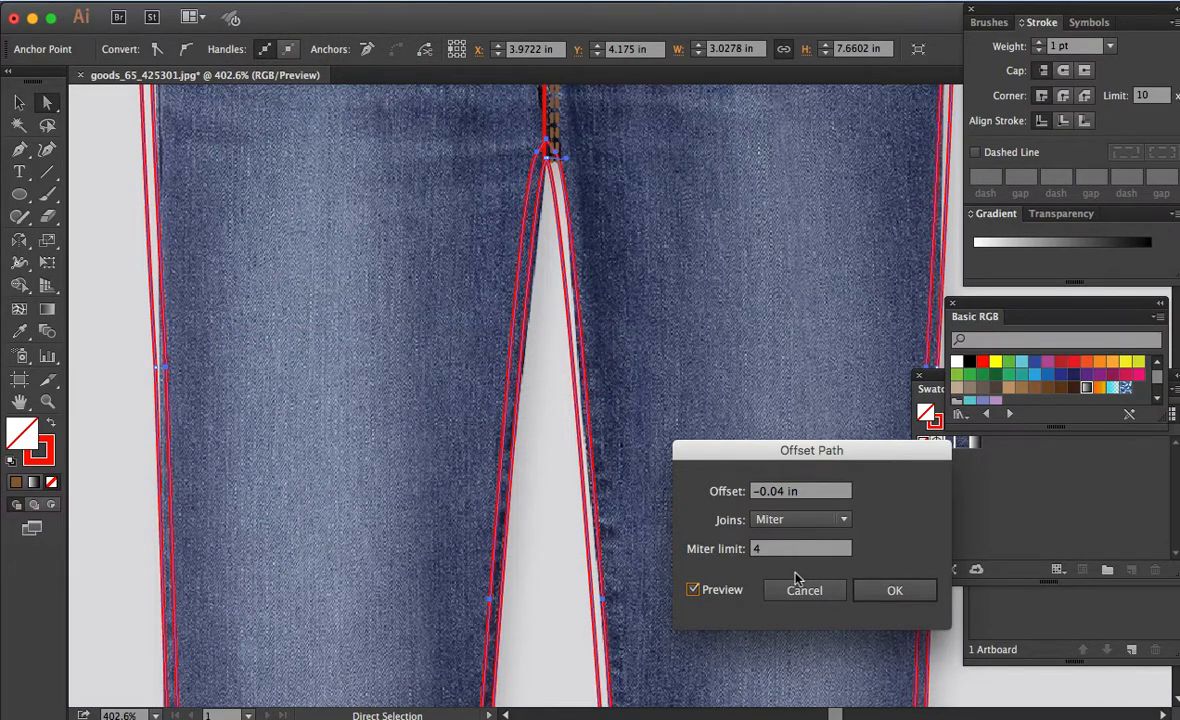
pyautogui.doubleClick(781, 491)
pyautogui.click(895, 592)
pyautogui.click(895, 592)
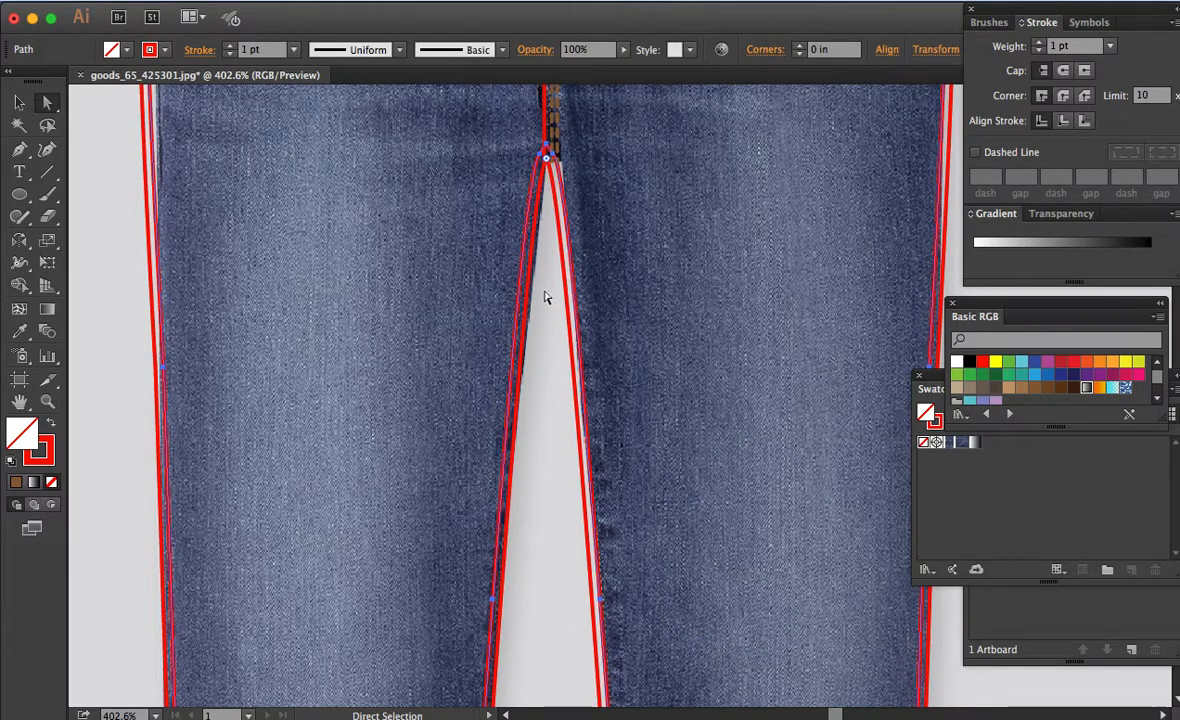
# Step: Cut the offset path at its crotch anchor point and at the inner hem corner of each leg
pyautogui.click(549, 166)
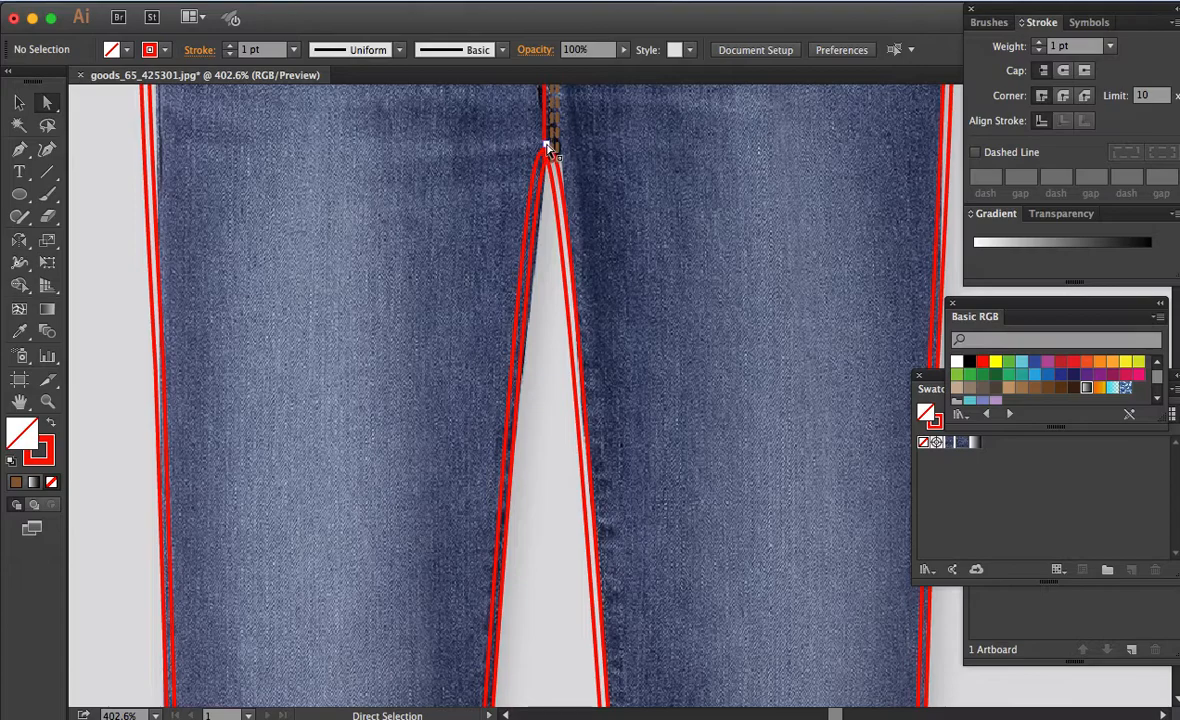
pyautogui.click(548, 150)
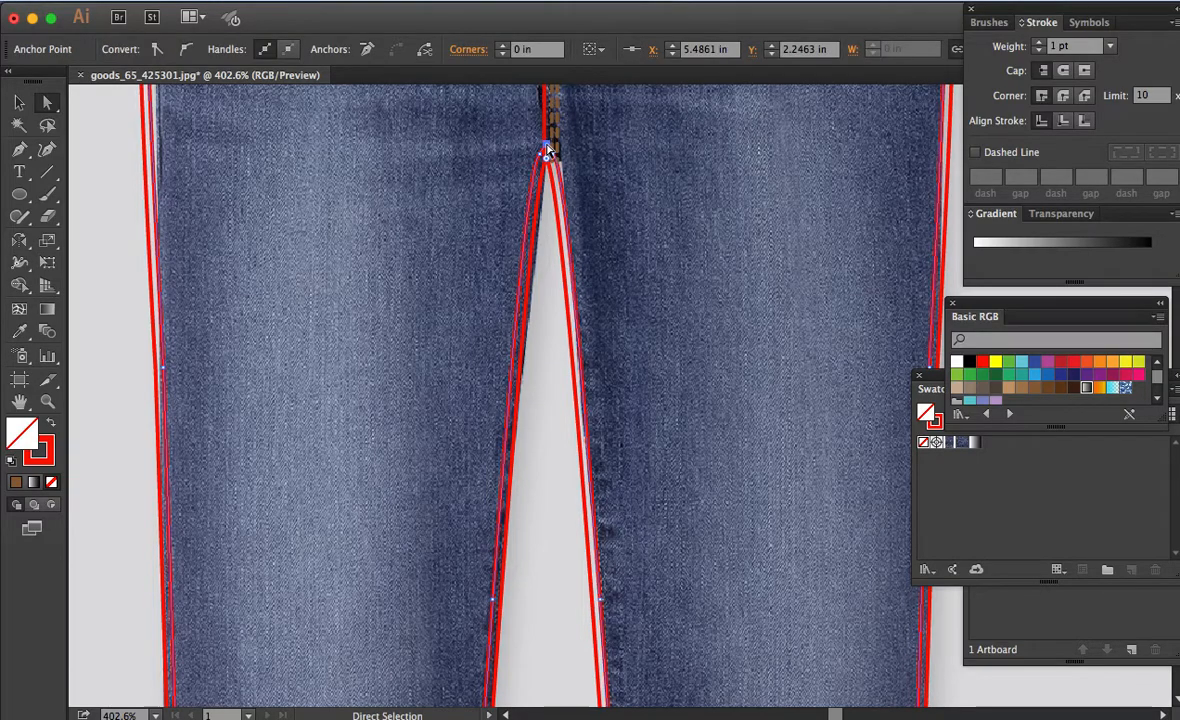
pyautogui.click(425, 50)
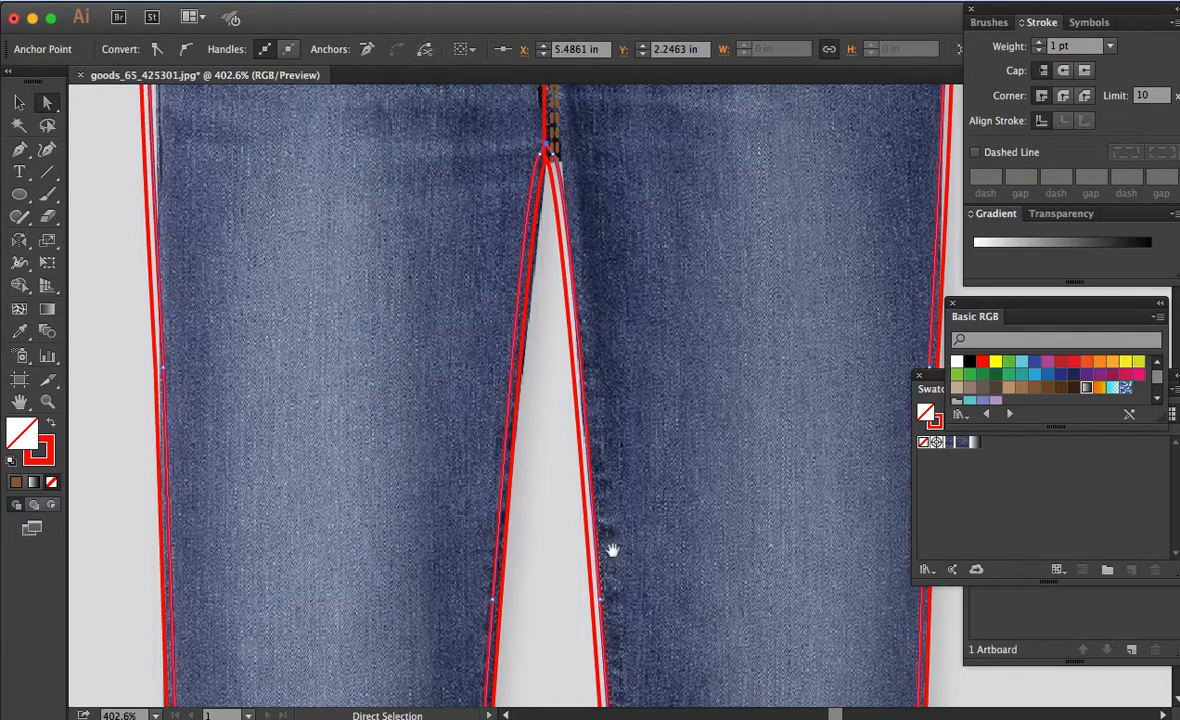
pyautogui.scroll(-10, 621, 152)
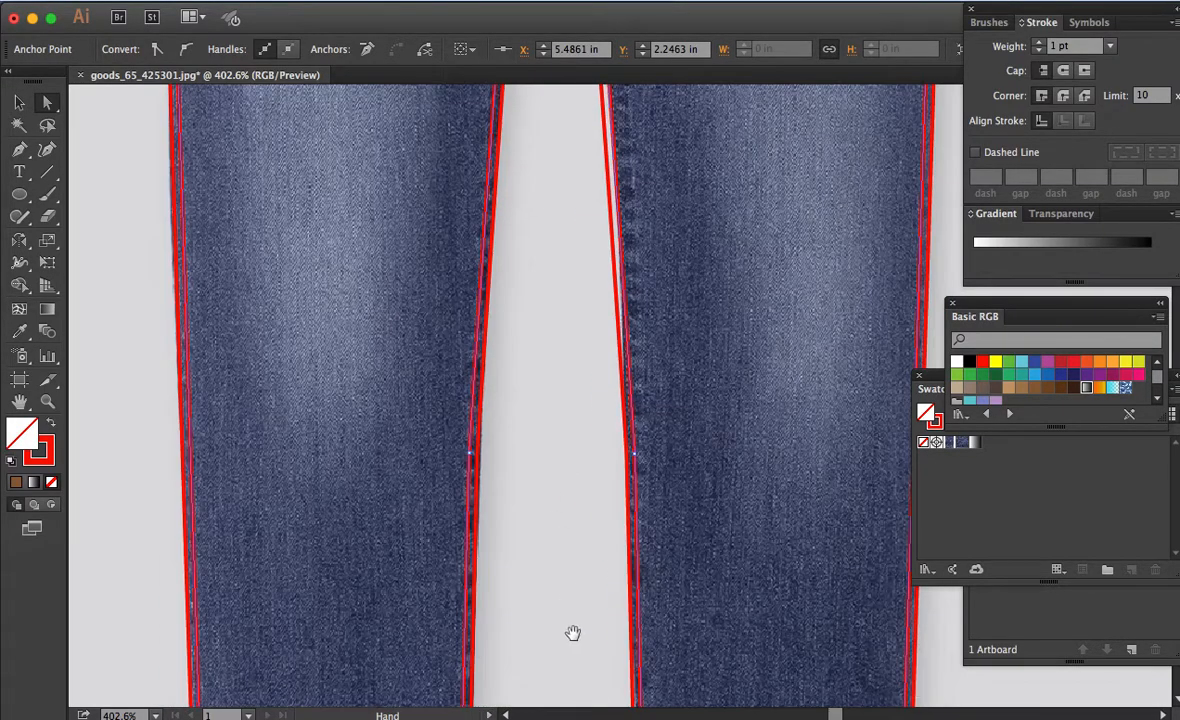
pyautogui.scroll(-10, 571, 261)
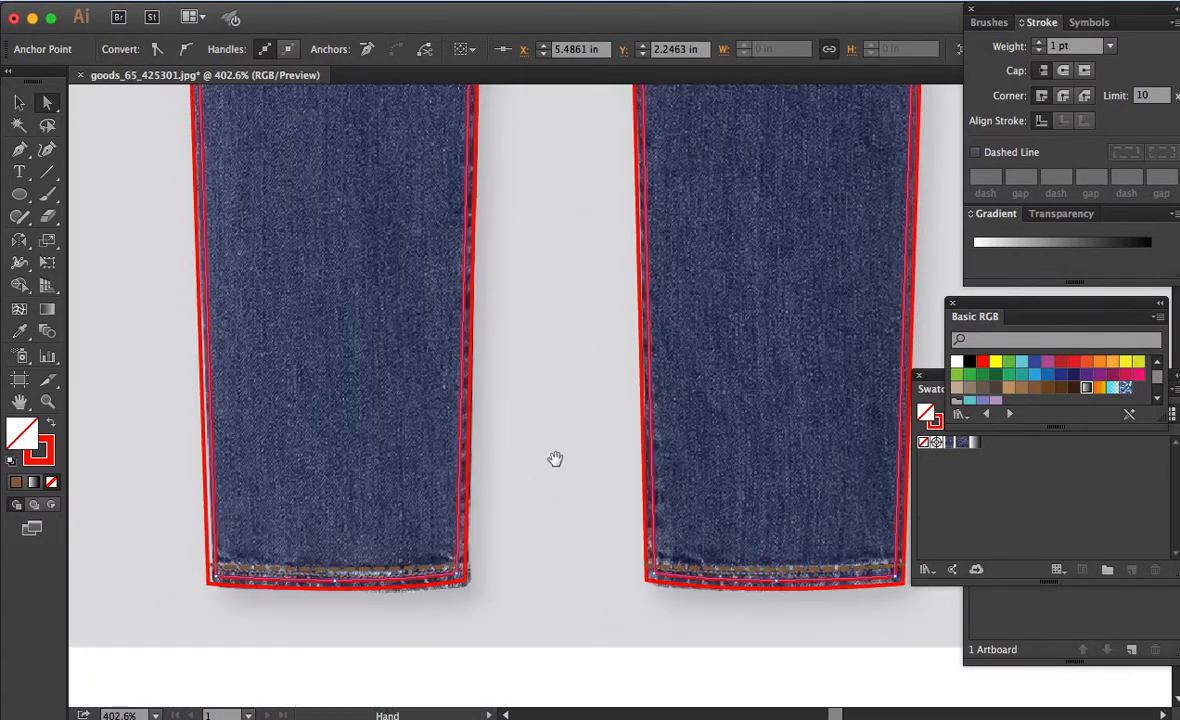
pyautogui.click(653, 576)
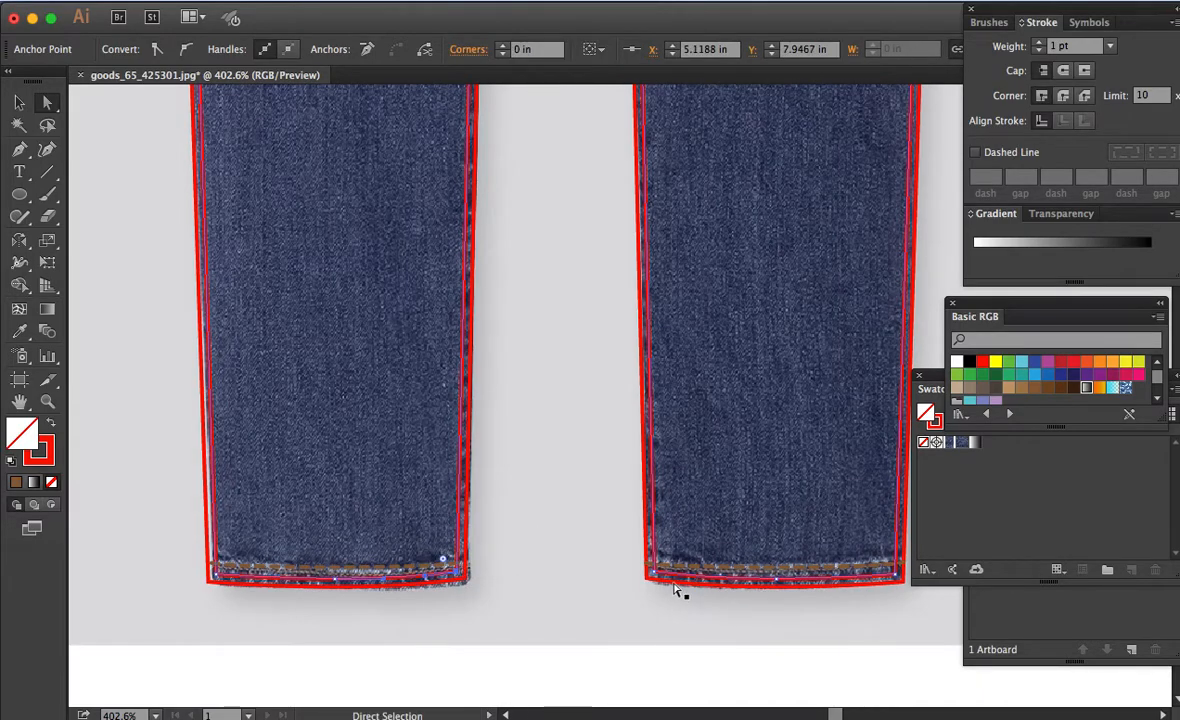
pyautogui.keyDown('shift'); pyautogui.click(654, 575); pyautogui.keyUp('shift')
pyautogui.click(425, 50)
# Step: Delete the outer and hem portions of the offset path, keeping only the two inseam lines
pyautogui.click(428, 585)
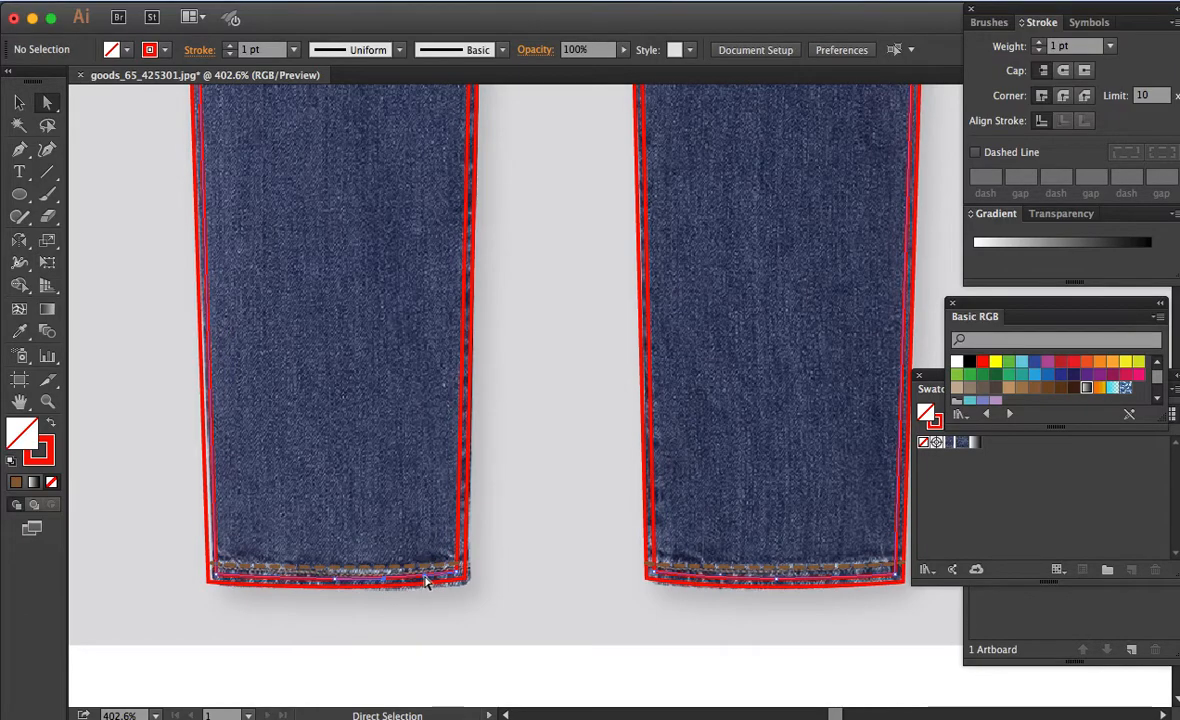
pyautogui.click(428, 585)
pyautogui.press('Delete')
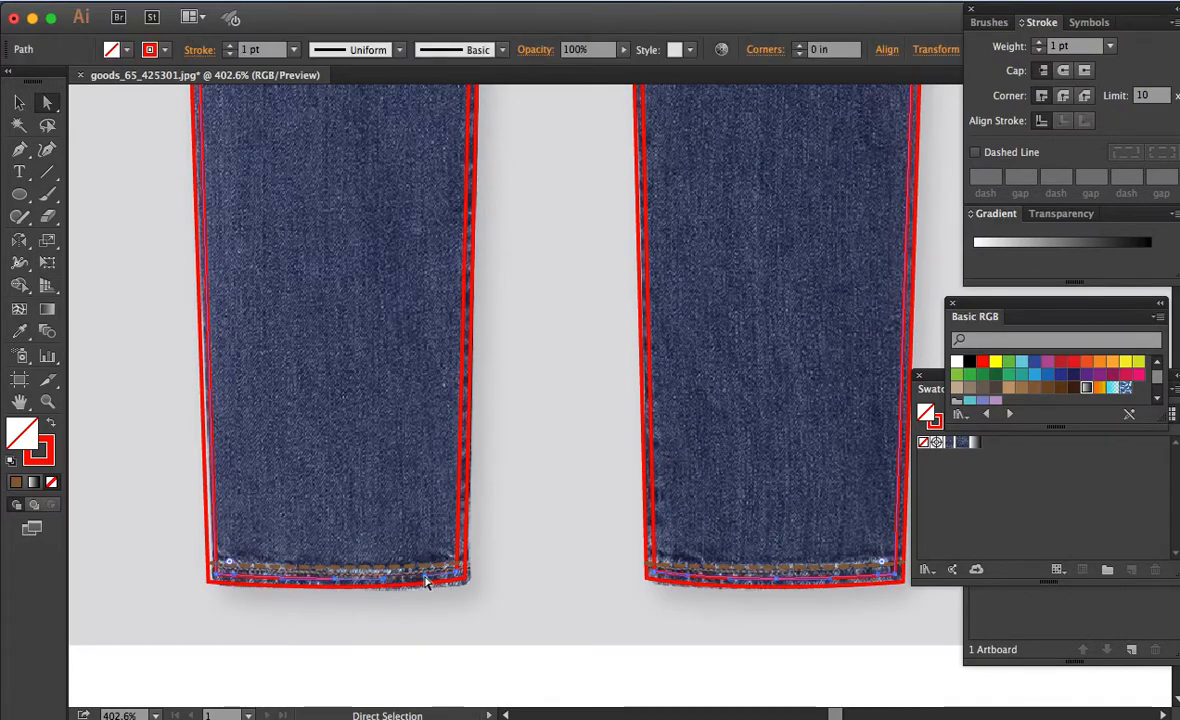
pyautogui.click(428, 585)
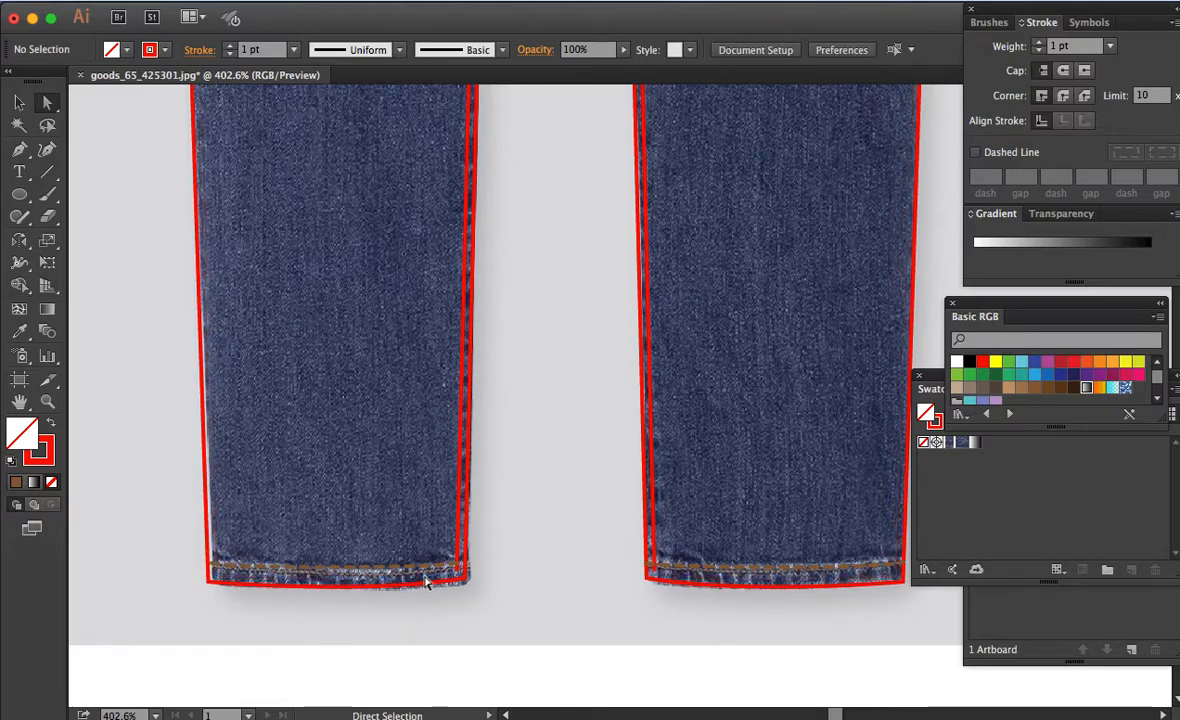
# Step: Apply the brown dashed stitch style of the crotch seam to both inseam offset lines with the Eyedropper
pyautogui.press('space')
pyautogui.press('v')
pyautogui.moveTo(640, 160); pyautogui.dragTo(612, 584)
pyautogui.moveTo(585, 387); pyautogui.dragTo(585, 482)
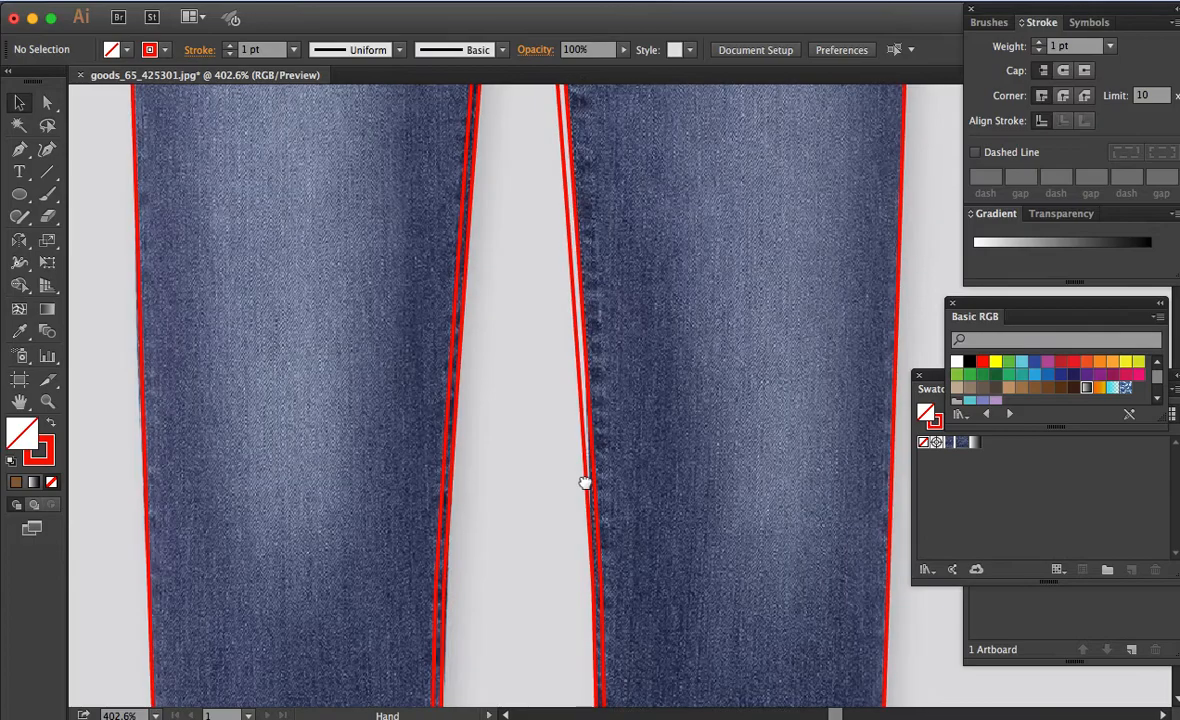
pyautogui.moveTo(580, 163); pyautogui.dragTo(577, 493)
pyautogui.moveTo(561, 192); pyautogui.dragTo(558, 421)
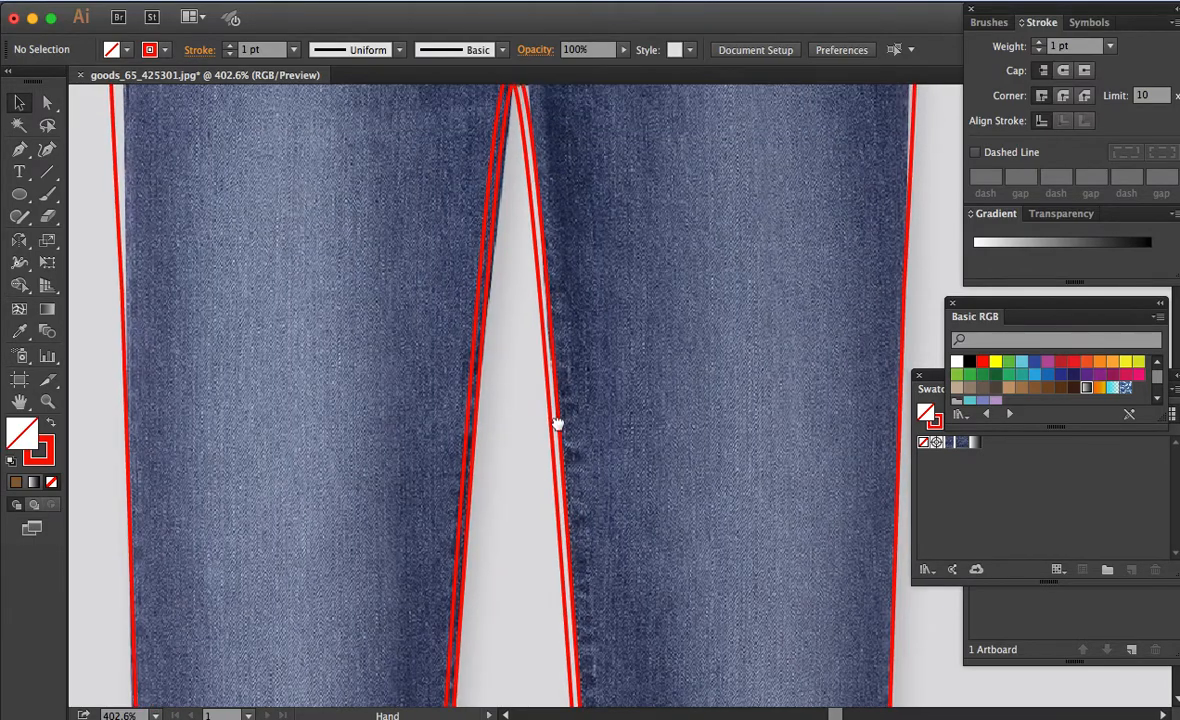
pyautogui.press('a')
pyautogui.click(505, 400)
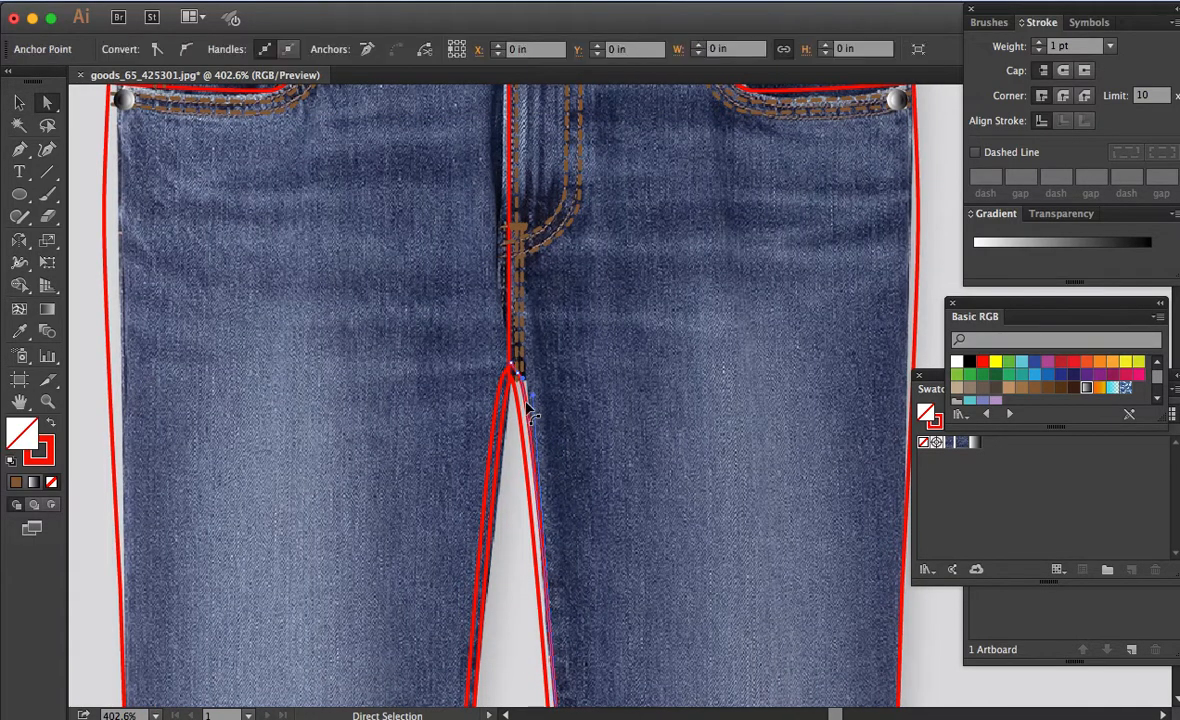
pyautogui.keyDown('shift'); pyautogui.click(499, 395); pyautogui.keyUp('shift')
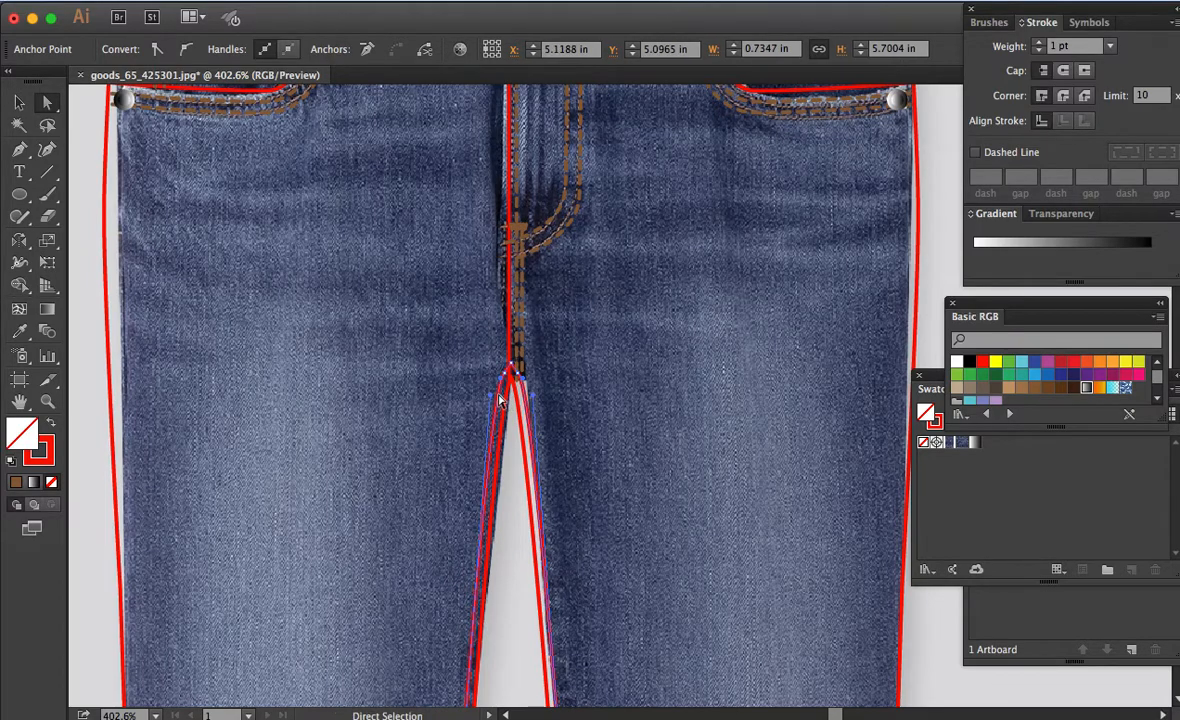
pyautogui.press('i')
pyautogui.click(521, 323)
pyautogui.click(975, 152)
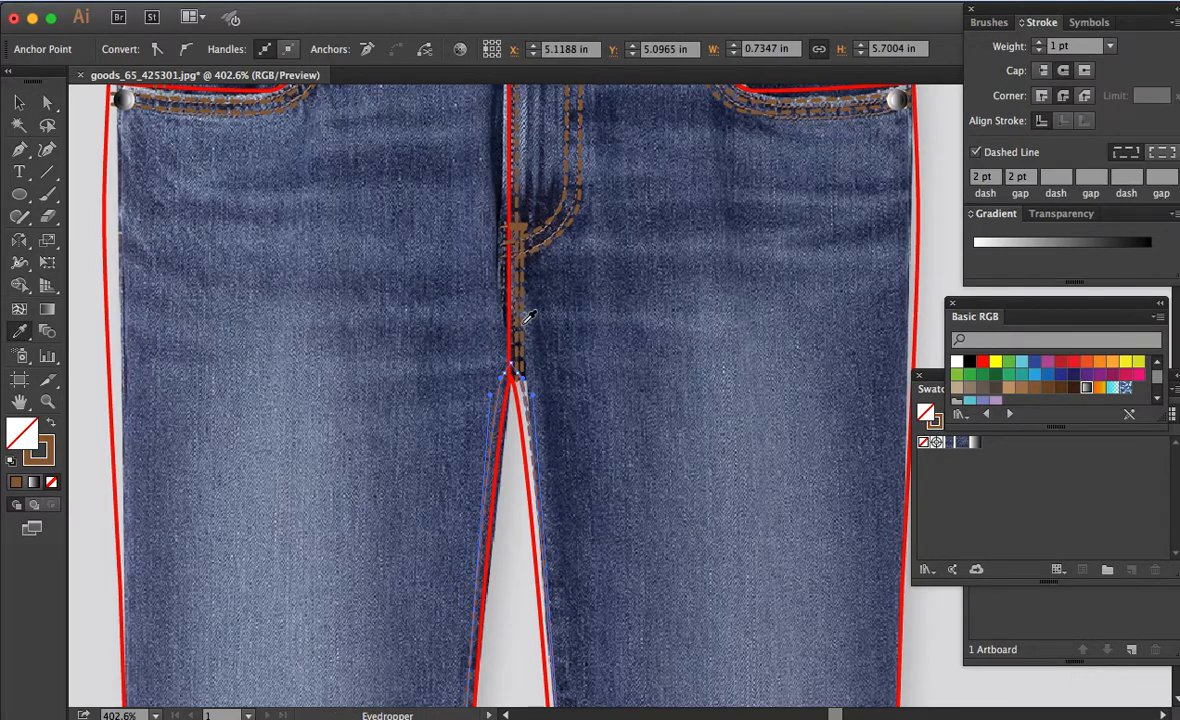
pyautogui.press('a')
pyautogui.scroll(-5, 640, 324)
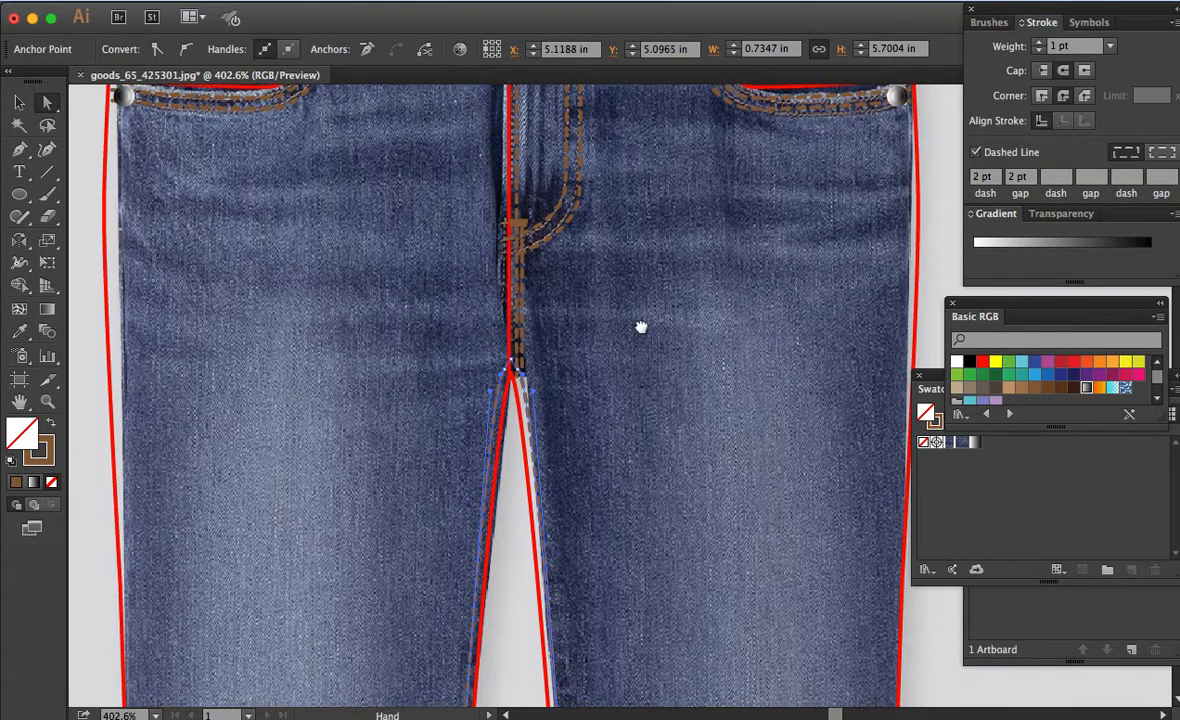
pyautogui.click(916, 337)
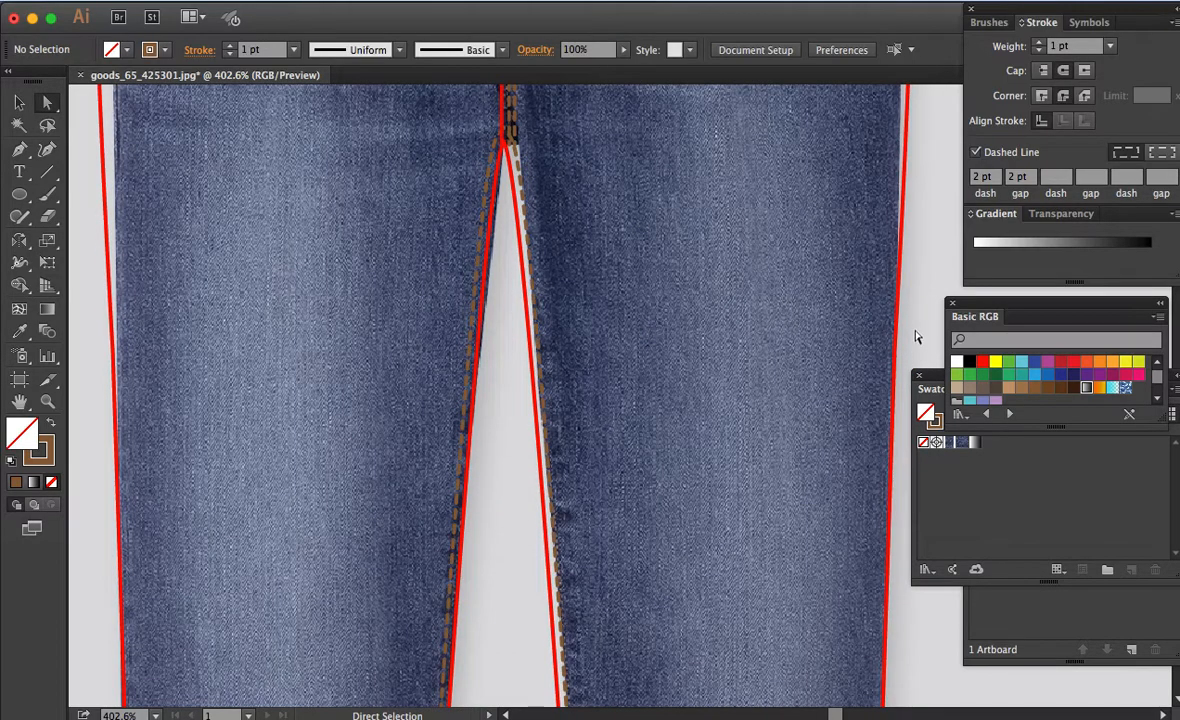
# Step: Draw a rectangle over the waist opening, spanning the full width of the jeans from the back waistband's upper edge to just below the front waistline curve
pyautogui.press('super+minus')
pyautogui.press('super+minus')
pyautogui.press('super+minus')
pyautogui.press('super+minus')
pyautogui.press('super+minus')
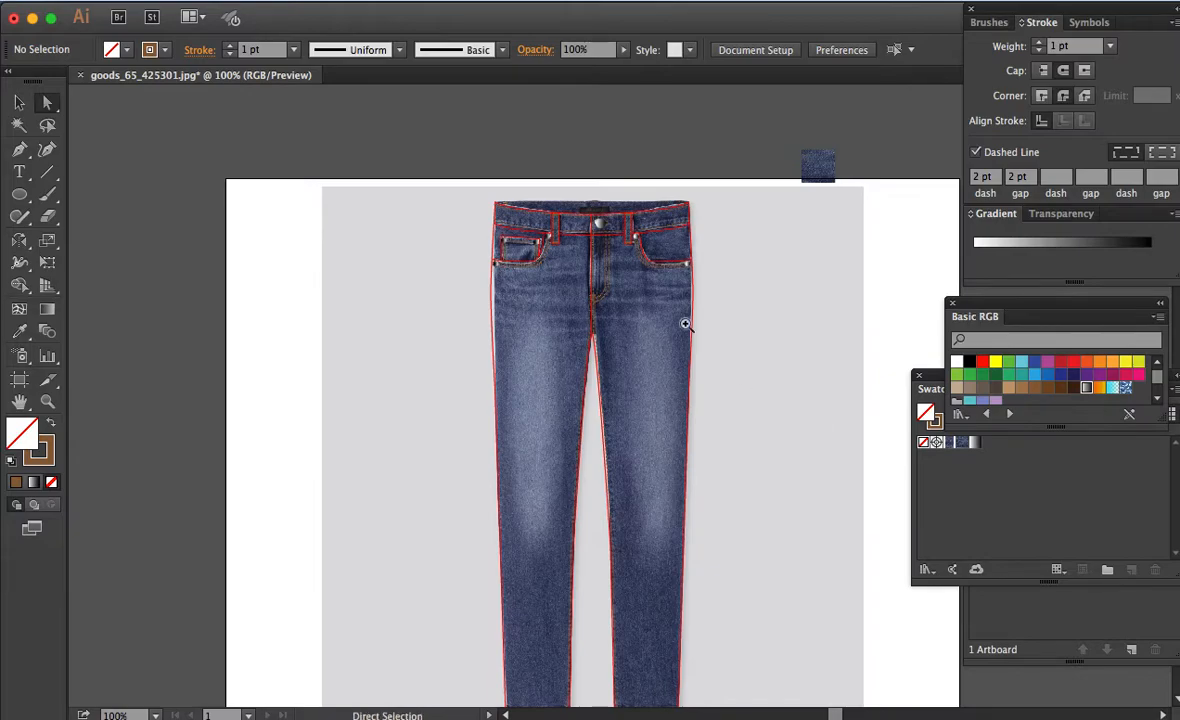
pyautogui.press('z')
pyautogui.moveTo(468, 180); pyautogui.dragTo(785, 315)
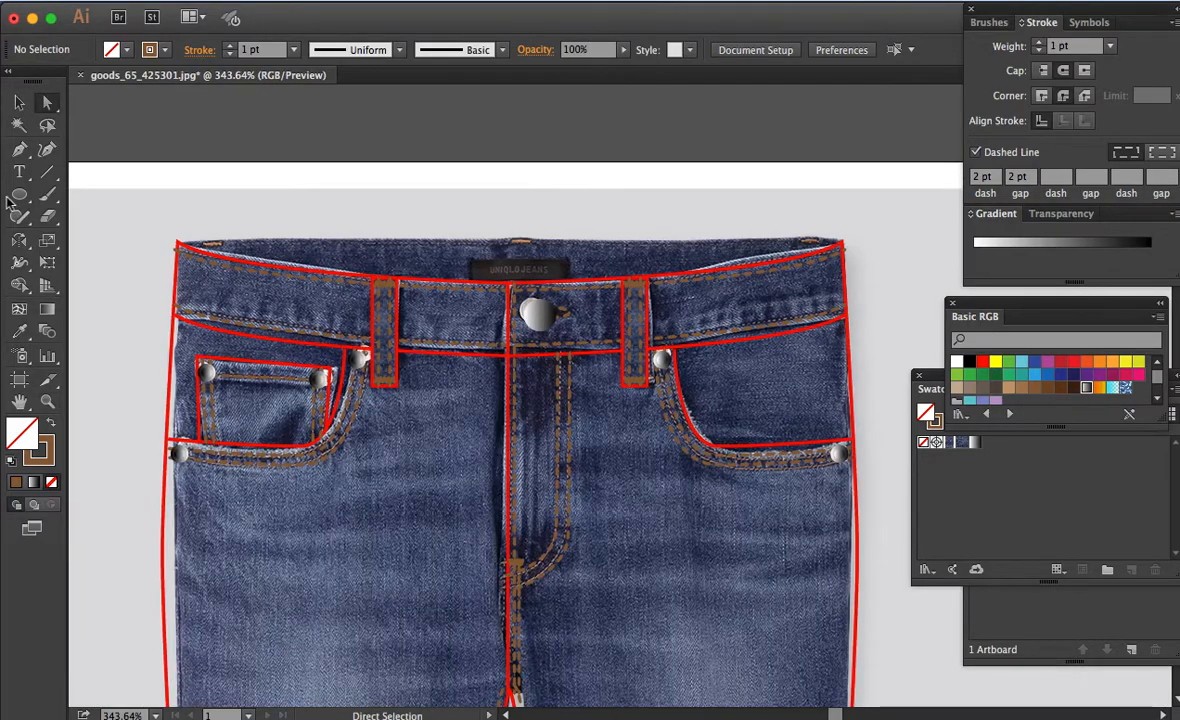
pyautogui.moveTo(20, 188); pyautogui.dragTo(48, 195)
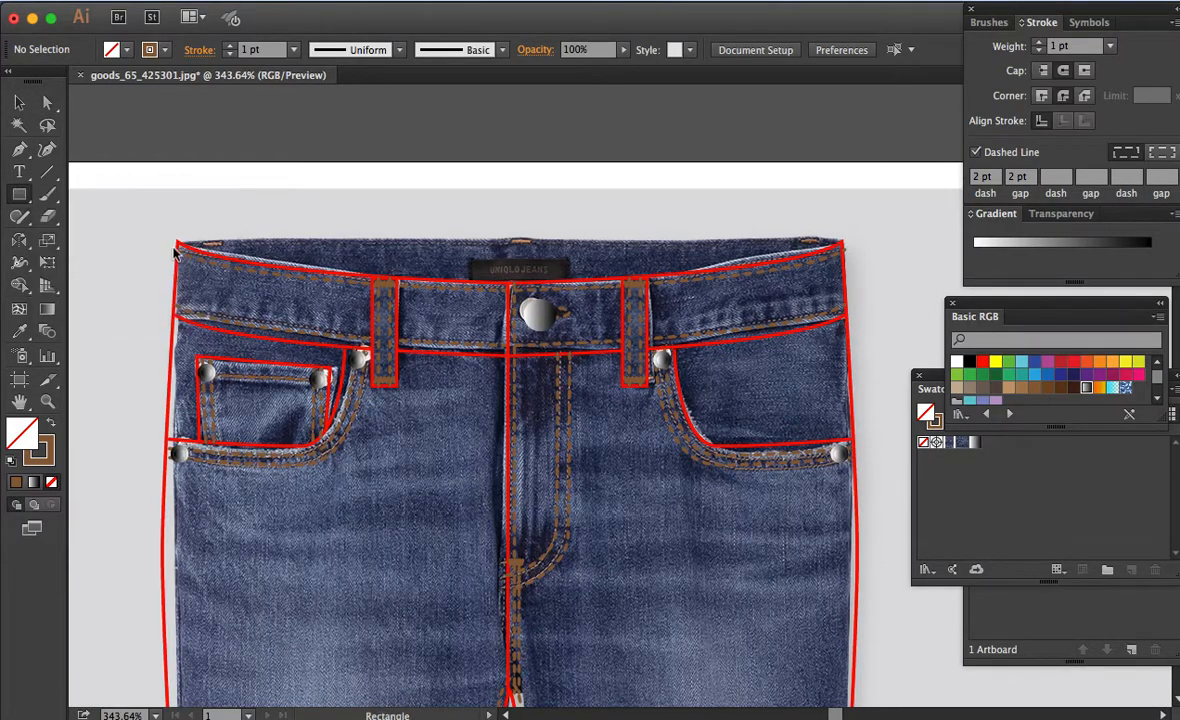
pyautogui.moveTo(176, 240)
pyautogui.mouseDown()
pyautogui.moveTo(651, 264)
pyautogui.moveTo(843, 293)
pyautogui.mouseUp()
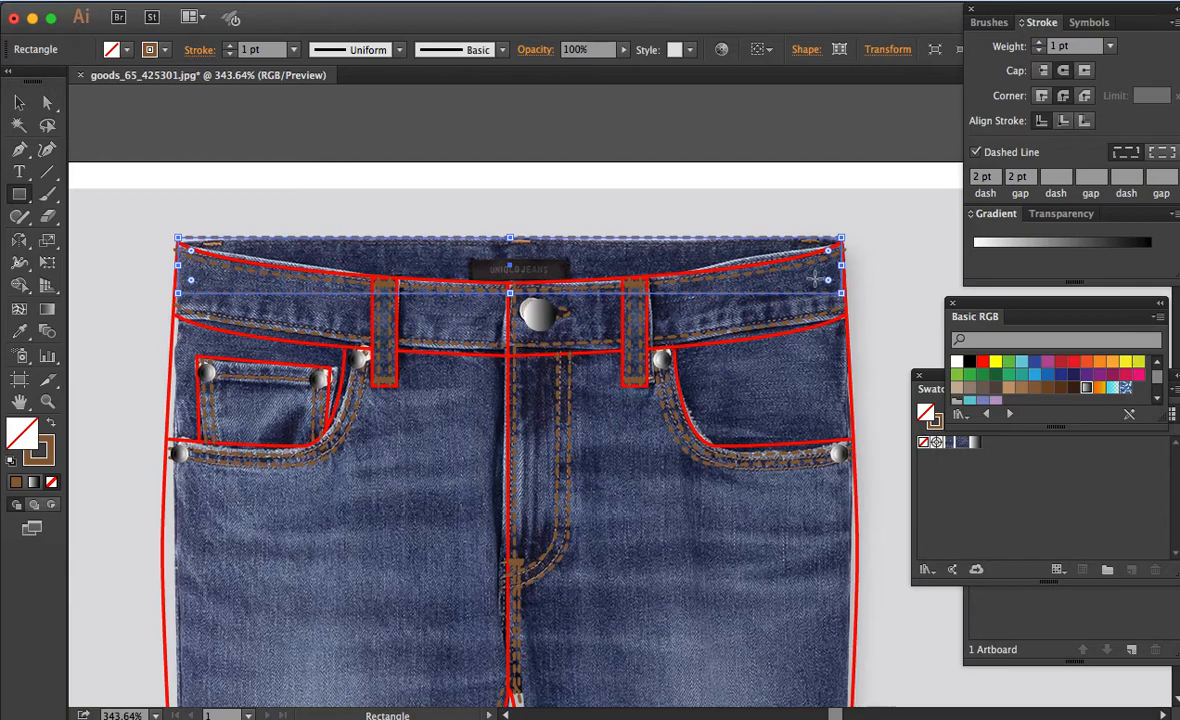
# Step: Give the waist rectangle the solid red stroke of the jeans outline and fill it with the denim pattern swatch
pyautogui.press('i')
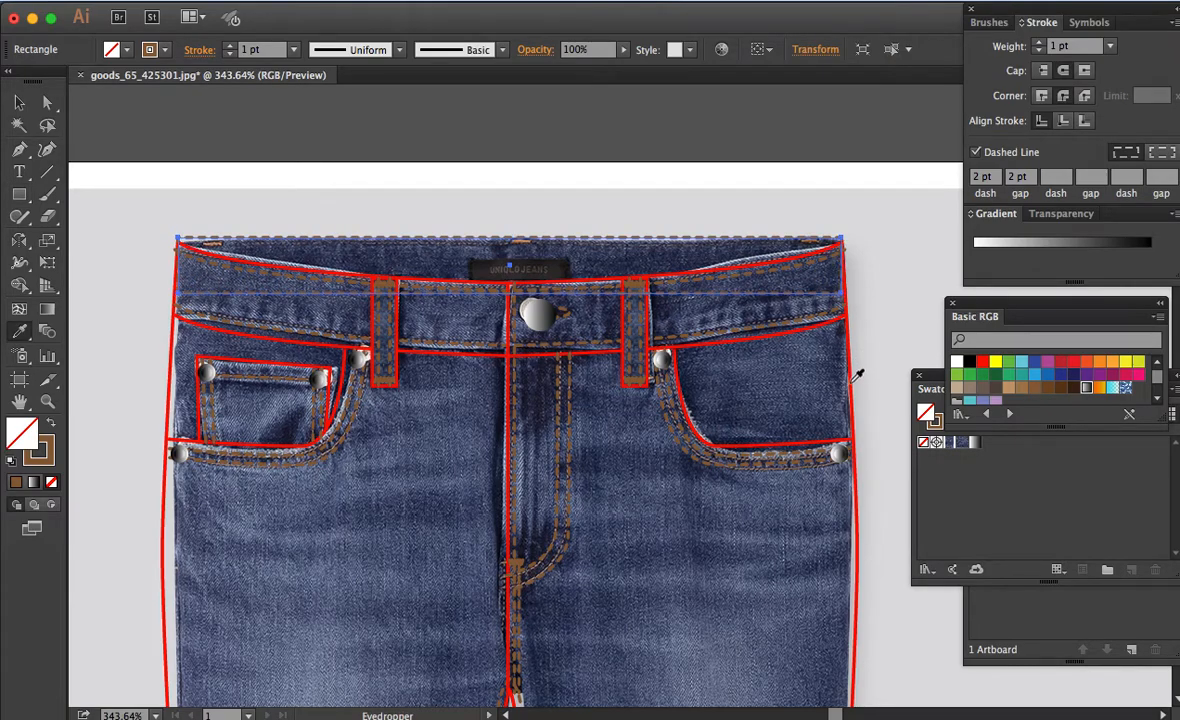
pyautogui.click(853, 378)
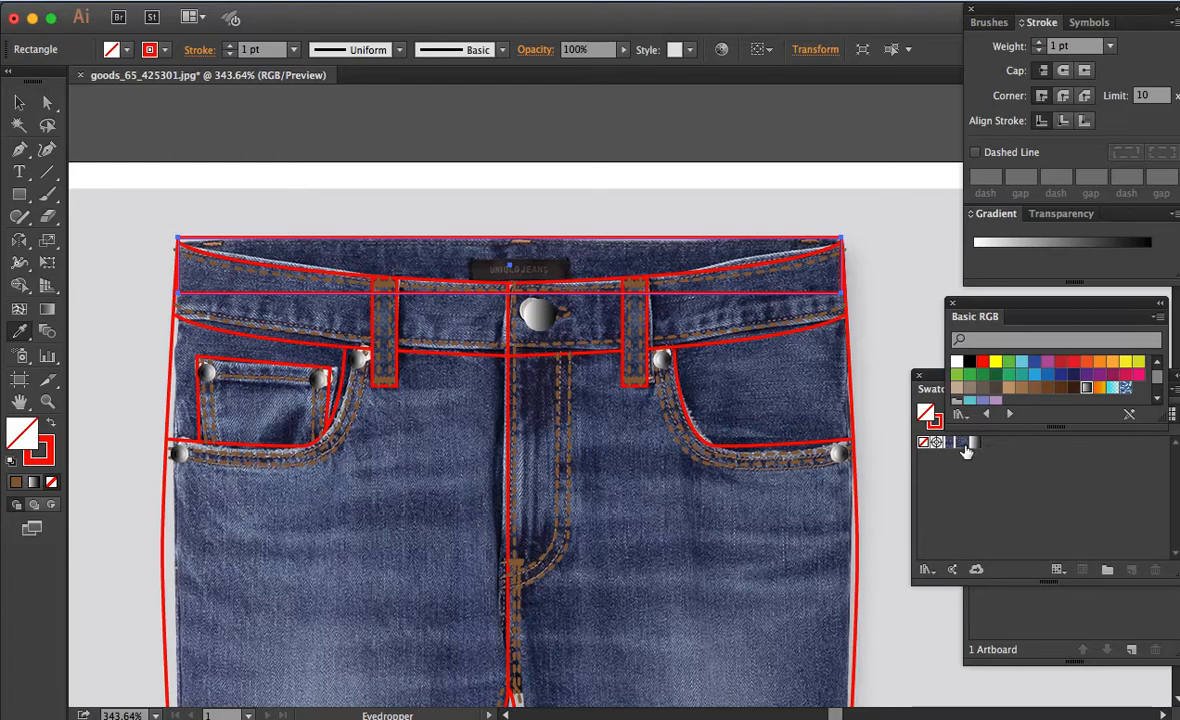
pyautogui.click(961, 442)
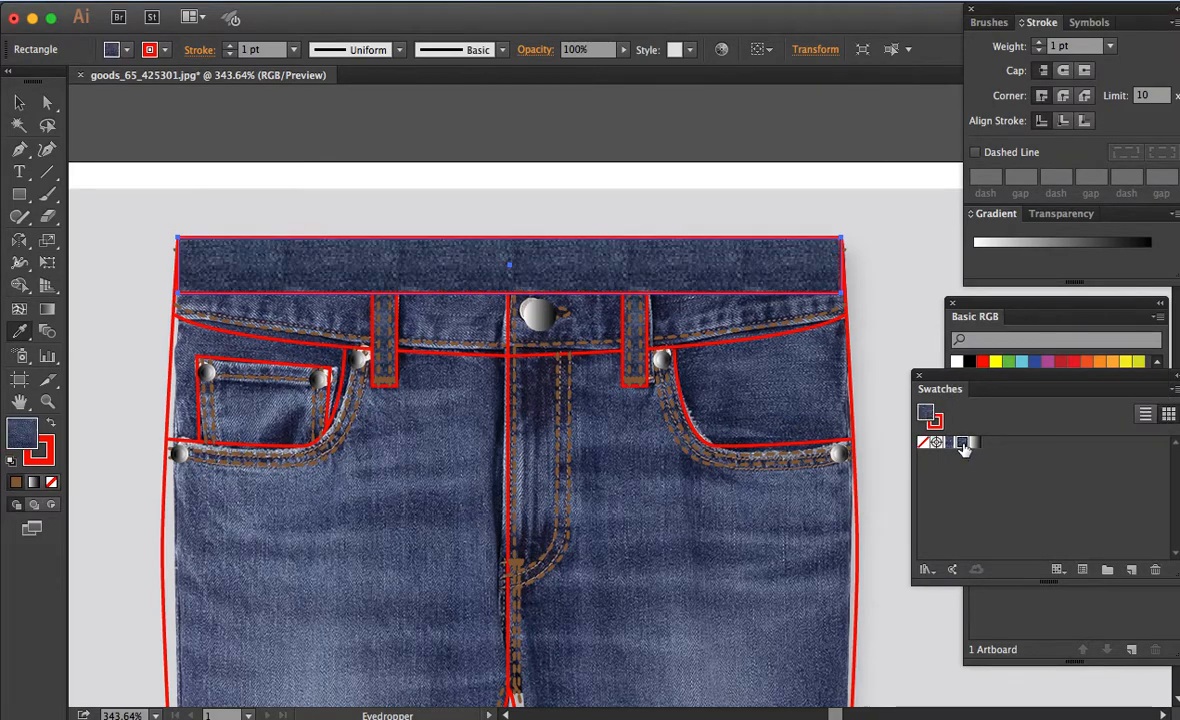
# Step: Send the denim waist rectangle to the back, and place the jeans photo behind it
pyautogui.press('super+shift+bracketleft')
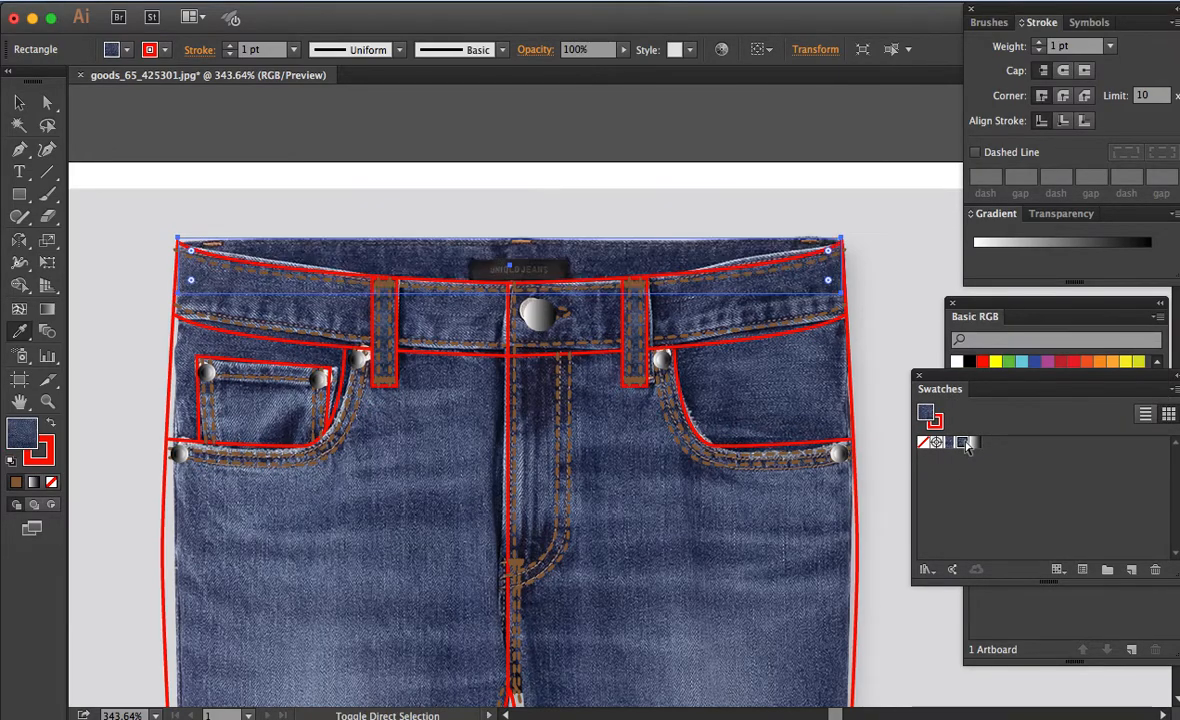
pyautogui.press('a')
pyautogui.click(776, 216)
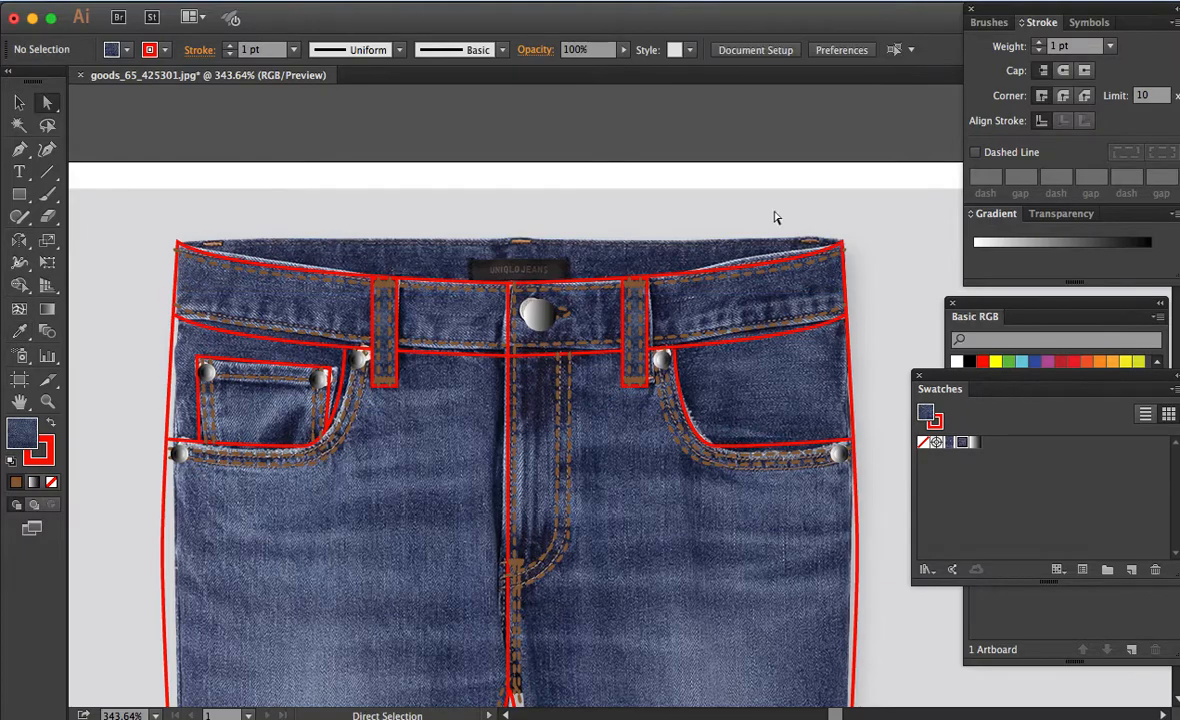
pyautogui.click(773, 200)
pyautogui.press('super+shift+a')
pyautogui.click(772, 200)
pyautogui.press('super+shift+bracketleft')
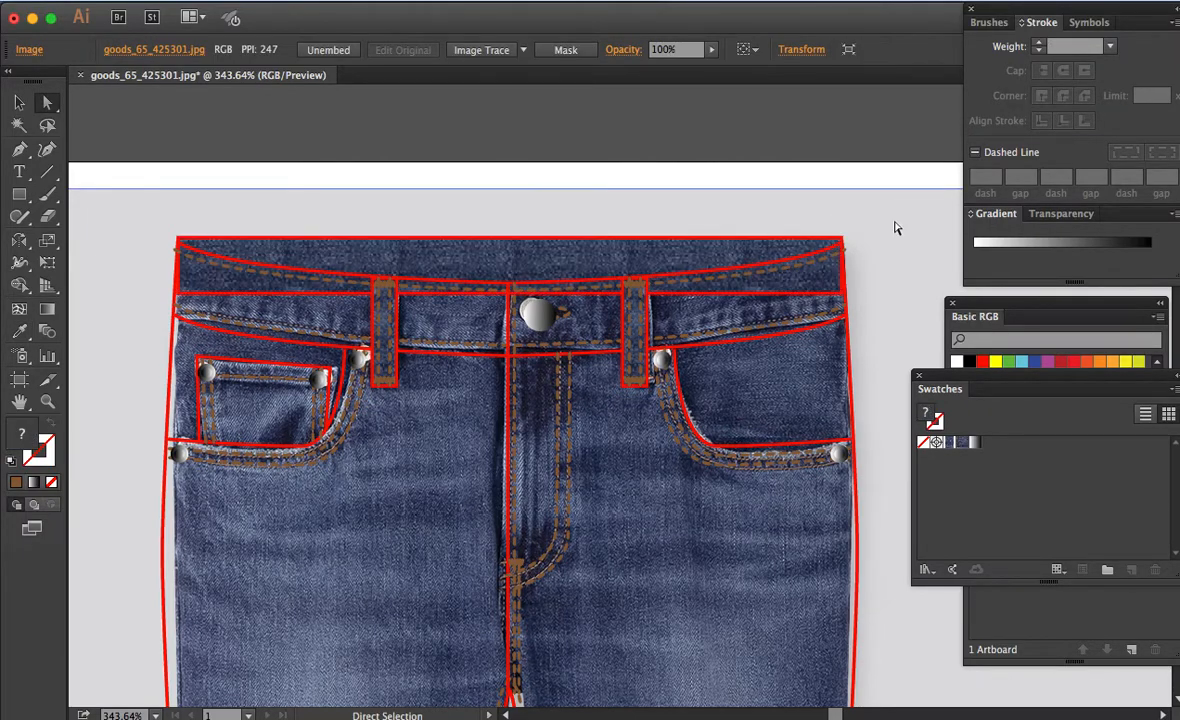
pyautogui.press('v')
pyautogui.press('super+shift+a')
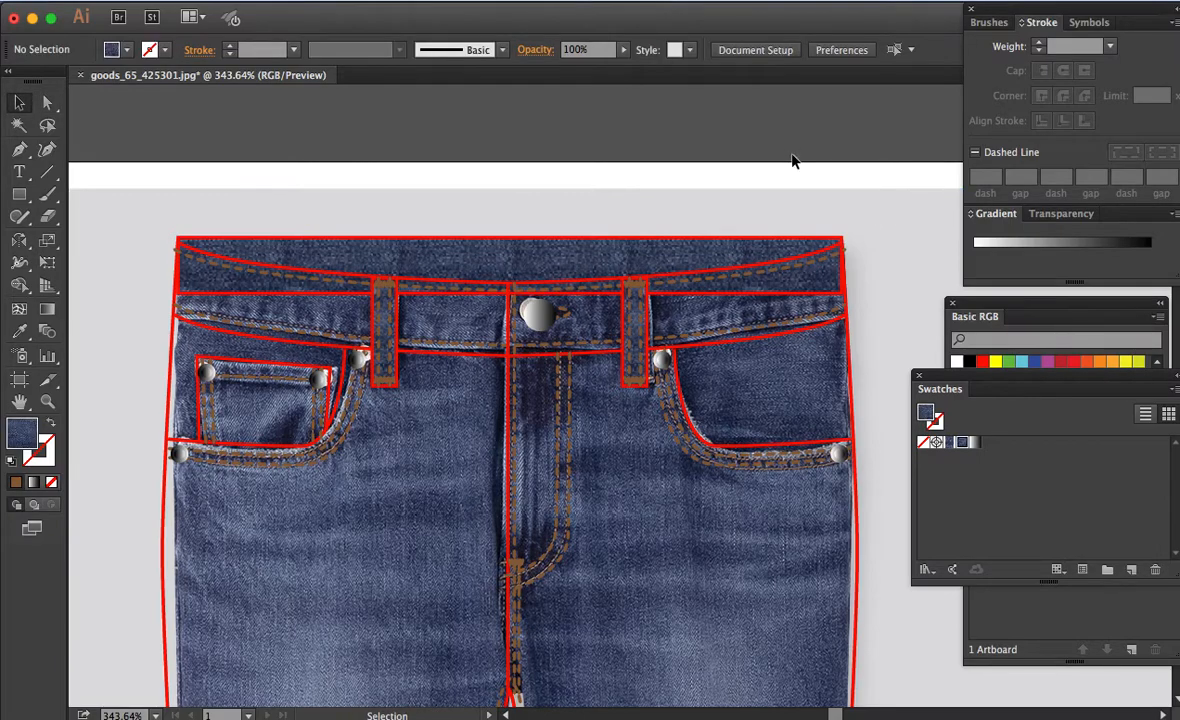
# Step: Select the red jeans outline directly and examine how it follows both legs from the waist down to the hems
pyautogui.press('a')
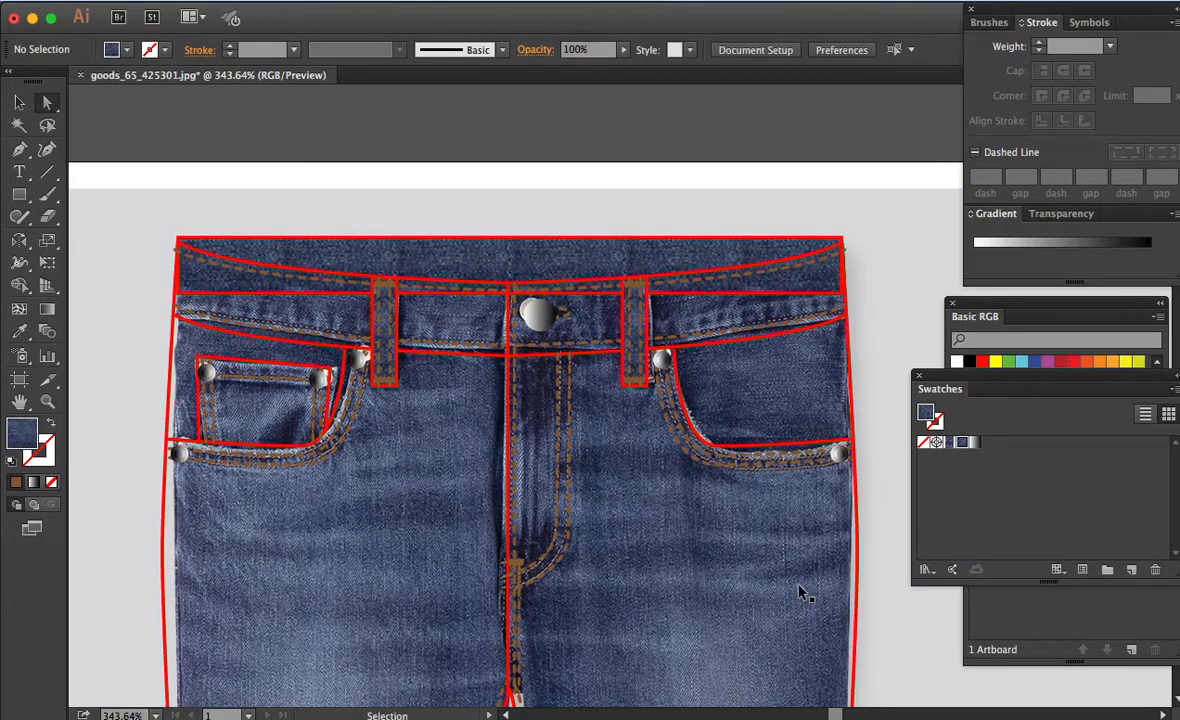
pyautogui.press('super+minus')
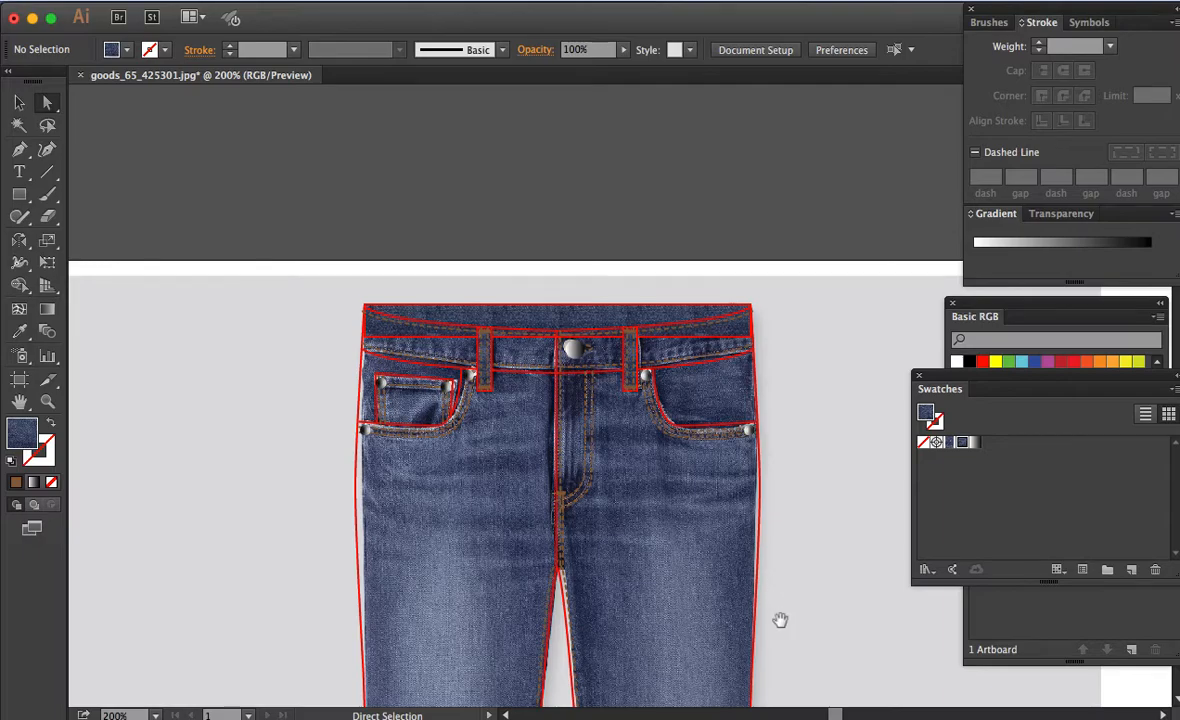
pyautogui.scroll(-5, 756, 420)
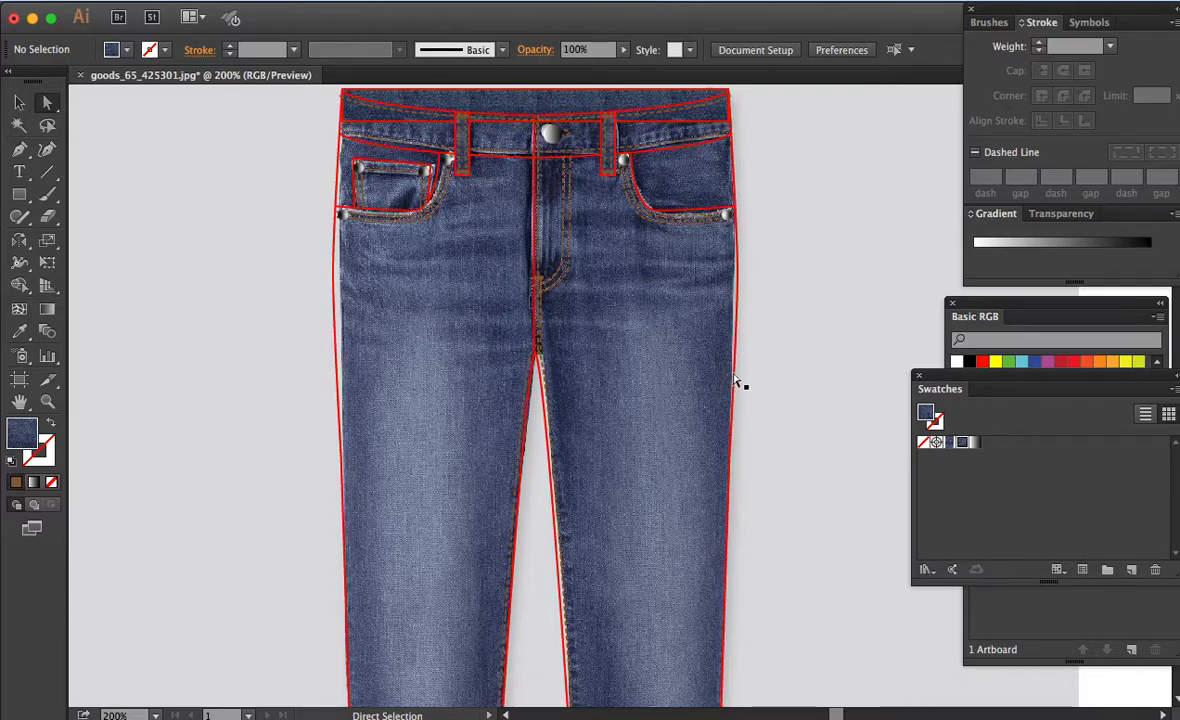
pyautogui.click(735, 383)
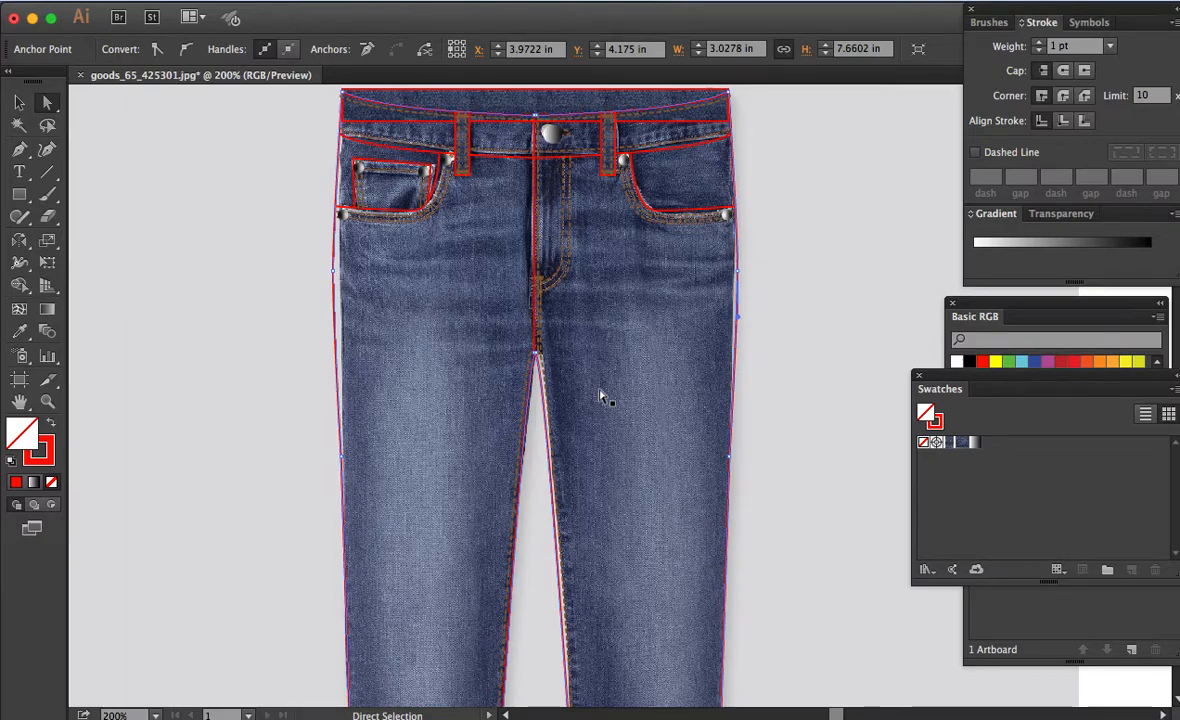
pyautogui.press('space')
pyautogui.moveTo(736, 593); pyautogui.dragTo(716, 356)
pyautogui.moveTo(676, 521); pyautogui.dragTo(682, 408)
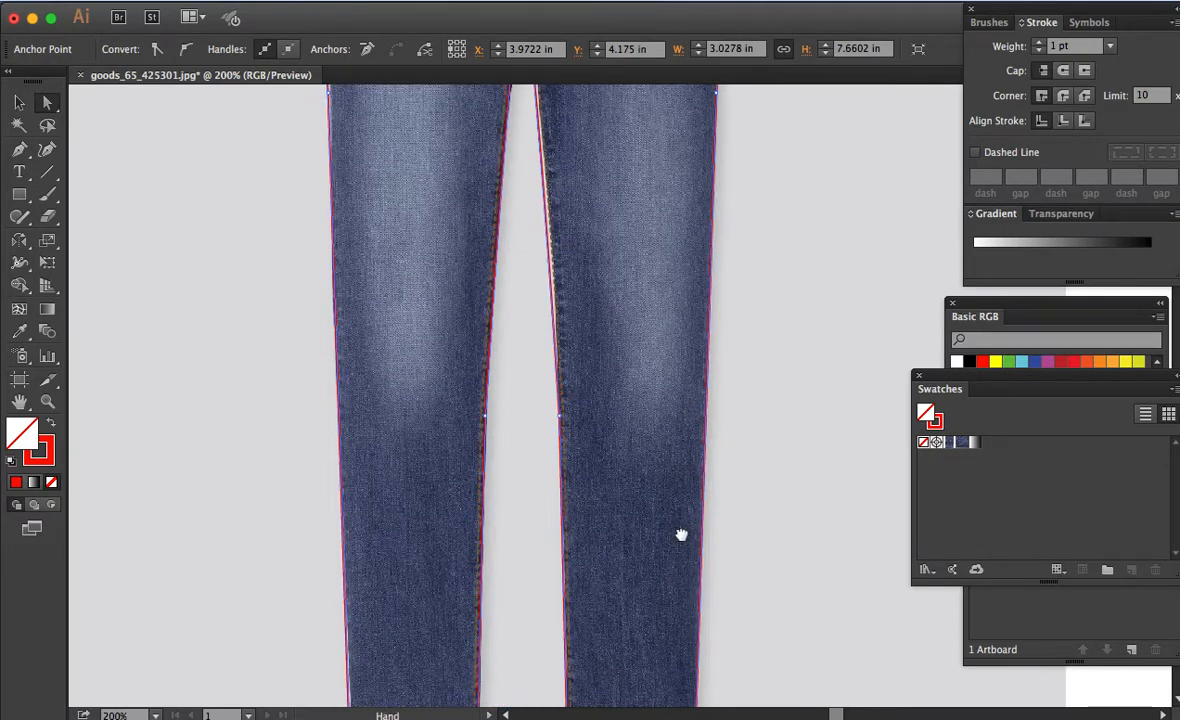
pyautogui.scroll(-4, 682, 380)
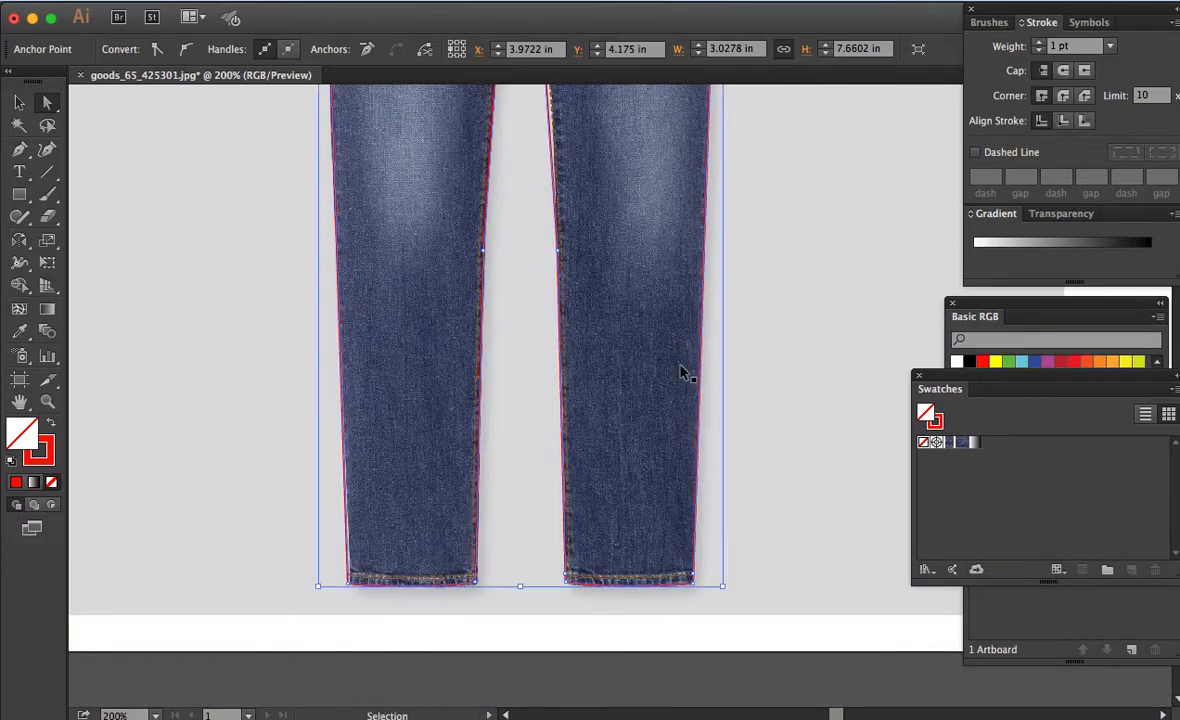
pyautogui.press('super+Tab')
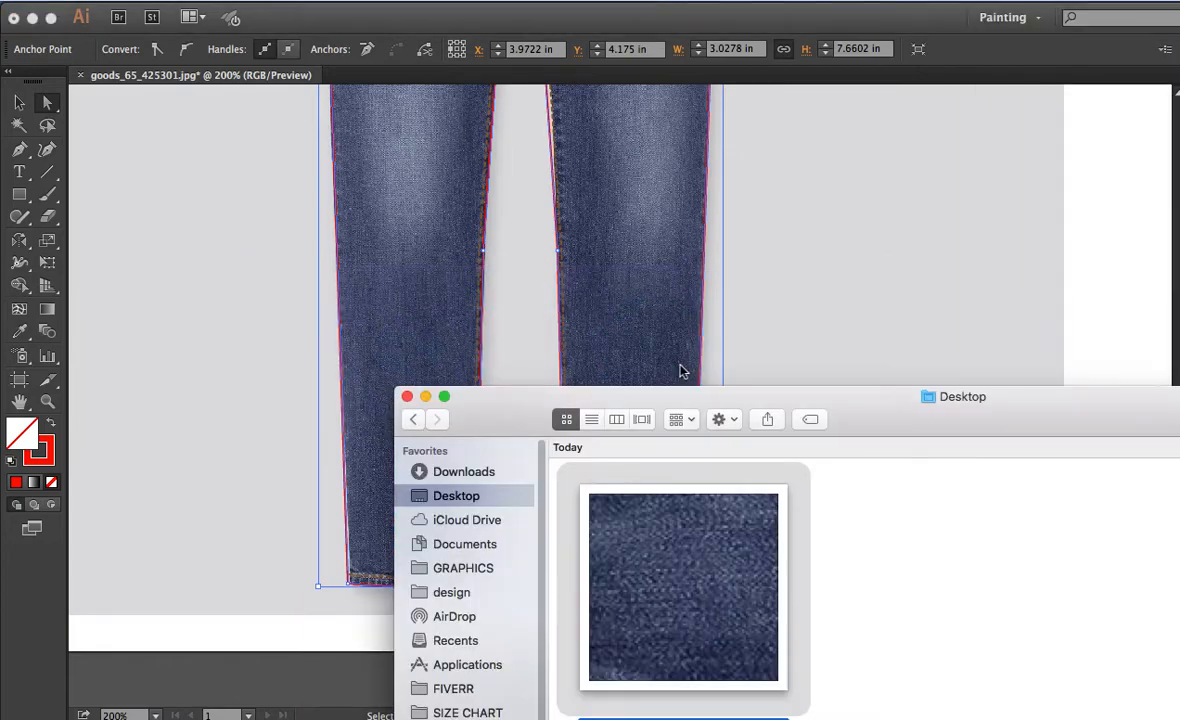
pyautogui.press('super+Tab')
pyautogui.click(901, 410)
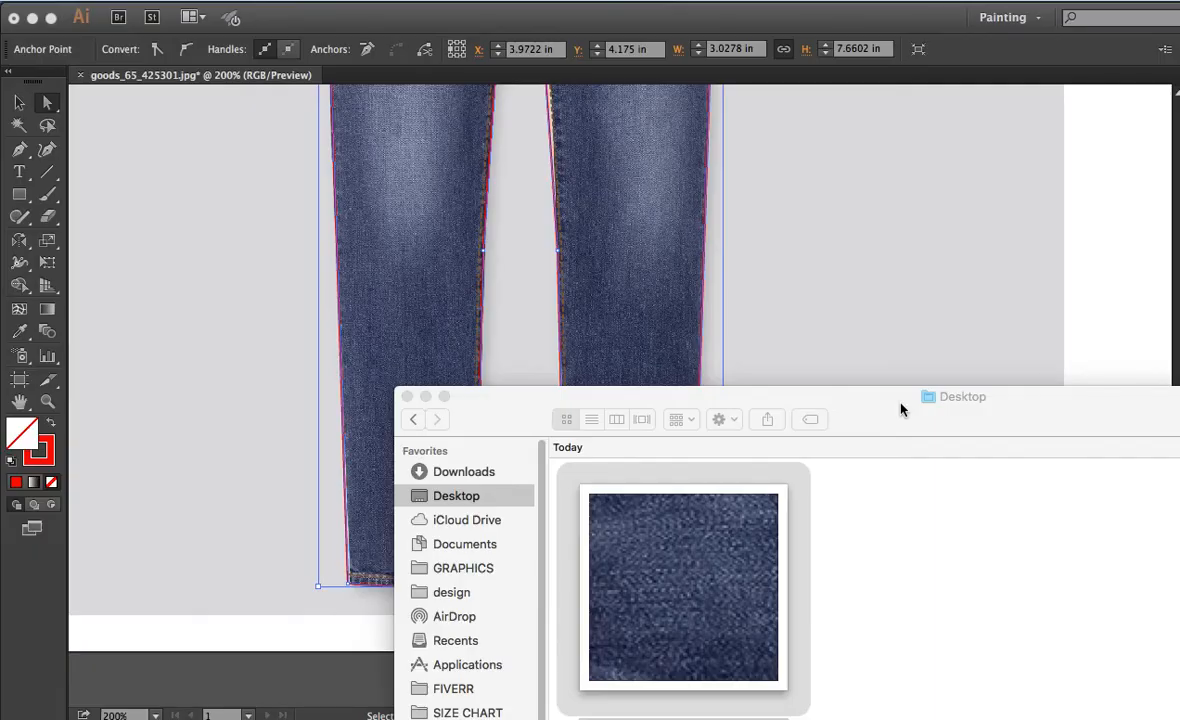
pyautogui.click(174, 77)
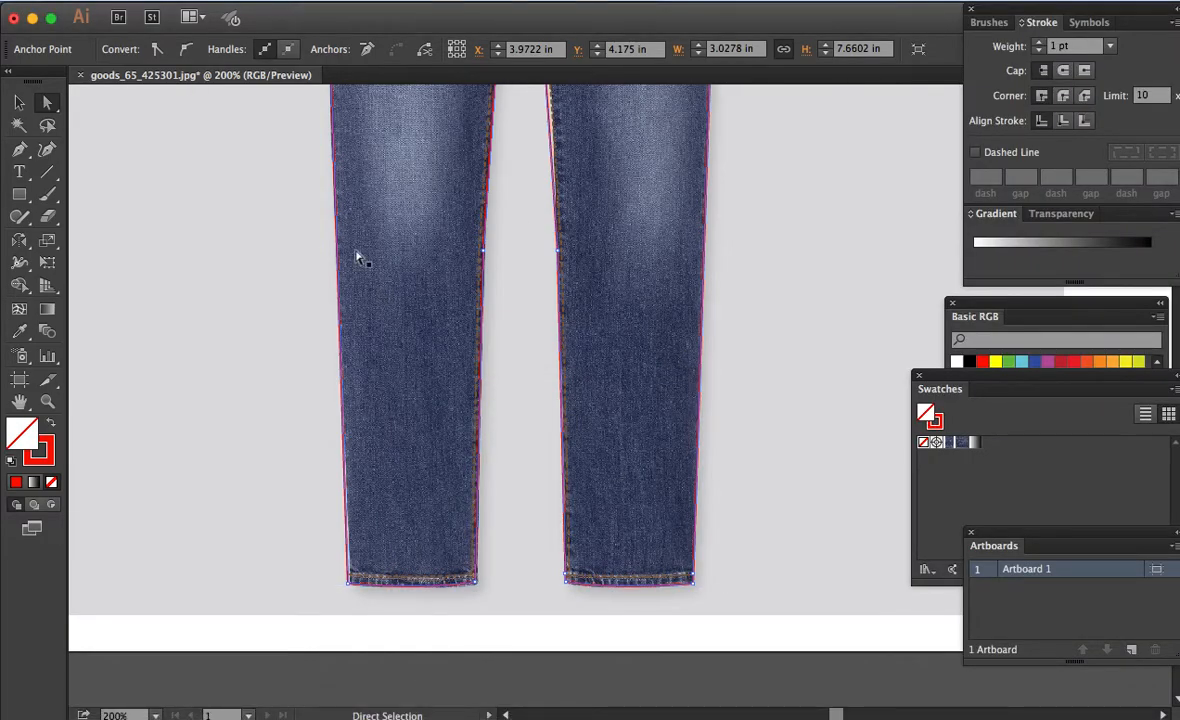
pyautogui.press('super+0')
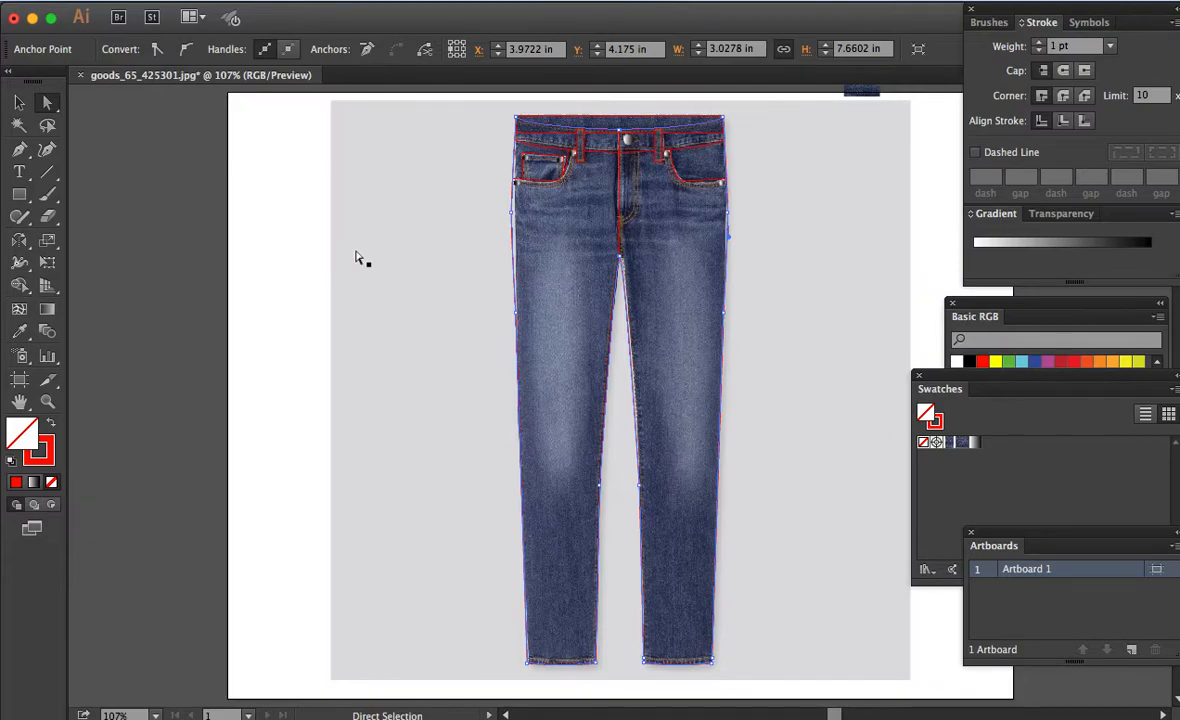
# Step: Open the jeans photo goods_65_425301.jpg from the Downloads folder in Photoshop
pyautogui.press('super+Tab')
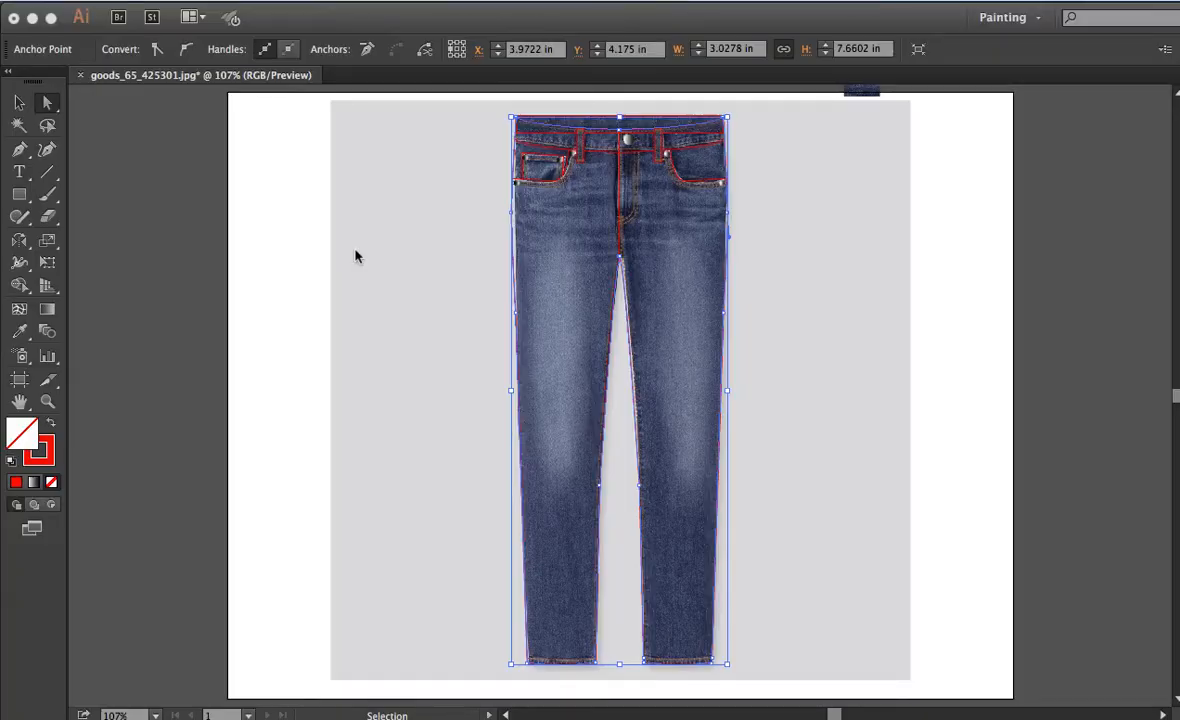
pyautogui.press('super+Tab')
pyautogui.press('Tab')
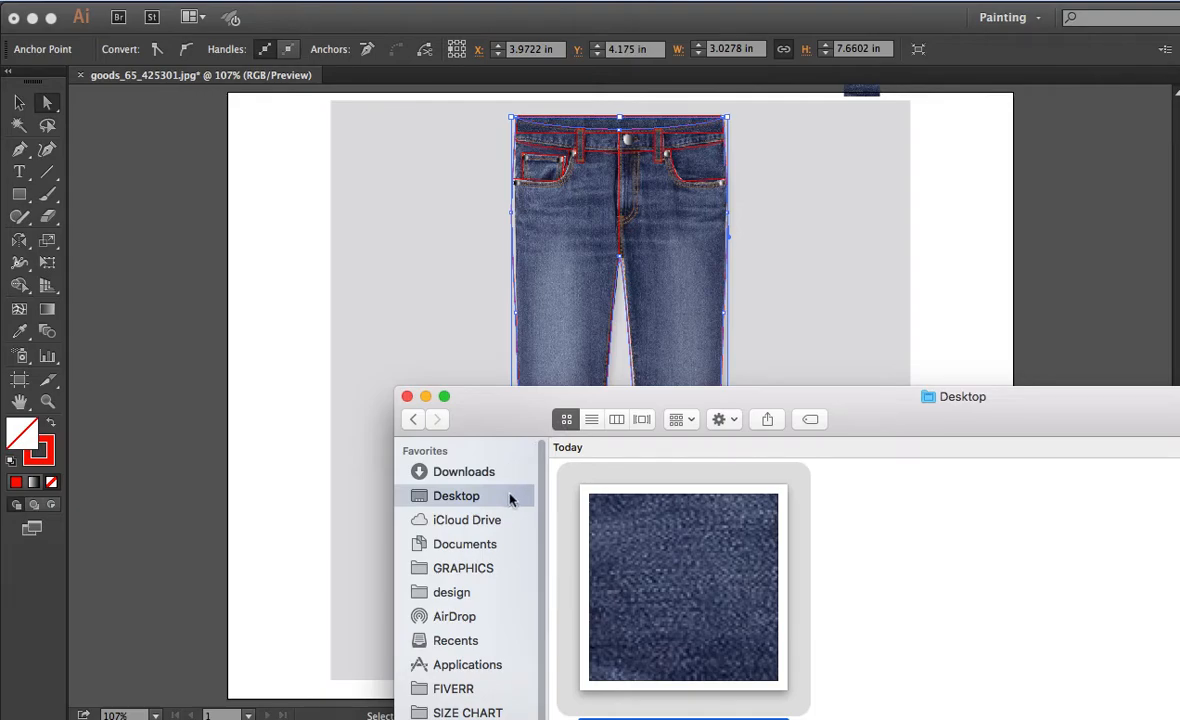
pyautogui.moveTo(775, 420); pyautogui.dragTo(590, 502)
pyautogui.click(140, 557)
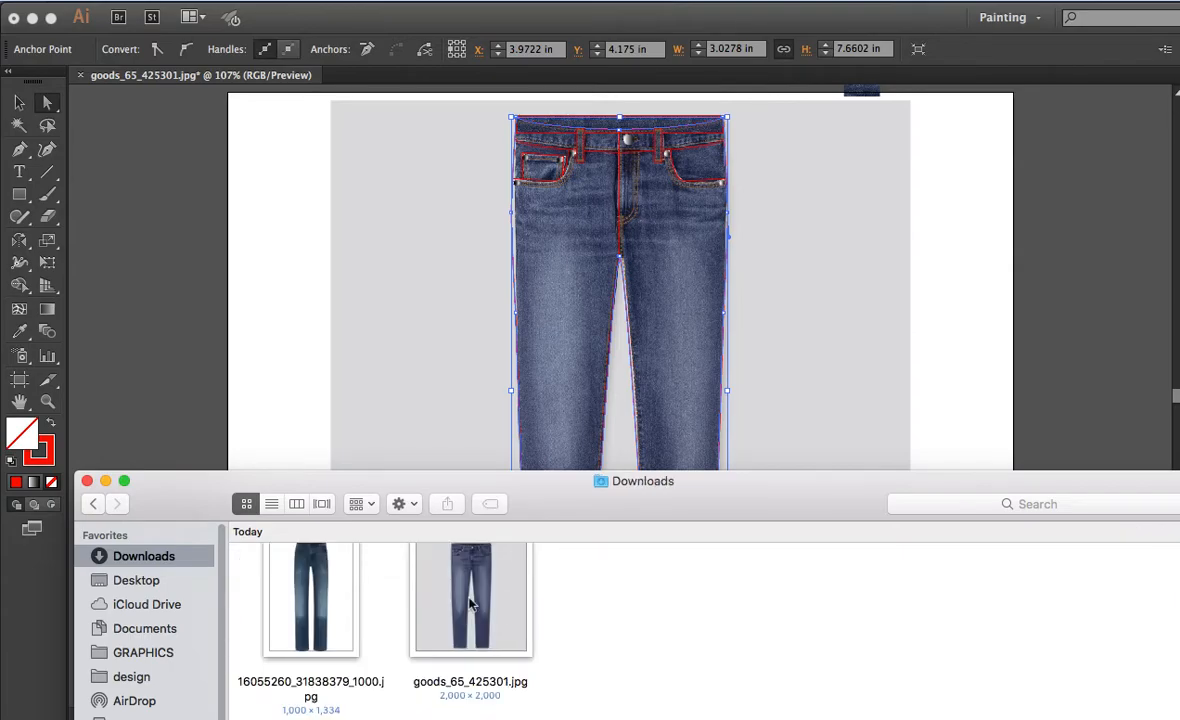
pyautogui.rightClick(472, 604)
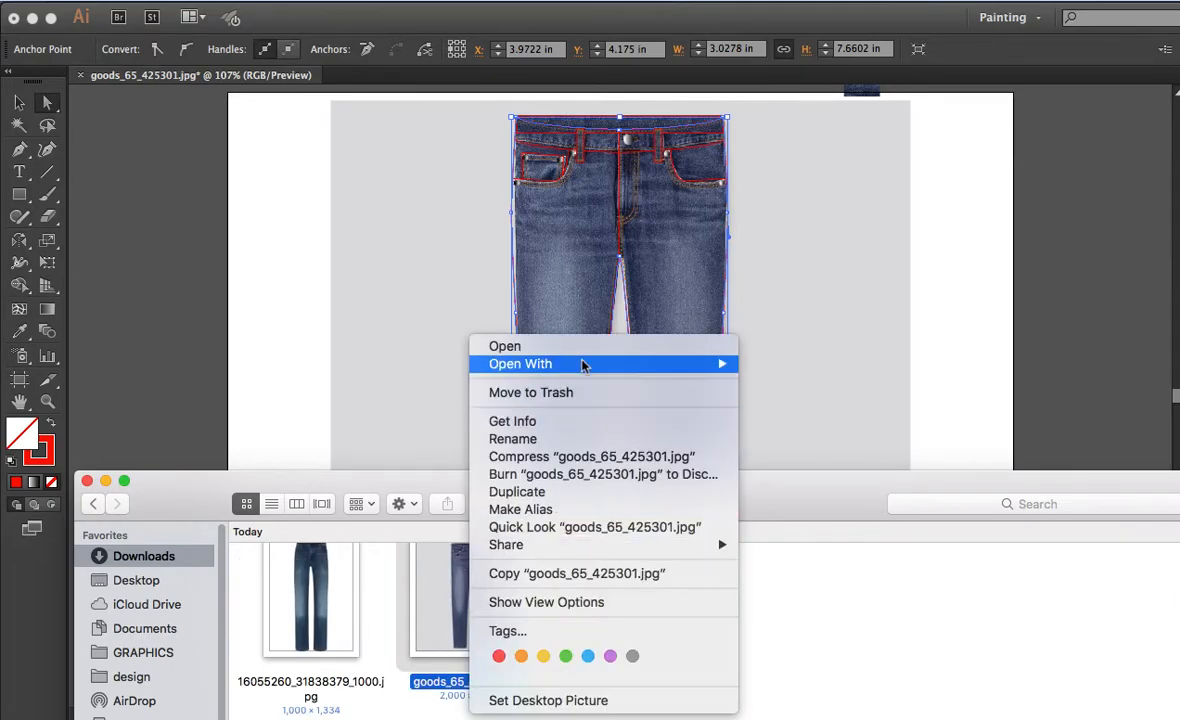
pyautogui.moveTo(585, 364)
pyautogui.click(855, 400)
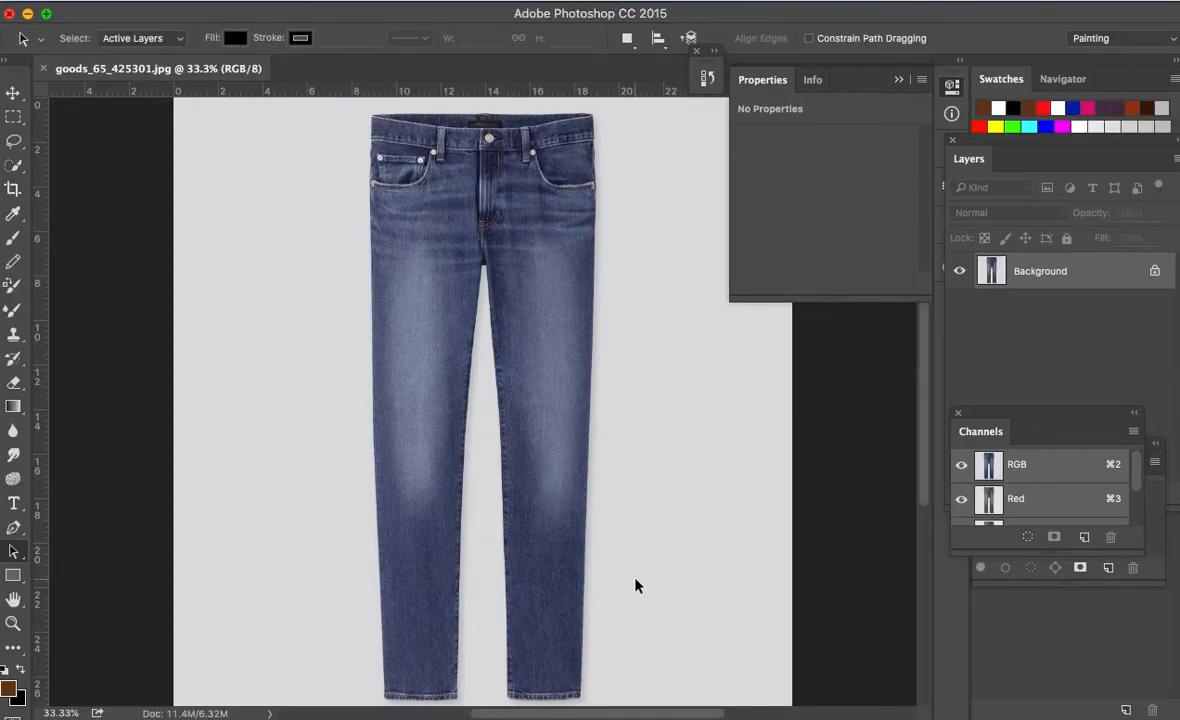
# Step: Crop the photo to the leg right of the fly, from just below the waistband to the hem, about 5.15 in wide
pyautogui.press('v')
pyautogui.press('c')
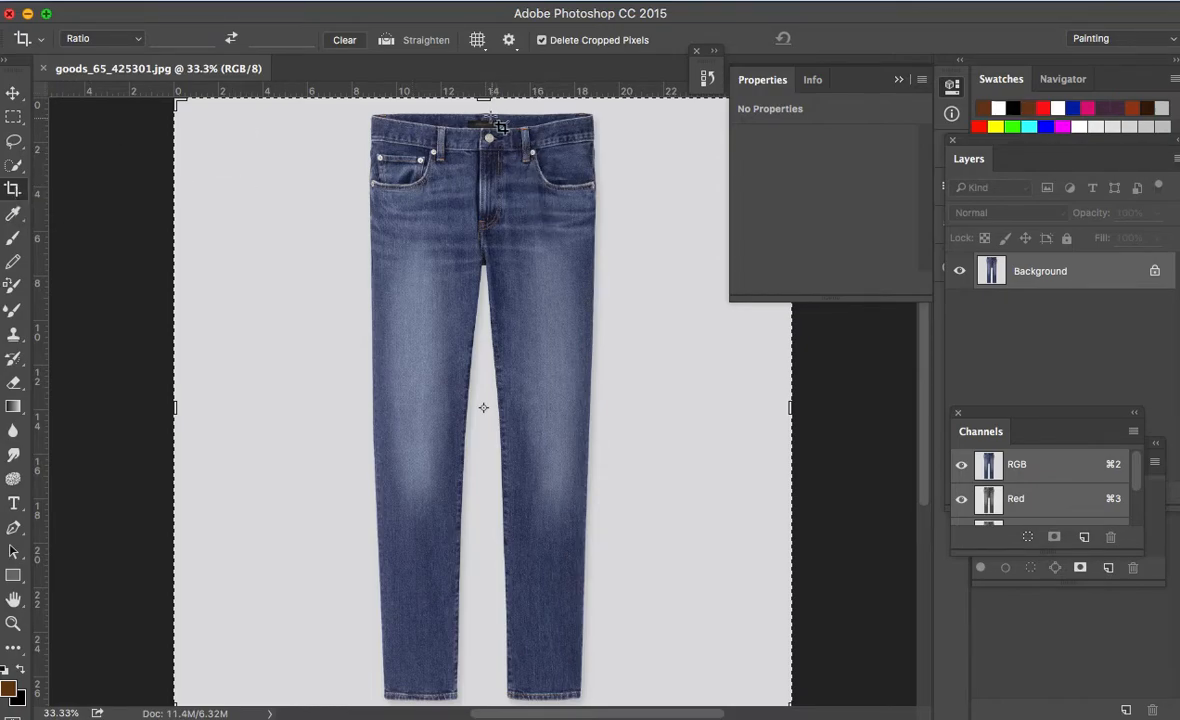
pyautogui.moveTo(499, 152); pyautogui.dragTo(599, 707)
pyautogui.moveTo(436, 402); pyautogui.dragTo(425, 401)
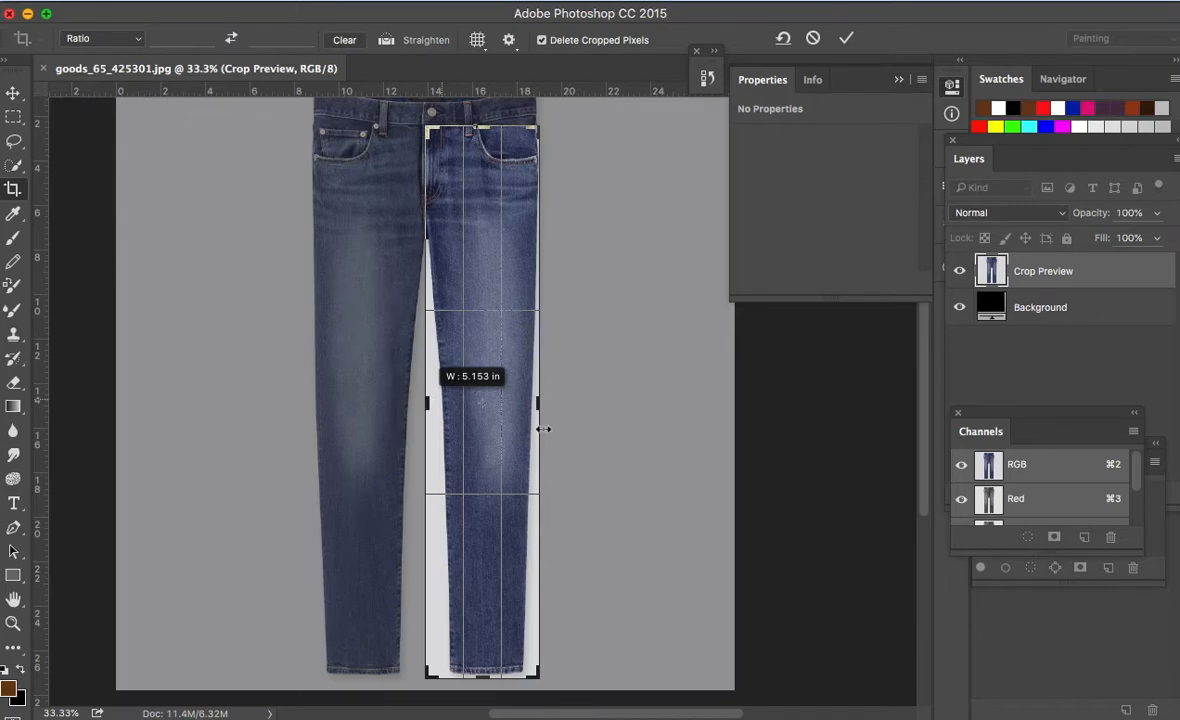
pyautogui.moveTo(543, 429); pyautogui.dragTo(543, 429)
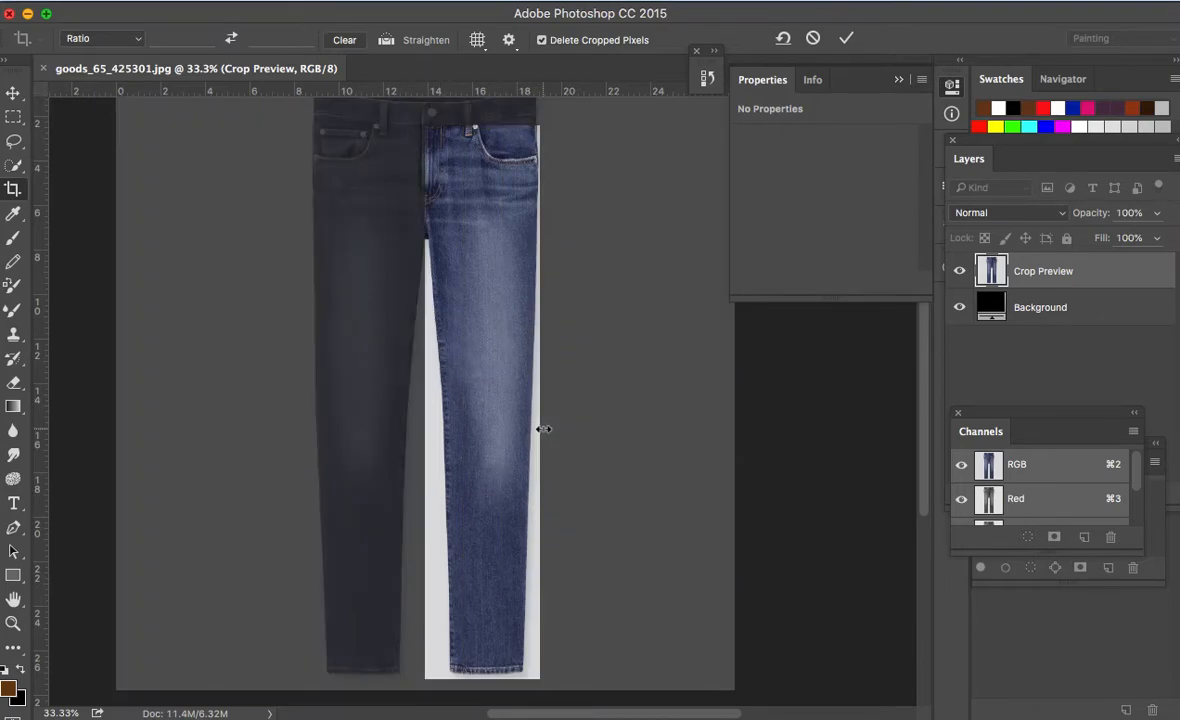
pyautogui.press('Return')
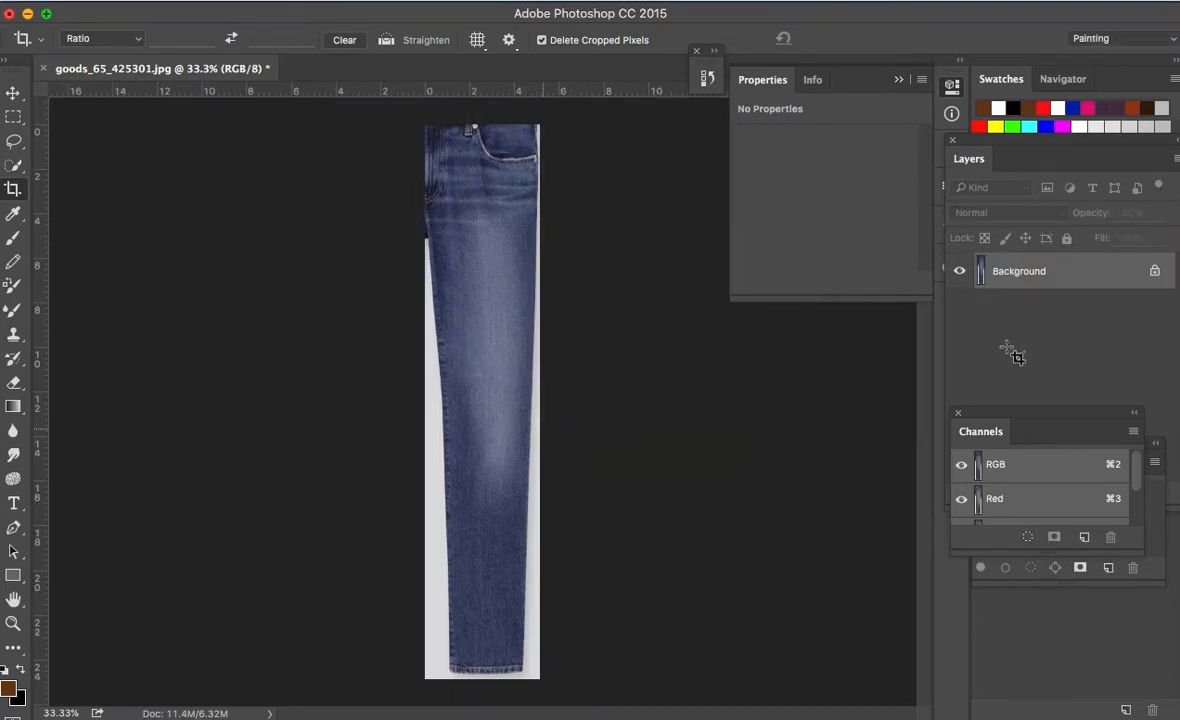
# Step: Convert the locked background of the cropped leg photo into a regular layer with normal mode and 100% opacity
pyautogui.press('v')
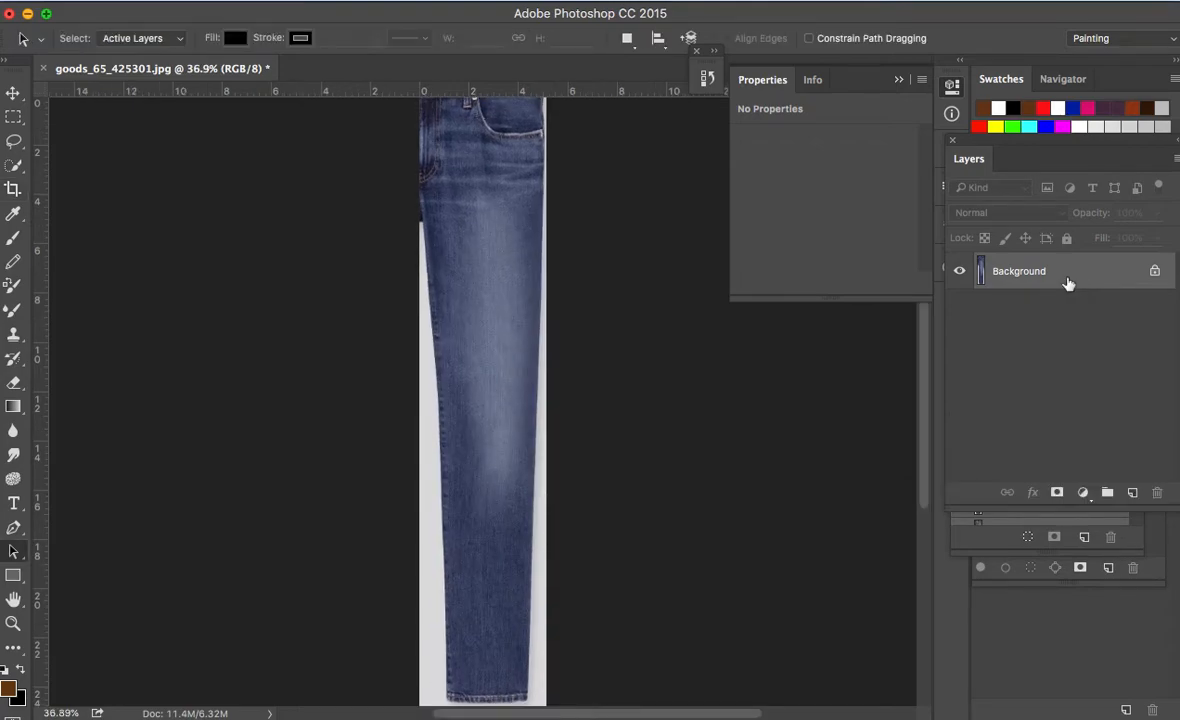
pyautogui.doubleClick(1088, 286)
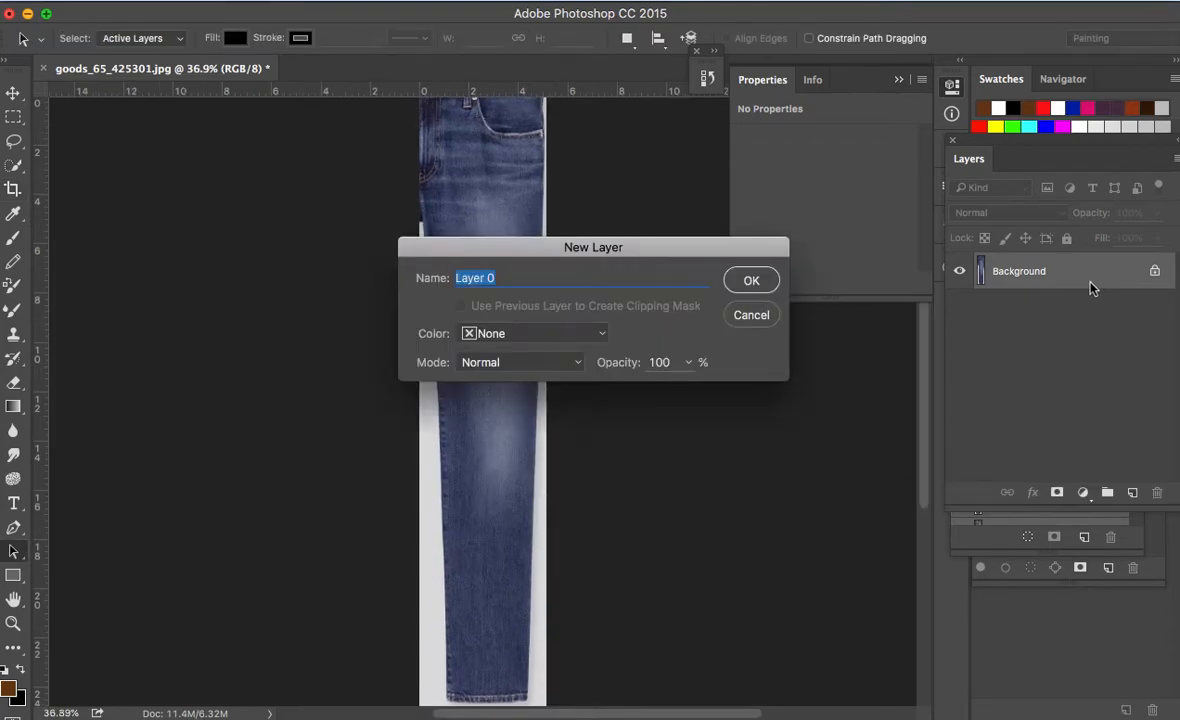
pyautogui.click(749, 283)
# Step: Start a Distort transform on the leg layer and pull both lower corners outward so the denim spreads towards the canvas sides
pyautogui.press('v')
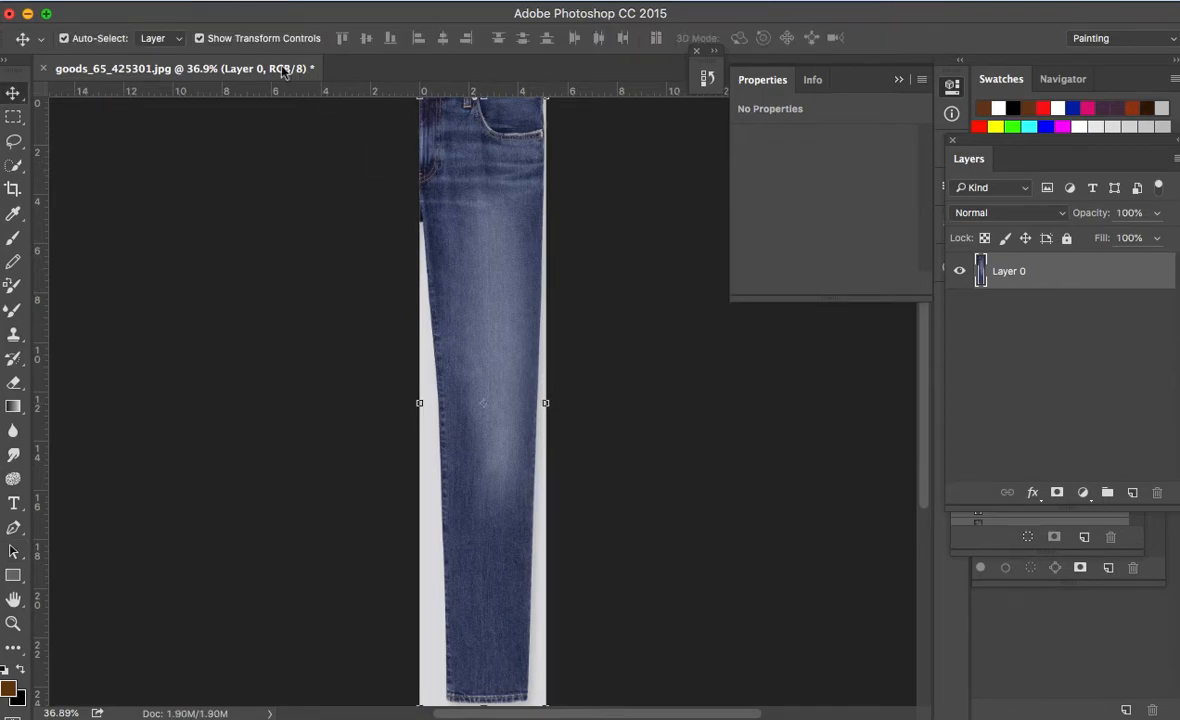
pyautogui.click(255, 2)
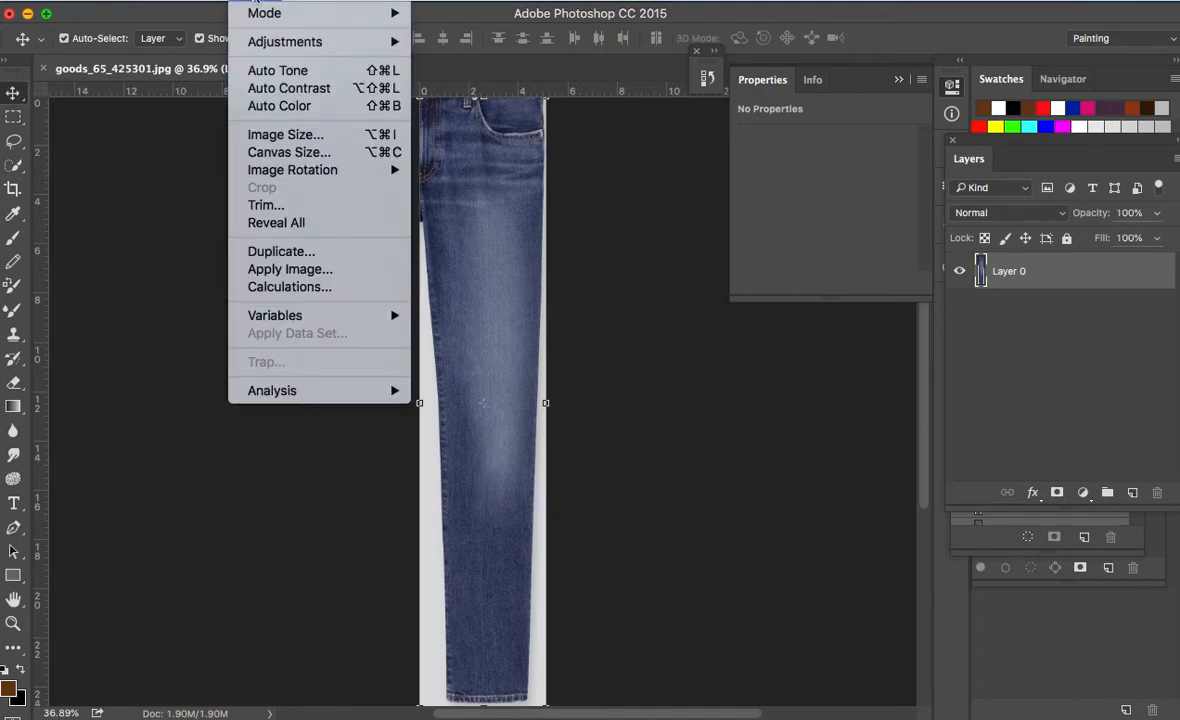
pyautogui.moveTo(215, 3)
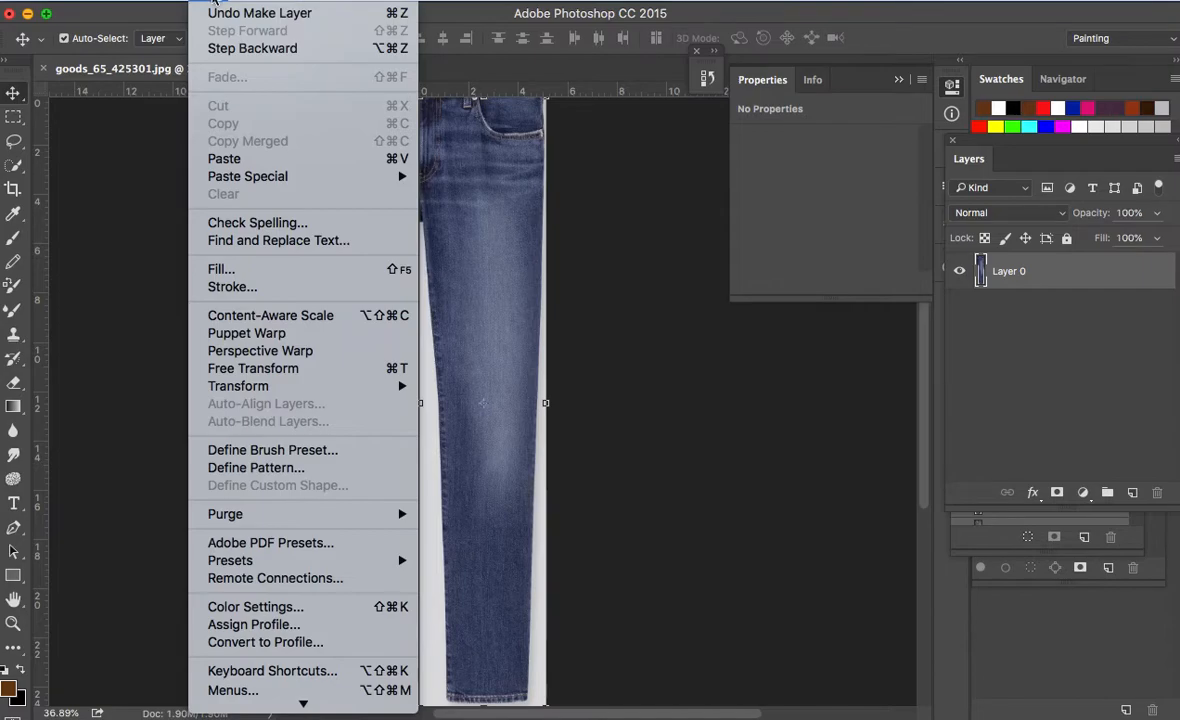
pyautogui.moveTo(350, 388)
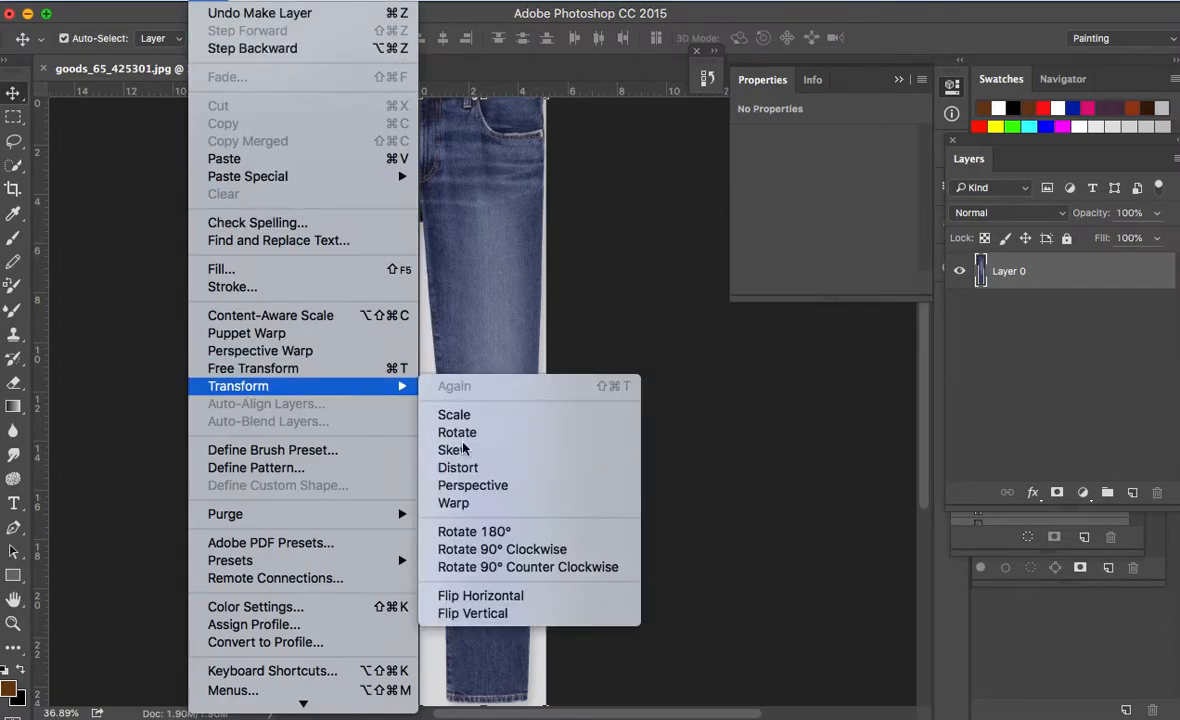
pyautogui.click(508, 469)
pyautogui.moveTo(576, 606); pyautogui.dragTo(574, 562)
pyautogui.moveTo(545, 669); pyautogui.dragTo(566, 674)
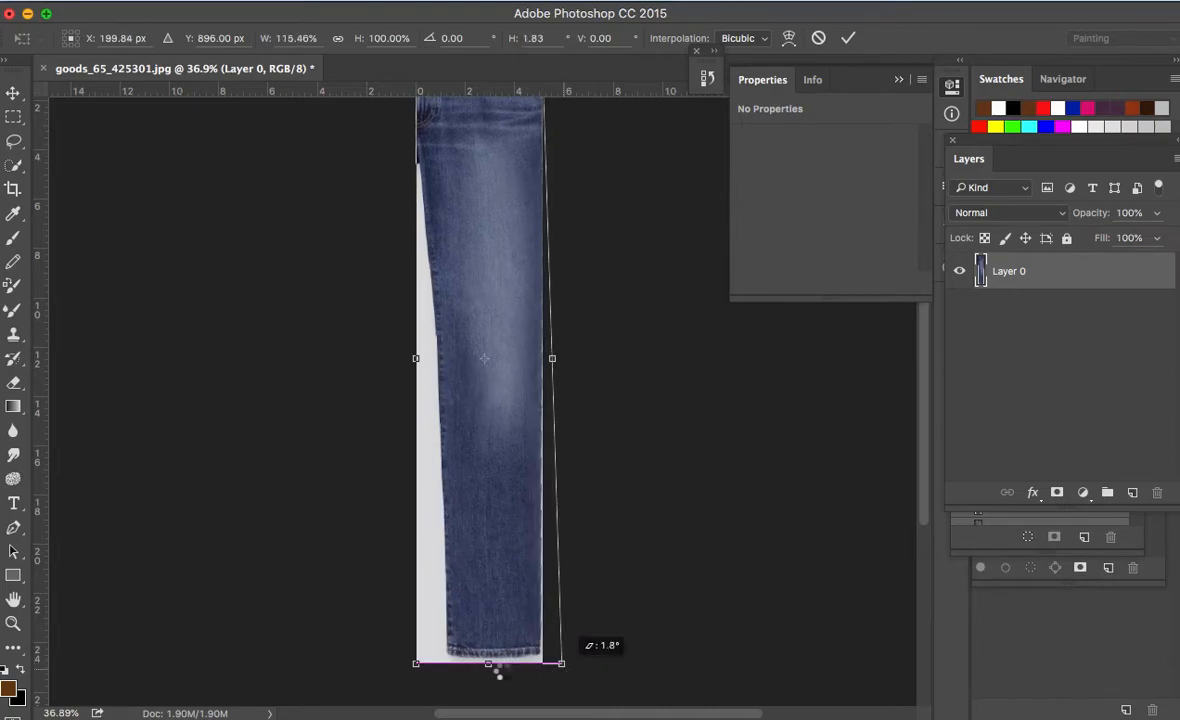
pyautogui.moveTo(412, 670); pyautogui.dragTo(374, 680)
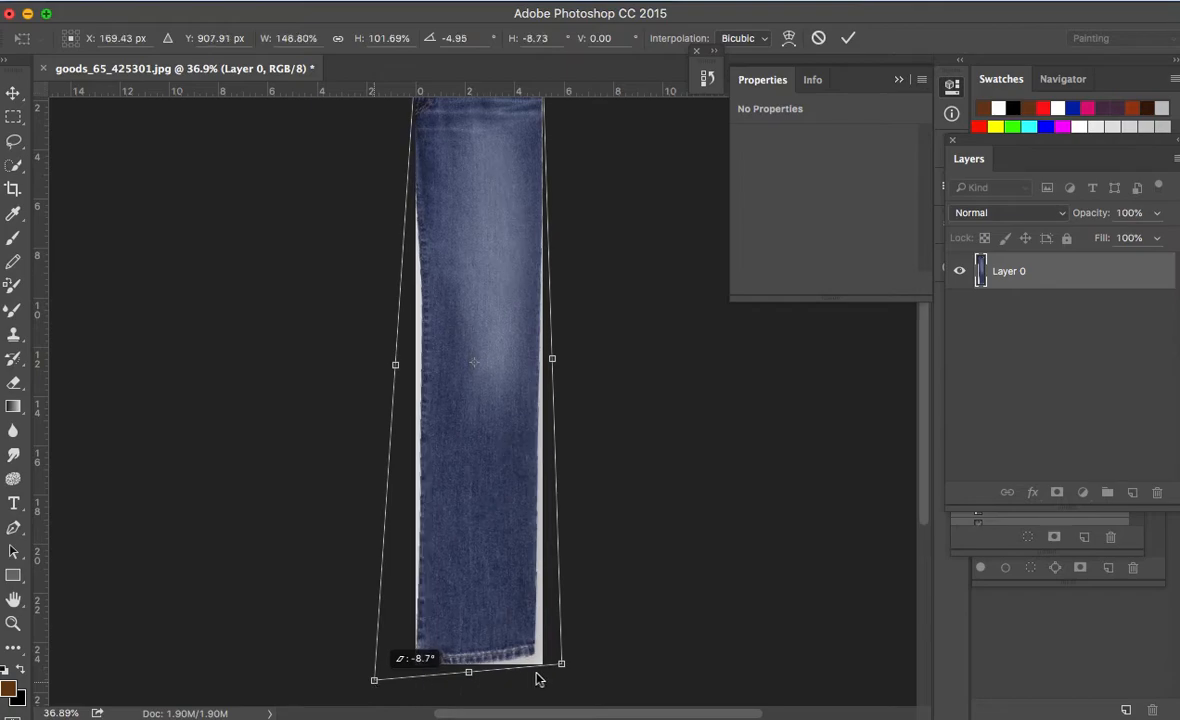
# Step: Stretch the distorted leg further outward and downward until denim covers the grey background along the sides and hem, and apply the transform
pyautogui.moveTo(562, 664); pyautogui.dragTo(568, 682)
pyautogui.moveTo(397, 372); pyautogui.dragTo(384, 368)
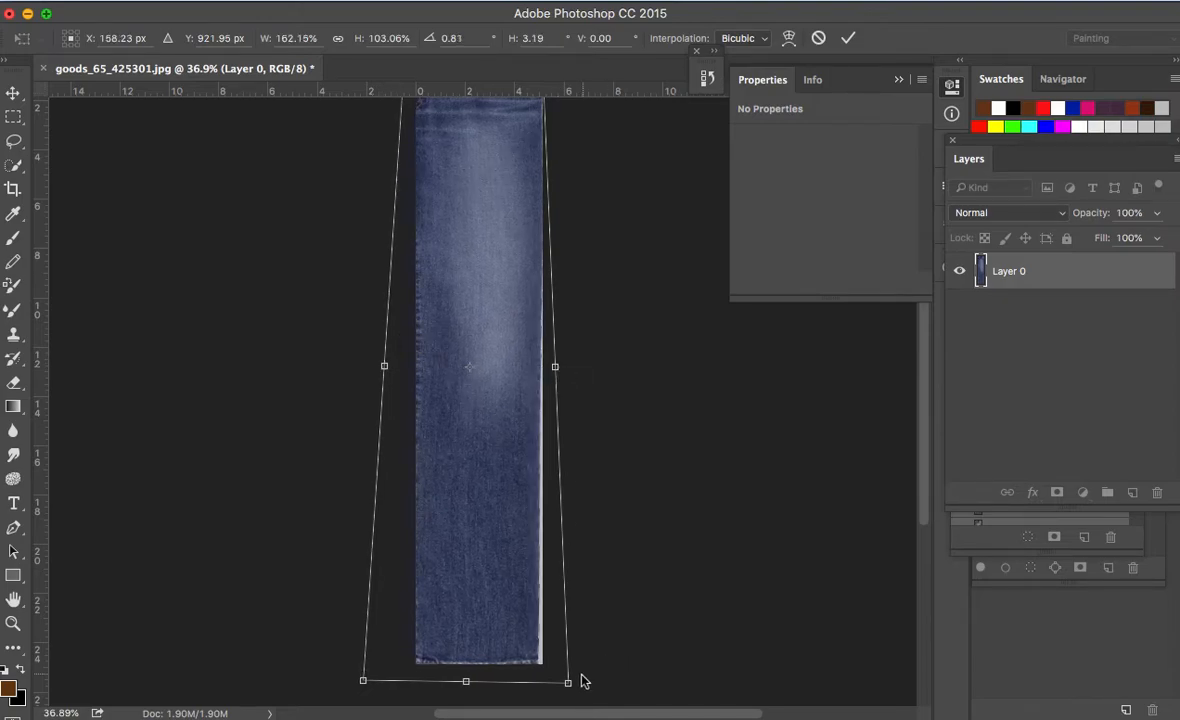
pyautogui.moveTo(573, 689); pyautogui.dragTo(583, 695)
pyautogui.moveTo(472, 688); pyautogui.dragTo(471, 693)
pyautogui.moveTo(501, 430); pyautogui.dragTo(493, 547)
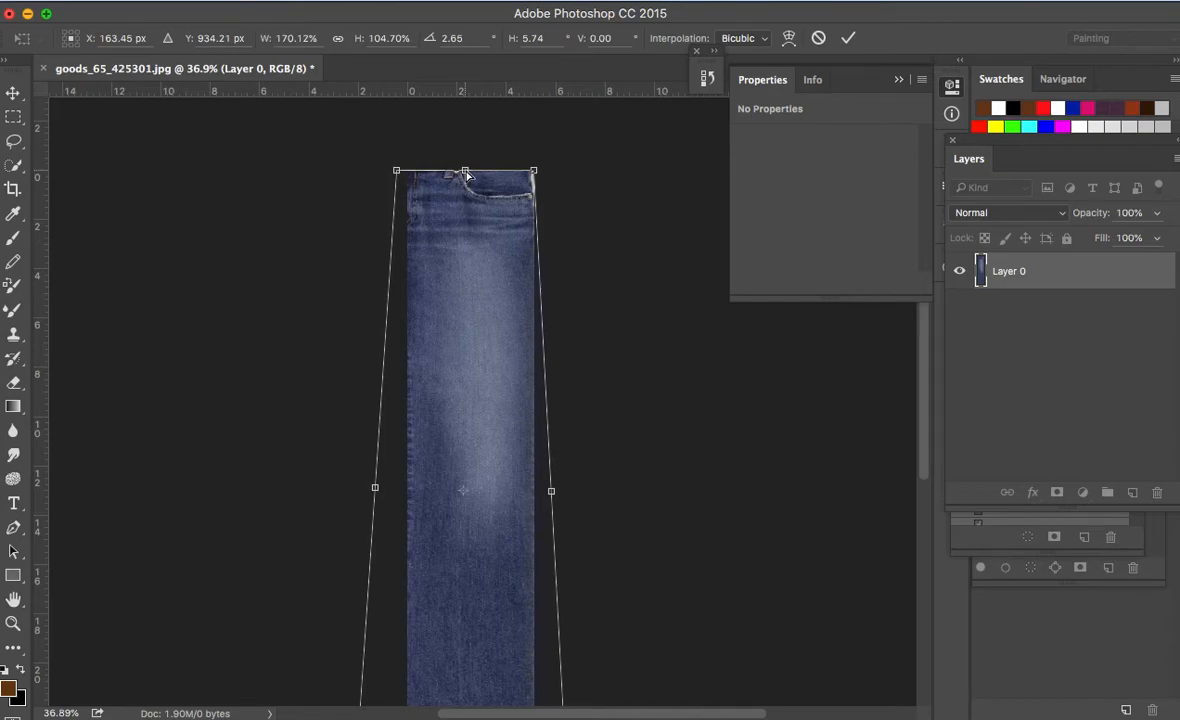
pyautogui.press('Return')
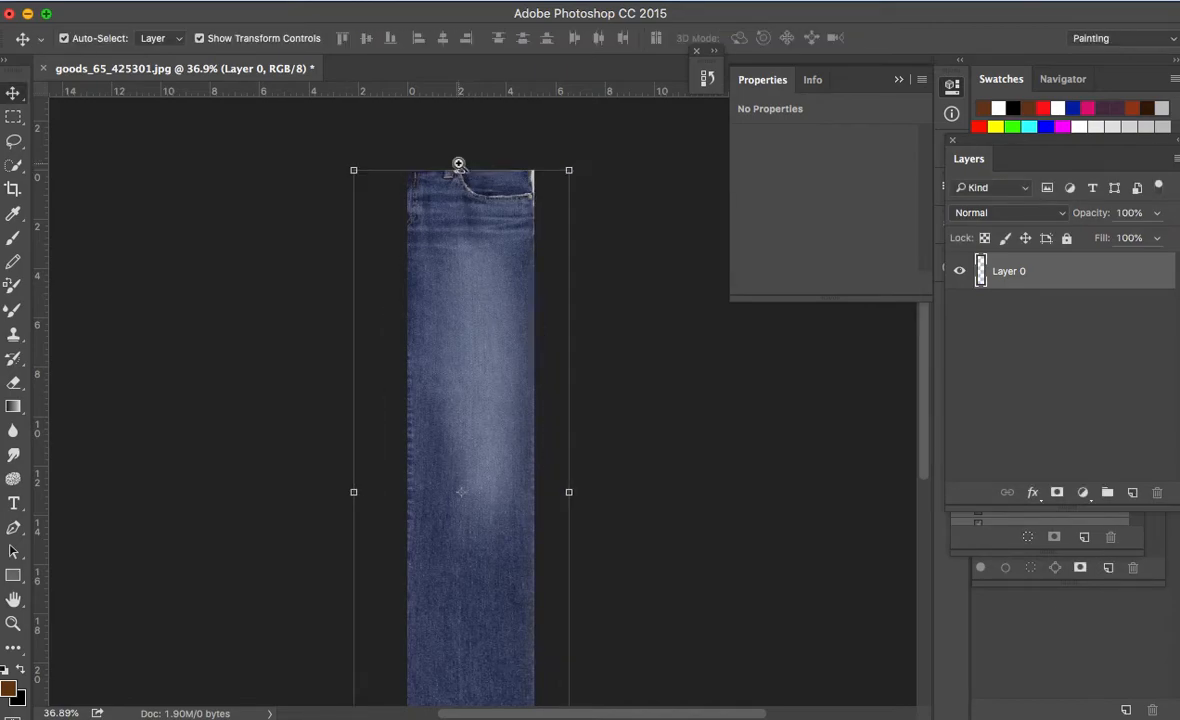
# Step: Clone nearby denim over the pocket opening, rivets, belt loop and fly stitching at the leg's upper end with a 30 px Clone Stamp
pyautogui.press('z')
pyautogui.moveTo(467, 160); pyautogui.dragTo(551, 299)
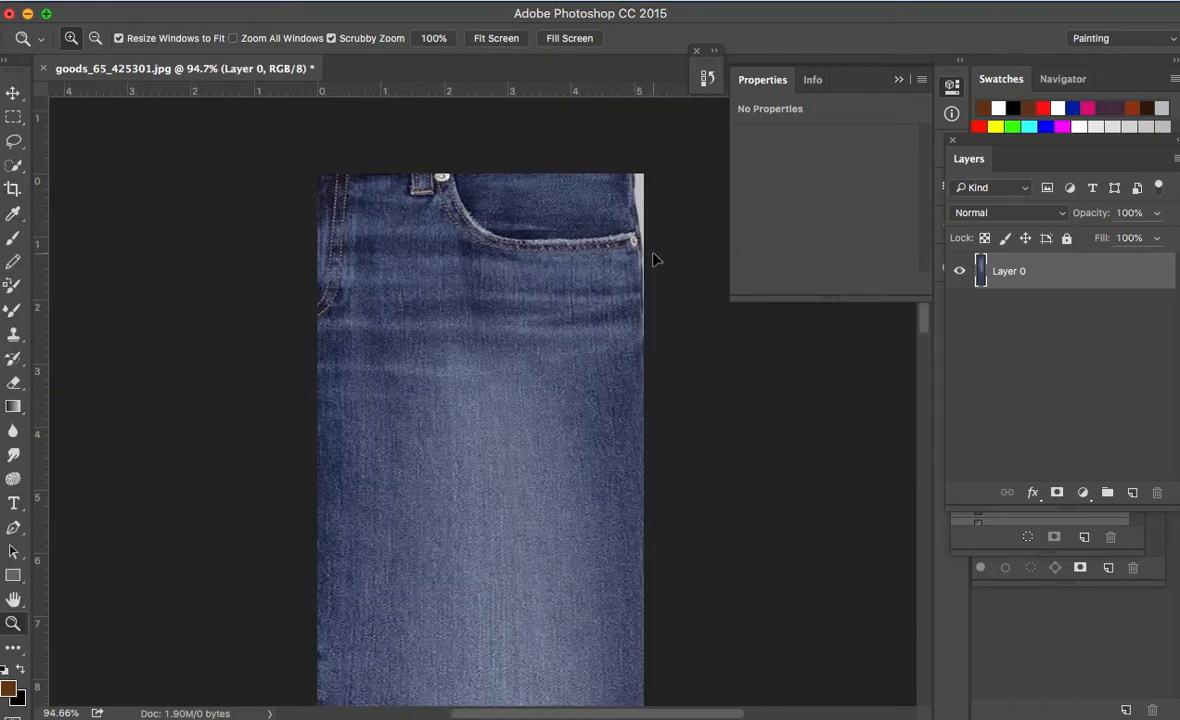
pyautogui.press('v')
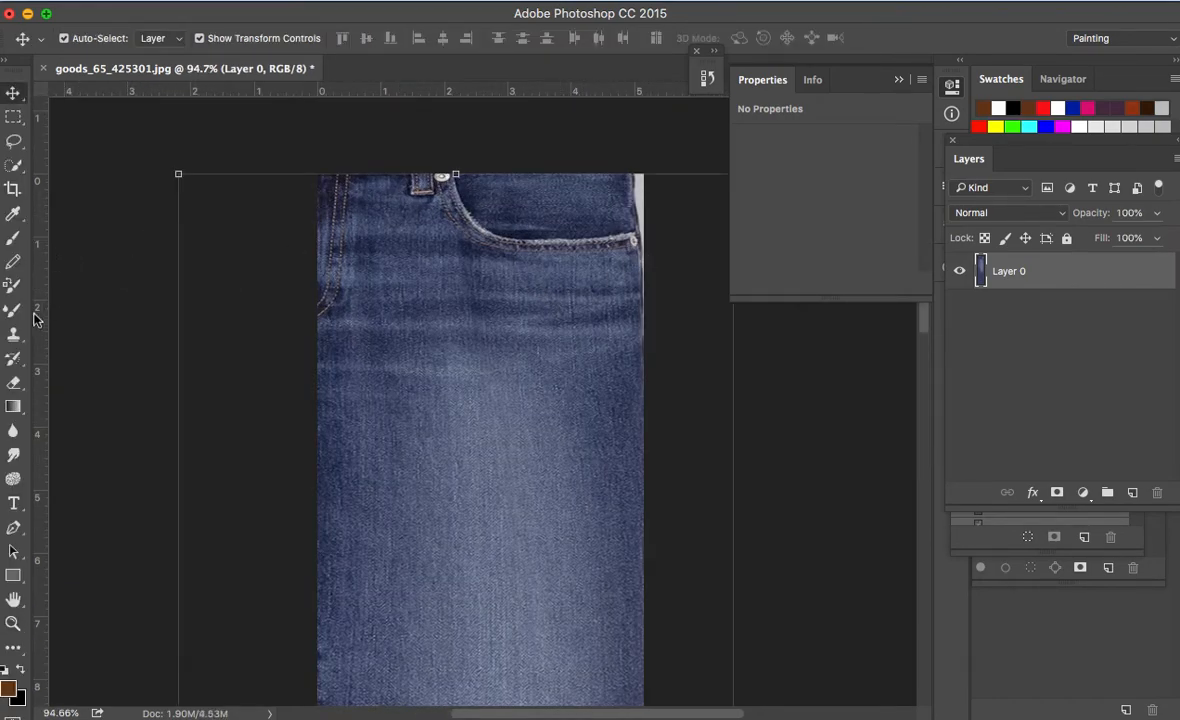
pyautogui.click(13, 336)
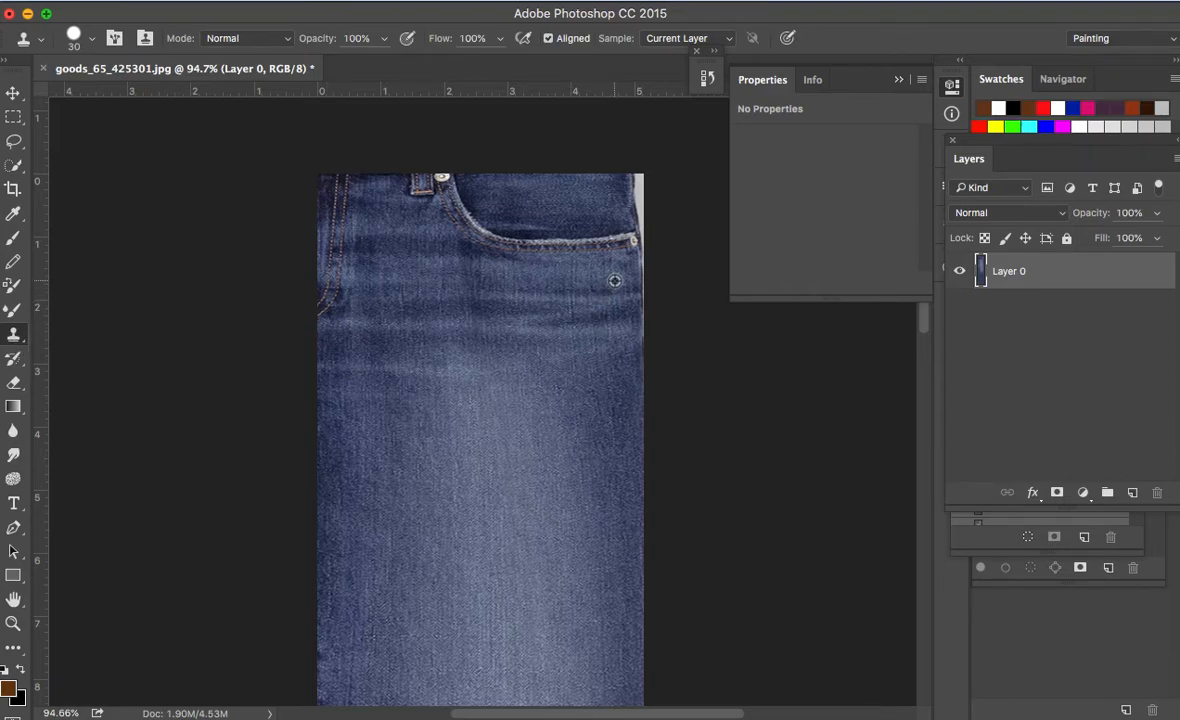
pyautogui.keyDown('alt'); pyautogui.click(603, 200); pyautogui.keyUp('alt')
pyautogui.moveTo(616, 228)
pyautogui.mouseDown()
pyautogui.moveTo(624, 242)
pyautogui.moveTo(492, 234)
pyautogui.moveTo(446, 203)
pyautogui.moveTo(455, 187)
pyautogui.moveTo(437, 195)
pyautogui.moveTo(428, 192)
pyautogui.moveTo(445, 186)
pyautogui.moveTo(419, 182)
pyautogui.moveTo(452, 184)
pyautogui.mouseUp()
pyautogui.keyDown('alt'); pyautogui.click(550, 208); pyautogui.keyUp('alt')
pyautogui.keyDown('alt'); pyautogui.click(480, 207); pyautogui.keyUp('alt')
pyautogui.keyDown('alt'); pyautogui.click(422, 230); pyautogui.keyUp('alt')
pyautogui.keyDown('alt'); pyautogui.click(392, 223); pyautogui.keyUp('alt')
pyautogui.keyDown('alt'); pyautogui.click(411, 213); pyautogui.keyUp('alt')
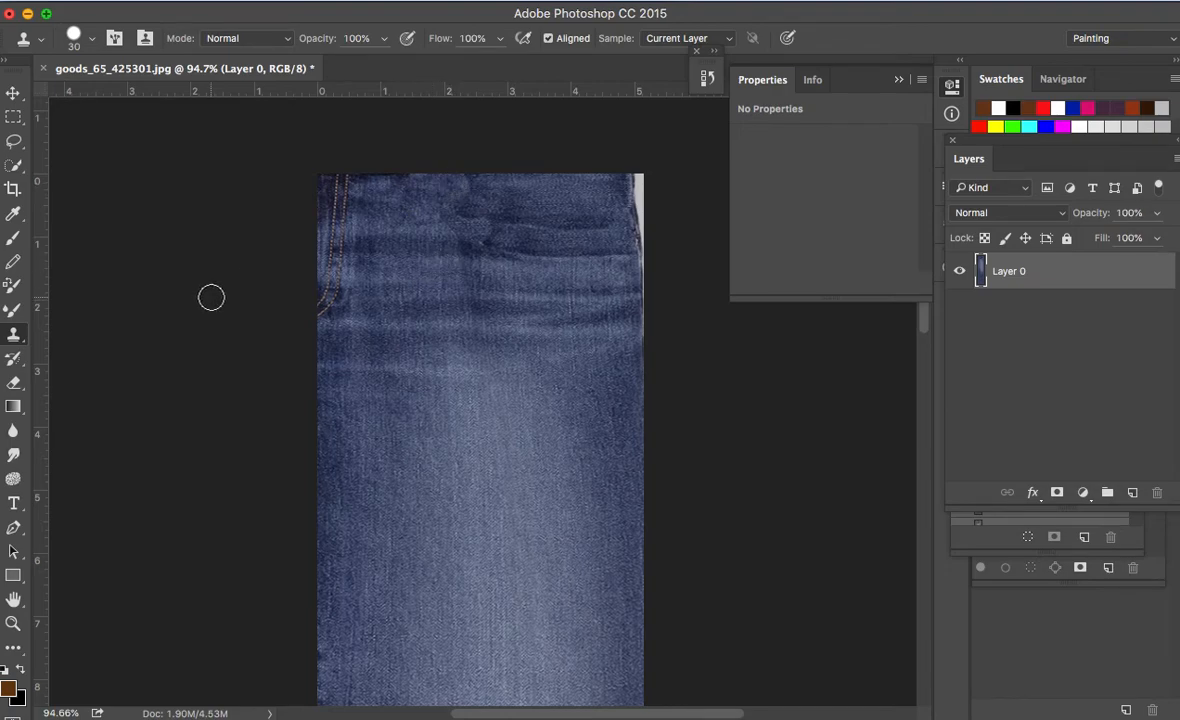
pyautogui.keyDown('alt'); pyautogui.click(359, 277); pyautogui.keyUp('alt')
pyautogui.moveTo(322, 307)
pyautogui.mouseDown()
pyautogui.moveTo(352, 219)
pyautogui.moveTo(340, 214)
pyautogui.moveTo(342, 181)
pyautogui.mouseUp()
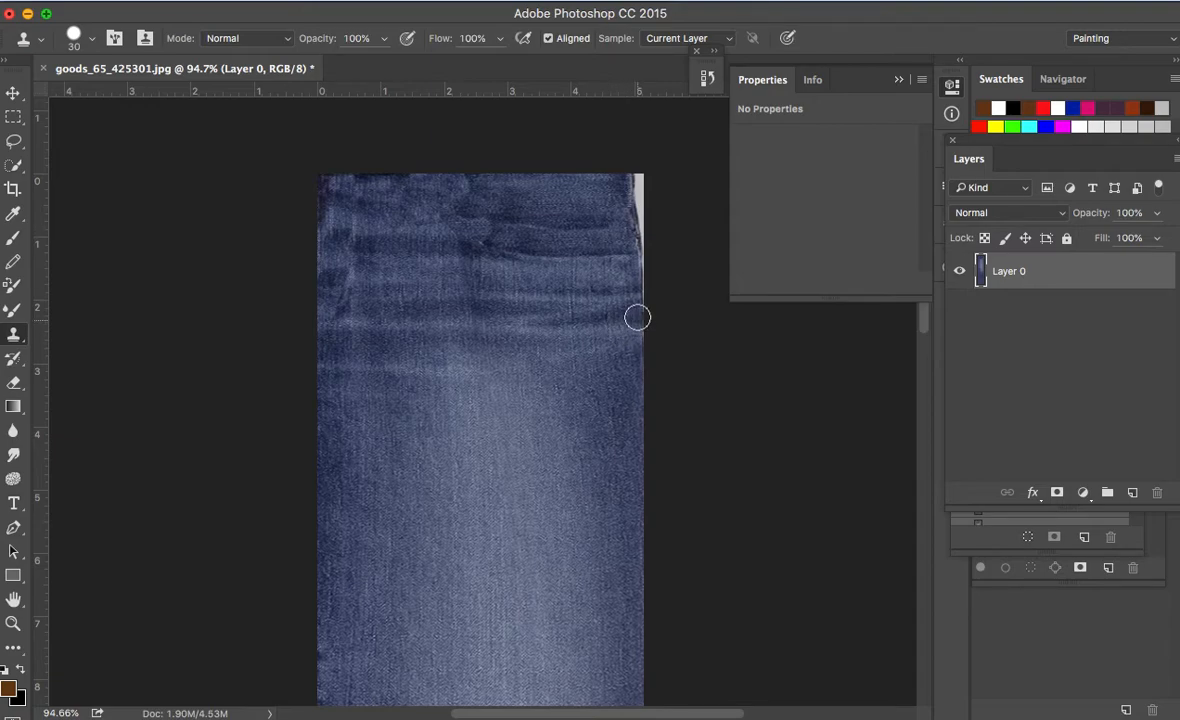
# Step: Clone denim over the remaining grey strip along the upper right edge of the leg texture
pyautogui.moveTo(636, 259); pyautogui.dragTo(637, 174)
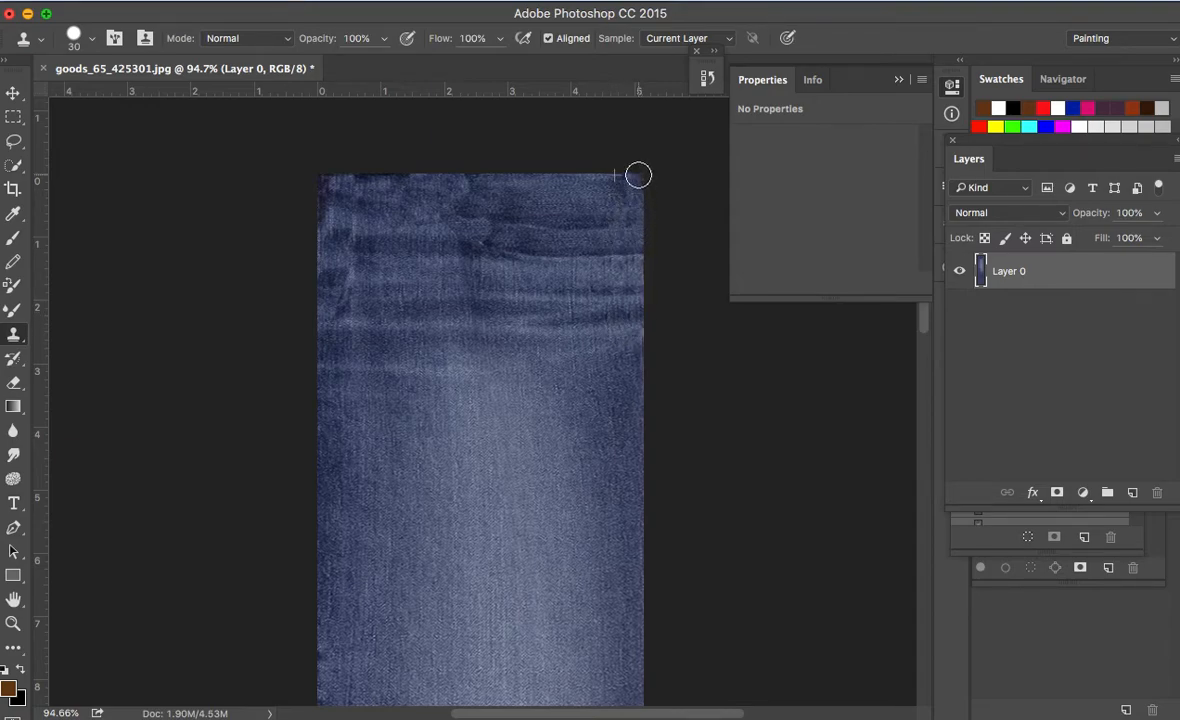
pyautogui.press('a')
pyautogui.press('super+0')
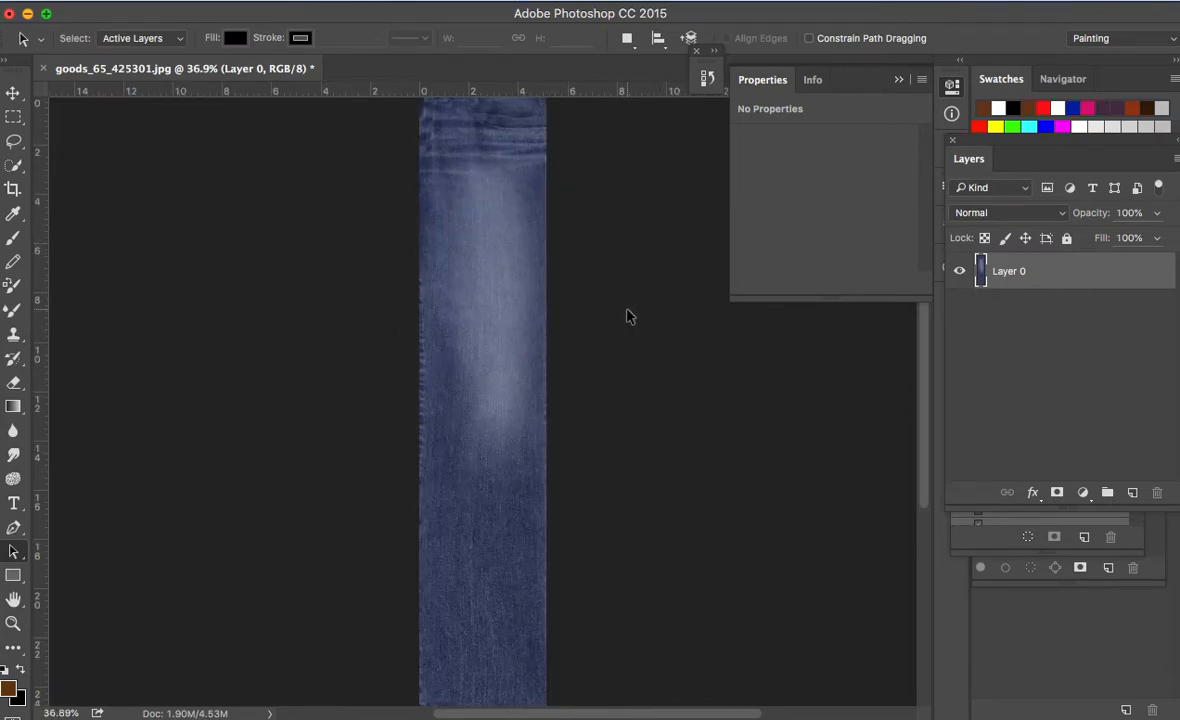
# Step: Widen the denim layer with Free Transform past both sides of the canvas so its uneven side edges are pushed out
pyautogui.press('v')
pyautogui.moveTo(361, 417); pyautogui.dragTo(359, 418)
pyautogui.press('Return')
pyautogui.press('super+t')
pyautogui.keyDown('super'); pyautogui.click(582, 420); pyautogui.keyUp('super')
pyautogui.moveTo(582, 421); pyautogui.dragTo(578, 412)
pyautogui.press('Return')
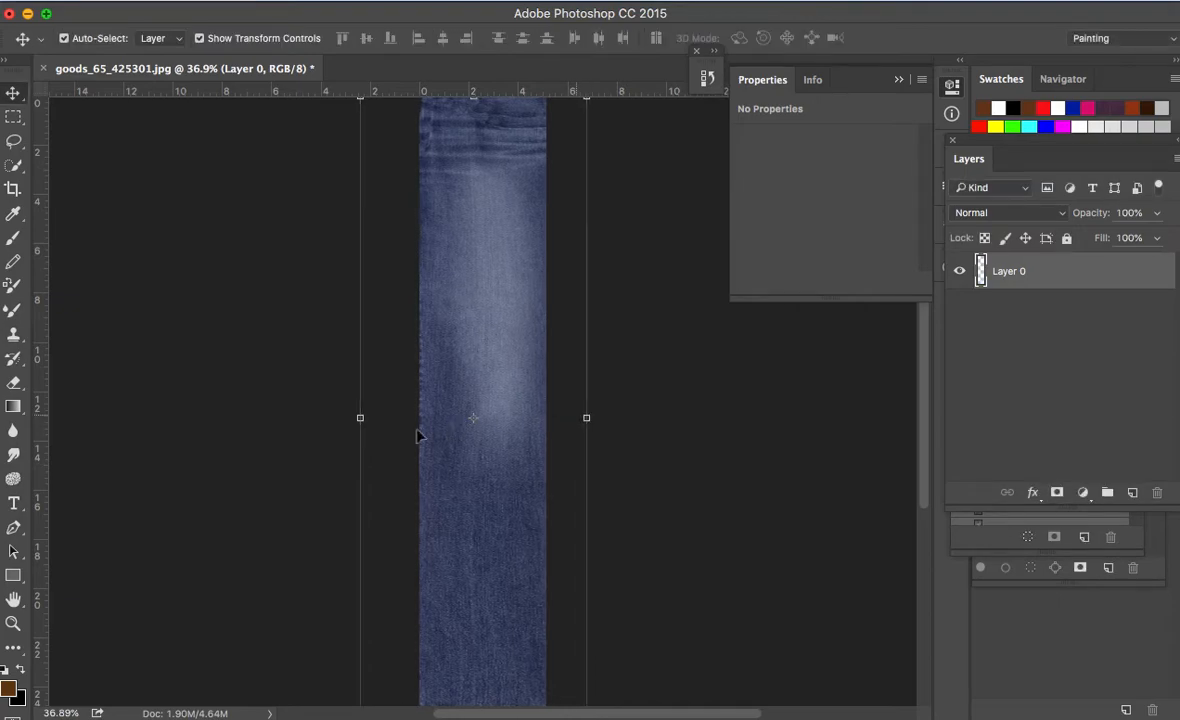
pyautogui.keyDown('super'); pyautogui.click(359, 419); pyautogui.keyUp('super')
pyautogui.moveTo(357, 419); pyautogui.dragTo(370, 422)
pyautogui.press('Return')
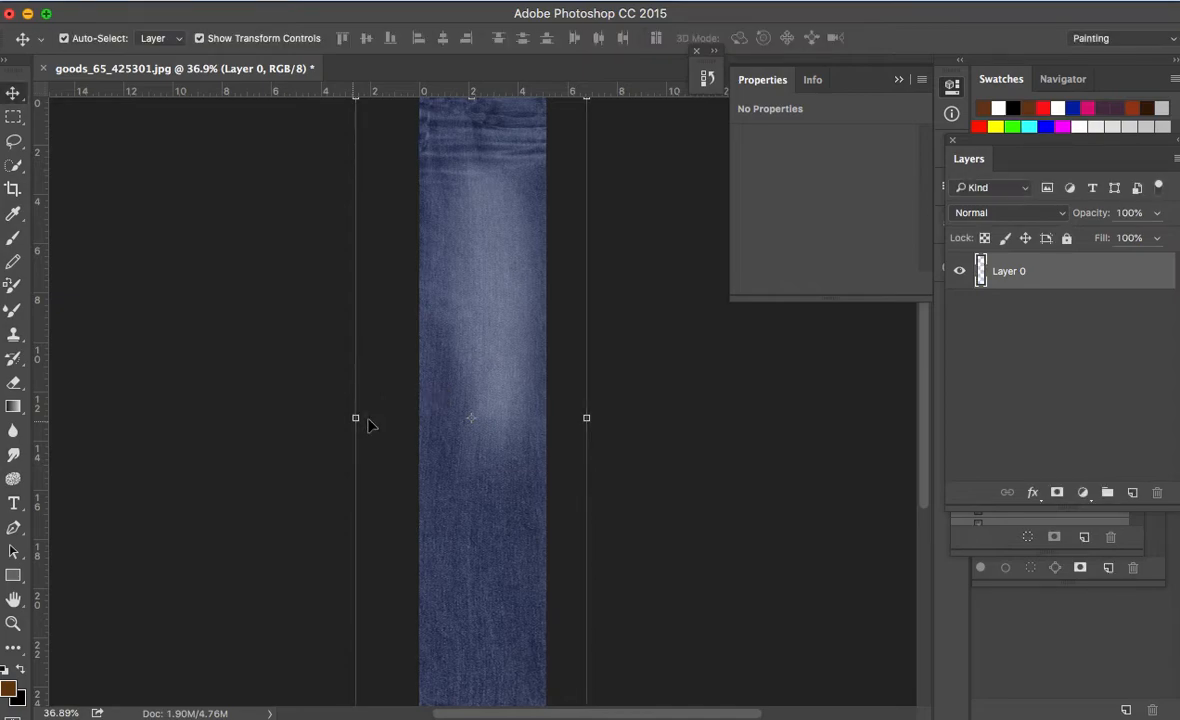
# Step: Try to copy the whole denim texture and paste it into the jeans drawing in Illustrator, and undo the wrong paste
pyautogui.press('super+a')
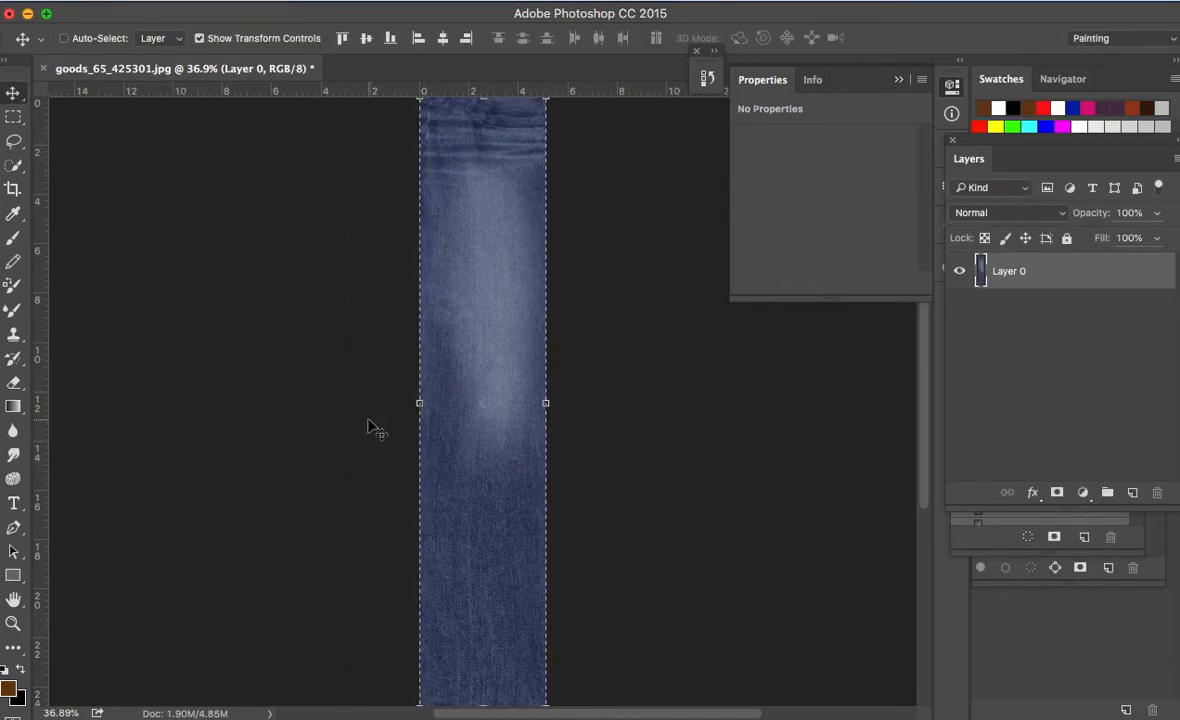
pyautogui.press('super+c')
pyautogui.press('super+Tab')
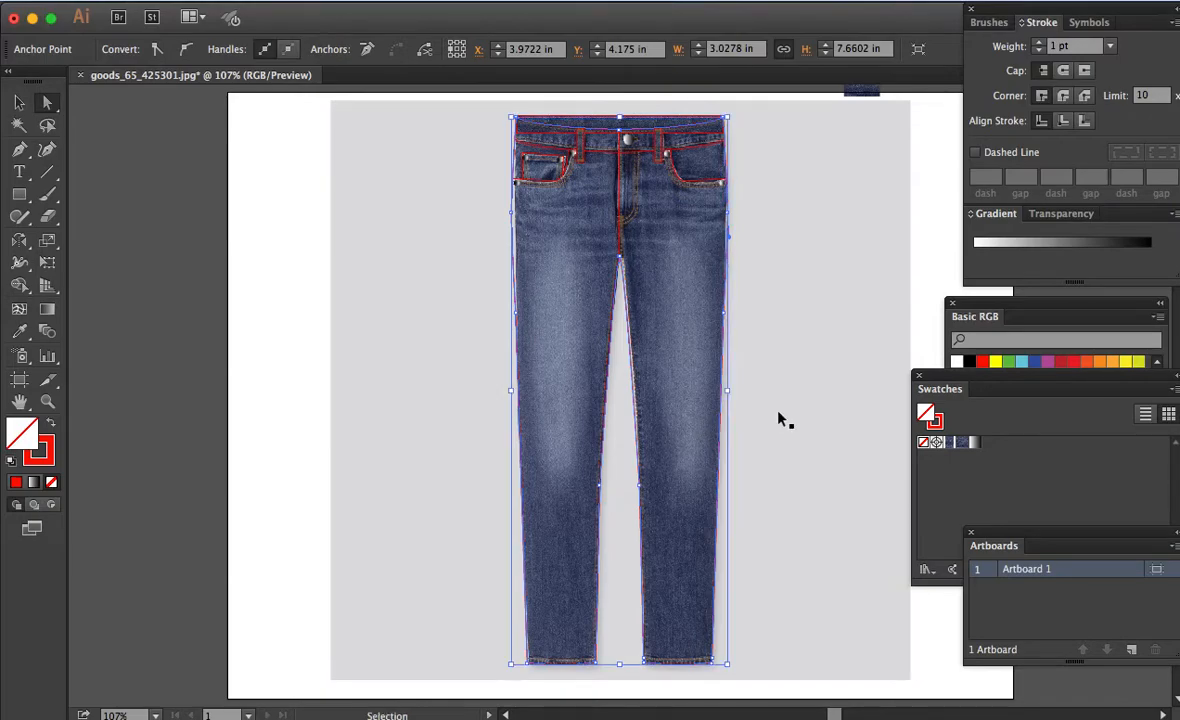
pyautogui.press('super+v')
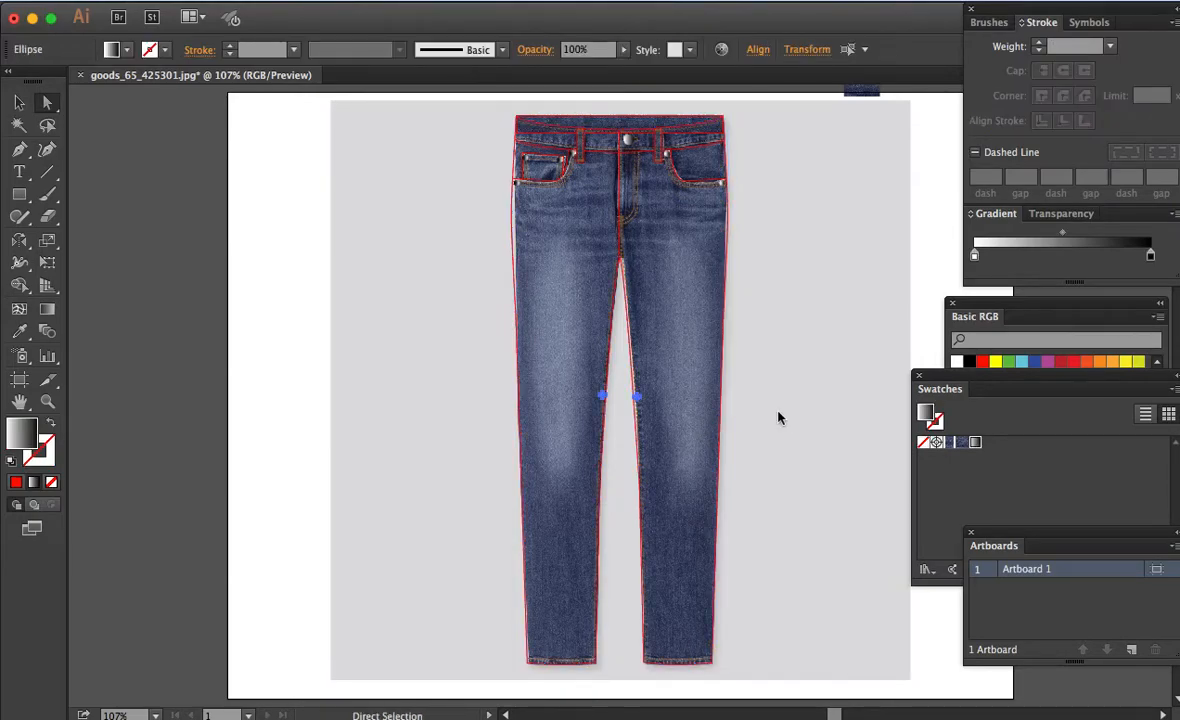
pyautogui.click(930, 321)
pyautogui.moveTo(930, 320); pyautogui.dragTo(825, 332)
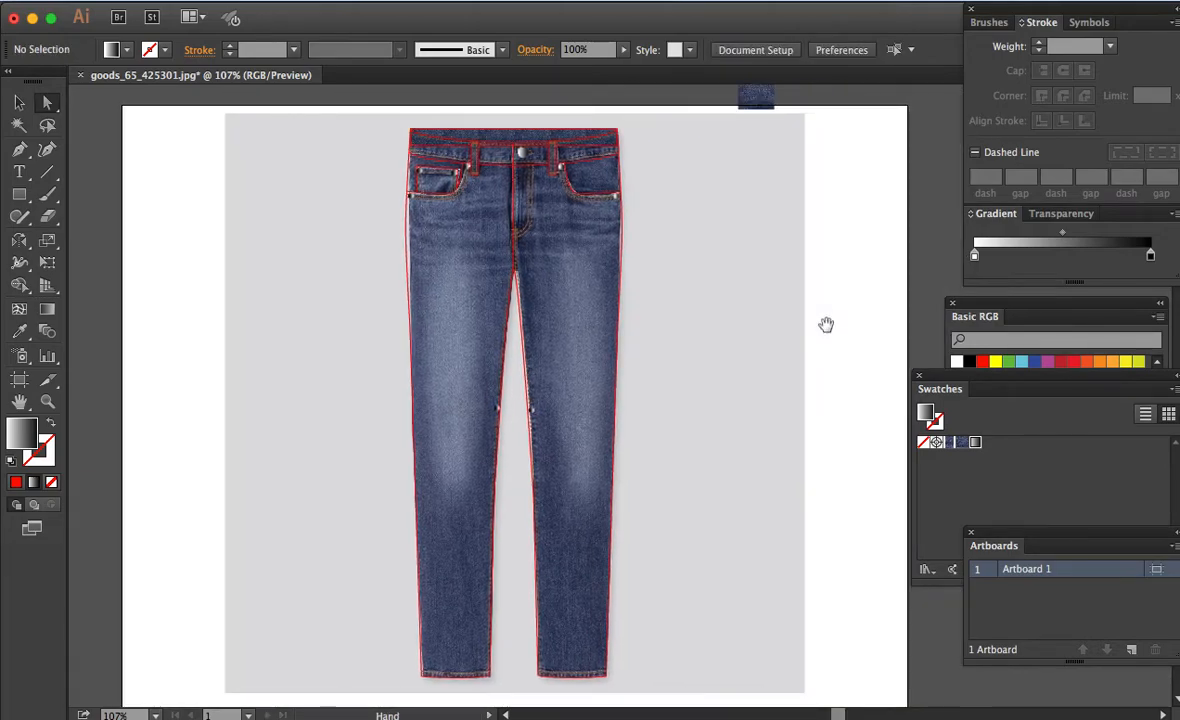
pyautogui.press('super+a')
pyautogui.press('super+Tab')
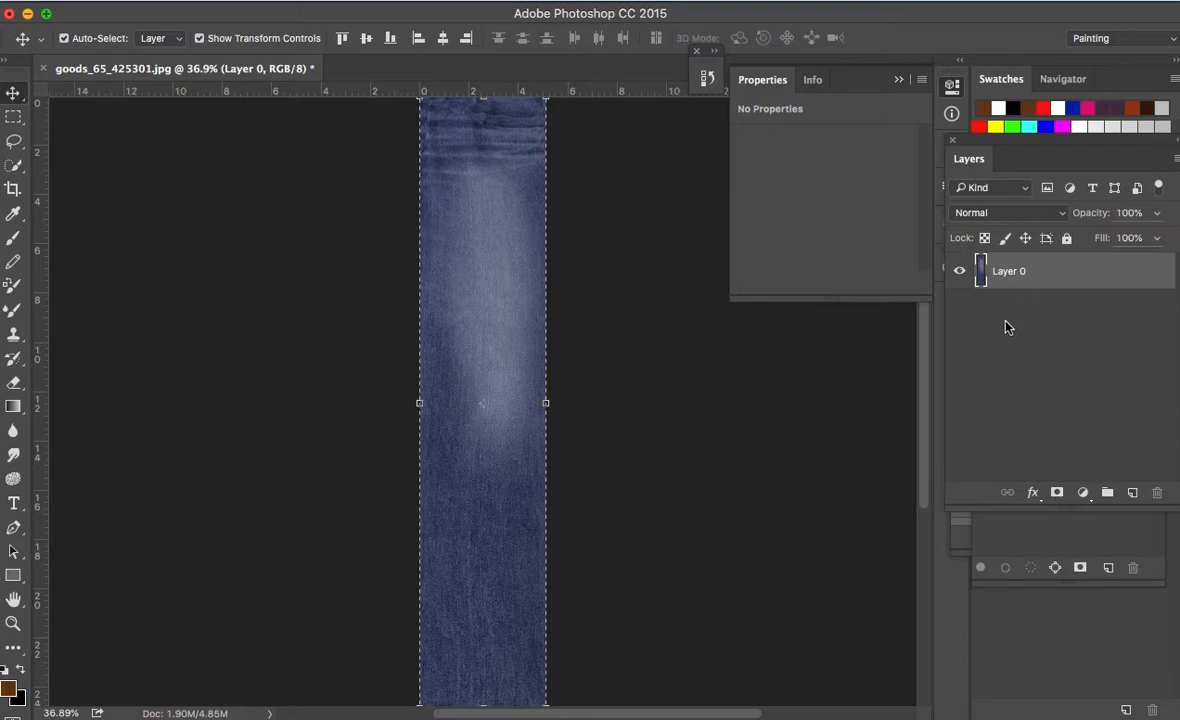
pyautogui.press('super+c')
pyautogui.press('super+Tab')
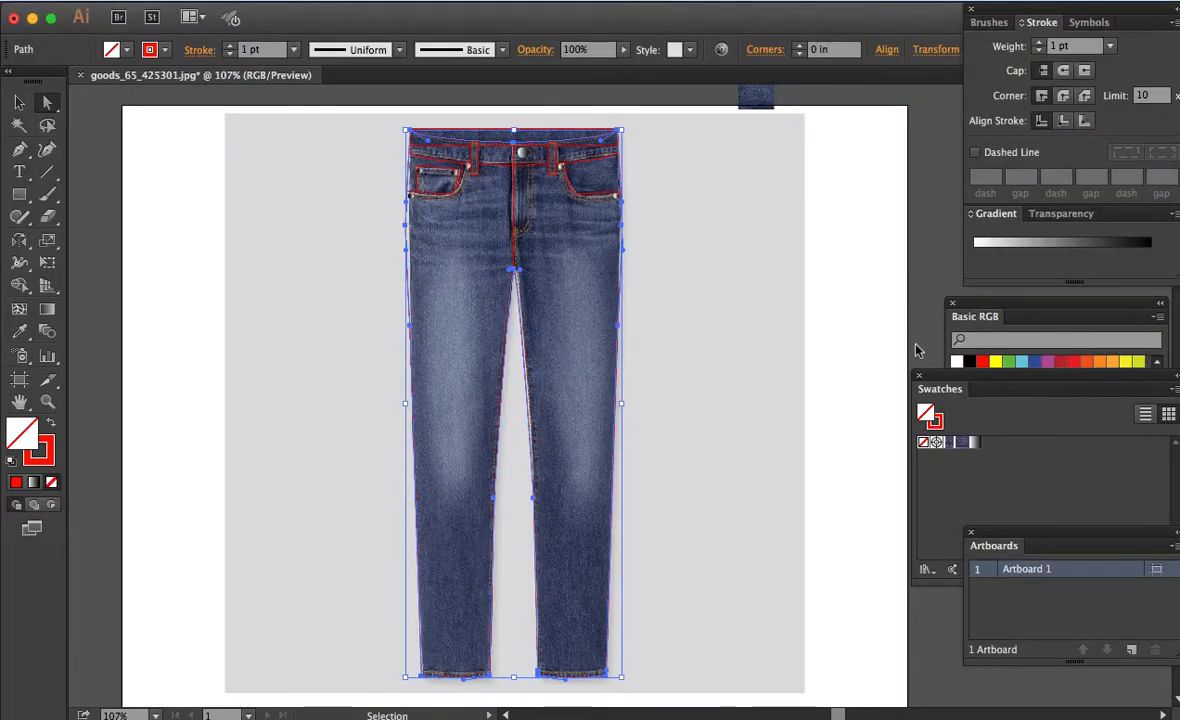
pyautogui.press('super+v')
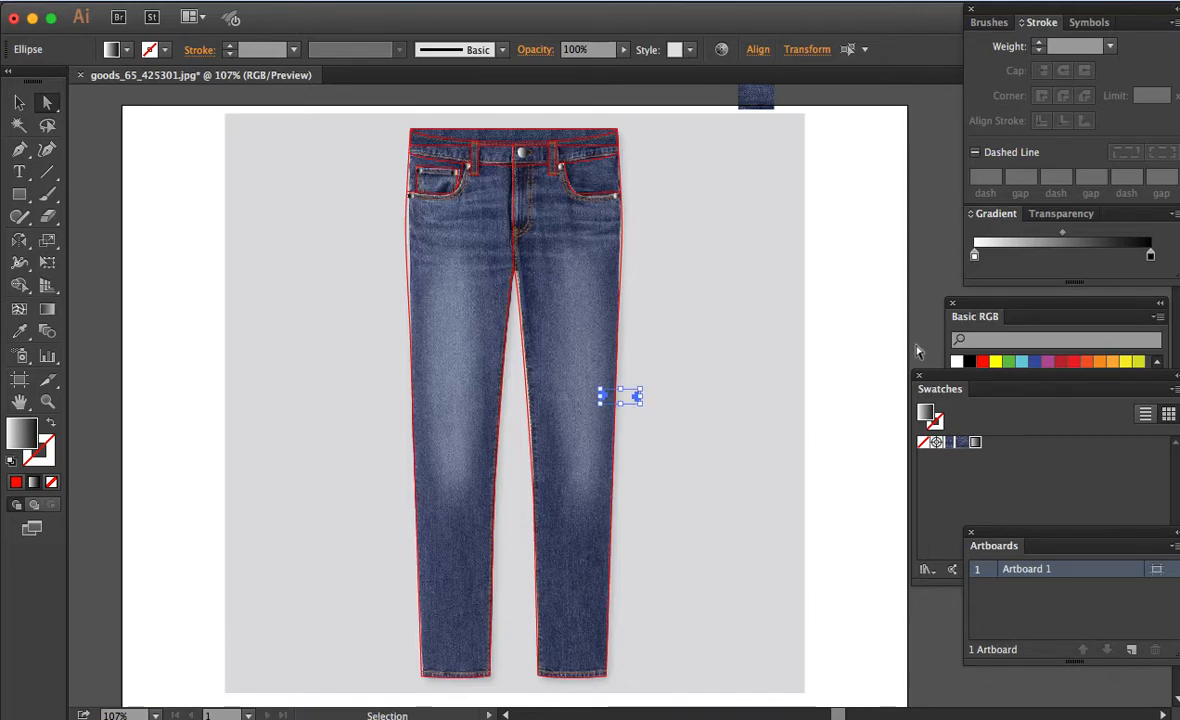
pyautogui.press('super+z')
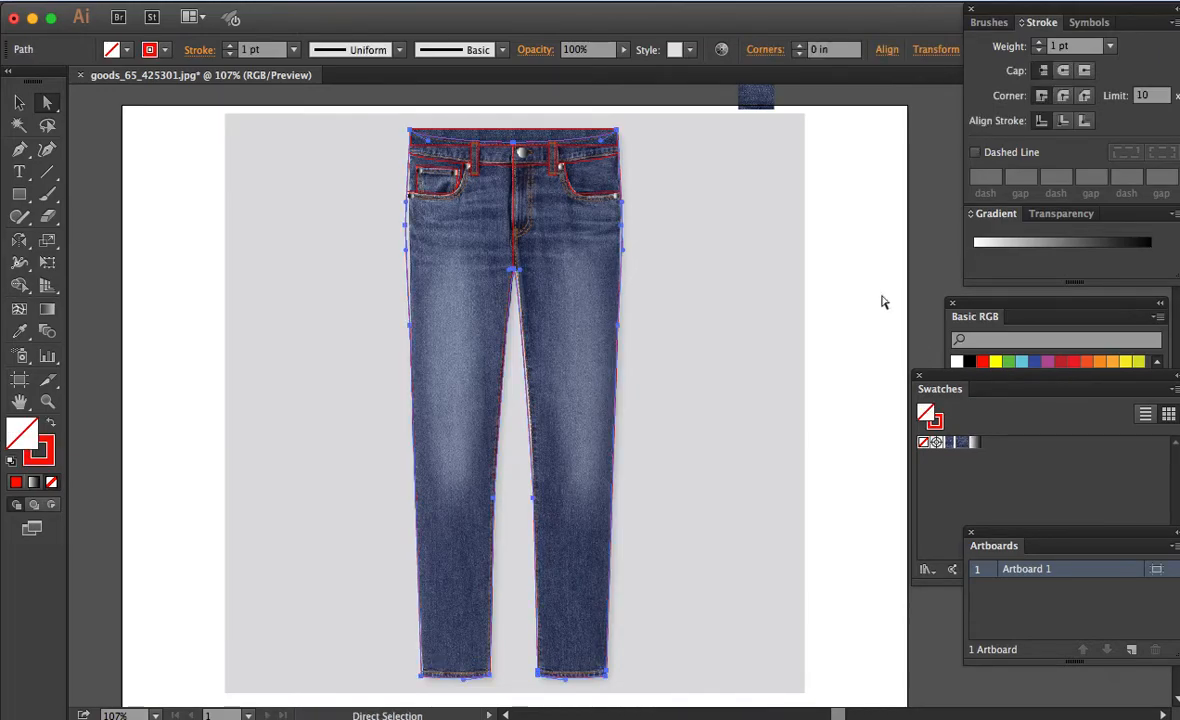
# Step: Copy the entire denim texture from Photoshop and paste it into the Illustrator jeans drawing
pyautogui.press('super+Tab')
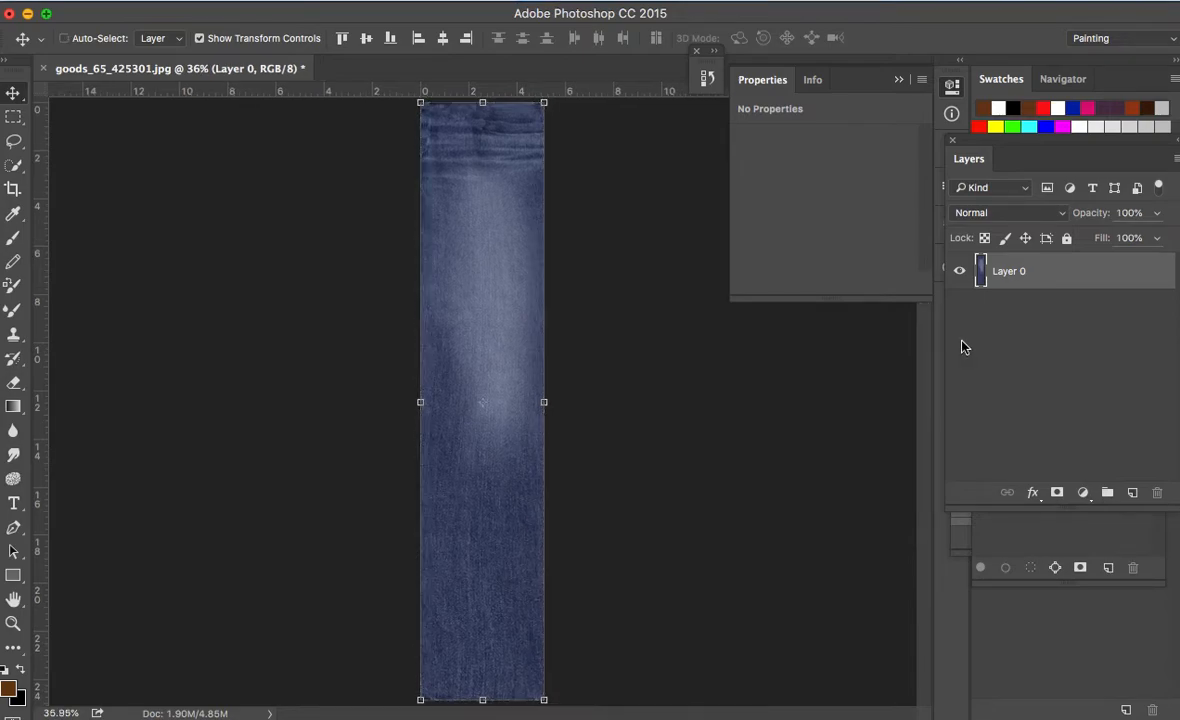
pyautogui.press('super+minus')
pyautogui.press('super+a')
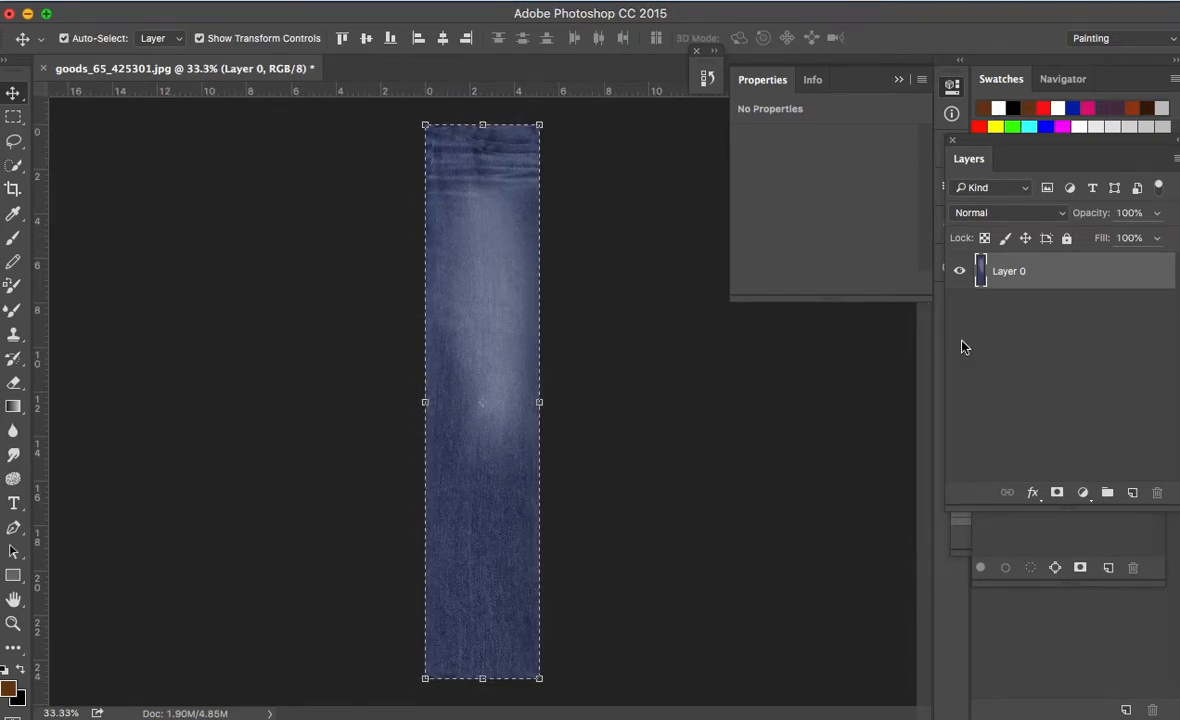
pyautogui.press('d')
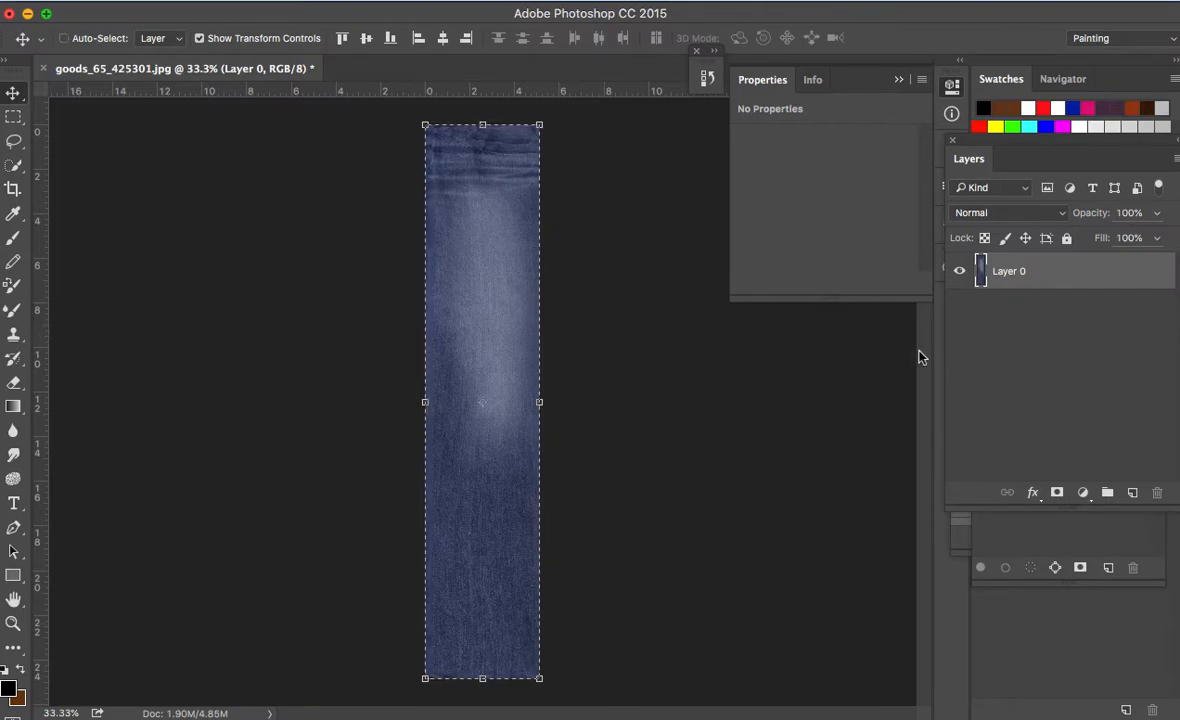
pyautogui.press('super+c')
pyautogui.press('super+Tab')
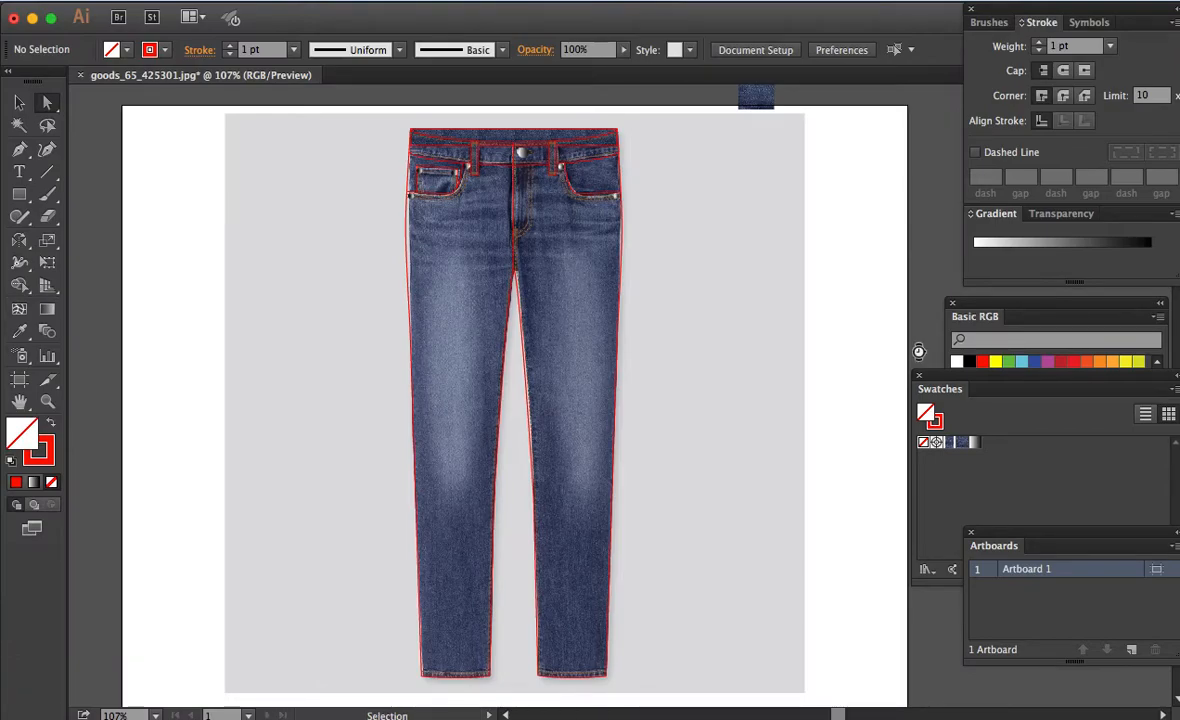
pyautogui.press('super+v')
# Step: Scale the pasted denim texture down proportionally to nearly the height of the jeans
pyautogui.press('s')
pyautogui.press('super+minus')
pyautogui.press('super+minus')
pyautogui.press('super+minus')
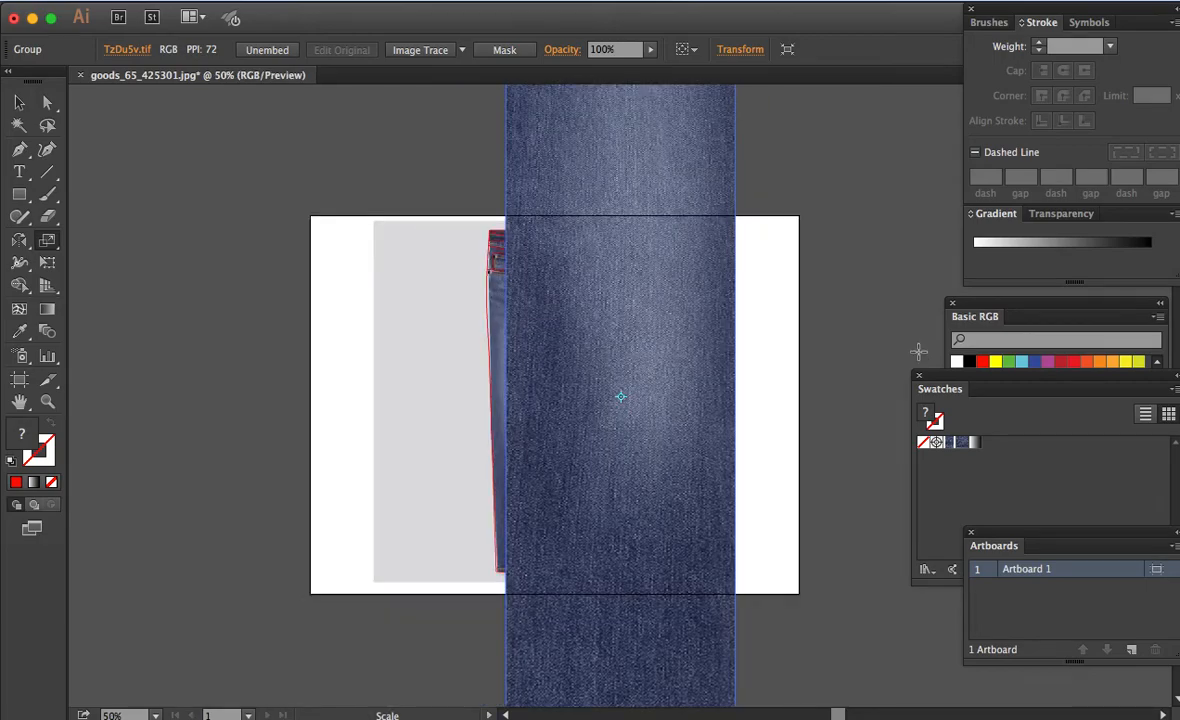
pyautogui.press('v')
pyautogui.press('space')
pyautogui.moveTo(730, 279); pyautogui.dragTo(717, 397)
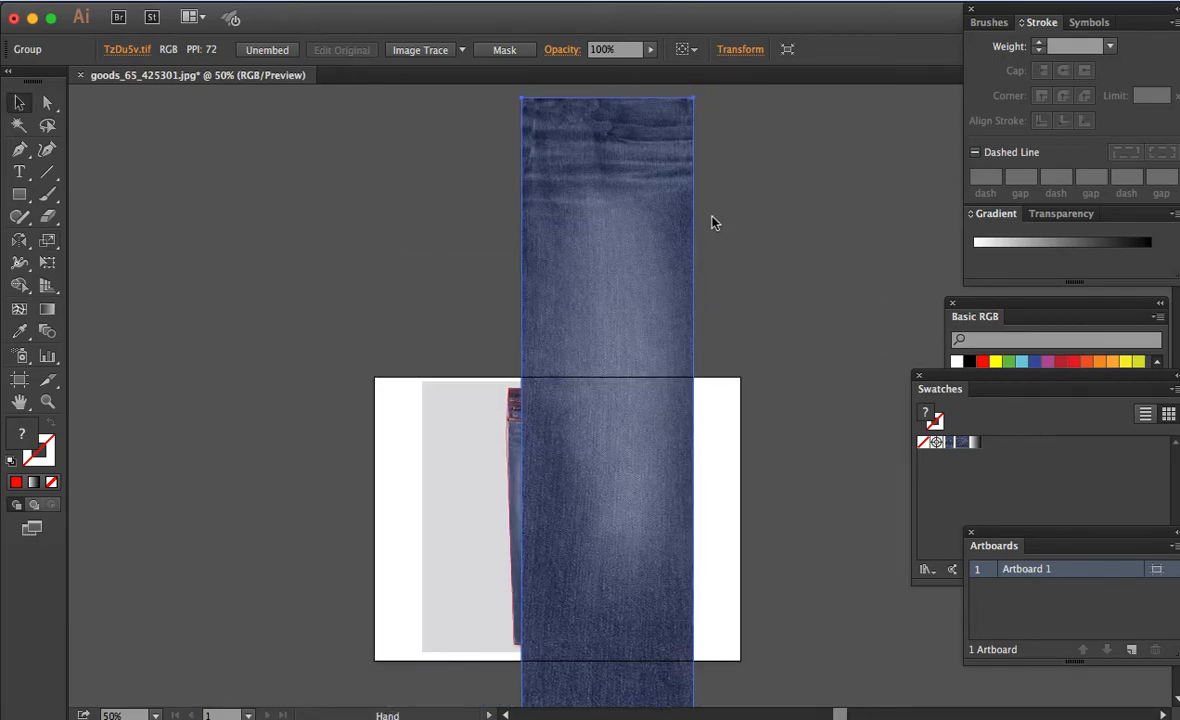
pyautogui.moveTo(693, 98); pyautogui.dragTo(700, 689)
pyautogui.press('z')
pyautogui.press('a')
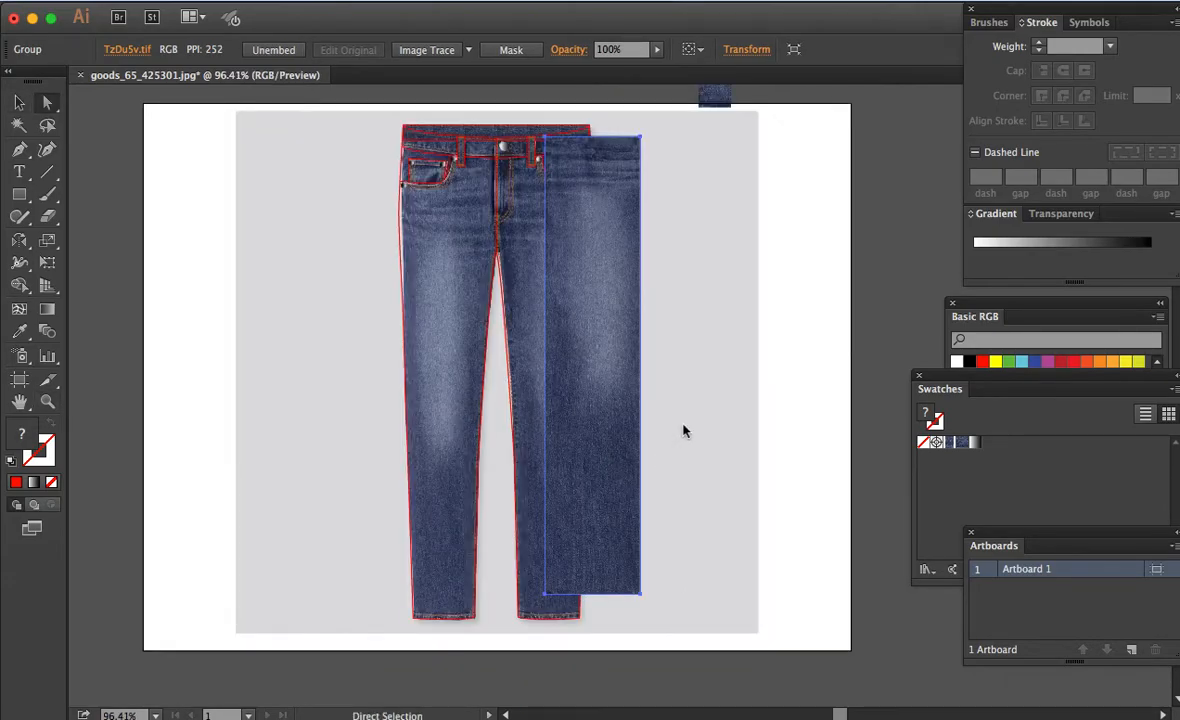
# Step: Move the reference jeans photo out from under the traced drawing to the right, and clear the selection
pyautogui.click(686, 423)
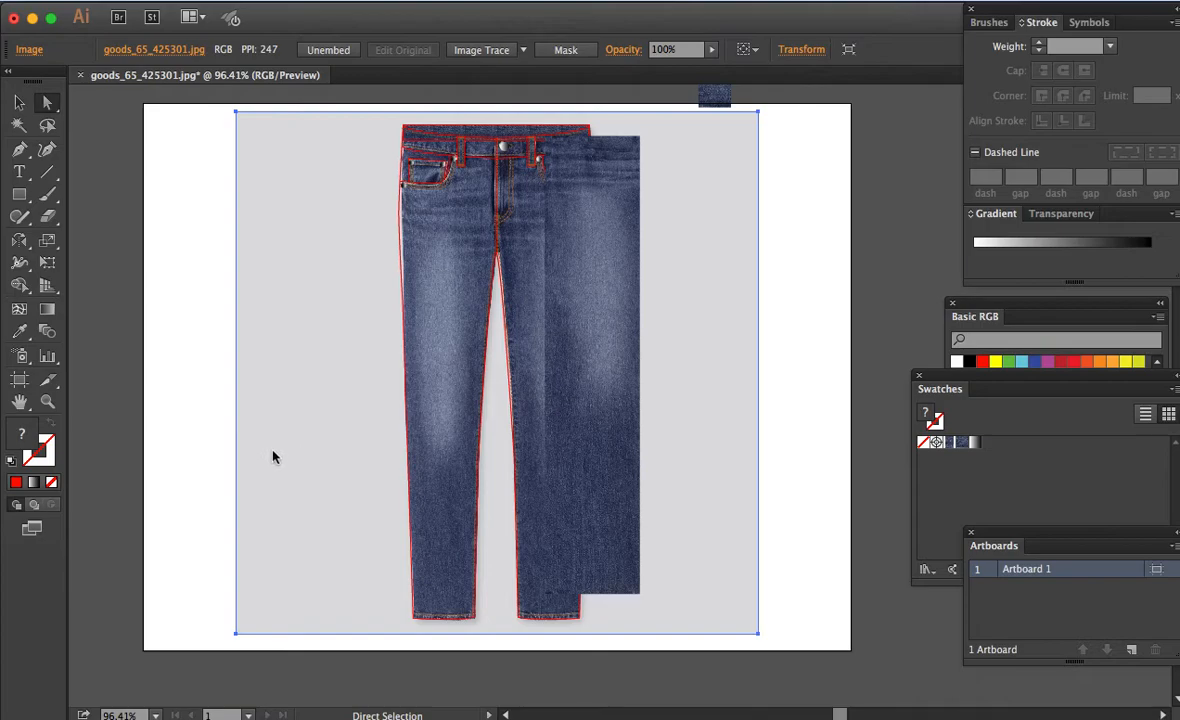
pyautogui.moveTo(279, 459); pyautogui.dragTo(772, 456)
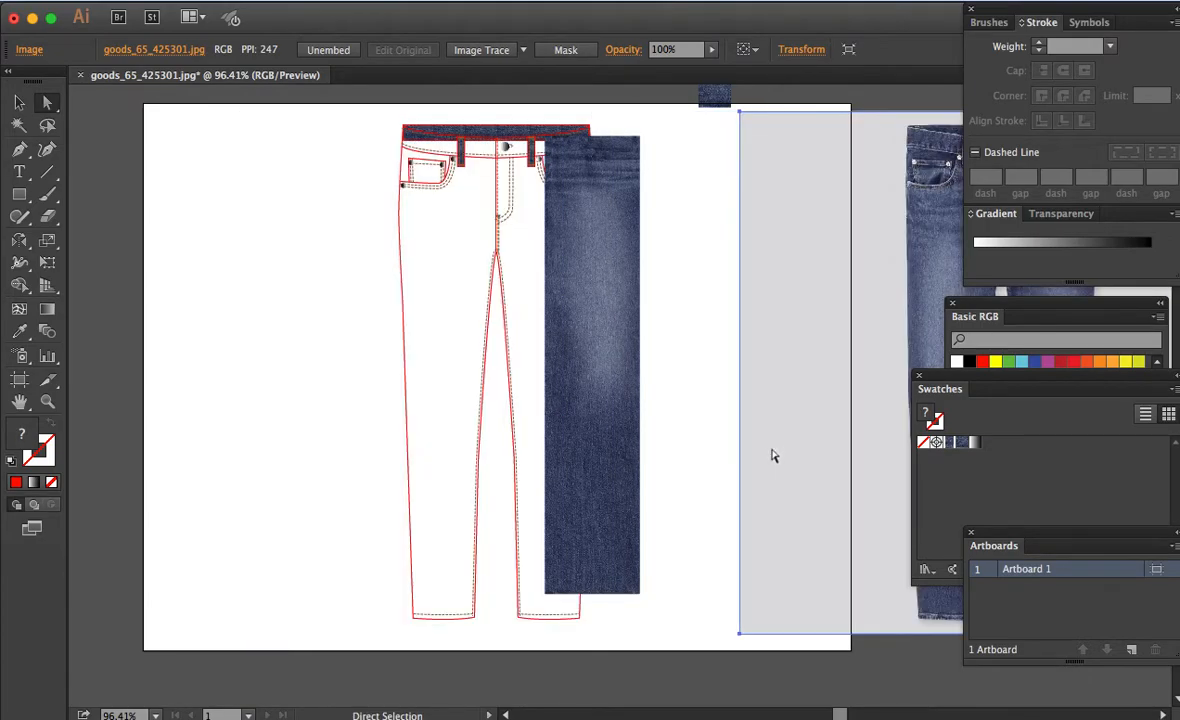
pyautogui.press('super+shift+a')
# Step: Position the denim texture over the drawing's right-hand leg and stretch it down to the hem
pyautogui.press('v')
pyautogui.click(609, 270)
pyautogui.moveTo(573, 276); pyautogui.dragTo(559, 266)
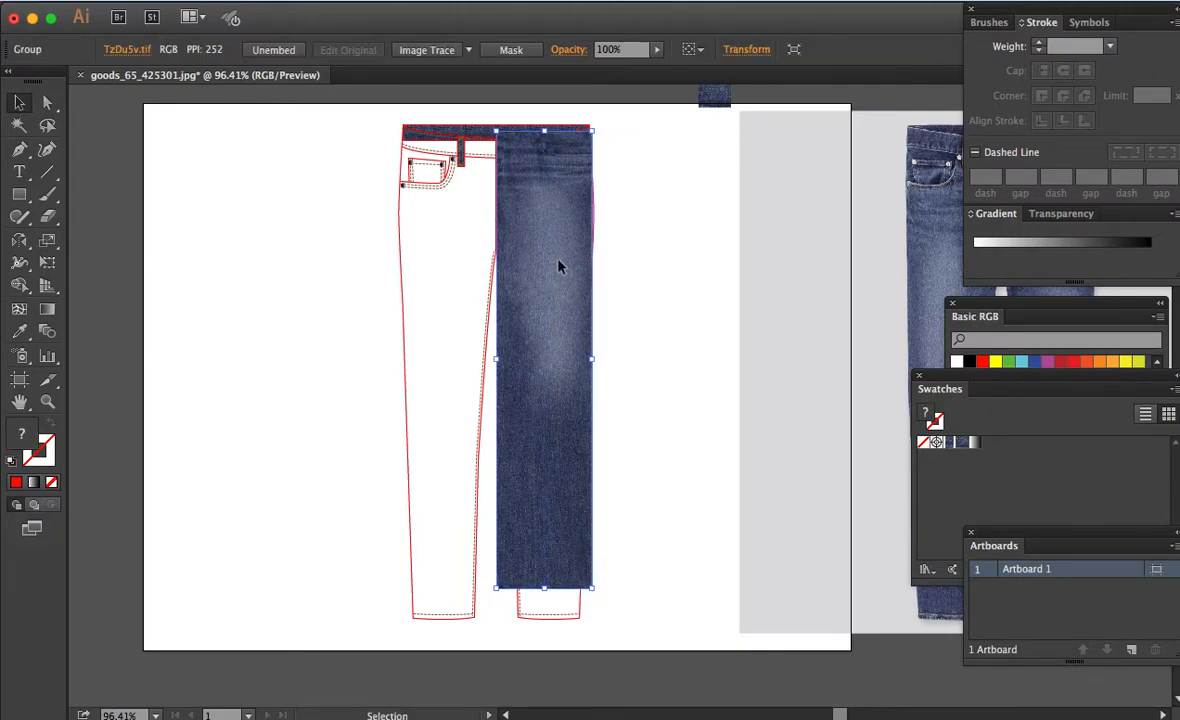
pyautogui.moveTo(547, 593); pyautogui.dragTo(543, 621)
pyautogui.press('z')
pyautogui.click(597, 374)
pyautogui.press('a')
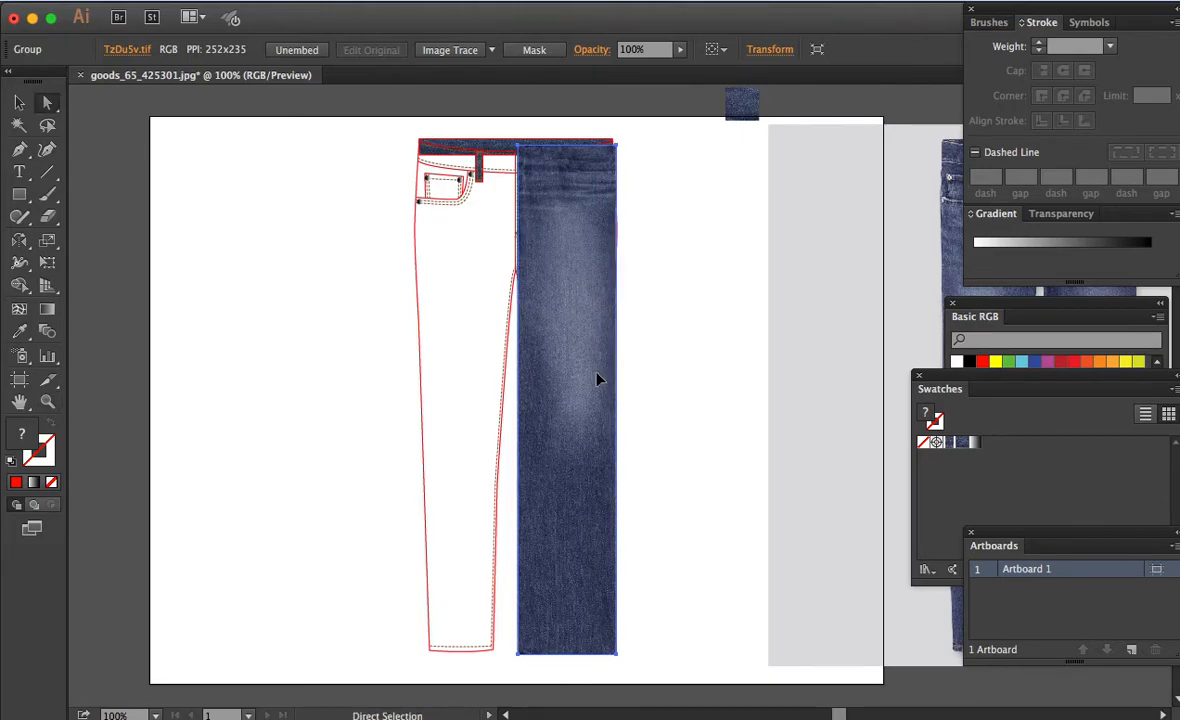
# Step: Cut the denim texture, select the jeans outline, turn on Draw Inside and paste the texture into the outline
pyautogui.press('Delete')
pyautogui.press('super+a')
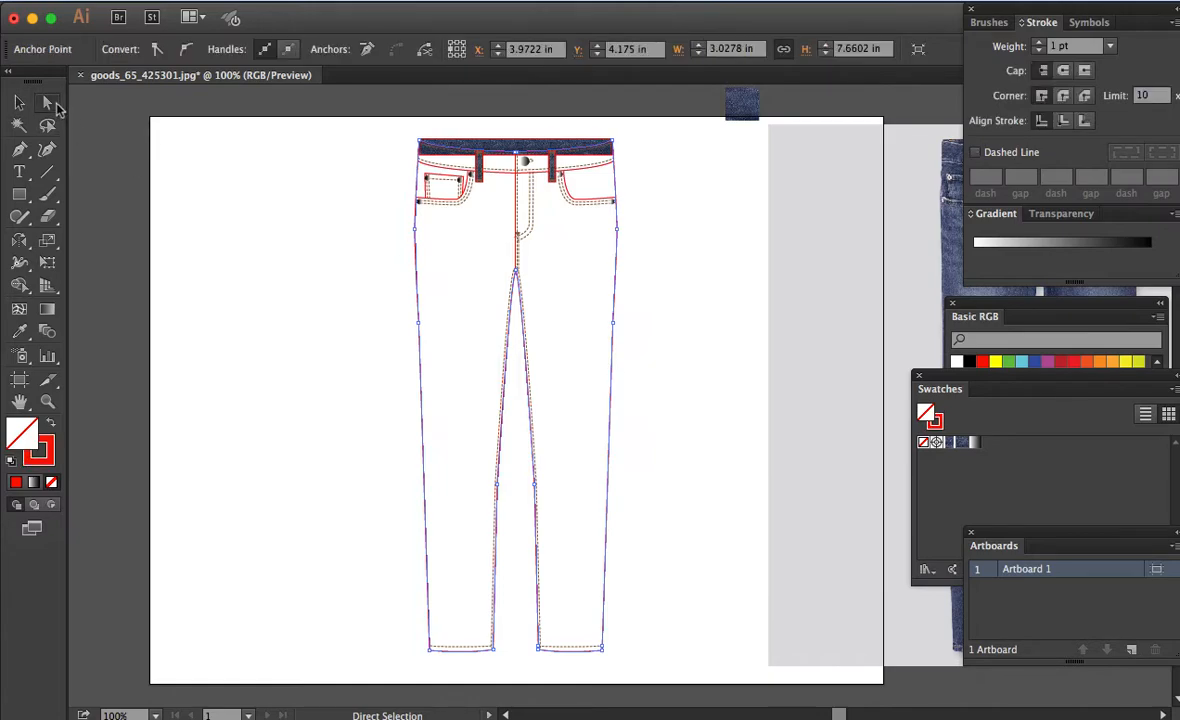
pyautogui.click(52, 505)
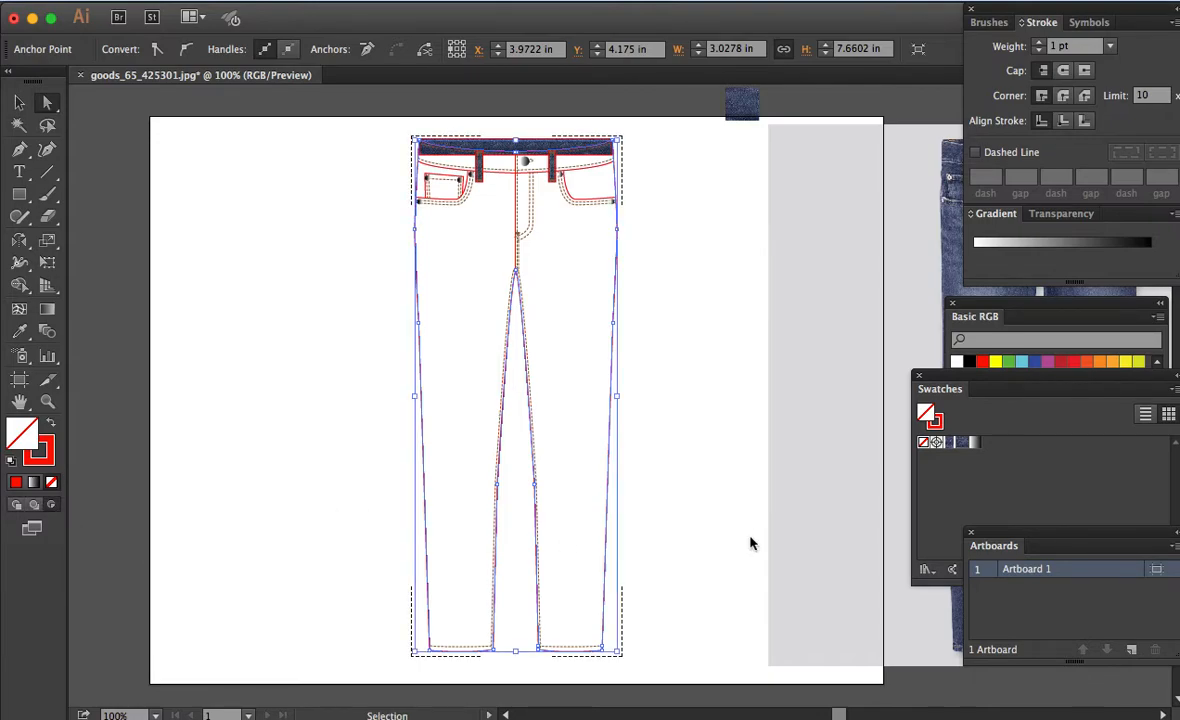
pyautogui.press('super+v')
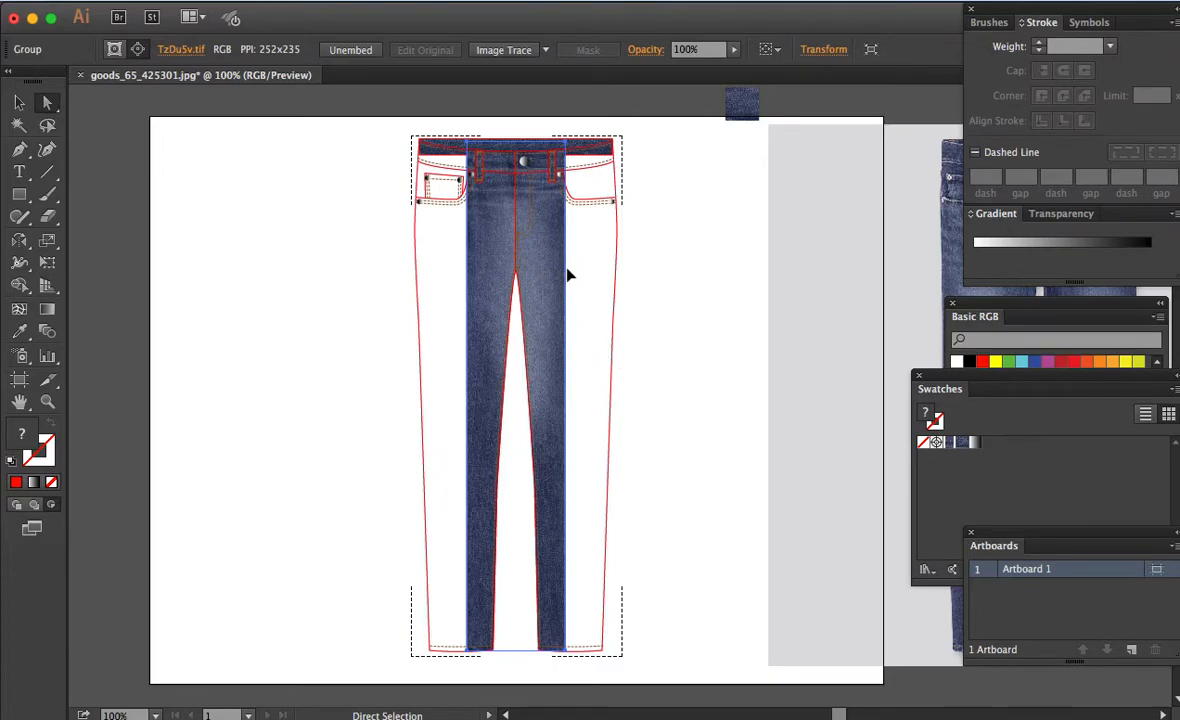
# Step: Move the clipped denim texture onto the right-hand leg and widen it to meet the centre front seam
pyautogui.moveTo(567, 275); pyautogui.dragTo(592, 276)
pyautogui.press('v')
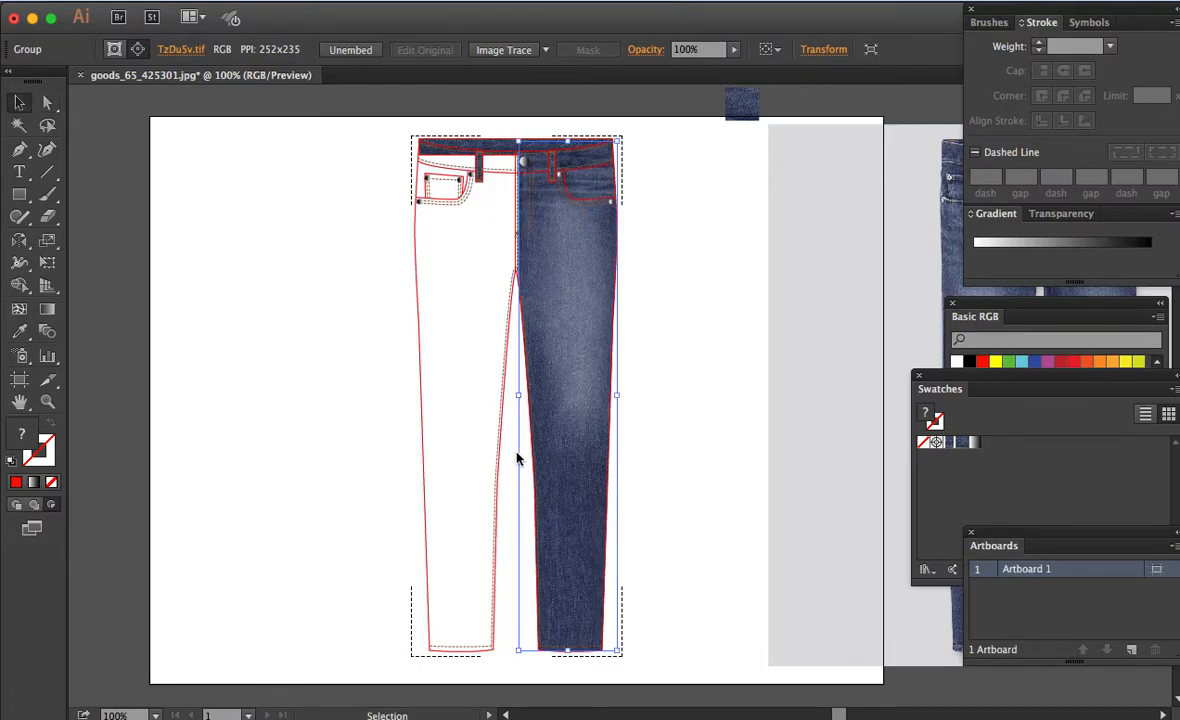
pyautogui.moveTo(520, 396); pyautogui.dragTo(515, 396)
pyautogui.press('a')
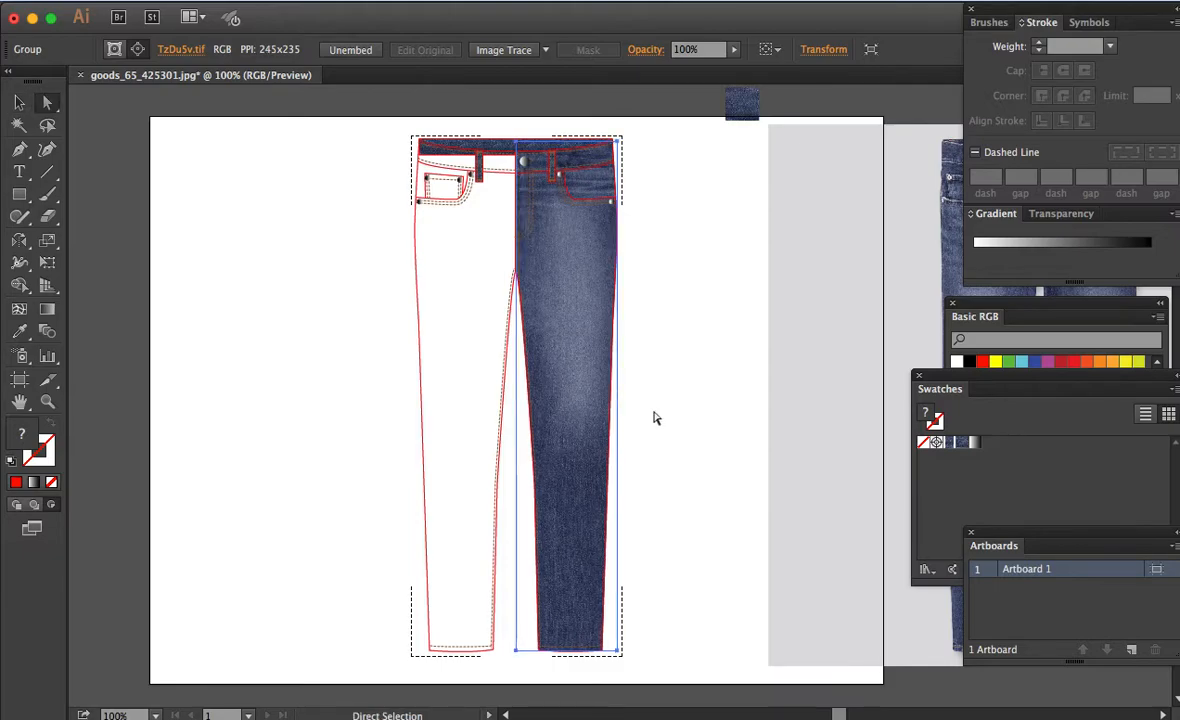
# Step: Duplicate the clipped denim texture onto the left-hand leg, aligned against the centre front seam
pyautogui.click(713, 400)
pyautogui.press('alt')
pyautogui.click(582, 330)
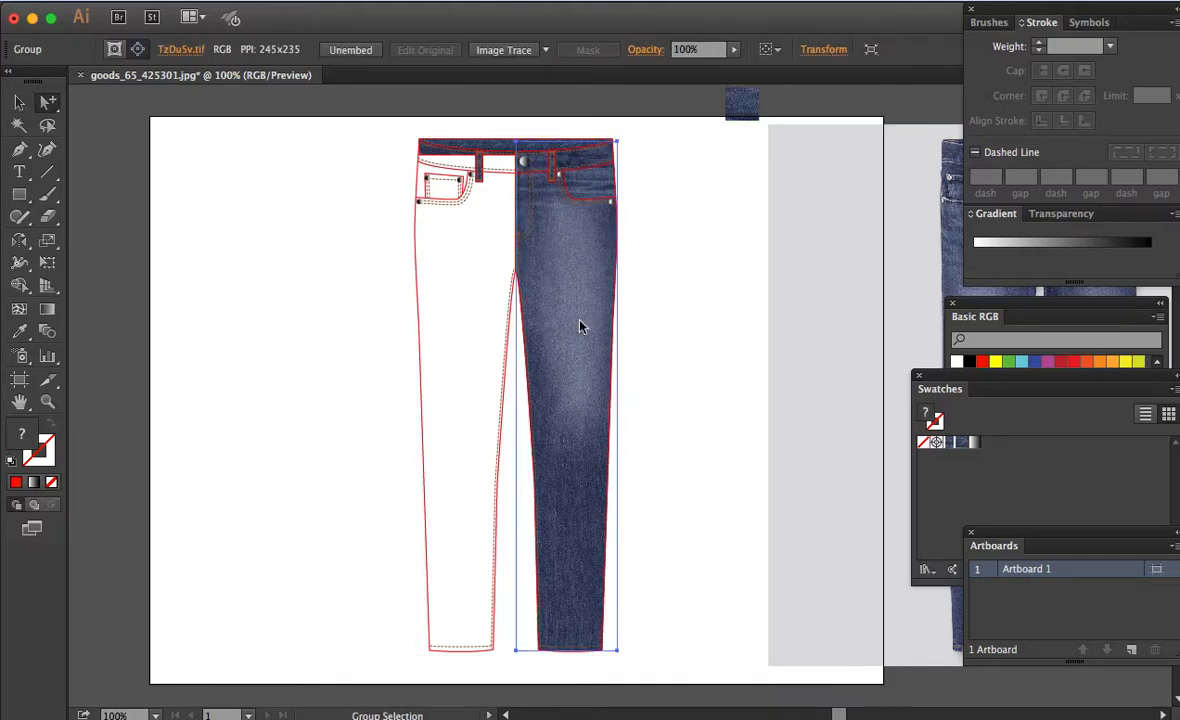
pyautogui.moveTo(579, 324); pyautogui.dragTo(477, 325)
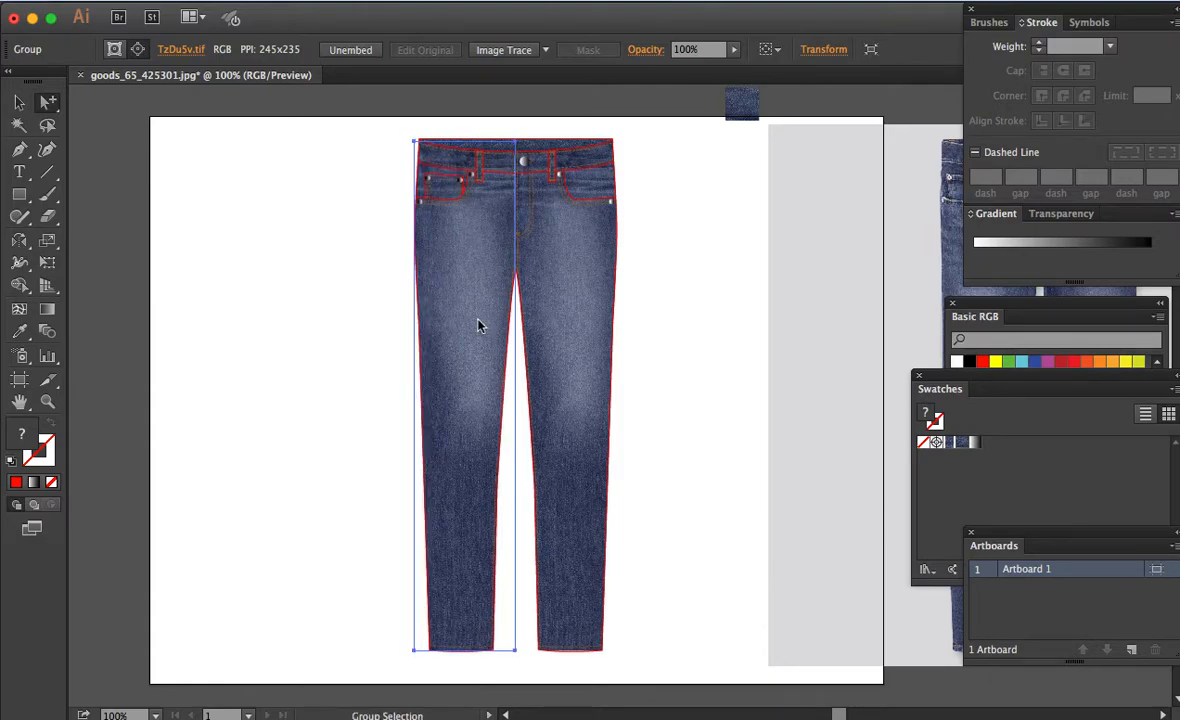
# Step: Reflect the left-hand leg's denim texture across the vertical axis so it mirrors the other leg
pyautogui.press('o')
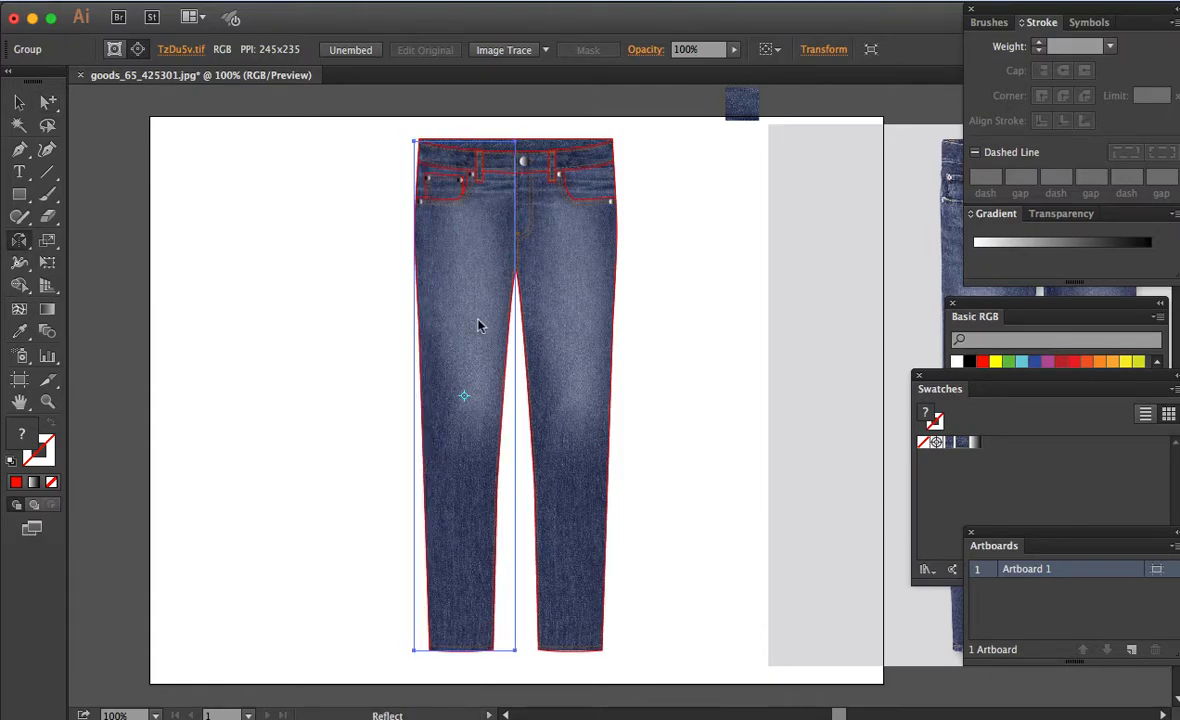
pyautogui.press('Return')
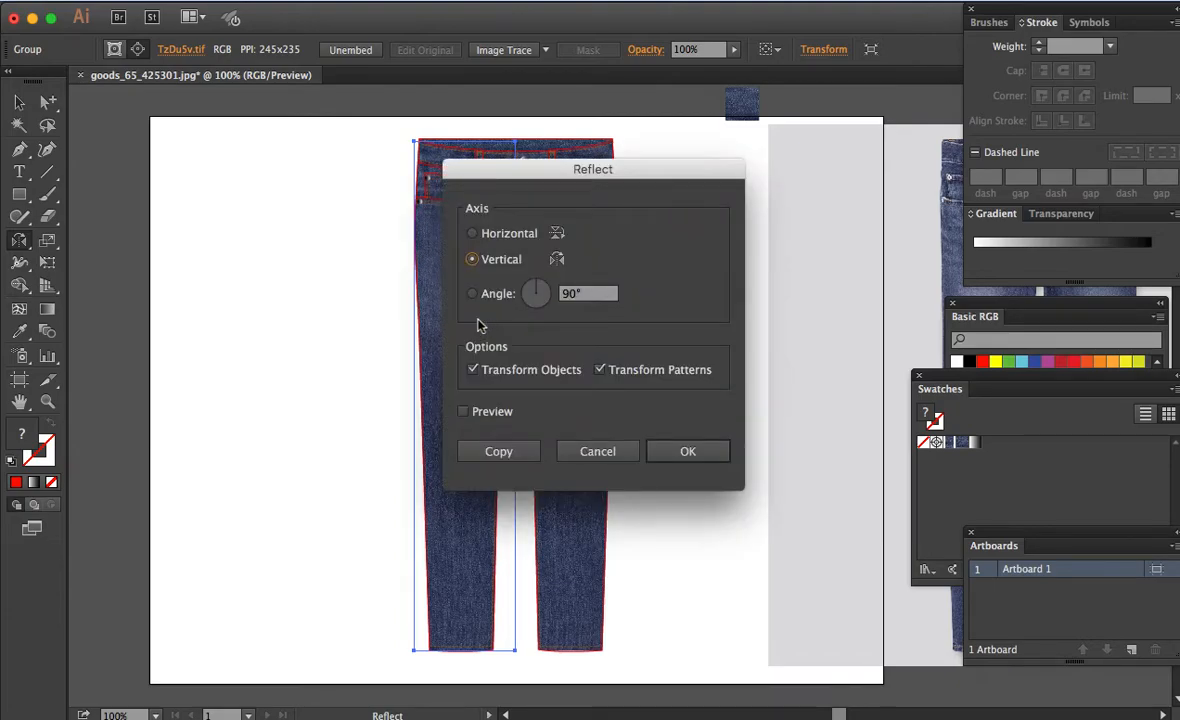
pyautogui.click(689, 457)
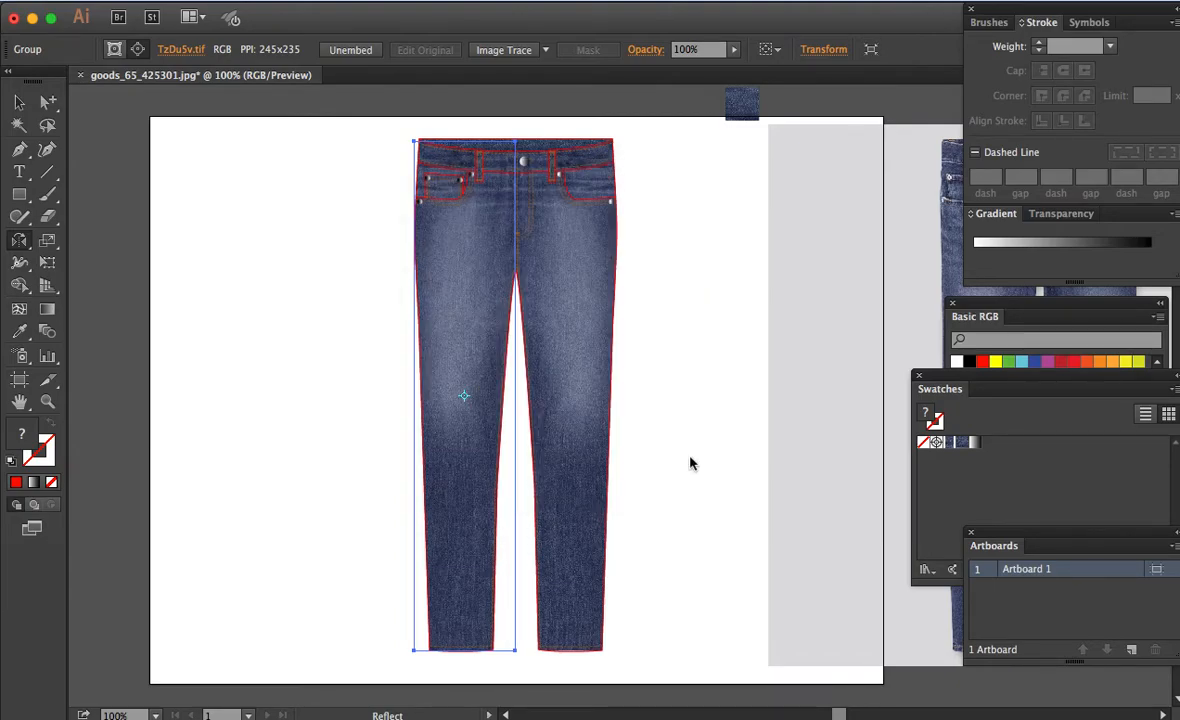
pyautogui.press('a')
pyautogui.click(707, 463)
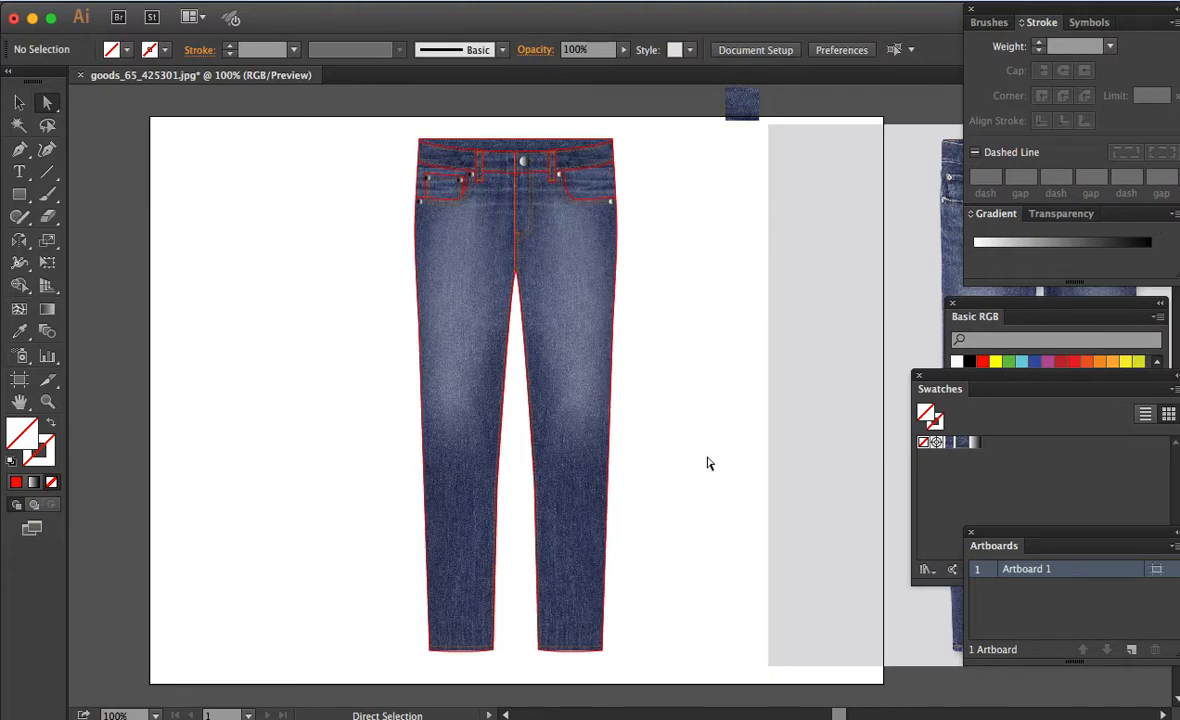
pyautogui.click(830, 379)
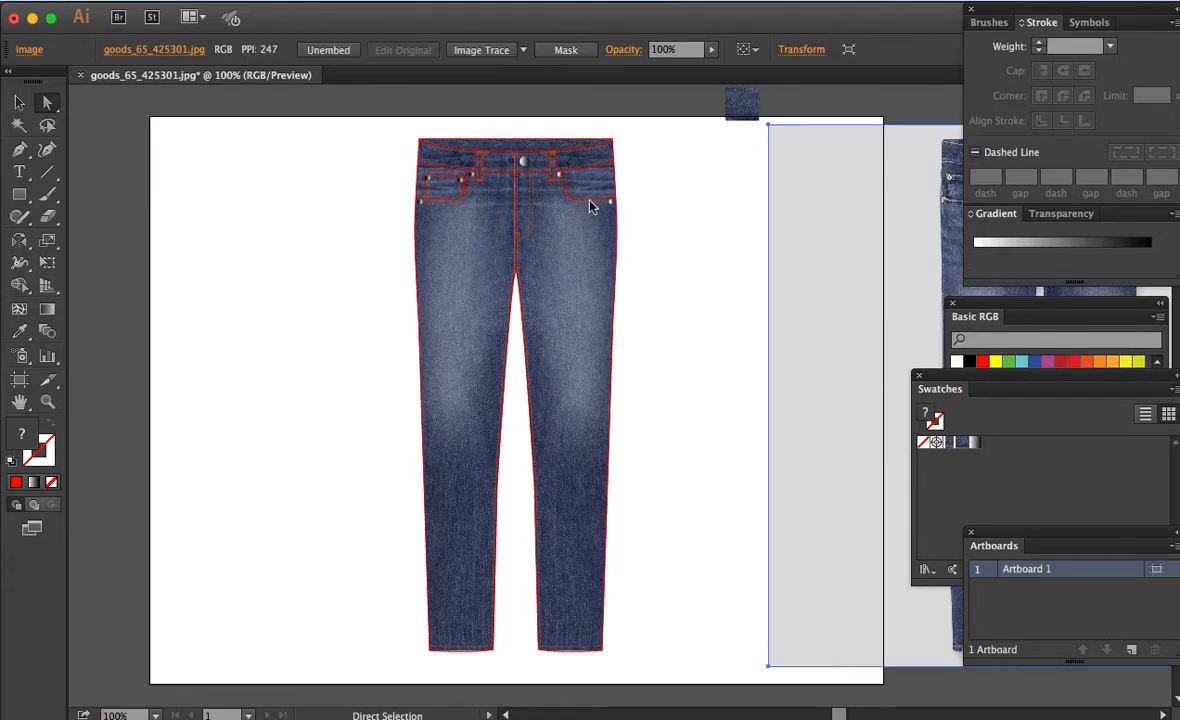
# Step: Select all paths that share the waistband seam's red stroke colour and recolour their strokes black
pyautogui.click(590, 201)
pyautogui.click(592, 169)
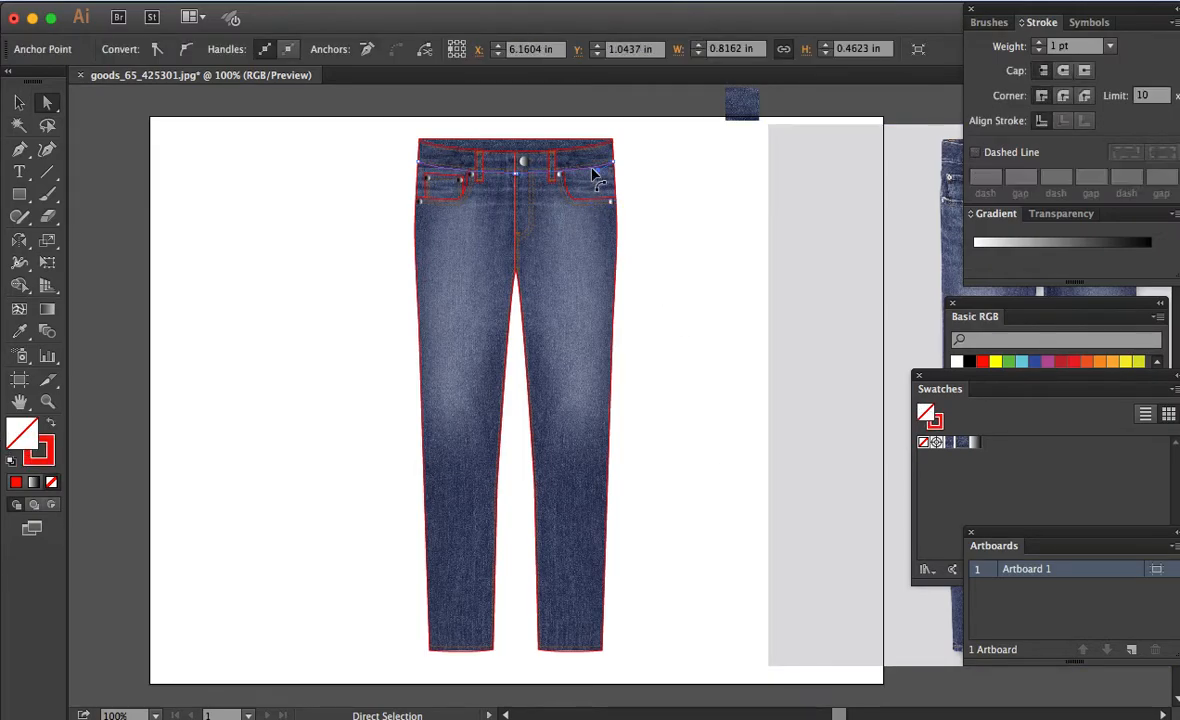
pyautogui.press('x')
pyautogui.click(349, 2)
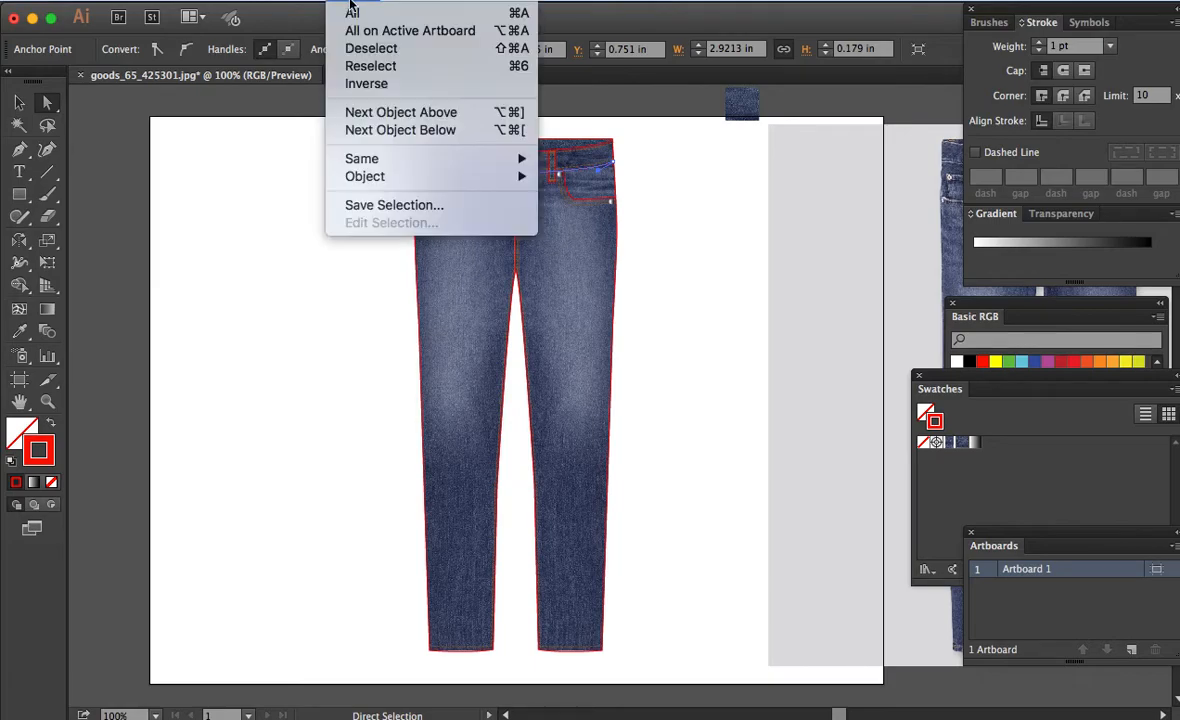
pyautogui.moveTo(474, 165)
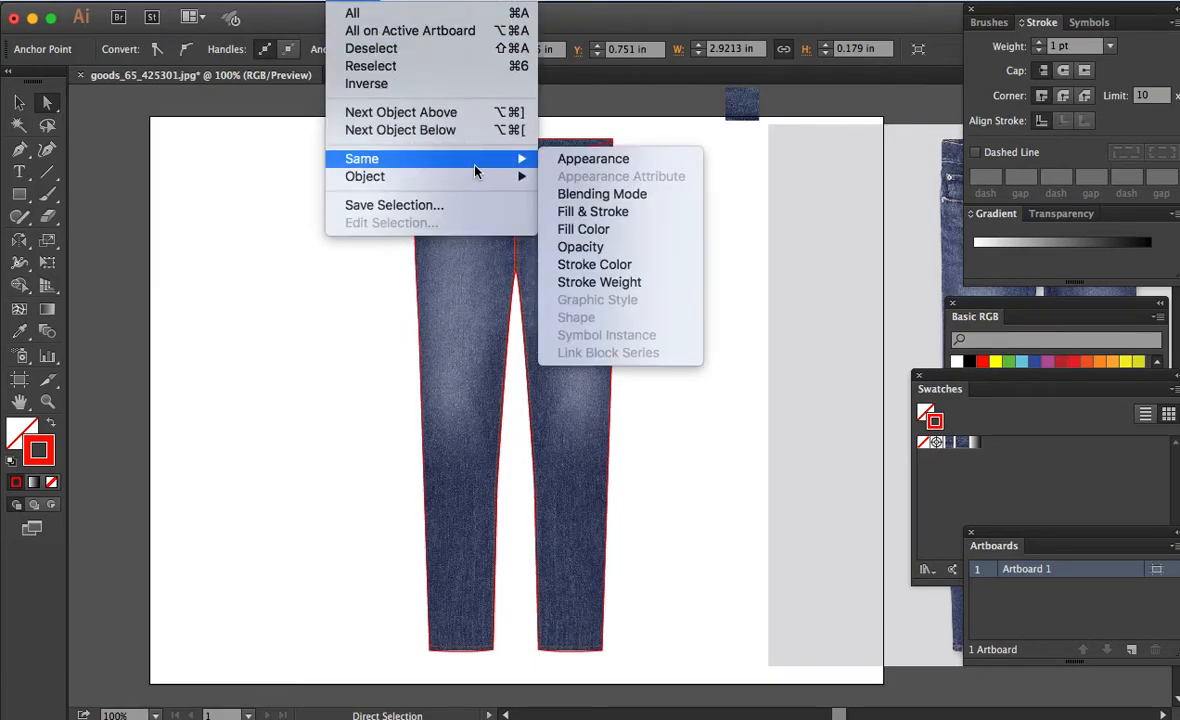
pyautogui.click(603, 265)
pyautogui.click(970, 363)
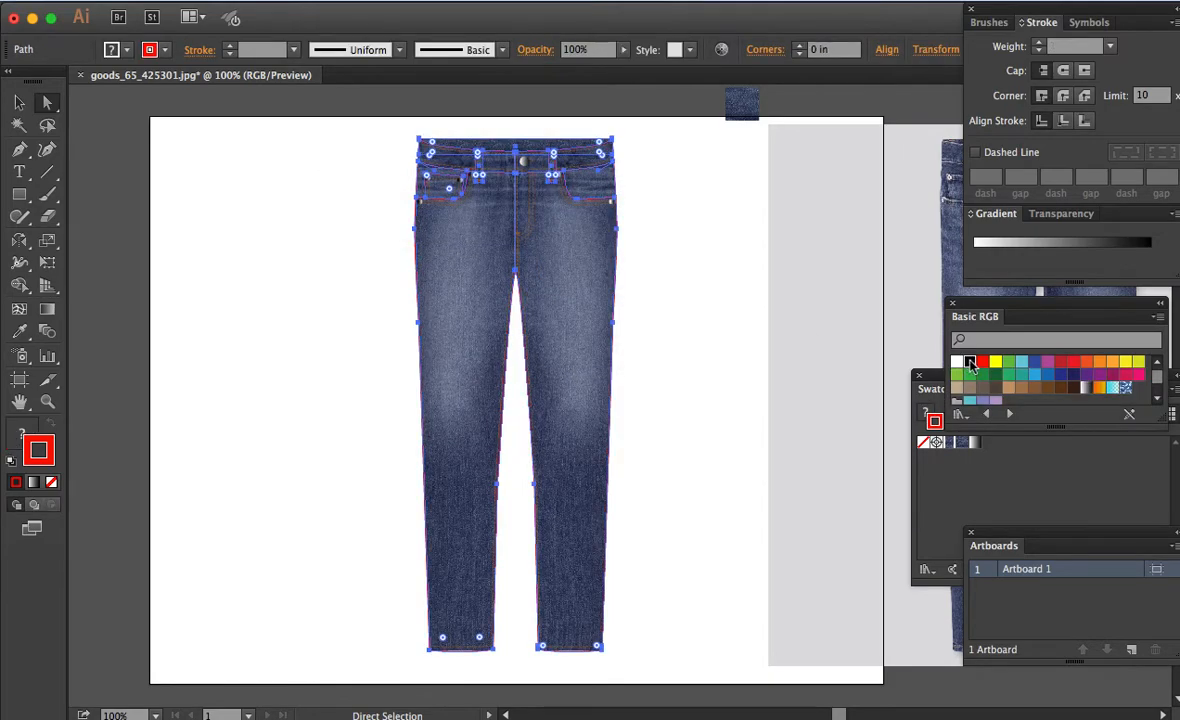
pyautogui.click(970, 364)
pyautogui.click(696, 281)
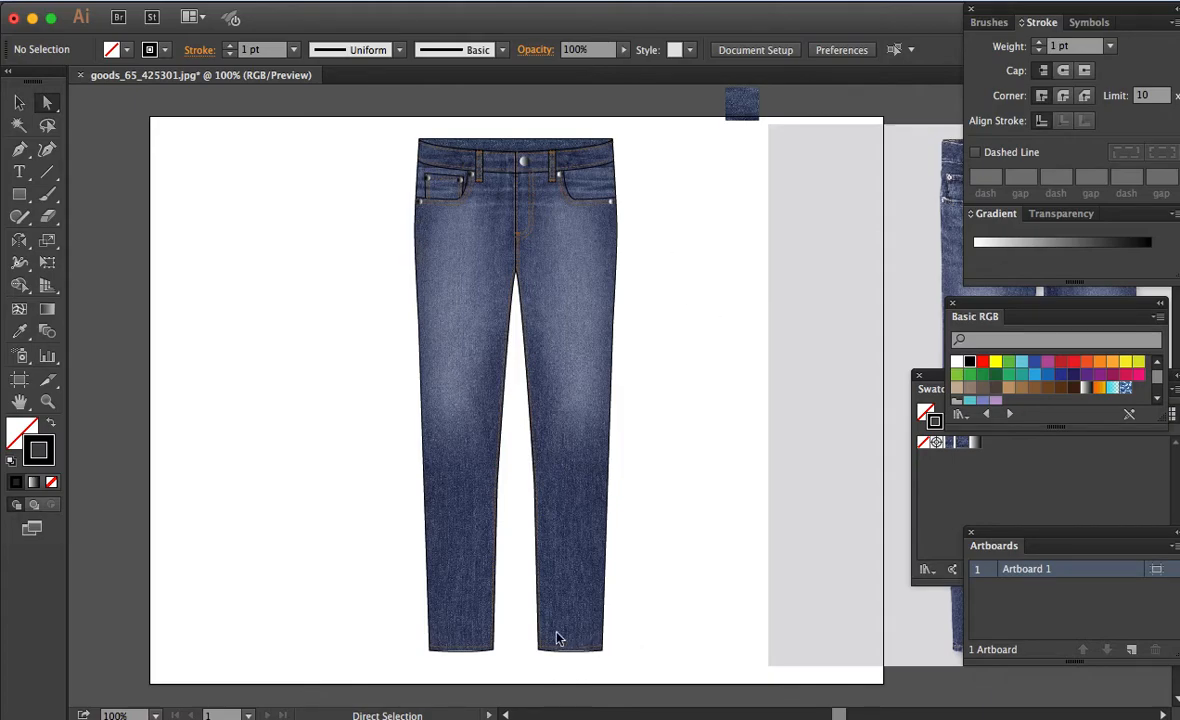
# Step: Select the denim textures of both legs and stretch them slightly downward past the hems
pyautogui.click(472, 602)
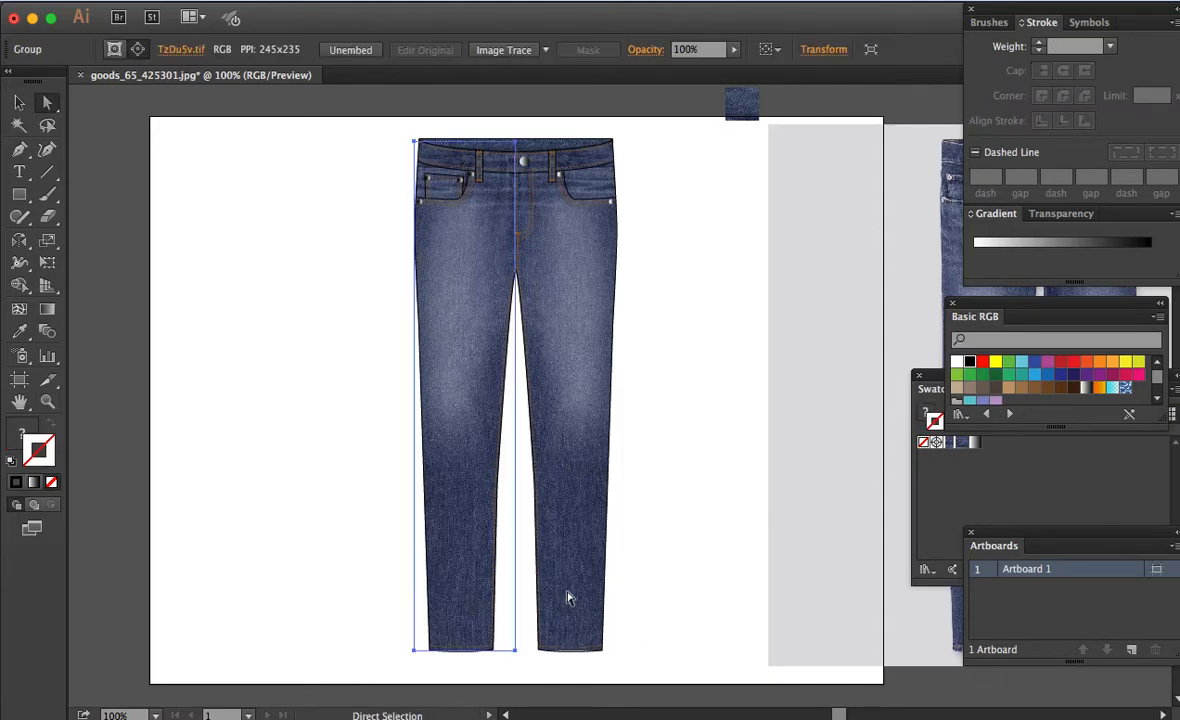
pyautogui.keyDown('shift'); pyautogui.click(555, 625); pyautogui.keyUp('shift')
pyautogui.press('v')
pyautogui.moveTo(517, 655); pyautogui.dragTo(517, 656)
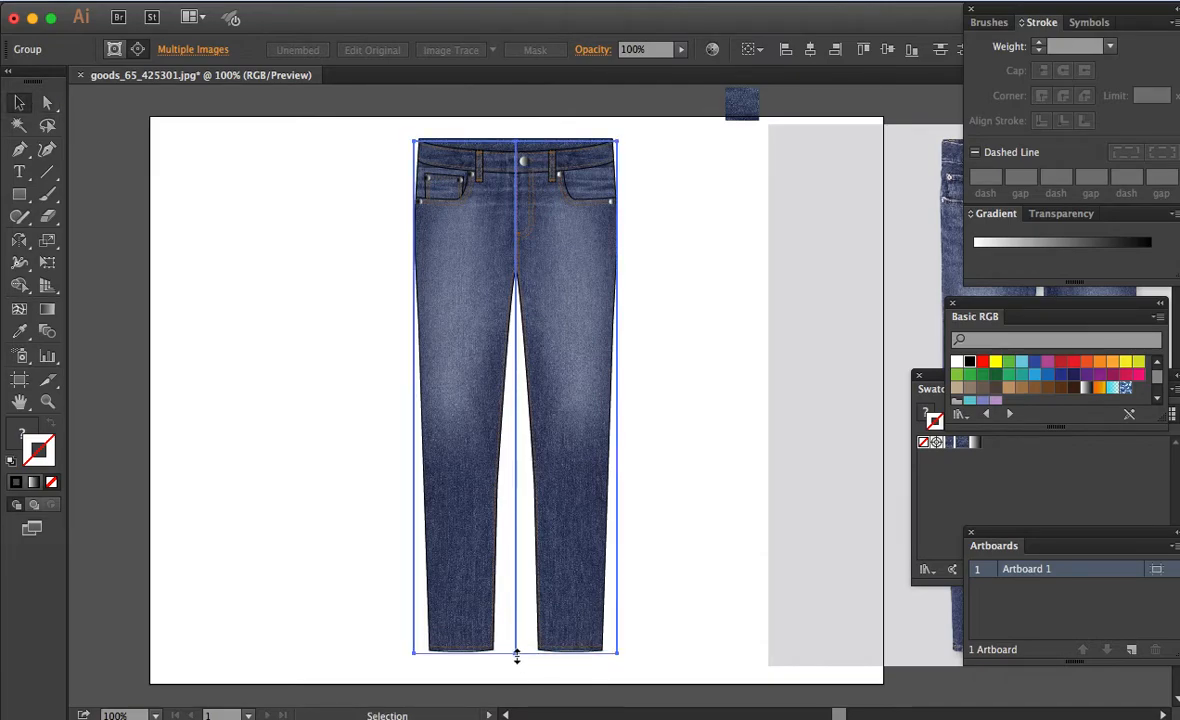
pyautogui.click(670, 640)
# Step: Examine the textured jeans up close from the hems to the waistband, then compare the whole drawing with the reference photo
pyautogui.press('a')
pyautogui.press('z')
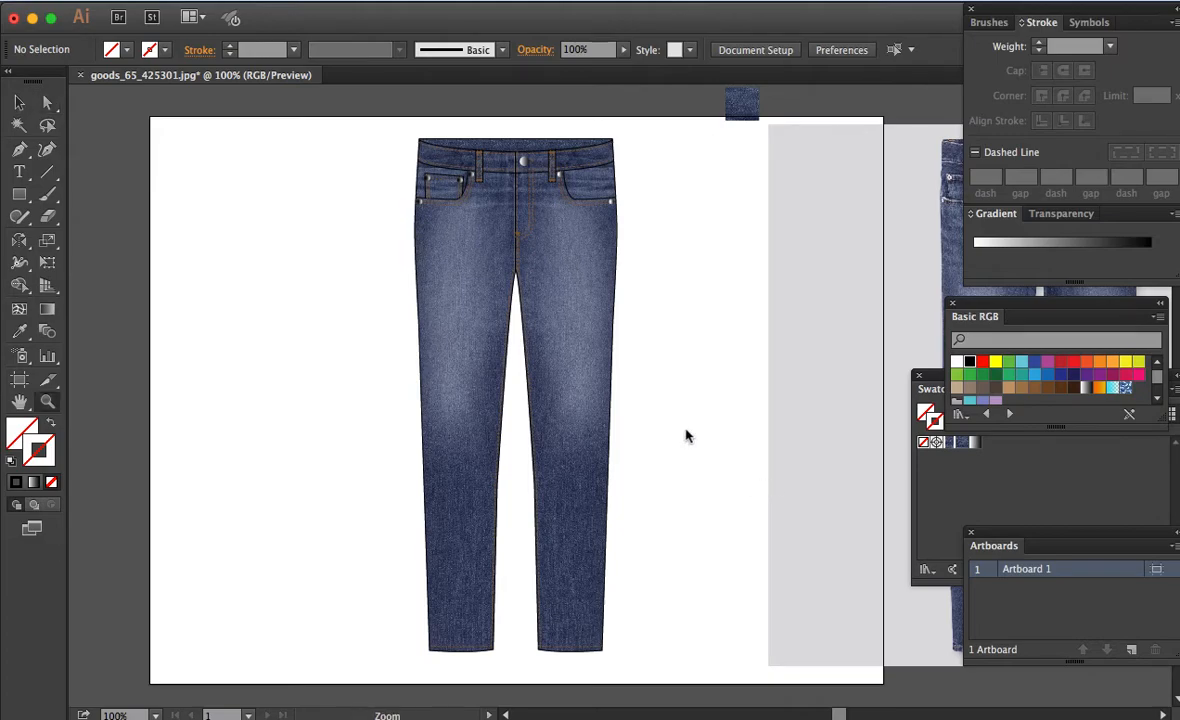
pyautogui.click(684, 428)
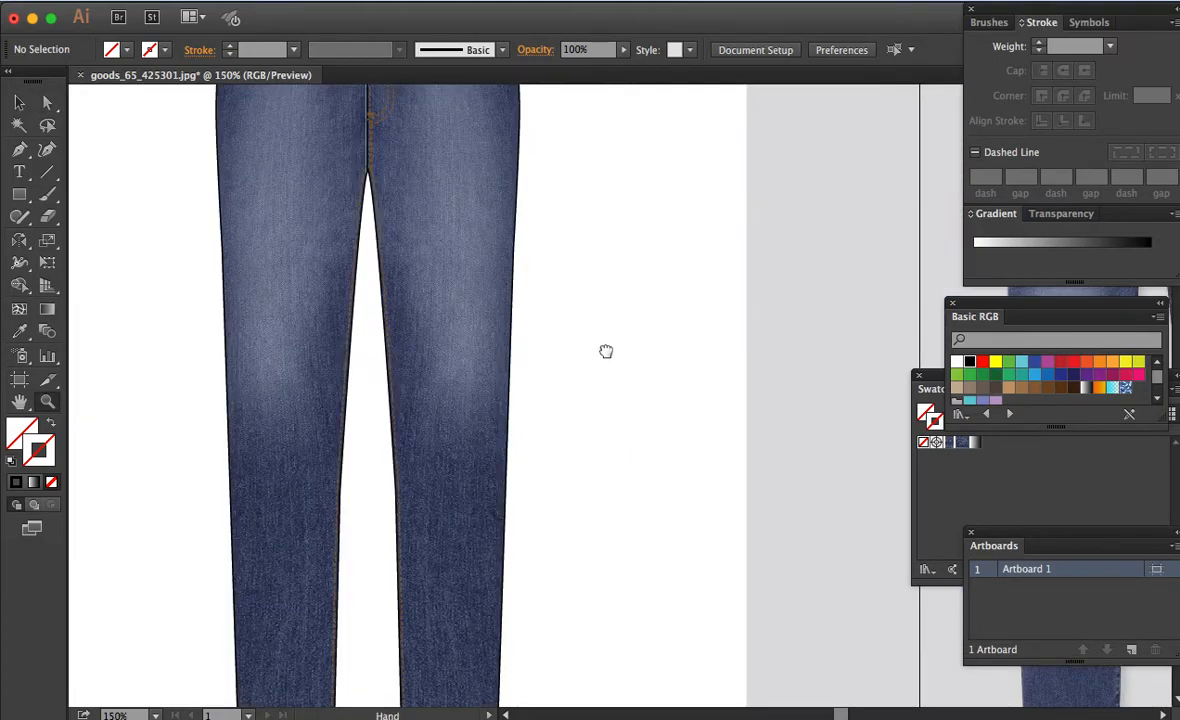
pyautogui.moveTo(598, 385); pyautogui.dragTo(621, 298)
pyautogui.press('a')
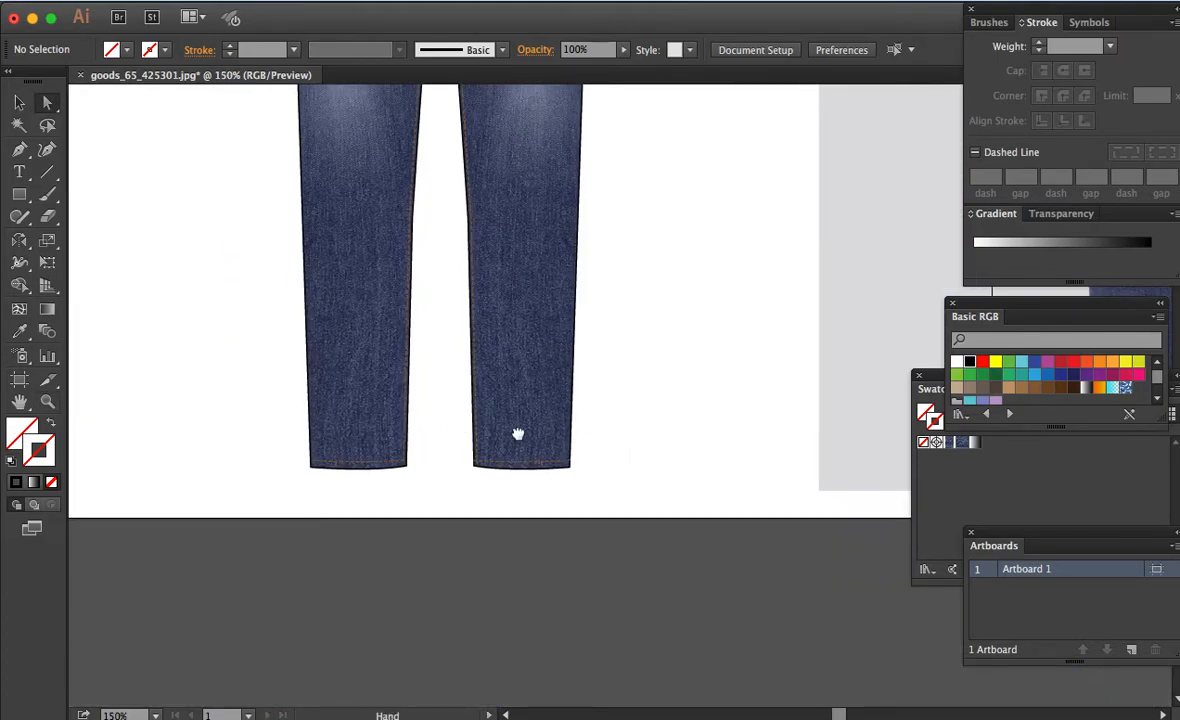
pyautogui.moveTo(521, 385); pyautogui.dragTo(527, 480)
pyautogui.moveTo(541, 256); pyautogui.dragTo(544, 286)
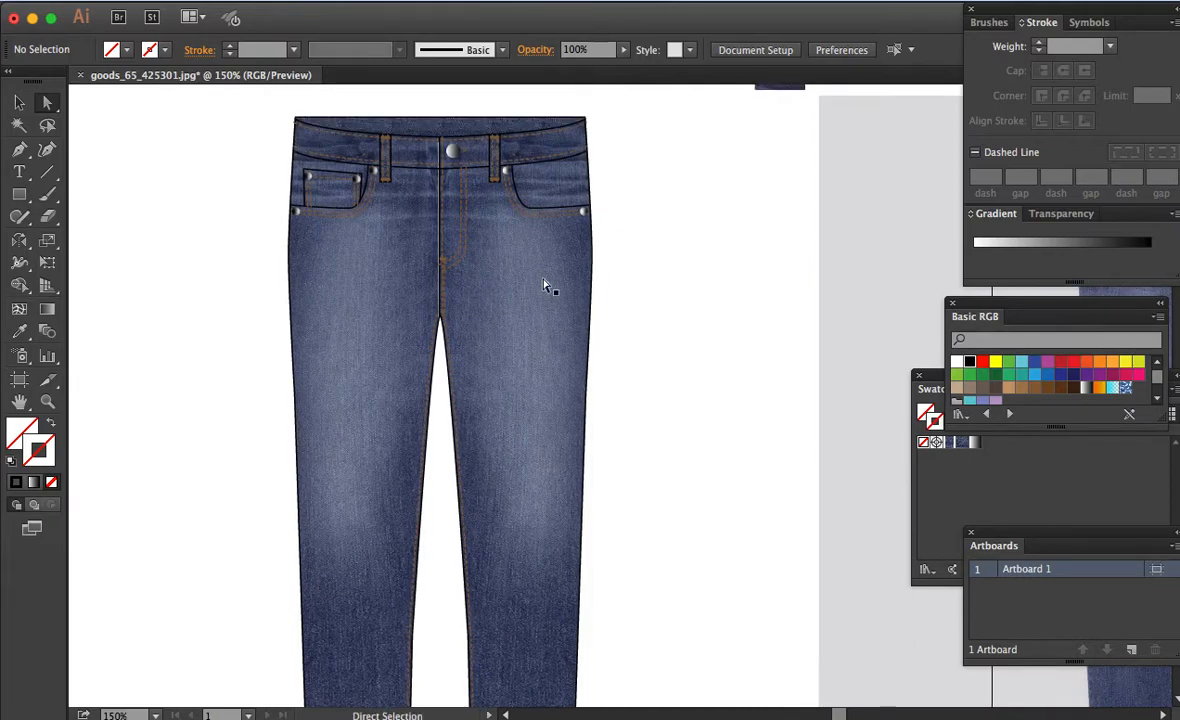
pyautogui.press('super+minus')
pyautogui.press('super+minus')
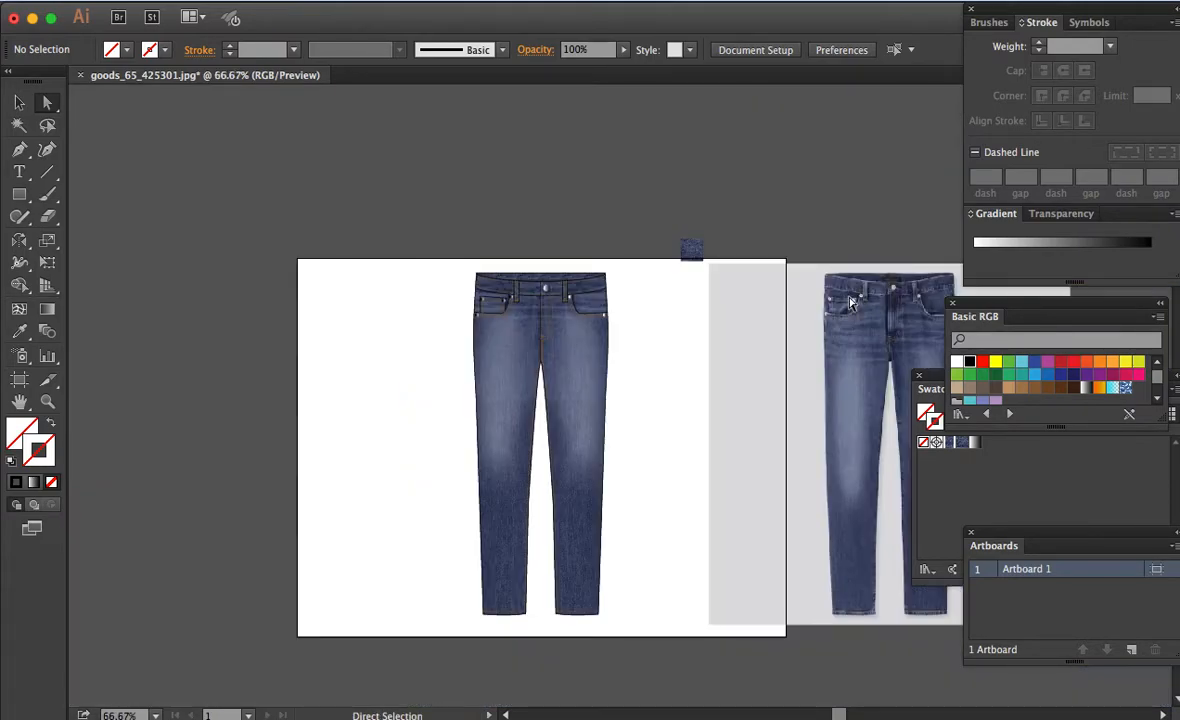
# Step: Delete the small denim sample image lying above the artboard
pyautogui.click(770, 285)
pyautogui.click(693, 251)
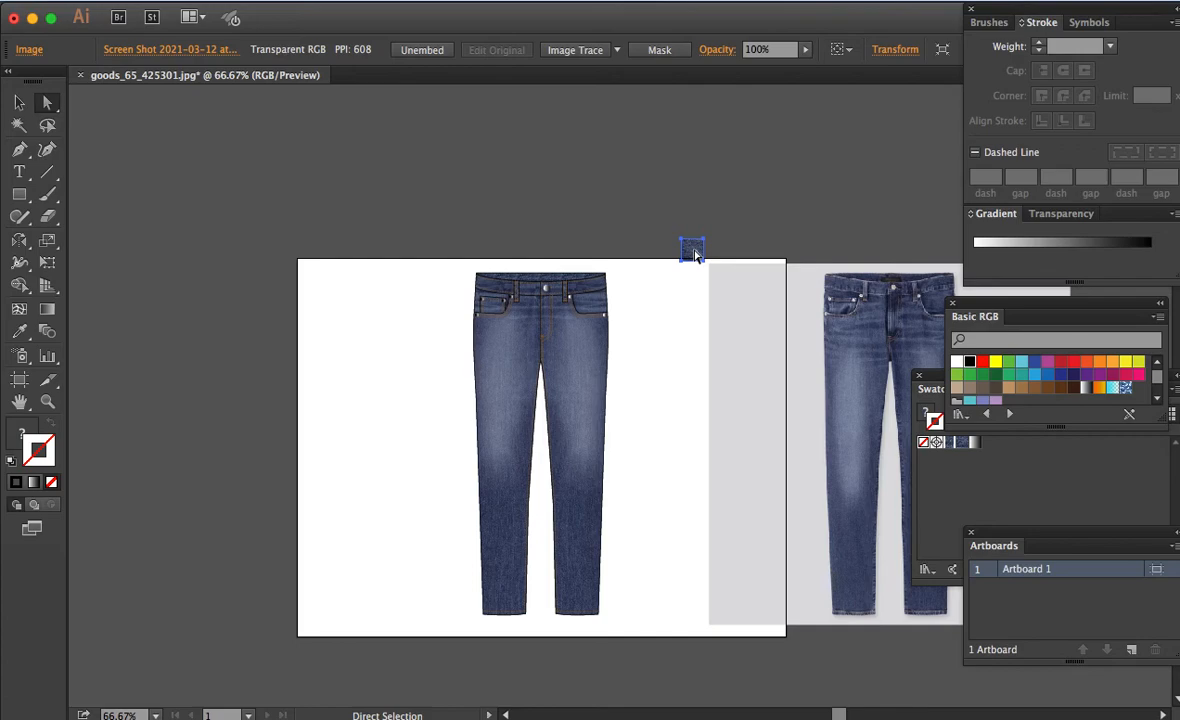
pyautogui.press('Delete')
# Step: Group all parts of the jeans drawing and place a duplicate beside it on the left-hand side of the artboard
pyautogui.press('z')
pyautogui.click(591, 383)
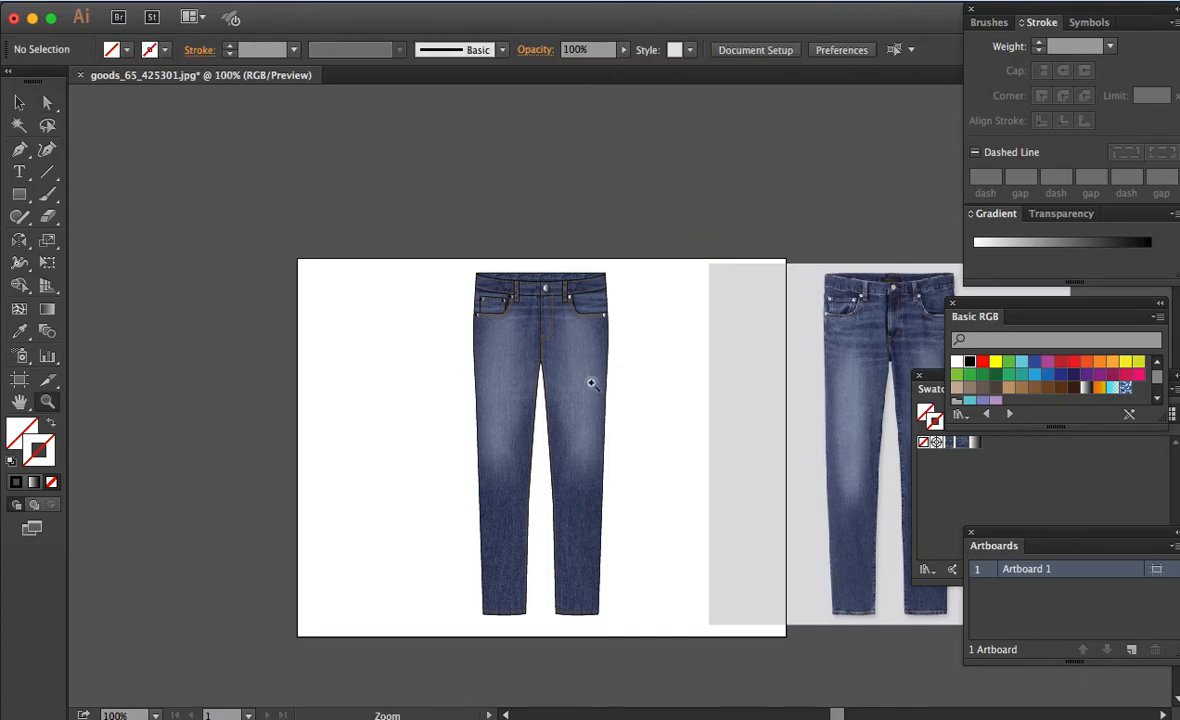
pyautogui.click(591, 383)
pyautogui.scroll(-3, 652, 330)
pyautogui.press('a')
pyautogui.press('v')
pyautogui.moveTo(686, 642); pyautogui.dragTo(420, 126)
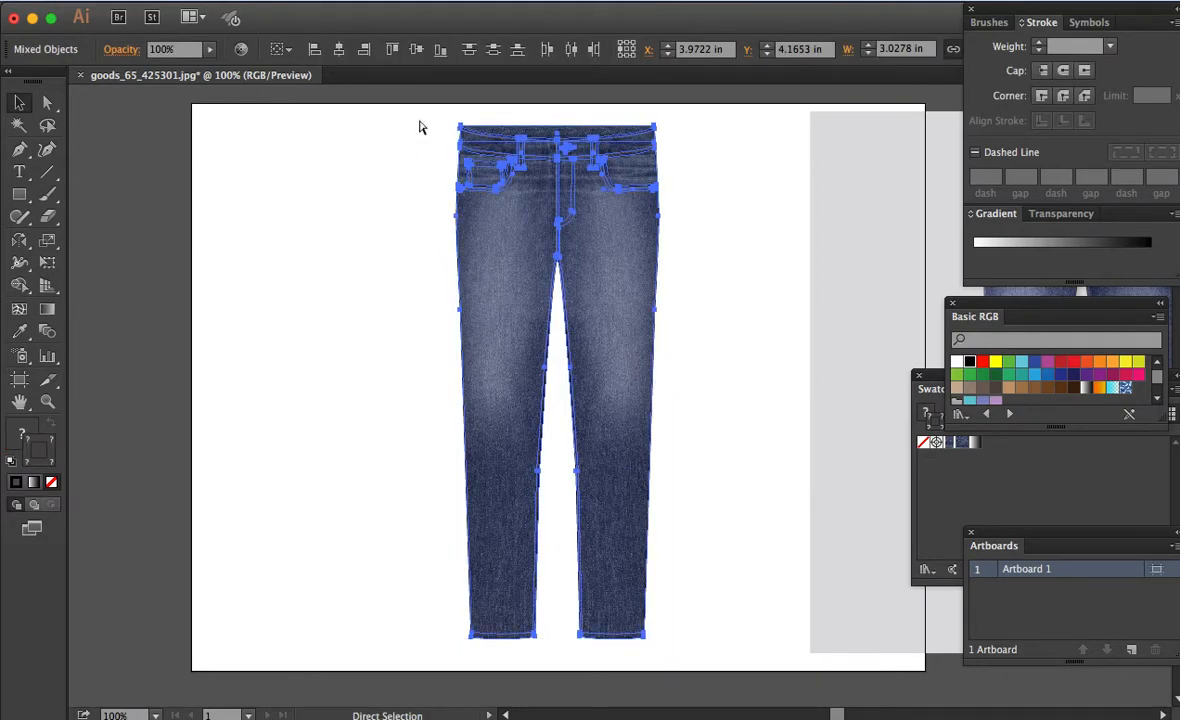
pyautogui.press('super+g')
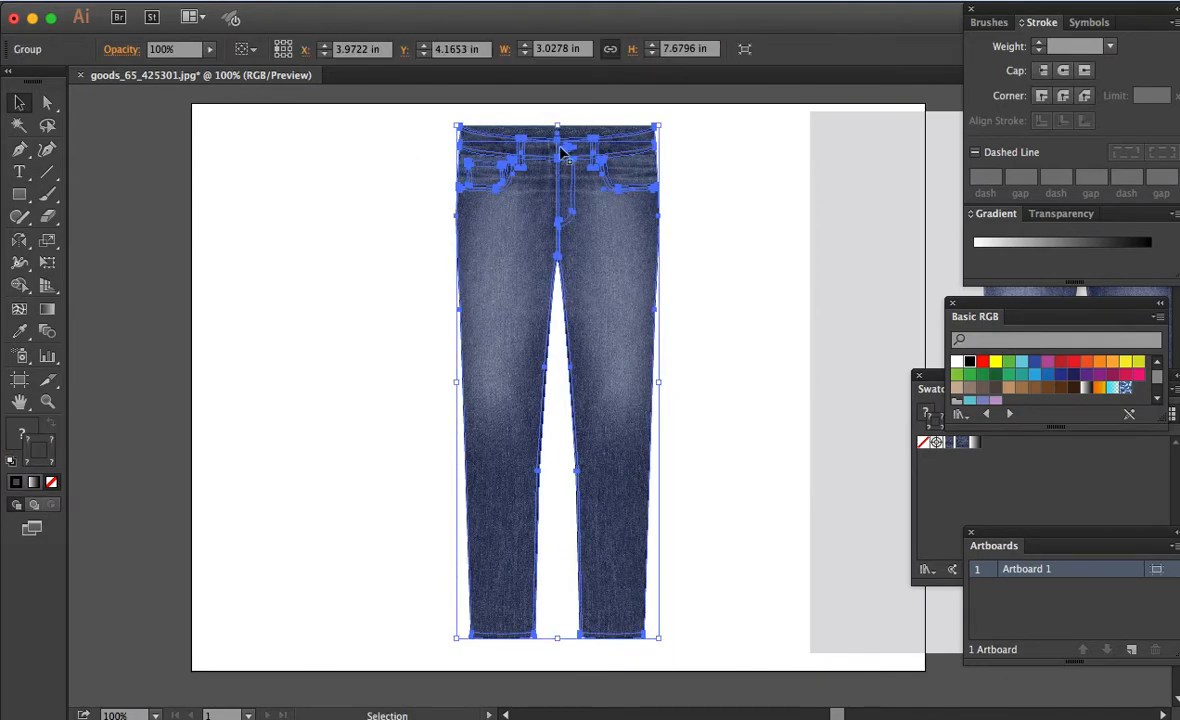
pyautogui.moveTo(561, 155); pyautogui.dragTo(333, 155)
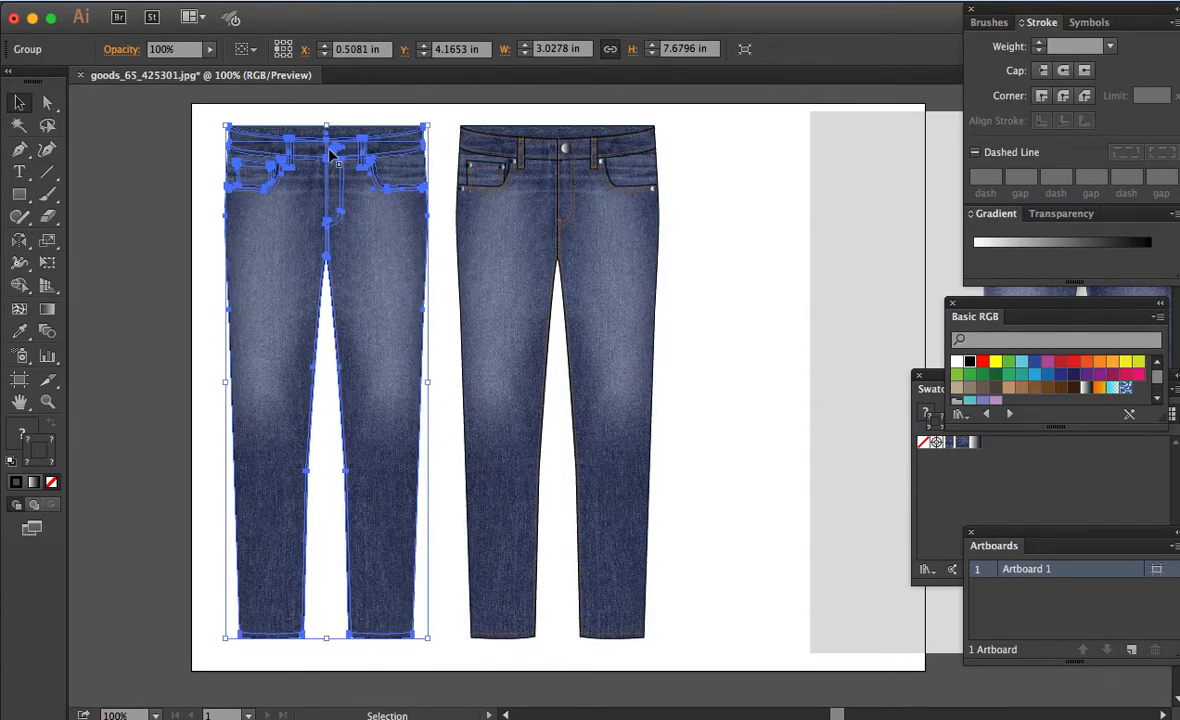
pyautogui.click(756, 203)
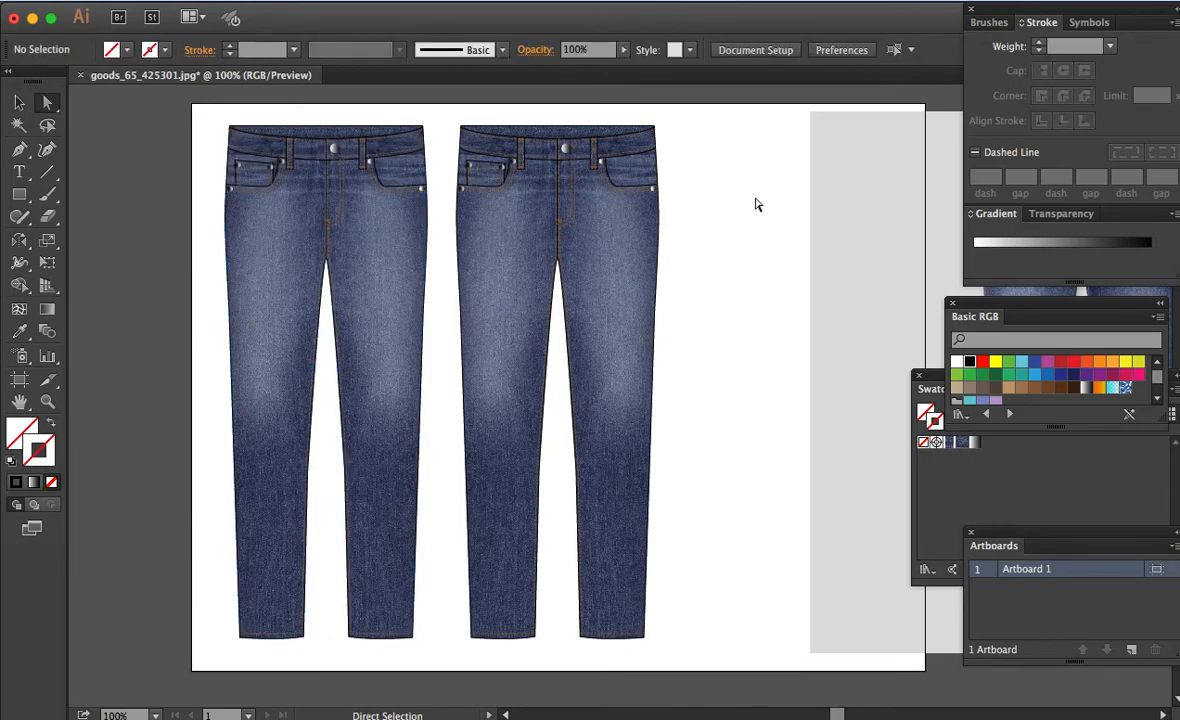
# Step: Select the denim fills of both legs on the right-hand jeans and lock them
pyautogui.press('a')
pyautogui.press('v')
pyautogui.press('a')
pyautogui.press('v')
pyautogui.press('z')
pyautogui.moveTo(404, 104); pyautogui.dragTo(768, 342)
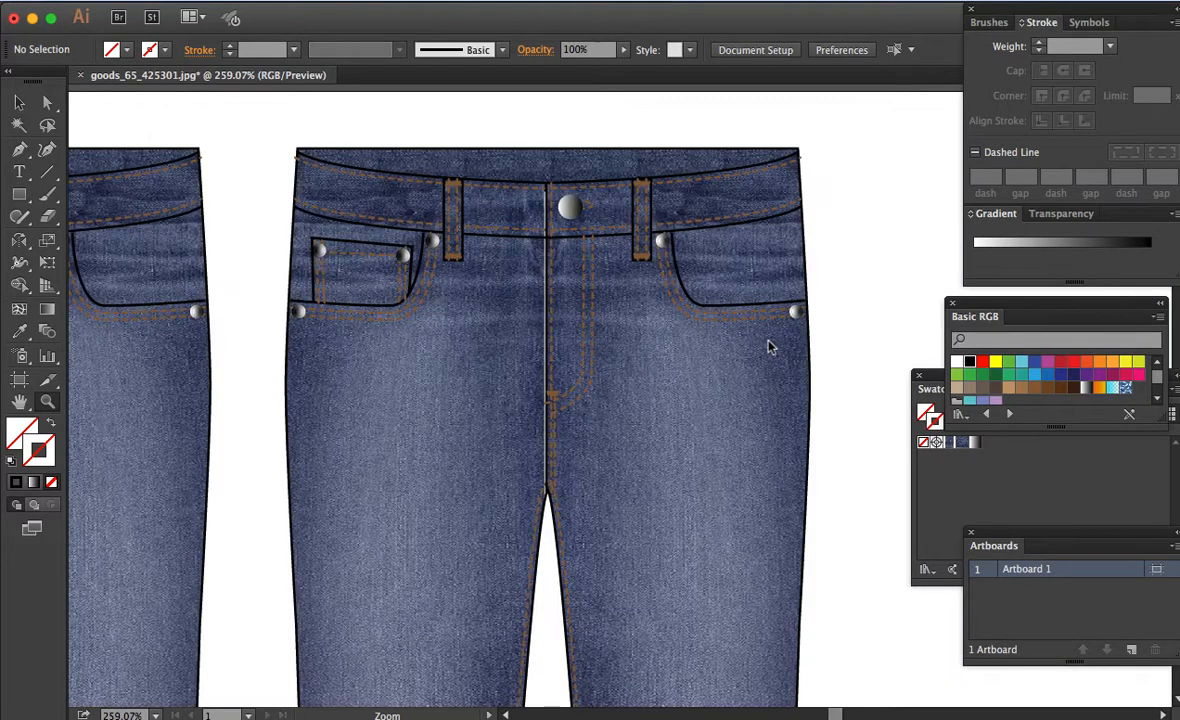
pyautogui.press('a')
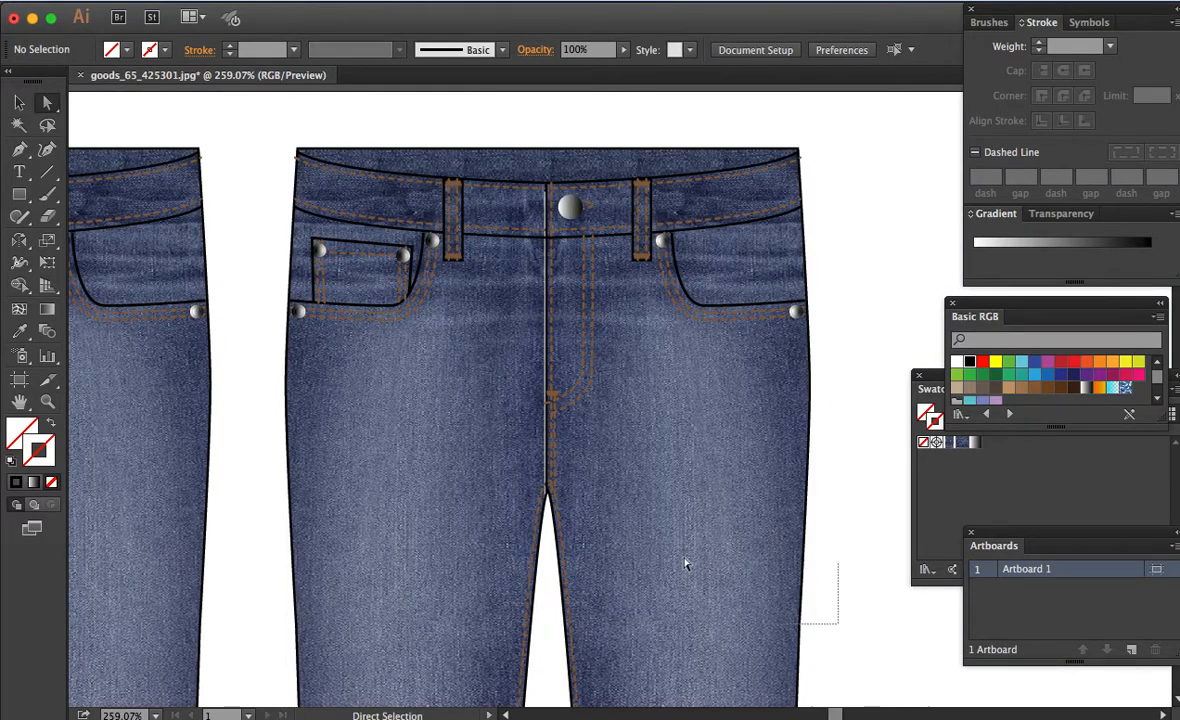
pyautogui.click(702, 520)
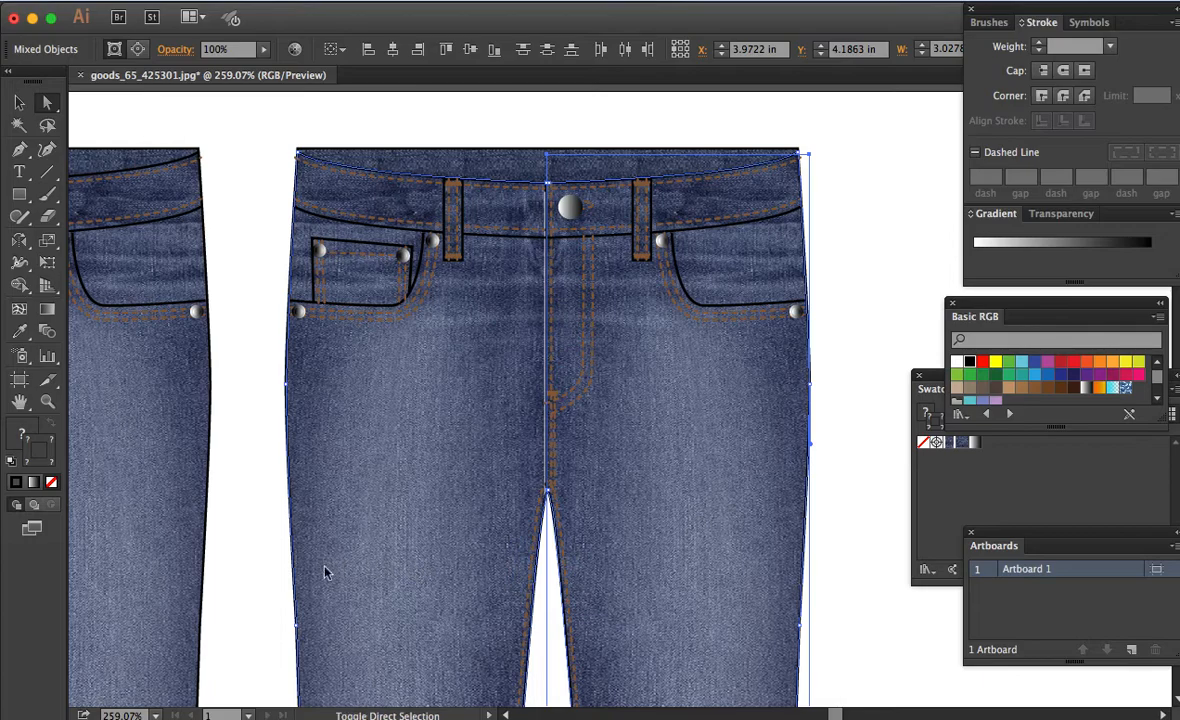
pyautogui.keyDown('shift'); pyautogui.click(366, 557); pyautogui.keyUp('shift')
pyautogui.press('v')
pyautogui.press('super+2')
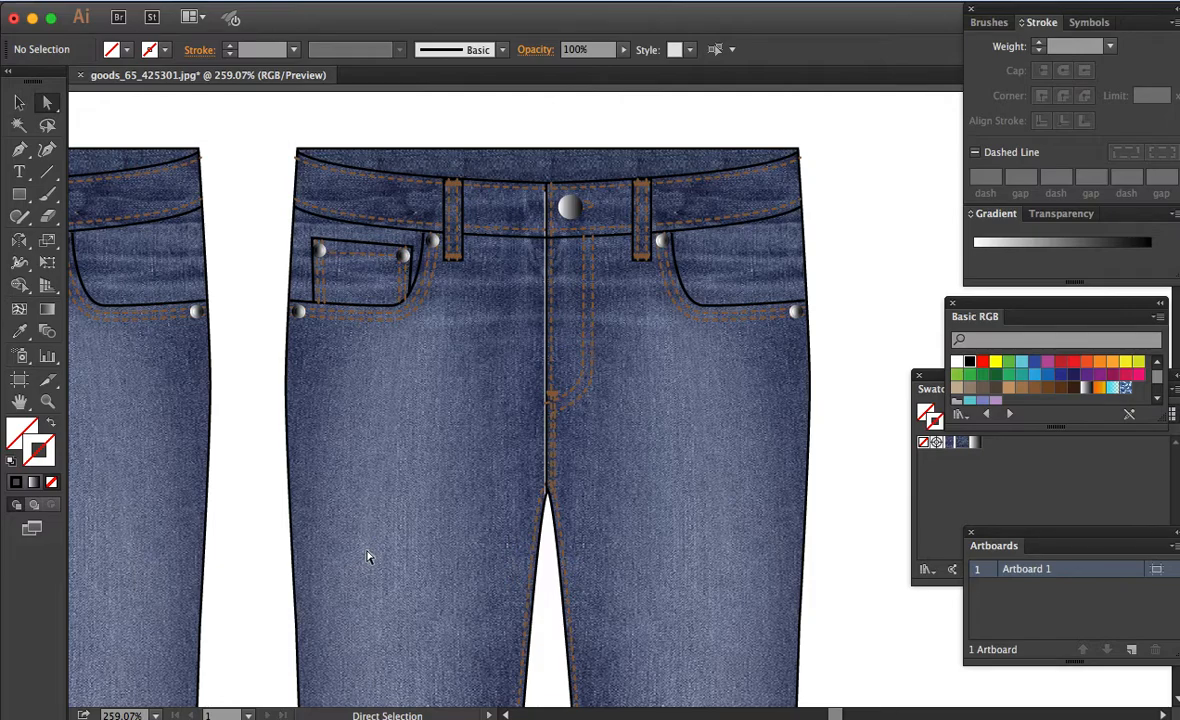
pyautogui.click(624, 426)
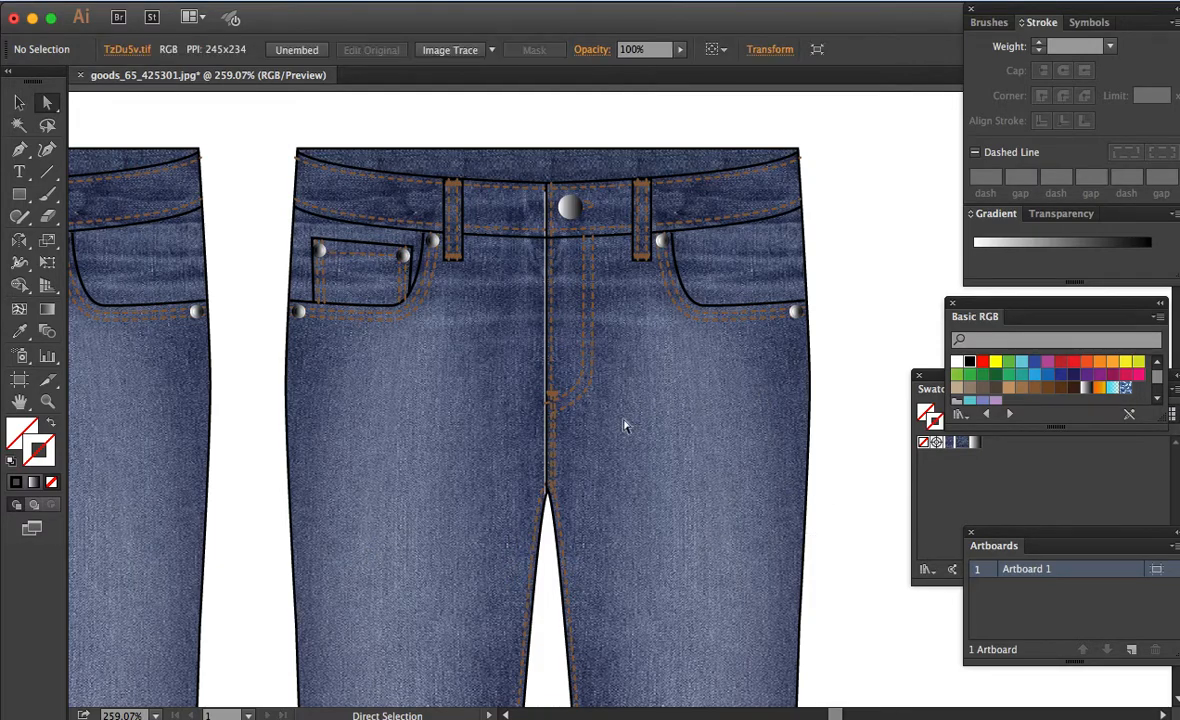
pyautogui.click(588, 392)
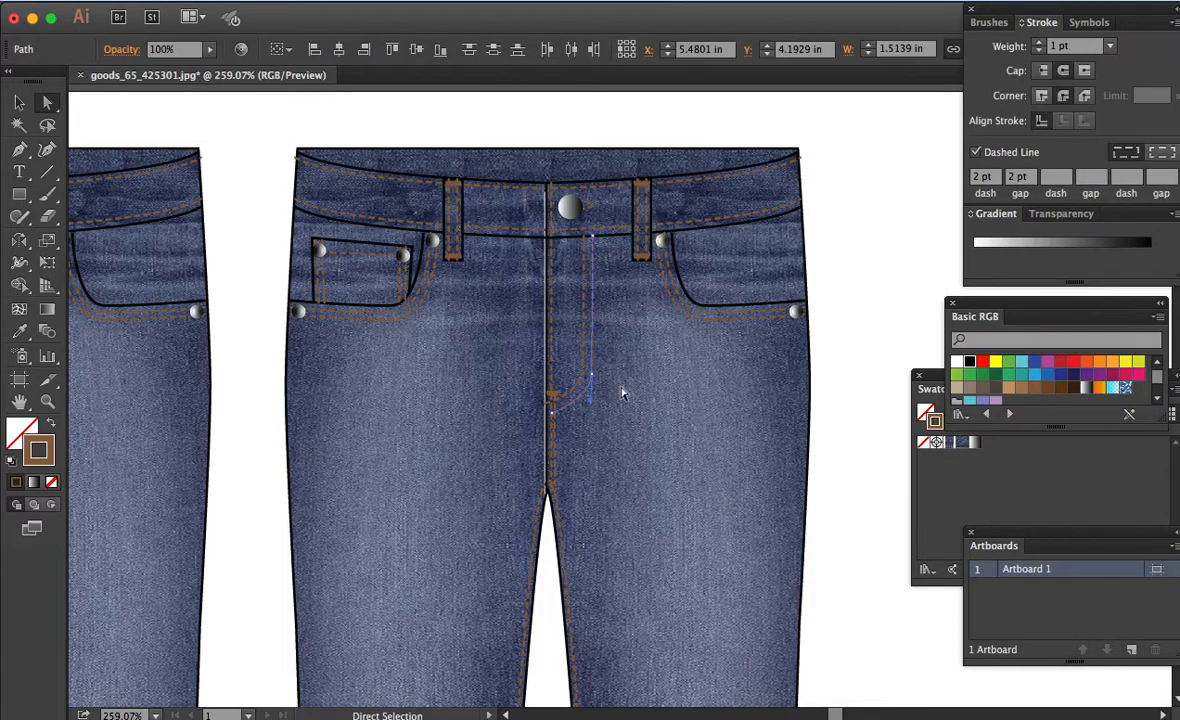
pyautogui.press('p')
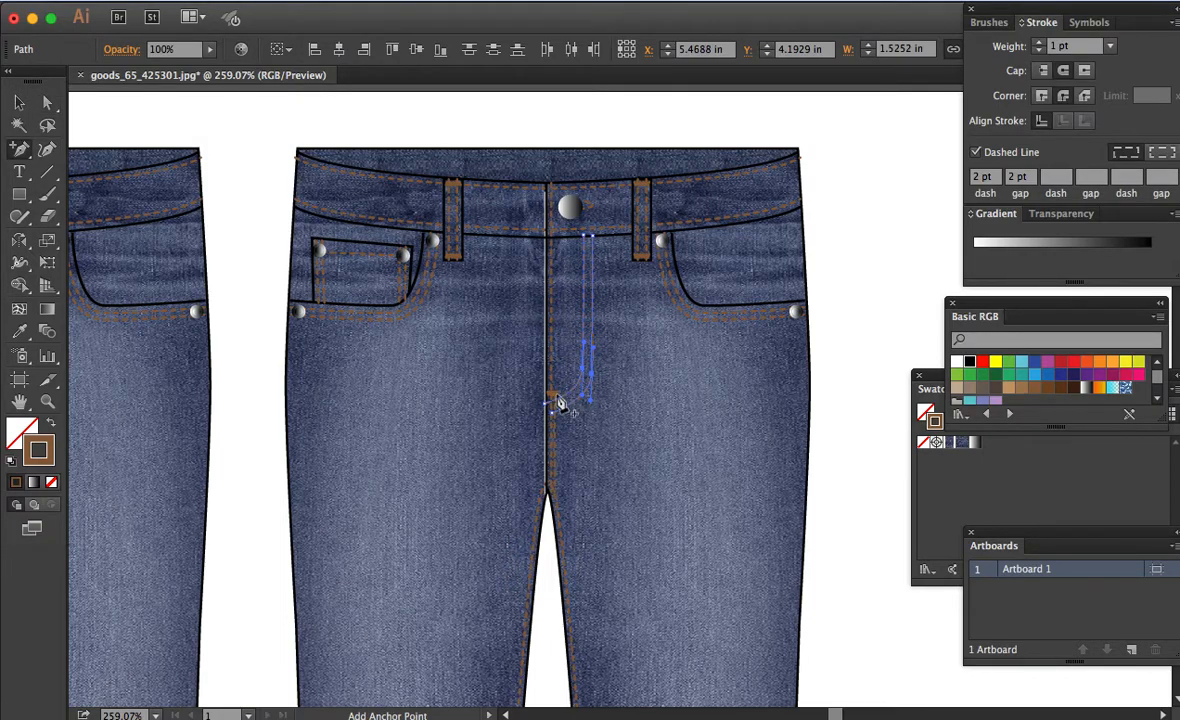
pyautogui.keyDown('super'); pyautogui.click(553, 394); pyautogui.keyUp('super')
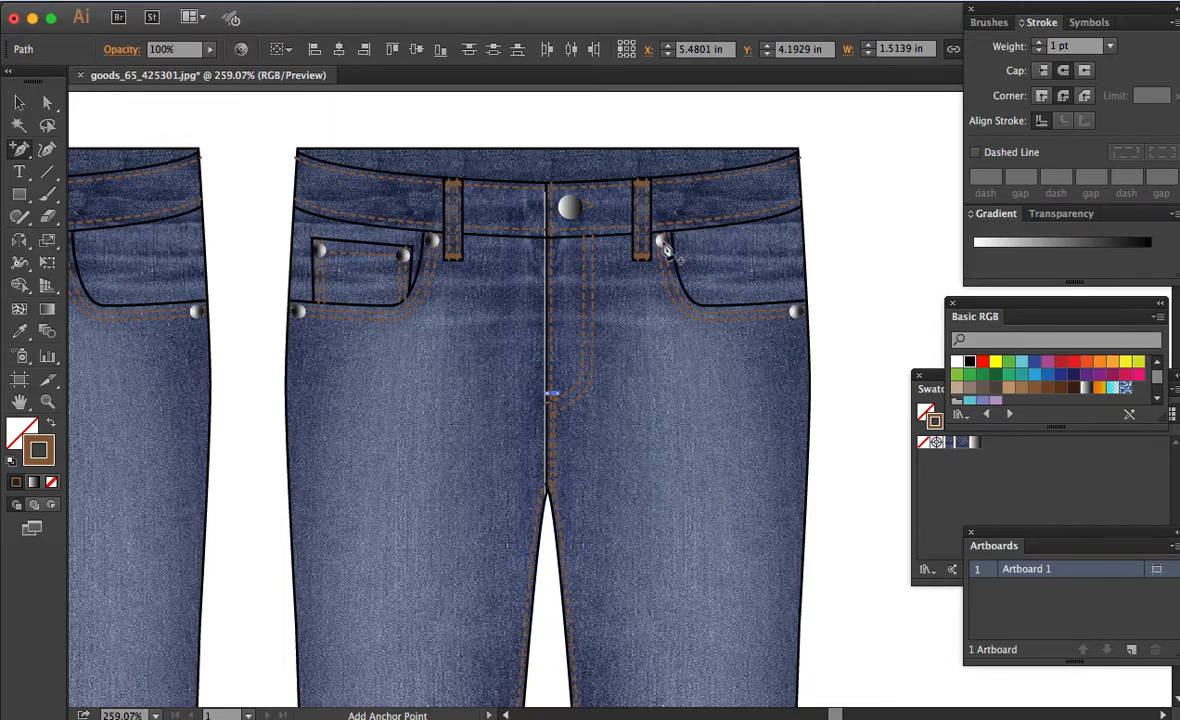
# Step: Delete both front pockets of the right-hand jeans, including the coin pocket, stitching and rivets
pyautogui.press('a')
pyautogui.moveTo(800, 331); pyautogui.dragTo(658, 243)
pyautogui.press('Delete')
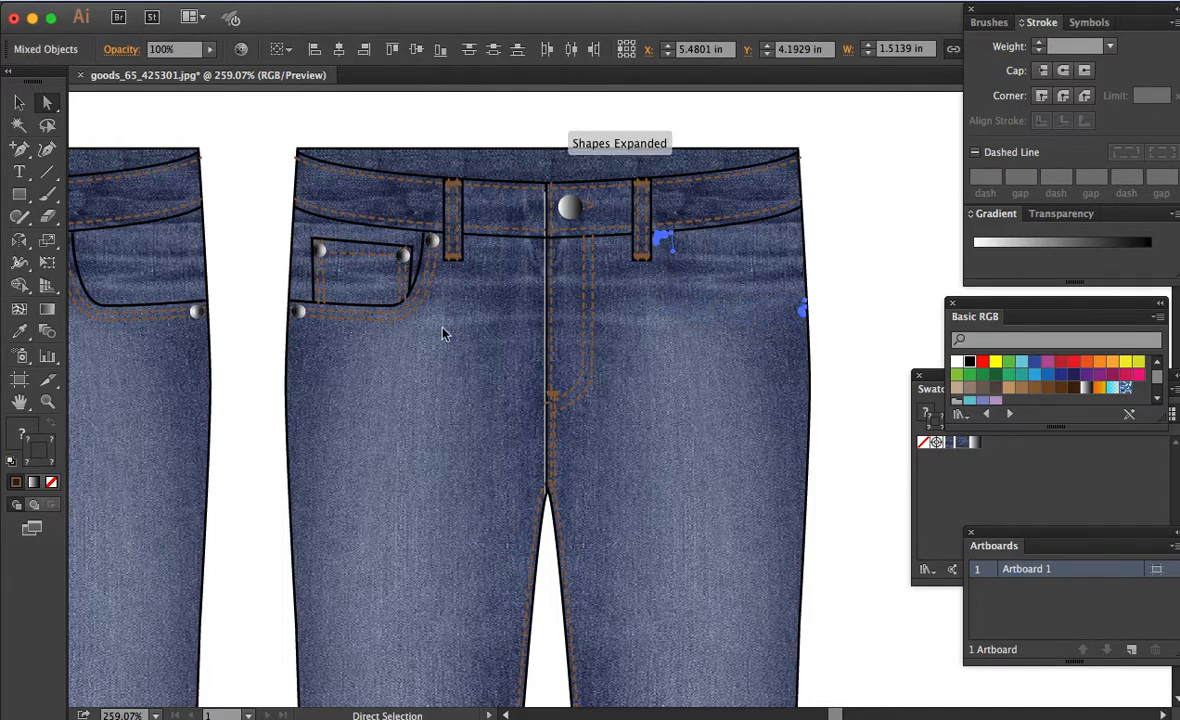
pyautogui.moveTo(419, 350); pyautogui.dragTo(302, 252)
pyautogui.press('Delete')
pyautogui.press('Delete')
pyautogui.click(433, 245)
pyautogui.press('Delete')
pyautogui.press('Delete')
pyautogui.click(435, 243)
pyautogui.press('Delete')
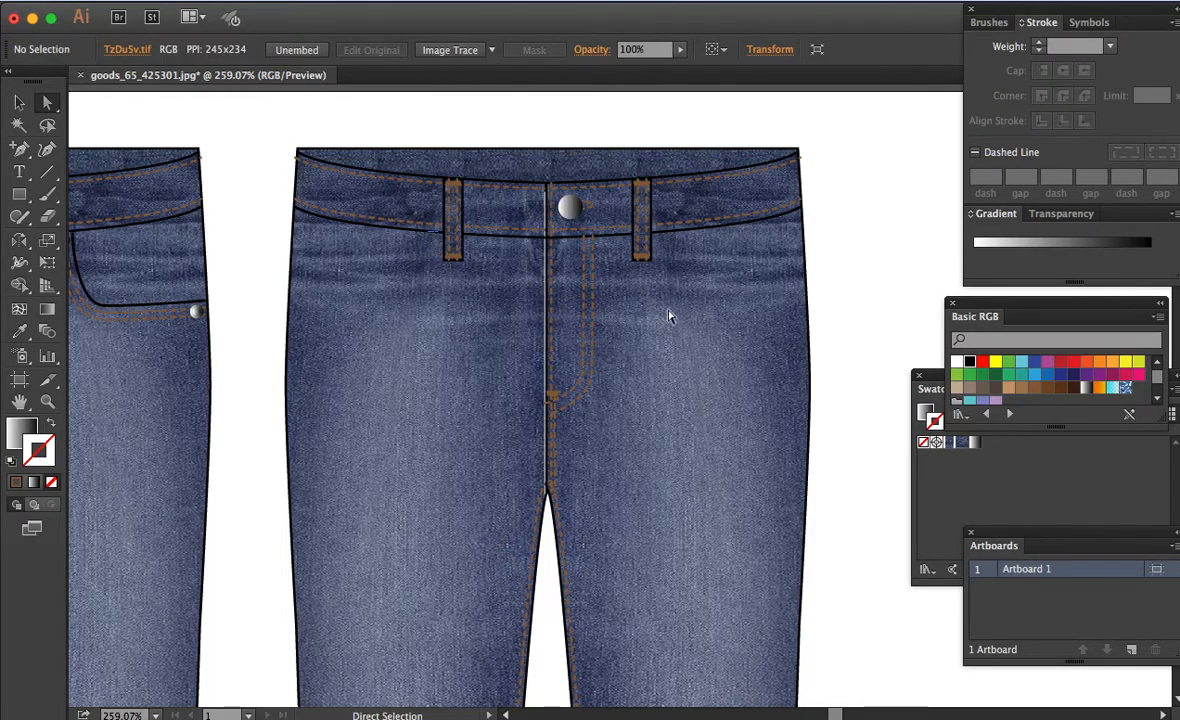
# Step: Isolate the right-hand jeans group and delete the waistband button and its buttonhole
pyautogui.press('v')
pyautogui.click(571, 208)
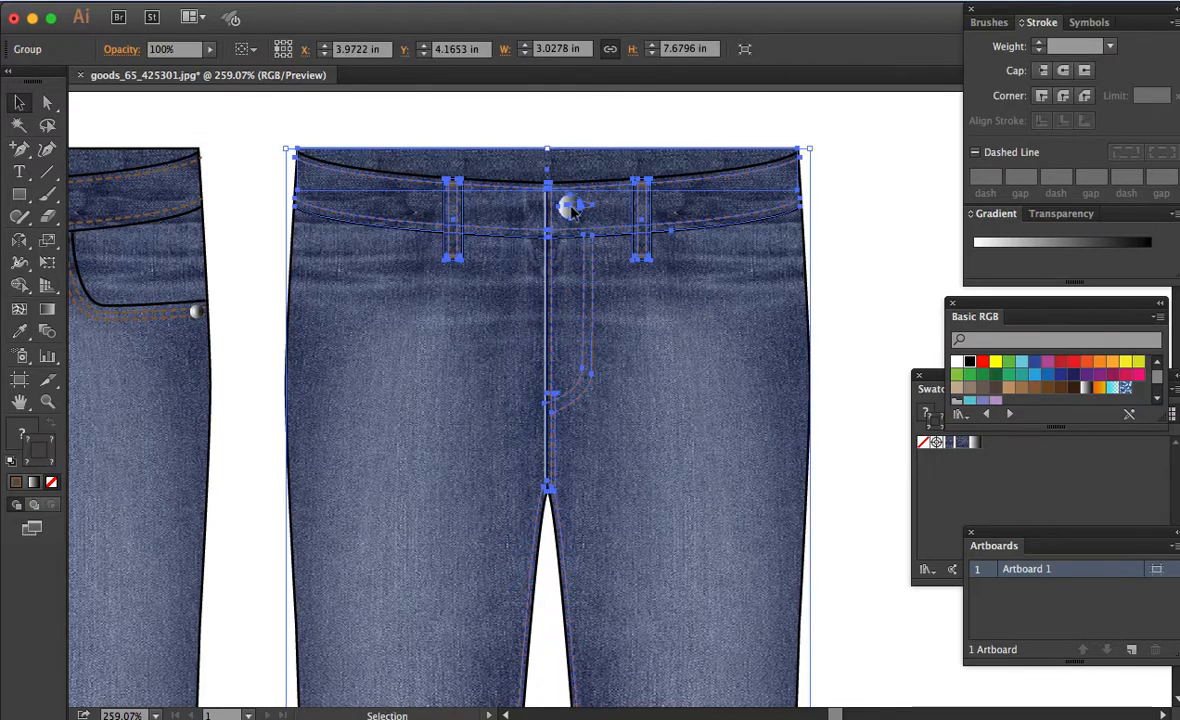
pyautogui.doubleClick(571, 208)
pyautogui.click(571, 208)
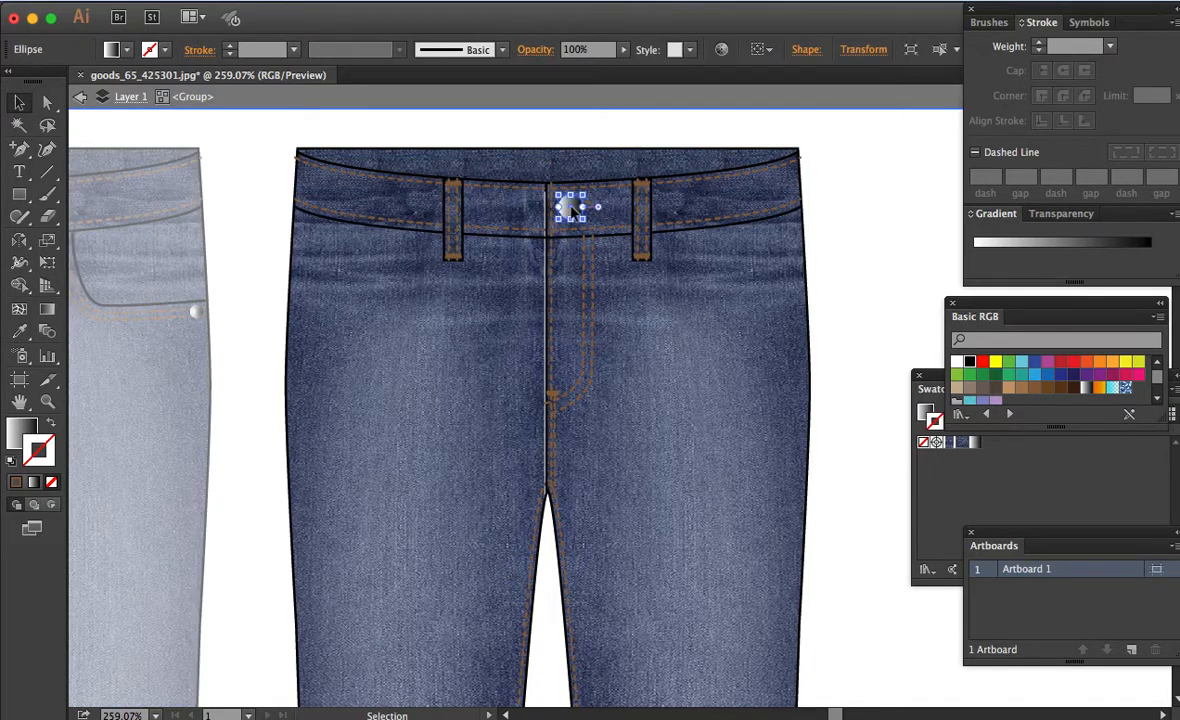
pyautogui.press('Delete')
pyautogui.click(586, 207)
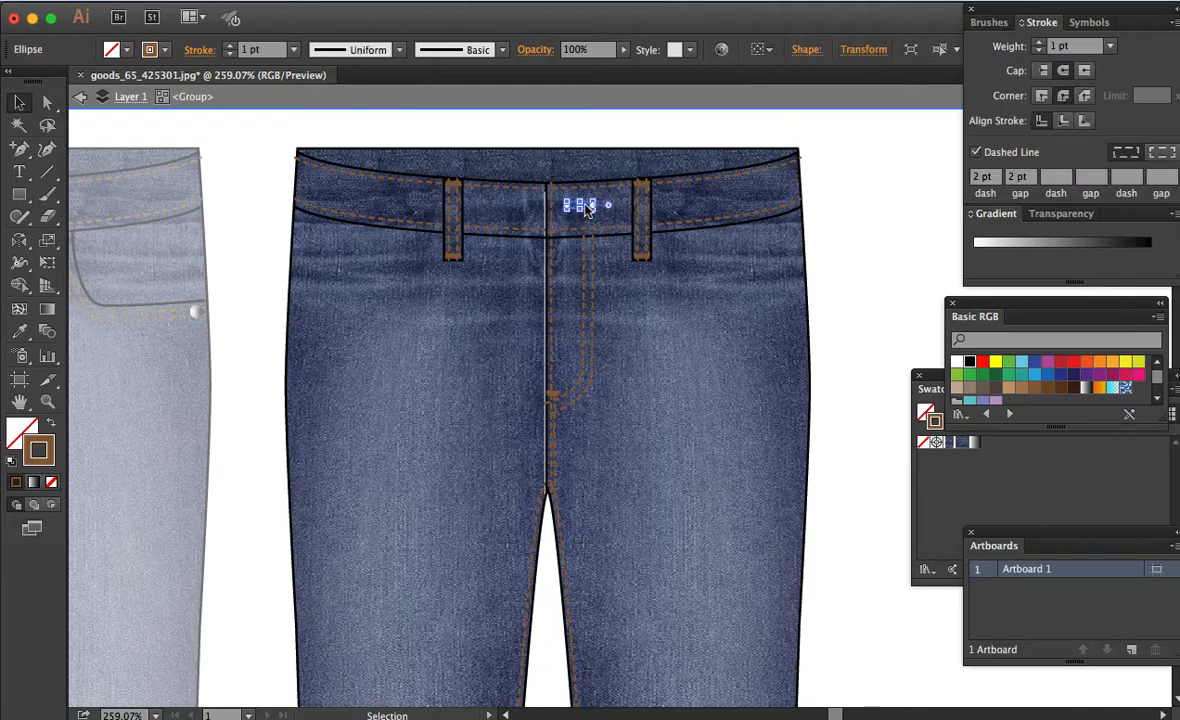
pyautogui.press('Delete')
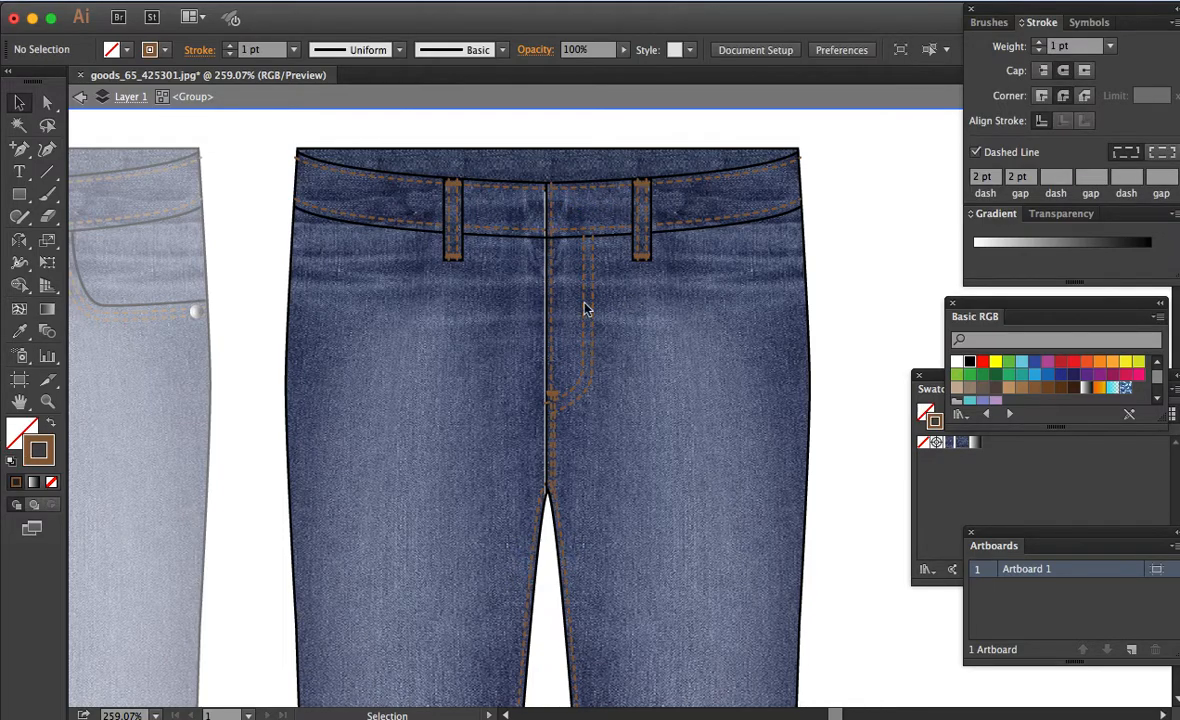
# Step: Delete the fly's curved double topstitching and the bar tack beside the centre front seam
pyautogui.press('a')
pyautogui.click(584, 311)
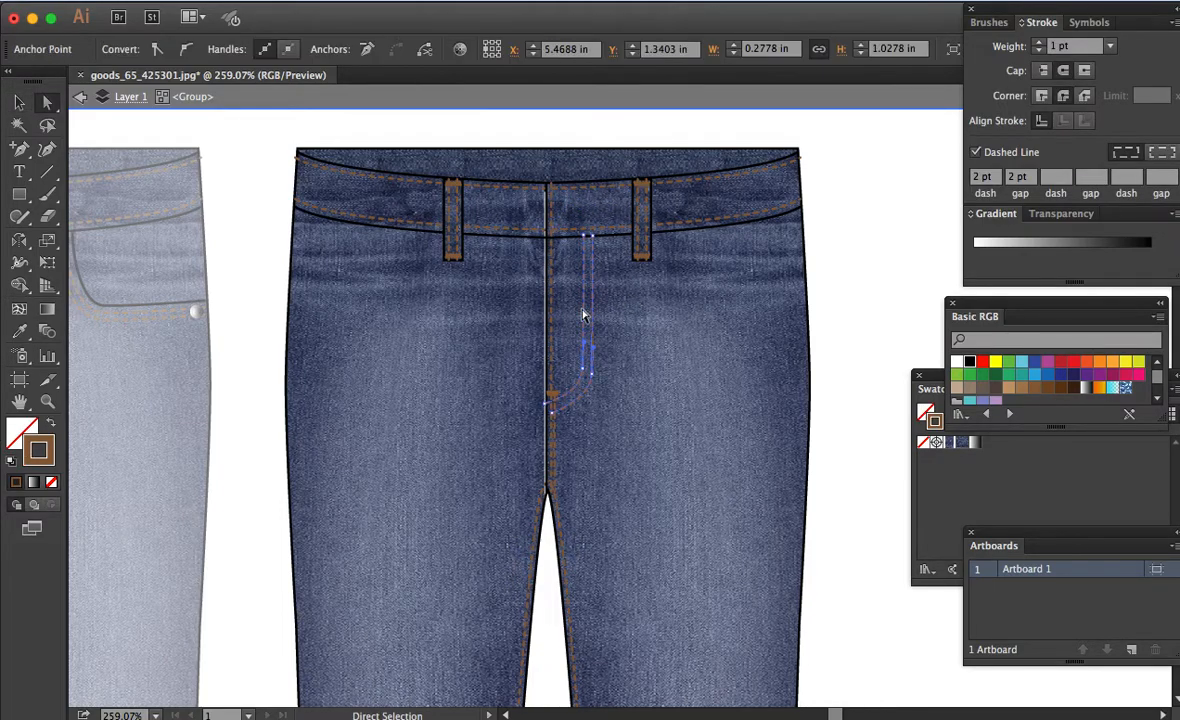
pyautogui.press('Delete')
pyautogui.click(553, 395)
pyautogui.press('Delete')
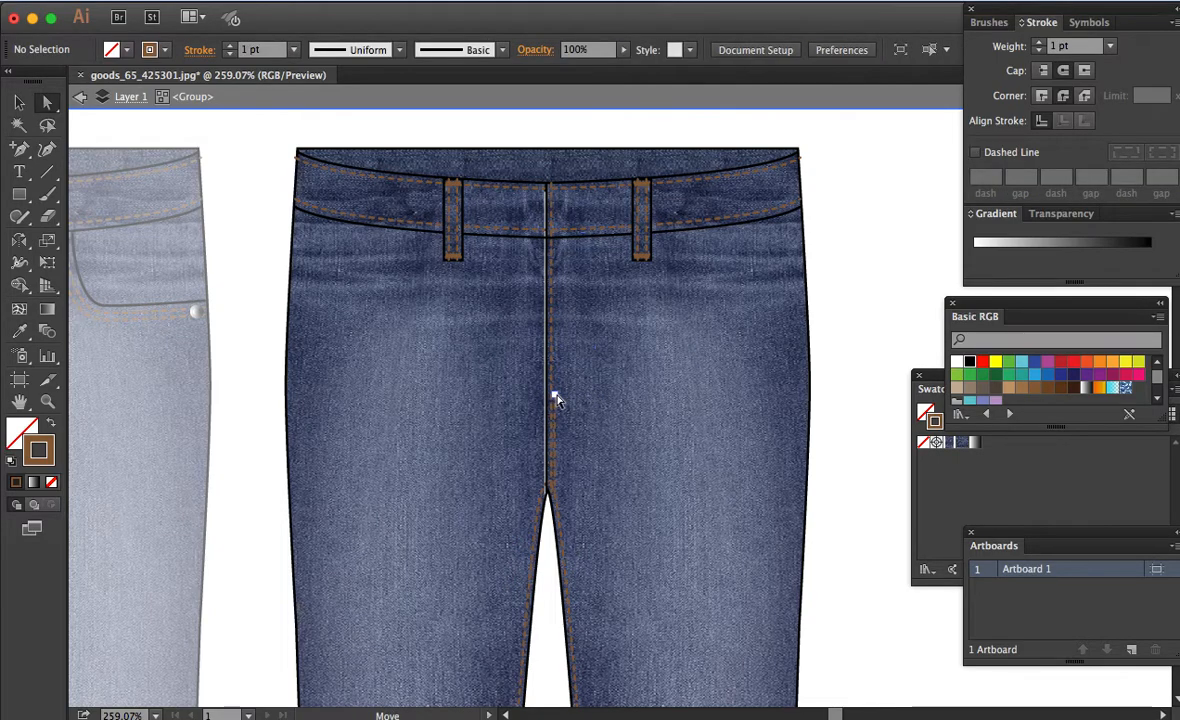
pyautogui.click(553, 395)
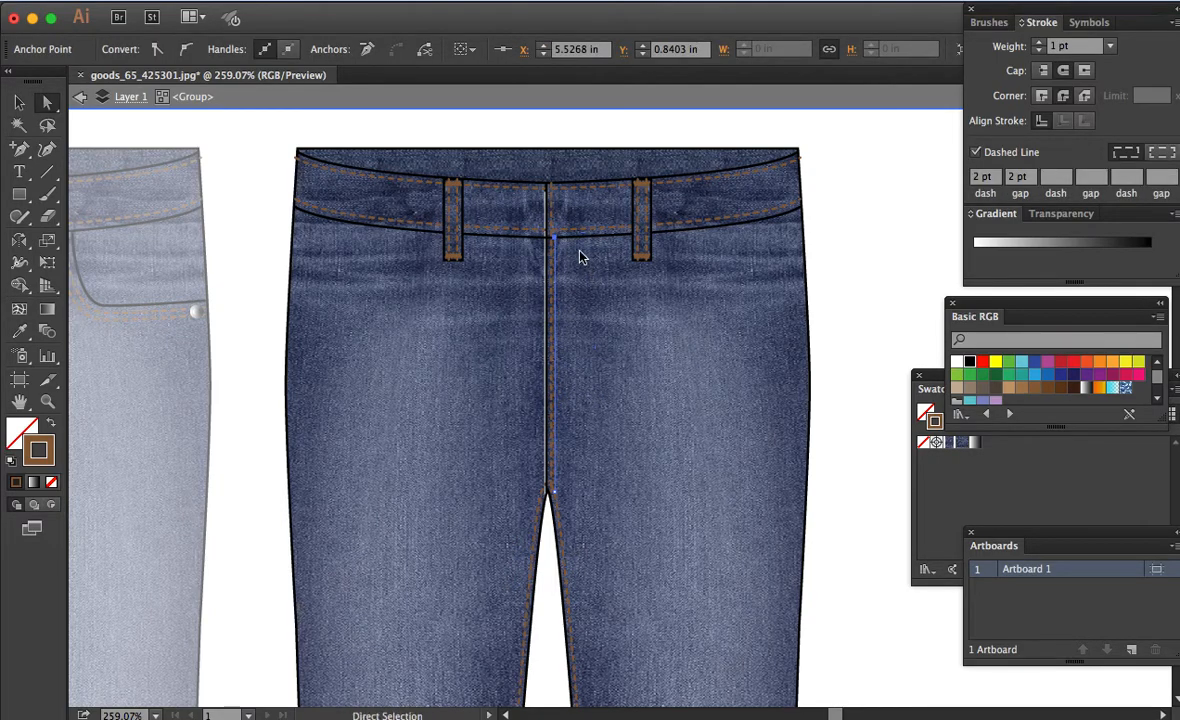
# Step: Delete the centre front line across the right-hand jeans' waistband and the inner back waistband panel above it
pyautogui.click(551, 212)
pyautogui.click(549, 213)
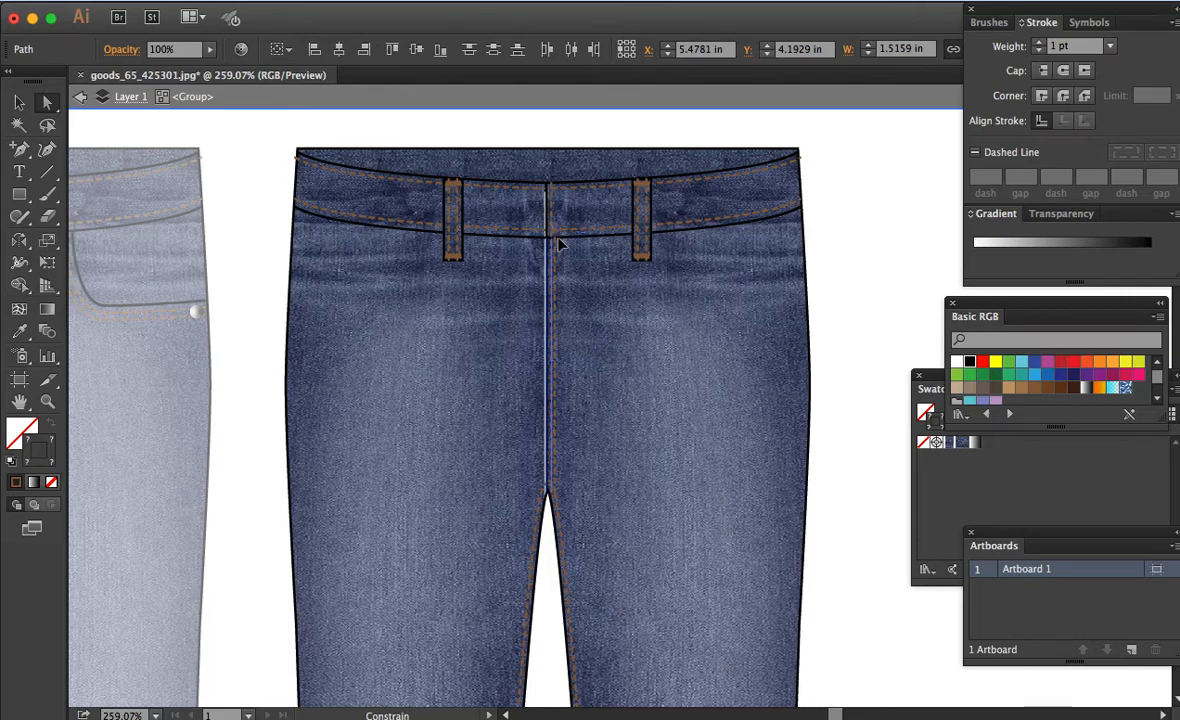
pyautogui.click(604, 298)
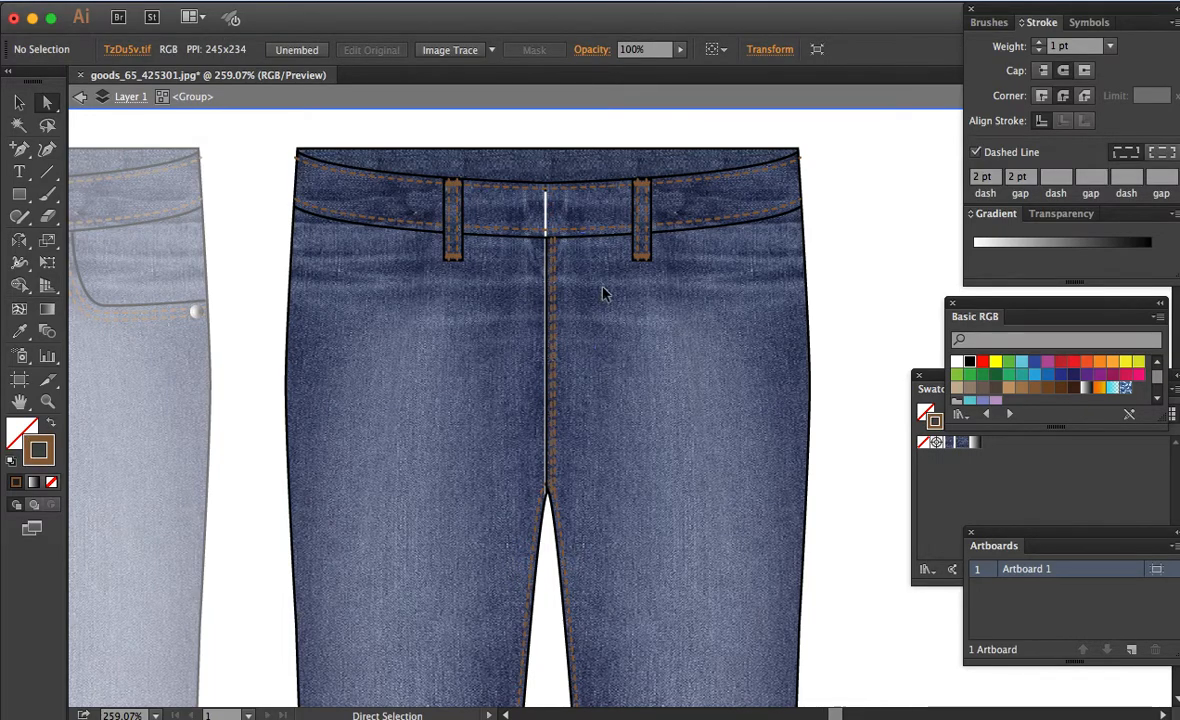
pyautogui.click(592, 189)
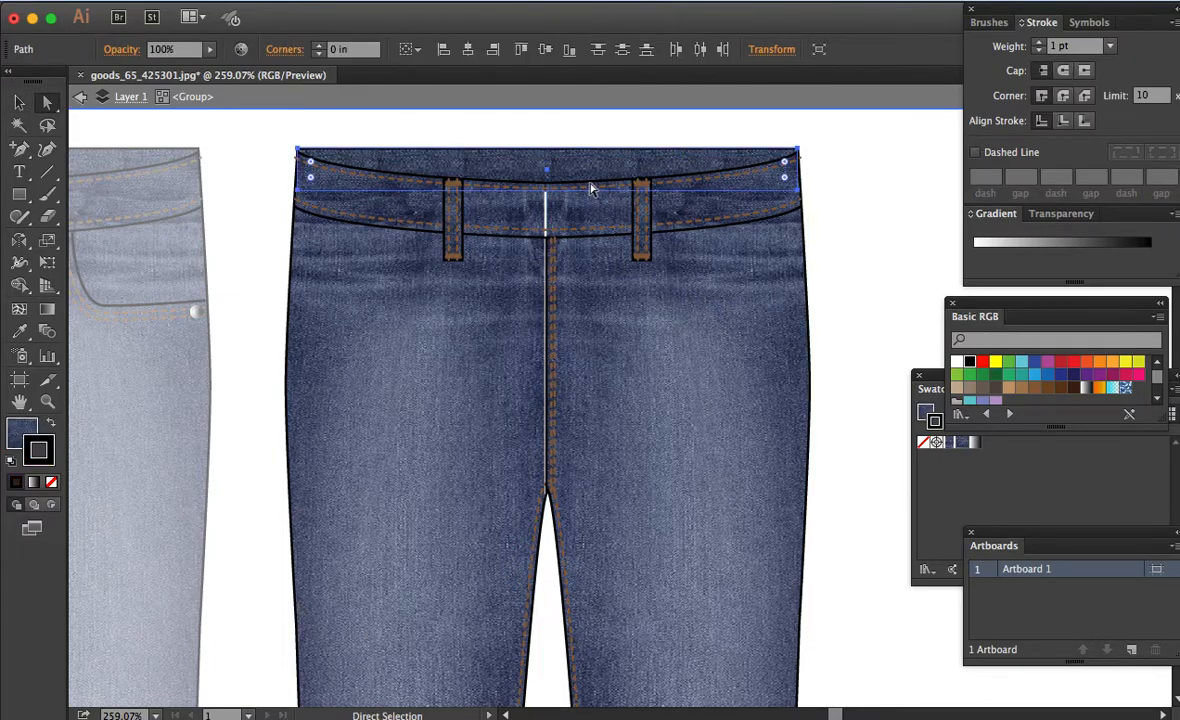
pyautogui.moveTo(549, 132); pyautogui.dragTo(592, 161)
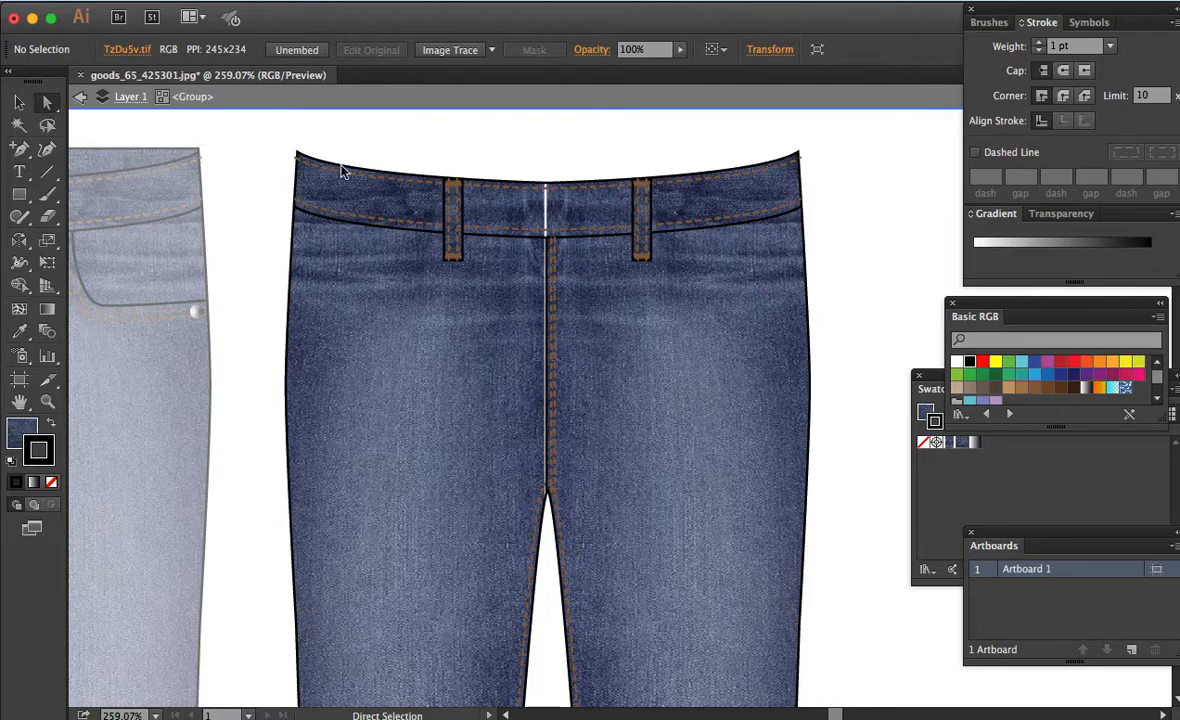
# Step: Examine the centre of the waistband, its upper topstitching and the white gap between the denim fills up close
pyautogui.moveTo(527, 171); pyautogui.dragTo(565, 204)
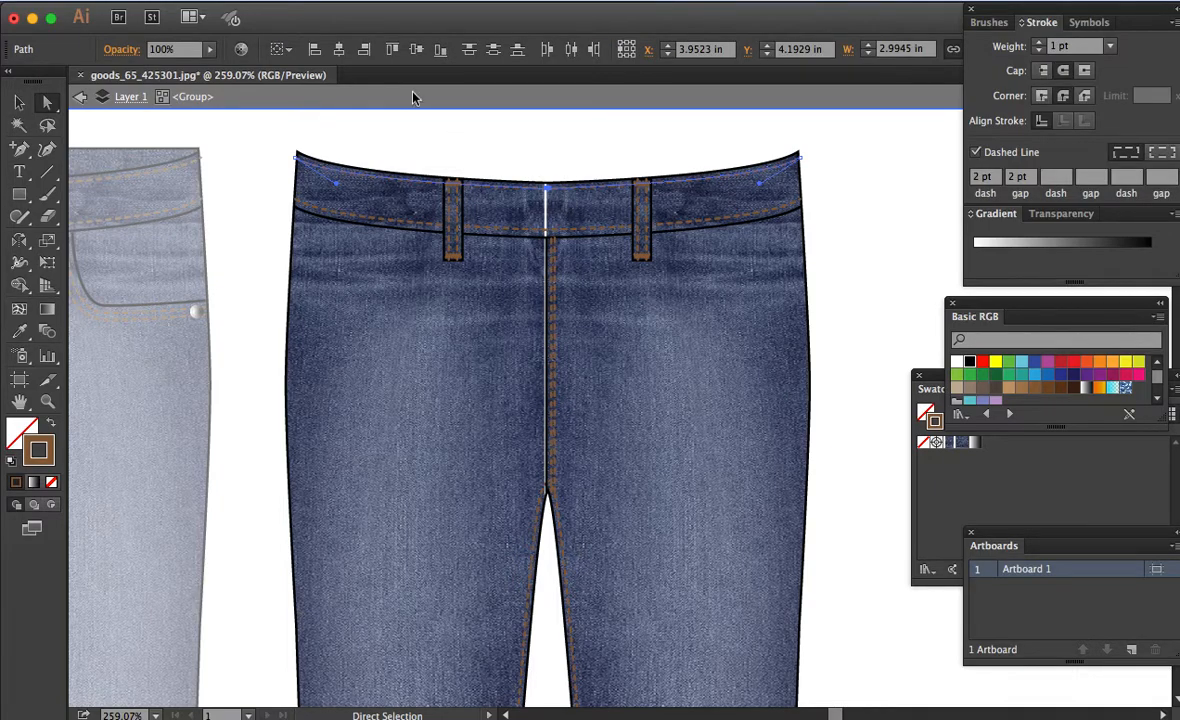
pyautogui.click(553, 190)
pyautogui.click(549, 190)
pyautogui.press('z')
pyautogui.moveTo(377, 134); pyautogui.dragTo(768, 345)
pyautogui.press('a')
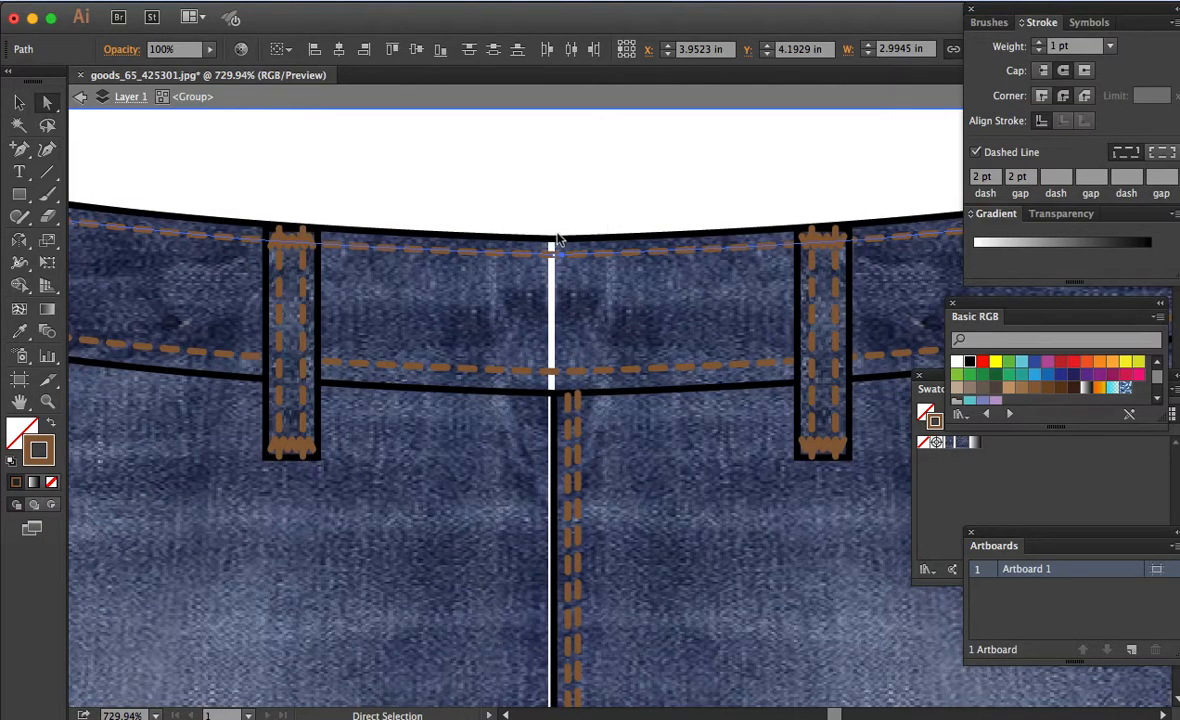
pyautogui.click(553, 245)
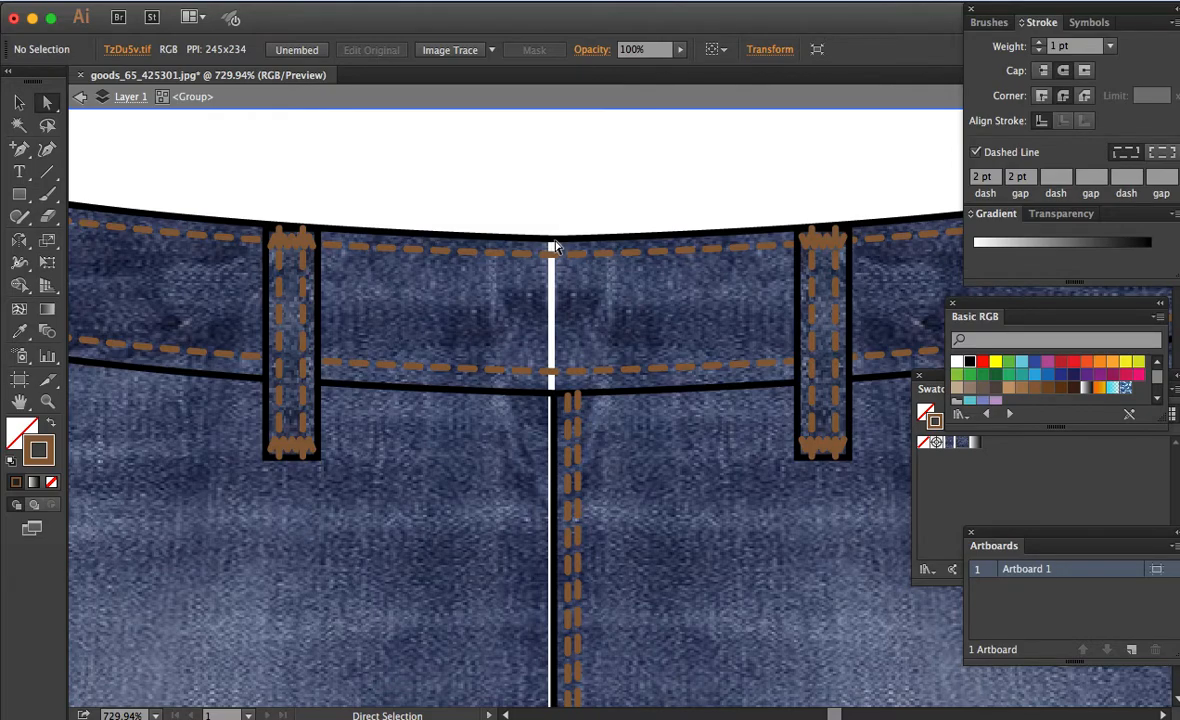
pyautogui.press('super+minus')
pyautogui.press('super+minus')
pyautogui.press('super+minus')
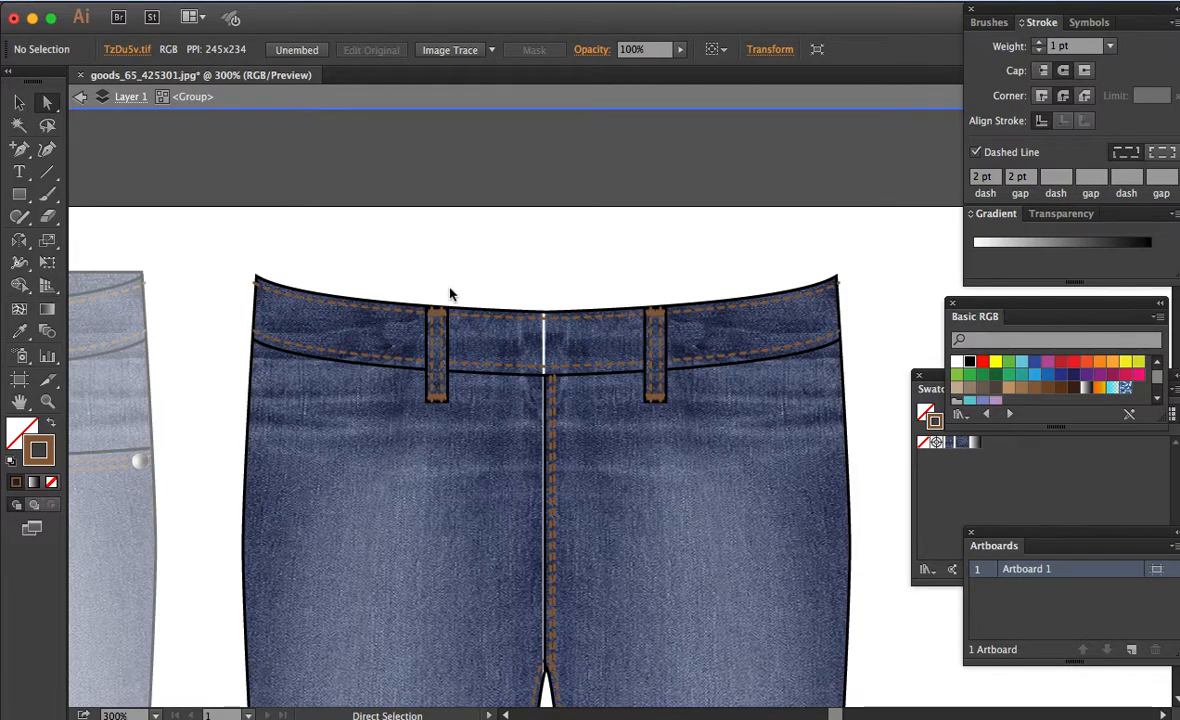
# Step: Remove the centre anchor points from the curved top edge of the right-hand jeans' outline
pyautogui.keyDown('super'); pyautogui.click(262, 285); pyautogui.keyUp('super')
pyautogui.press('super+z')
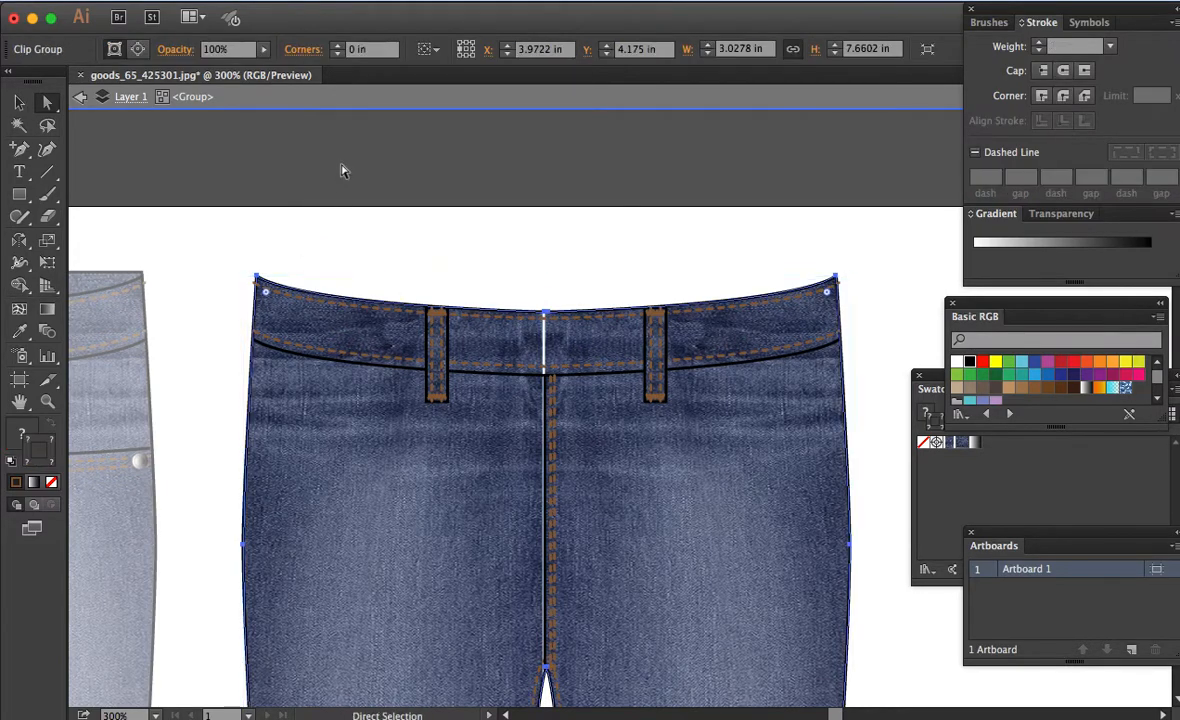
pyautogui.click(341, 163)
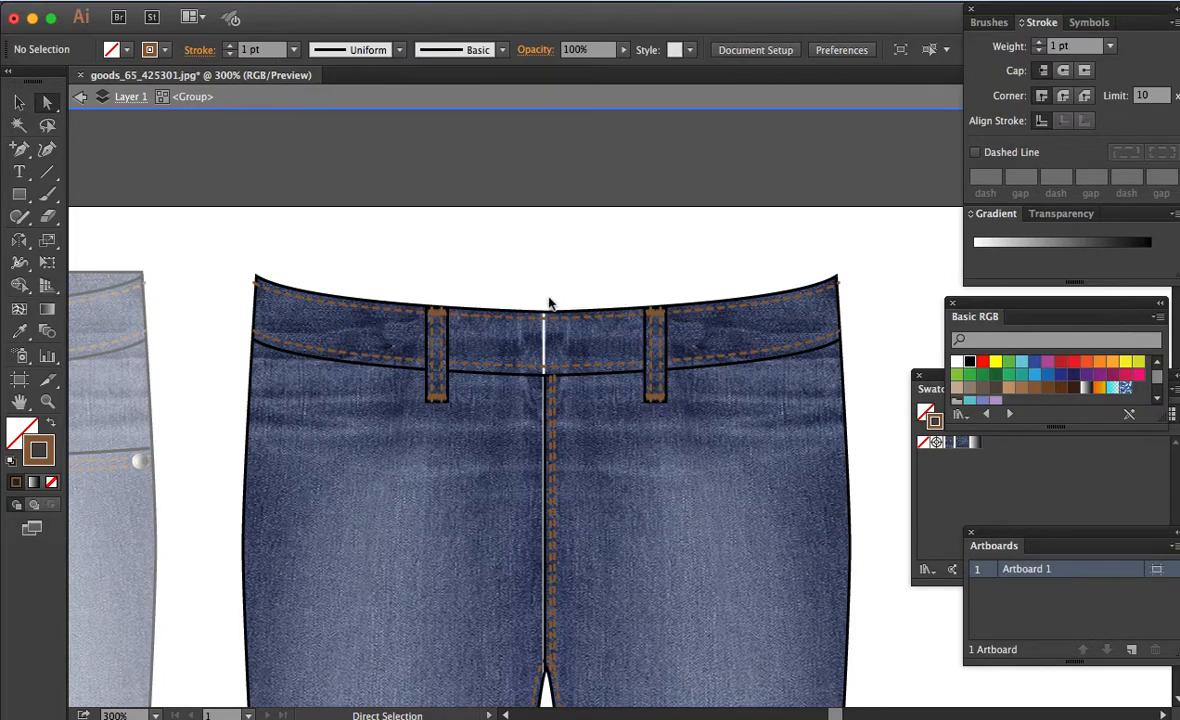
pyautogui.click(303, 298)
pyautogui.click(292, 302)
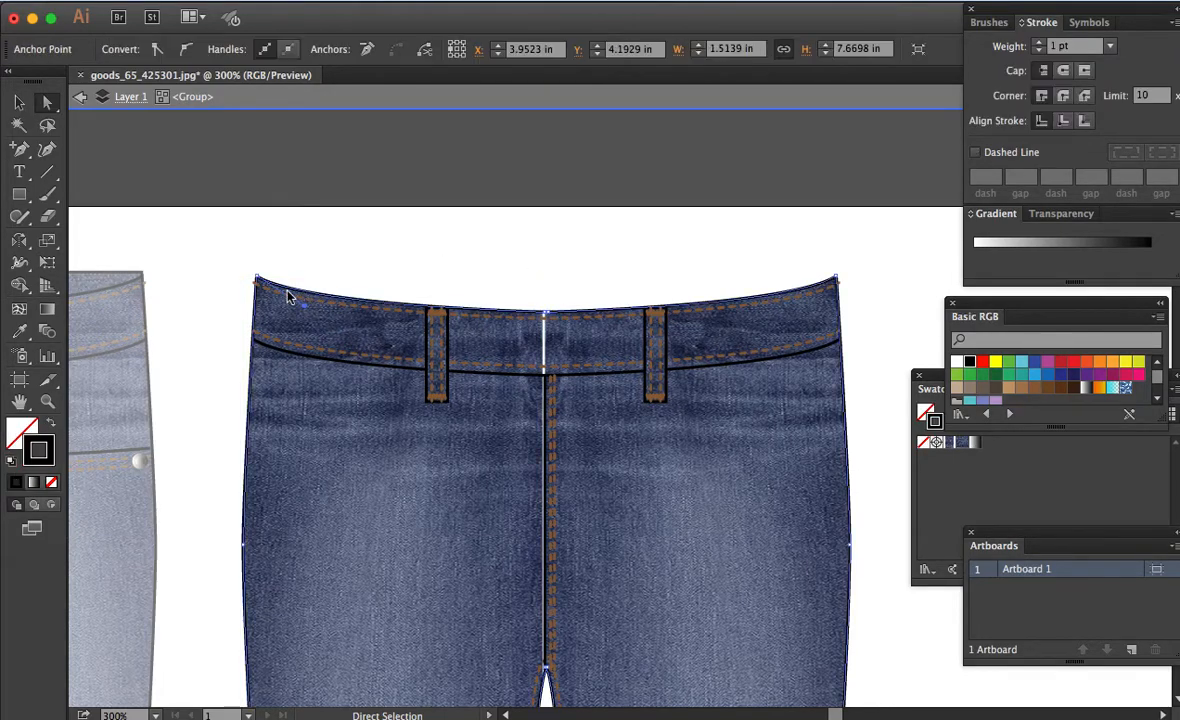
pyautogui.click(545, 314)
pyautogui.keyDown('shift'); pyautogui.click(547, 313); pyautogui.keyUp('shift')
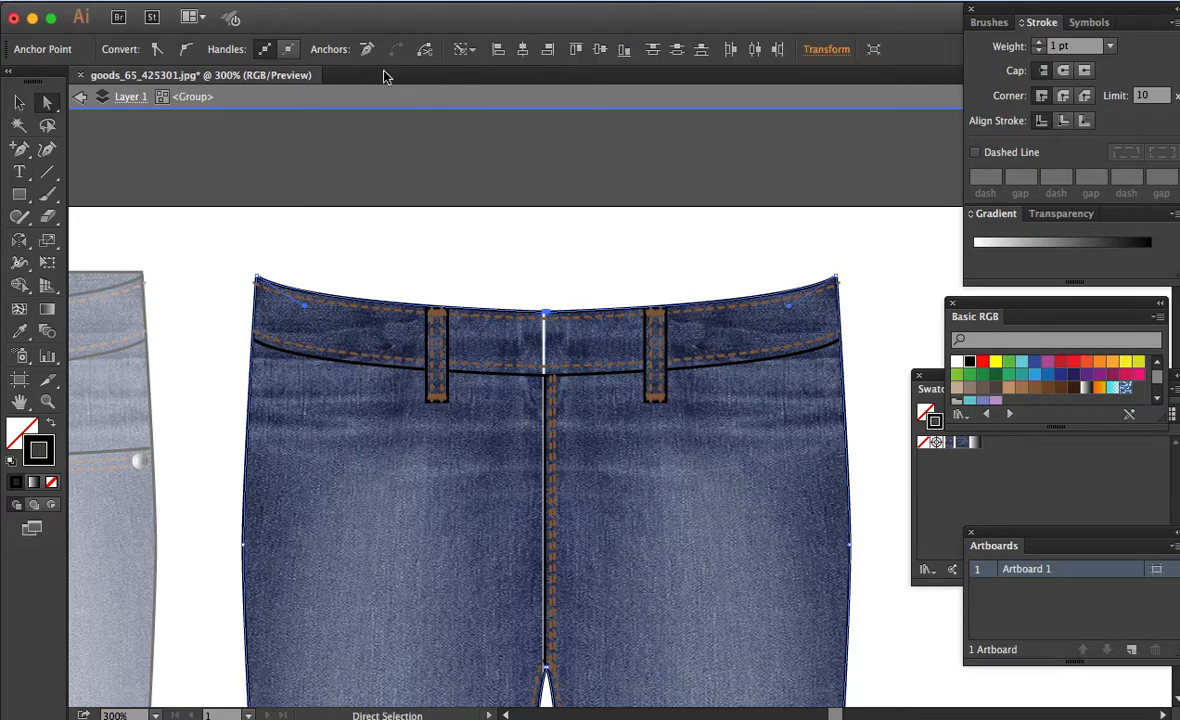
pyautogui.click(366, 51)
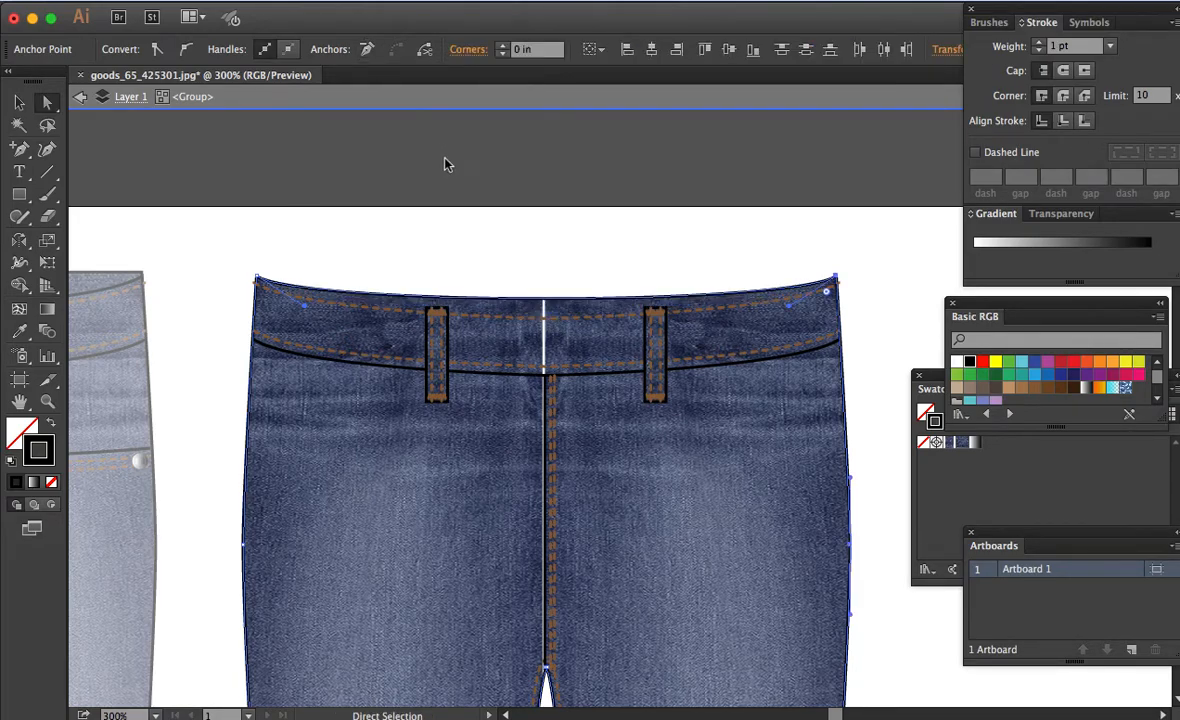
# Step: Convert both waist corner anchors to corner points so the jeans' top edge runs straight
pyautogui.click(257, 279)
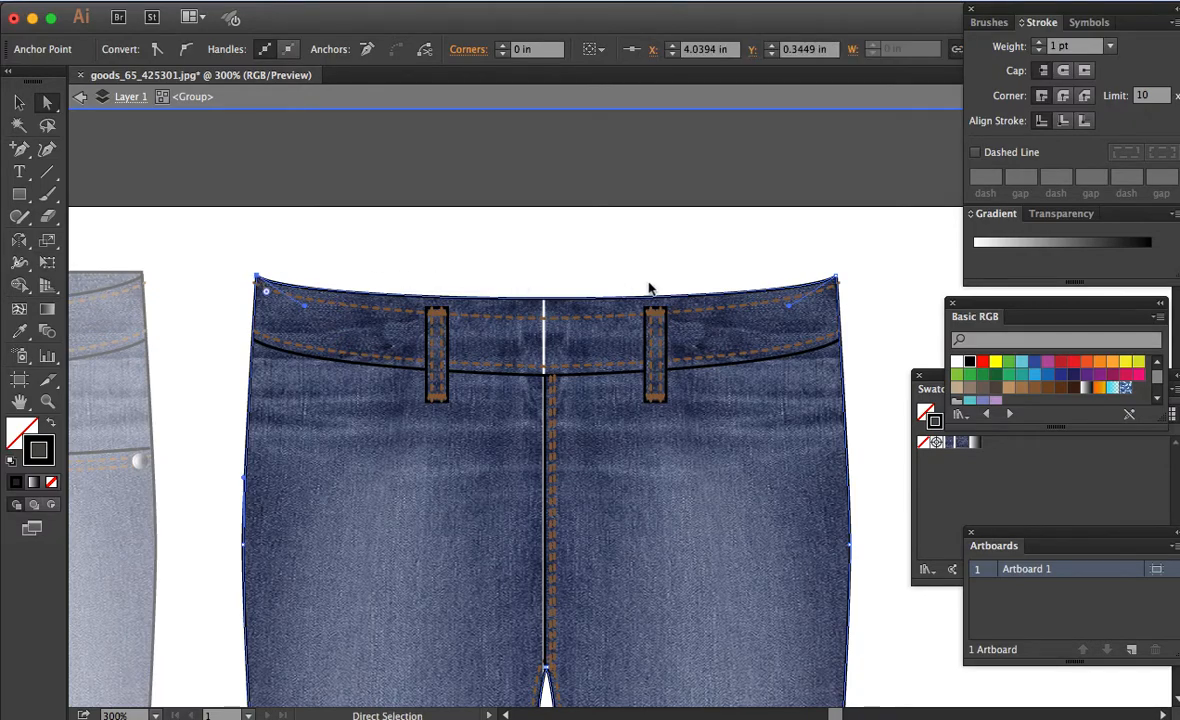
pyautogui.click(158, 56)
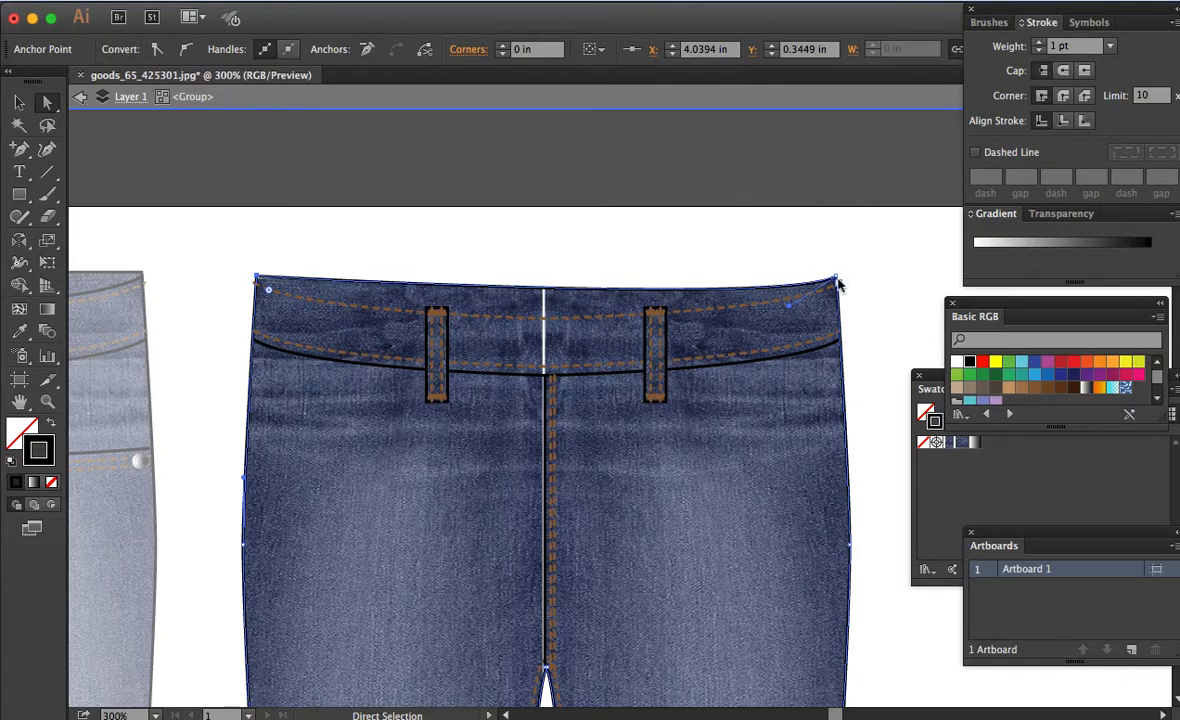
pyautogui.click(836, 277)
pyautogui.click(158, 52)
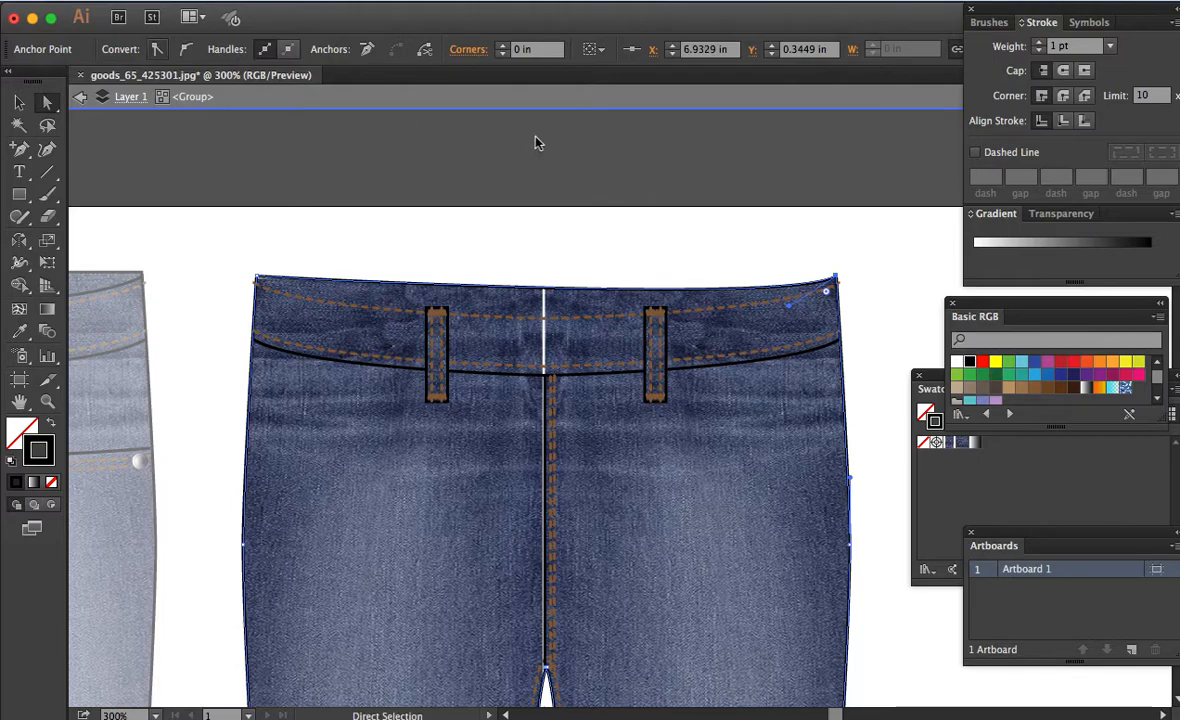
pyautogui.click(656, 222)
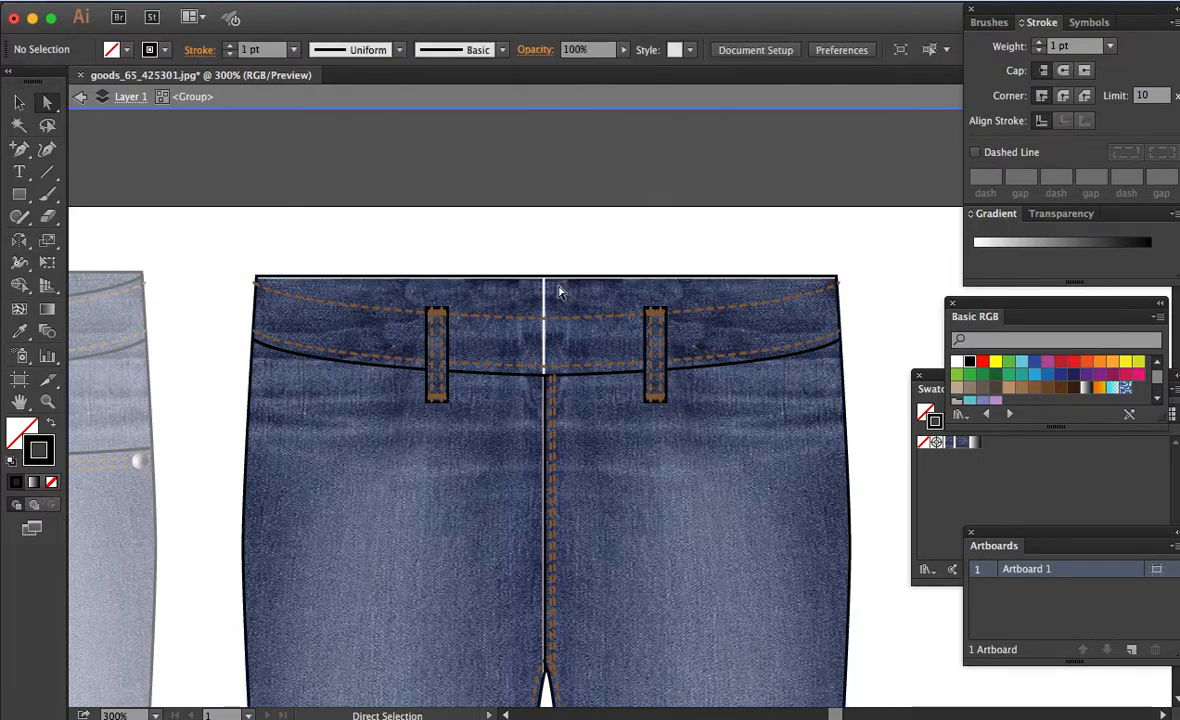
# Step: Stretch the denim fills of both halves upward together, beyond the straight top edge of the waistband
pyautogui.click(559, 291)
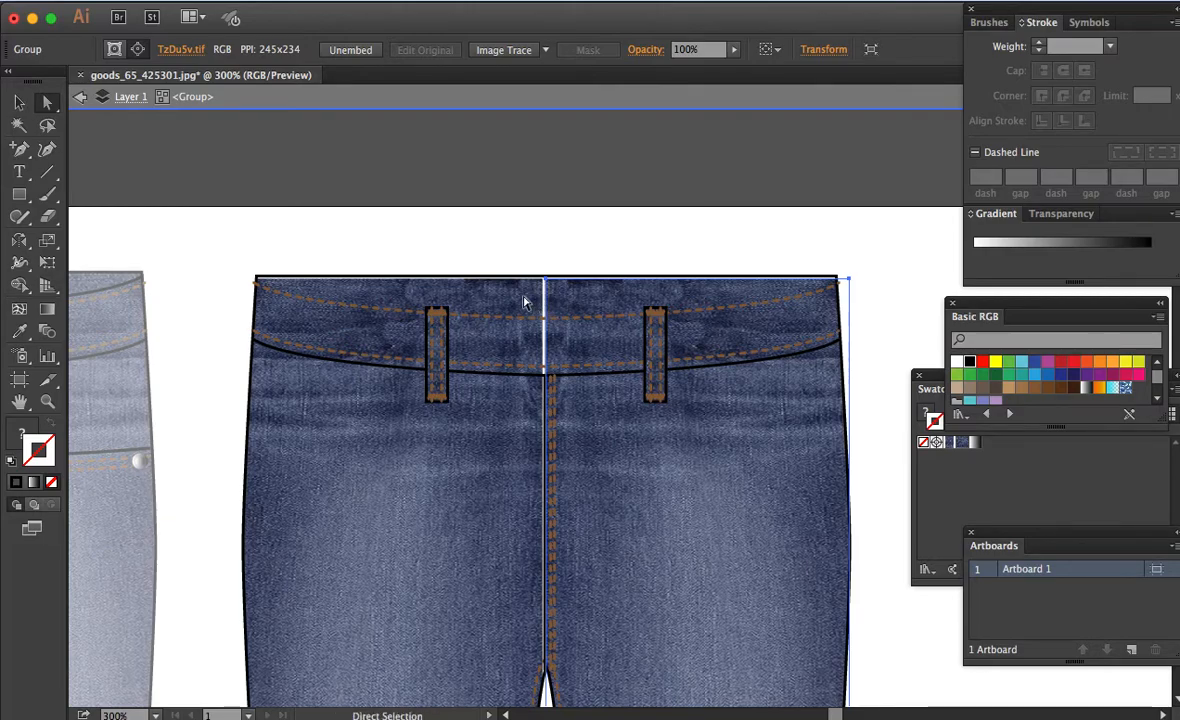
pyautogui.keyDown('shift'); pyautogui.click(530, 295); pyautogui.keyUp('shift')
pyautogui.press('v')
pyautogui.moveTo(545, 281); pyautogui.dragTo(546, 166)
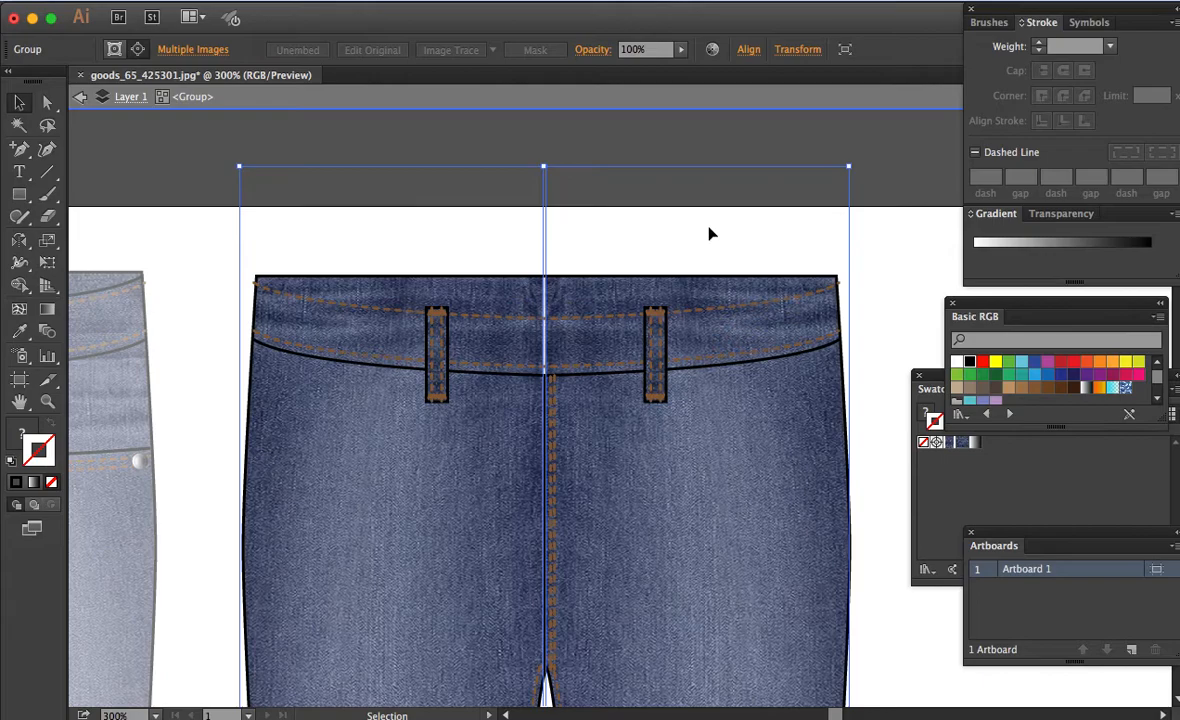
# Step: Nudge the denim fill on the right half toward the centre seam to close the white gap
pyautogui.press('a')
pyautogui.click(893, 213)
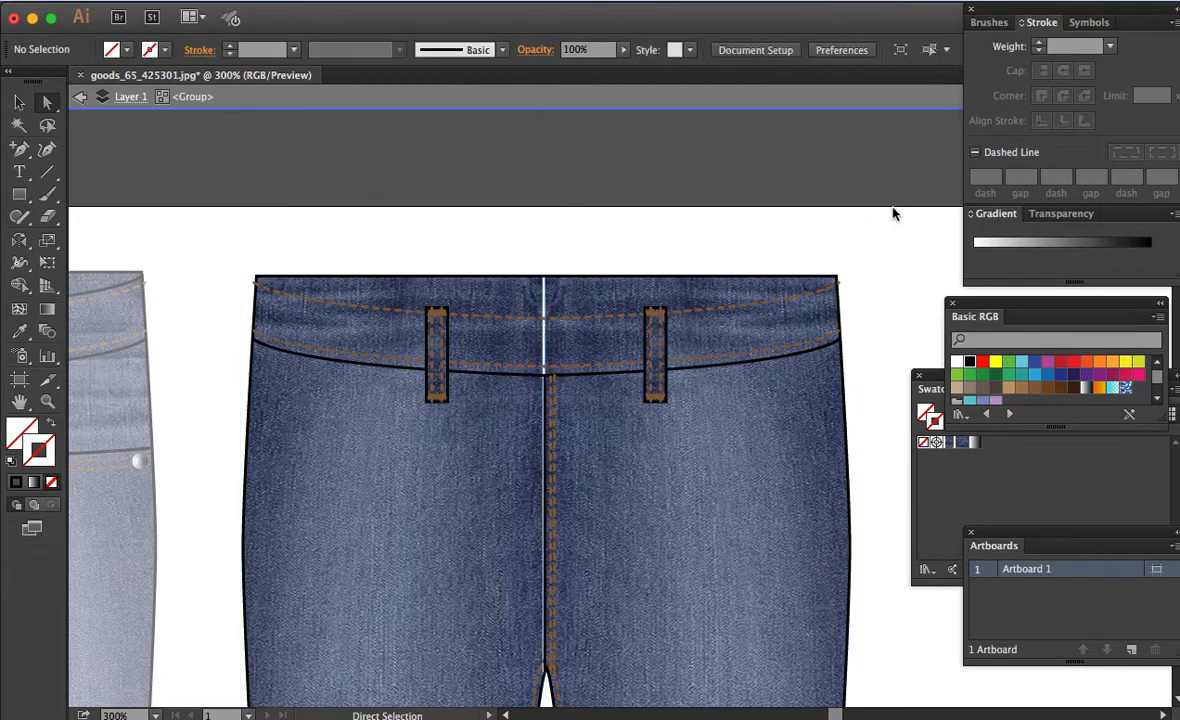
pyautogui.keyDown('alt'); pyautogui.click(622, 290); pyautogui.keyUp('alt')
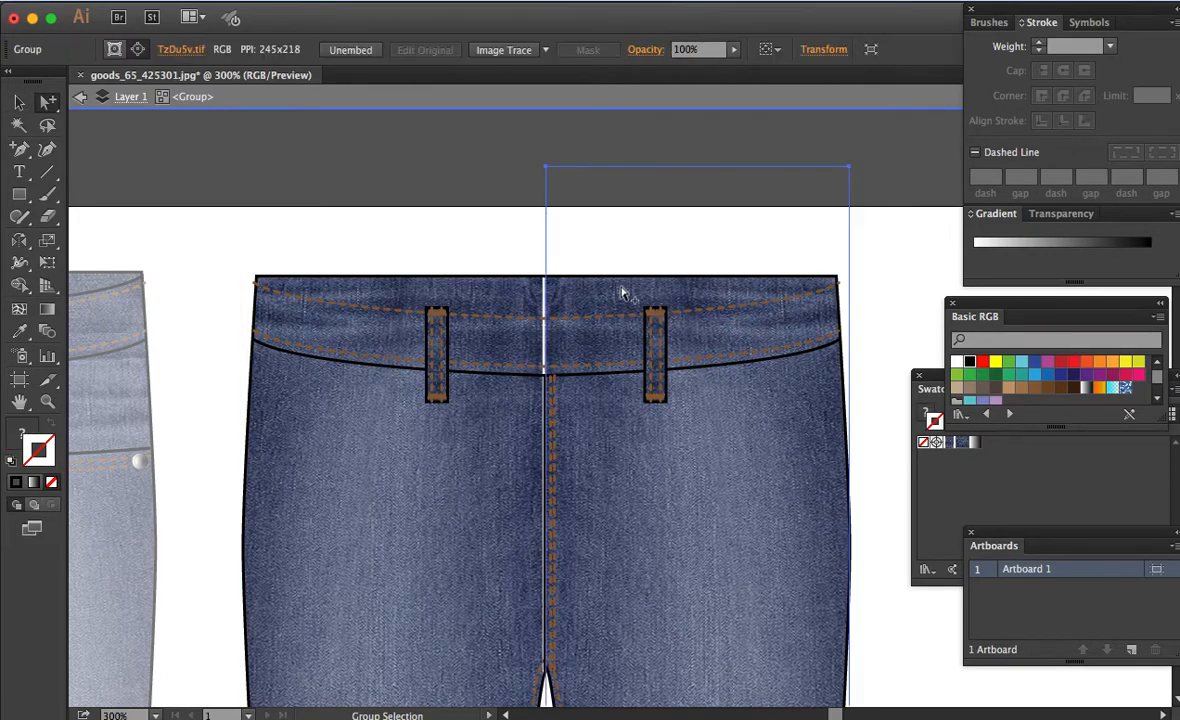
pyautogui.press('v')
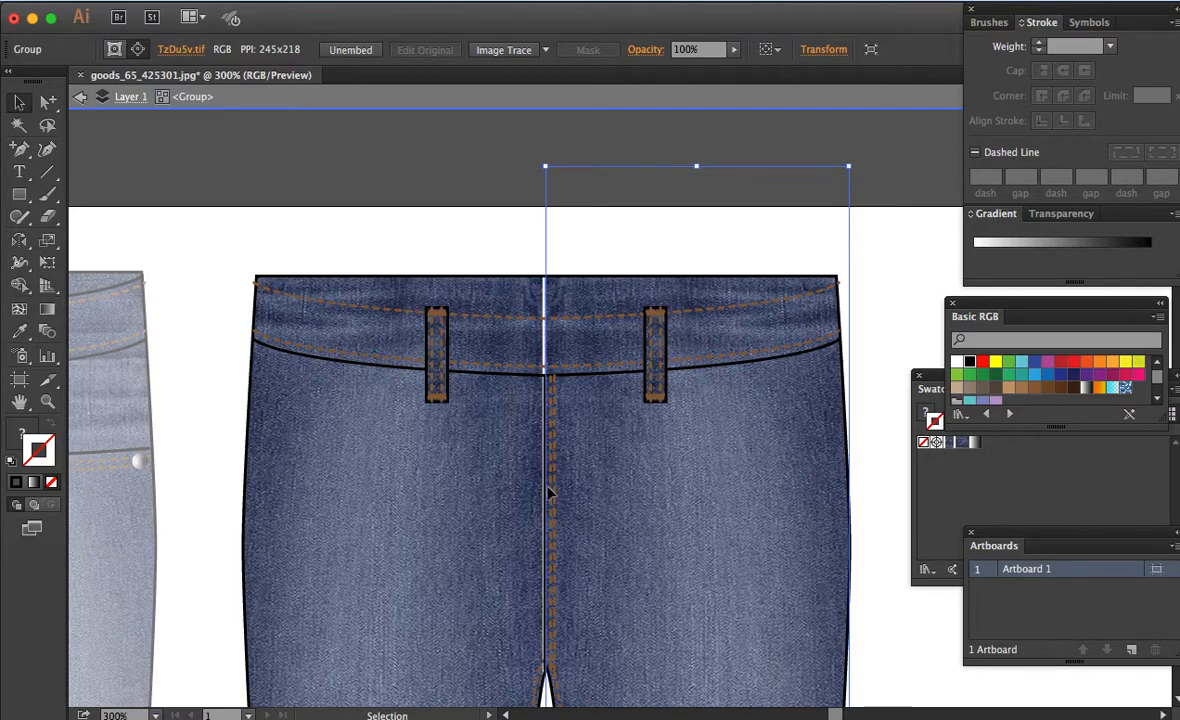
pyautogui.press('Left')
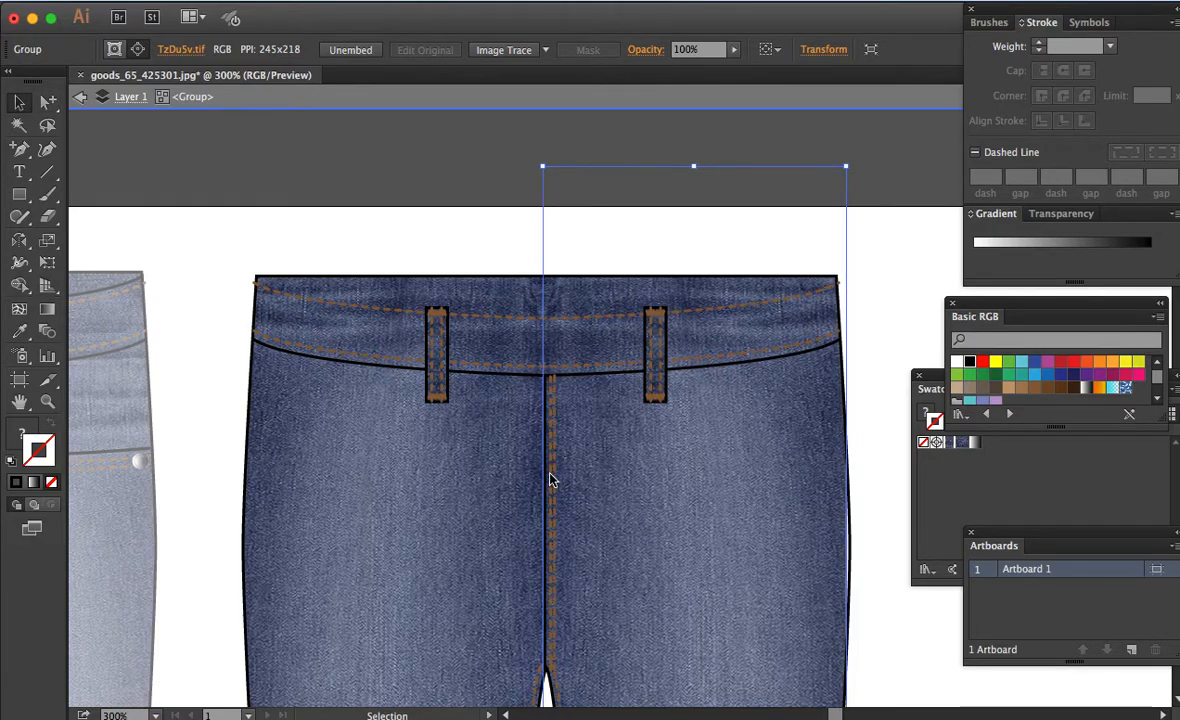
# Step: Widen the denim fill on the right half outward so it reaches past the outer side seam
pyautogui.moveTo(848, 579); pyautogui.dragTo(811, 348)
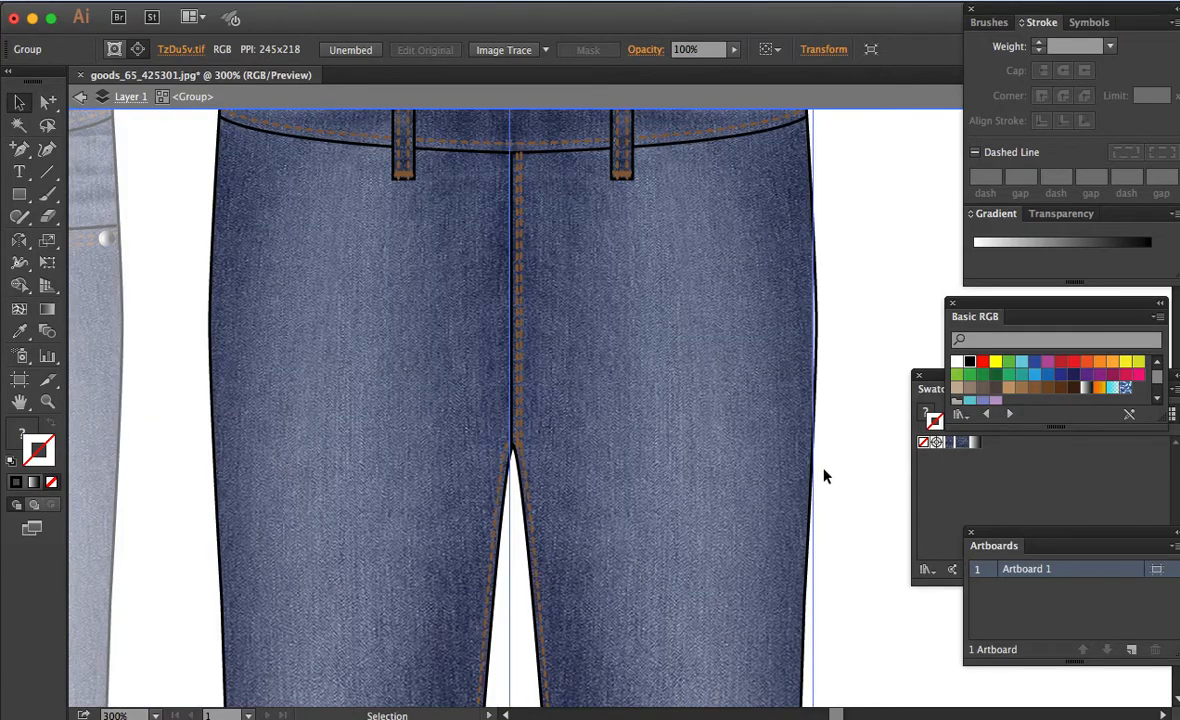
pyautogui.press('super+minus')
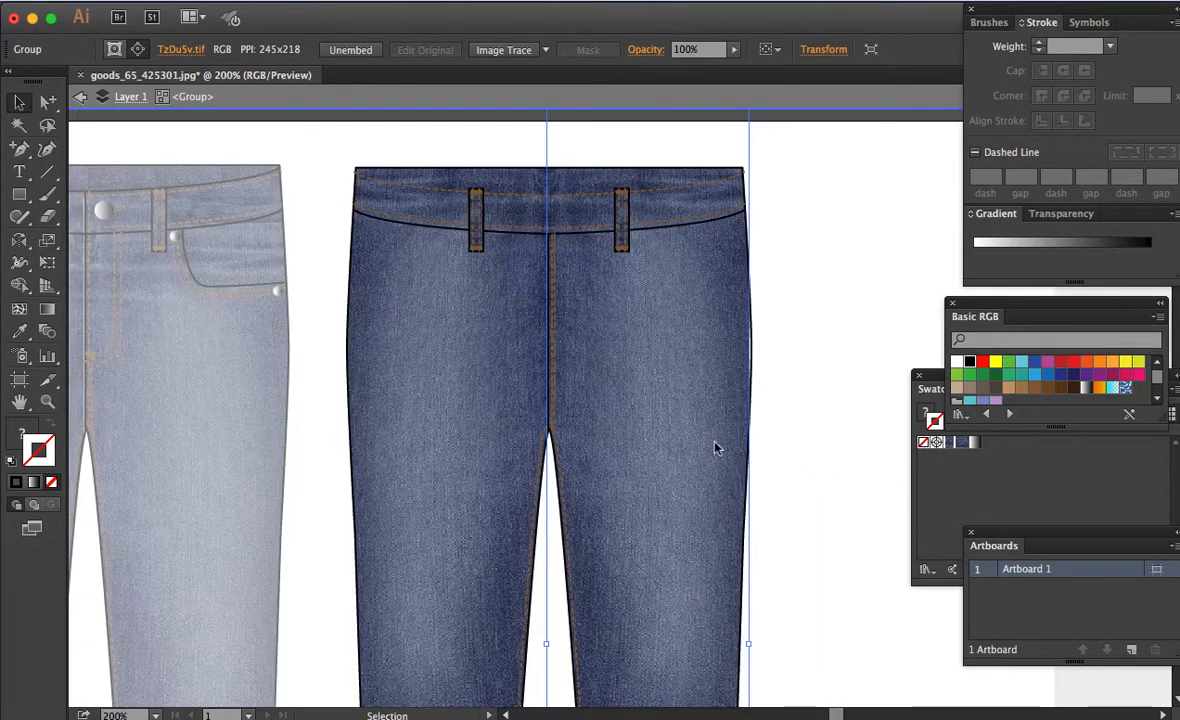
pyautogui.press('a')
pyautogui.press('super+shift+a')
pyautogui.click(716, 509)
pyautogui.press('v')
pyautogui.moveTo(750, 646); pyautogui.dragTo(758, 644)
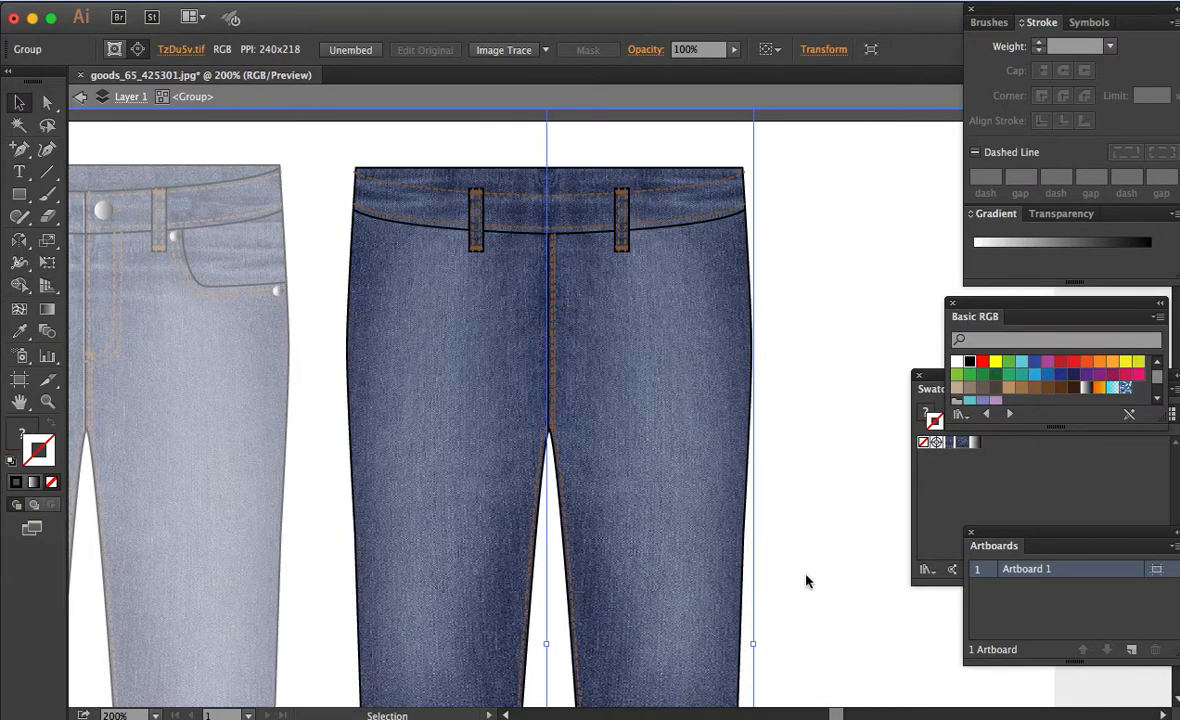
# Step: Remove the centre anchor points from the upper and lower waistband topstitching lines
pyautogui.press('super+shift+a')
pyautogui.press('a')
pyautogui.press('z')
pyautogui.moveTo(333, 141); pyautogui.dragTo(716, 274)
pyautogui.press('a')
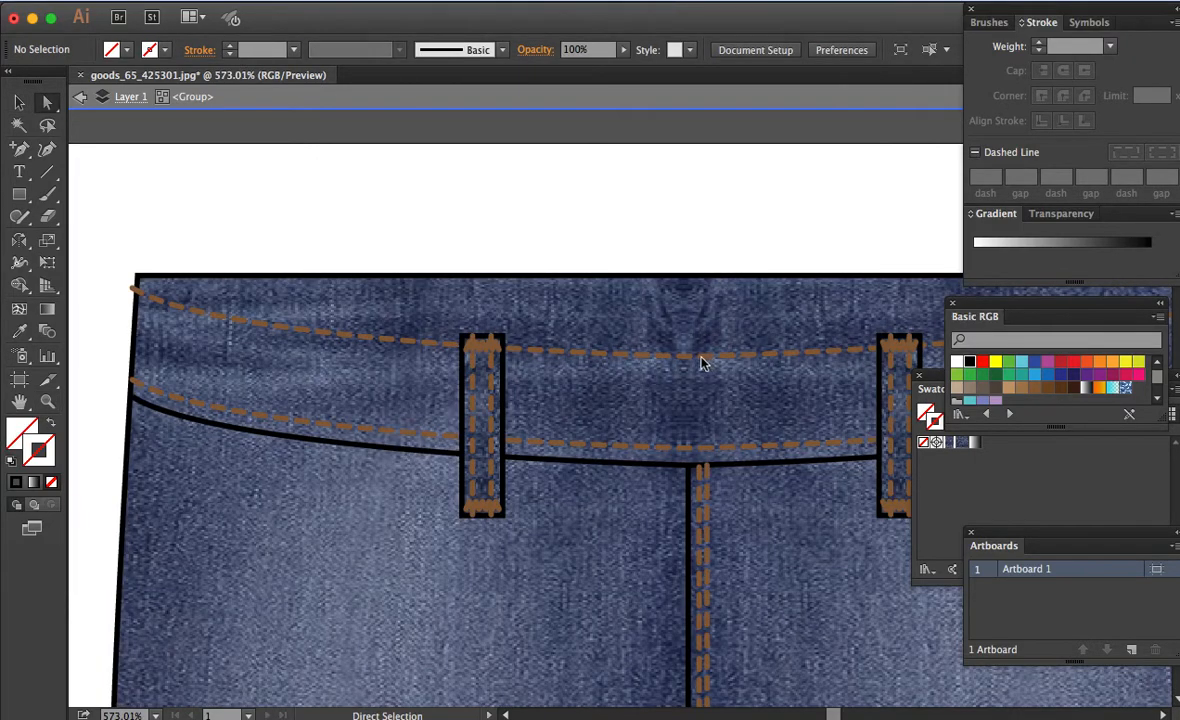
pyautogui.click(695, 359)
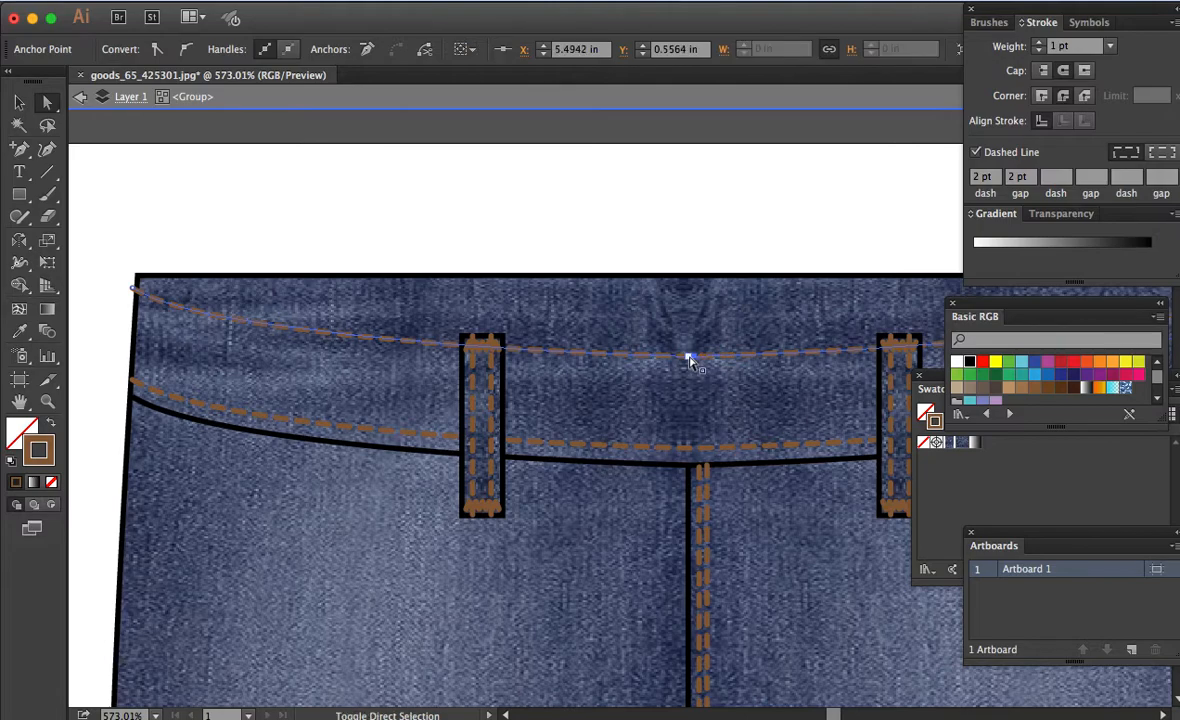
pyautogui.keyDown('shift'); pyautogui.click(694, 449); pyautogui.keyUp('shift')
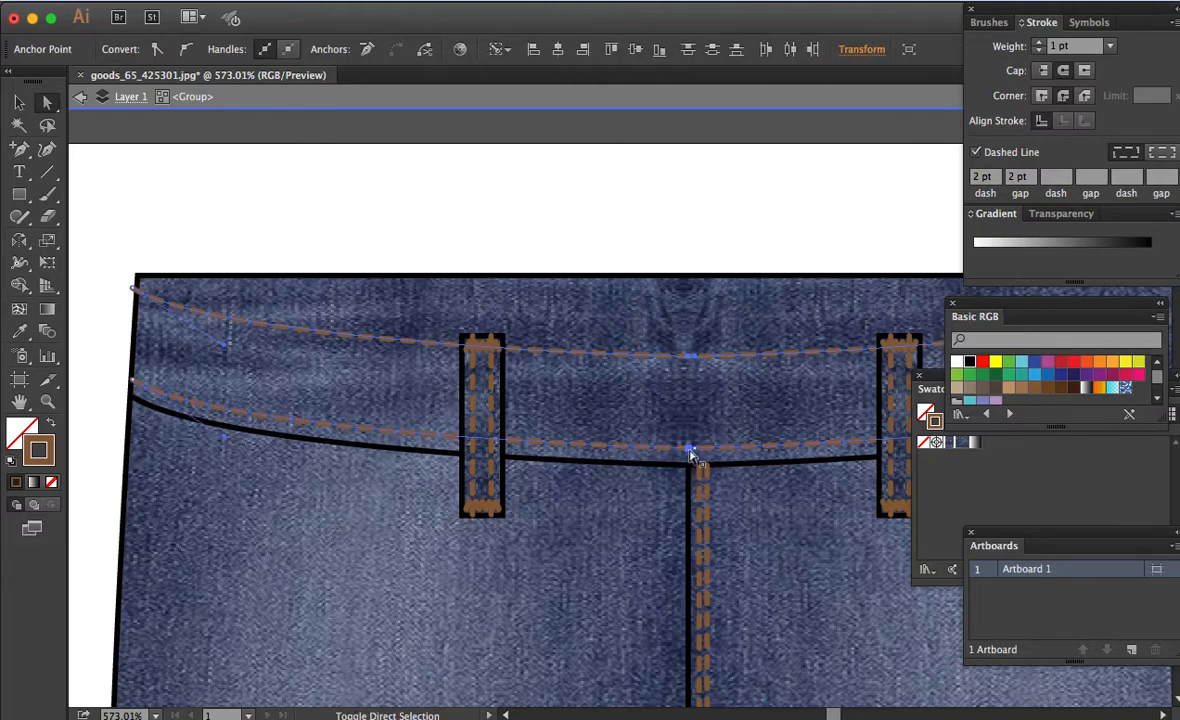
pyautogui.click(368, 50)
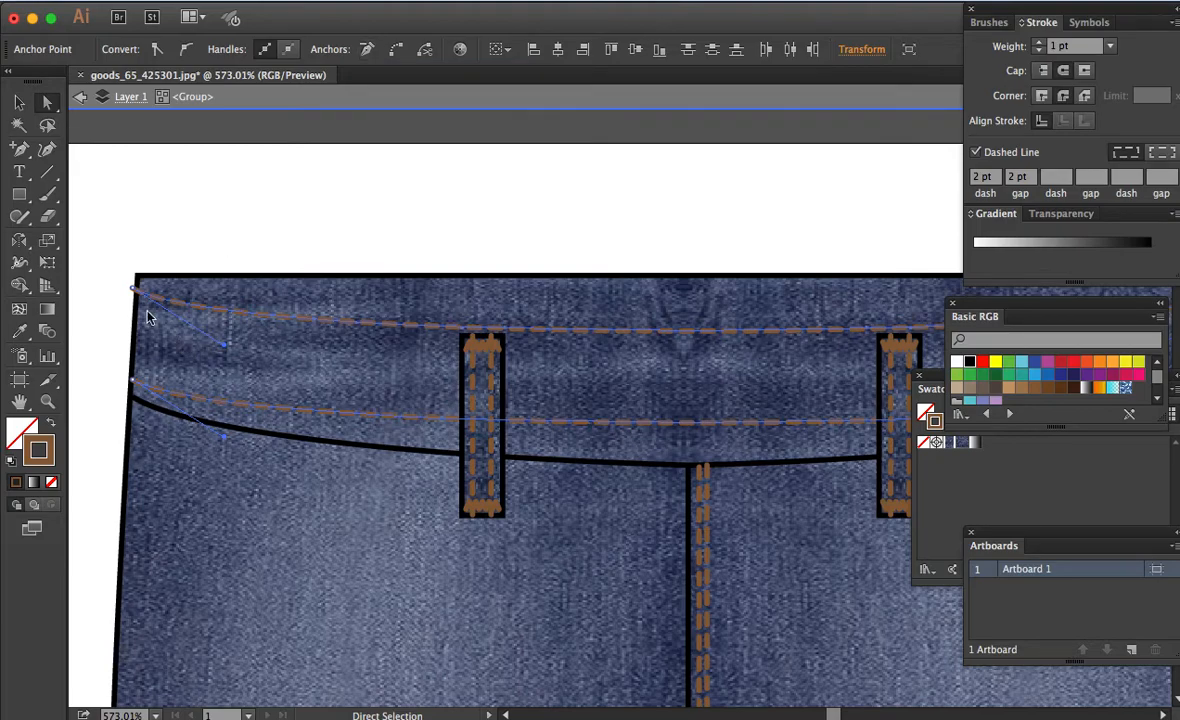
pyautogui.click(134, 385)
pyautogui.keyDown('shift'); pyautogui.click(134, 384); pyautogui.keyUp('shift')
pyautogui.moveTo(685, 466); pyautogui.dragTo(224, 475)
pyautogui.keyDown('shift'); pyautogui.click(865, 297); pyautogui.keyUp('shift')
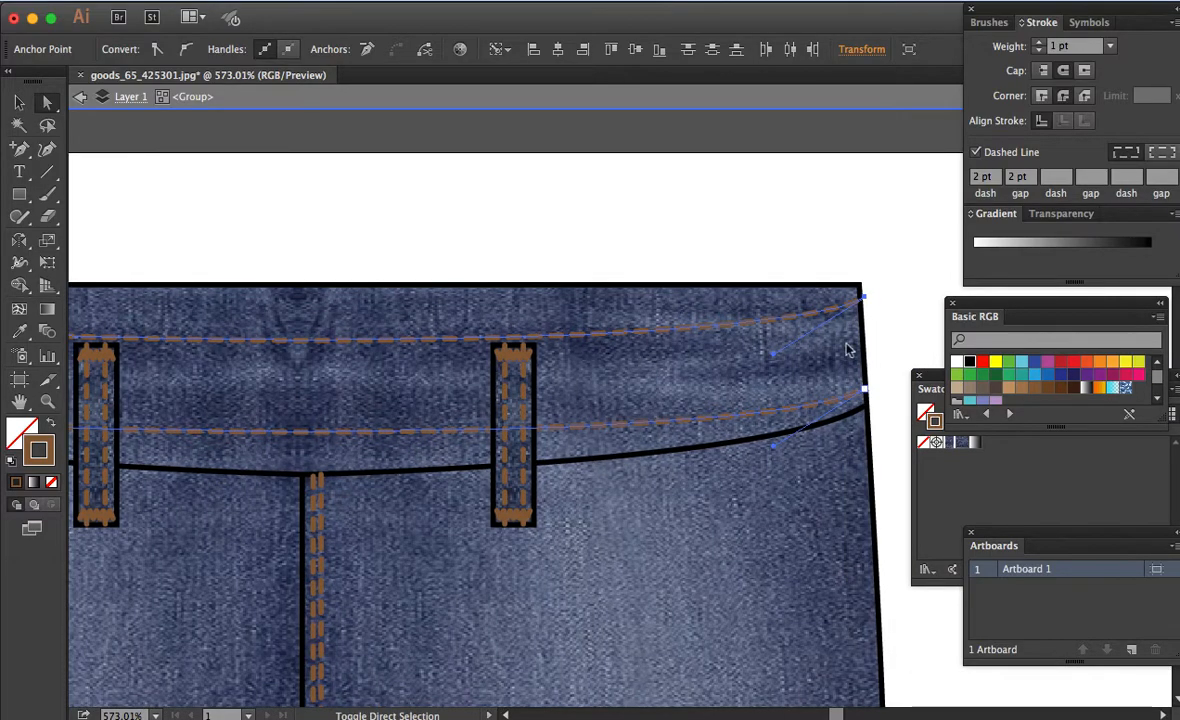
pyautogui.keyDown('shift'); pyautogui.click(860, 374); pyautogui.keyUp('shift')
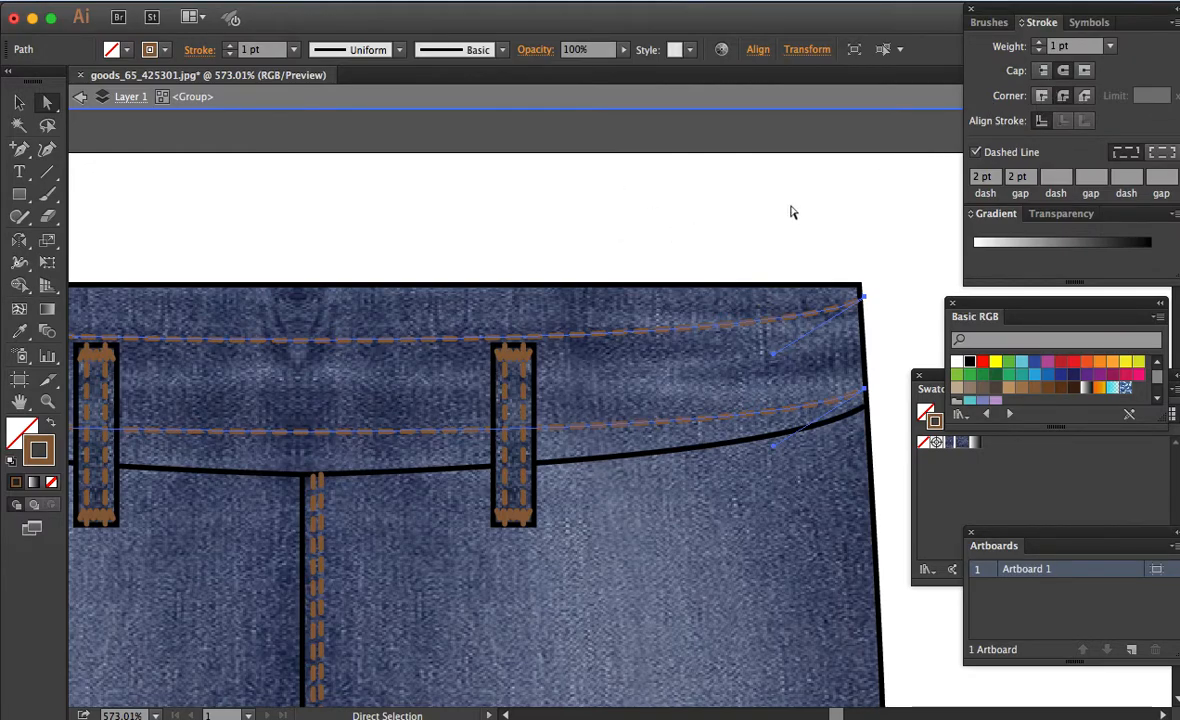
pyautogui.click(877, 311)
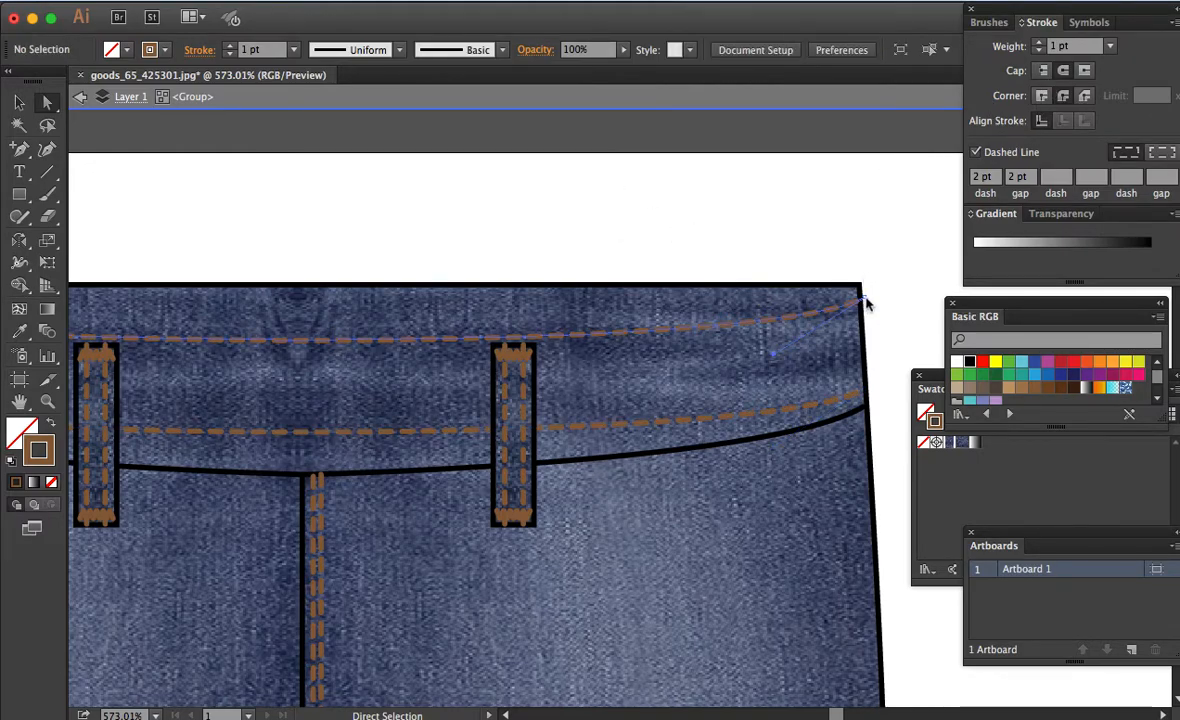
# Step: Straighten the upper waistband topstitching line by converting its two end anchor points to corners
pyautogui.click(864, 297)
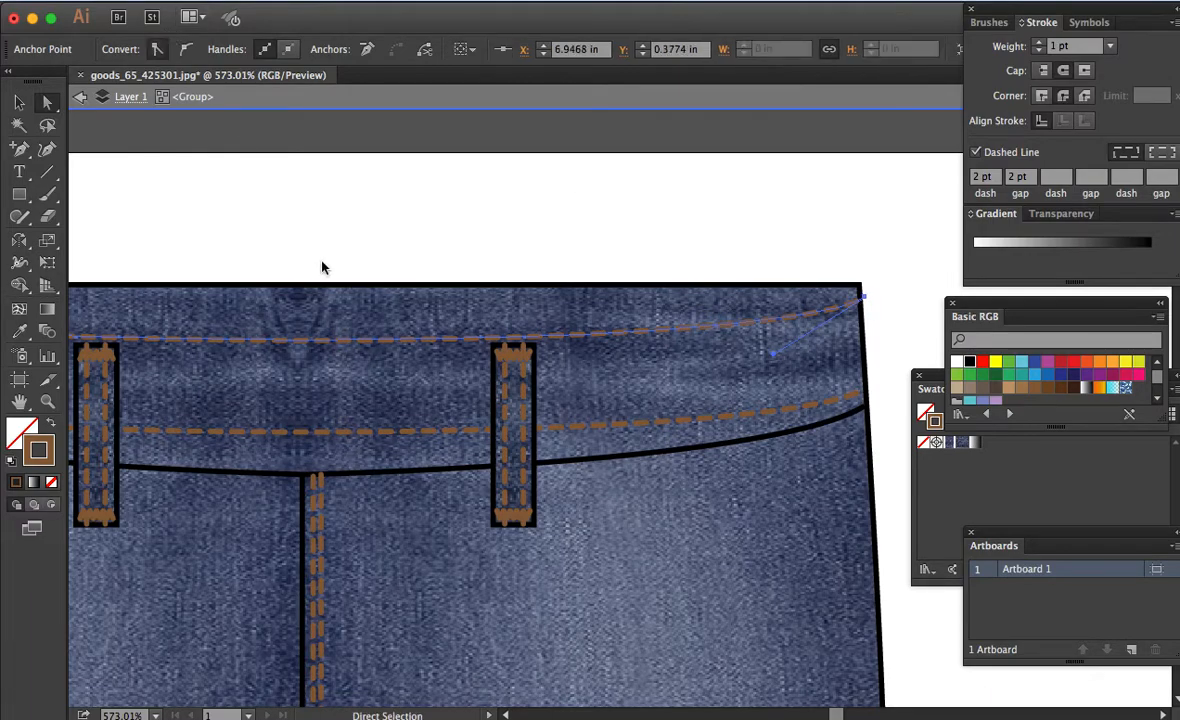
pyautogui.moveTo(431, 388); pyautogui.dragTo(824, 438)
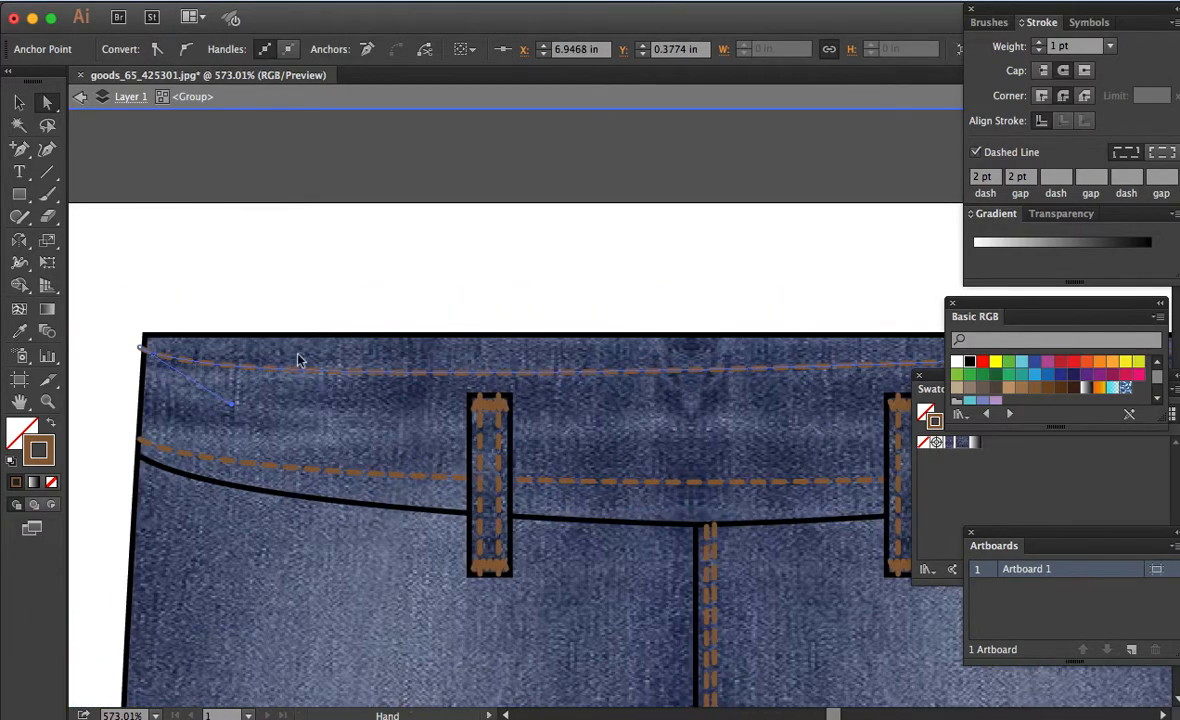
pyautogui.click(141, 348)
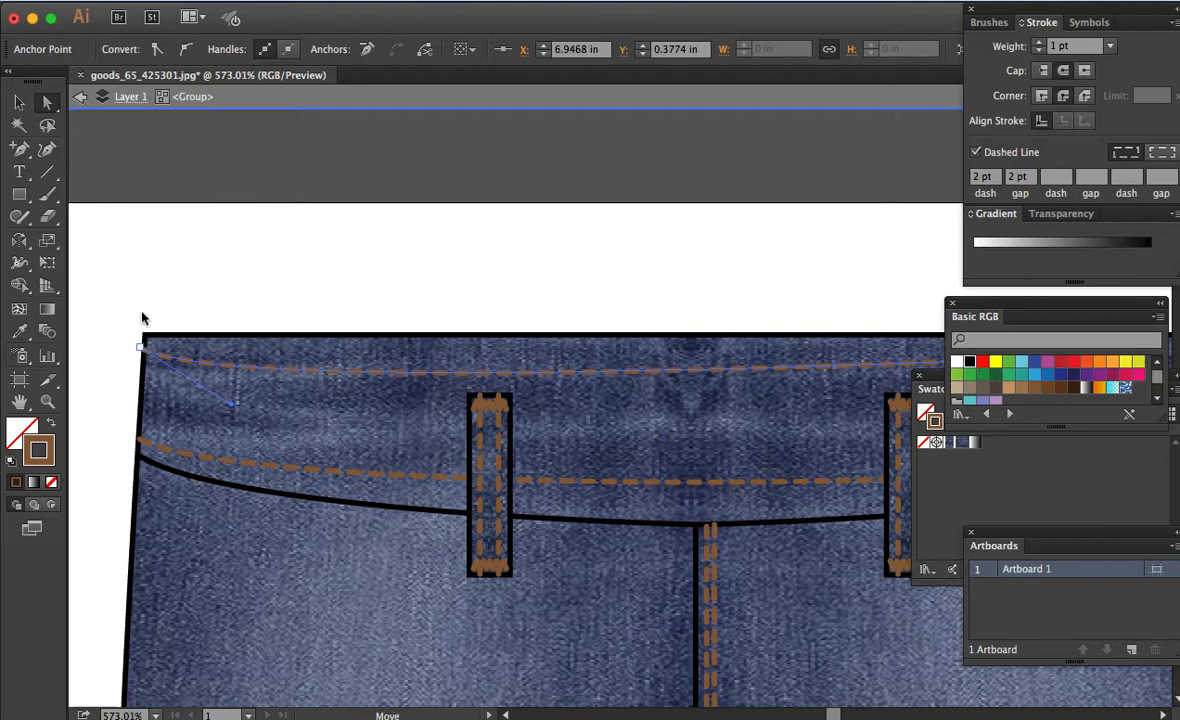
# Step: Convert both end anchor points of the lower waistband topstitching line to corners so the line runs straight
pyautogui.click(140, 439)
pyautogui.click(159, 50)
pyautogui.moveTo(740, 487); pyautogui.dragTo(290, 461)
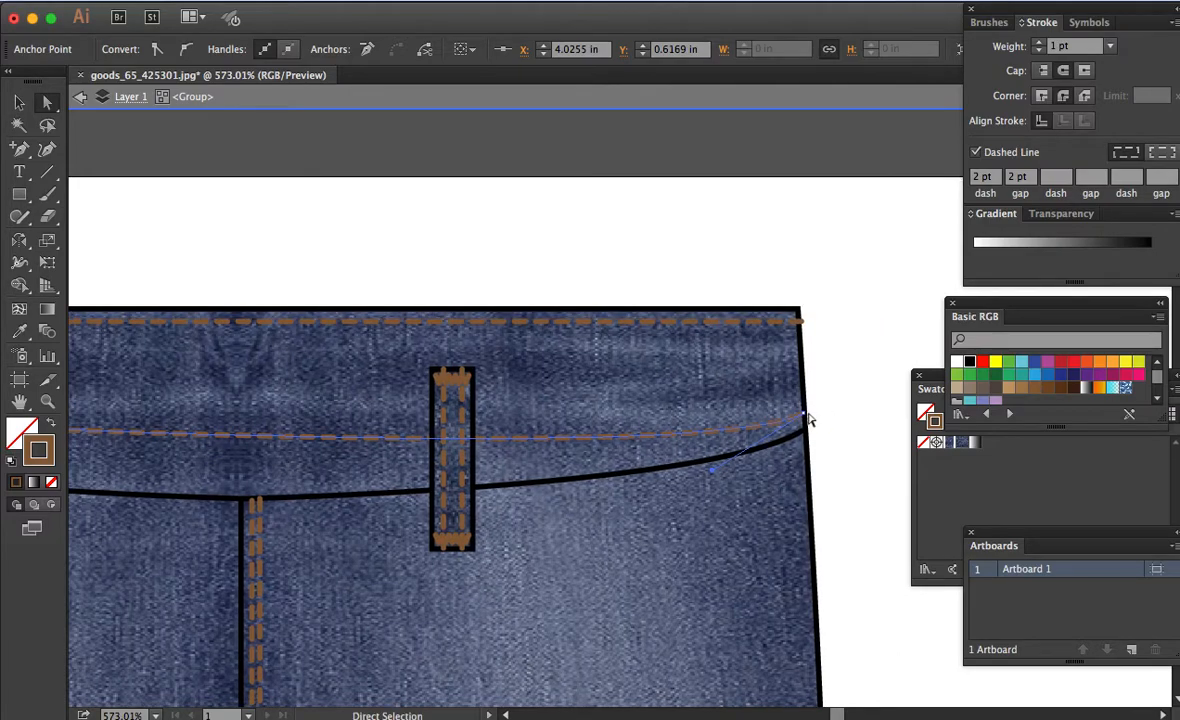
pyautogui.click(804, 414)
pyautogui.click(157, 50)
pyautogui.click(421, 216)
# Step: Remove the centre anchor point from the curved seam line below the waistband
pyautogui.press('super+minus')
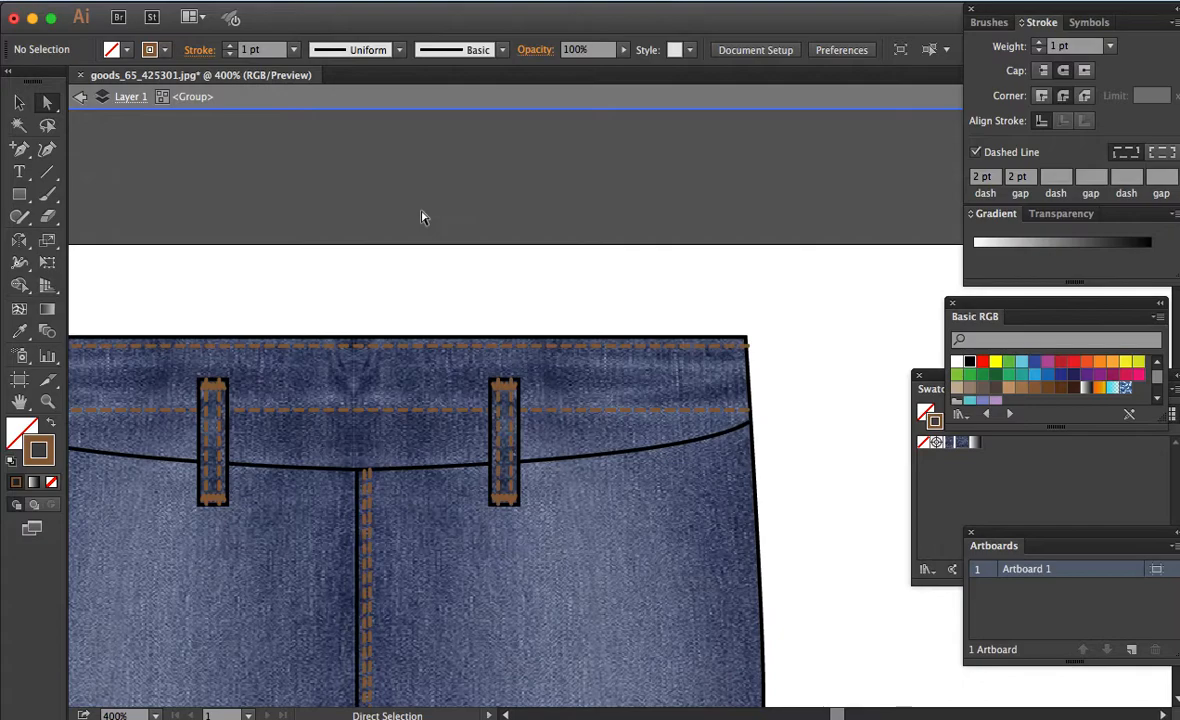
pyautogui.press('super+minus')
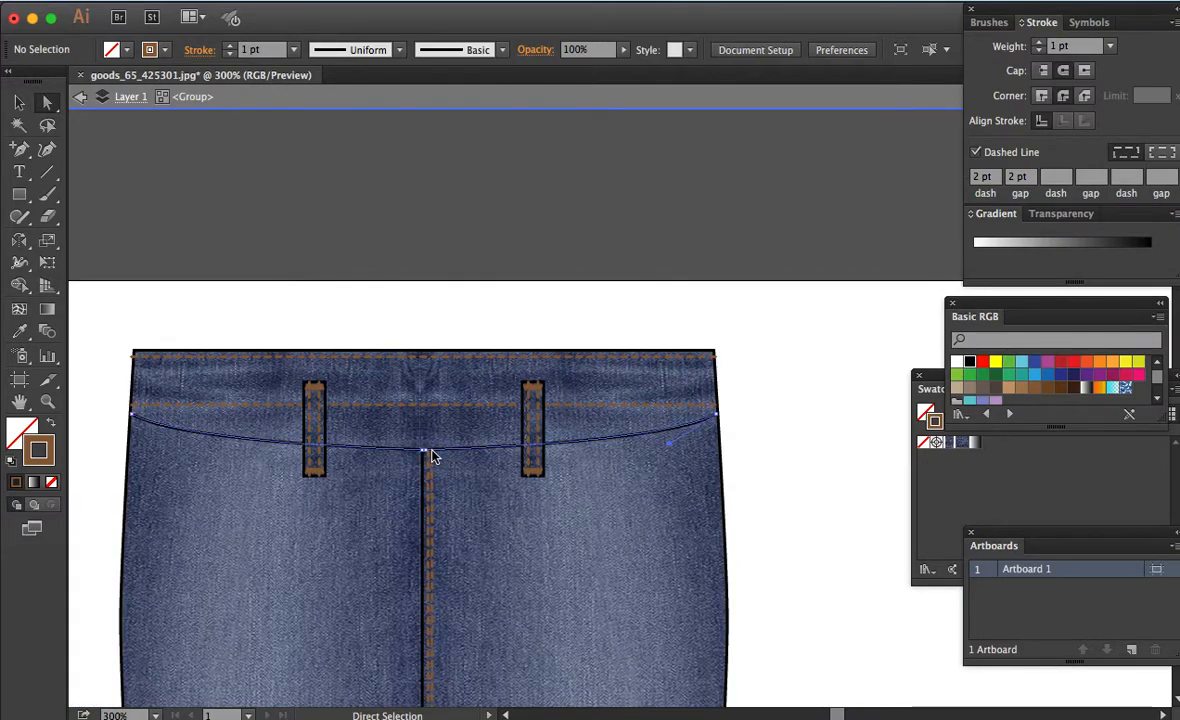
pyautogui.click(425, 451)
pyautogui.click(423, 452)
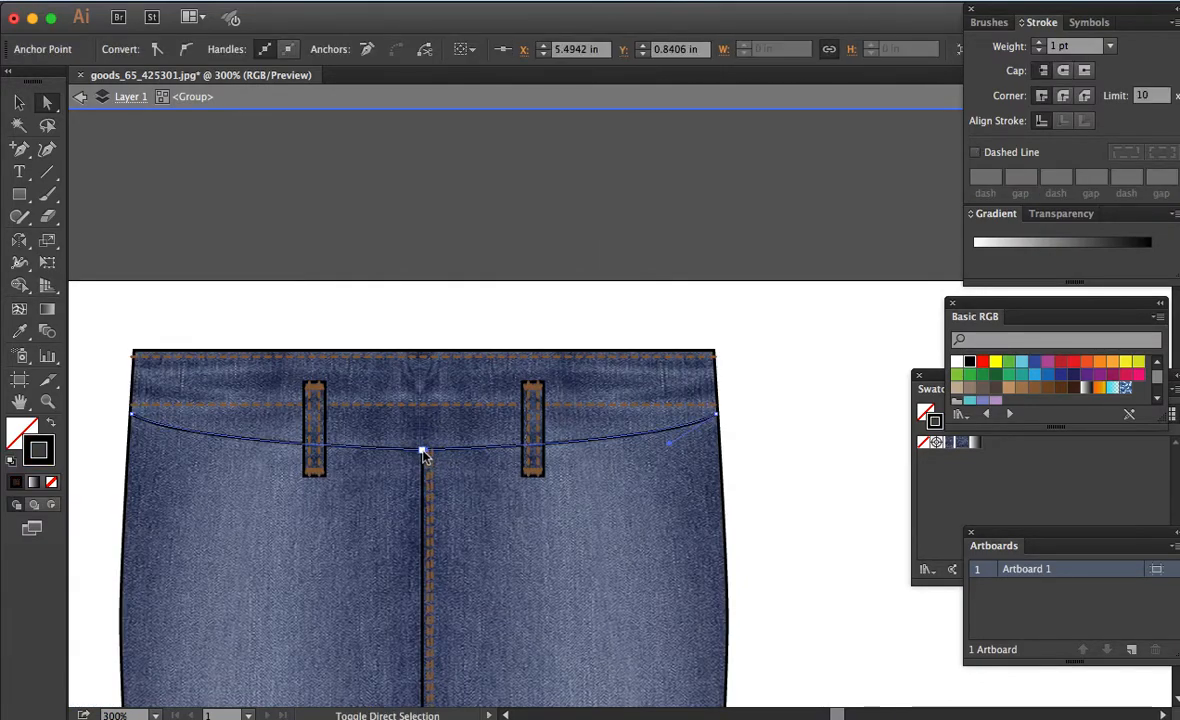
pyautogui.click(366, 49)
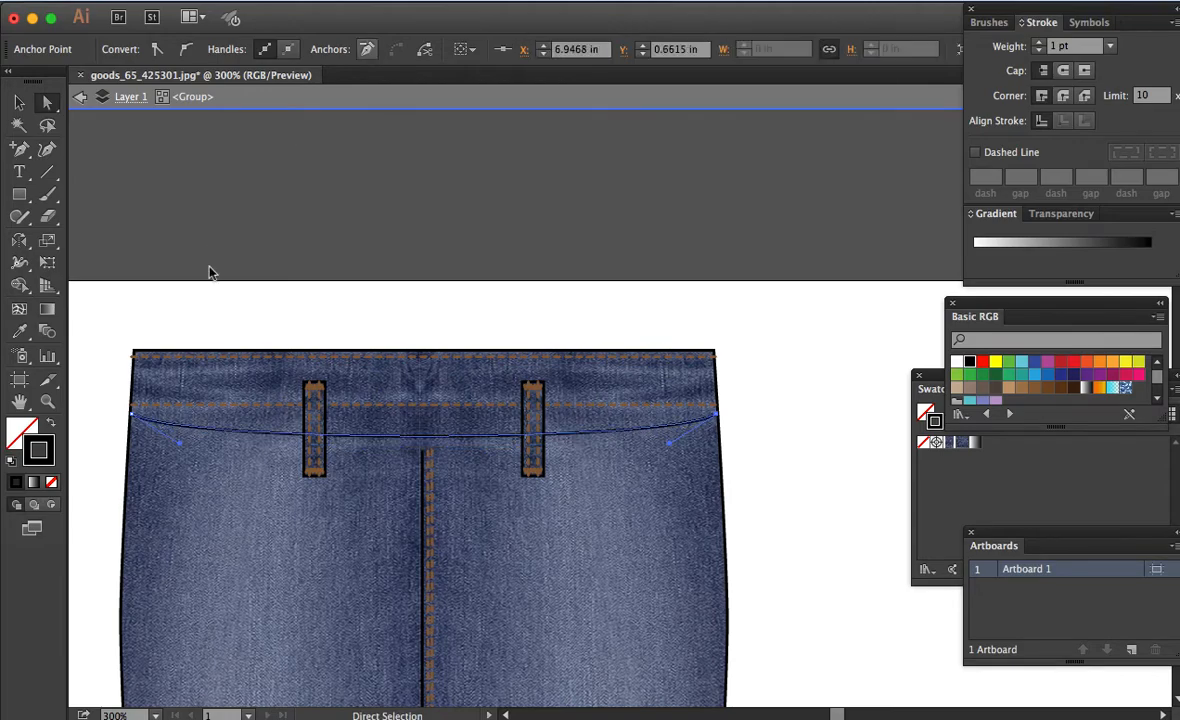
# Step: Straighten the seam line below the waistband by converting its two end anchor points to corners
pyautogui.click(132, 415)
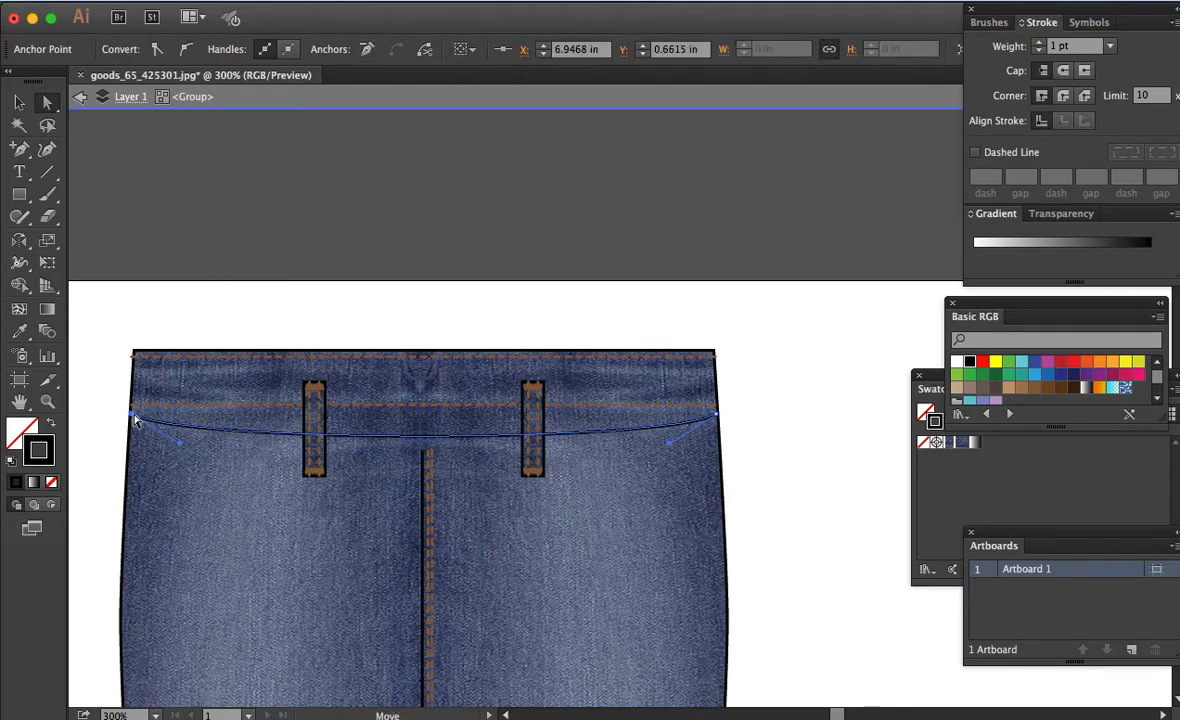
pyautogui.keyDown('shift'); pyautogui.click(716, 415); pyautogui.keyUp('shift')
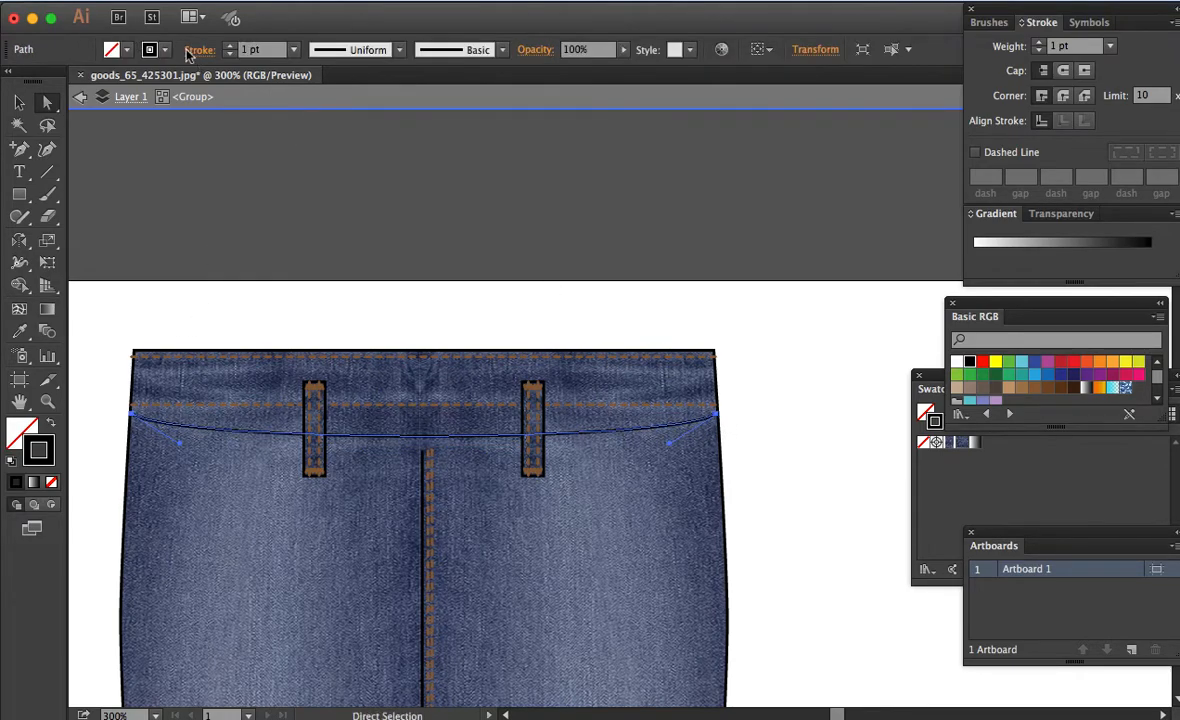
pyautogui.click(471, 209)
pyautogui.click(716, 415)
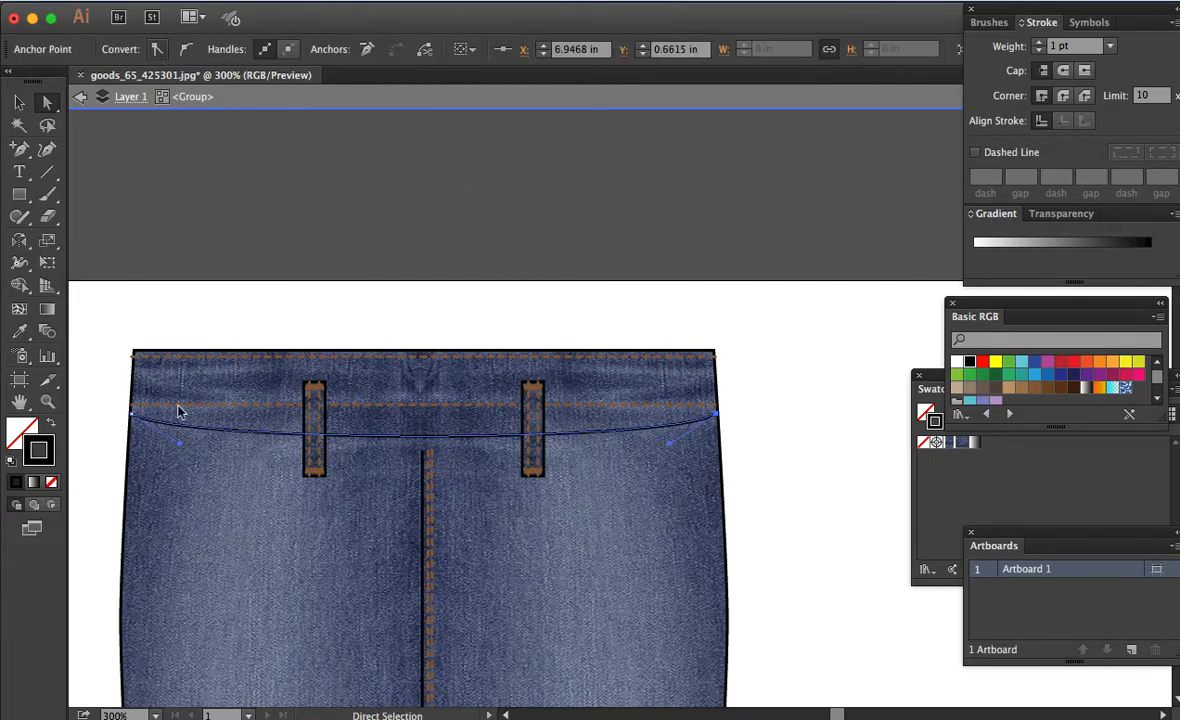
pyautogui.click(157, 49)
pyautogui.click(487, 258)
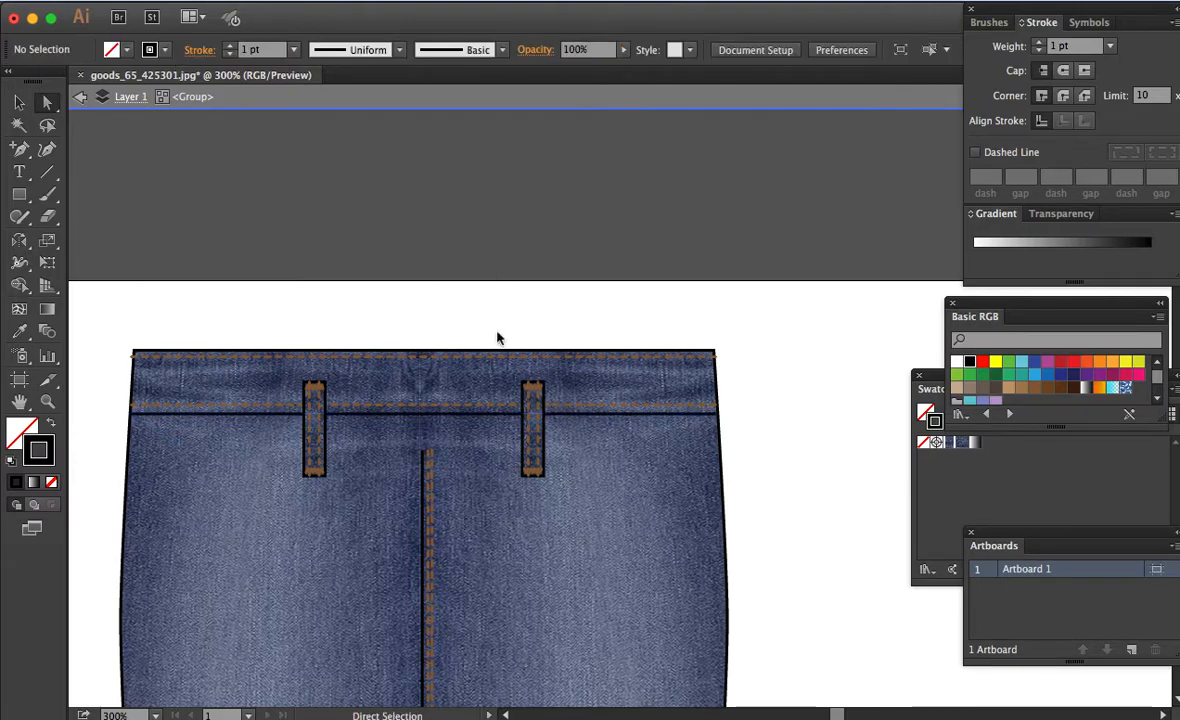
# Step: Raise the upper ends of the centre seam and its topstitching lines to meet the straight waistband seam
pyautogui.press('v')
pyautogui.press('a')
pyautogui.click(425, 453)
pyautogui.keyDown('shift'); pyautogui.click(430, 451); pyautogui.keyUp('shift')
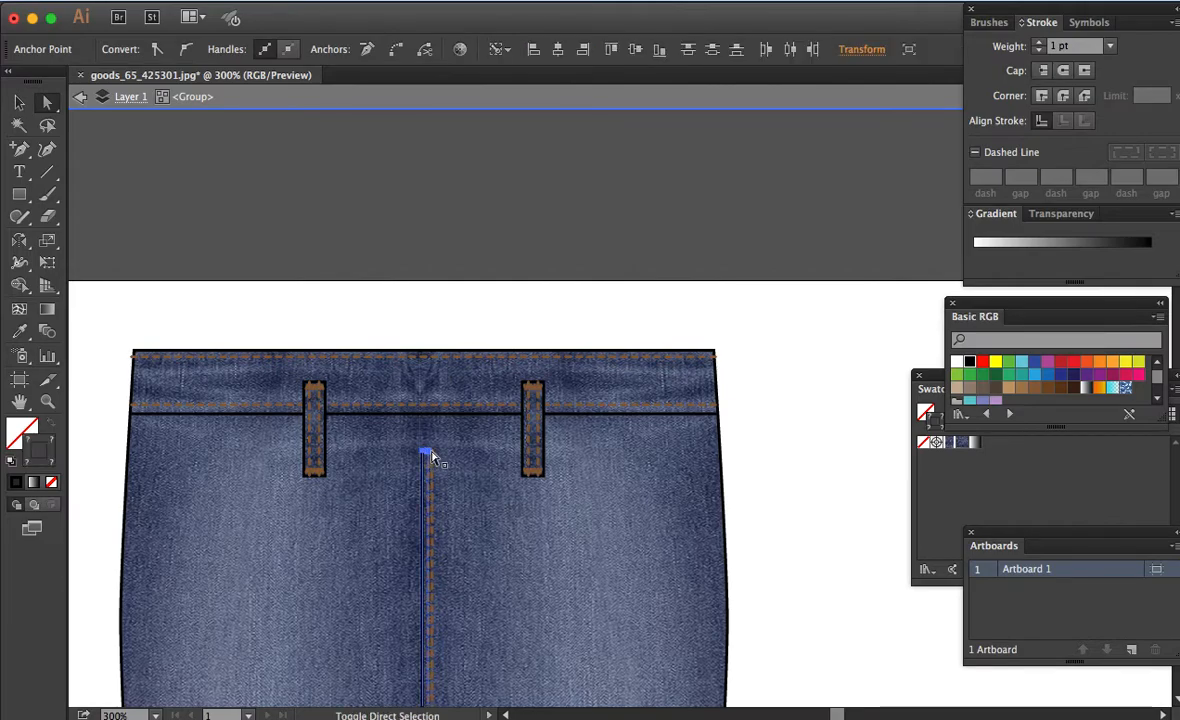
pyautogui.keyDown('shift'); pyautogui.click(430, 452); pyautogui.keyUp('shift')
pyautogui.moveTo(430, 452)
pyautogui.mouseDown()
pyautogui.moveTo(428, 413)
pyautogui.moveTo(429, 435)
pyautogui.mouseUp()
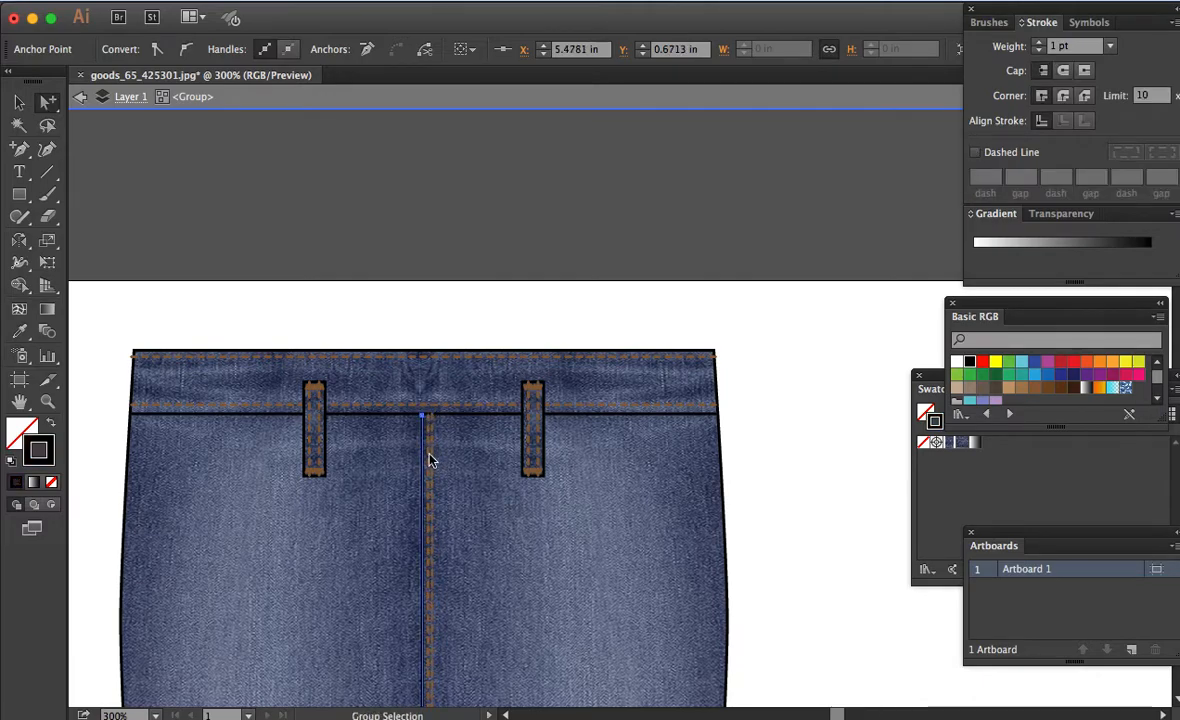
# Step: Try to reflect the centre seam and its topstitching across the vertical axis, and undo the reflection
pyautogui.keyDown('shift'); pyautogui.click(435, 460); pyautogui.keyUp('shift')
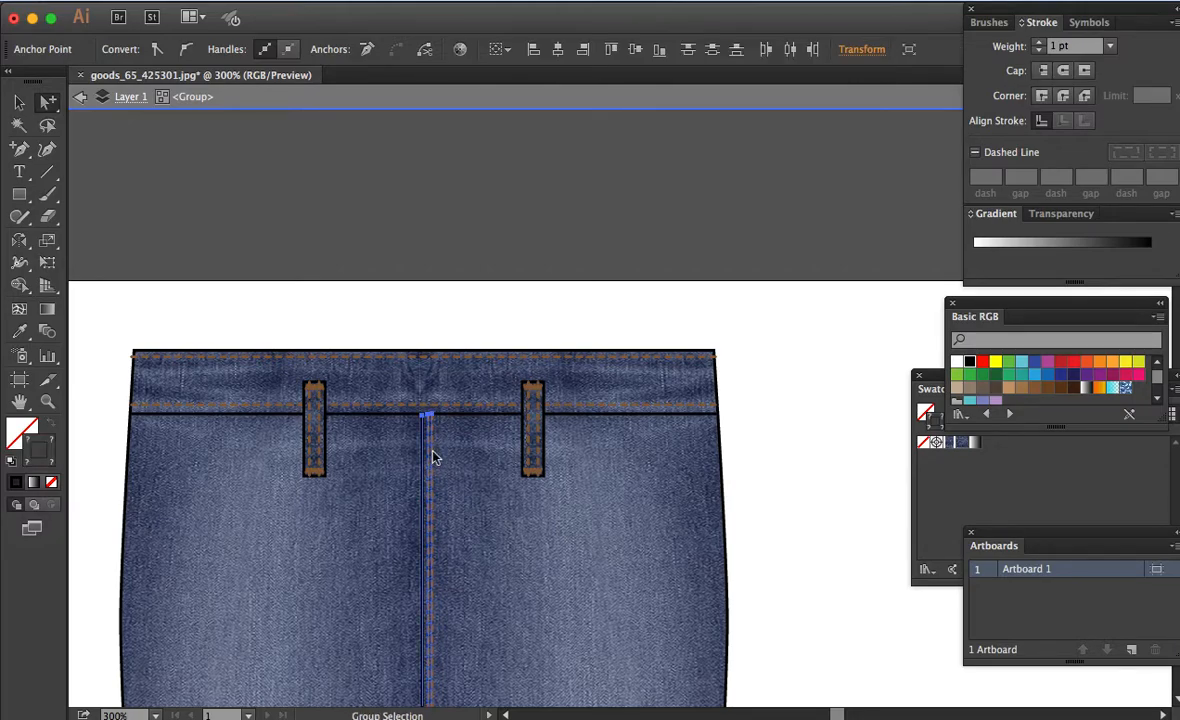
pyautogui.press('o')
pyautogui.press('Return')
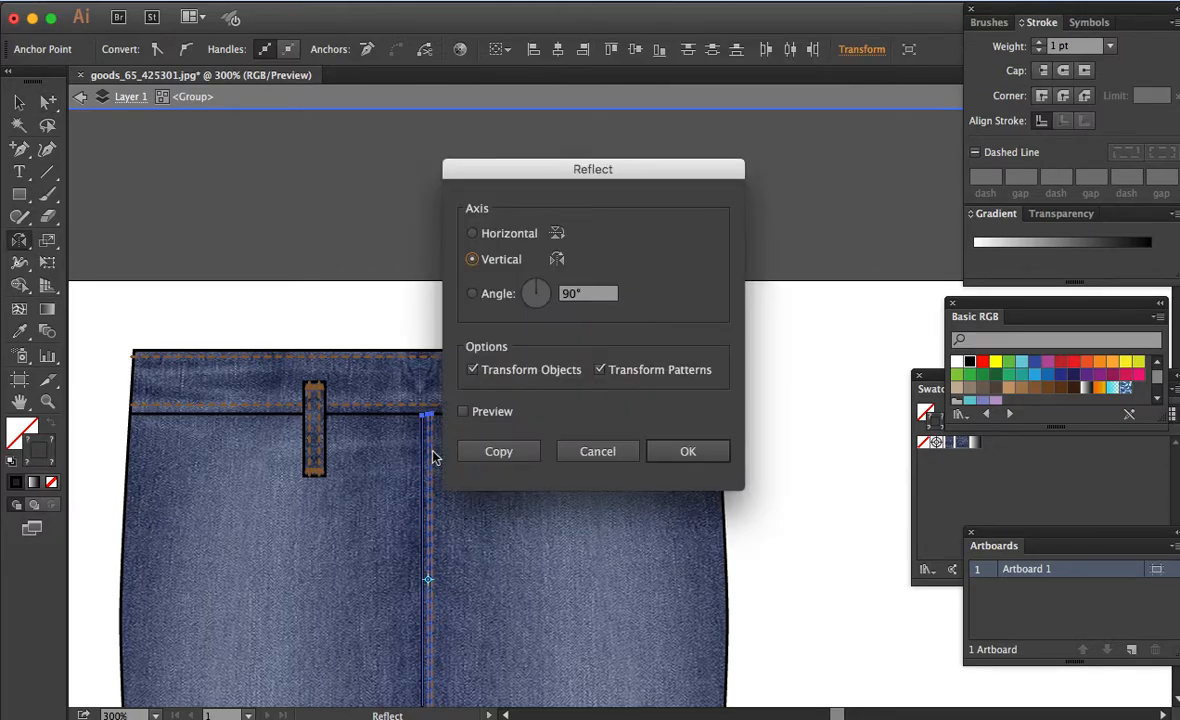
pyautogui.press('Return')
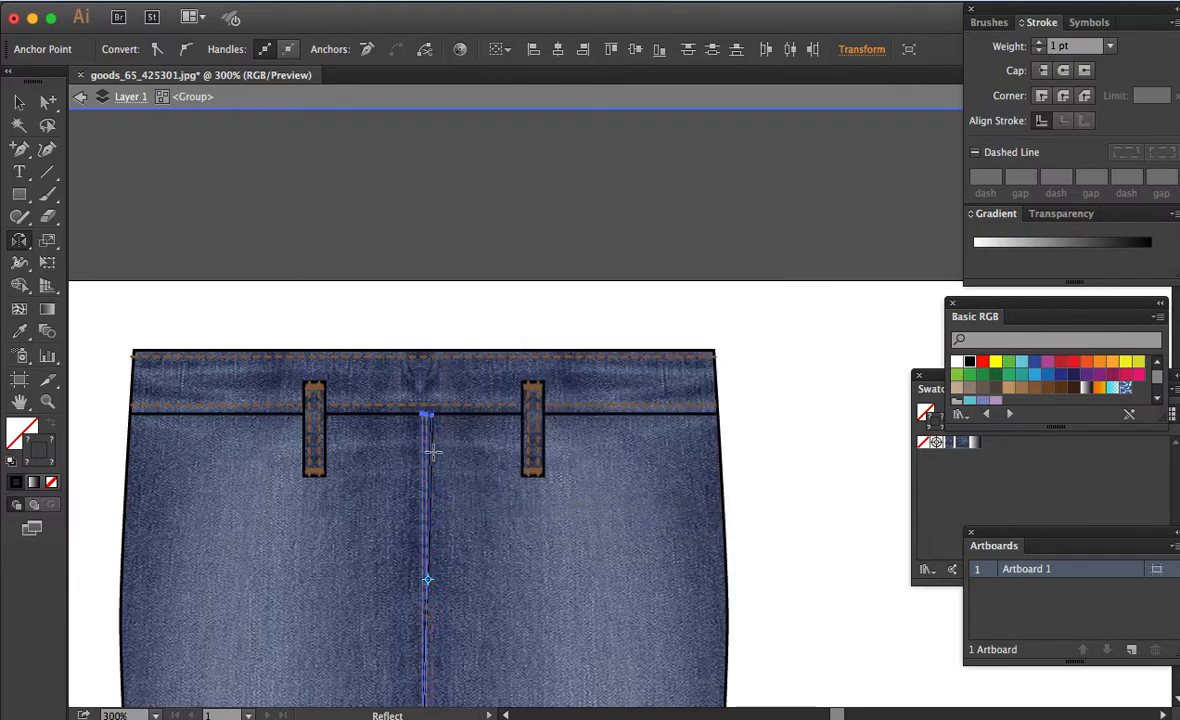
pyautogui.press('a')
pyautogui.scroll(-5, 466, 330)
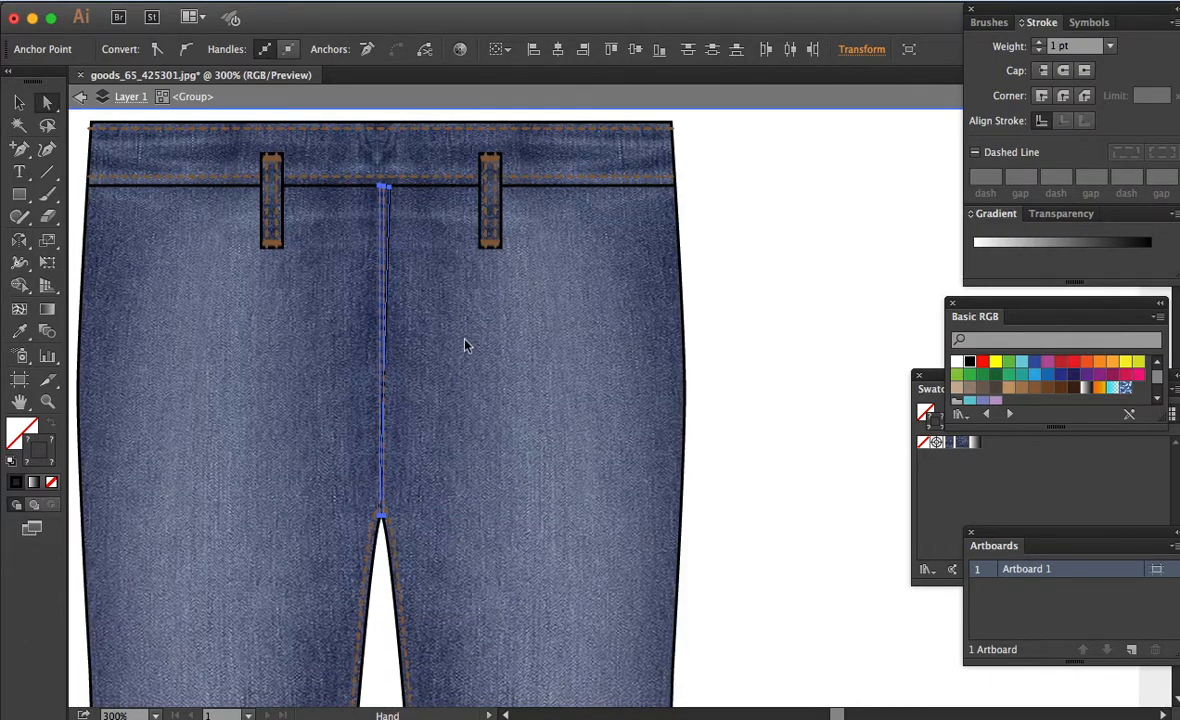
pyautogui.click(466, 373)
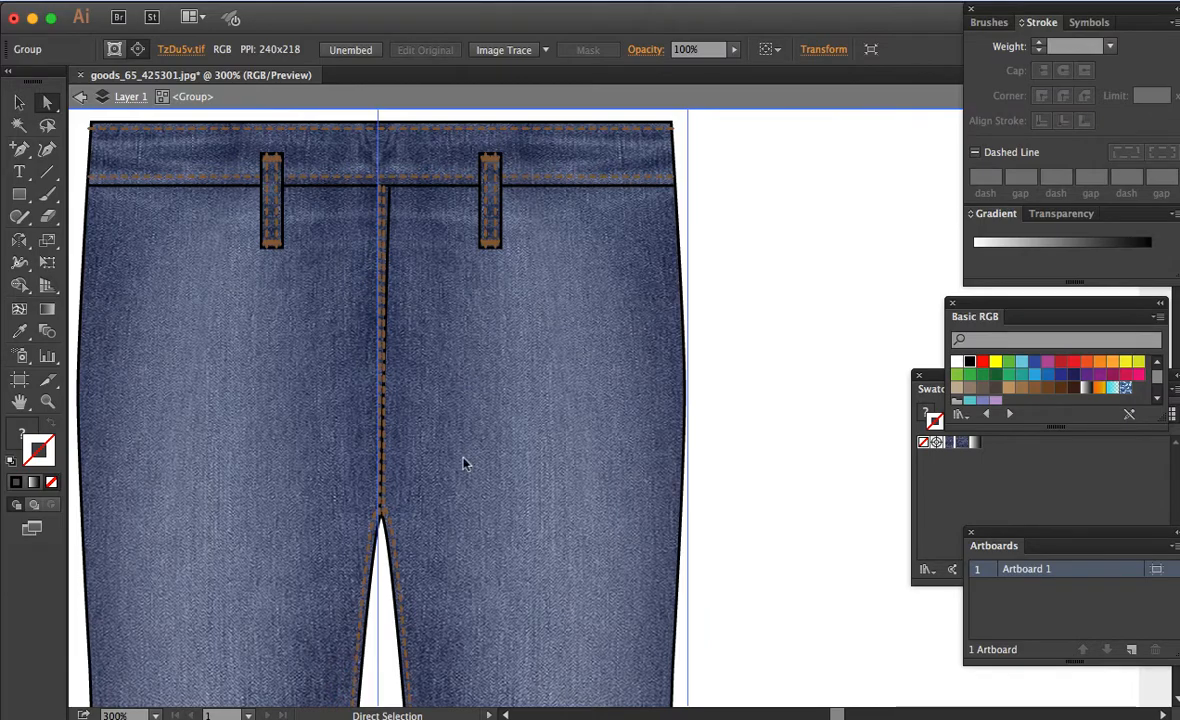
pyautogui.press('super+z')
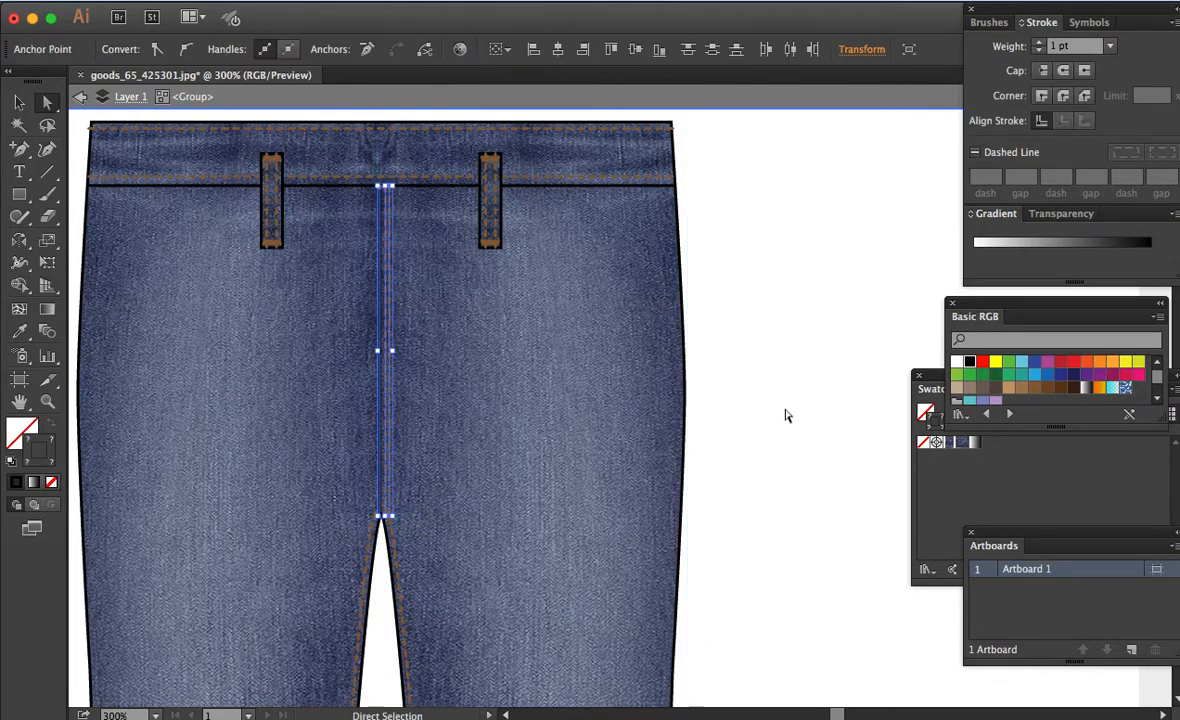
pyautogui.click(785, 416)
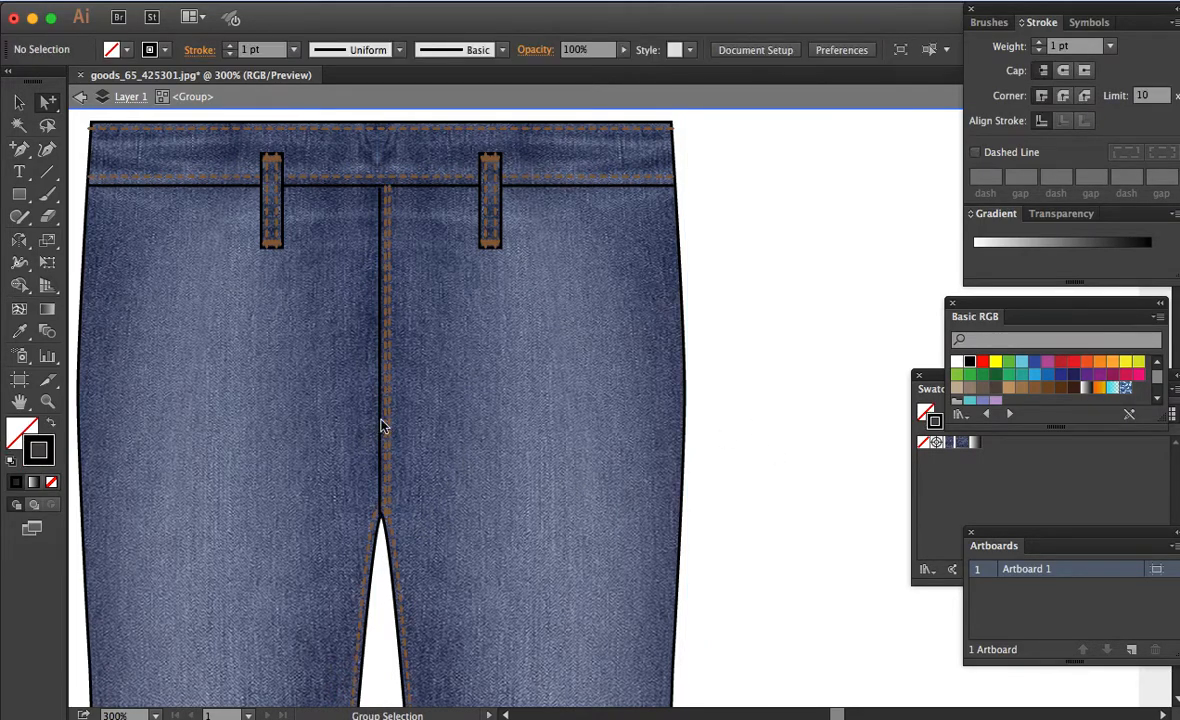
# Step: Lock the denim fills and reflect the complete centre seam with its topstitching lines across the vertical axis
pyautogui.moveTo(381, 426)
pyautogui.mouseDown()
pyautogui.moveTo(347, 375)
pyautogui.moveTo(379, 414)
pyautogui.mouseUp()
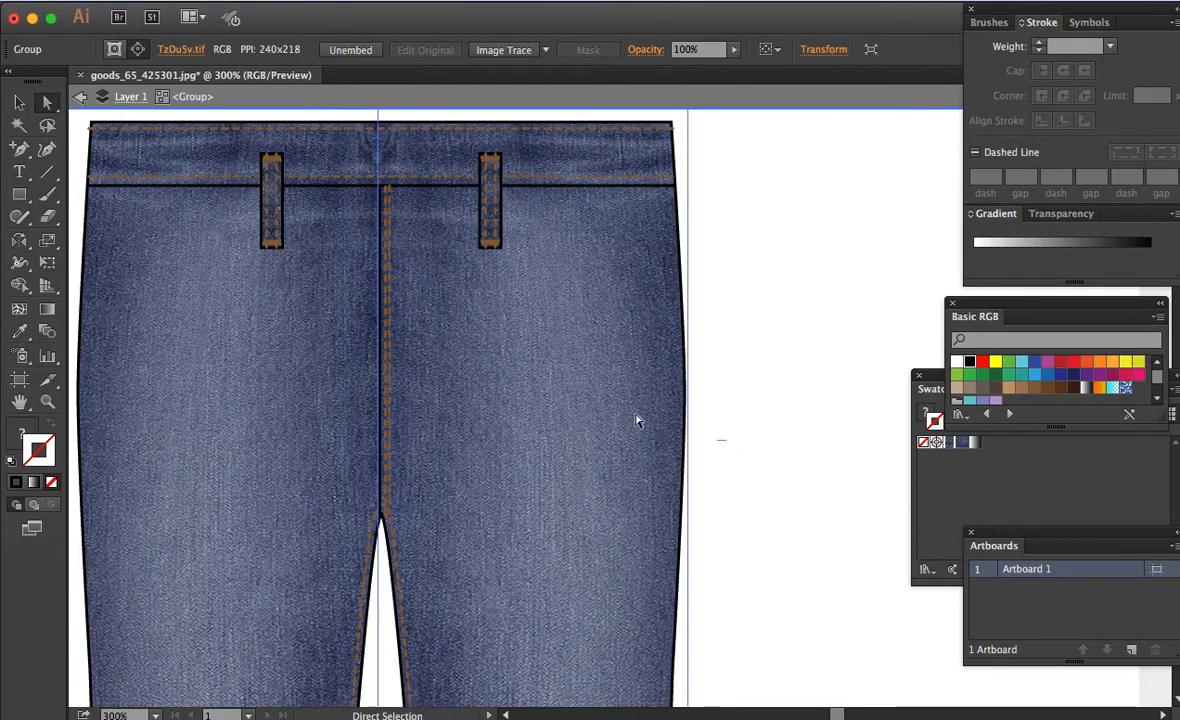
pyautogui.press('super+a')
pyautogui.click(282, 403)
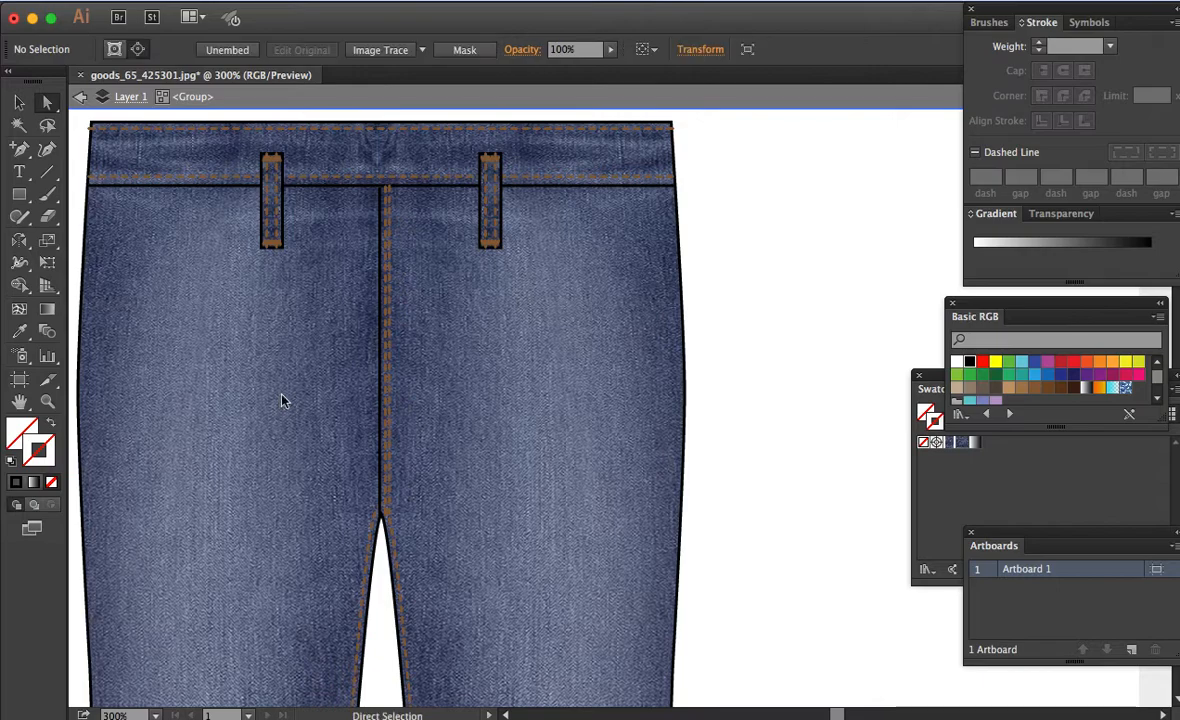
pyautogui.moveTo(357, 422); pyautogui.dragTo(433, 425)
pyautogui.press('o')
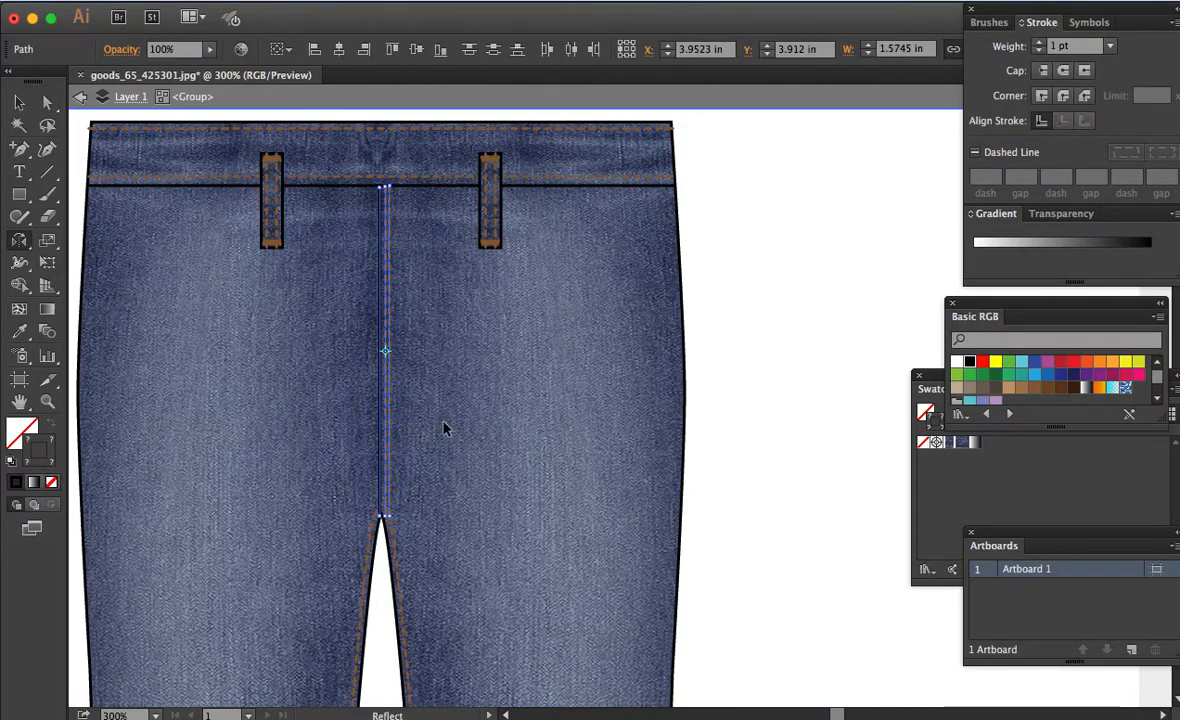
pyautogui.press('Return')
pyautogui.press('Return')
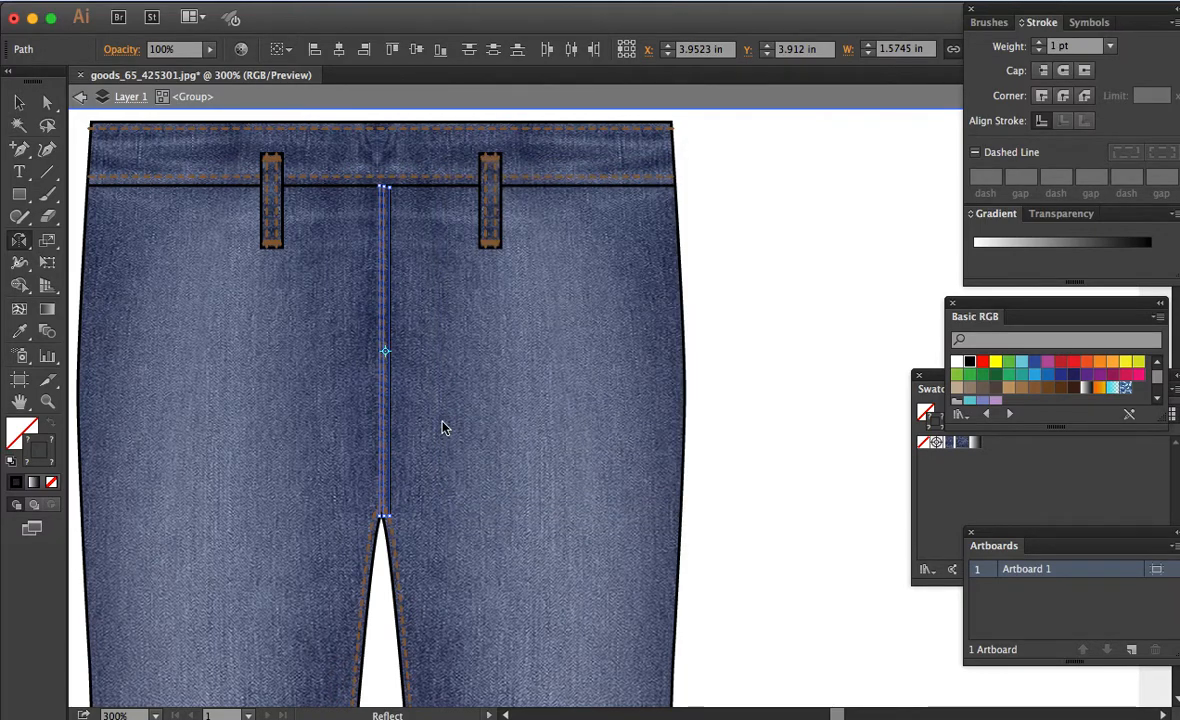
pyautogui.press('v')
pyautogui.click(492, 243)
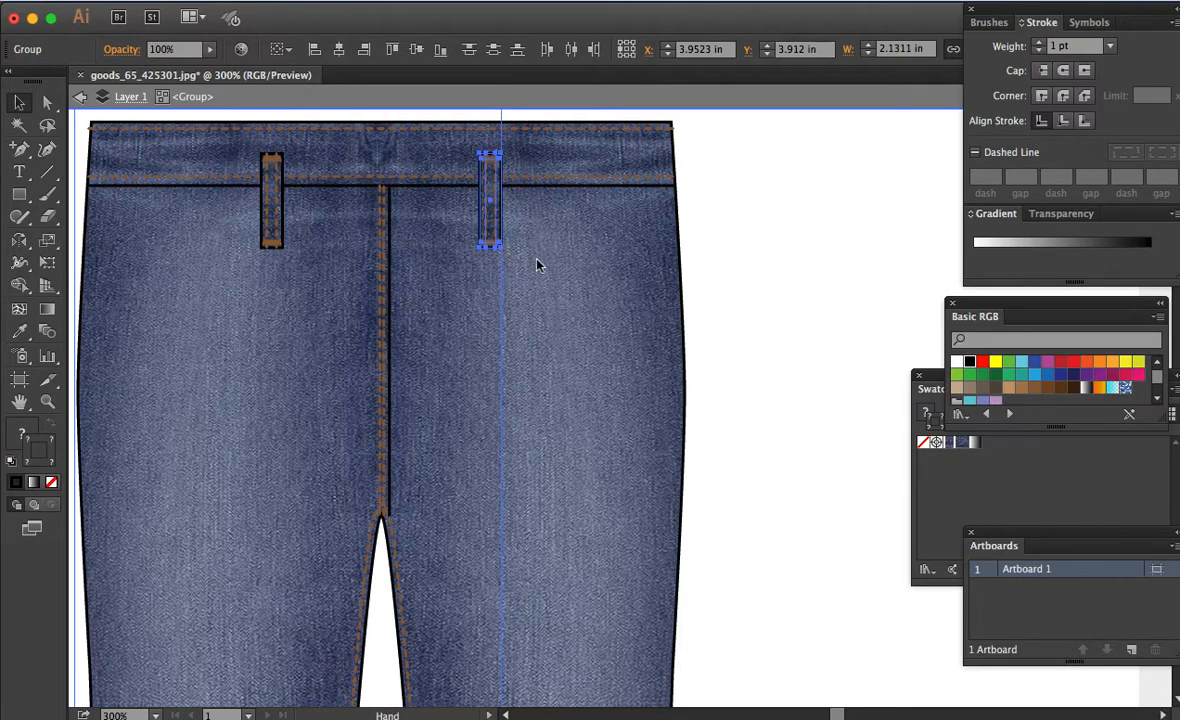
pyautogui.moveTo(548, 274); pyautogui.dragTo(564, 353)
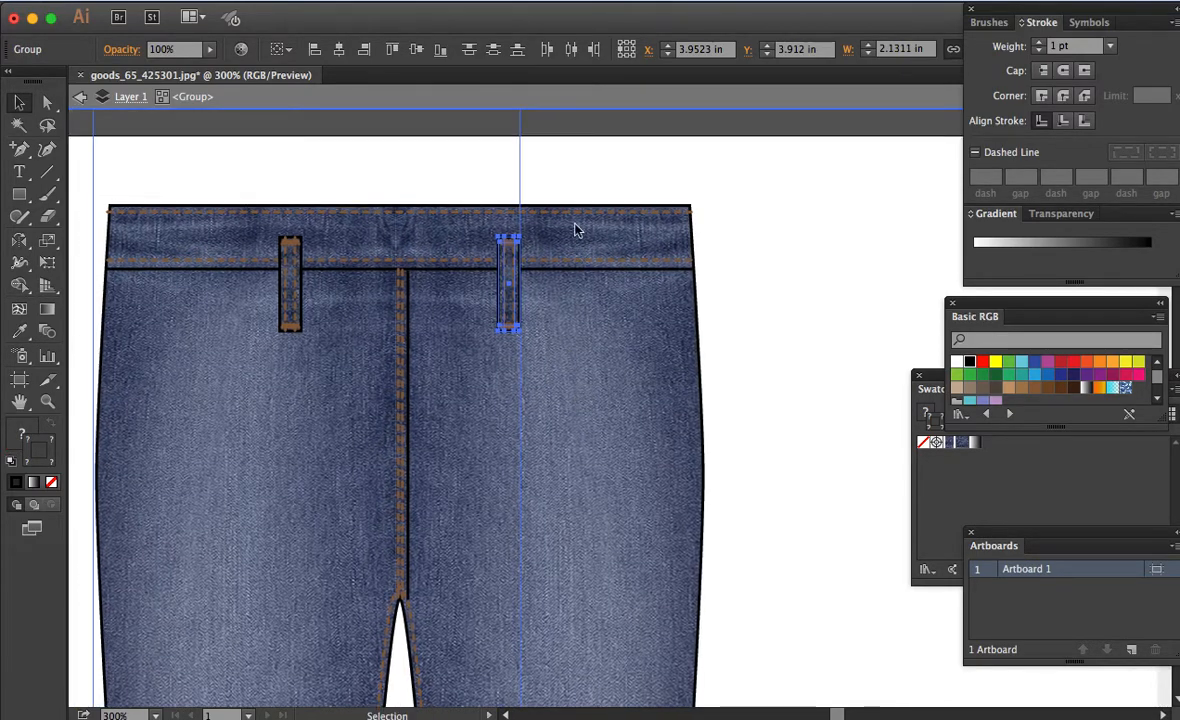
pyautogui.press('a')
pyautogui.click(600, 270)
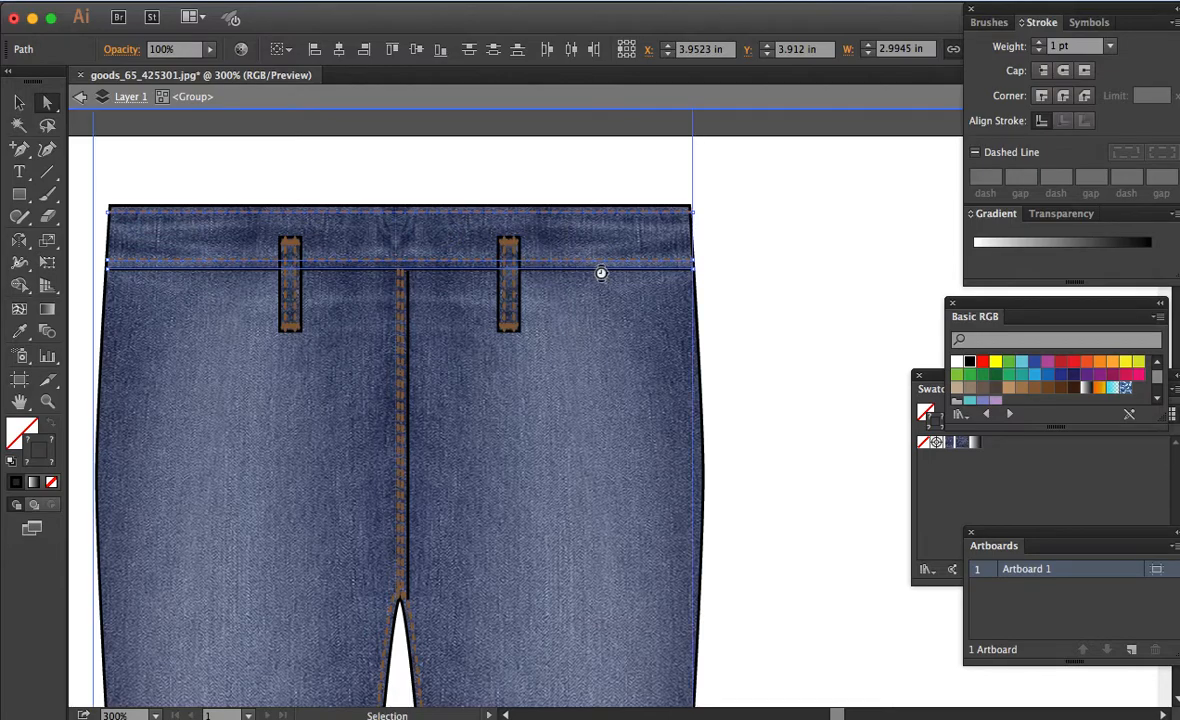
pyautogui.click(536, 307)
pyautogui.moveTo(476, 234); pyautogui.dragTo(635, 362)
pyautogui.press('v')
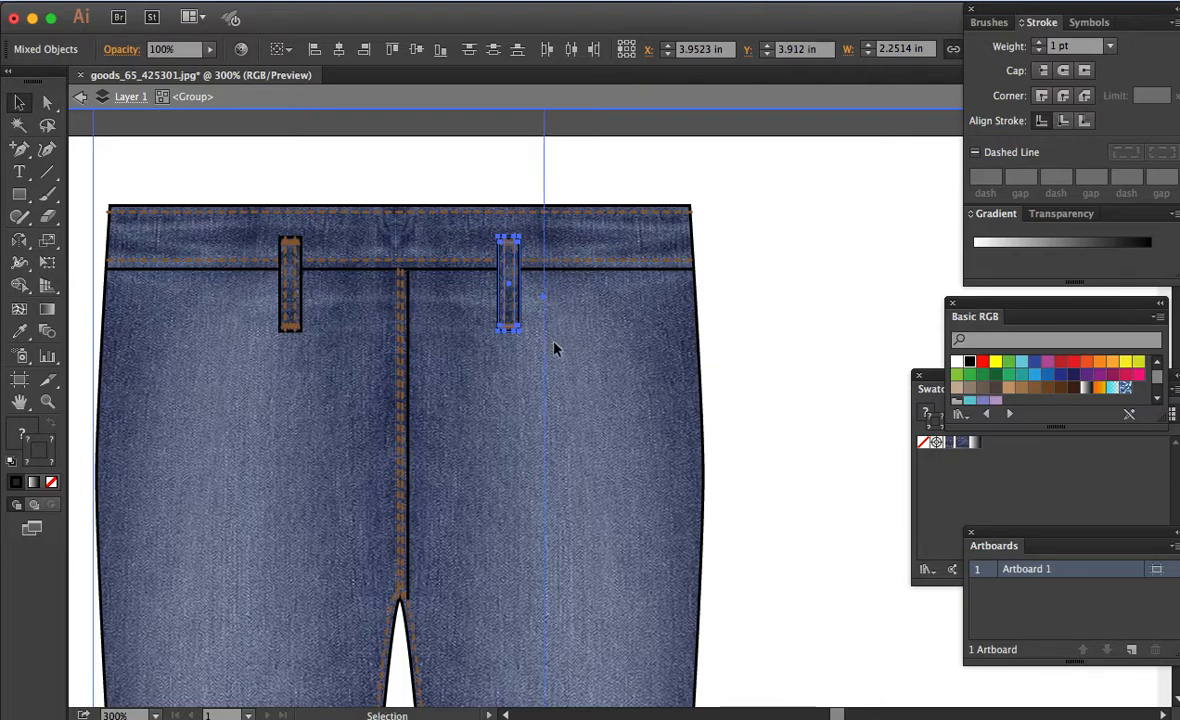
# Step: Deselect the belt loop and exit isolation mode of the back-view group
pyautogui.press('super+minus')
pyautogui.press('super+minus')
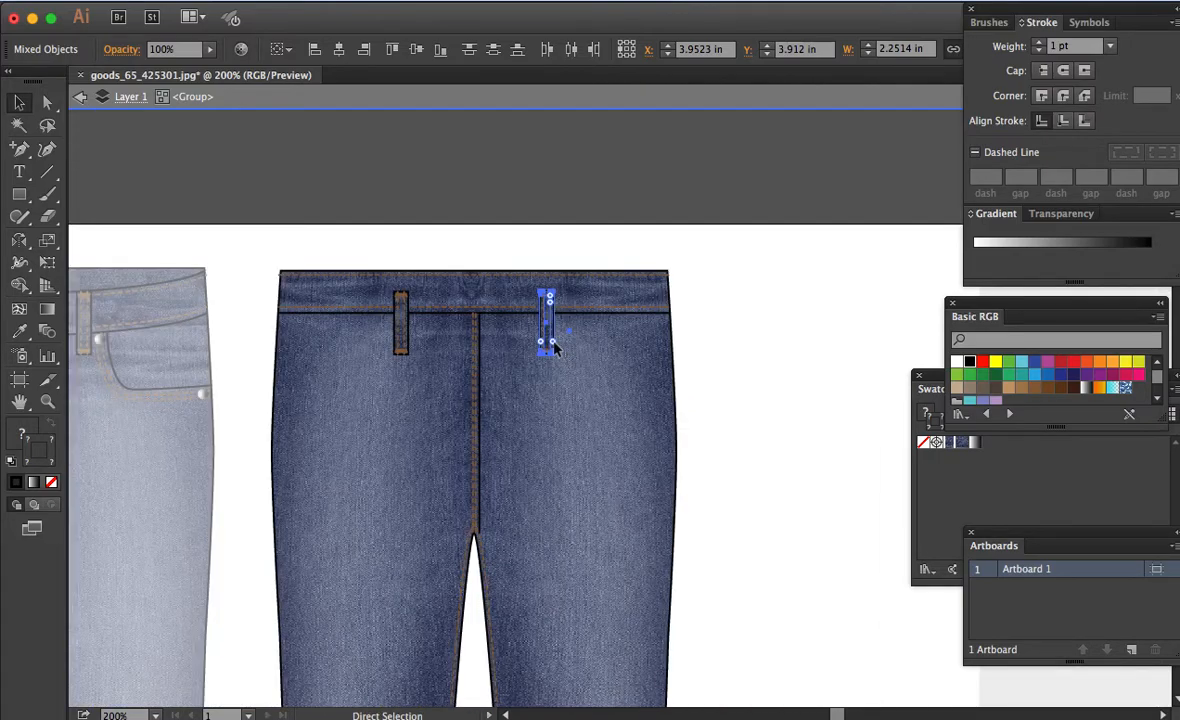
pyautogui.press('a')
pyautogui.click(550, 216)
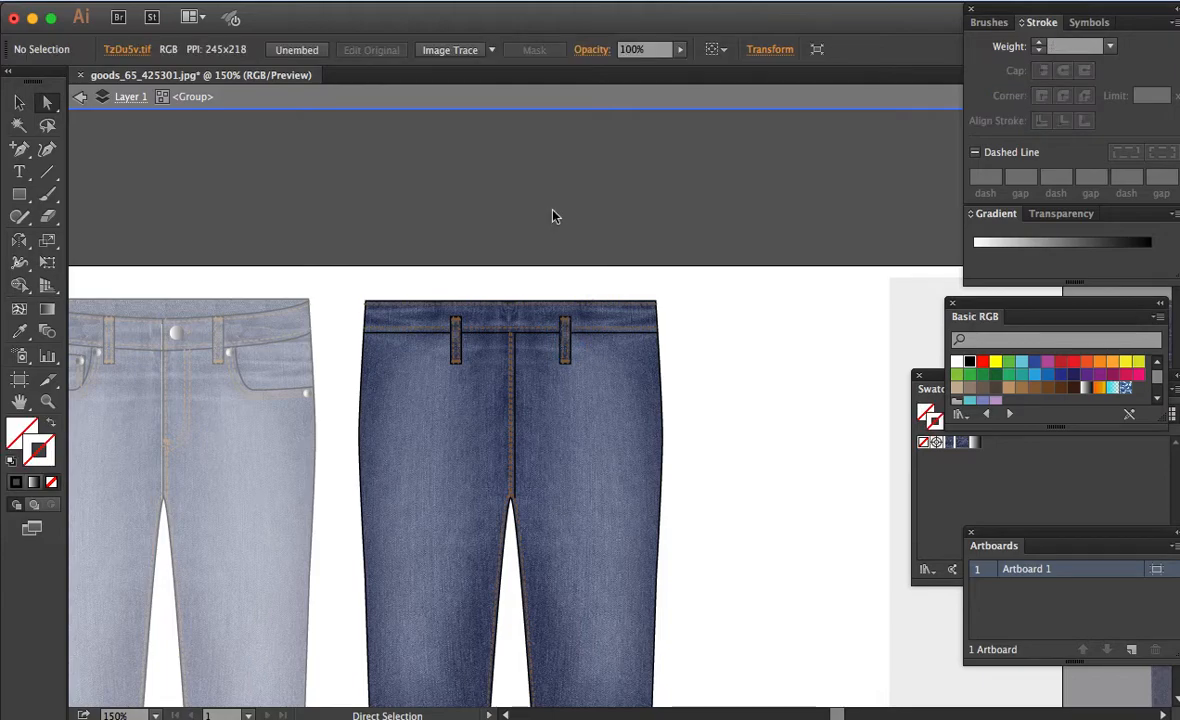
pyautogui.press('Escape')
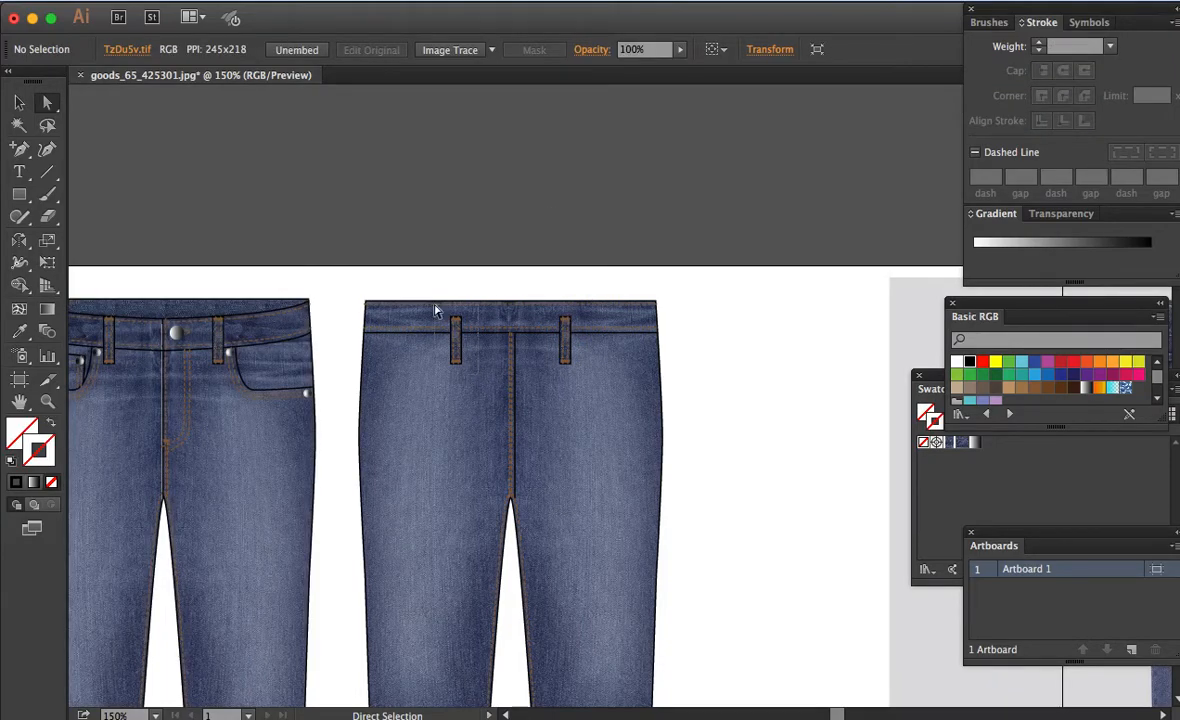
# Step: Delete the left belt loop of the back view, then try deleting the right loop and undo that deletion
pyautogui.moveTo(434, 305); pyautogui.dragTo(434, 306)
pyautogui.press('Delete')
pyautogui.moveTo(558, 309); pyautogui.dragTo(601, 415)
pyautogui.press('+')
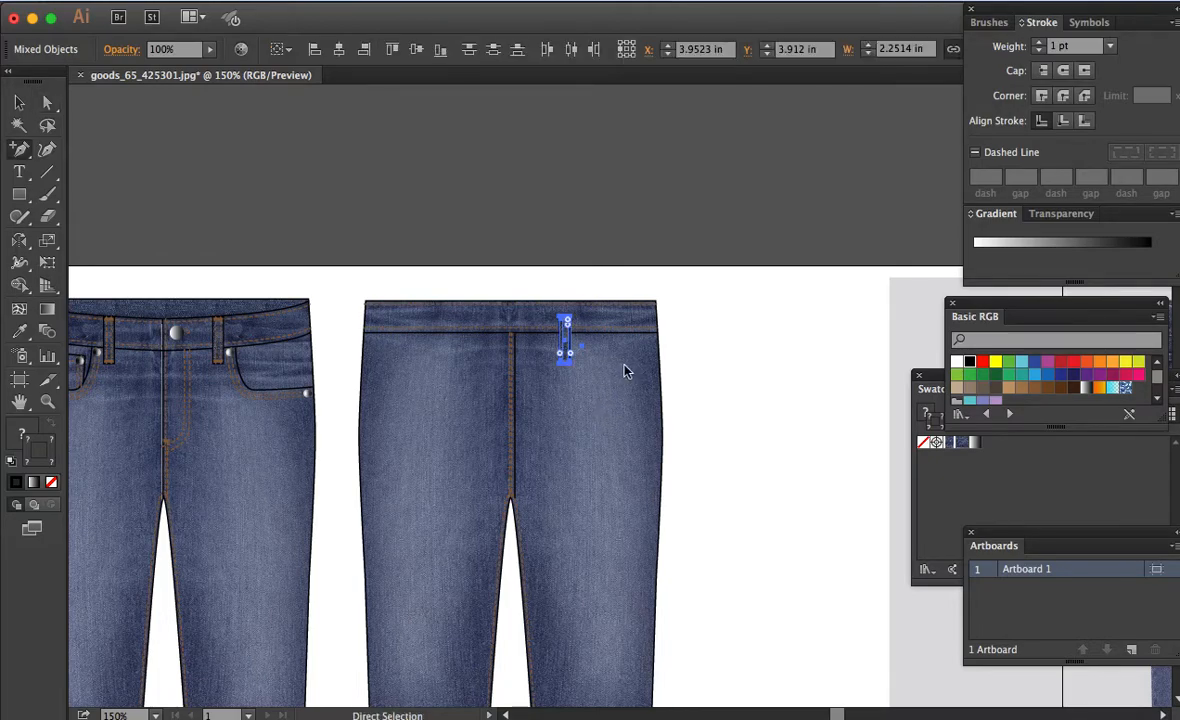
pyautogui.press('Delete')
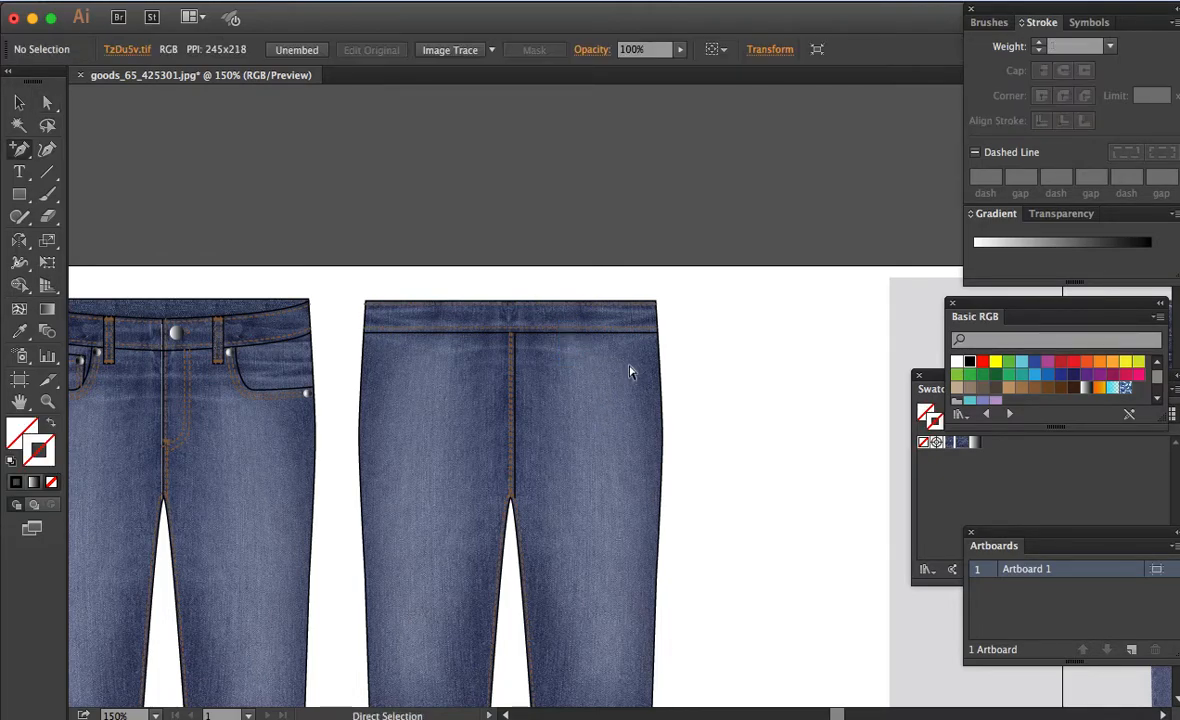
pyautogui.hotkey('ctrl', 'z')
pyautogui.press('v')
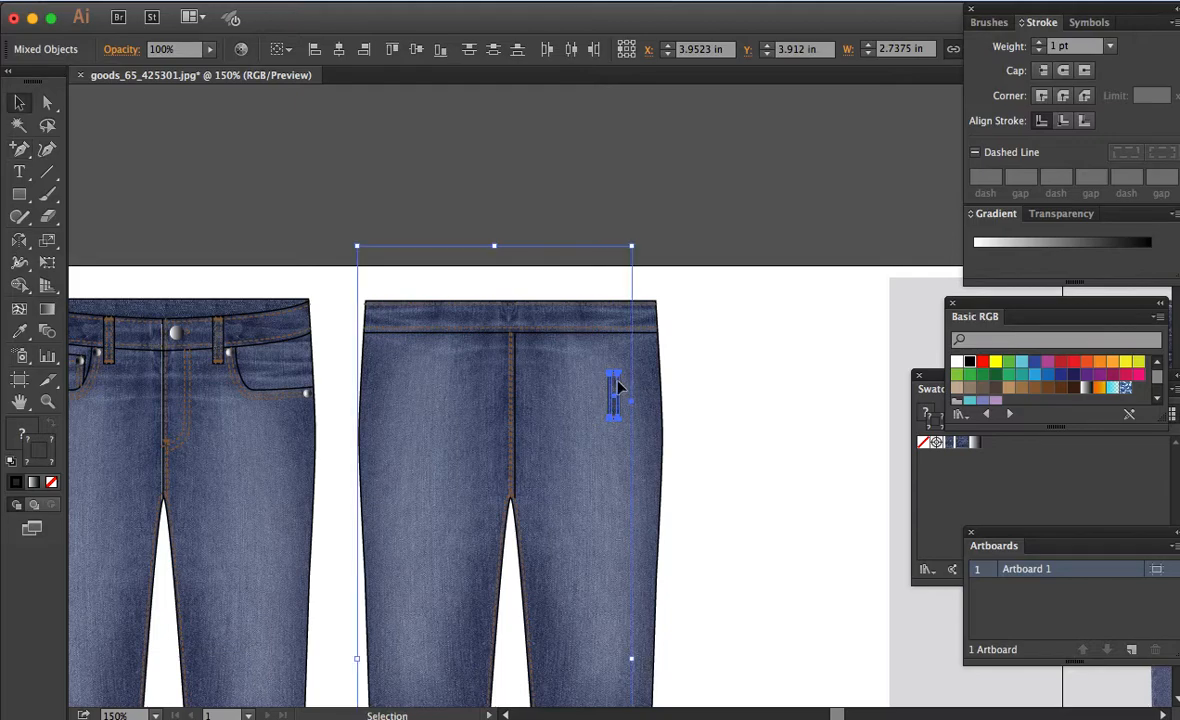
# Step: Move the remaining belt loop to the waistband's right end and place evenly spaced copies at the centre seam and the left end
pyautogui.moveTo(617, 384); pyautogui.dragTo(514, 314)
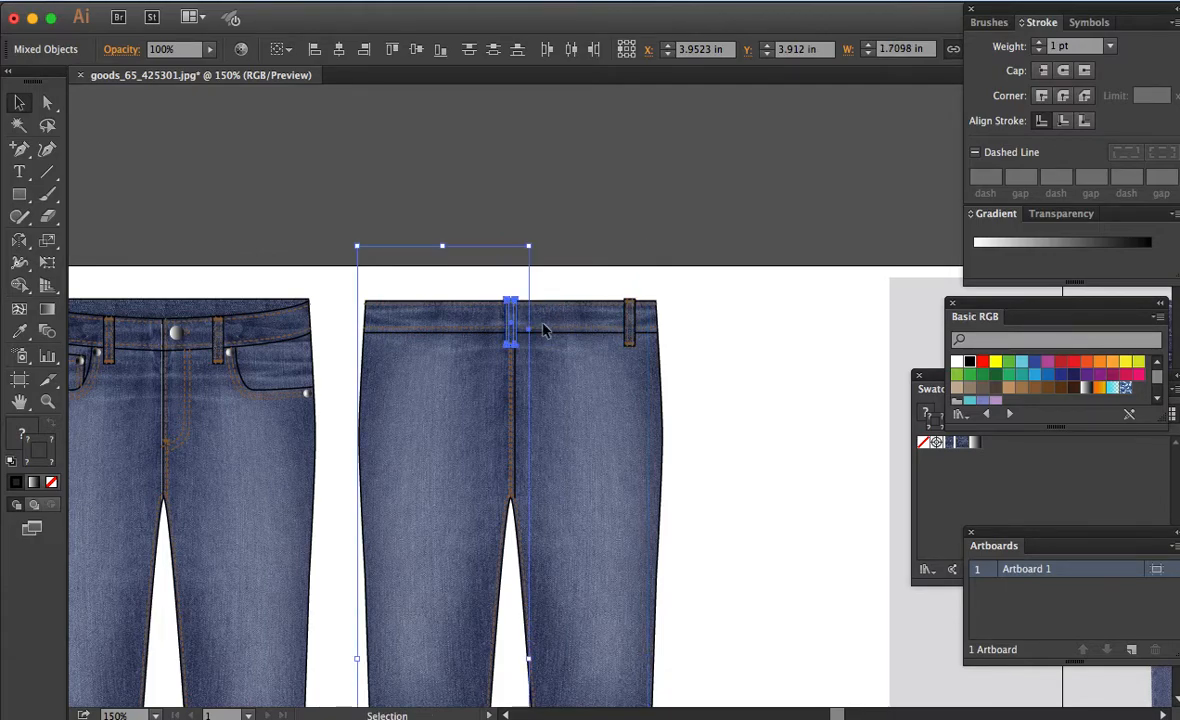
pyautogui.press('super+d')
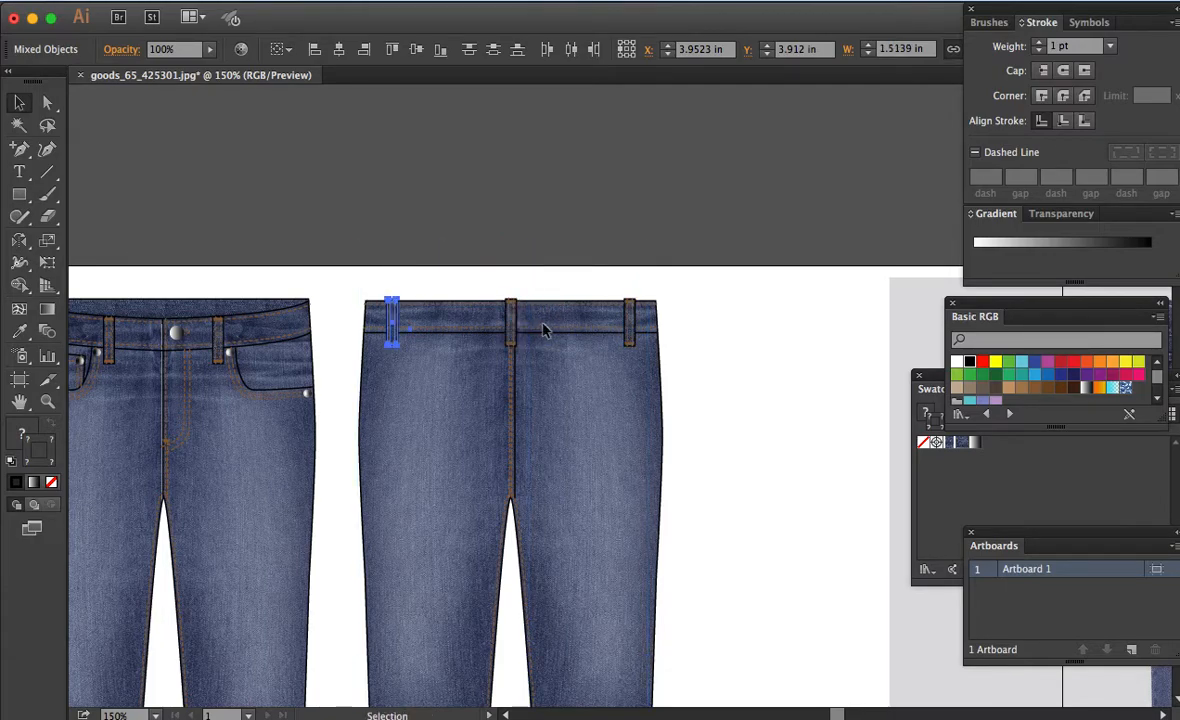
pyautogui.click(704, 377)
pyautogui.press('super+space')
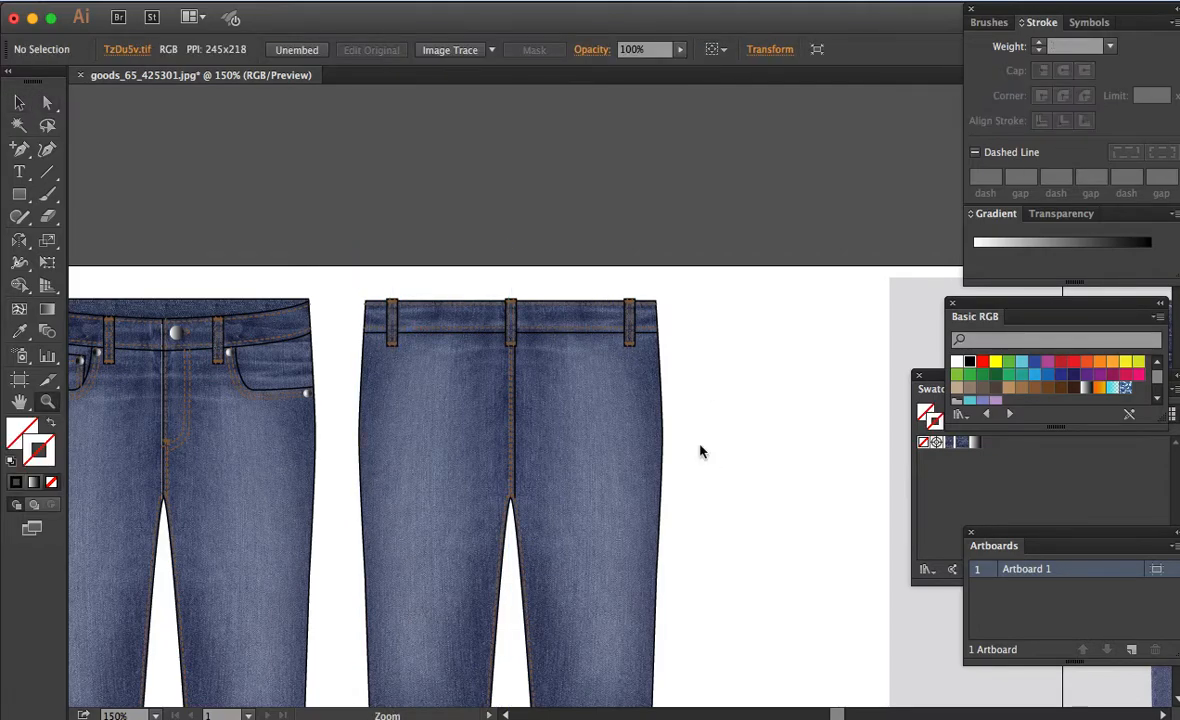
# Step: Draw a V-shaped yoke seam between the side seams, dipping at the centre seam, with the waistband seam's black 1 pt stroke
pyautogui.press('p')
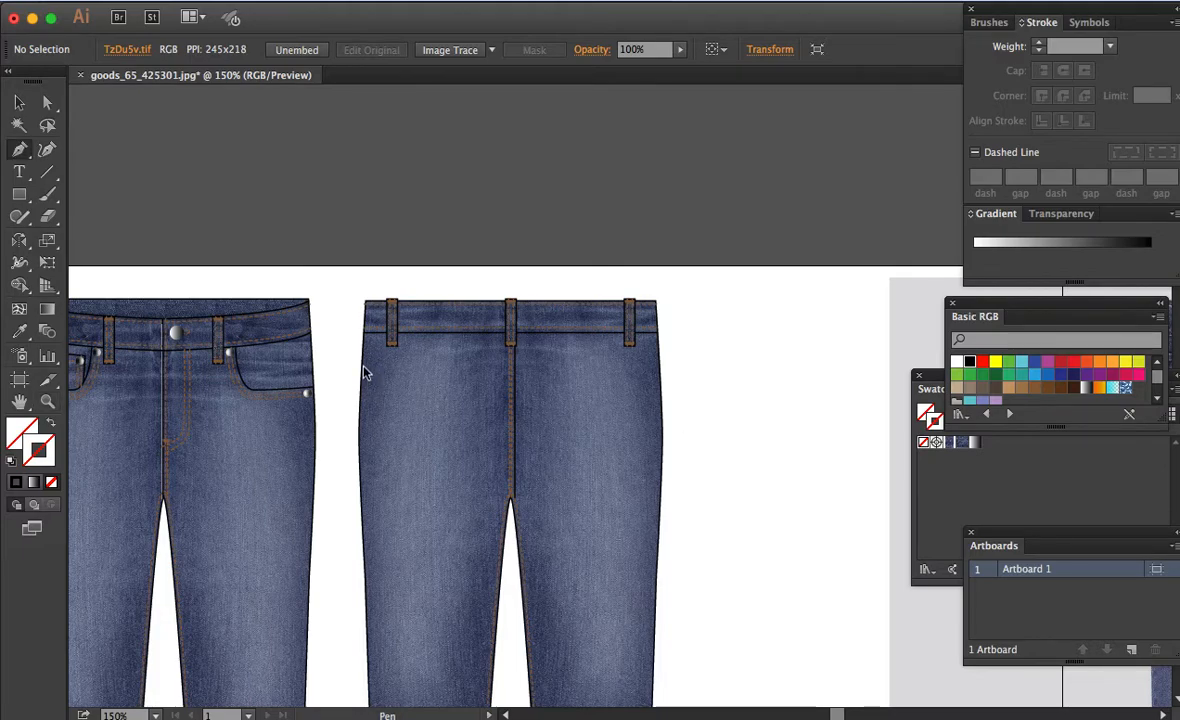
pyautogui.click(362, 368)
pyautogui.click(512, 385)
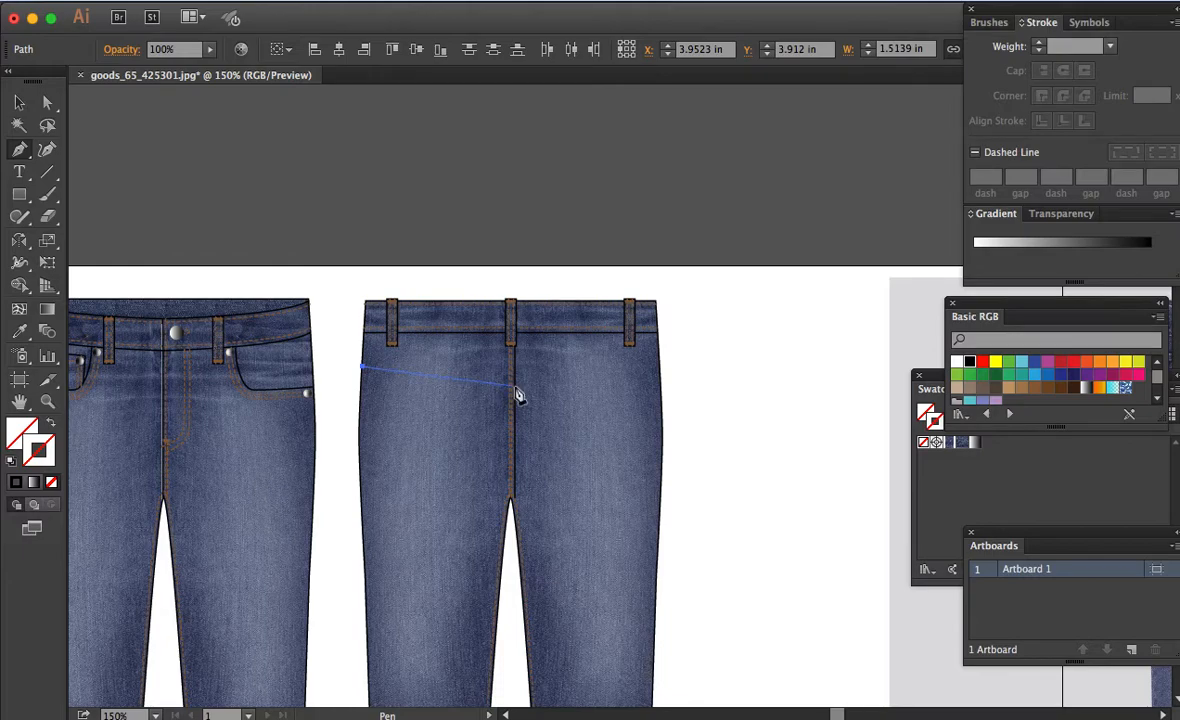
pyautogui.click(660, 365)
pyautogui.press('i')
pyautogui.click(570, 340)
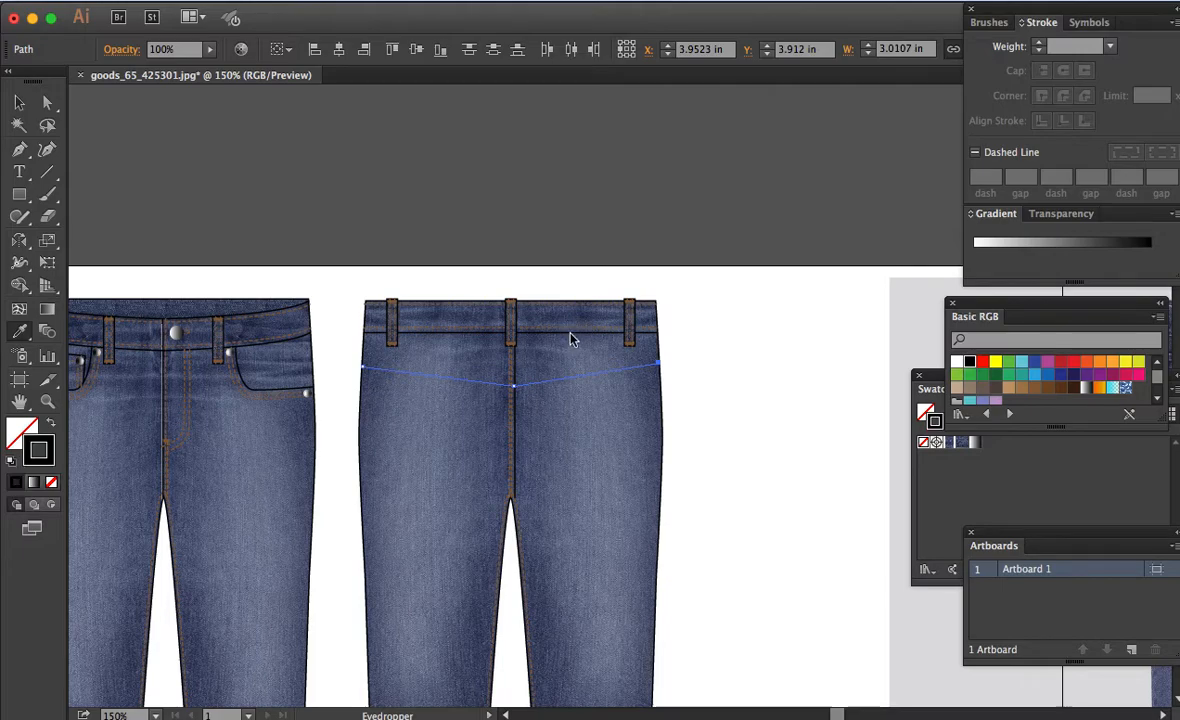
pyautogui.press('a')
pyautogui.press('shift+super+a')
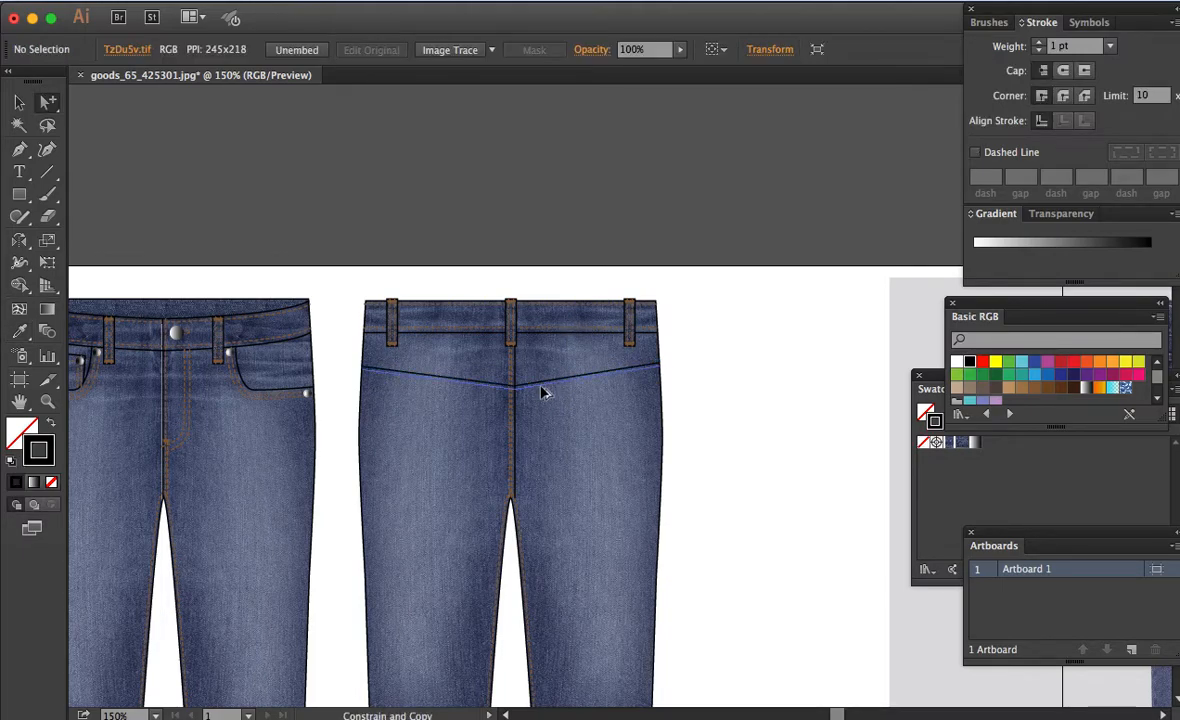
# Step: Duplicate the yoke seam twice just below itself and give the copies the brown dashed stroke of the centre topstitching
pyautogui.keyDown('alt'); pyautogui.click(543, 390); pyautogui.keyUp('alt')
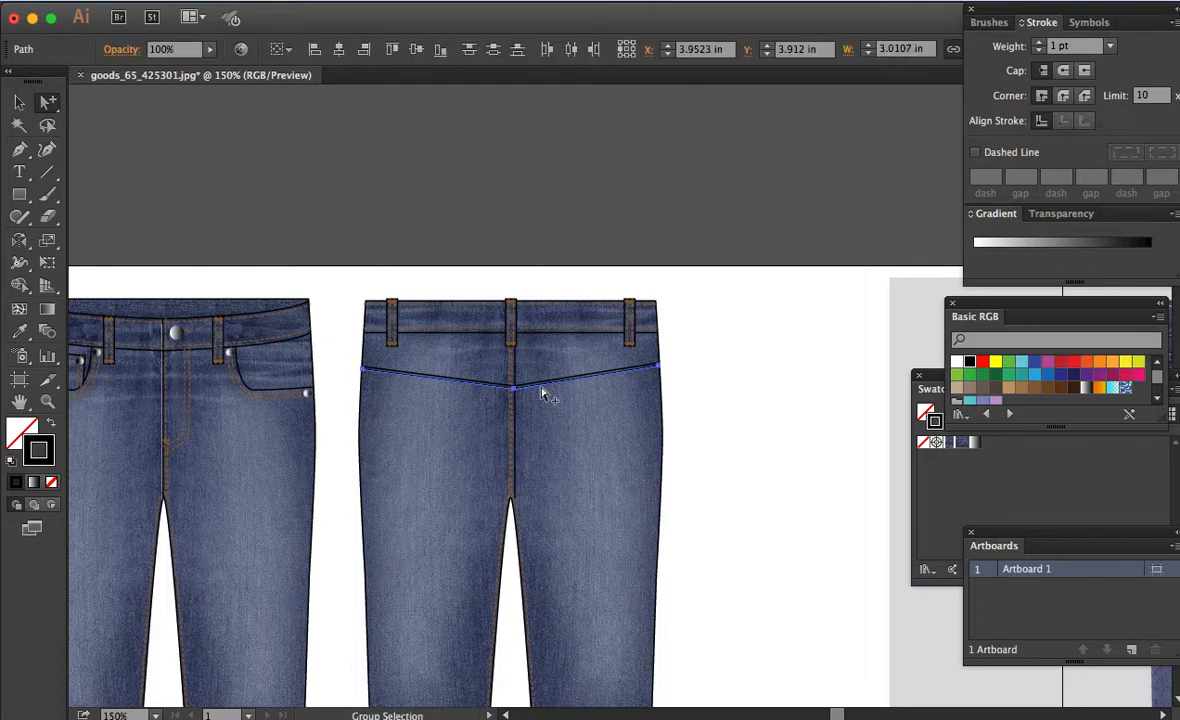
pyautogui.click(544, 391)
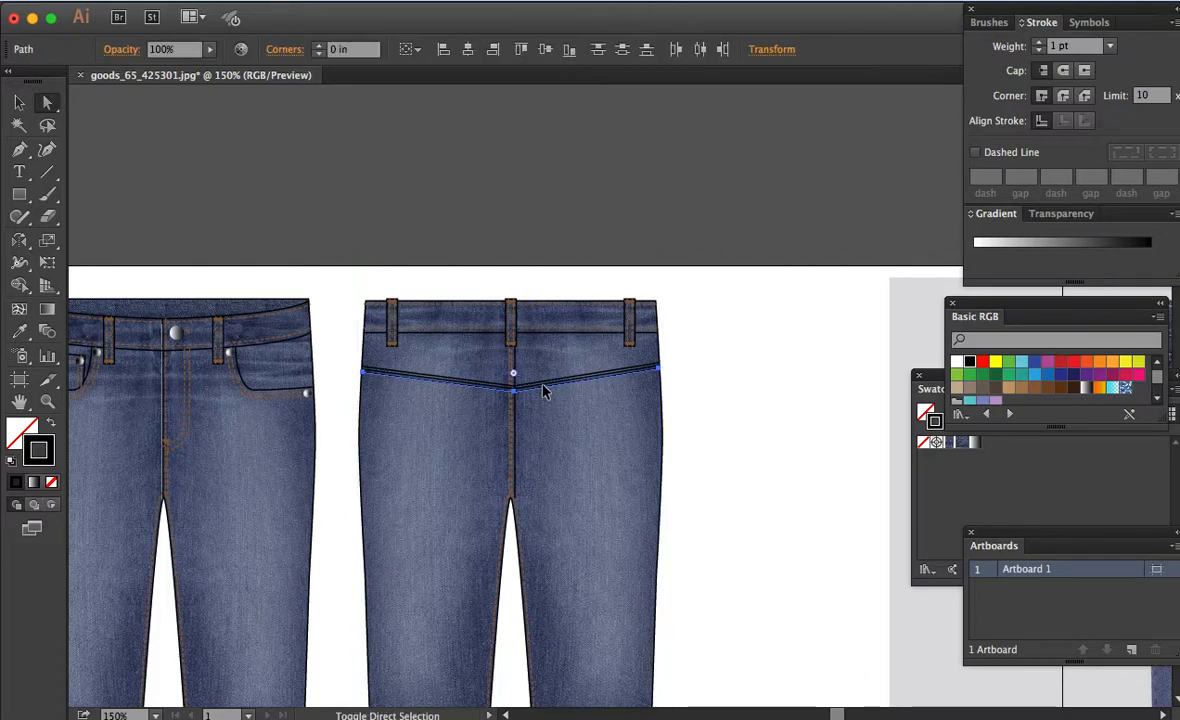
pyautogui.press('i')
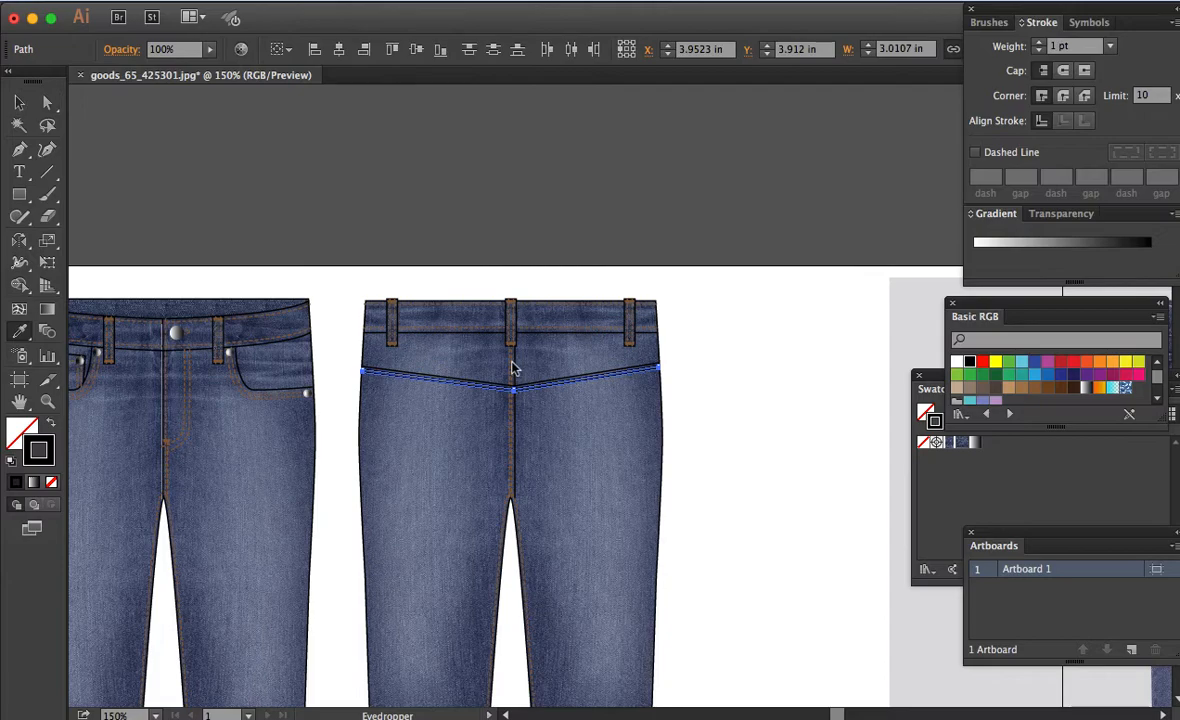
pyautogui.click(515, 360)
pyautogui.press('a')
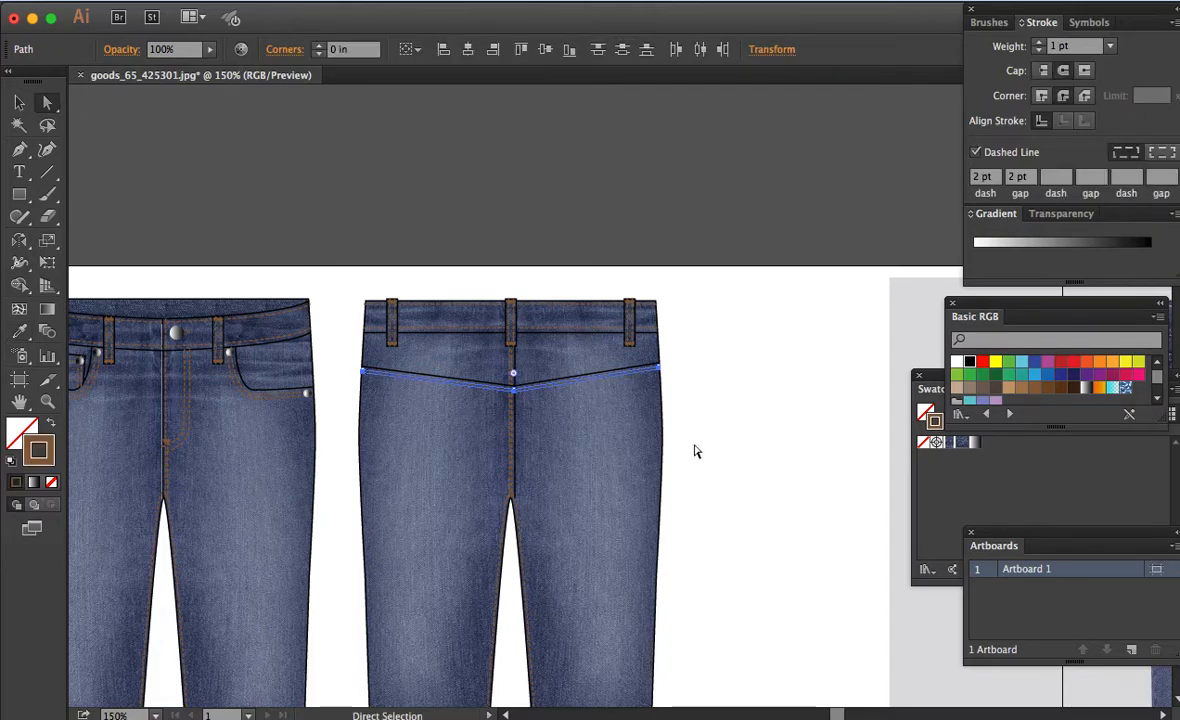
pyautogui.click(697, 452)
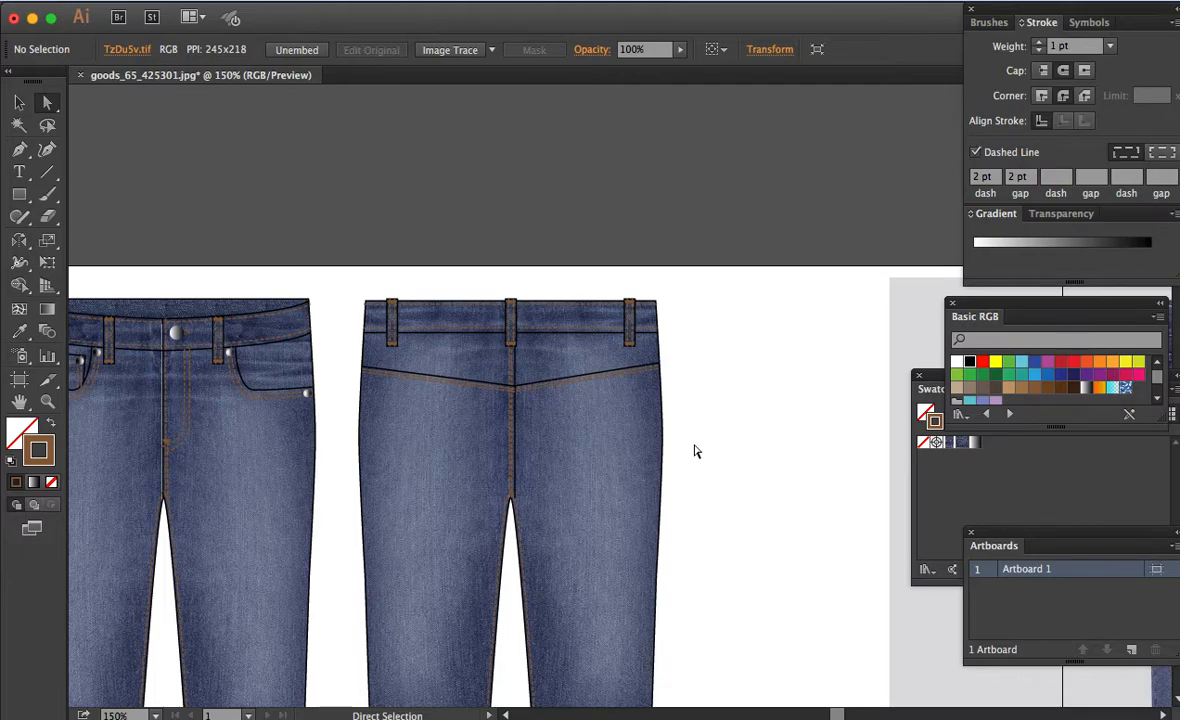
# Step: Draw a rounded rectangle with 0.17 in corners below the yoke on the right back leg as the pocket
pyautogui.press('z')
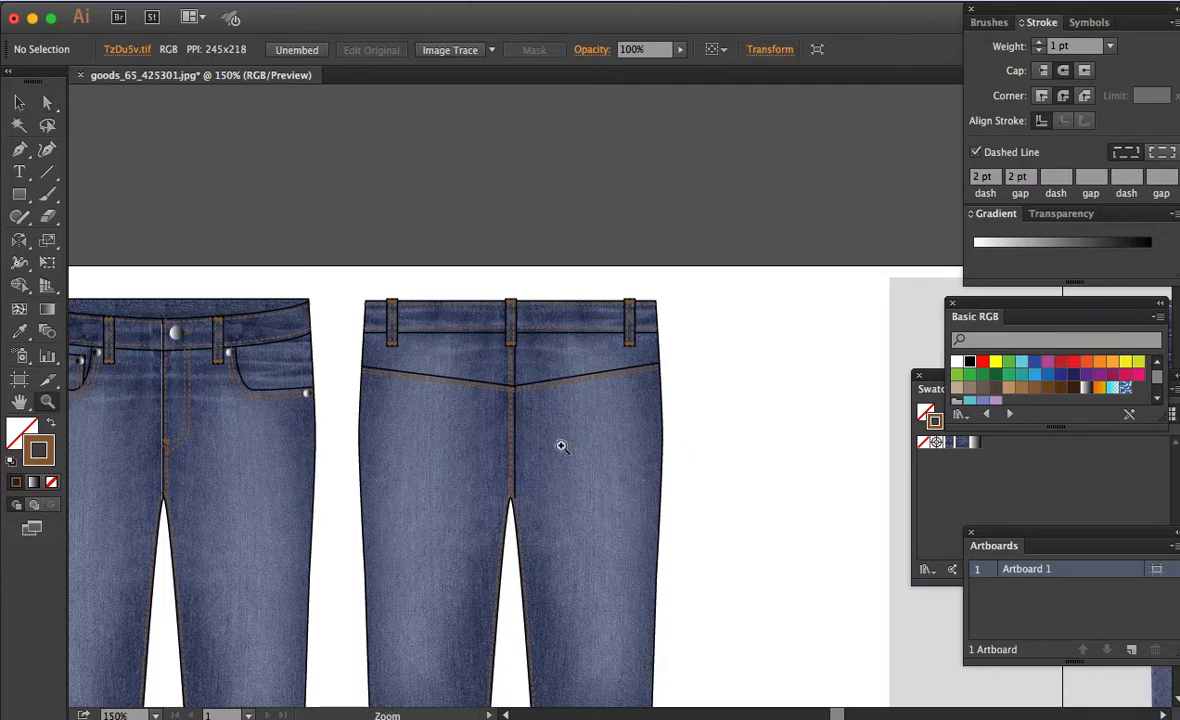
pyautogui.click(556, 448)
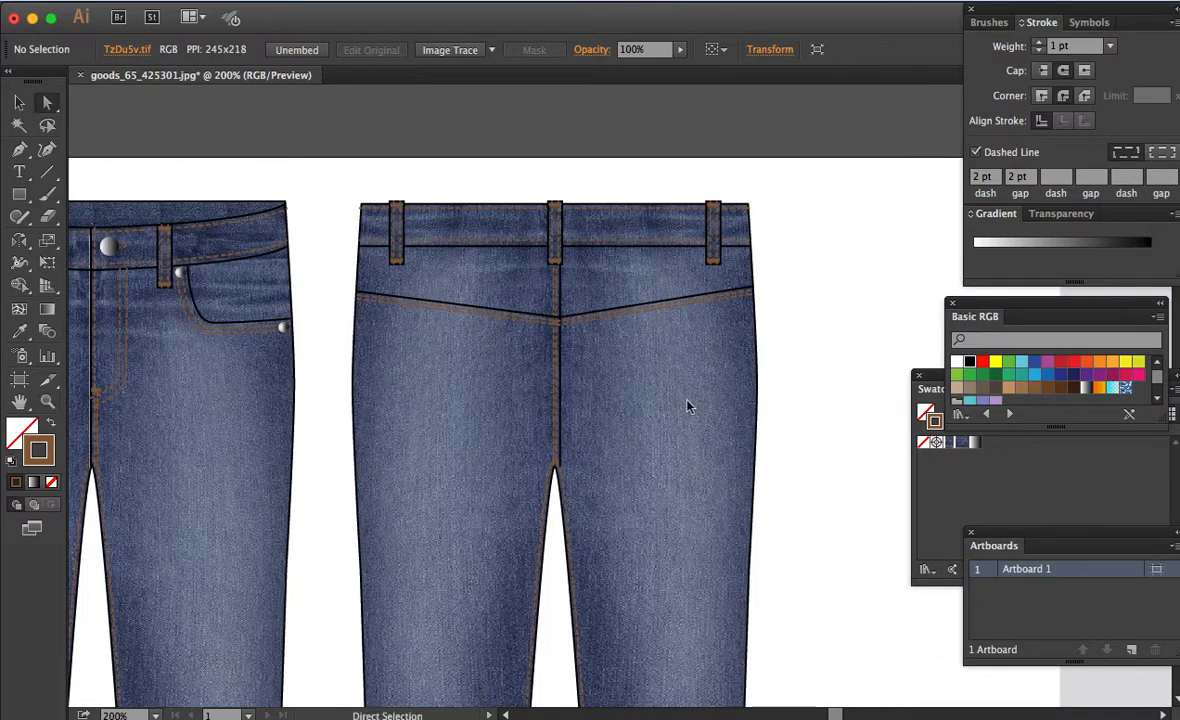
pyautogui.click(662, 382)
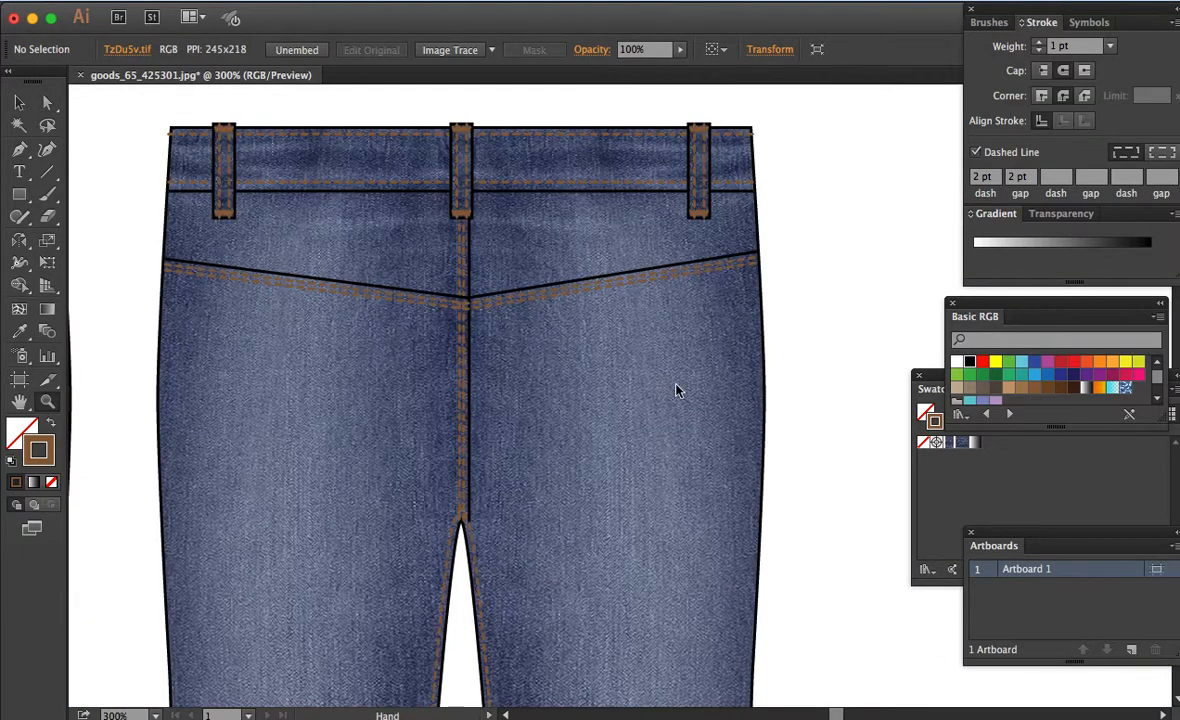
pyautogui.moveTo(676, 390); pyautogui.dragTo(640, 345)
pyautogui.click(19, 197)
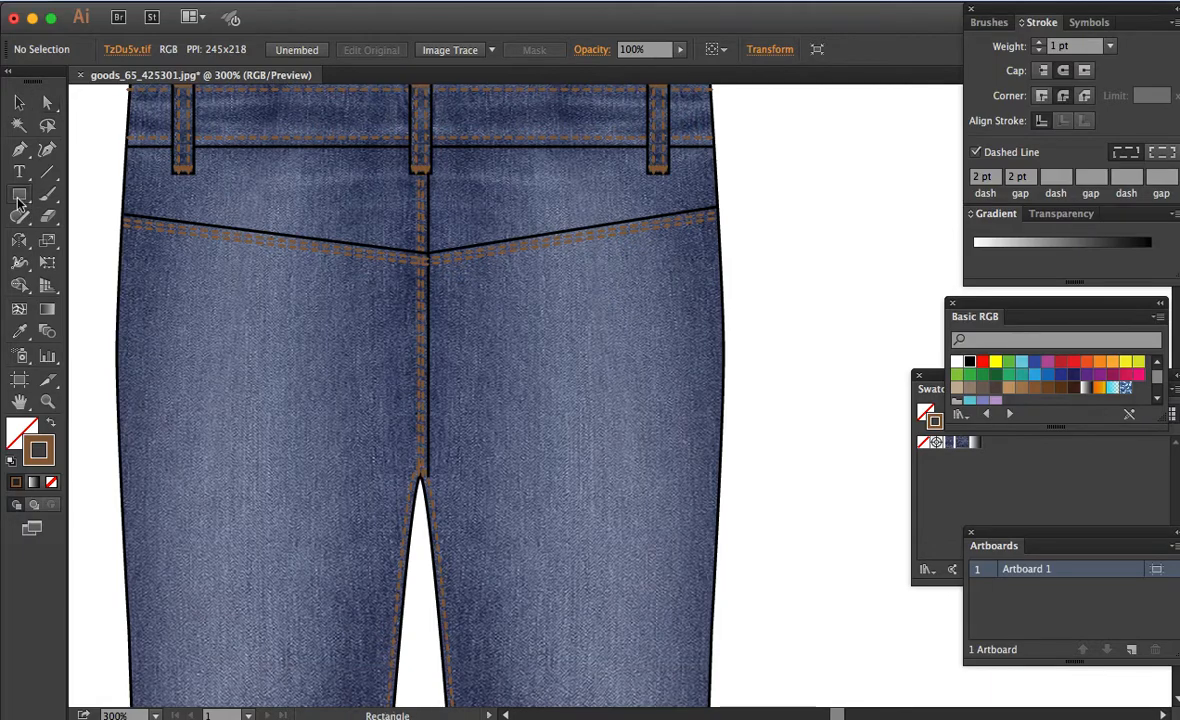
pyautogui.click(19, 201)
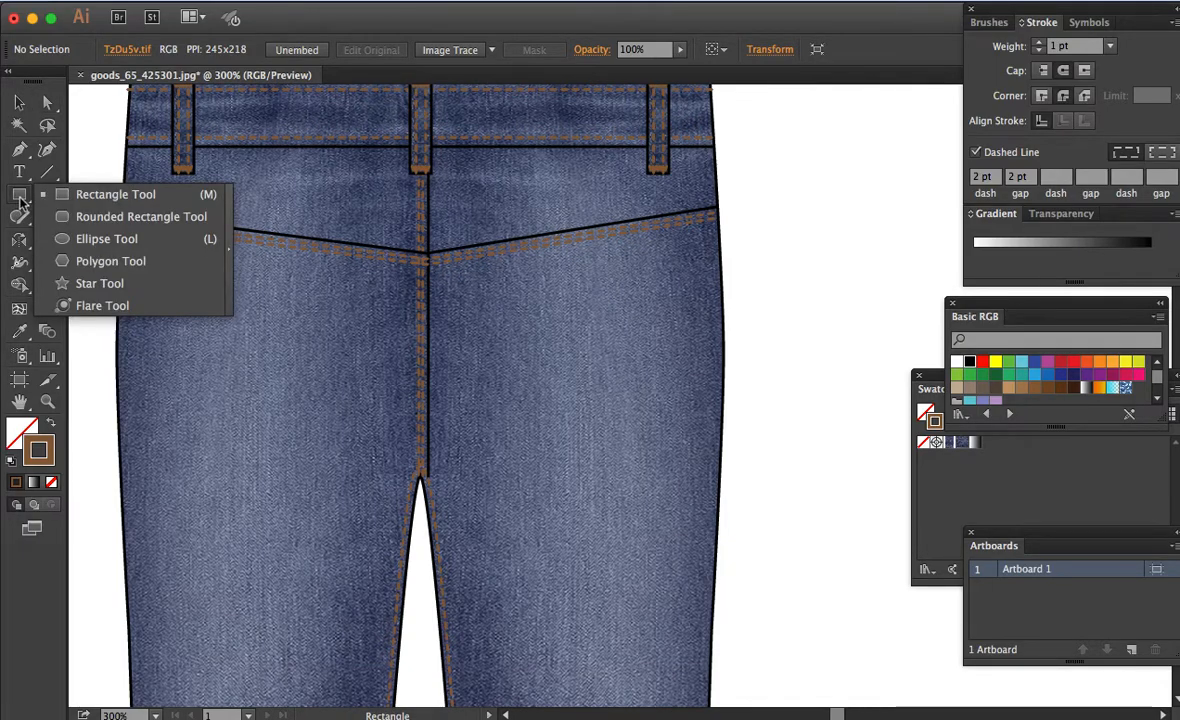
pyautogui.click(69, 224)
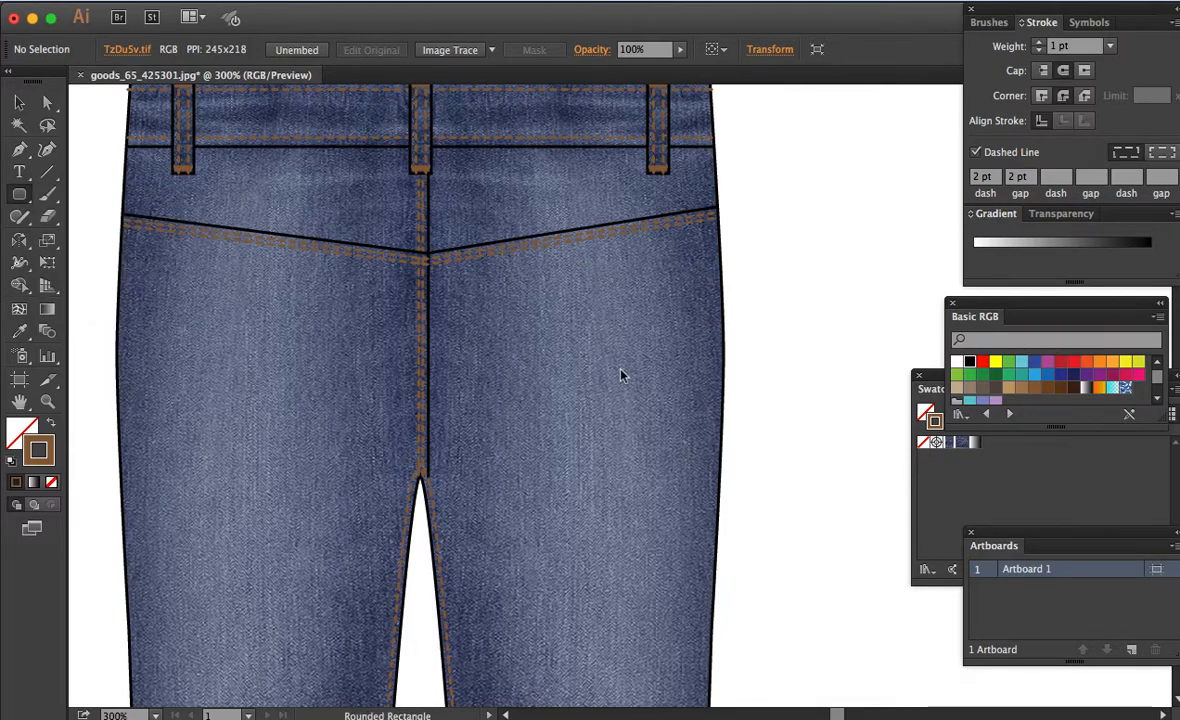
pyautogui.click(617, 443)
pyautogui.click(569, 406)
pyautogui.moveTo(506, 325); pyautogui.dragTo(697, 540)
pyautogui.press('a')
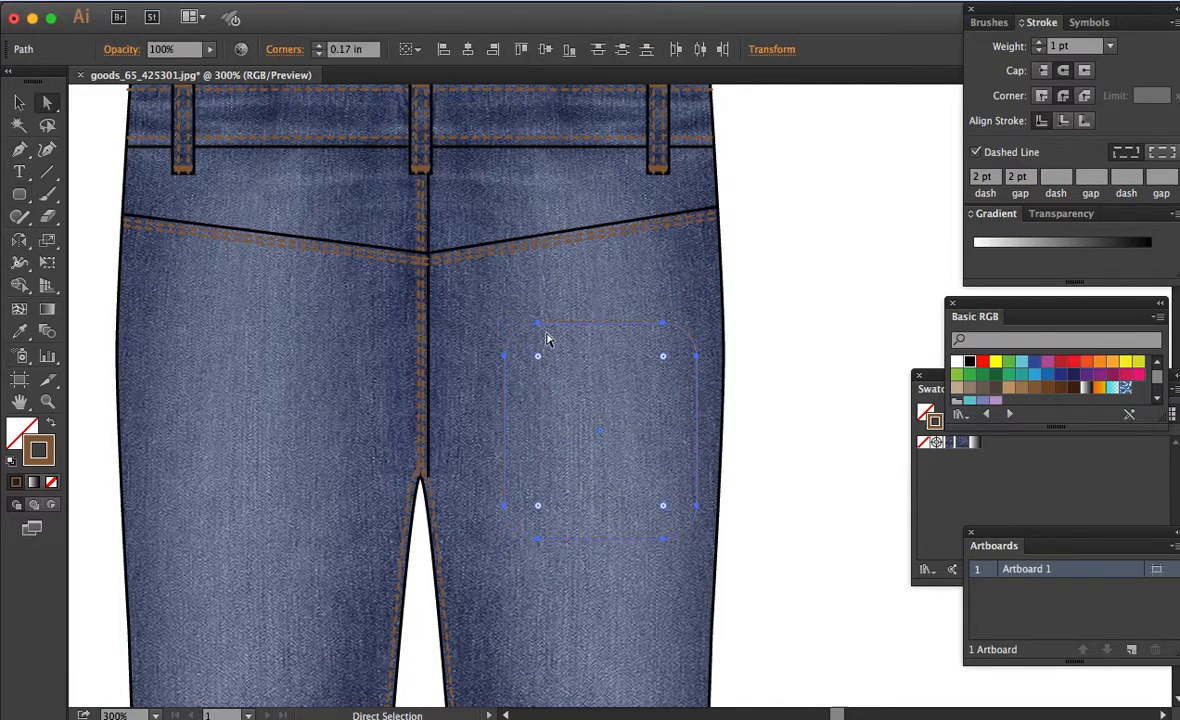
# Step: Give the pocket shape the waistband seam's black solid stroke and shift it slightly up and to the left
pyautogui.press('i')
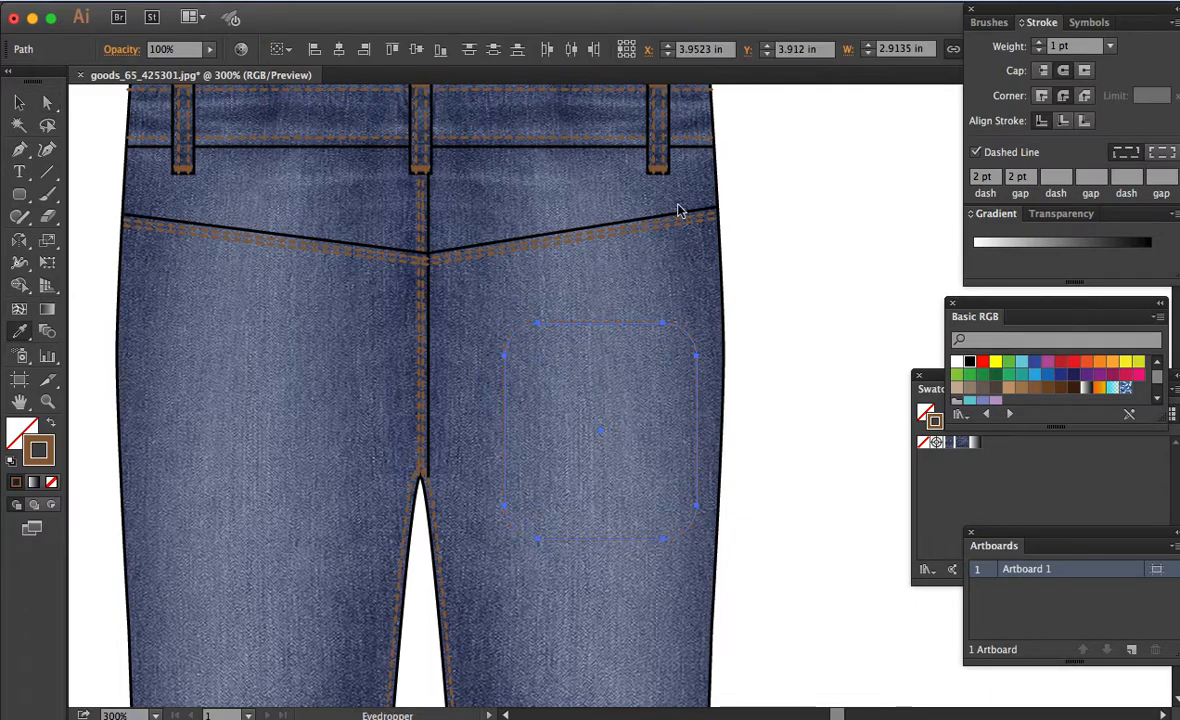
pyautogui.click(650, 137)
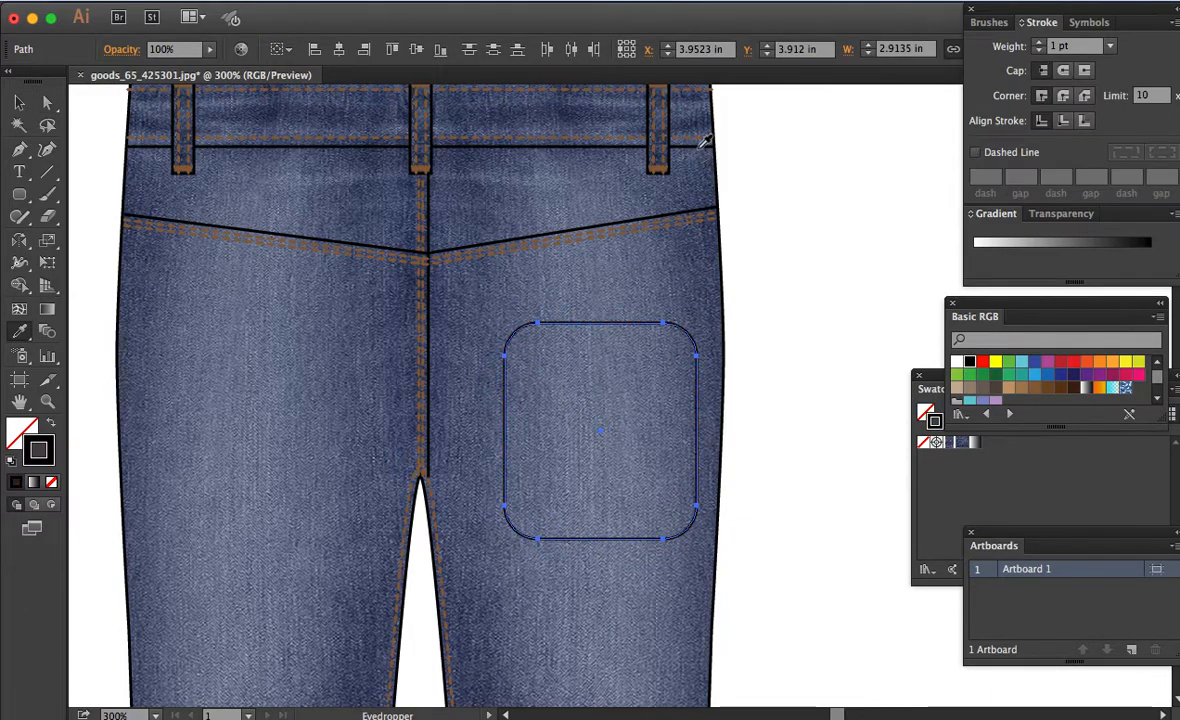
pyautogui.press('a')
pyautogui.moveTo(552, 330); pyautogui.dragTo(545, 317)
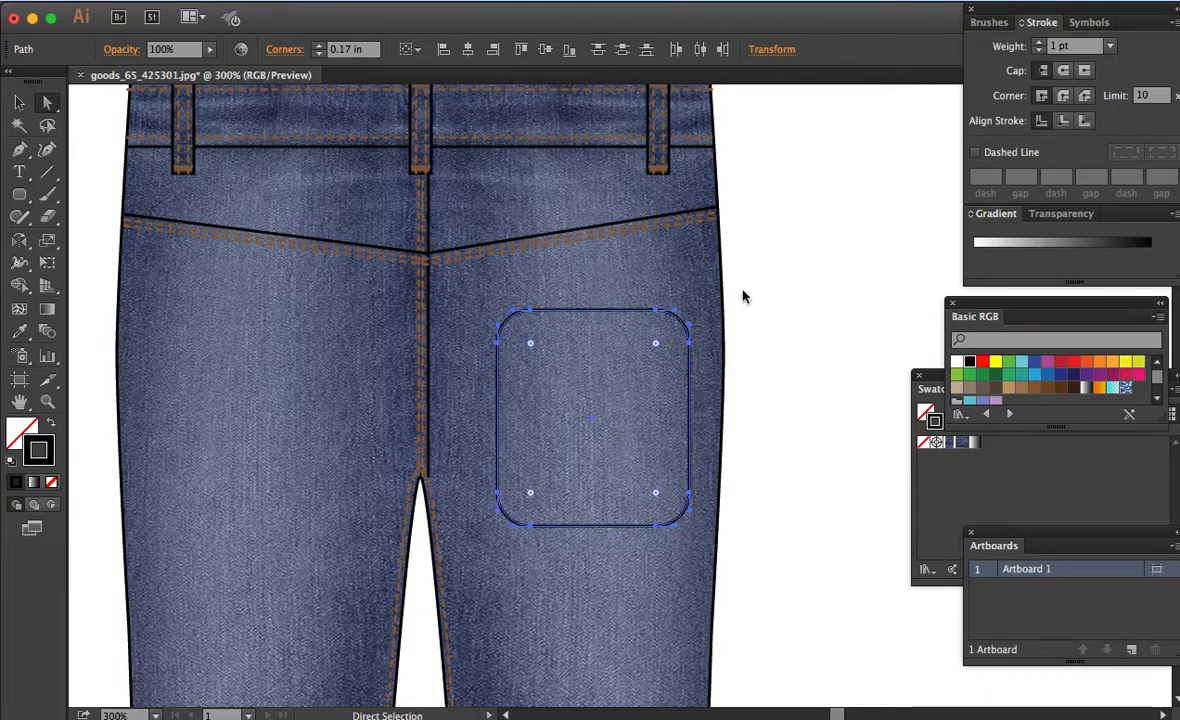
# Step: Delete the pocket's two upper-edge anchor points to remove its rounded top
pyautogui.click(697, 364)
pyautogui.click(660, 313)
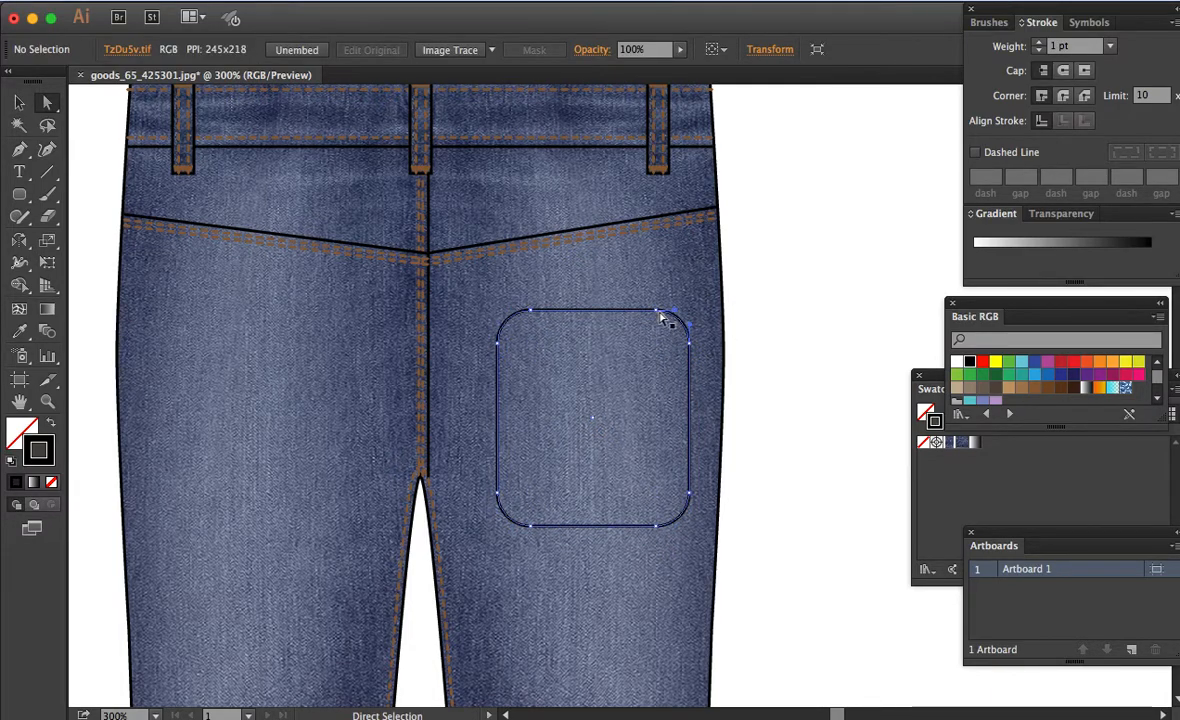
pyautogui.click(659, 316)
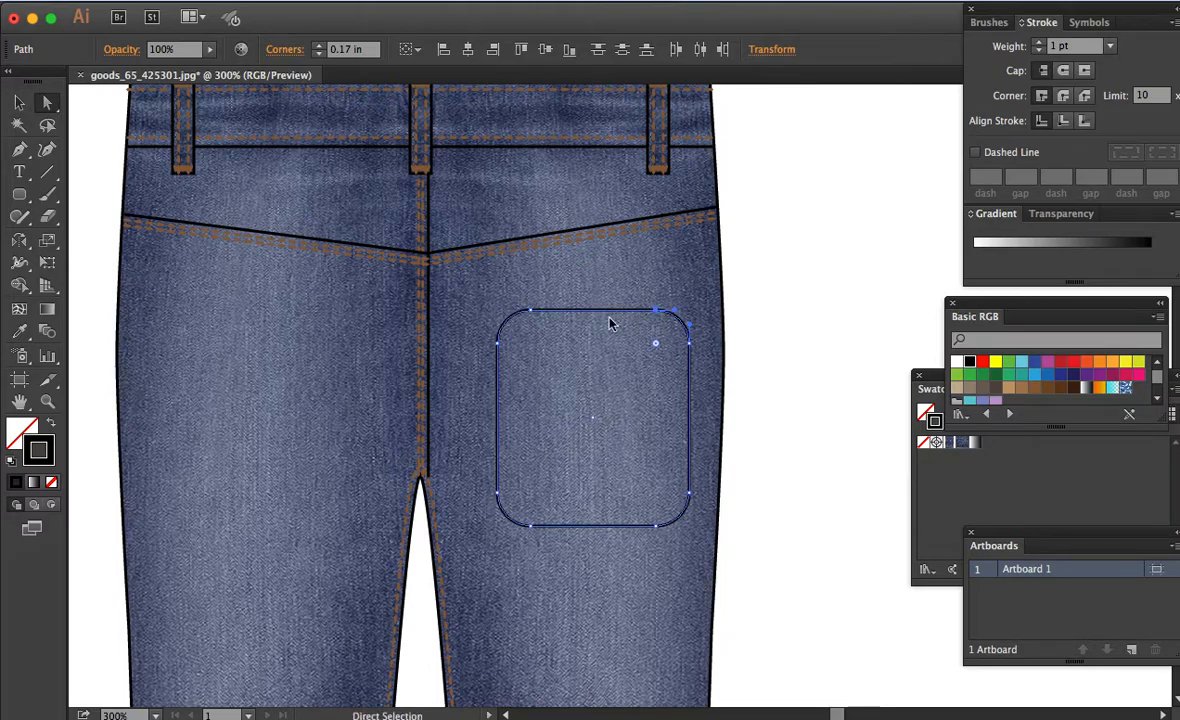
pyautogui.keyDown('shift'); pyautogui.click(531, 314); pyautogui.keyUp('shift')
pyautogui.press('Delete')
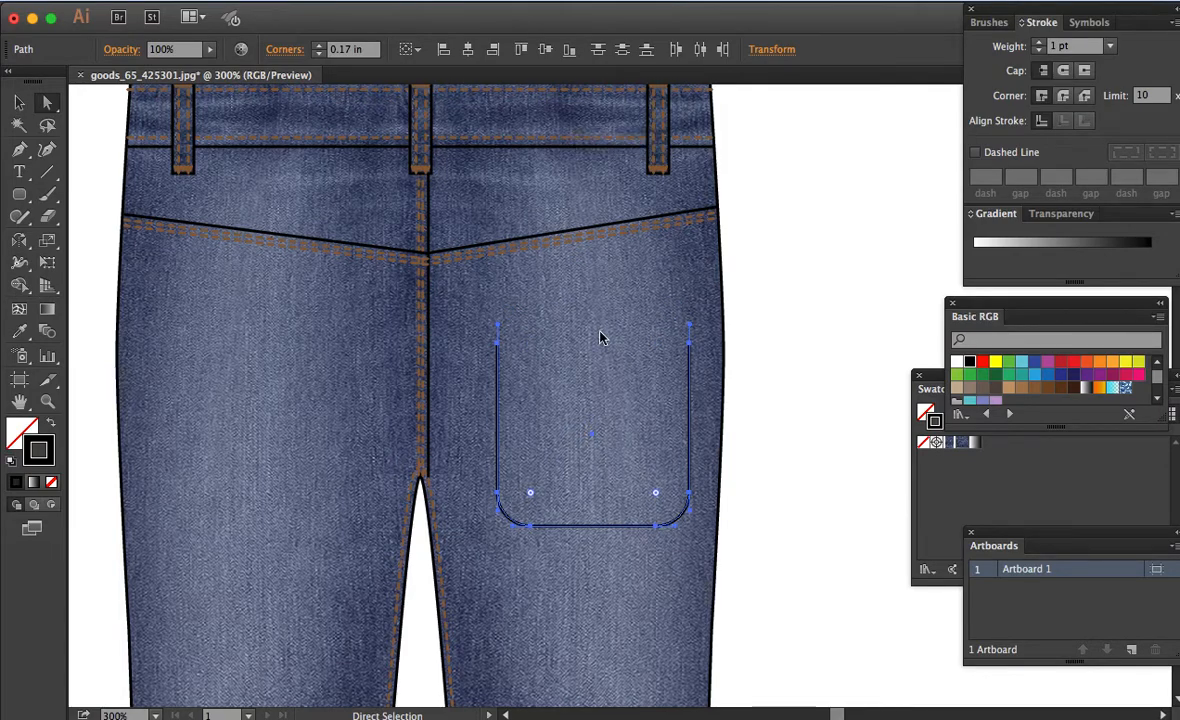
# Step: Close the pocket outline with a straight upper edge between the two open side ends
pyautogui.press('p')
pyautogui.press('a')
pyautogui.click(498, 344)
pyautogui.press('p')
pyautogui.click(498, 345)
pyautogui.click(689, 346)
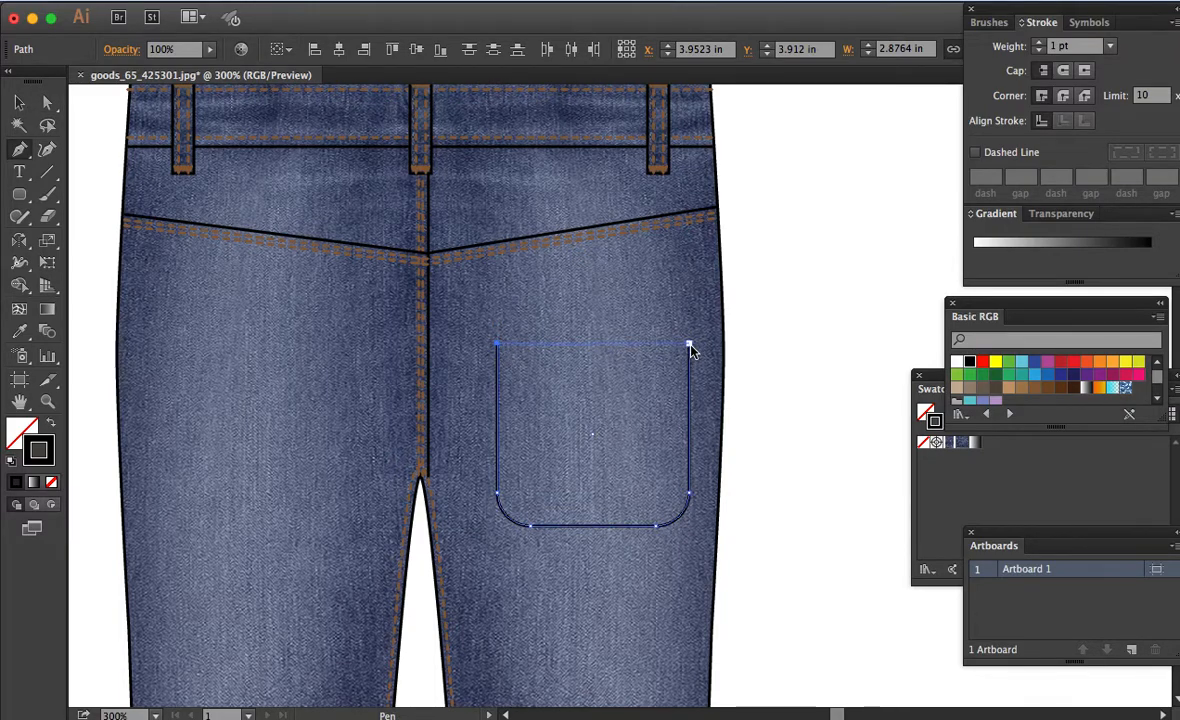
pyautogui.press('a')
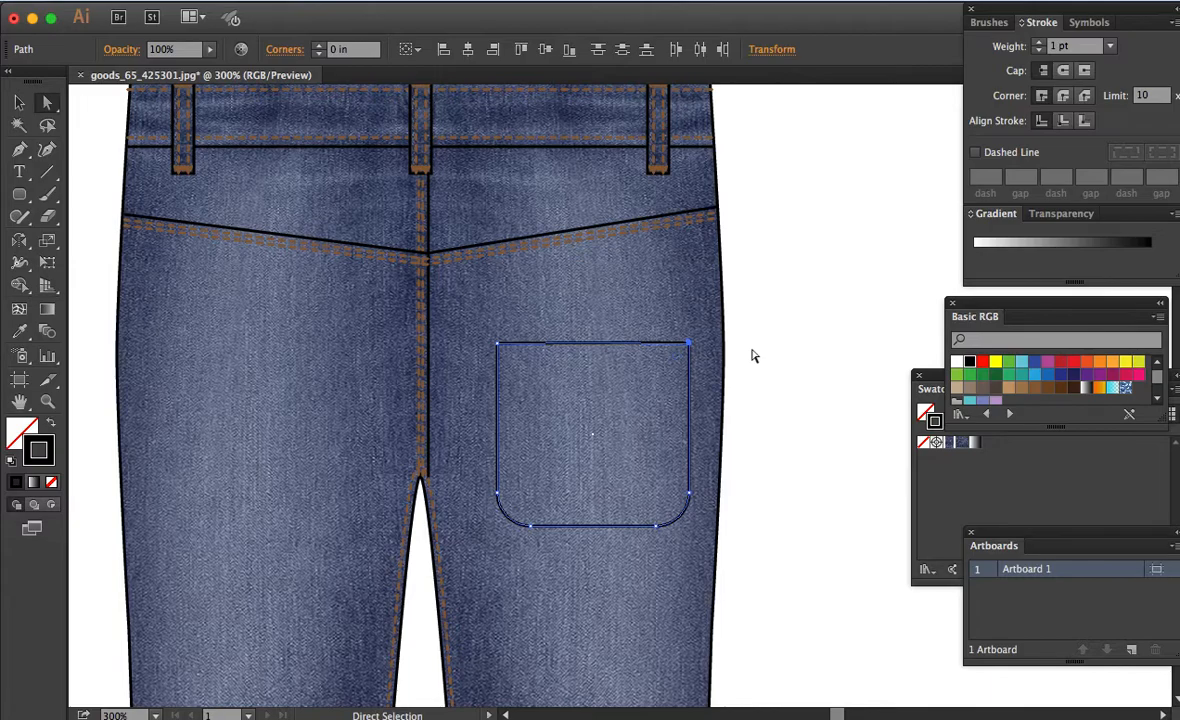
pyautogui.click(754, 356)
# Step: Move the pocket outline up the right leg, closer to the yoke seam
pyautogui.press('alt')
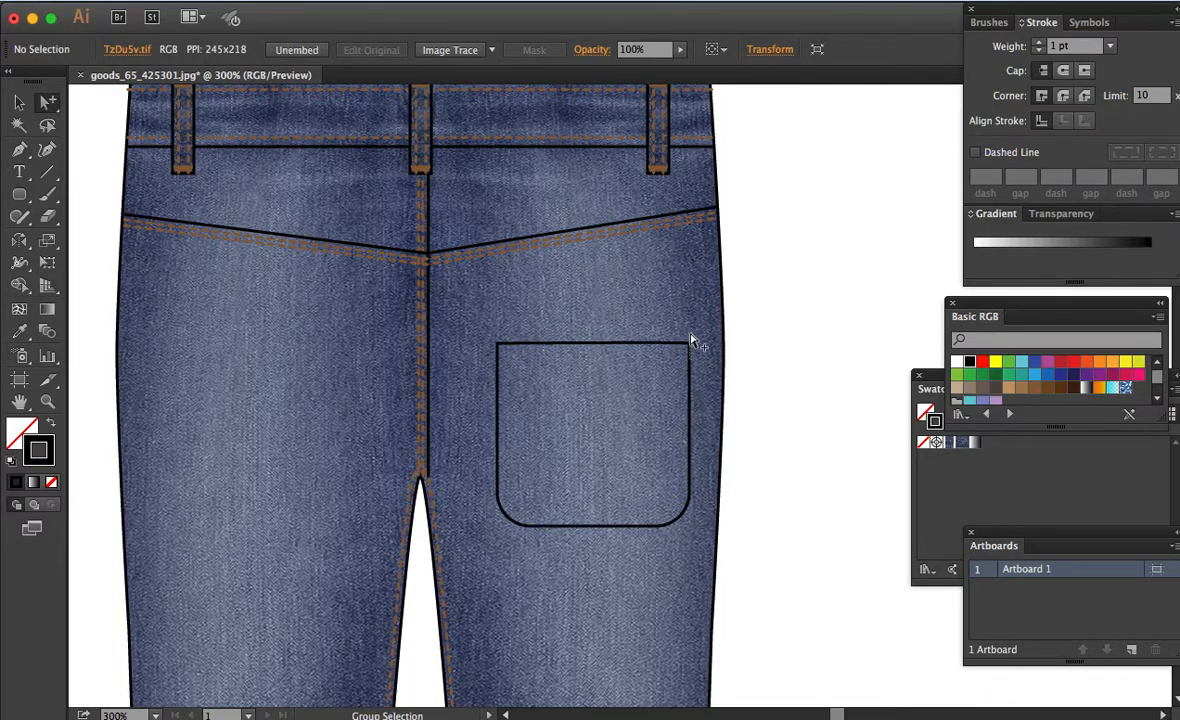
pyautogui.moveTo(677, 343); pyautogui.dragTo(672, 311)
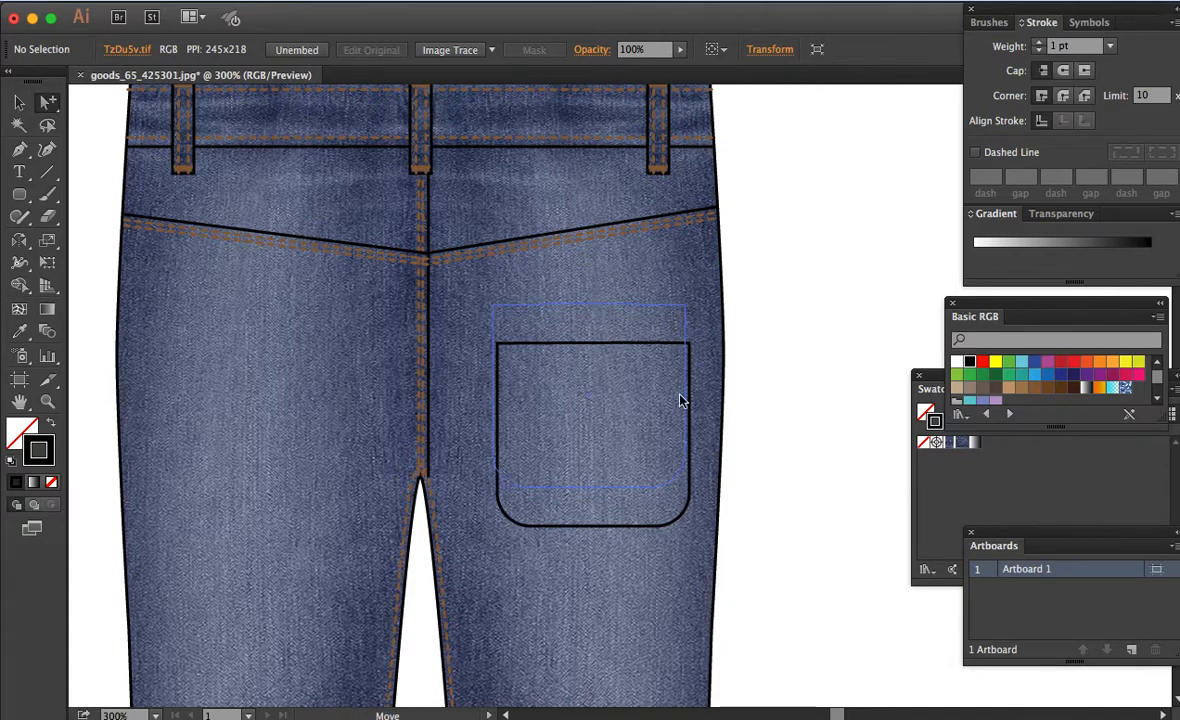
pyautogui.click(658, 547)
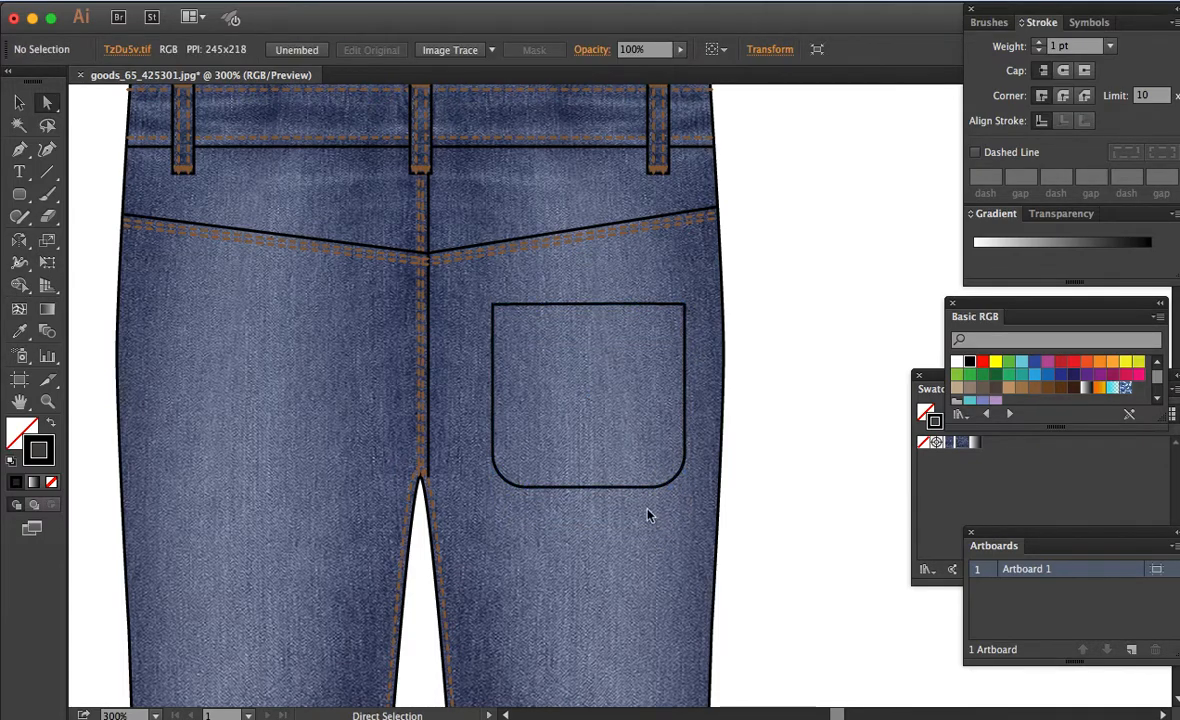
# Step: Add an anchor point at the middle of the pocket's lower edge and select it
pyautogui.press('+')
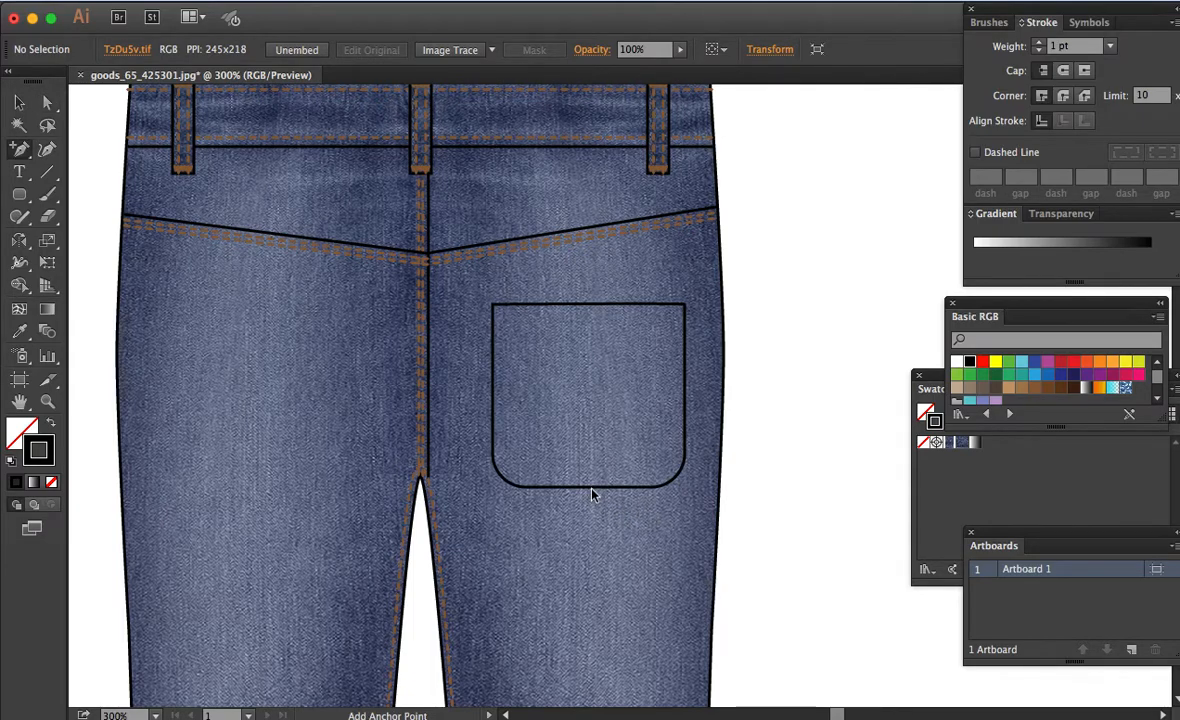
pyautogui.click(592, 489)
pyautogui.press('a')
pyautogui.click(591, 488)
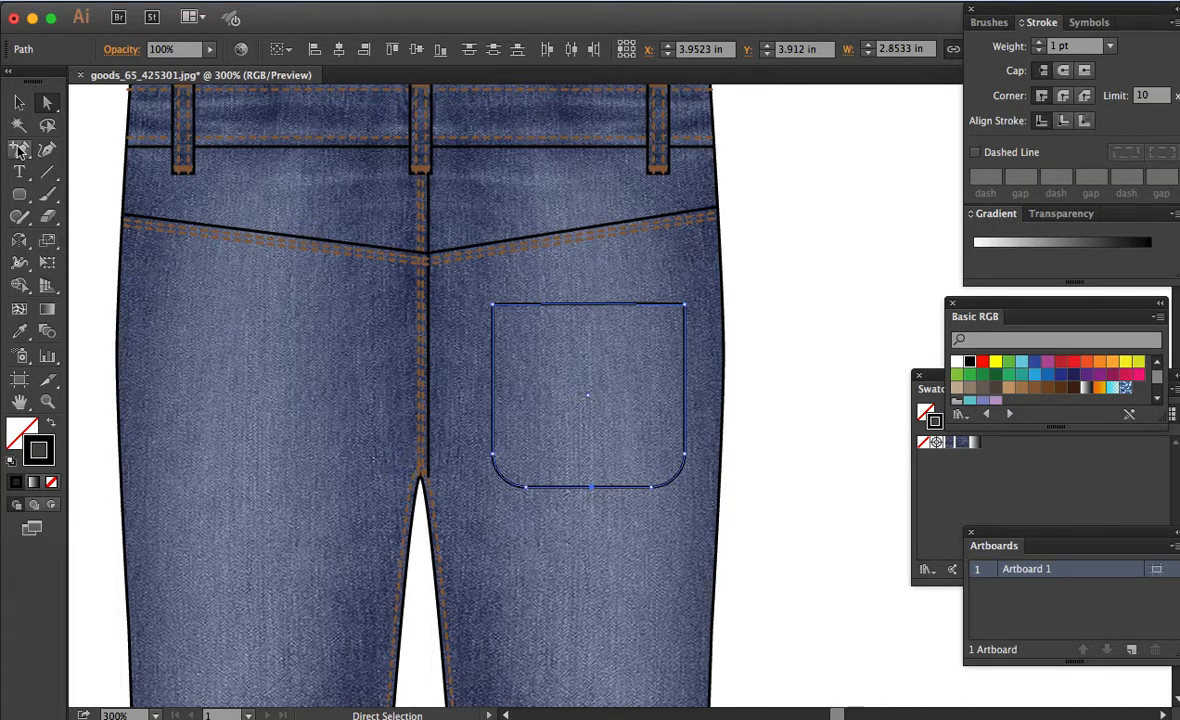
# Step: Pull the middle anchor of the pocket's lower edge downward to form a pointed bottom
pyautogui.moveTo(592, 488); pyautogui.dragTo(593, 503)
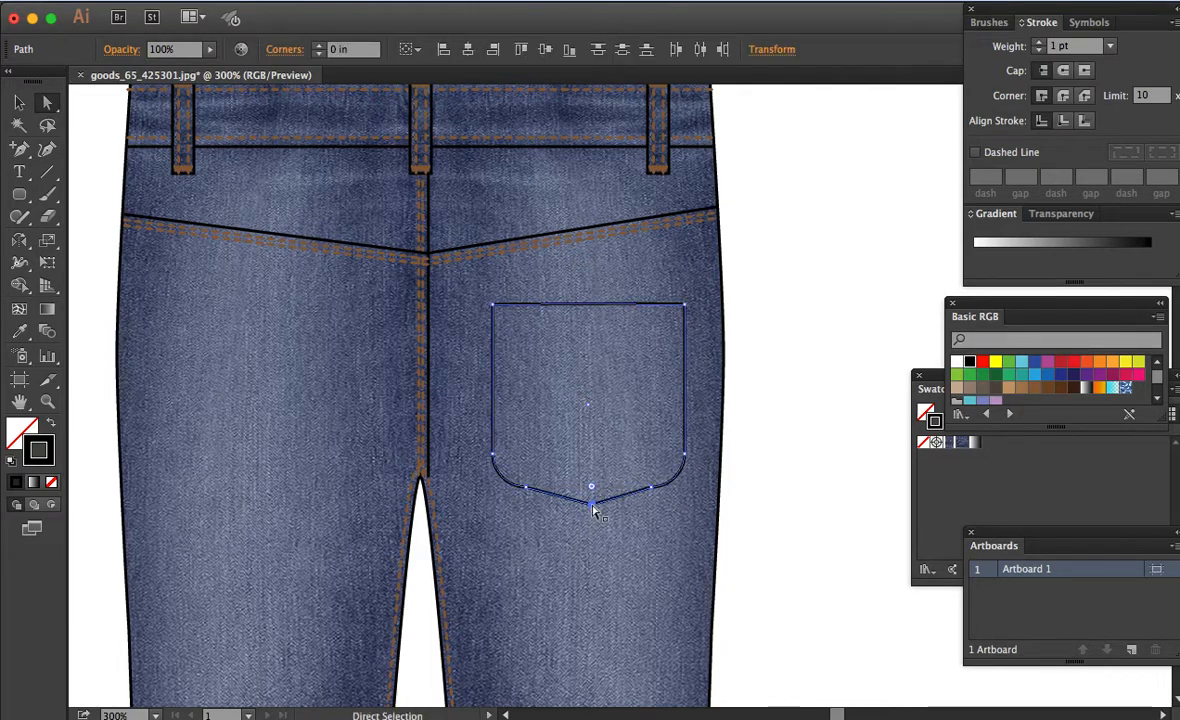
pyautogui.click(651, 490)
pyautogui.keyDown('shift'); pyautogui.click(526, 487); pyautogui.keyUp('shift')
pyautogui.click(527, 490)
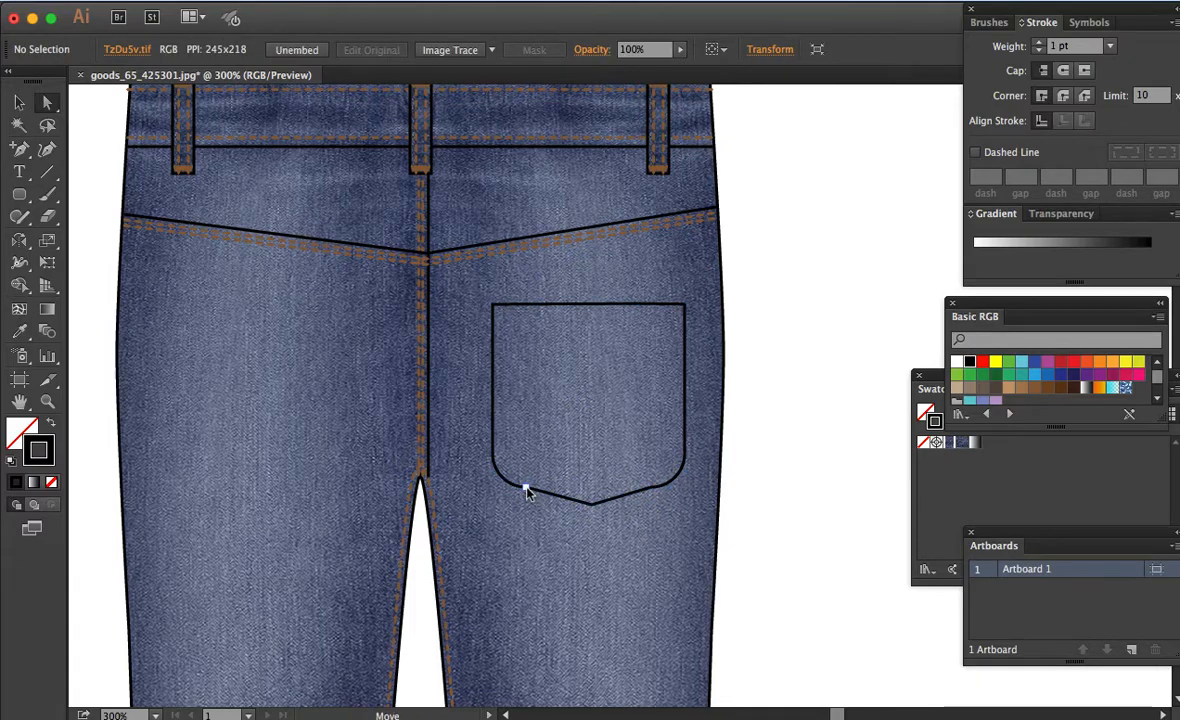
pyautogui.click(526, 488)
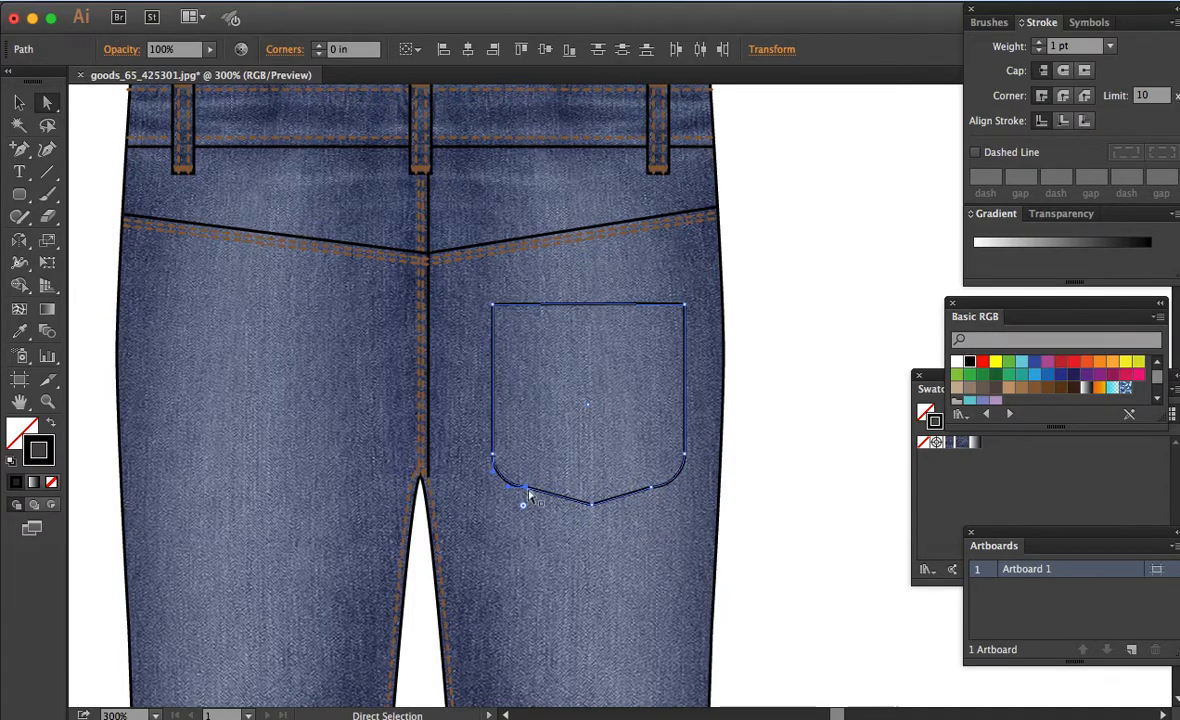
# Step: Flatten the curve of the pocket's lower-right corner by adjusting the direction handles of its anchor points
pyautogui.click(652, 491)
pyautogui.press('z')
pyautogui.click(600, 446)
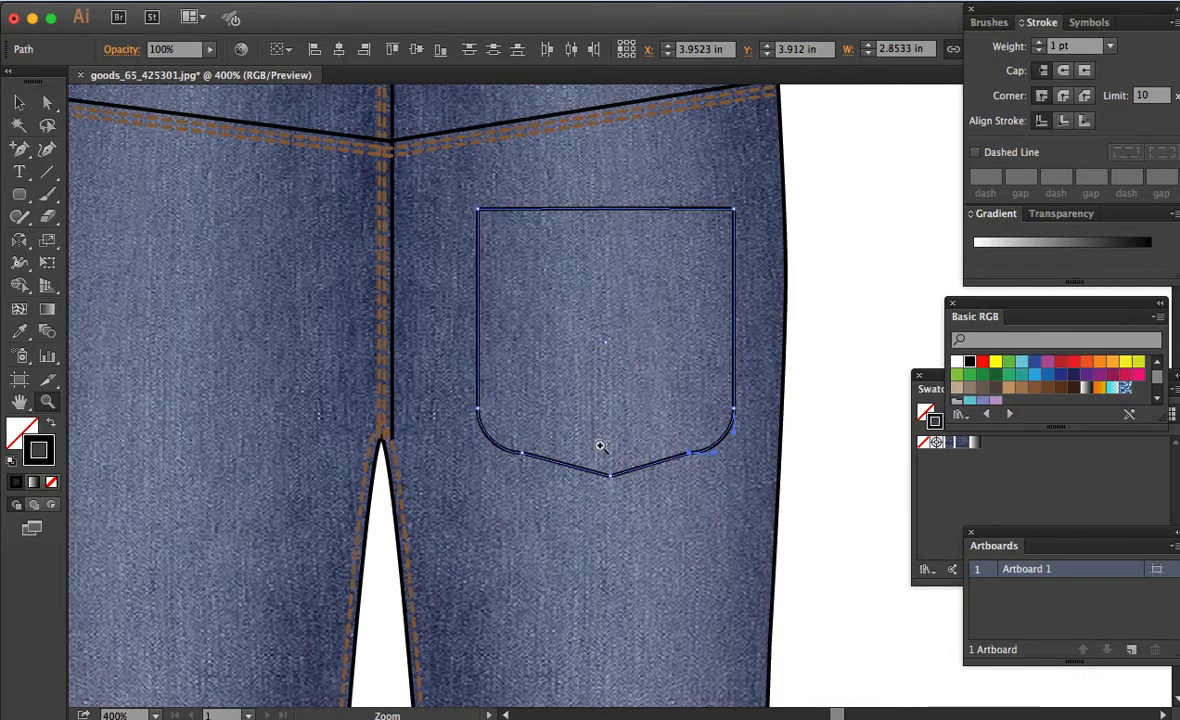
pyautogui.click(47, 102)
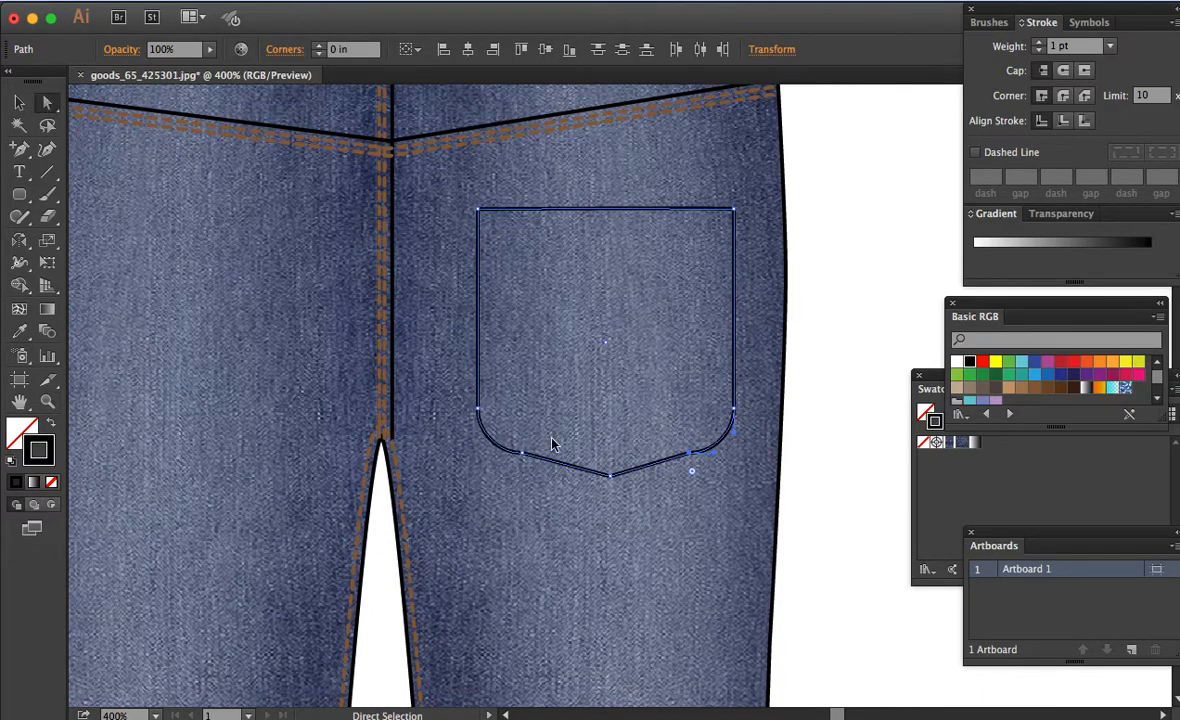
pyautogui.click(521, 456)
pyautogui.click(477, 411)
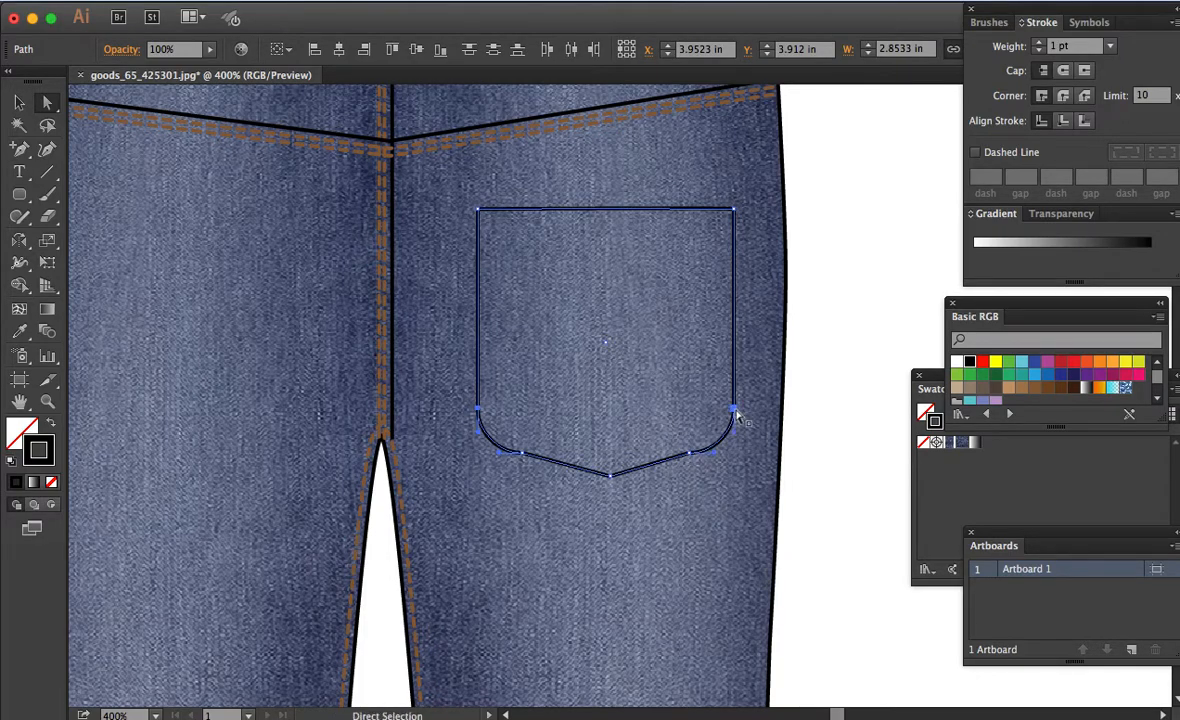
pyautogui.click(478, 415)
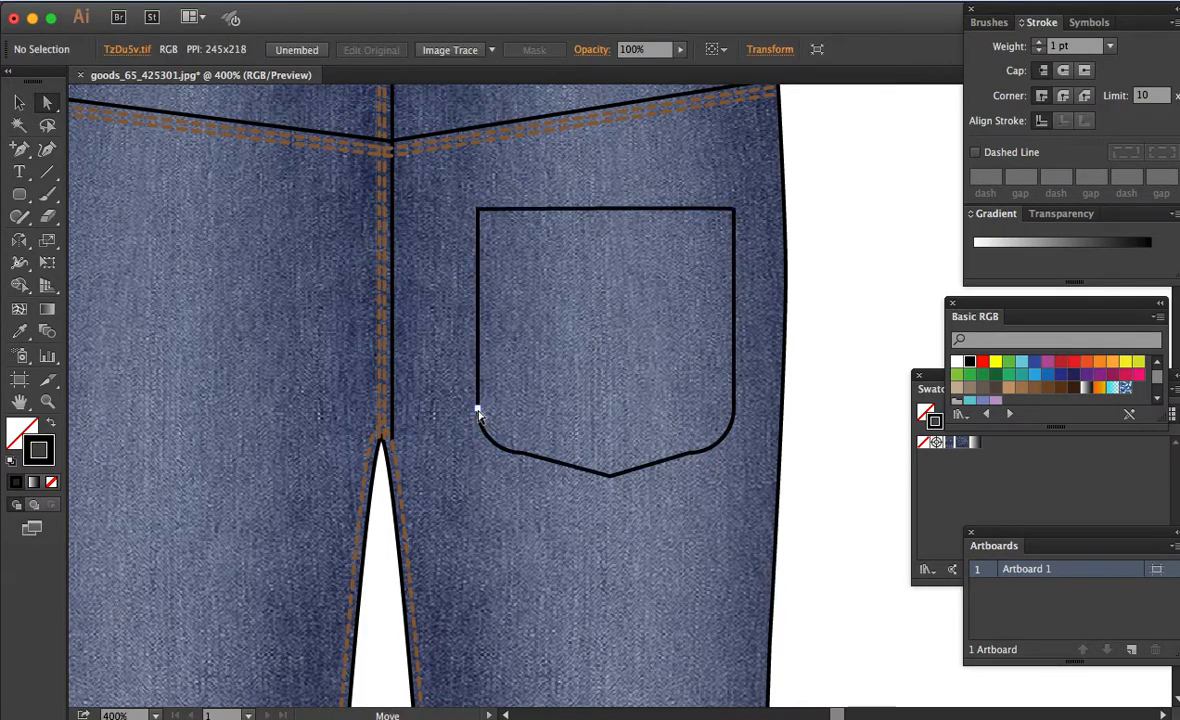
pyautogui.click(478, 412)
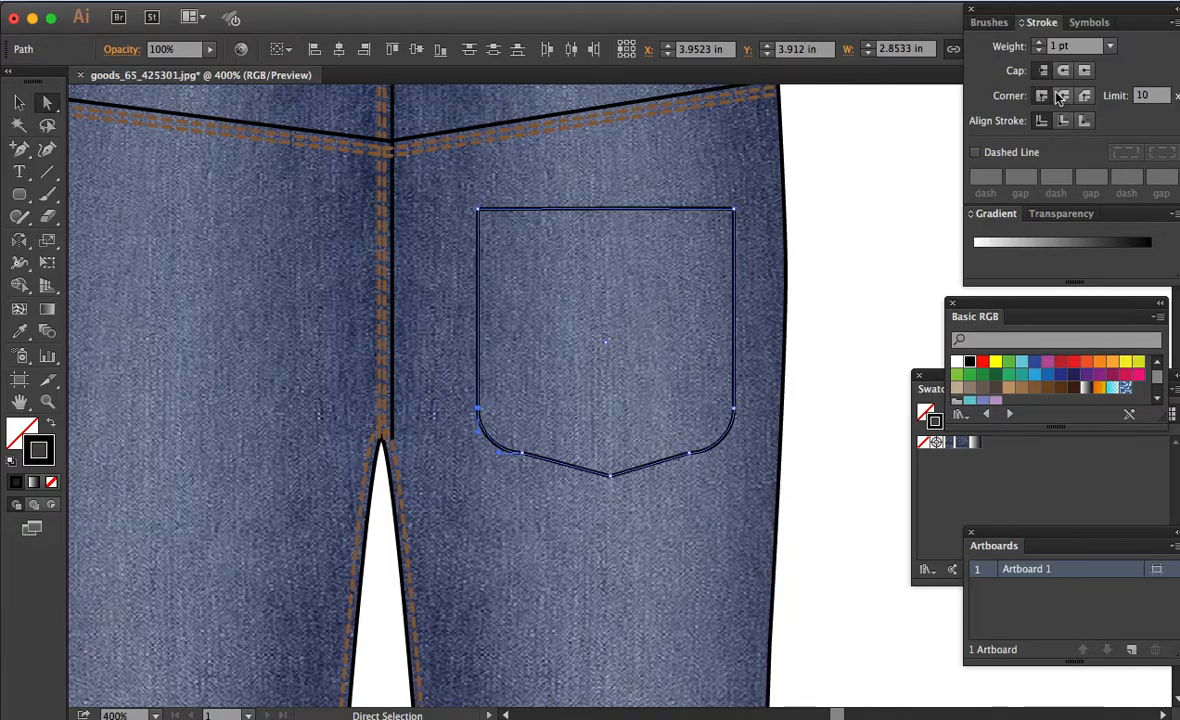
pyautogui.click(689, 456)
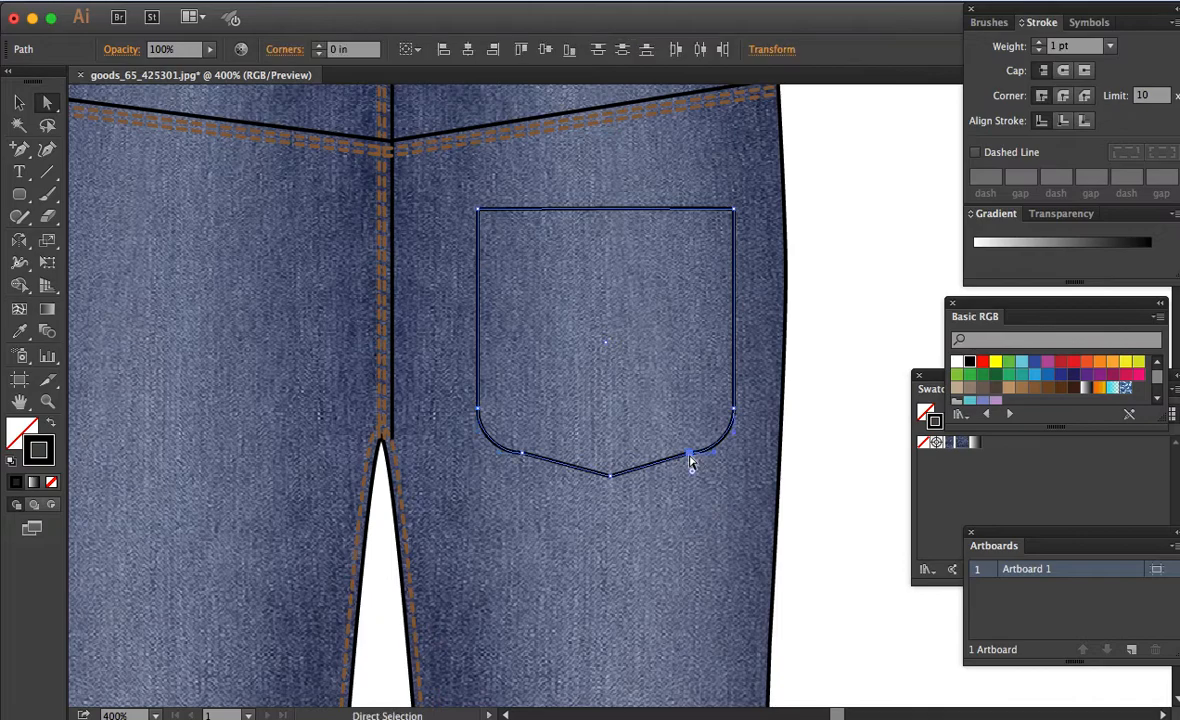
pyautogui.moveTo(714, 452); pyautogui.dragTo(710, 442)
pyautogui.click(732, 429)
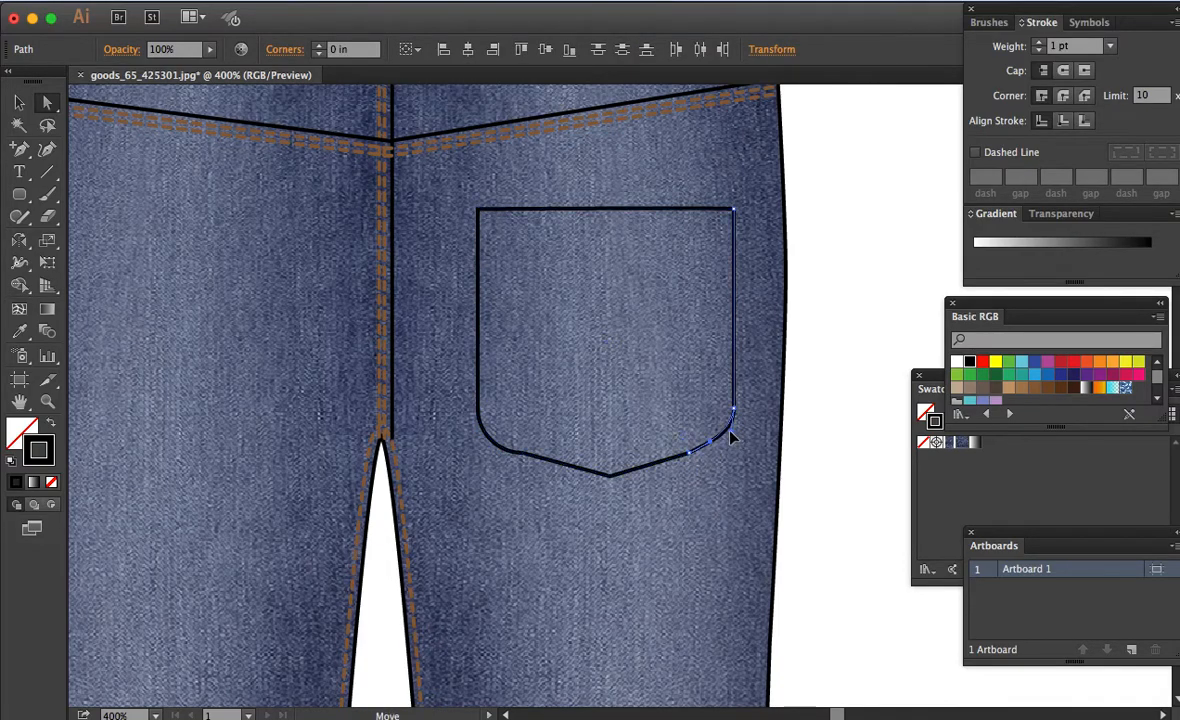
pyautogui.moveTo(733, 413); pyautogui.dragTo(733, 409)
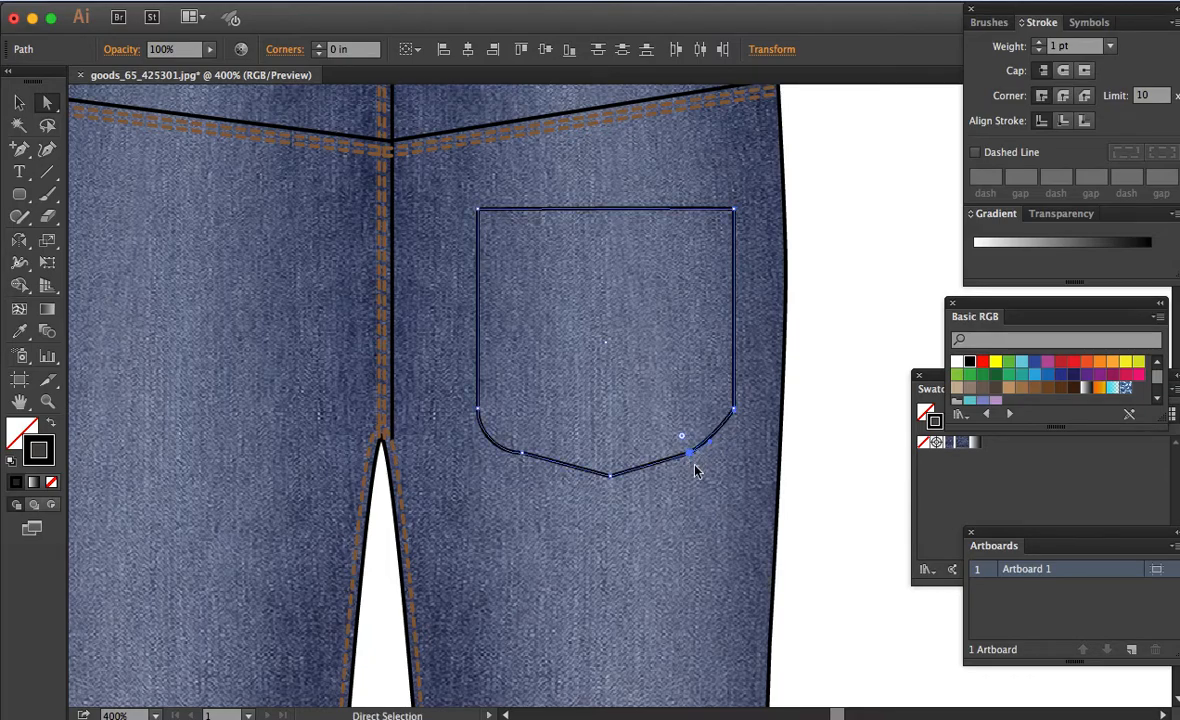
pyautogui.press('super+y')
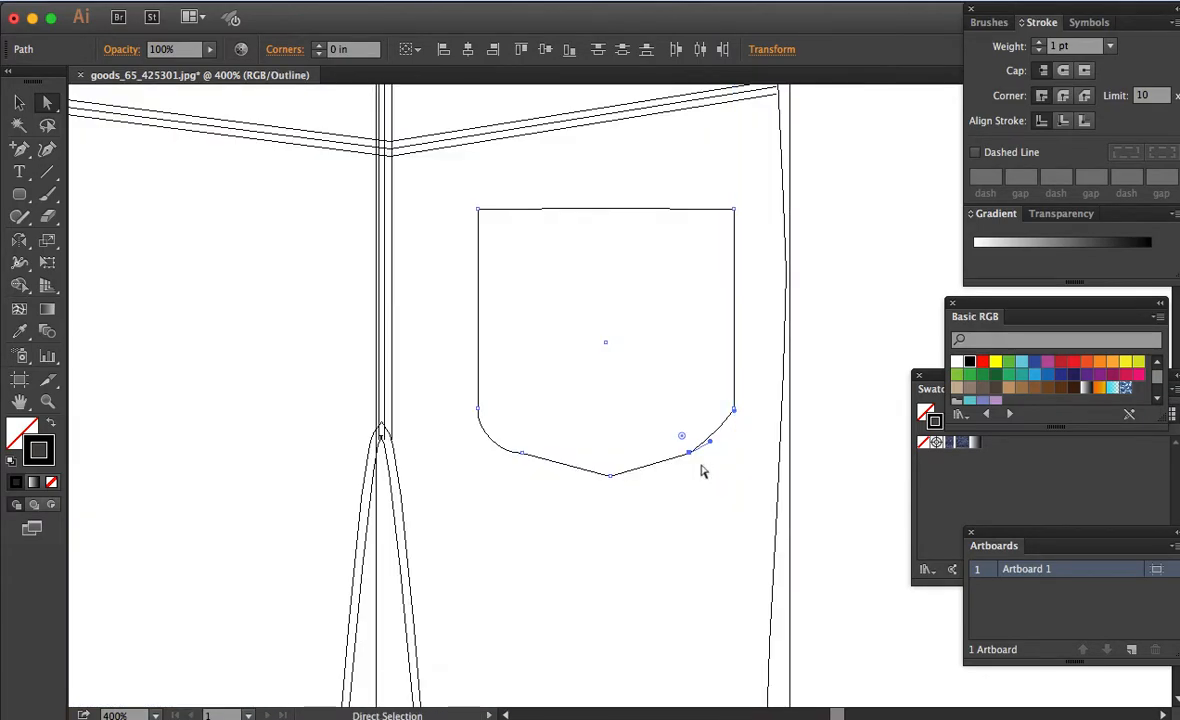
pyautogui.click(698, 468)
pyautogui.click(686, 450)
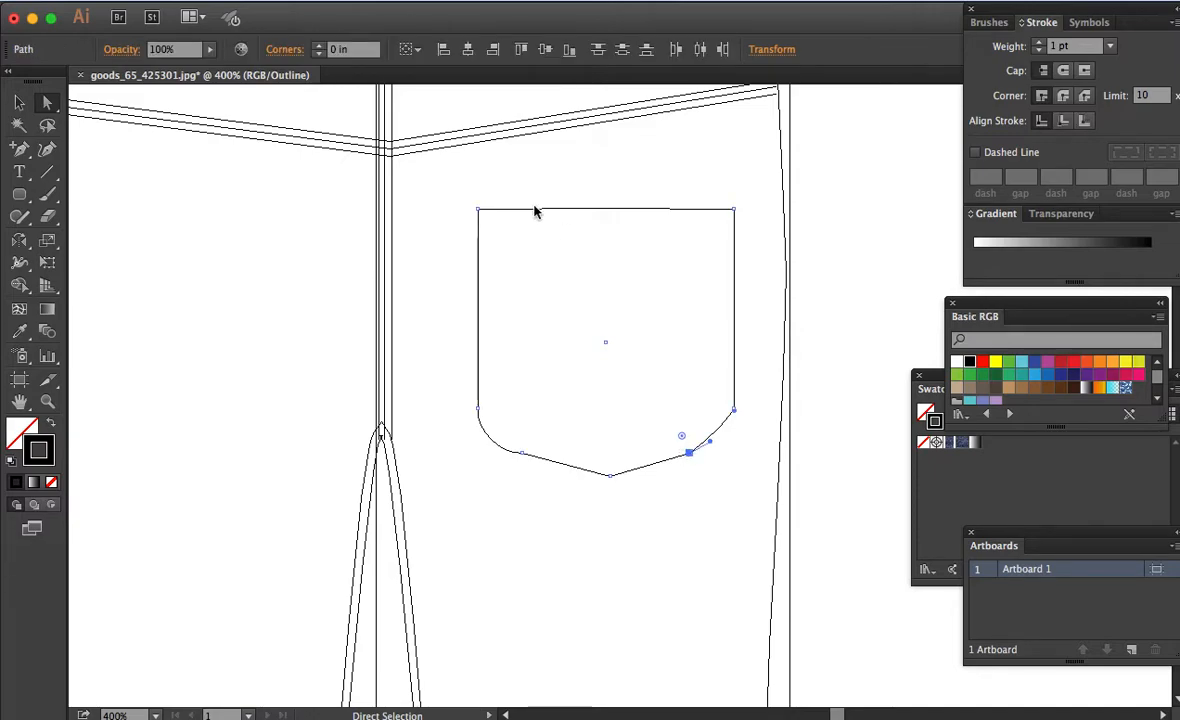
pyautogui.click(284, 50)
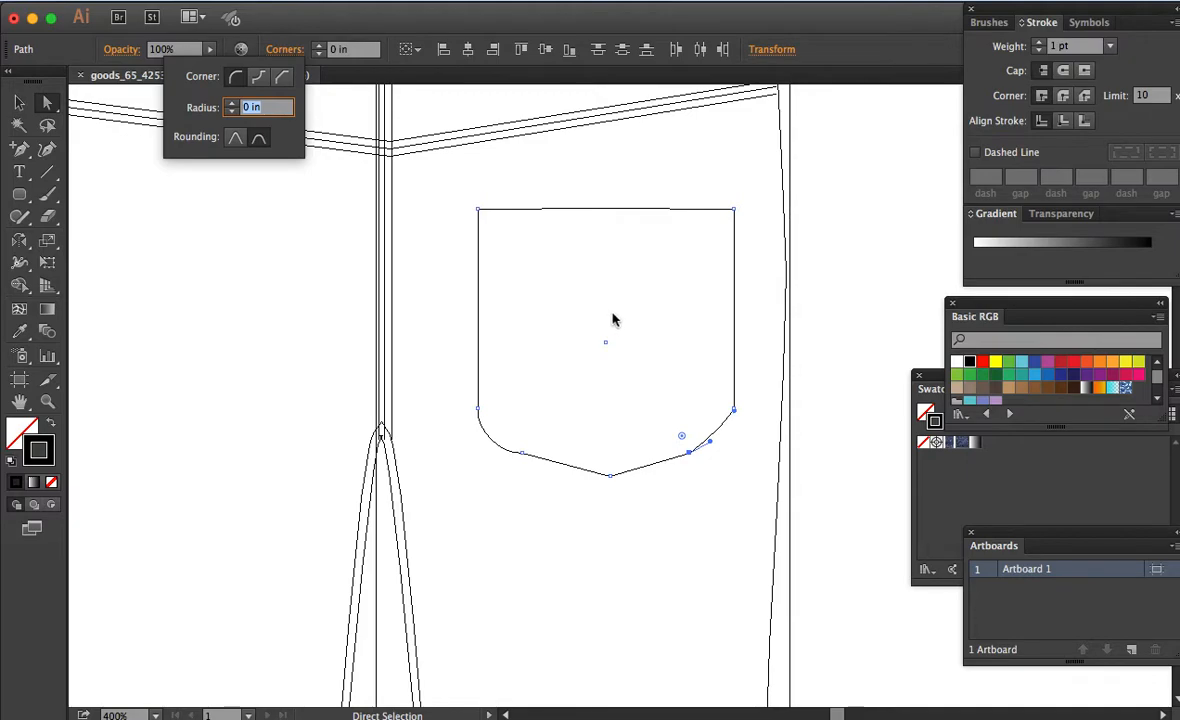
pyautogui.press('Escape')
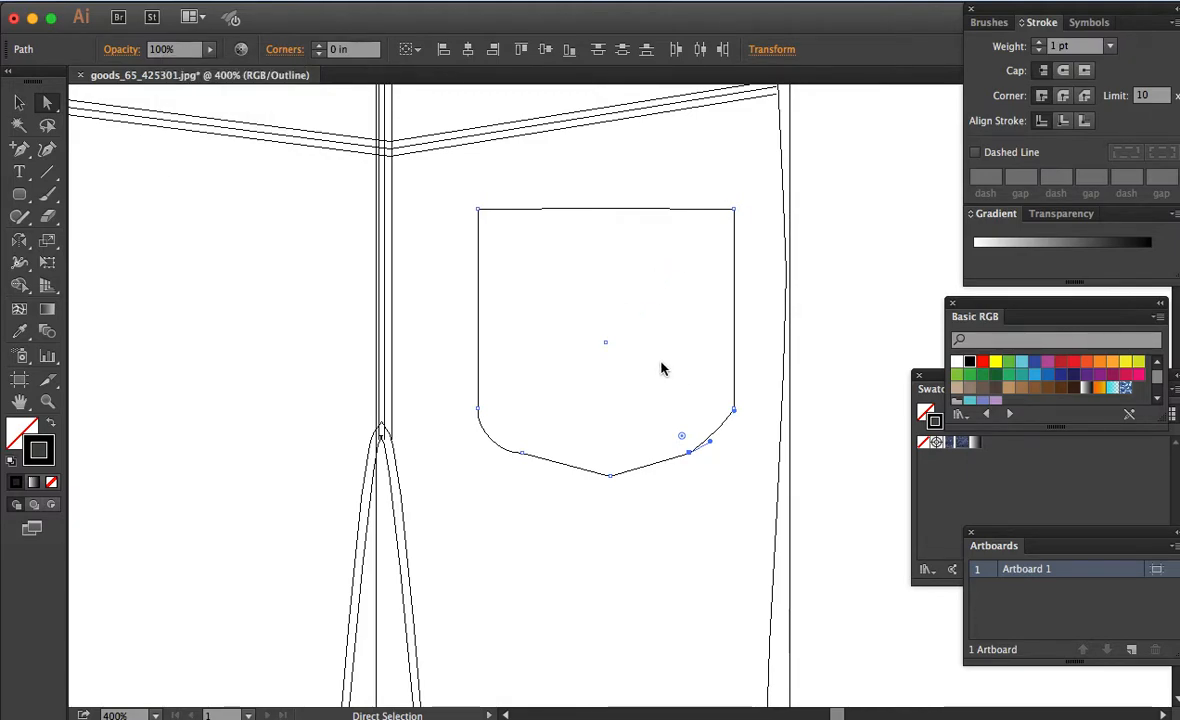
pyautogui.press('super+y')
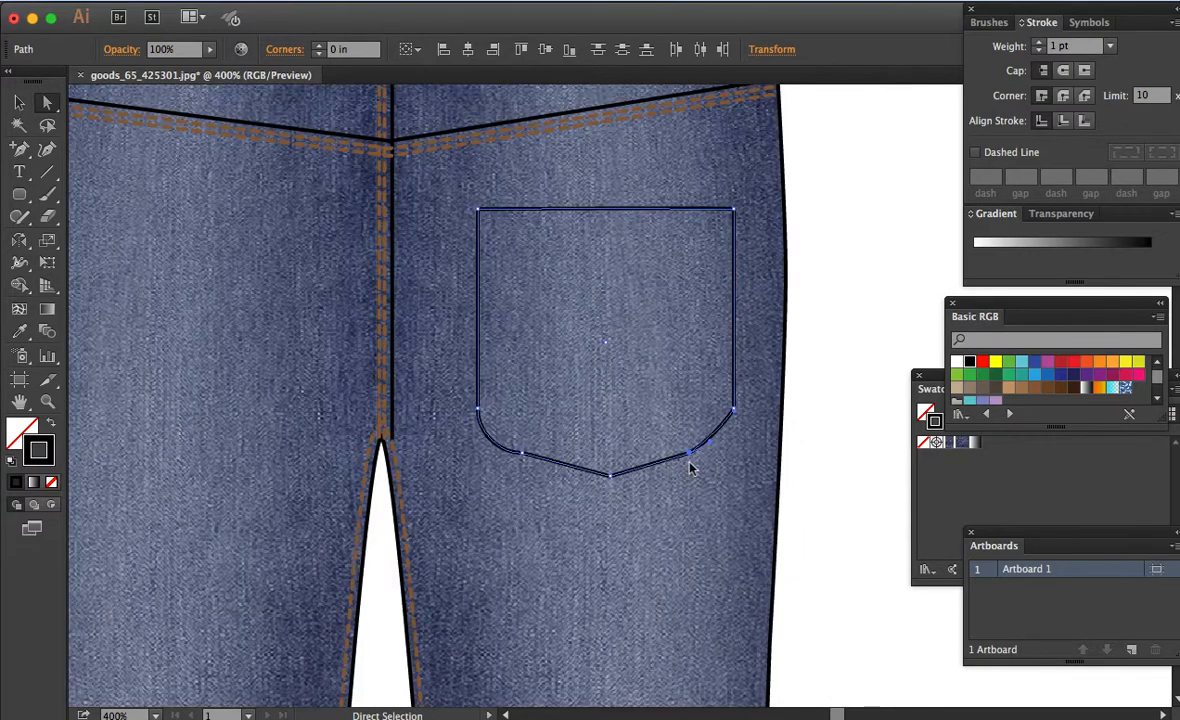
# Step: Flatten the curve of the pocket's lower-left corner to match the reshaped right corner
pyautogui.click(519, 453)
pyautogui.click(521, 454)
pyautogui.moveTo(498, 455); pyautogui.dragTo(522, 449)
# Step: Move the pocket's bottom tip farther down and slightly left to centre and sharpen the point
pyautogui.click(611, 489)
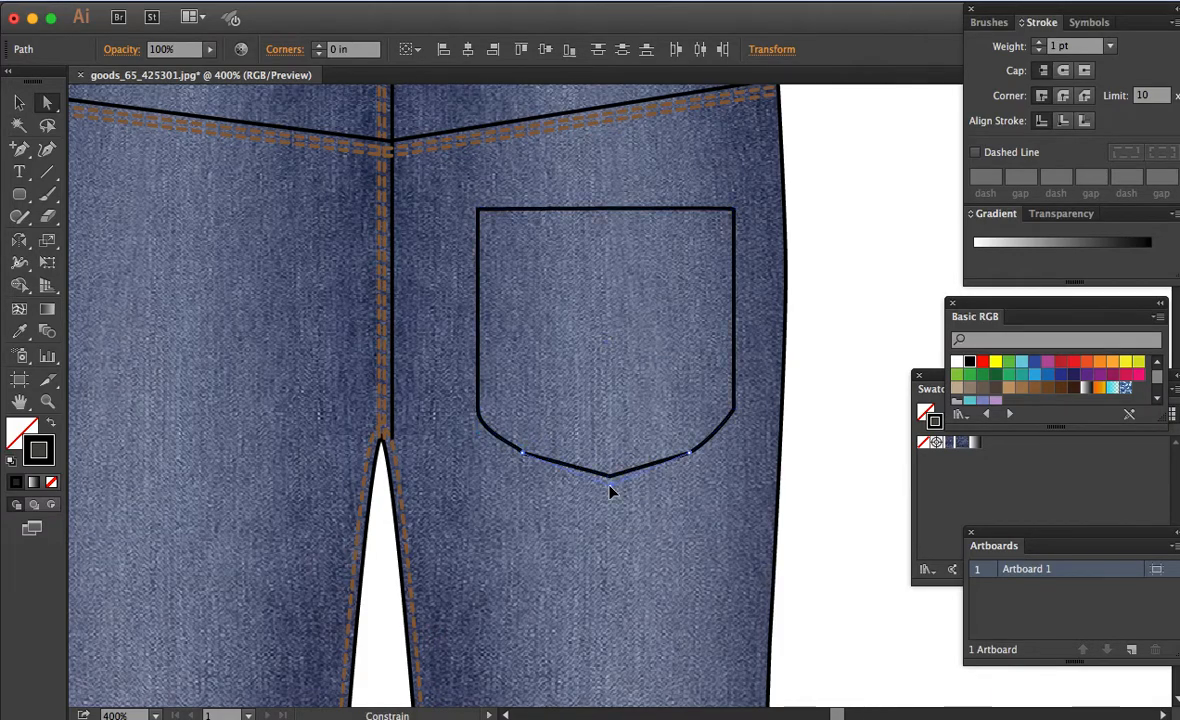
pyautogui.click(610, 488)
pyautogui.moveTo(610, 488); pyautogui.dragTo(606, 491)
pyautogui.click(698, 480)
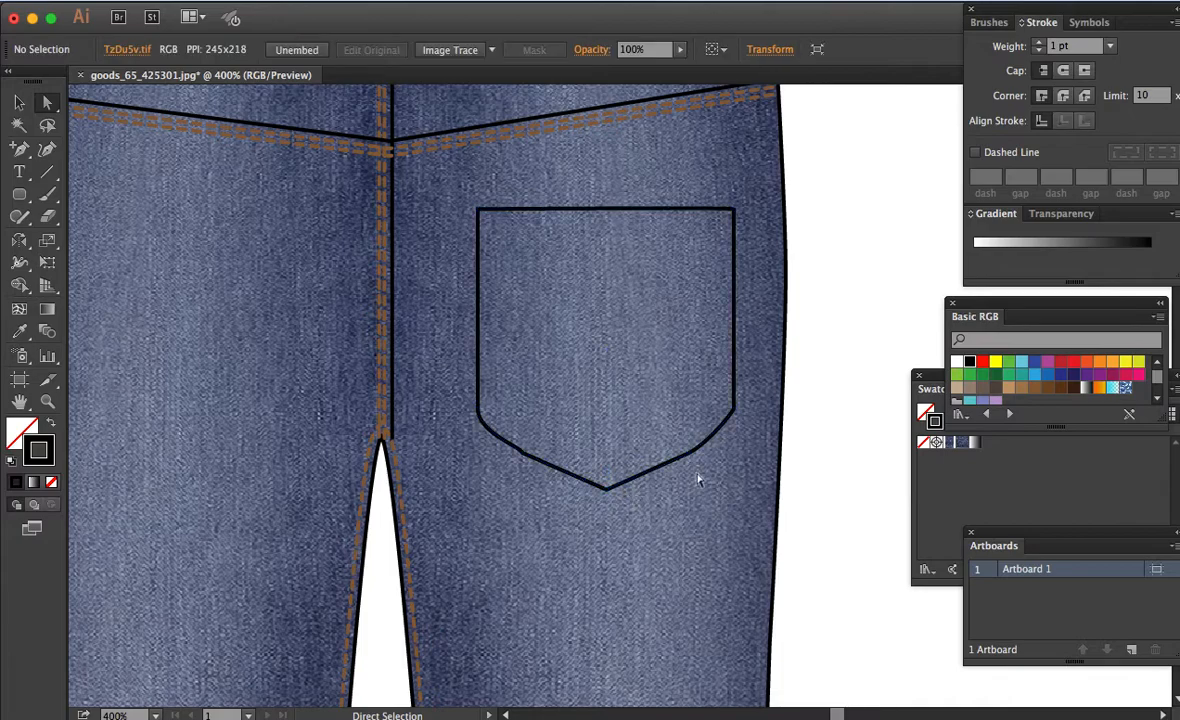
# Step: Raise the pocket's upper edge by moving its two top corner anchors up together
pyautogui.click(676, 448)
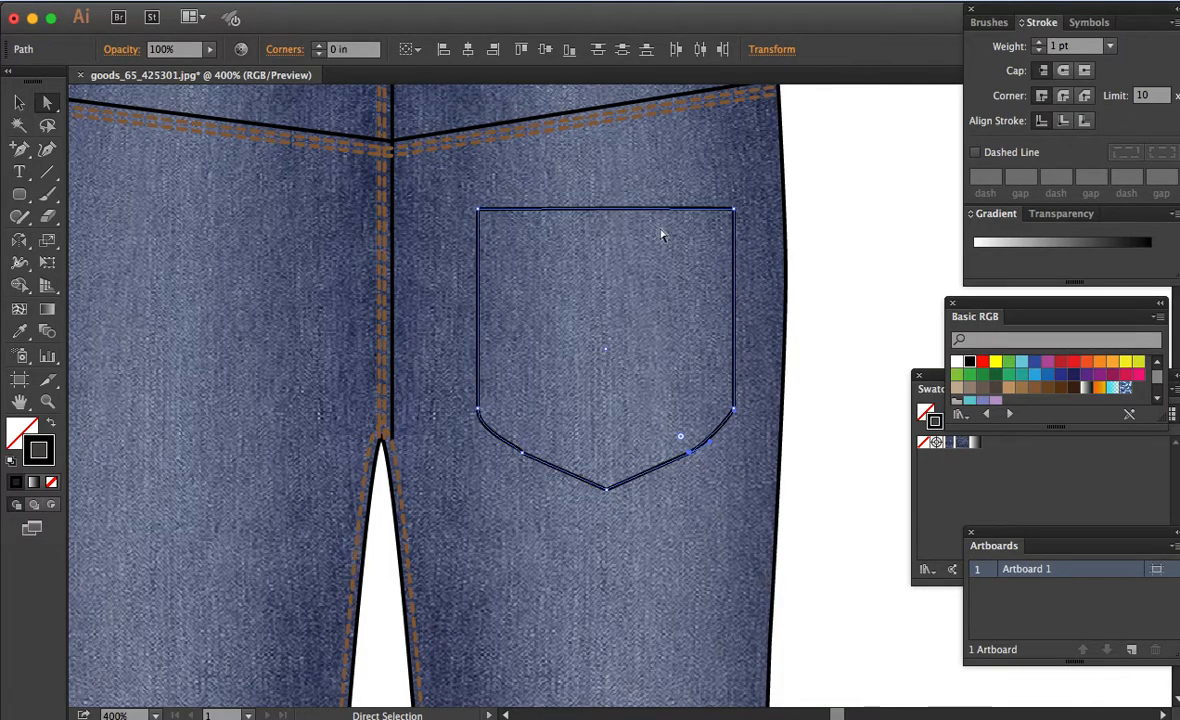
pyautogui.click(478, 210)
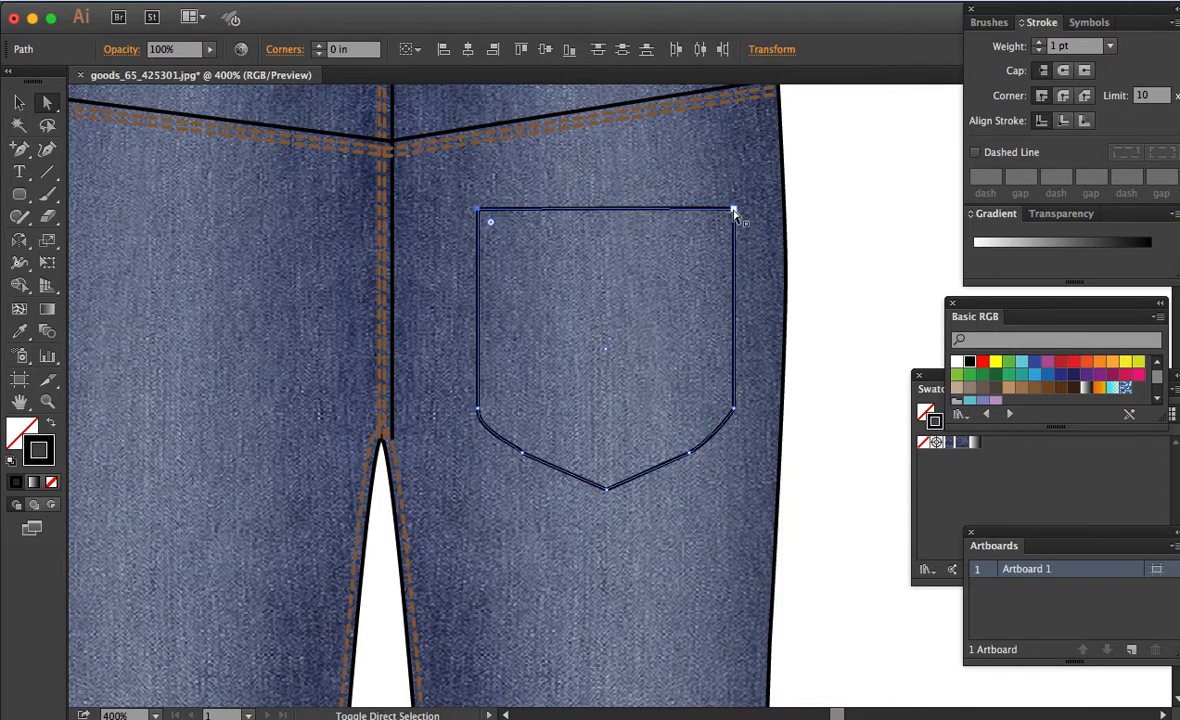
pyautogui.keyDown('shift'); pyautogui.click(734, 209); pyautogui.keyUp('shift')
pyautogui.moveTo(734, 209); pyautogui.dragTo(737, 189)
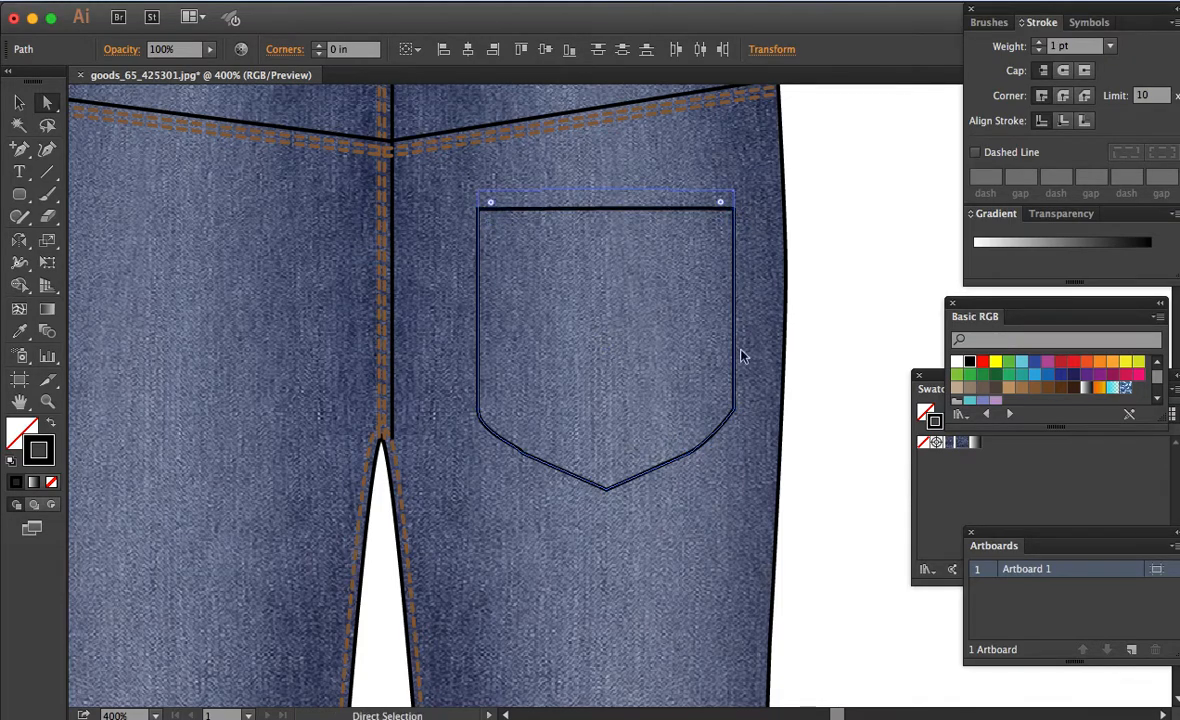
pyautogui.click(705, 475)
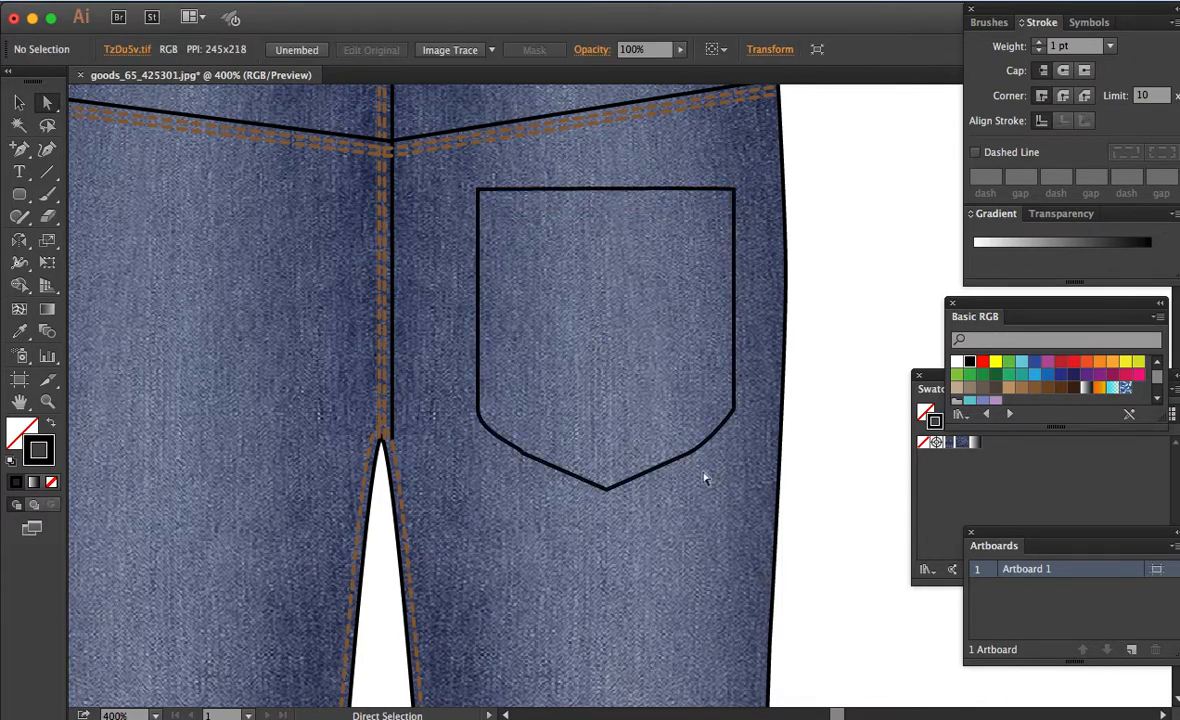
# Step: Offset the pocket outline by -0.03 in with miter joins to create an inner stitch line
pyautogui.press('v')
pyautogui.click(736, 370)
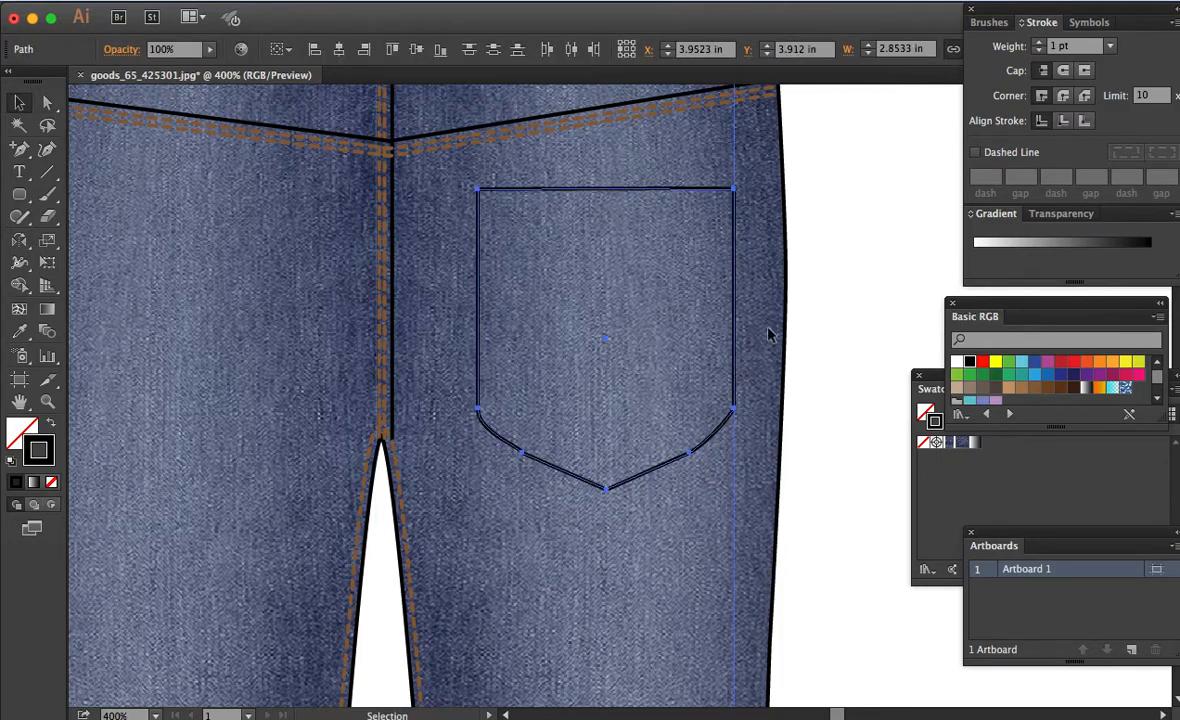
pyautogui.click(748, 316)
pyautogui.press('a')
pyautogui.click(736, 309)
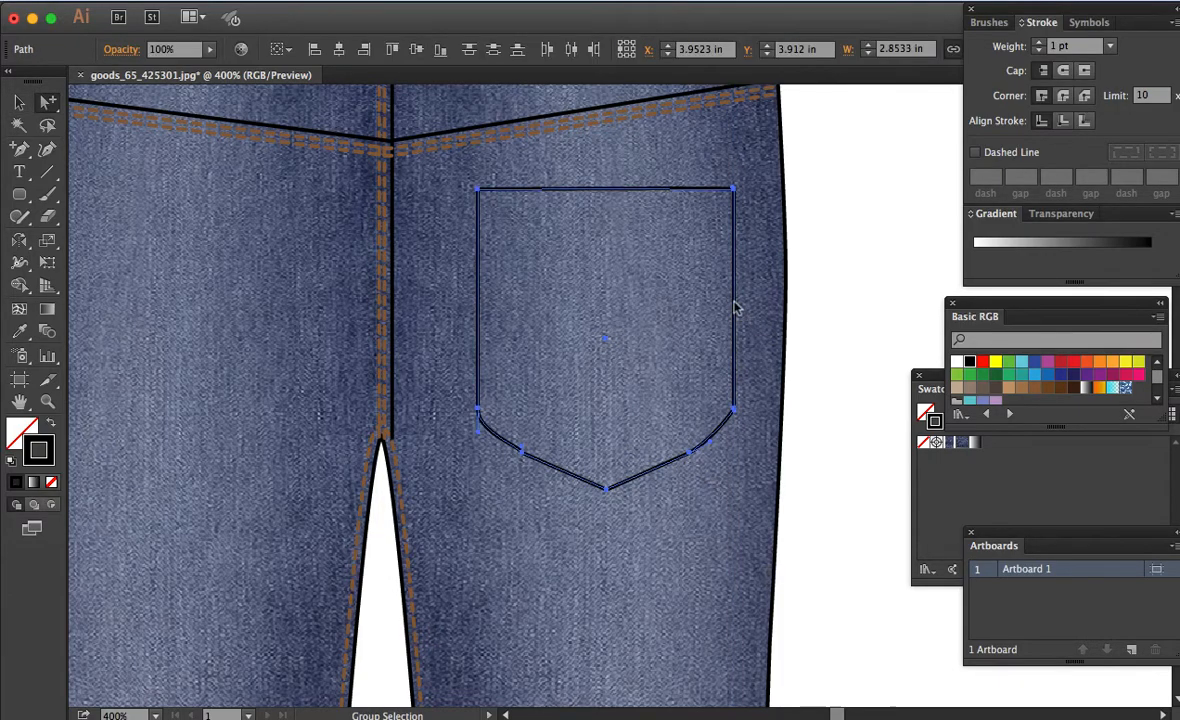
pyautogui.click(250, 1)
pyautogui.moveTo(350, 340)
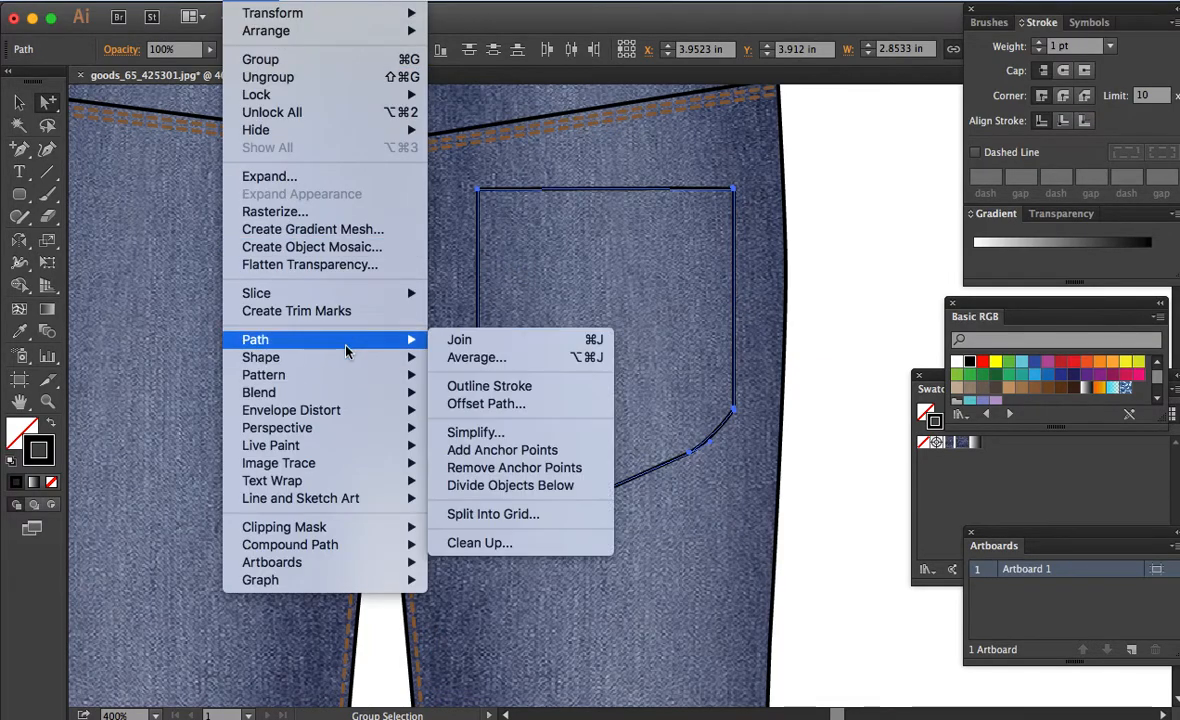
pyautogui.click(507, 403)
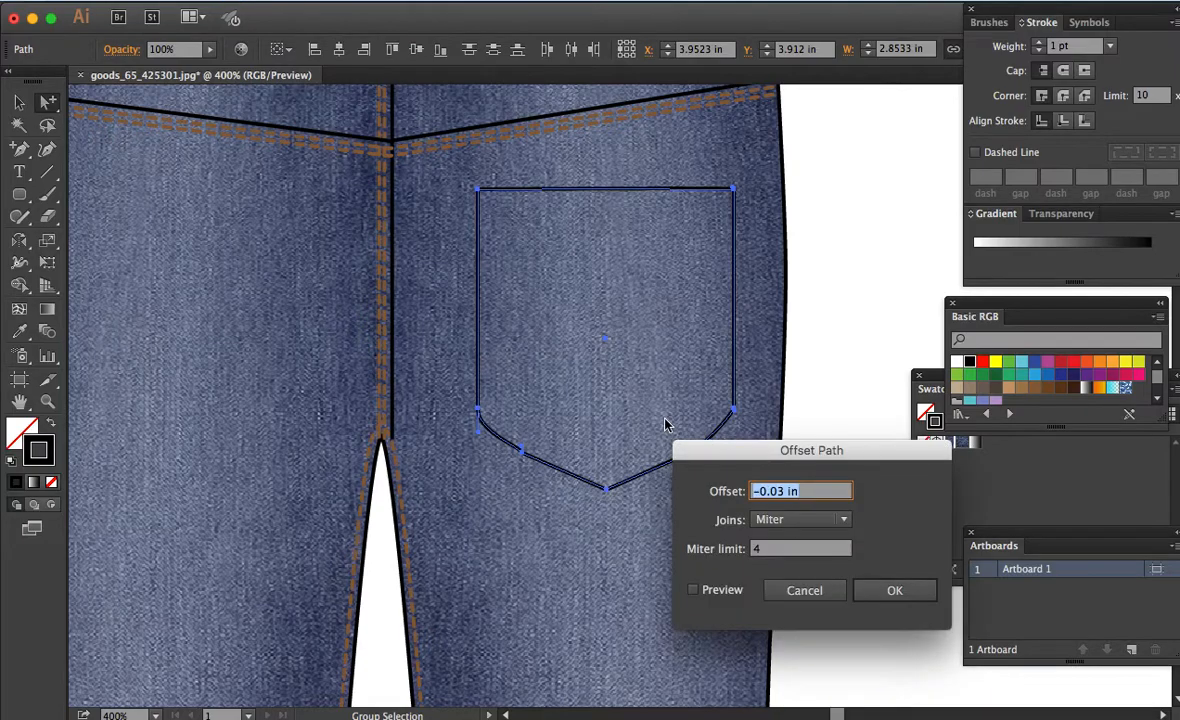
pyautogui.click(724, 592)
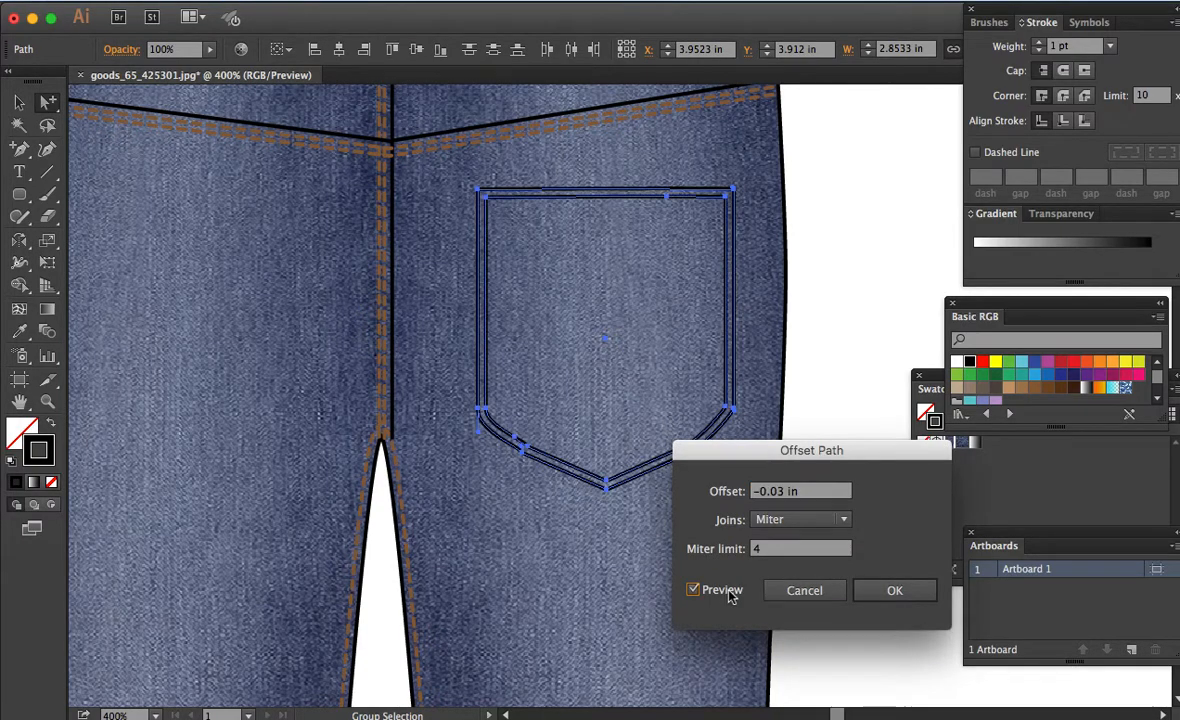
pyautogui.click(894, 590)
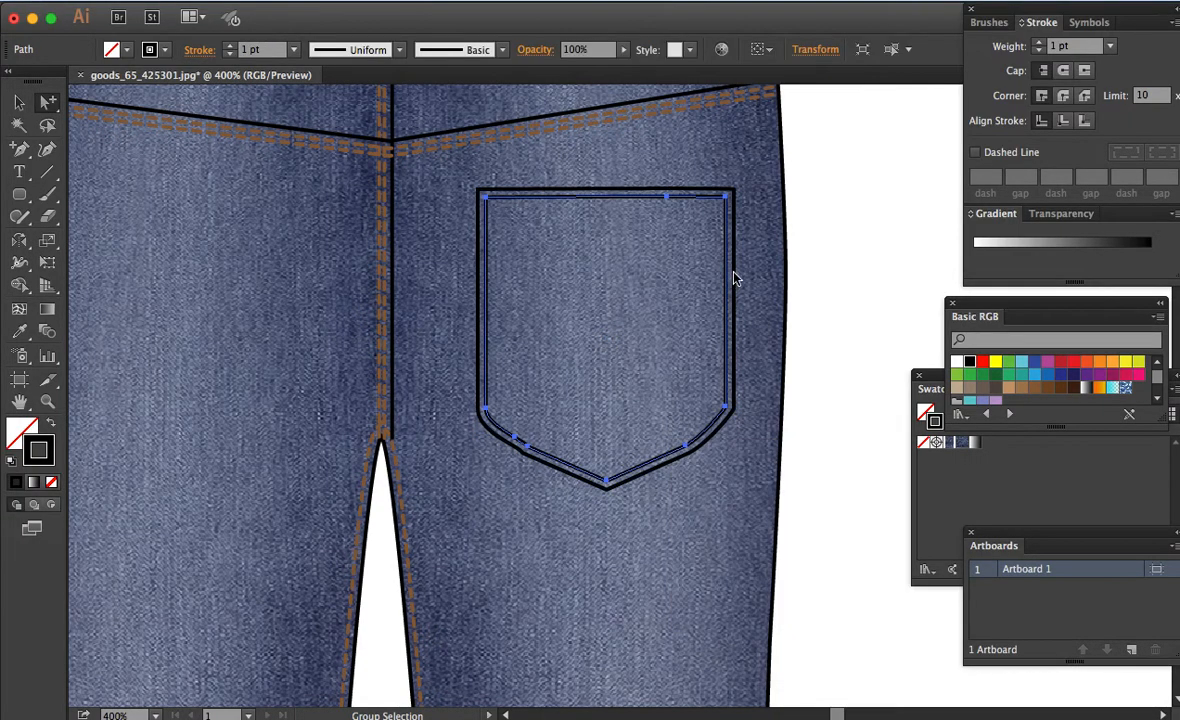
# Step: Select the two upper corner anchors of the inner pocket outline and create a slice from the selection
pyautogui.click(727, 197)
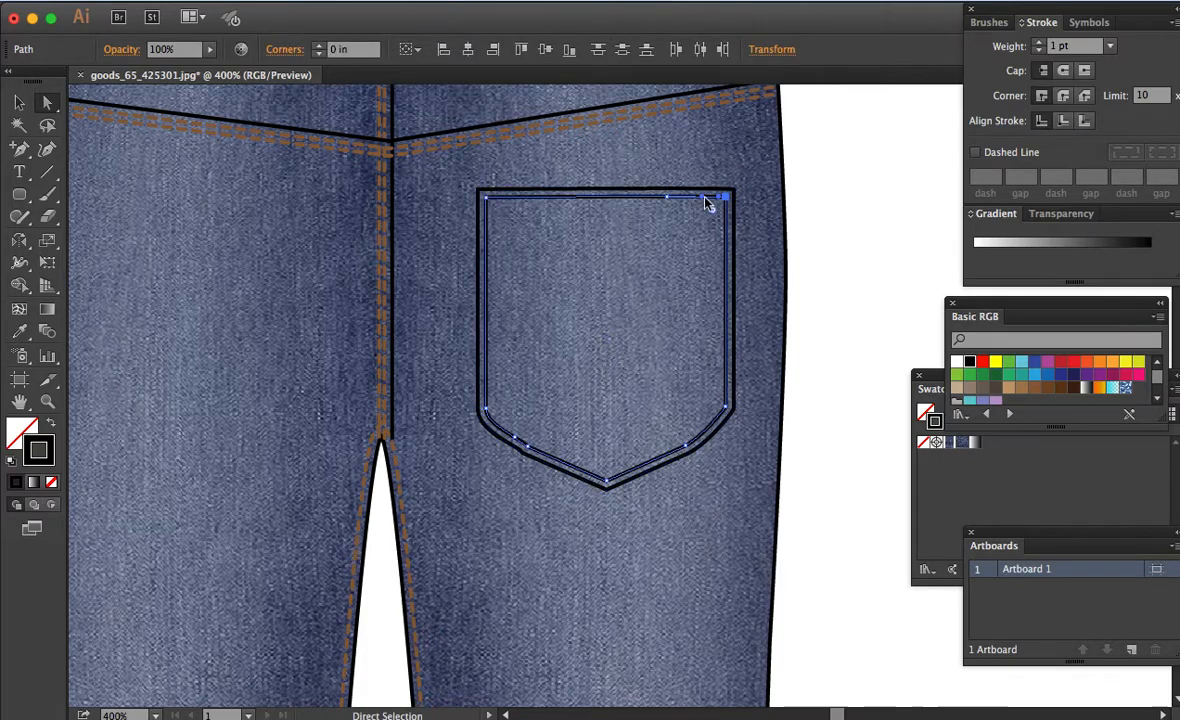
pyautogui.keyDown('shift'); pyautogui.click(487, 199); pyautogui.keyUp('shift')
pyautogui.click(359, 3)
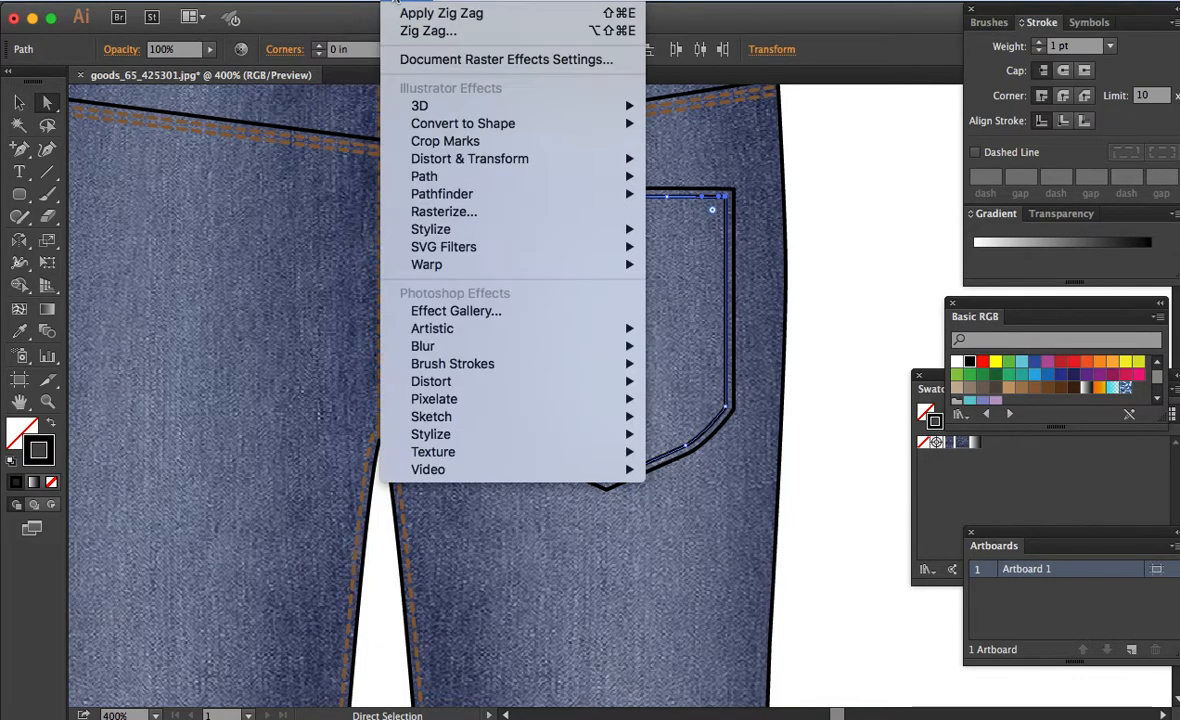
pyautogui.moveTo(303, 3)
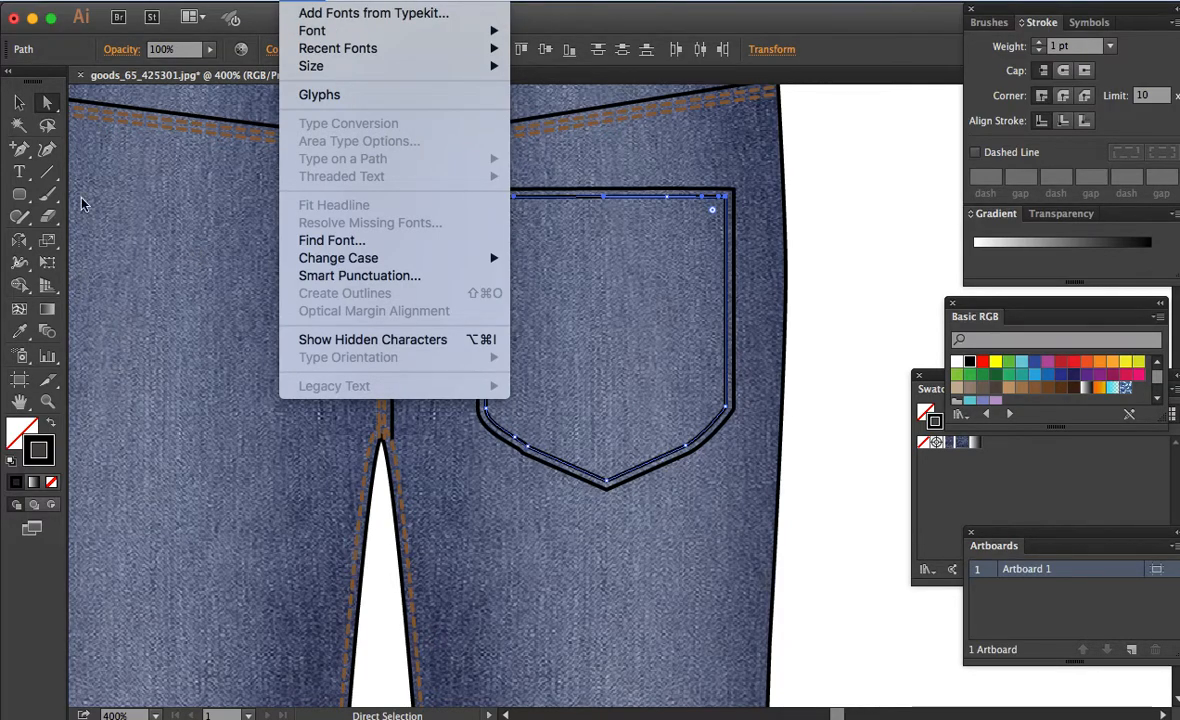
pyautogui.moveTo(255, 3)
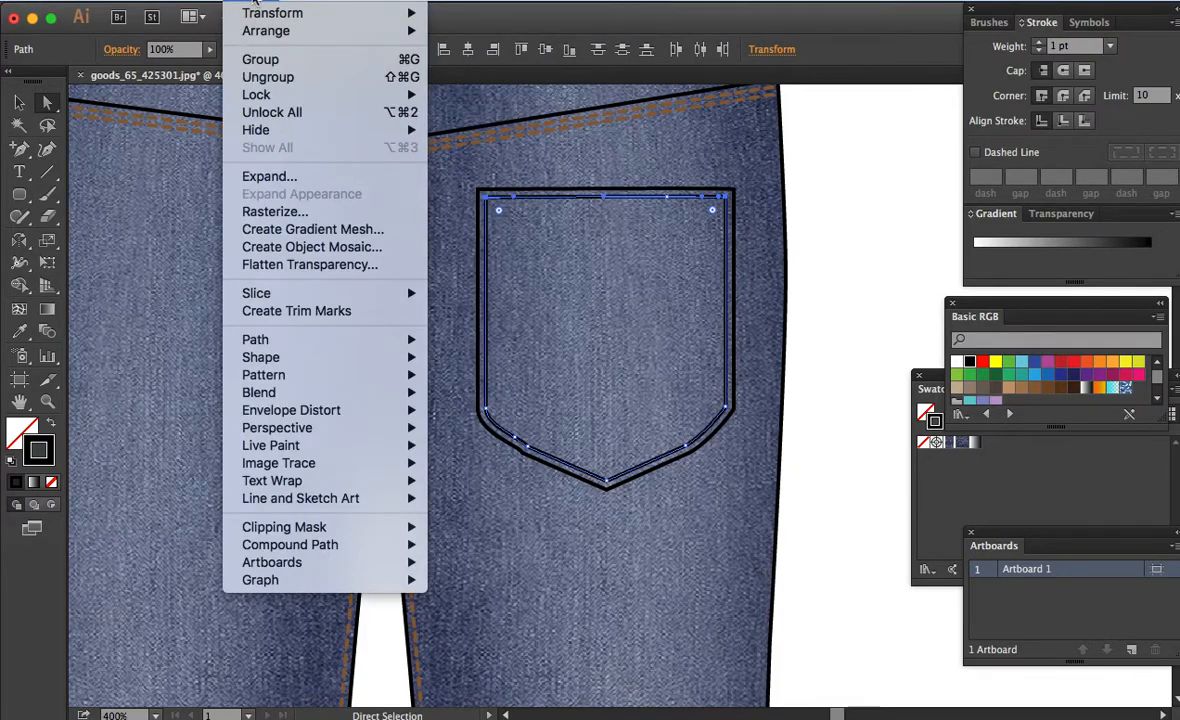
pyautogui.moveTo(362, 293)
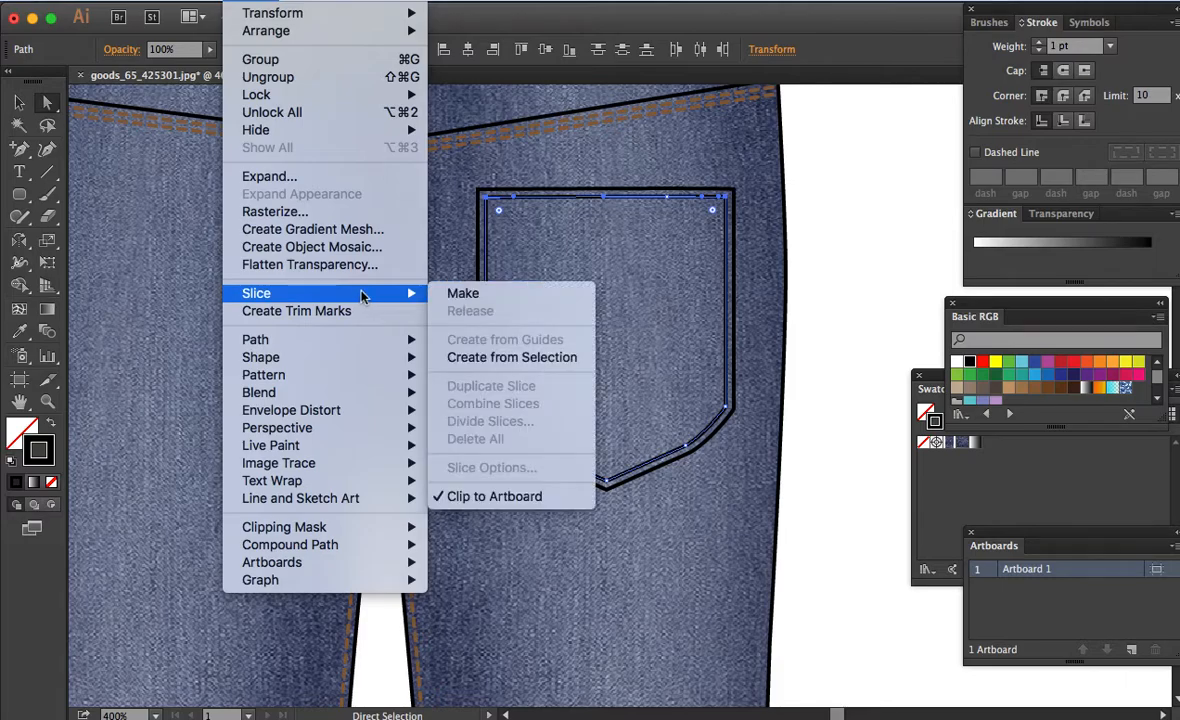
pyautogui.click(519, 362)
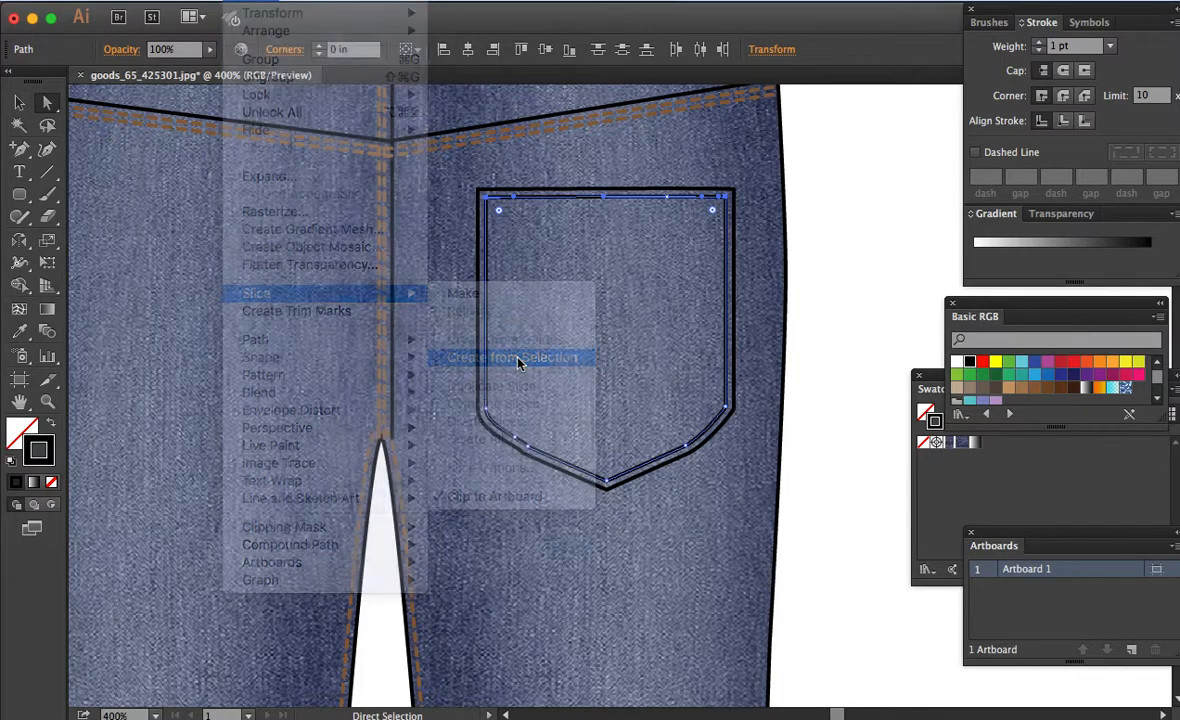
pyautogui.click(786, 262)
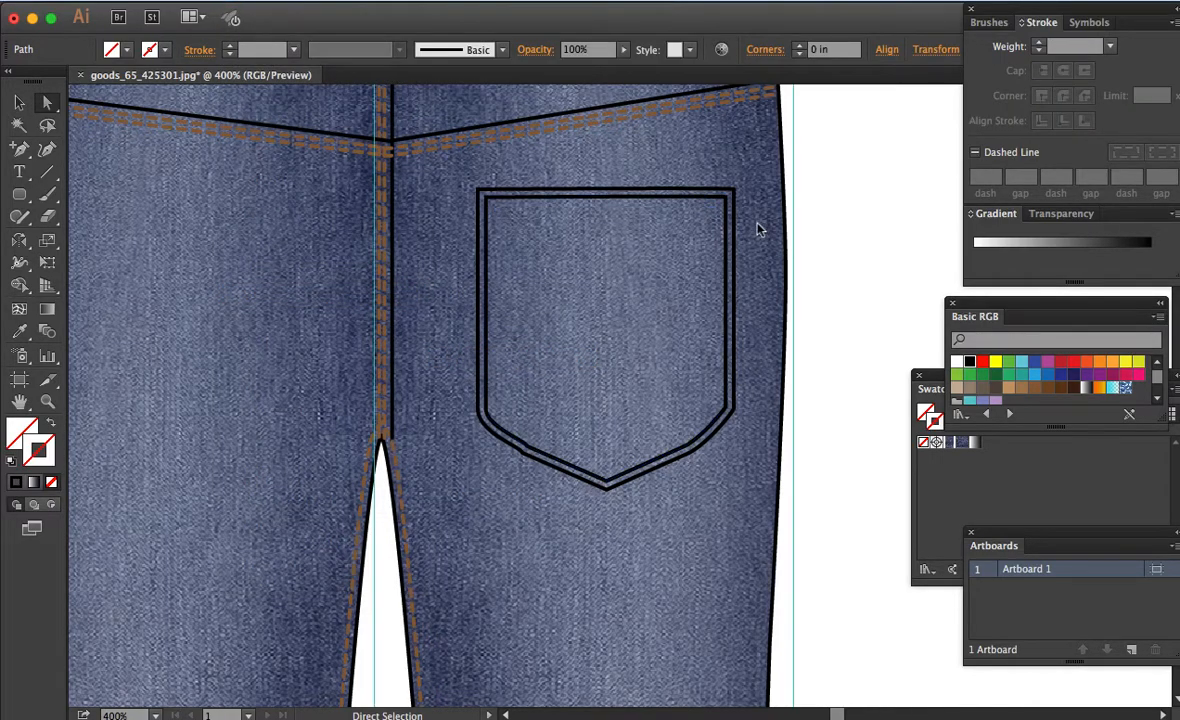
# Step: Cut the inner pocket outline at its two upper corner anchors to separate the top segment from the sides
pyautogui.click(728, 204)
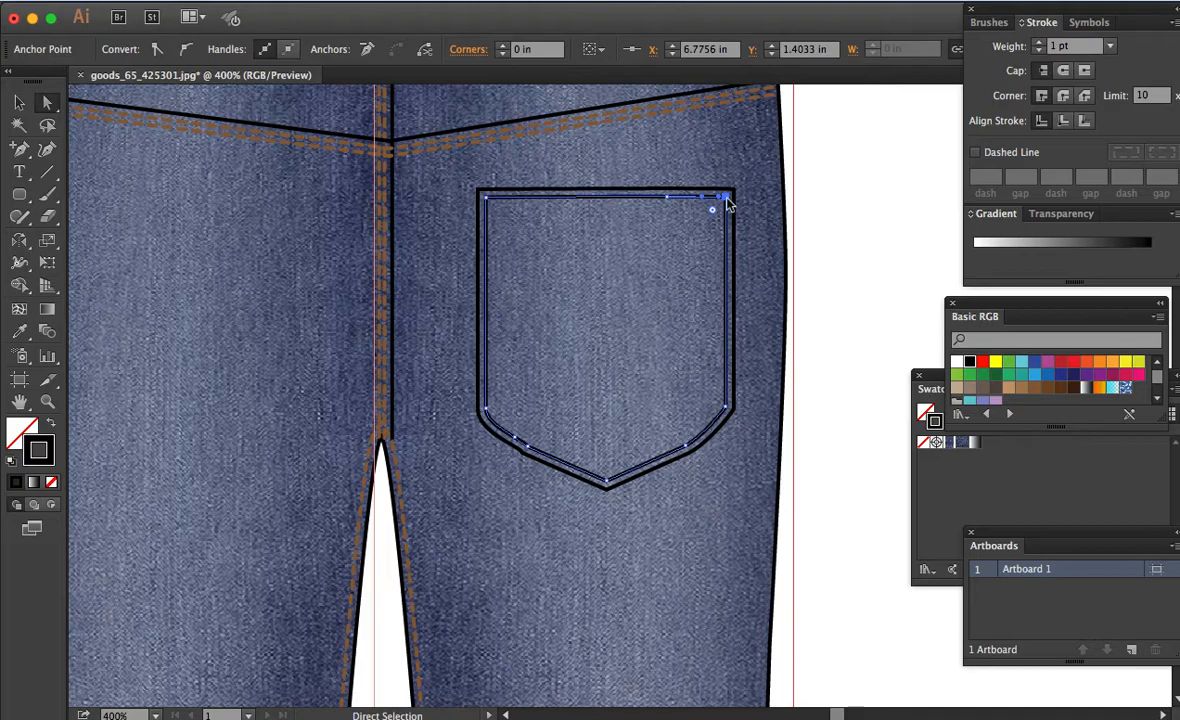
pyautogui.click(425, 52)
pyautogui.click(424, 50)
pyautogui.moveTo(614, 166); pyautogui.dragTo(768, 225)
pyautogui.click(701, 198)
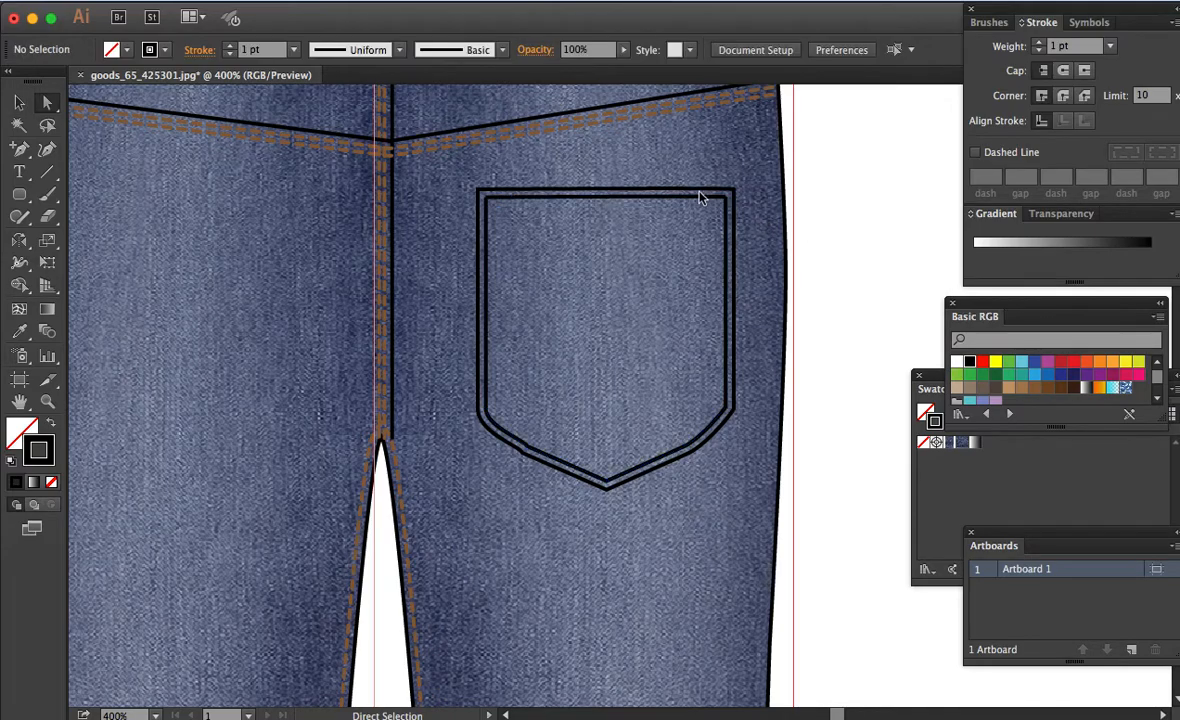
# Step: Duplicate the detached top segment of the inner pocket outline and nudge the copy a short distance below the original
pyautogui.keyDown('alt'); pyautogui.click(684, 199); pyautogui.keyUp('alt')
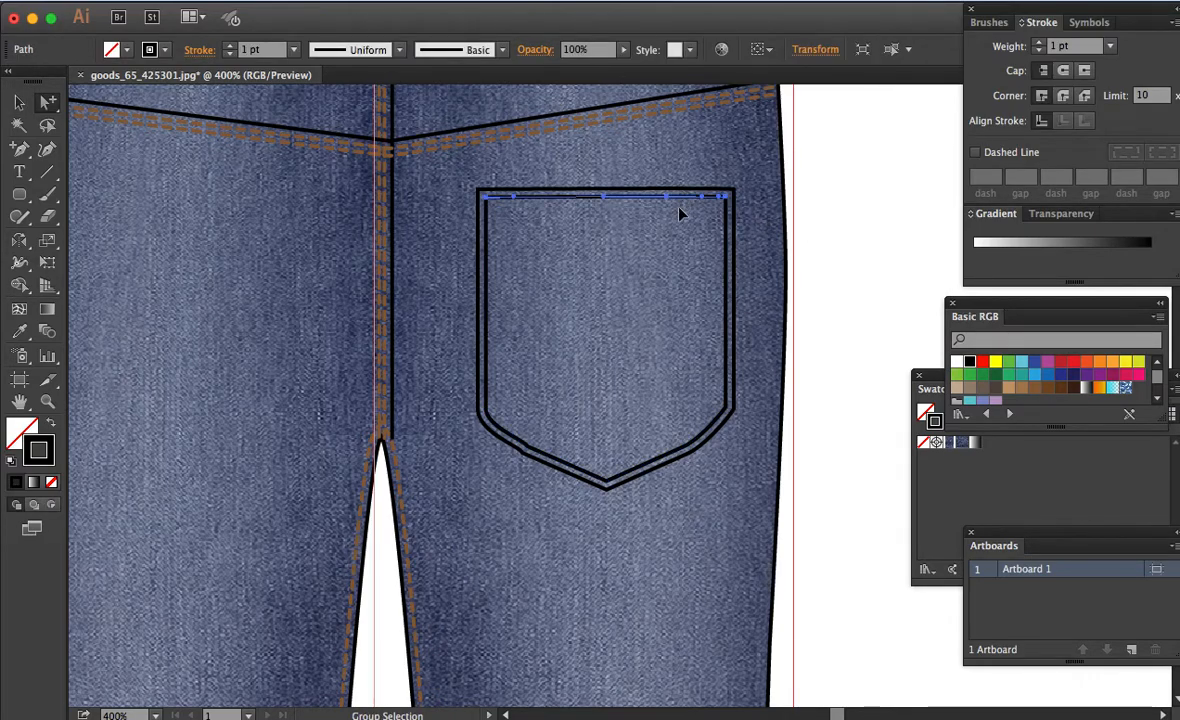
pyautogui.press('Down')
pyautogui.press('Down')
pyautogui.press('Down')
pyautogui.press('Down')
pyautogui.press('Down')
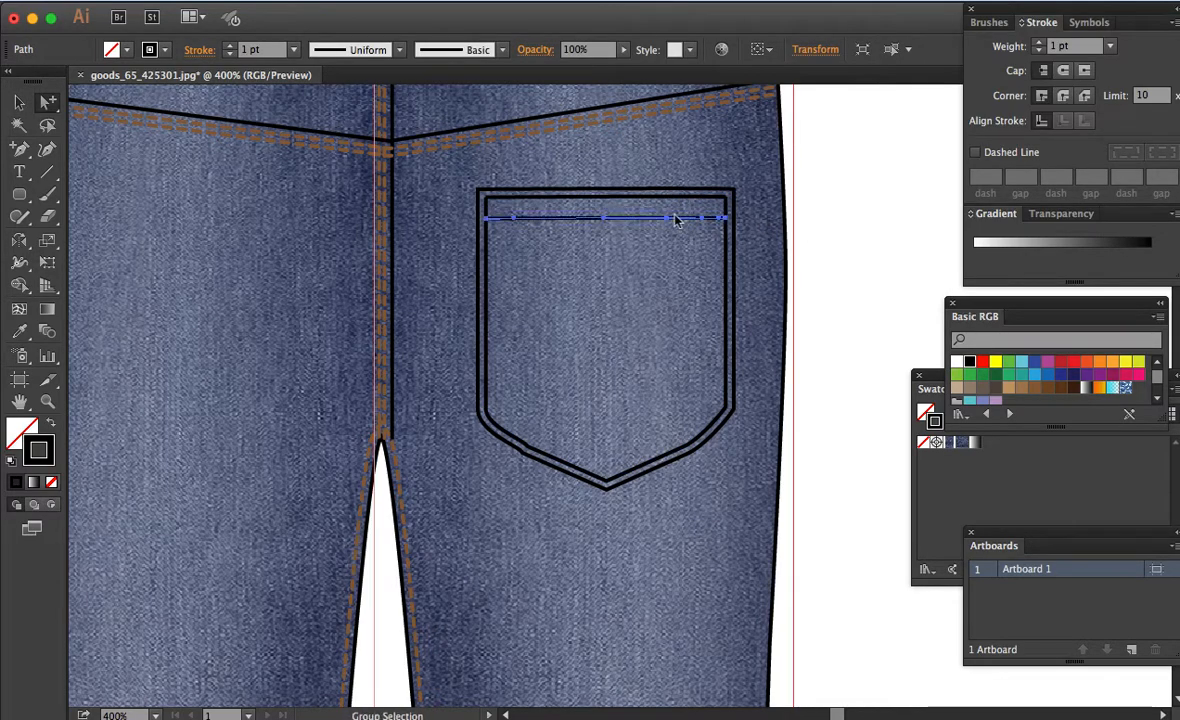
# Step: Apply the brown dashed stitch style from the yoke stitching to the lowered copy of the top segment
pyautogui.press('i')
pyautogui.click(574, 112)
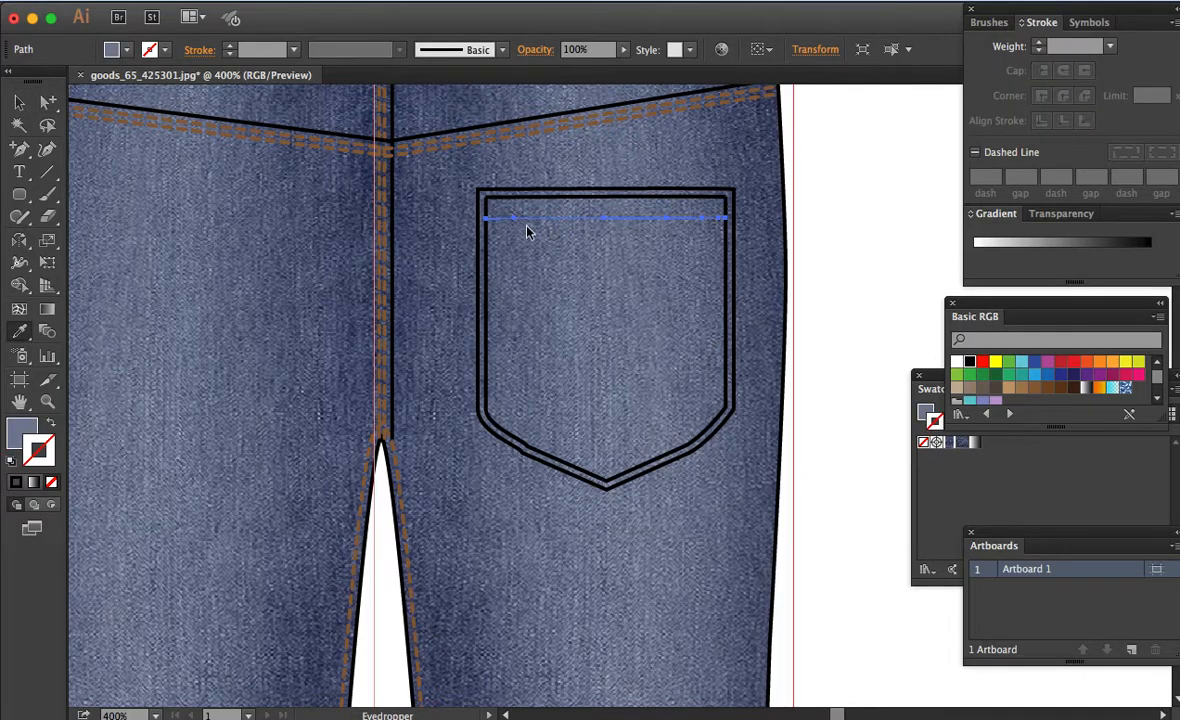
pyautogui.press('a')
pyautogui.press('i')
pyautogui.click(537, 131)
pyautogui.press('a')
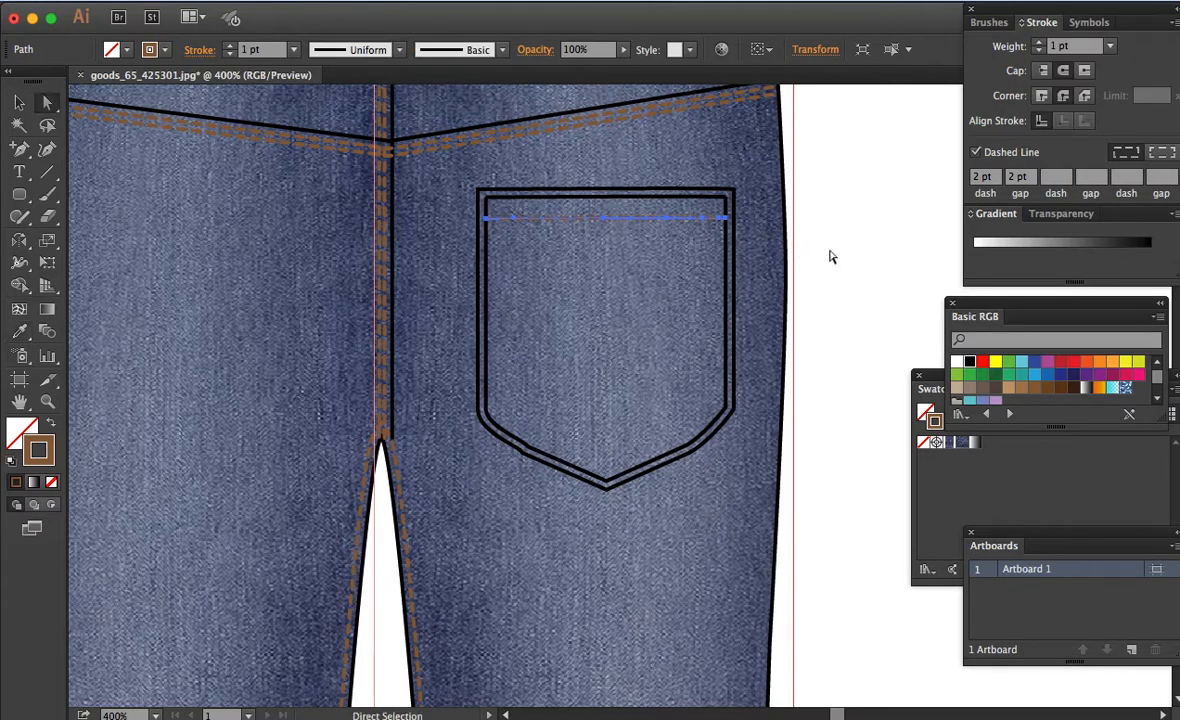
pyautogui.click(725, 210)
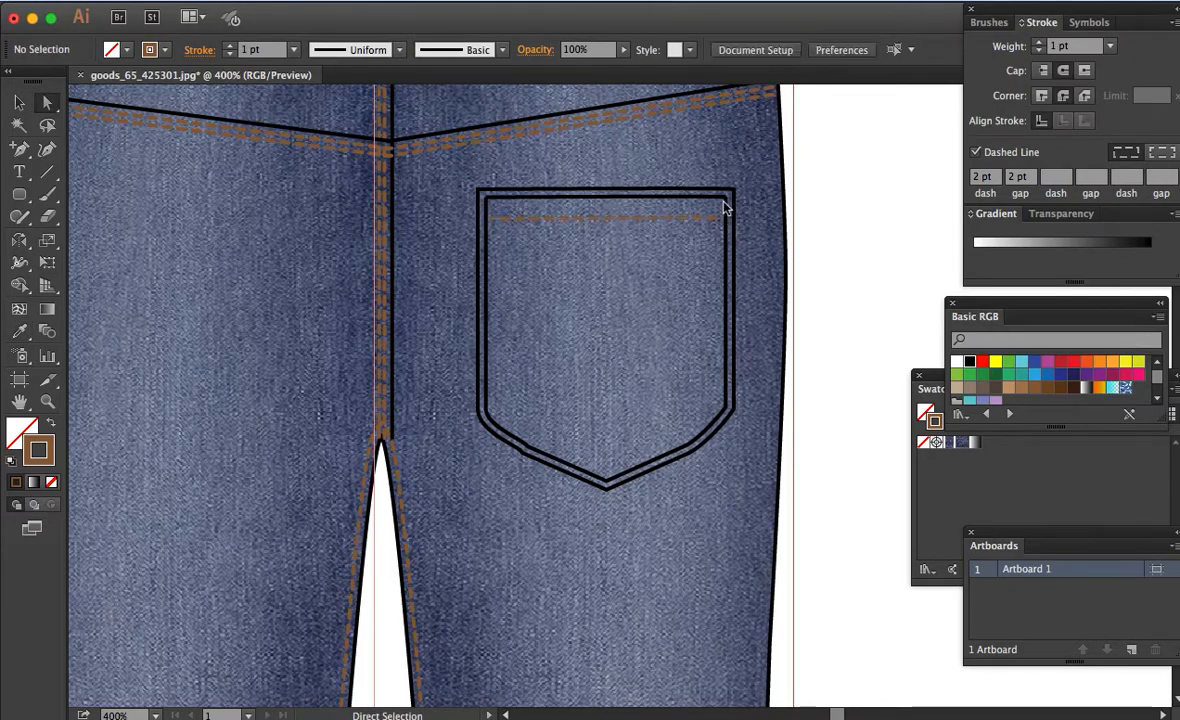
# Step: Apply the brown dashed stitch style of the horizontal stitch line to the pocket's inner side and bottom outline
pyautogui.click(498, 200)
pyautogui.keyDown('shift'); pyautogui.click(487, 199); pyautogui.keyUp('shift')
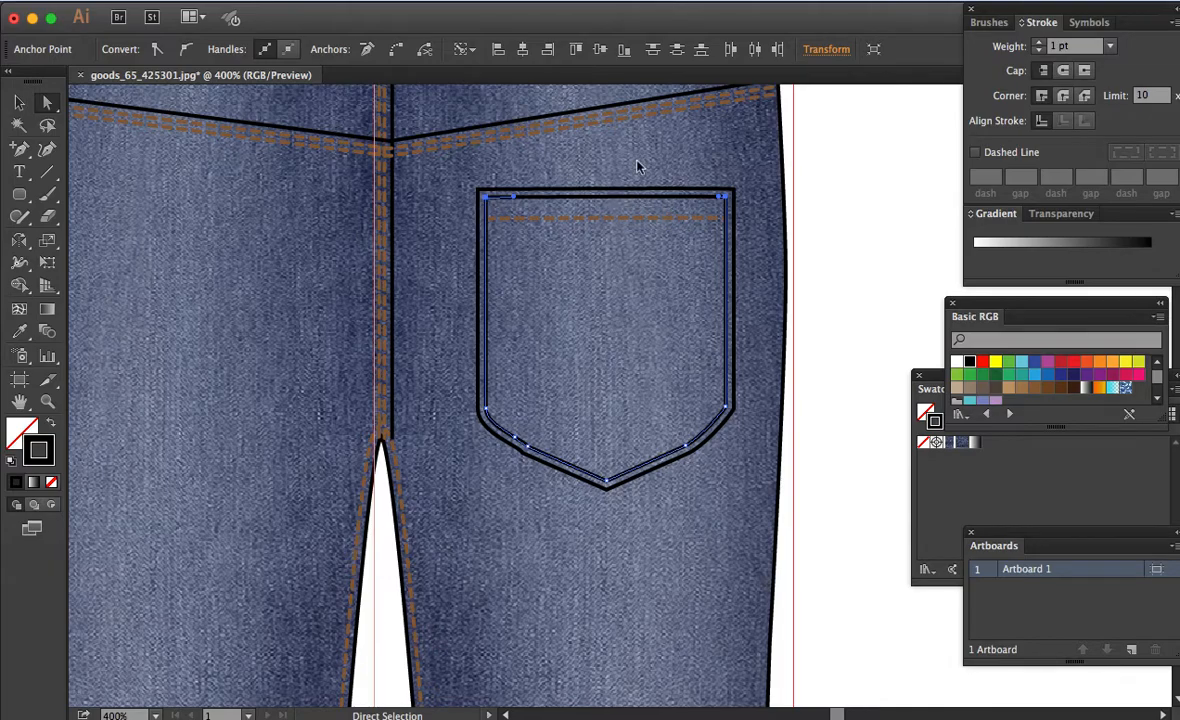
pyautogui.press('i')
pyautogui.click(590, 218)
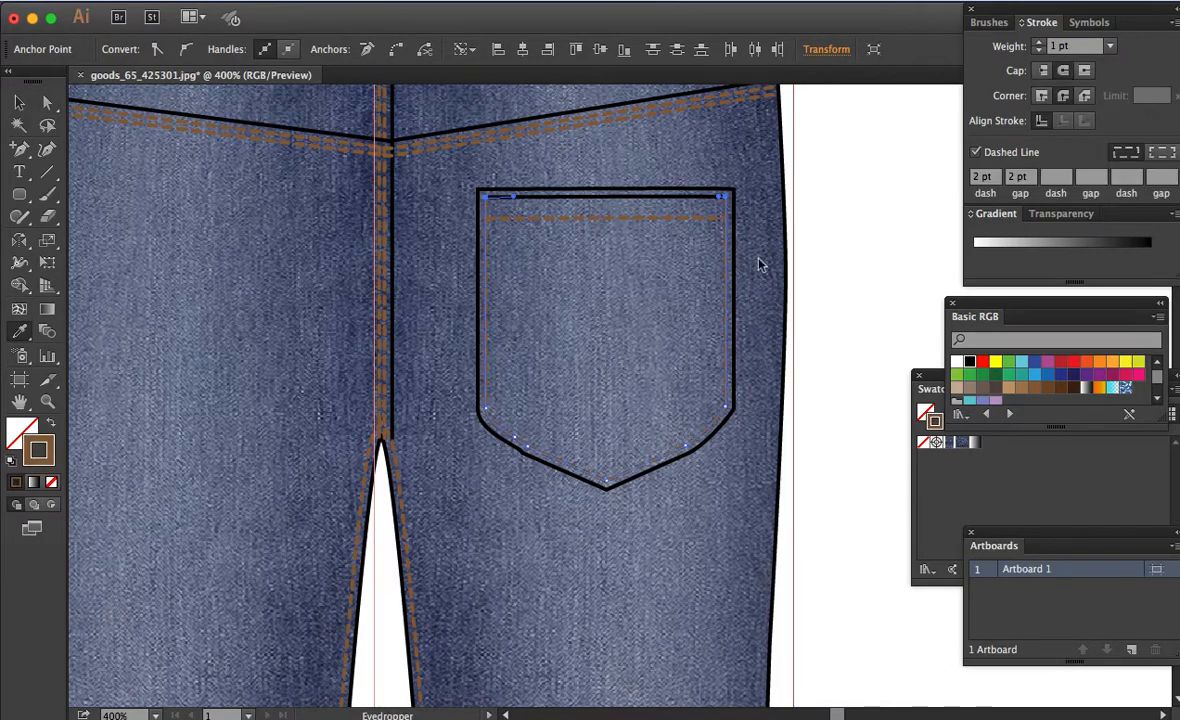
pyautogui.press('a')
pyautogui.click(702, 201)
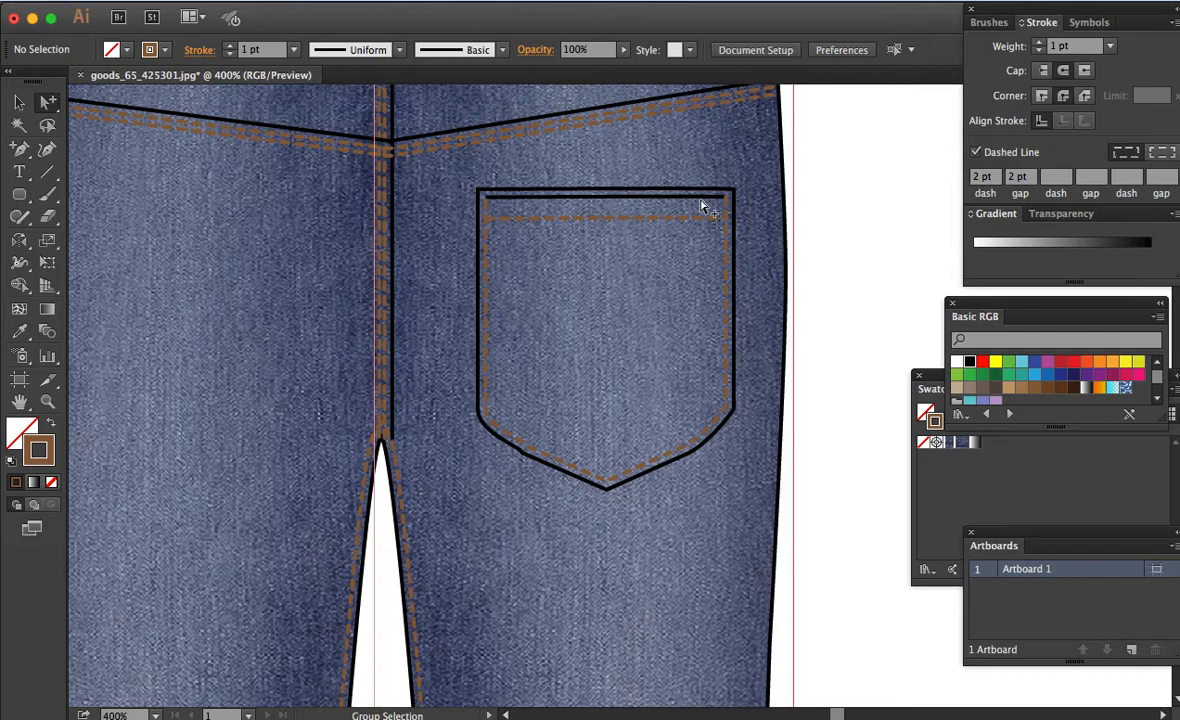
# Step: Nudge the original black top segment down just above the stitch line and give it the same brown dashed style
pyautogui.keyDown('alt'); pyautogui.click(702, 204); pyautogui.keyUp('alt')
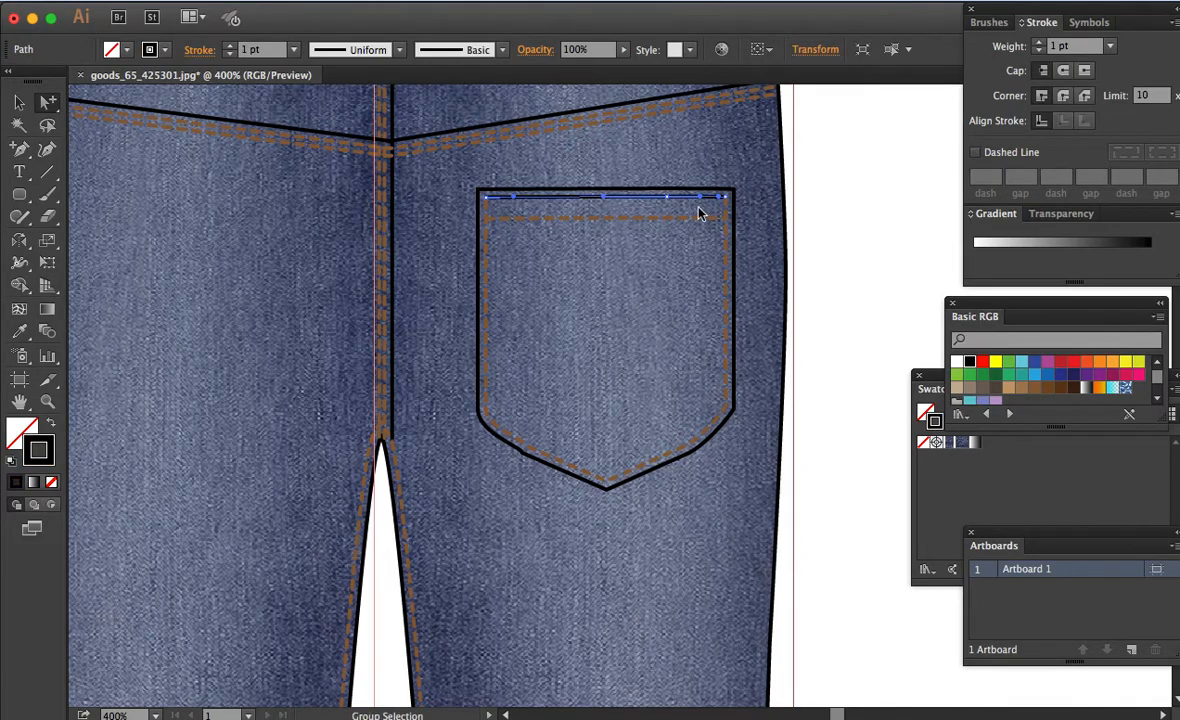
pyautogui.press('Down')
pyautogui.press('Down')
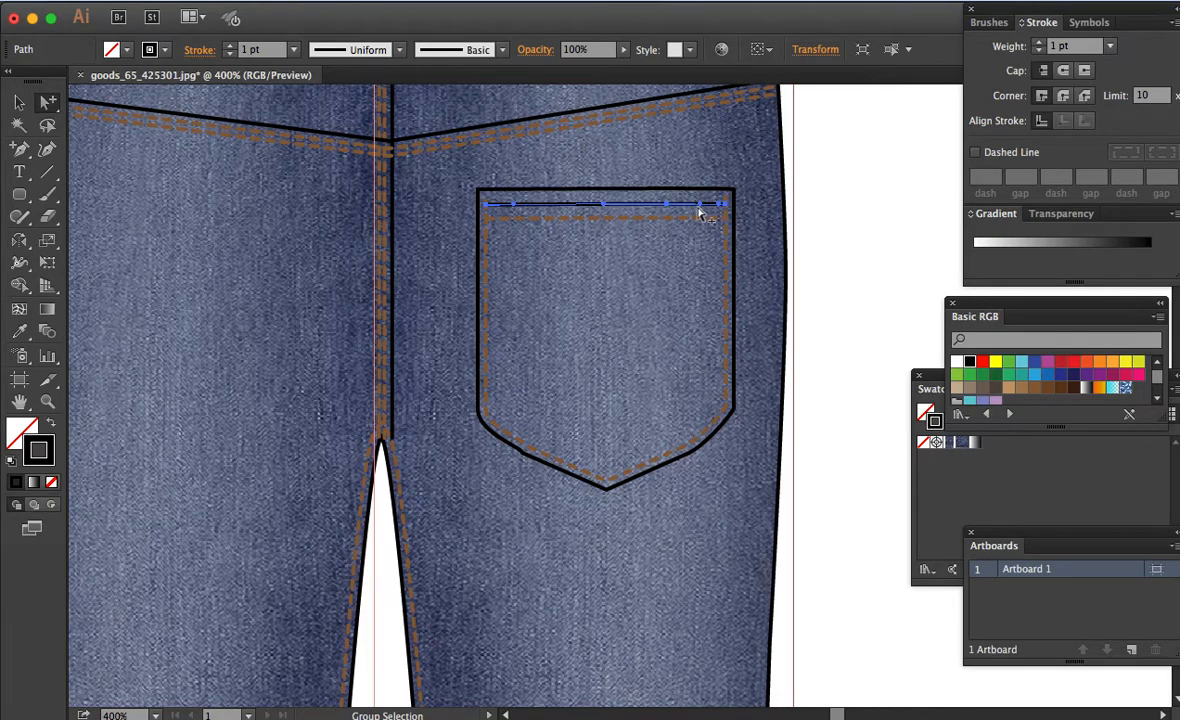
pyautogui.press('i')
pyautogui.click(689, 213)
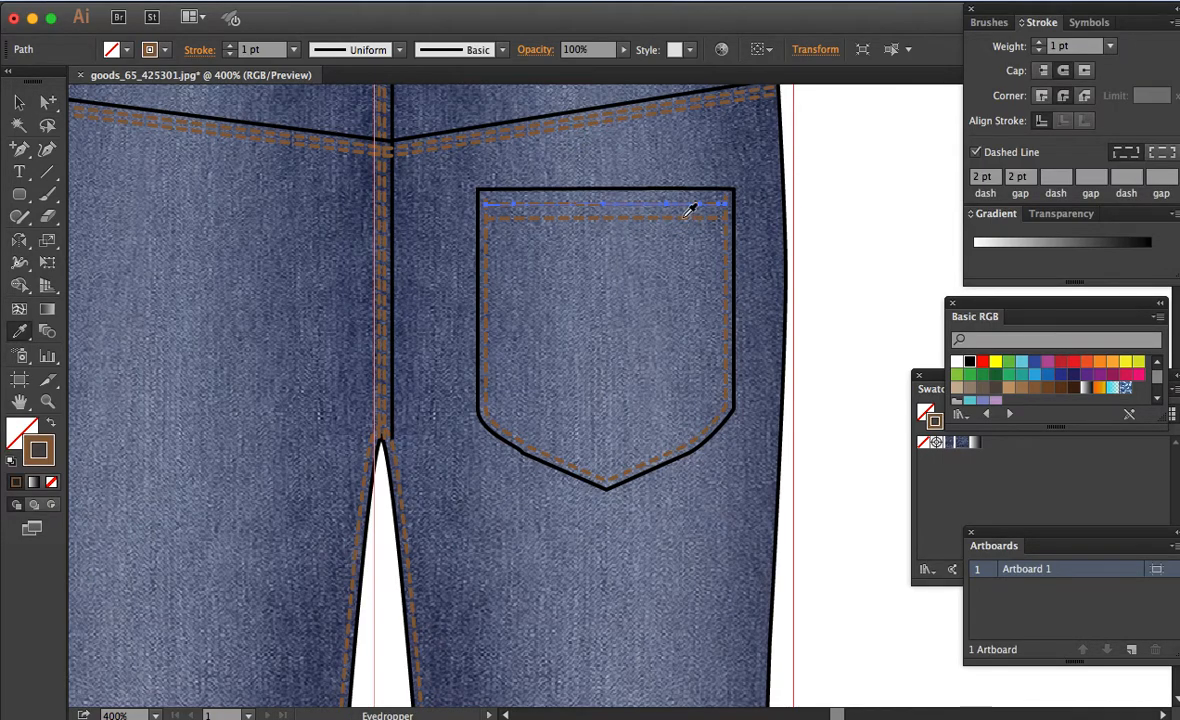
pyautogui.press('a')
pyautogui.click(779, 248)
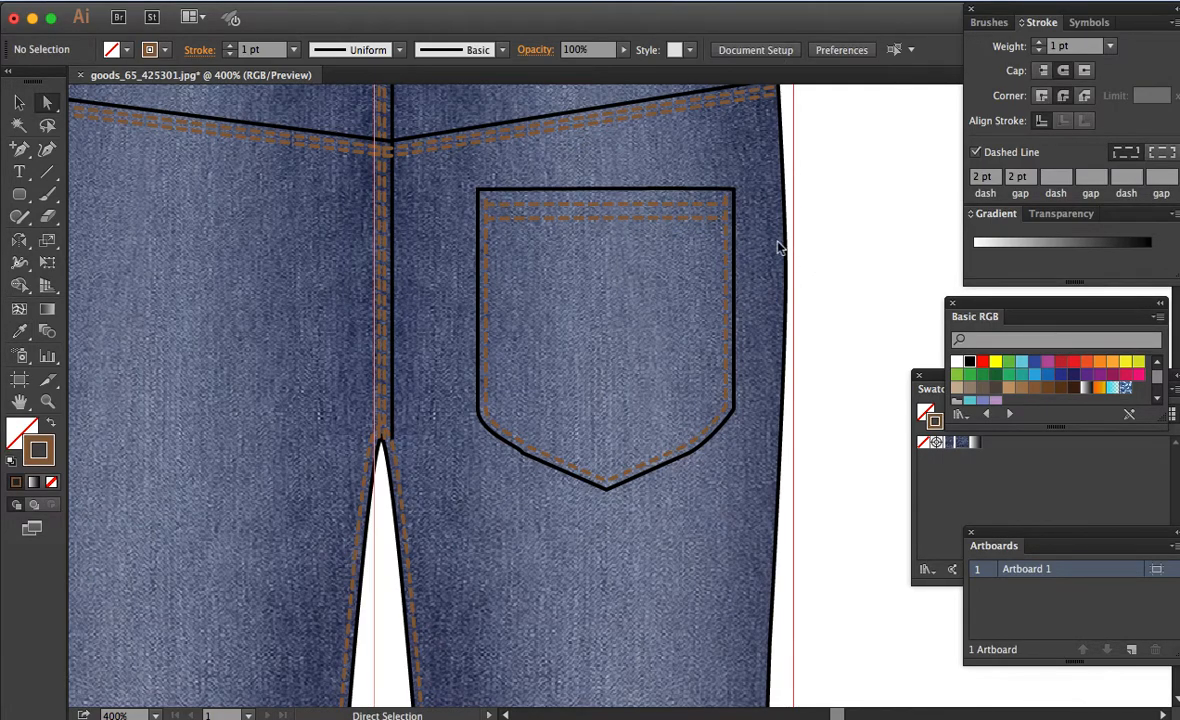
# Step: Extend the side stitch line slightly upward at its upper ends toward the pocket's top edge
pyautogui.click(487, 203)
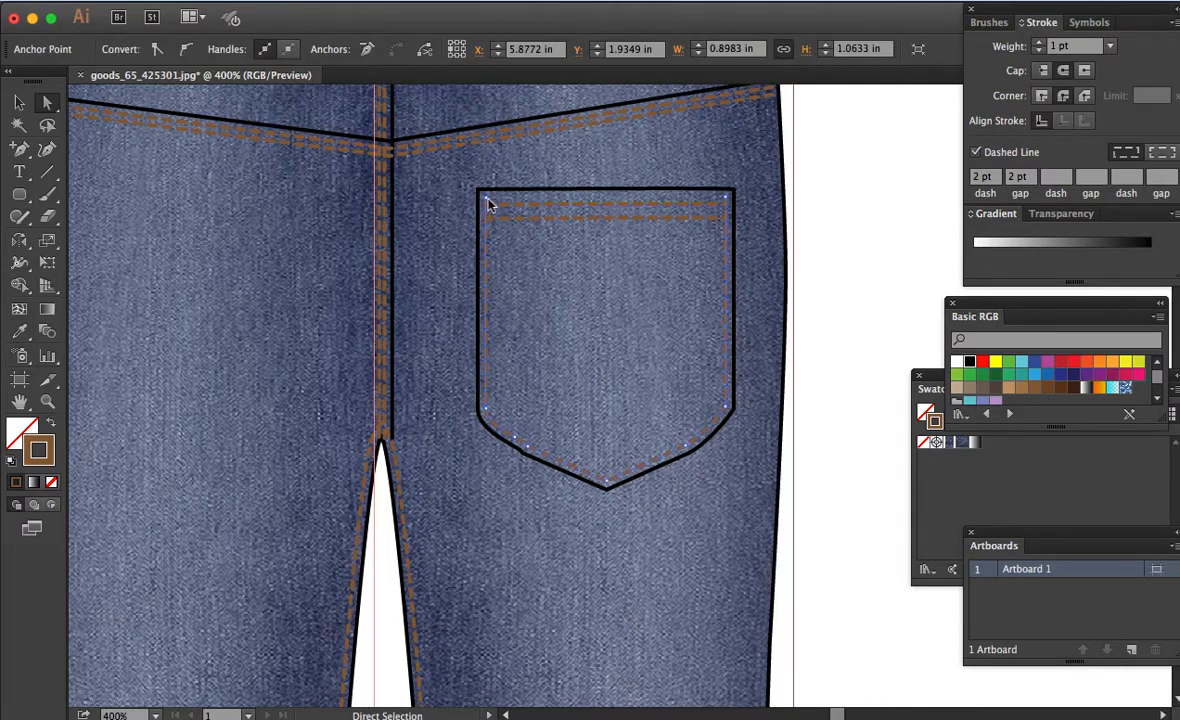
pyautogui.click(727, 199)
pyautogui.moveTo(727, 199); pyautogui.dragTo(721, 197)
pyautogui.click(731, 246)
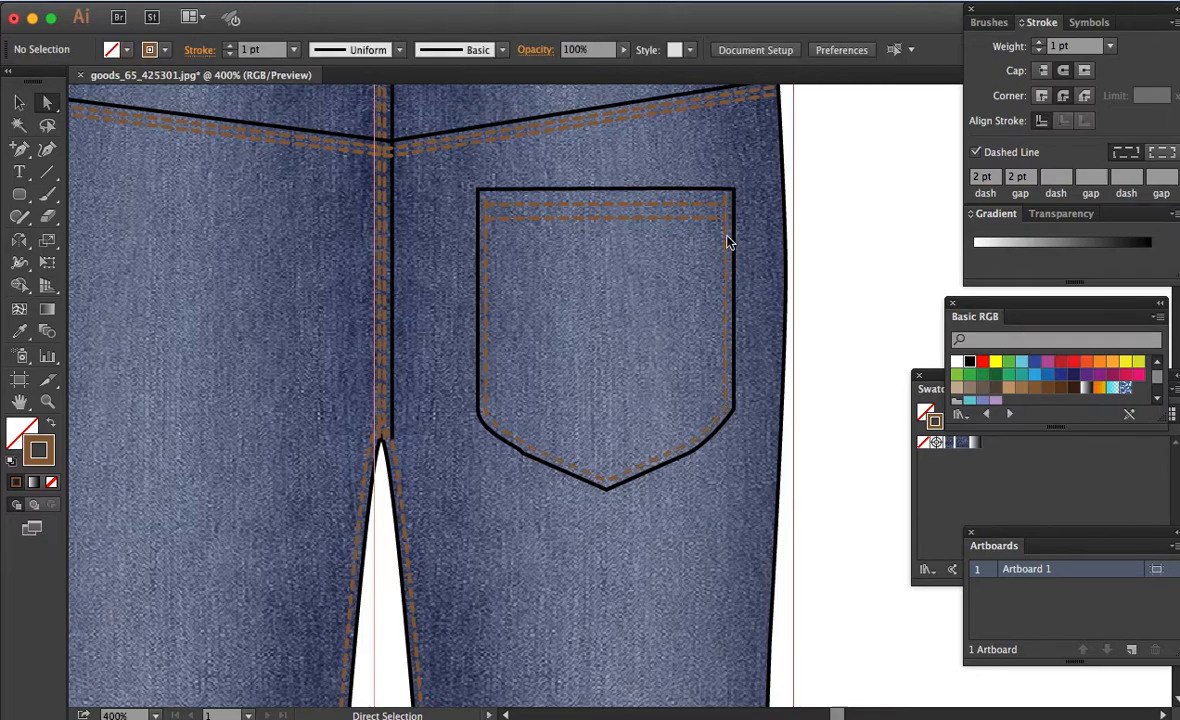
# Step: Try to duplicate the right side segment of the pocket stitching in place
pyautogui.click(726, 243)
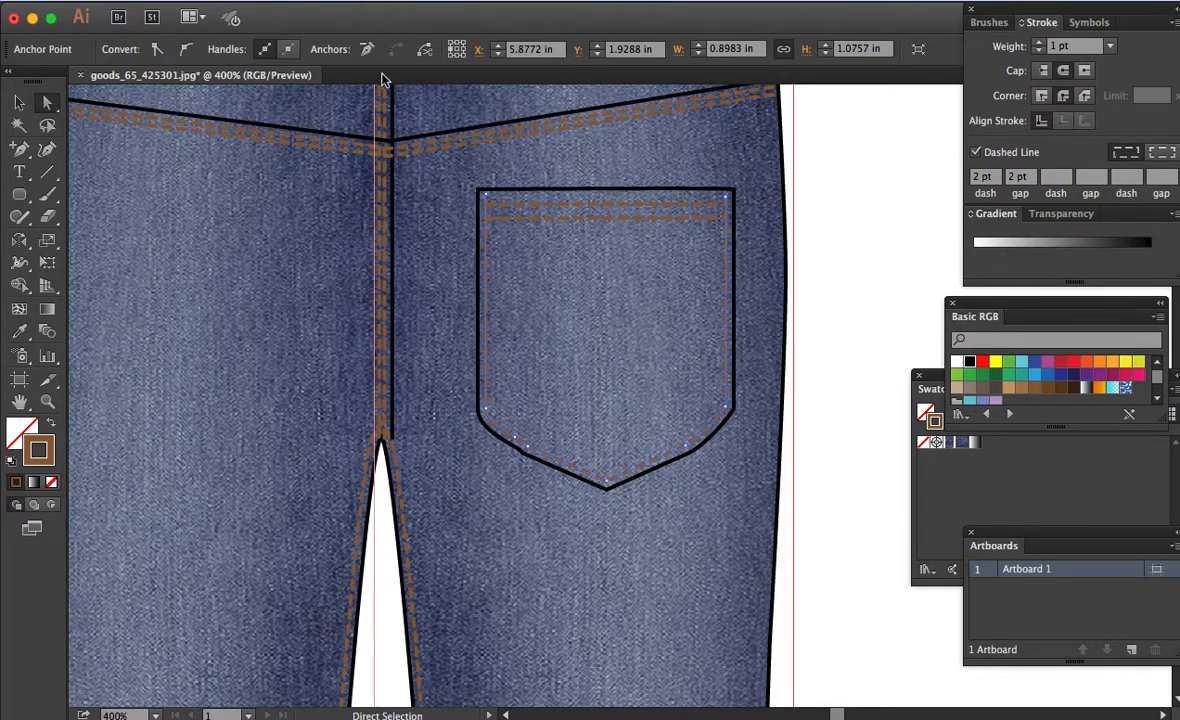
pyautogui.click(726, 336)
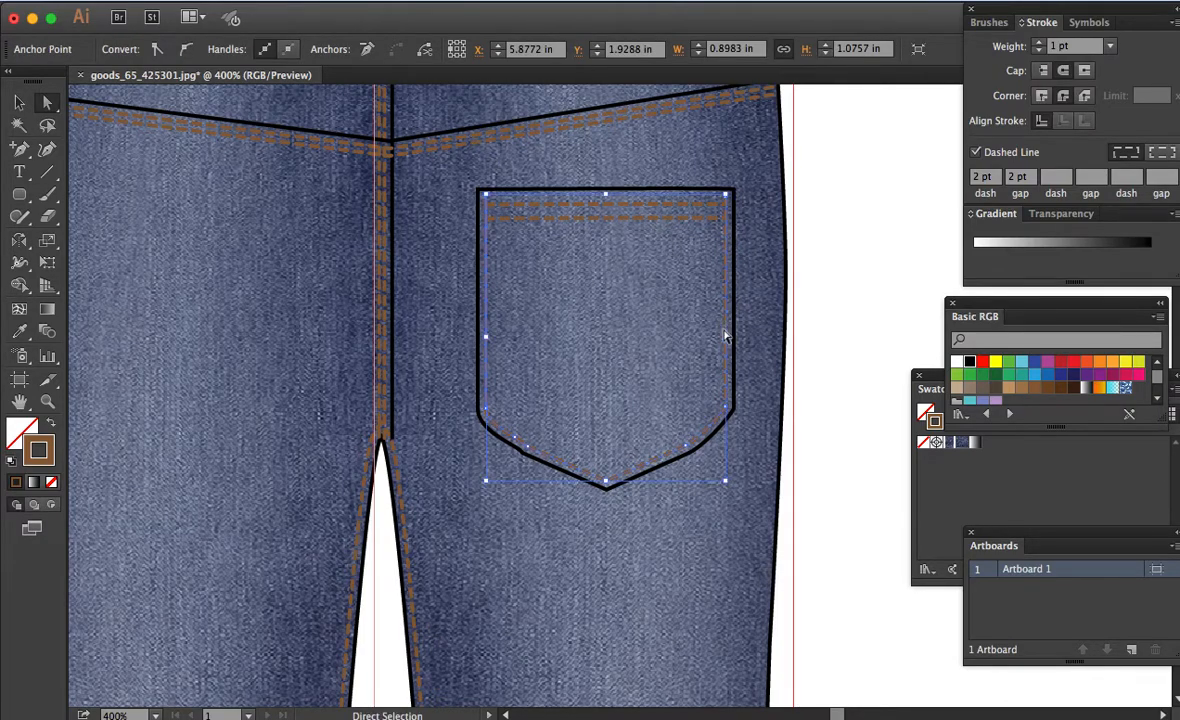
pyautogui.press('super+f')
pyautogui.press('v')
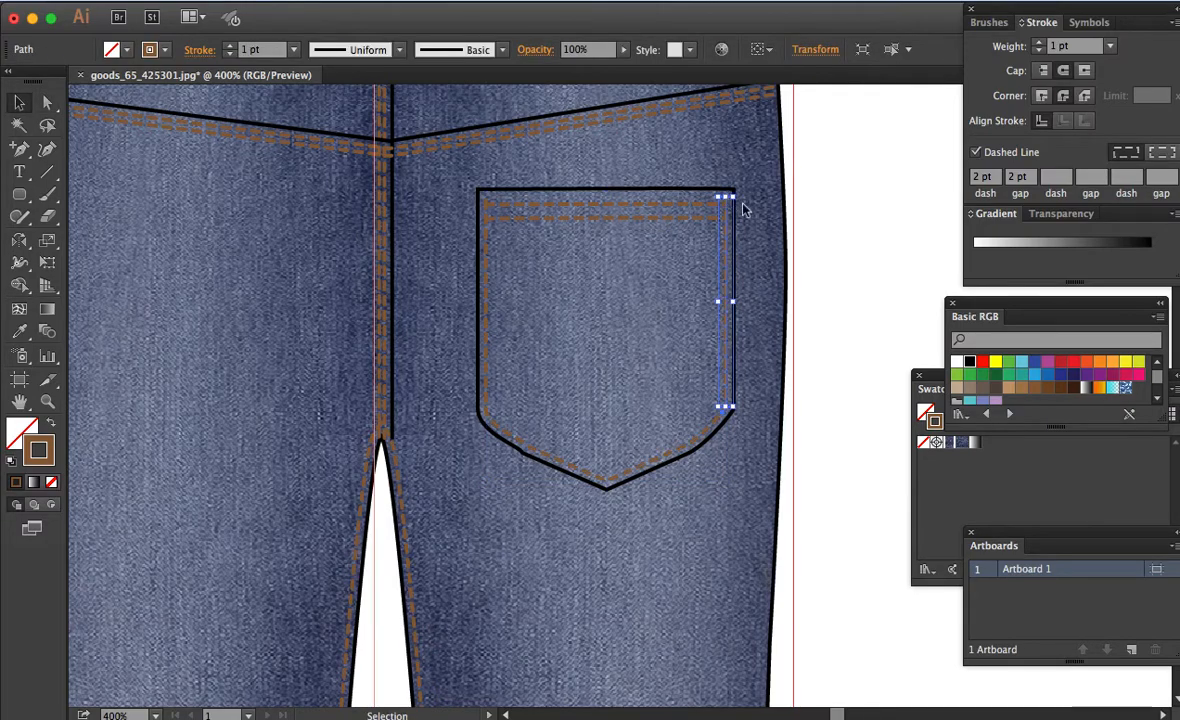
pyautogui.click(765, 432)
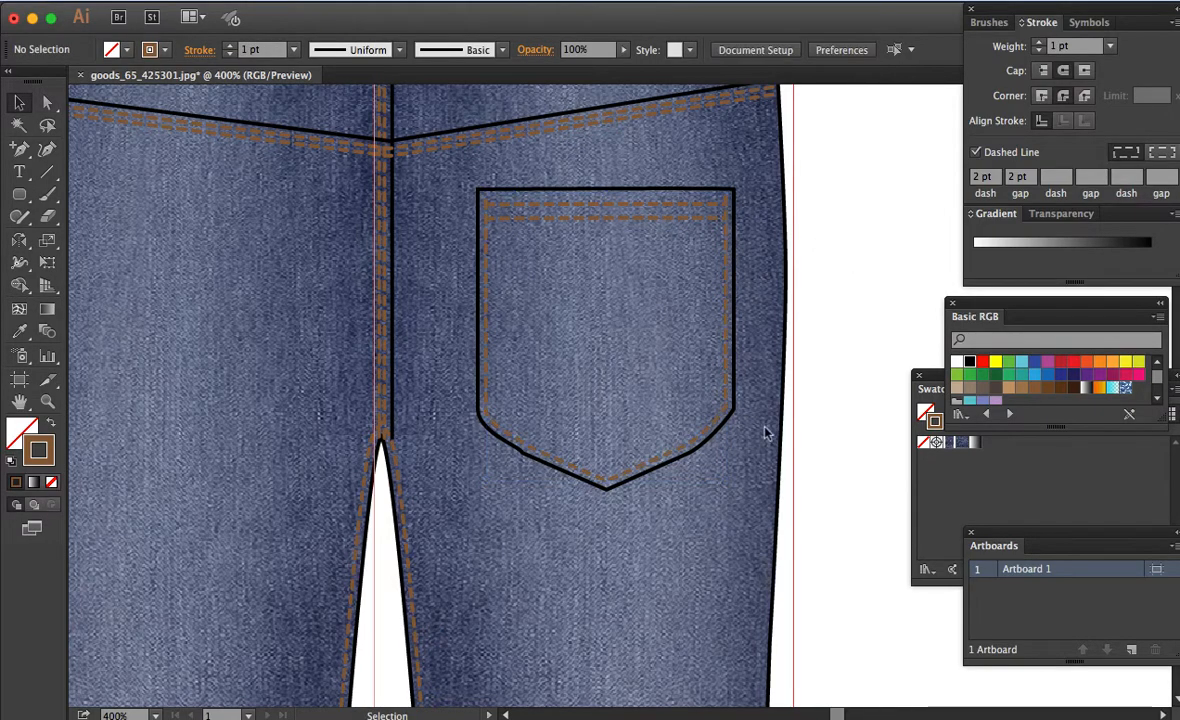
# Step: Offset the pocket's side and bottom stitch line by -0.03 in with miter joins and a miter limit of 4
pyautogui.press('a')
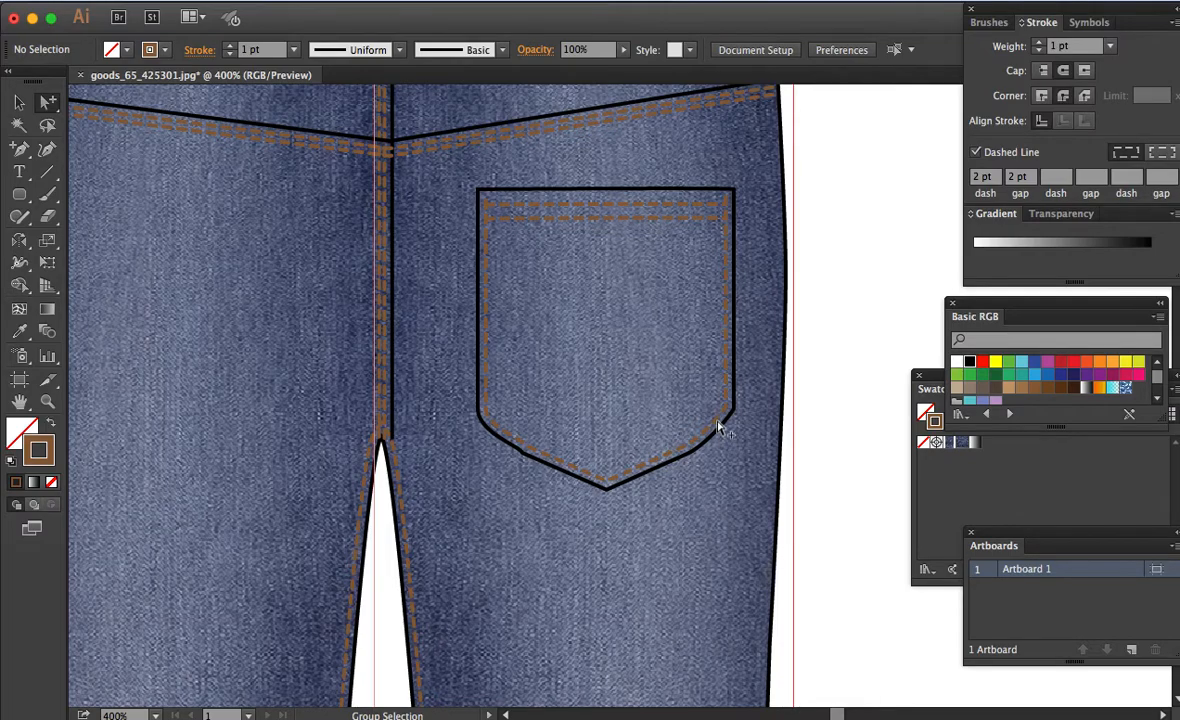
pyautogui.keyDown('alt'); pyautogui.click(718, 428); pyautogui.keyUp('alt')
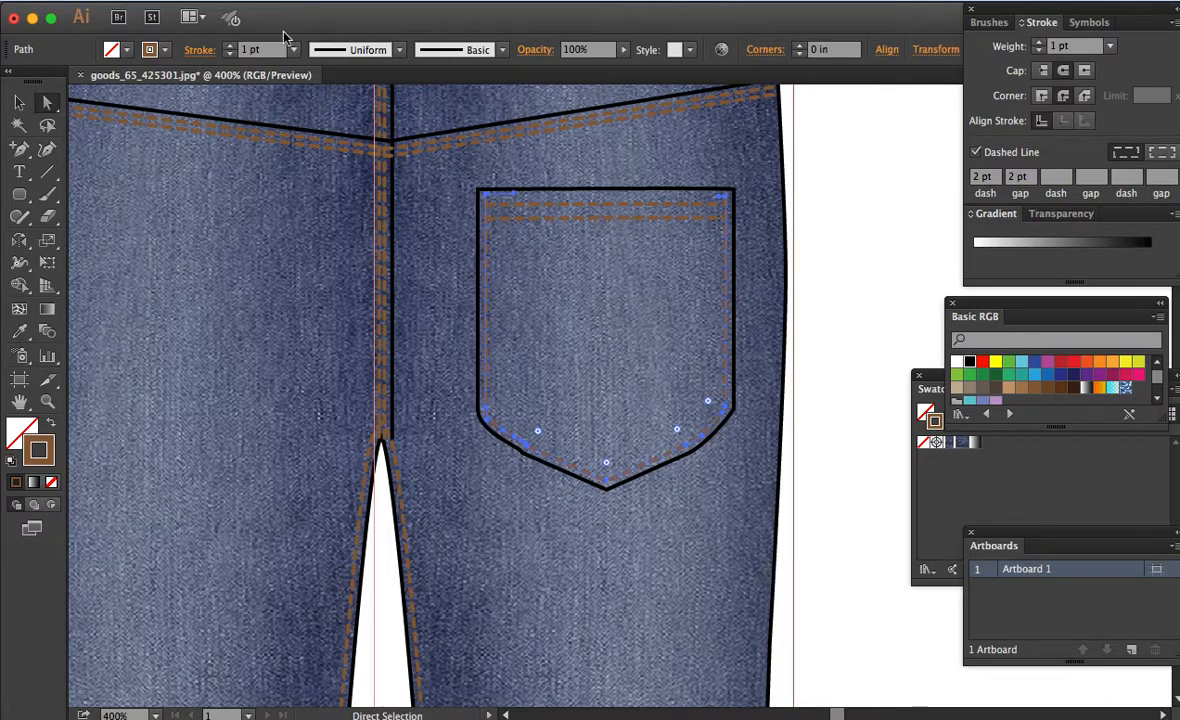
pyautogui.click(246, 1)
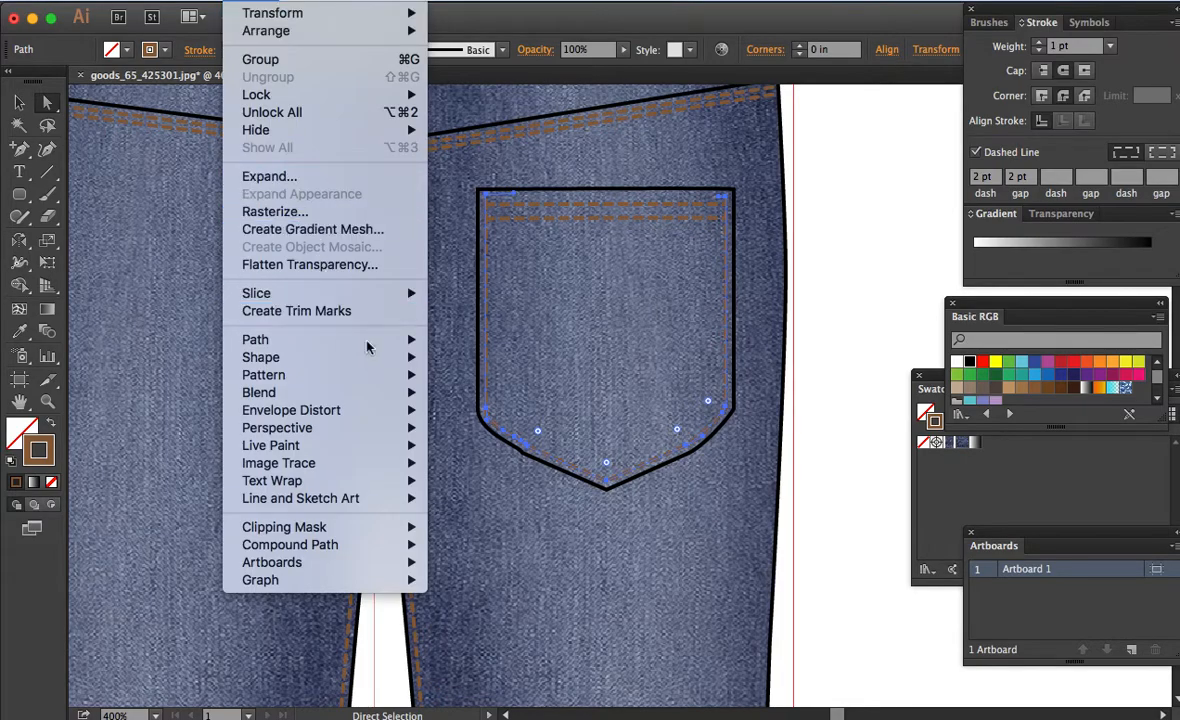
pyautogui.moveTo(377, 341)
pyautogui.click(516, 410)
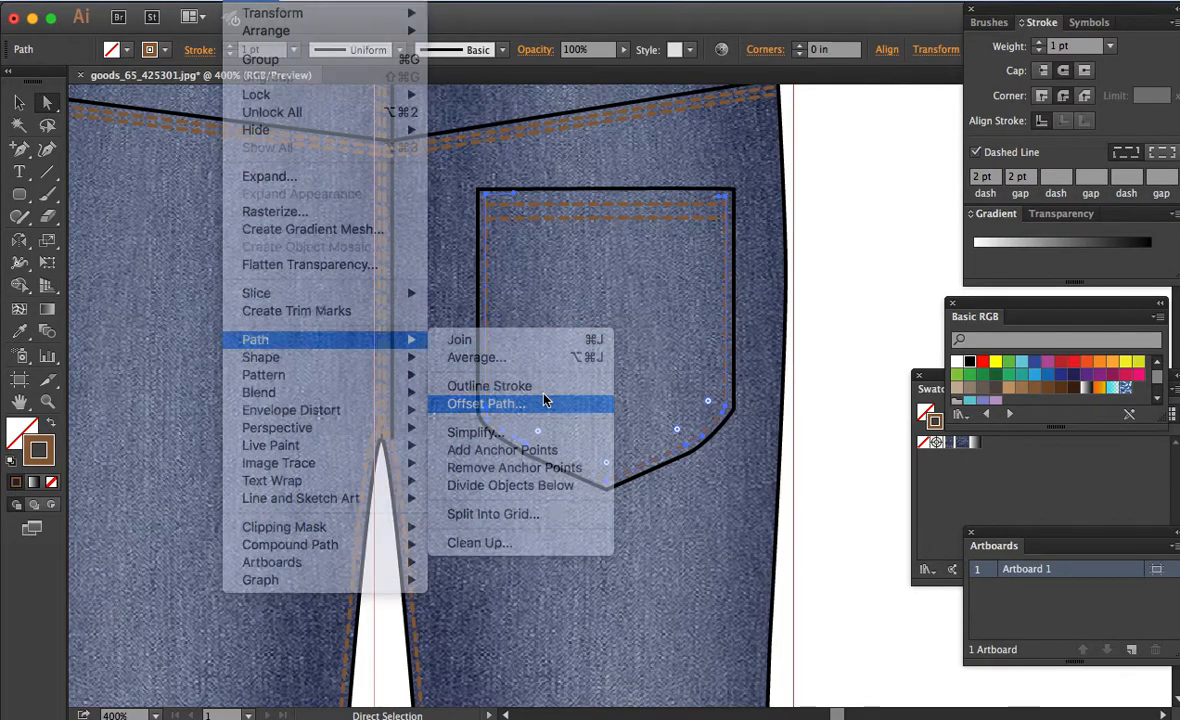
pyautogui.click(737, 591)
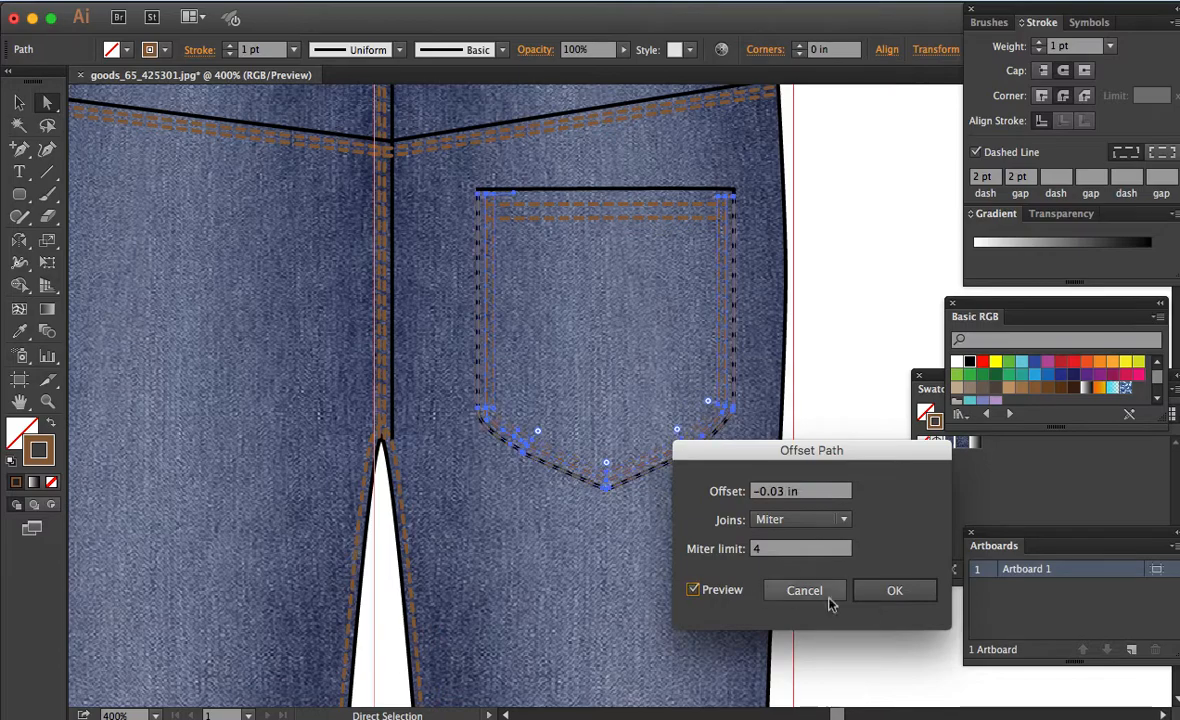
pyautogui.click(894, 591)
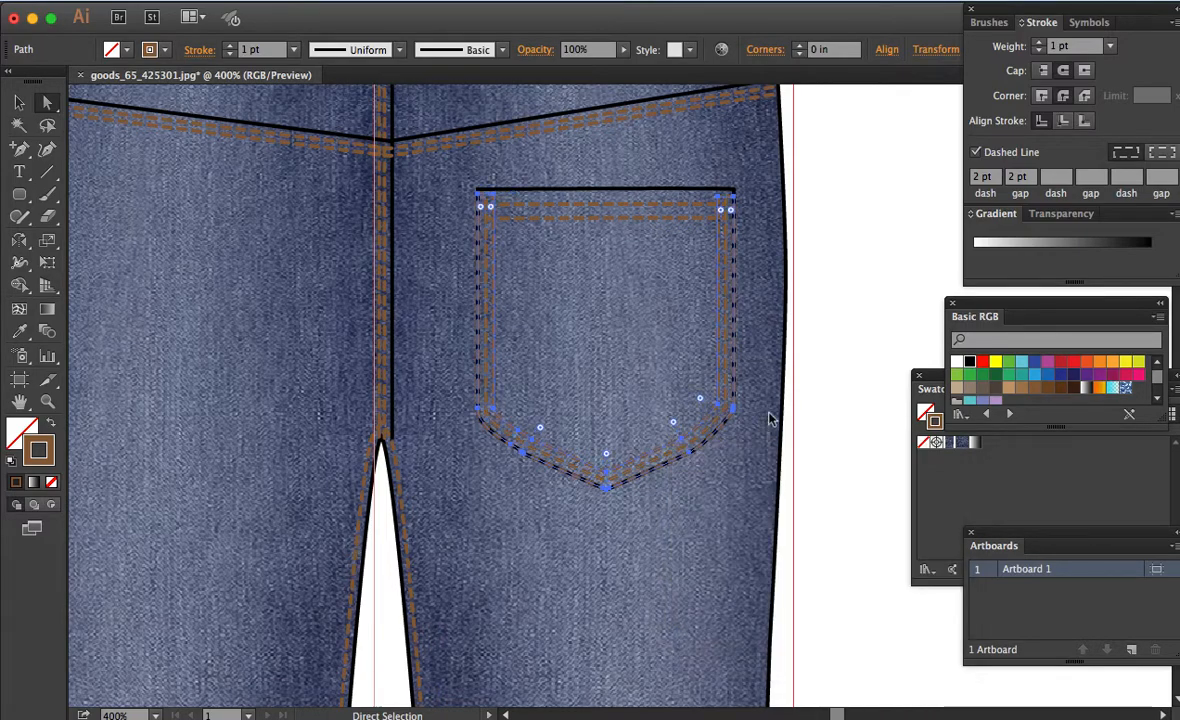
pyautogui.click(736, 206)
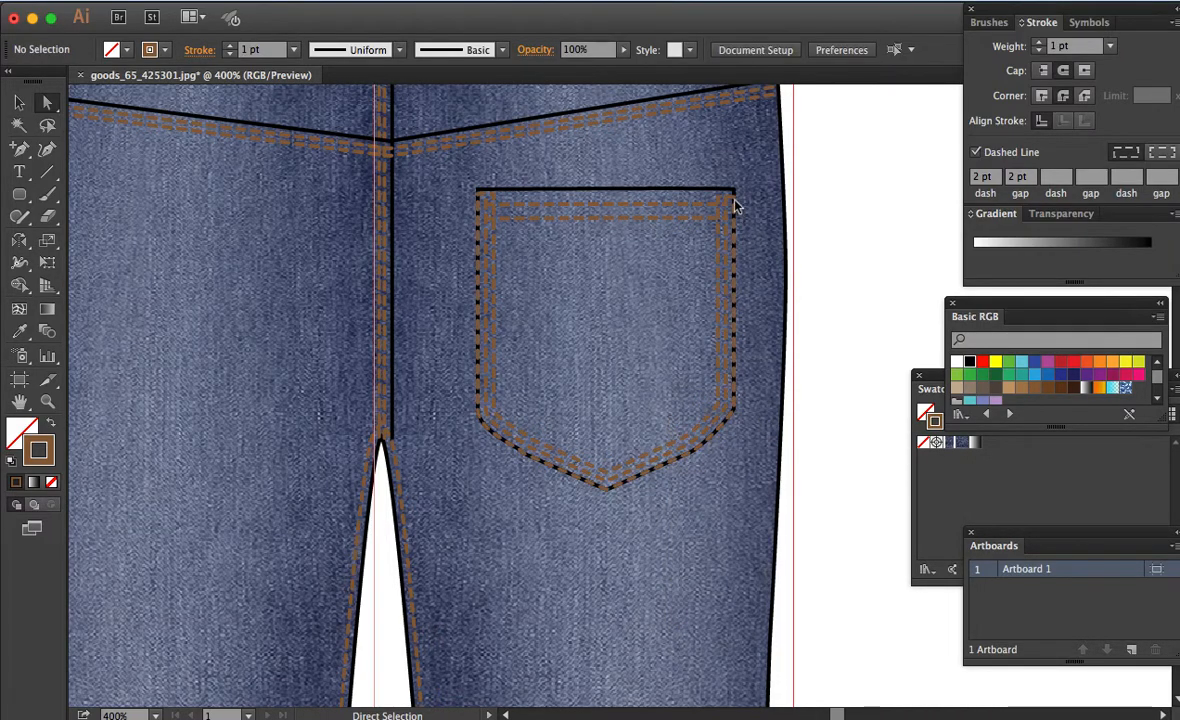
# Step: Cut the offset stitch path at its two inner upper corners and delete the outer part overlapping the pocket outline
pyautogui.click(727, 202)
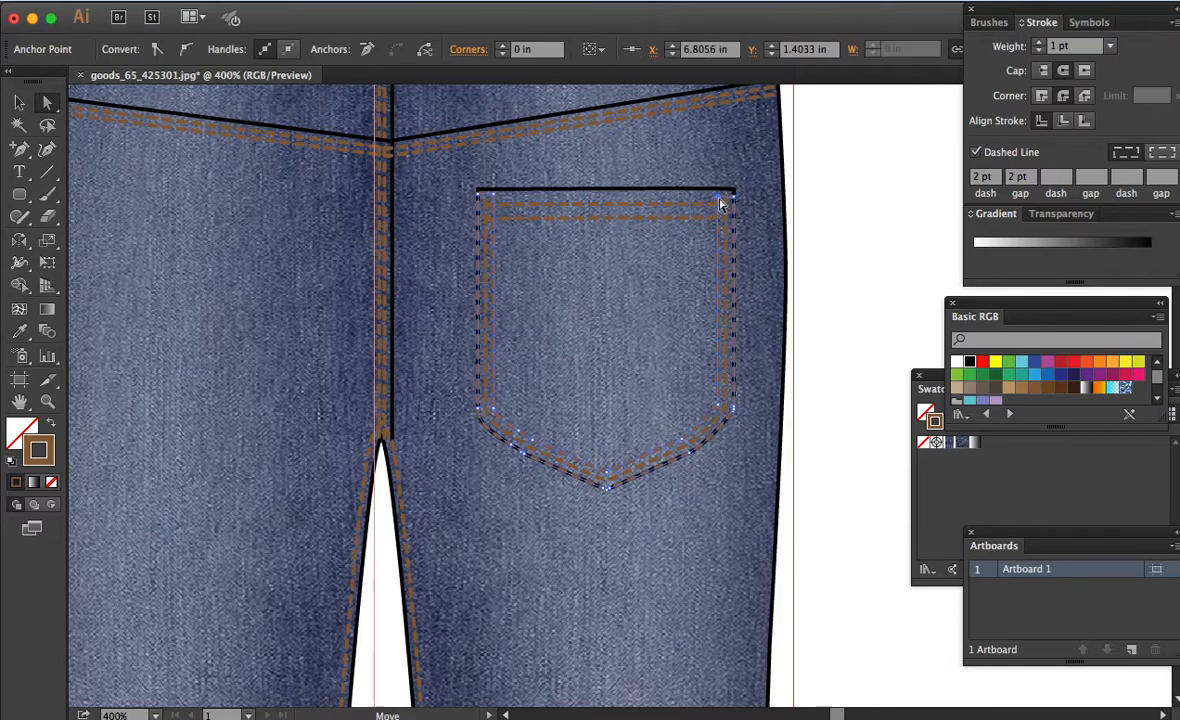
pyautogui.keyDown('shift'); pyautogui.click(493, 194); pyautogui.keyUp('shift')
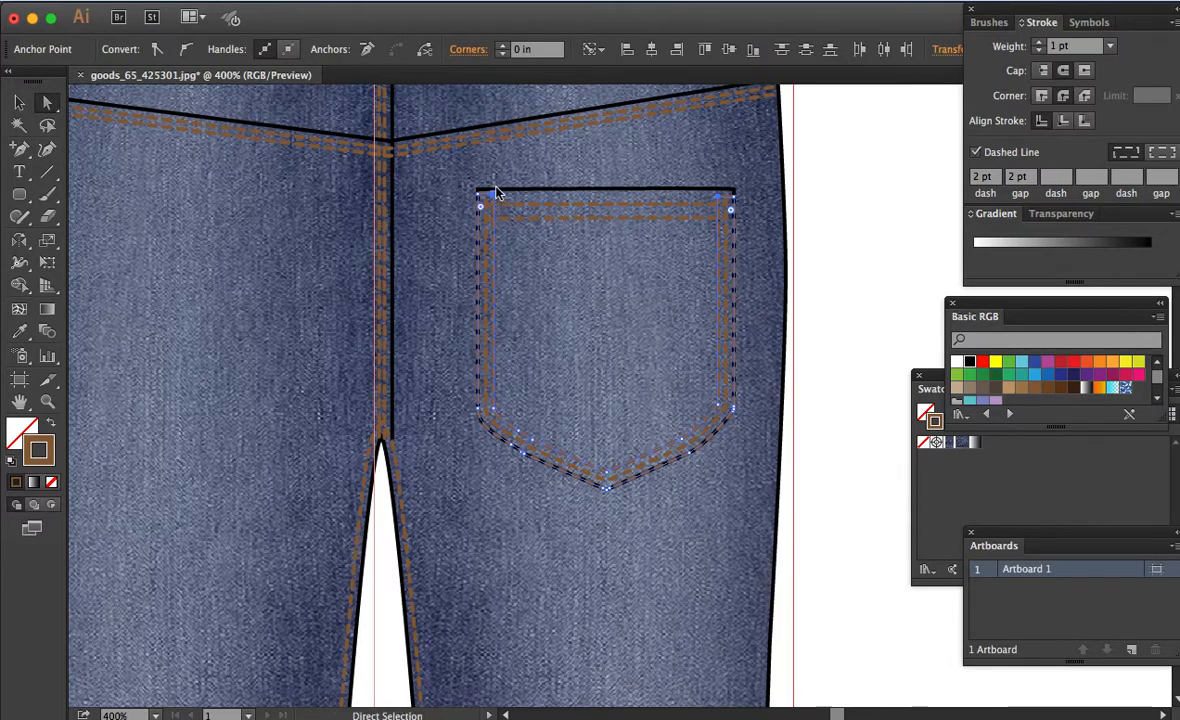
pyautogui.click(431, 54)
pyautogui.click(802, 237)
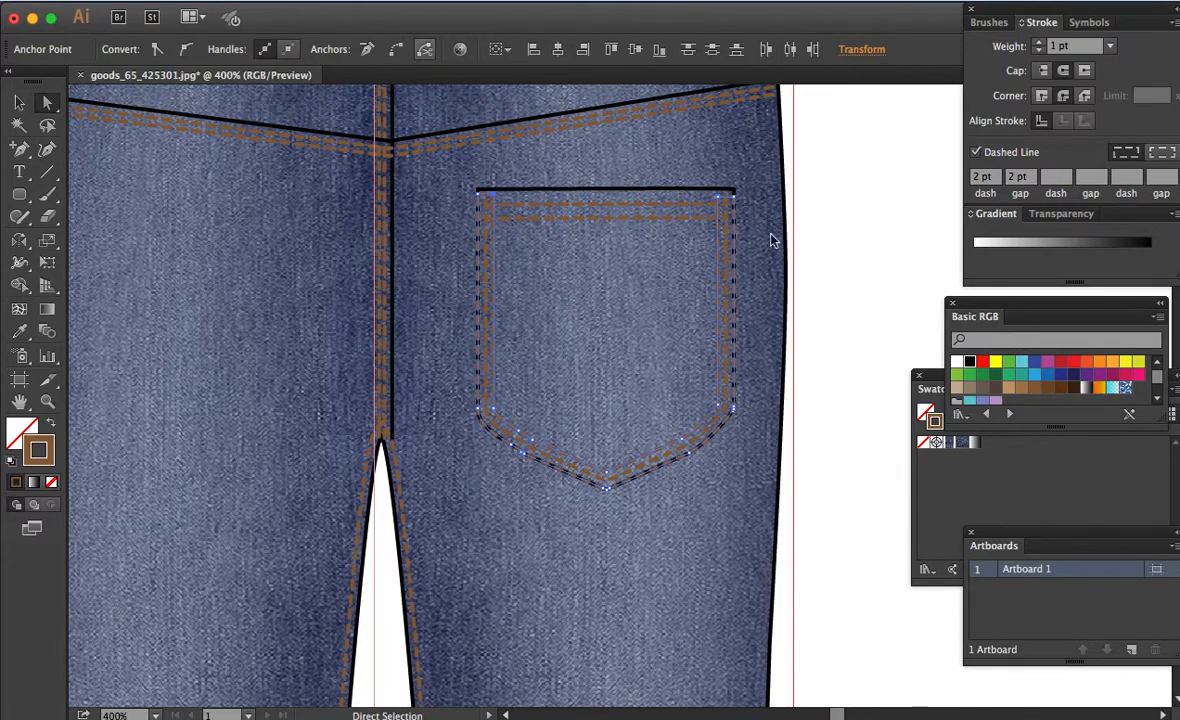
pyautogui.click(736, 236)
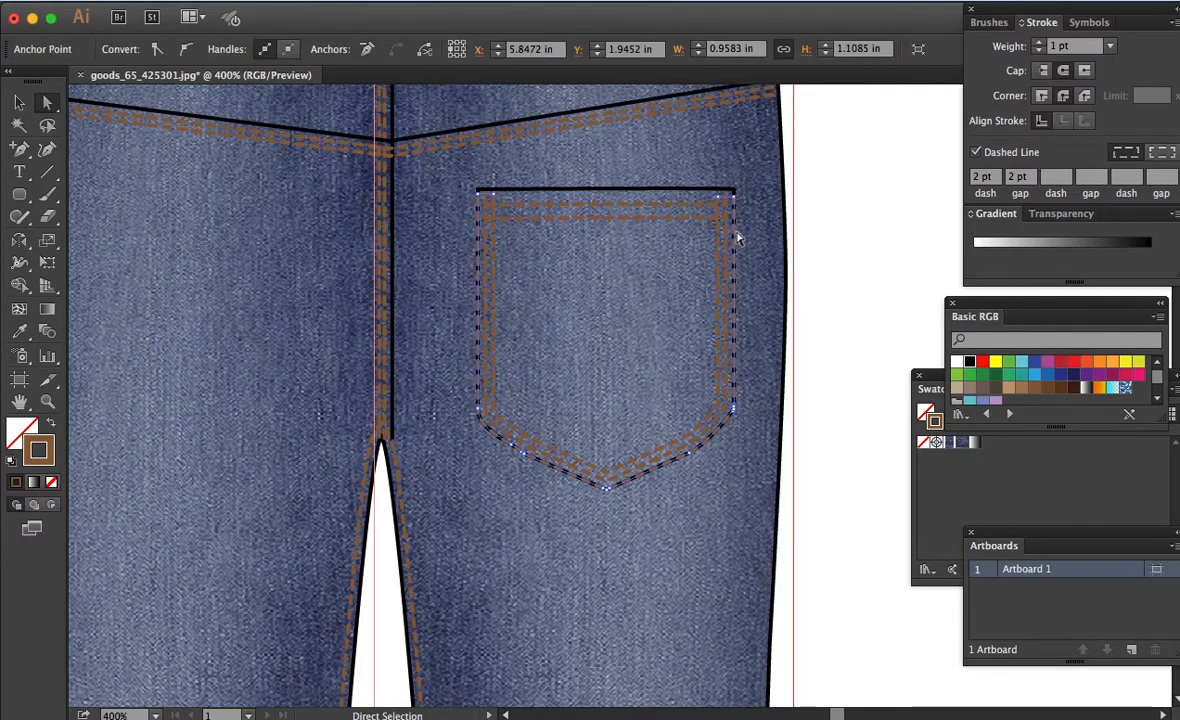
pyautogui.press('Delete')
pyautogui.press('Delete')
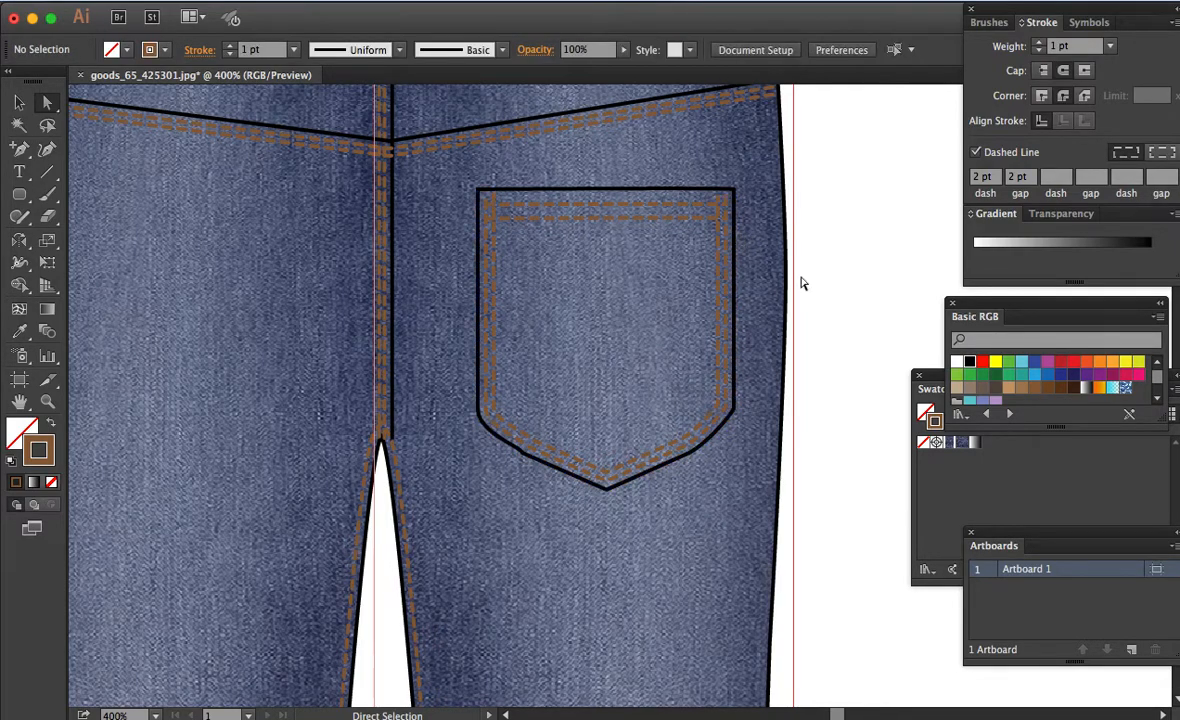
# Step: Raise the upper-left end of the outer side stitch line to the pocket's top edge
pyautogui.click(487, 207)
pyautogui.press('p')
pyautogui.moveTo(643, 258); pyautogui.dragTo(641, 369)
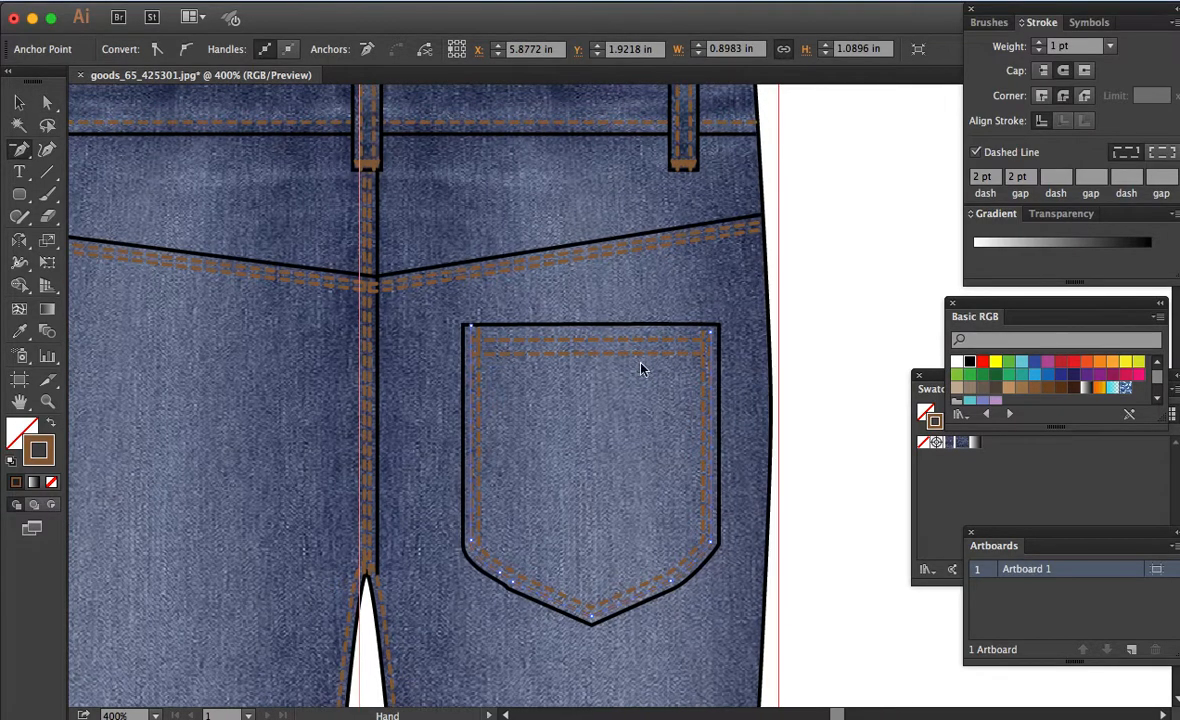
# Step: Copy the brown bar tack from the belt loop above the pocket and place it at the pocket's upper-left corner
pyautogui.press('a')
pyautogui.click(687, 169)
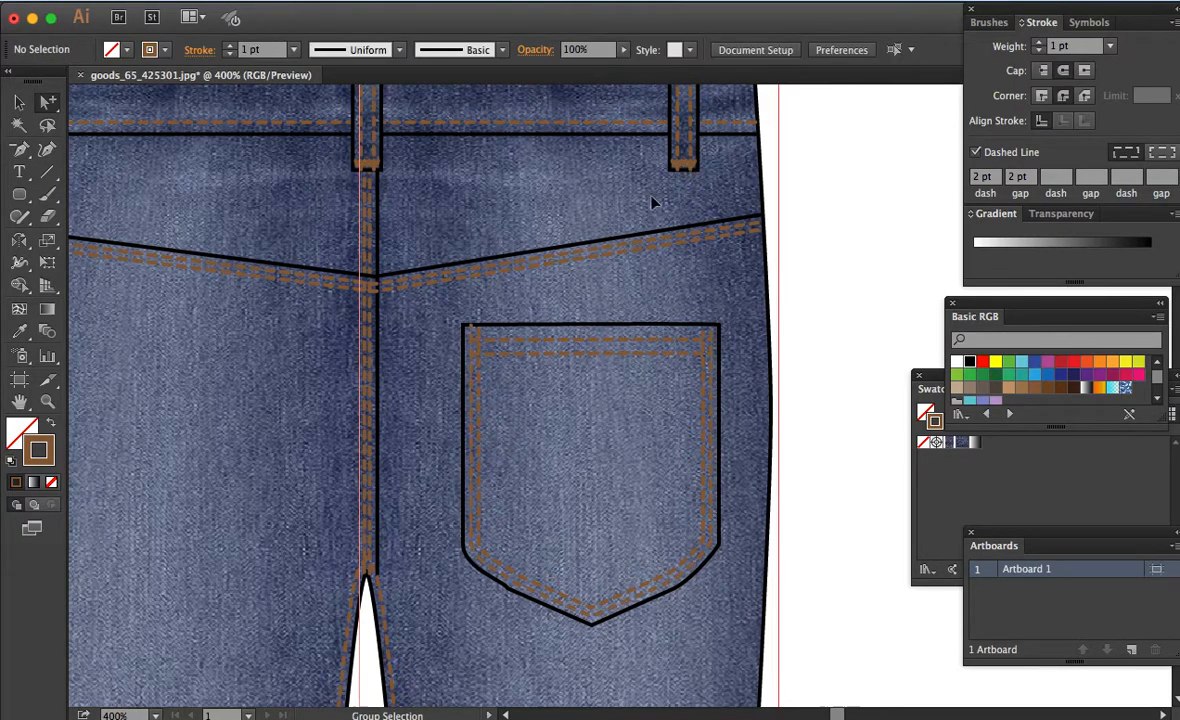
pyautogui.click(481, 340)
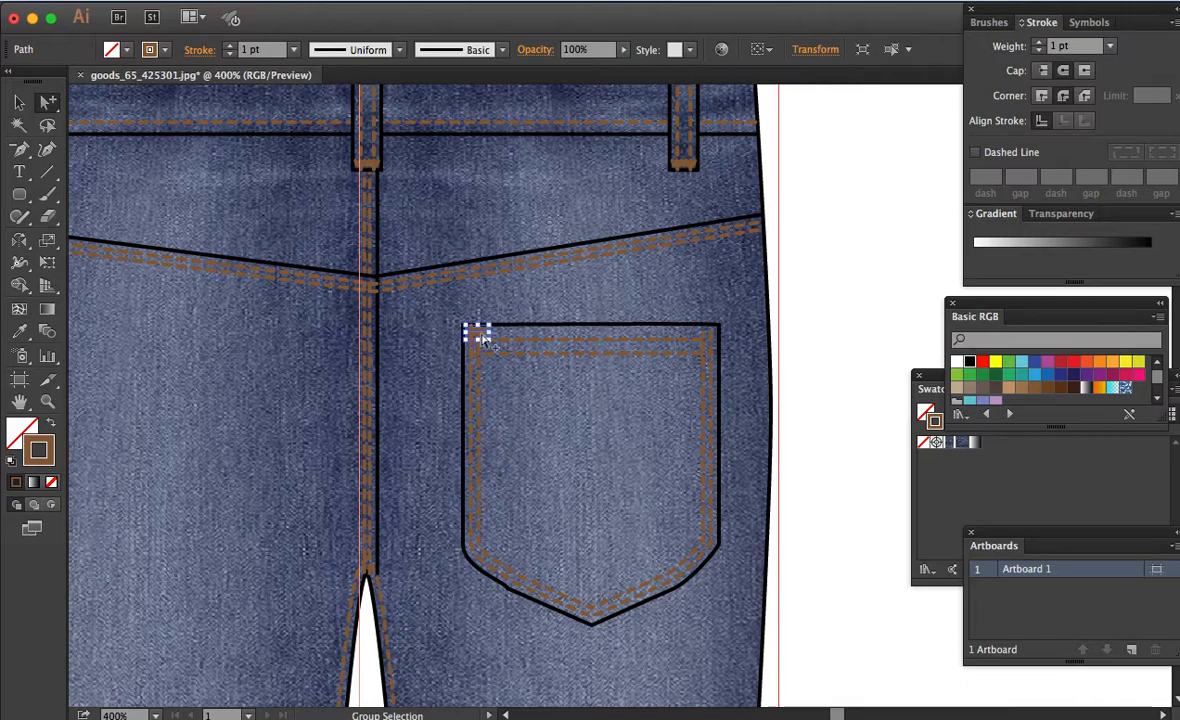
# Step: Copy the brown bar tack from the pocket's upper-left corner to its upper-right corner
pyautogui.moveTo(481, 340); pyautogui.dragTo(707, 352)
pyautogui.click(818, 434)
pyautogui.press('a')
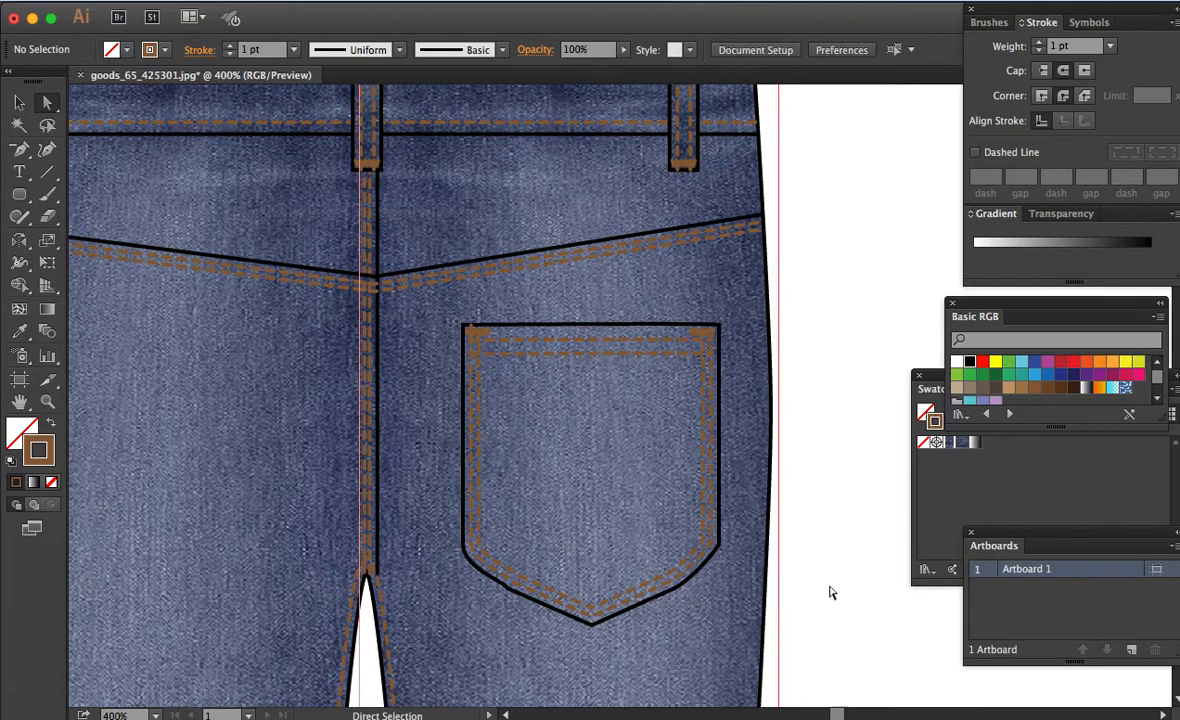
pyautogui.moveTo(853, 634); pyautogui.dragTo(732, 613)
pyautogui.click(735, 588)
pyautogui.press('super+minus')
pyautogui.press('super+minus')
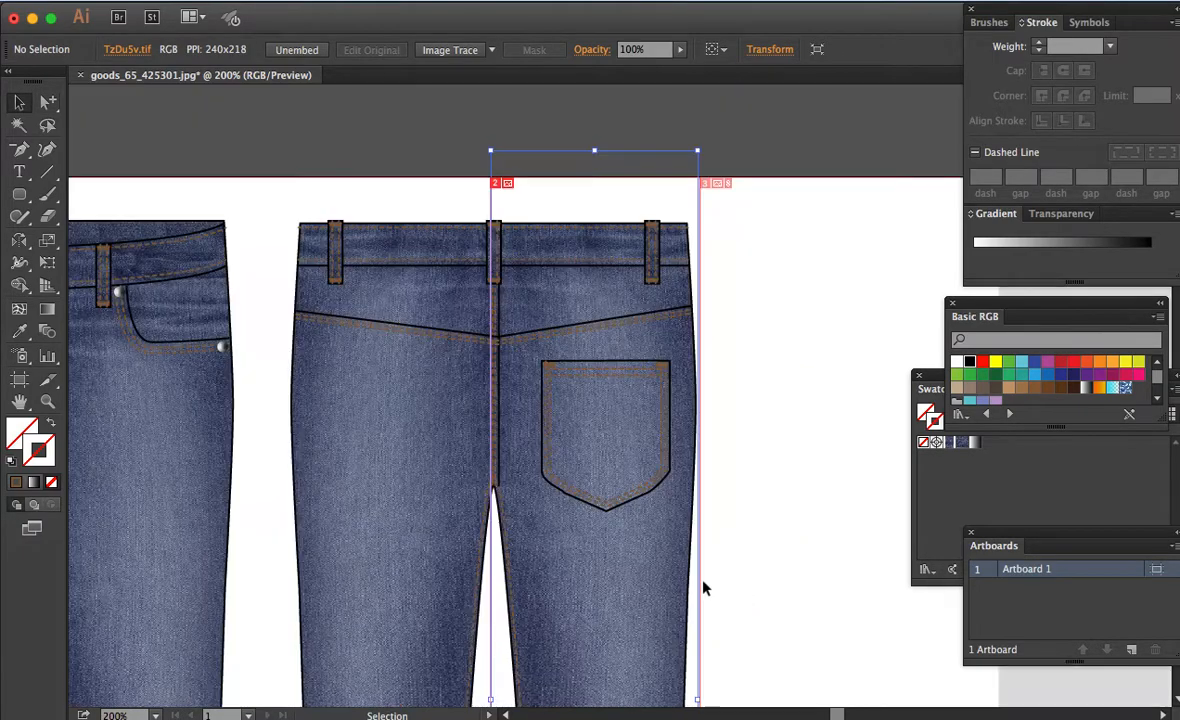
# Step: Lock the back yoke seam and centre seam lines together with their stitching
pyautogui.press('a')
pyautogui.click(651, 497)
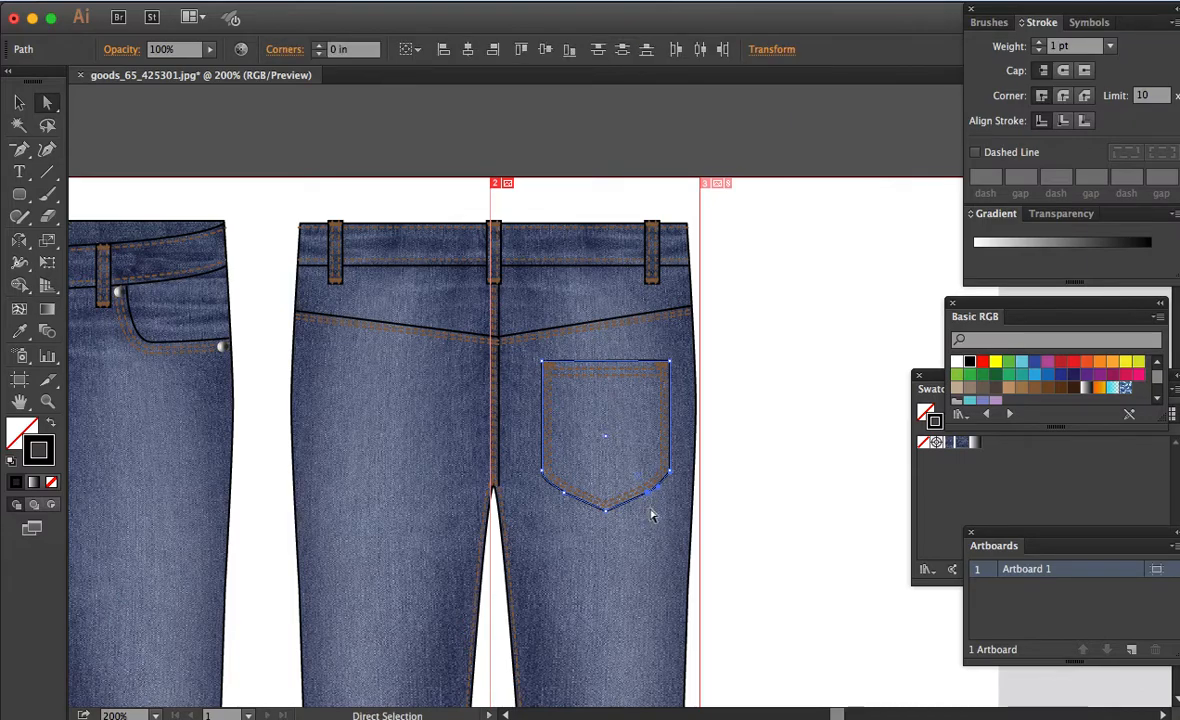
pyautogui.click(665, 511)
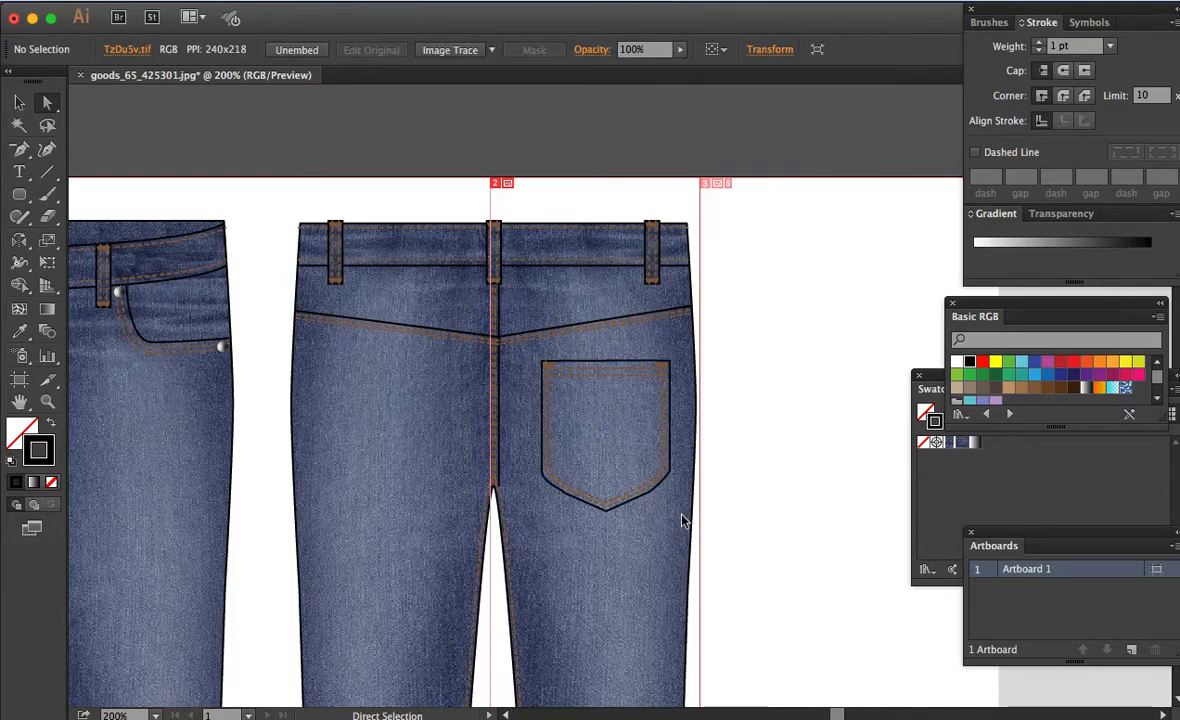
pyautogui.press('v')
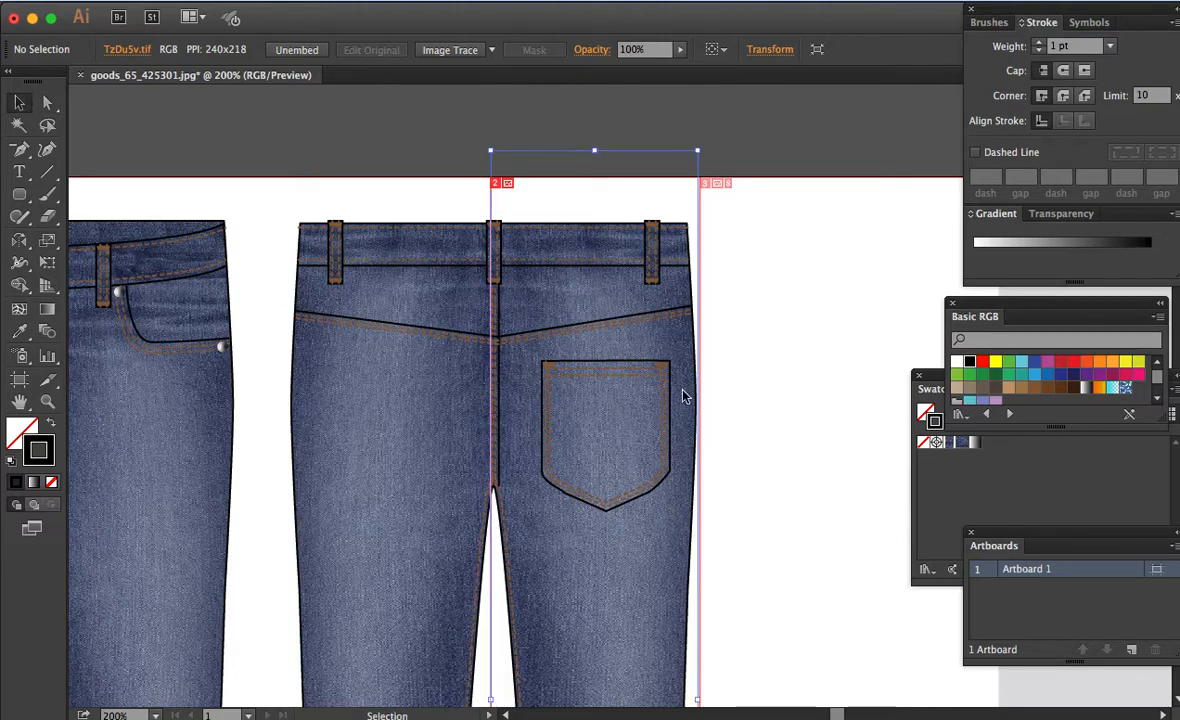
pyautogui.click(662, 372)
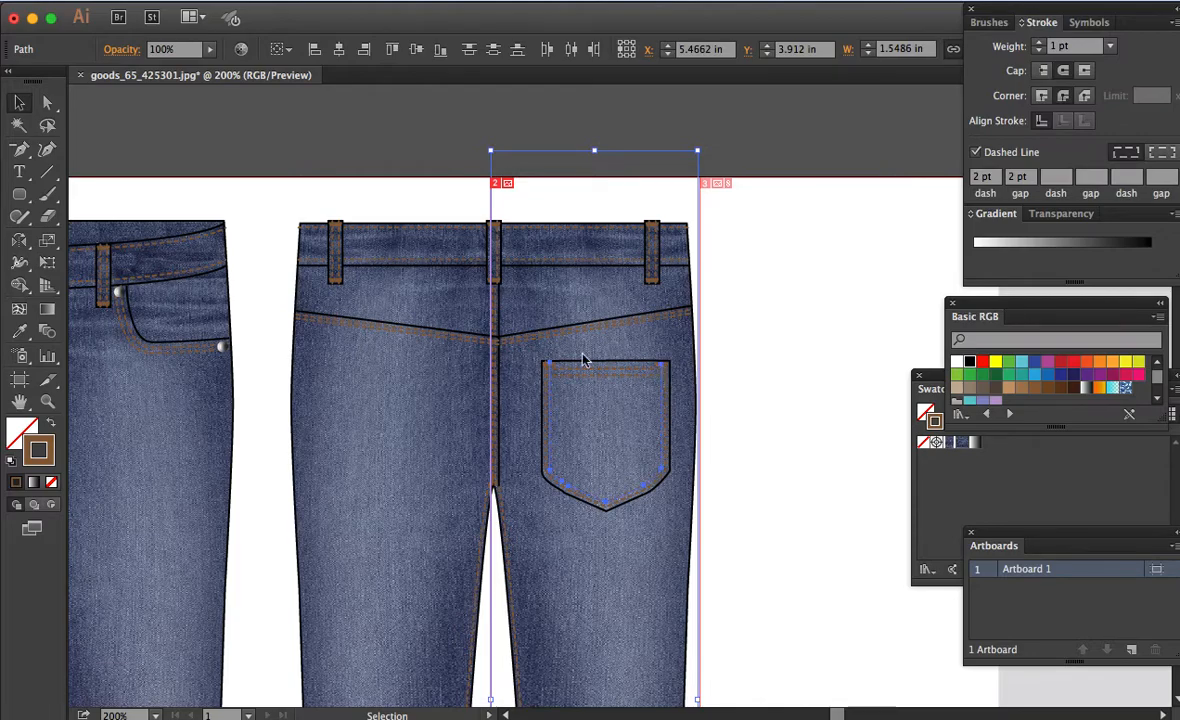
pyautogui.press('a')
pyautogui.moveTo(726, 346); pyautogui.dragTo(460, 299)
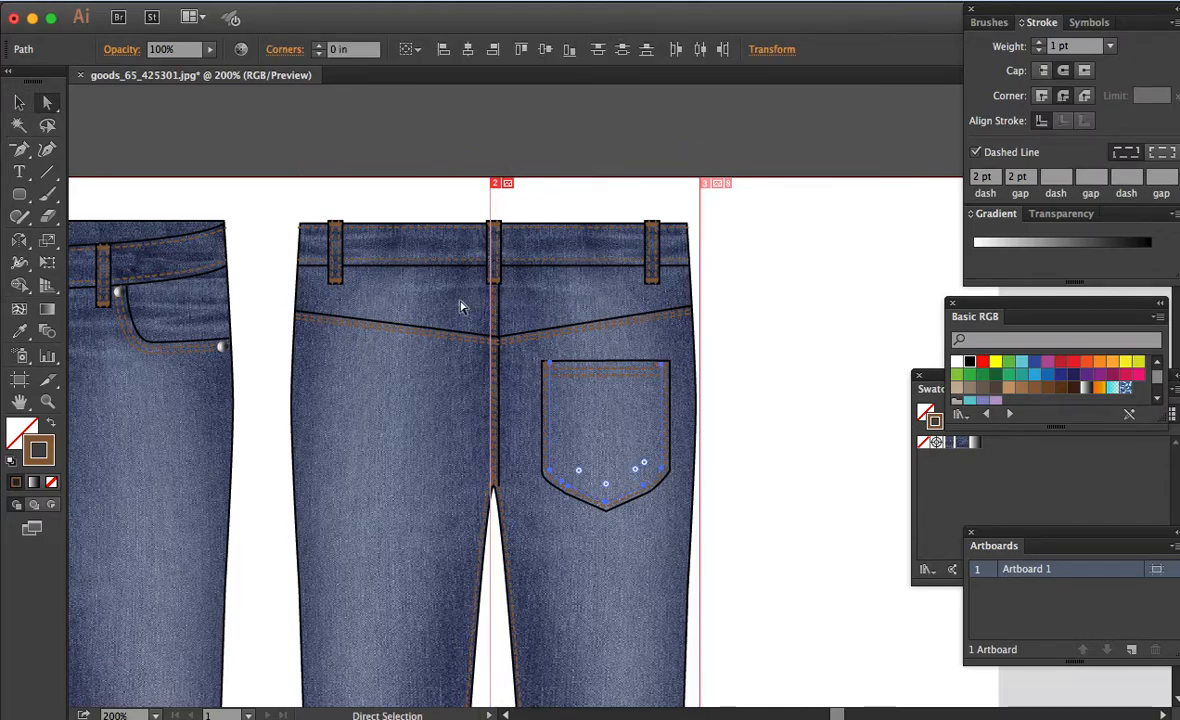
pyautogui.press('super+c')
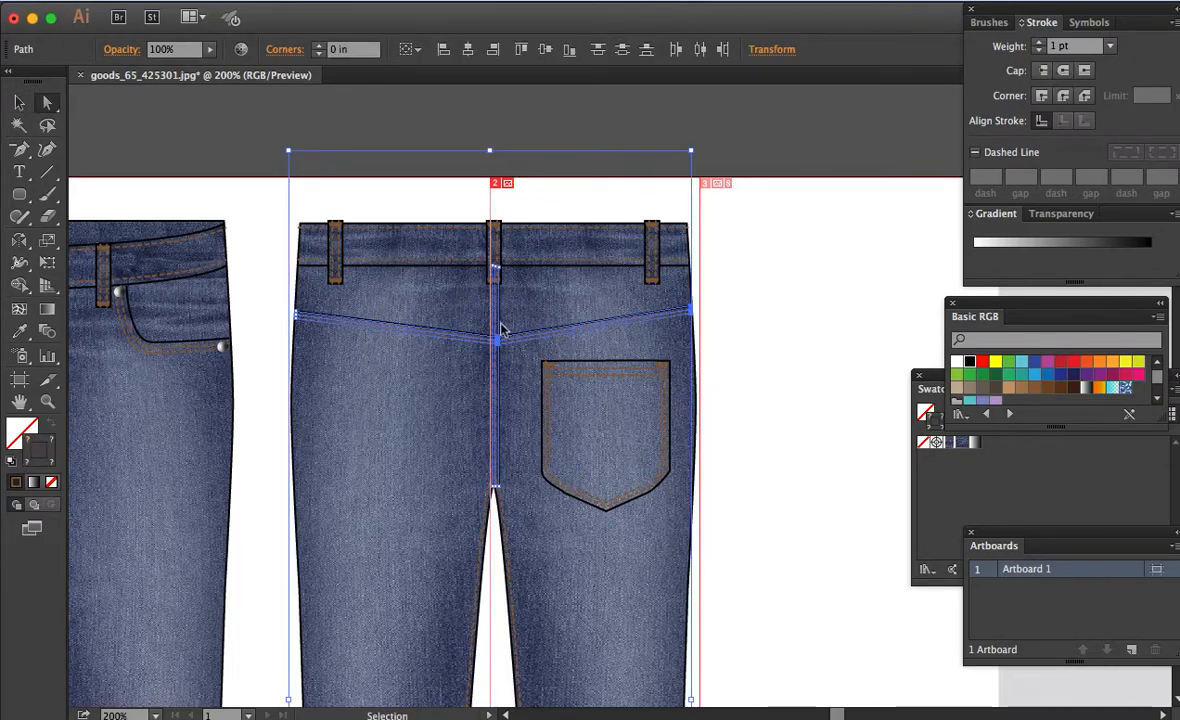
pyautogui.press('super+2')
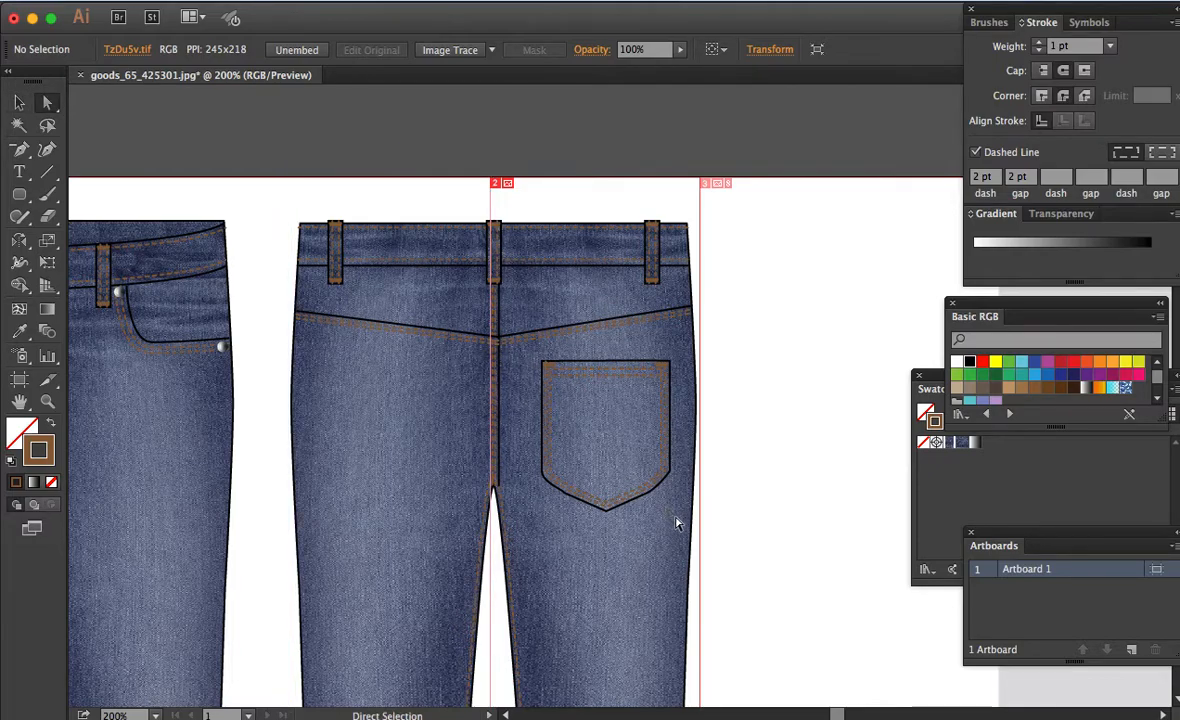
# Step: Duplicate the complete right back pocket with its stitching and bar tacks, and place the copy level with it on the left side
pyautogui.moveTo(528, 347); pyautogui.dragTo(685, 530)
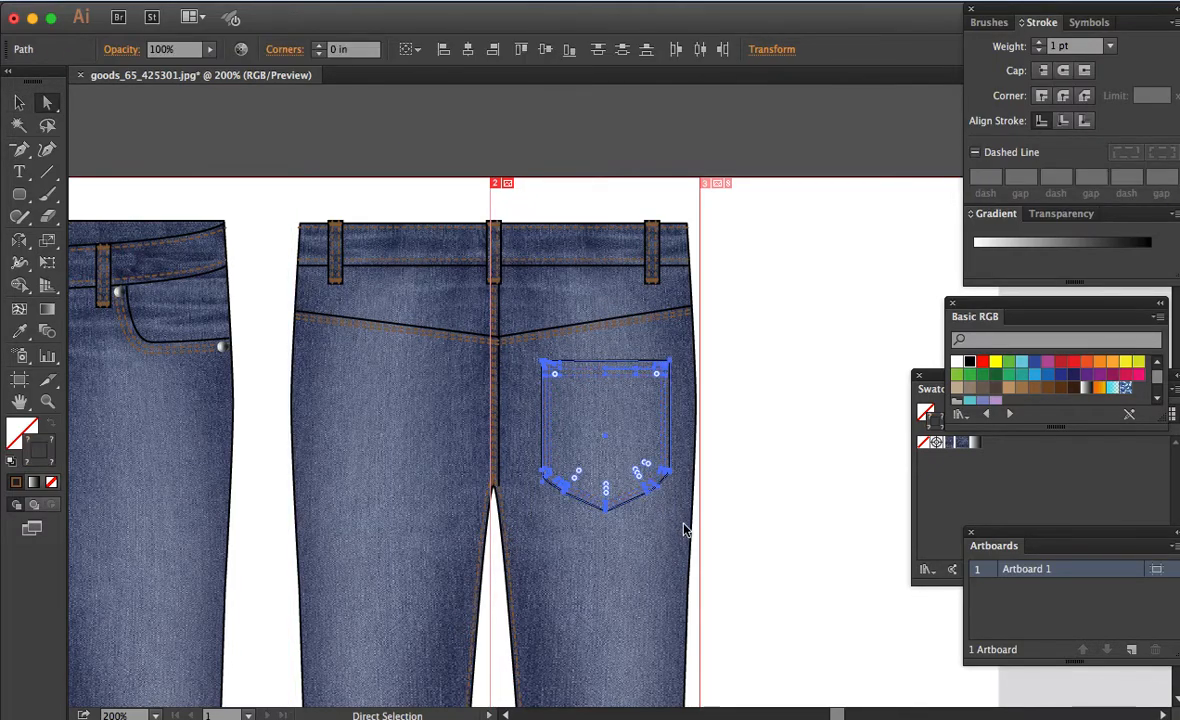
pyautogui.press('v')
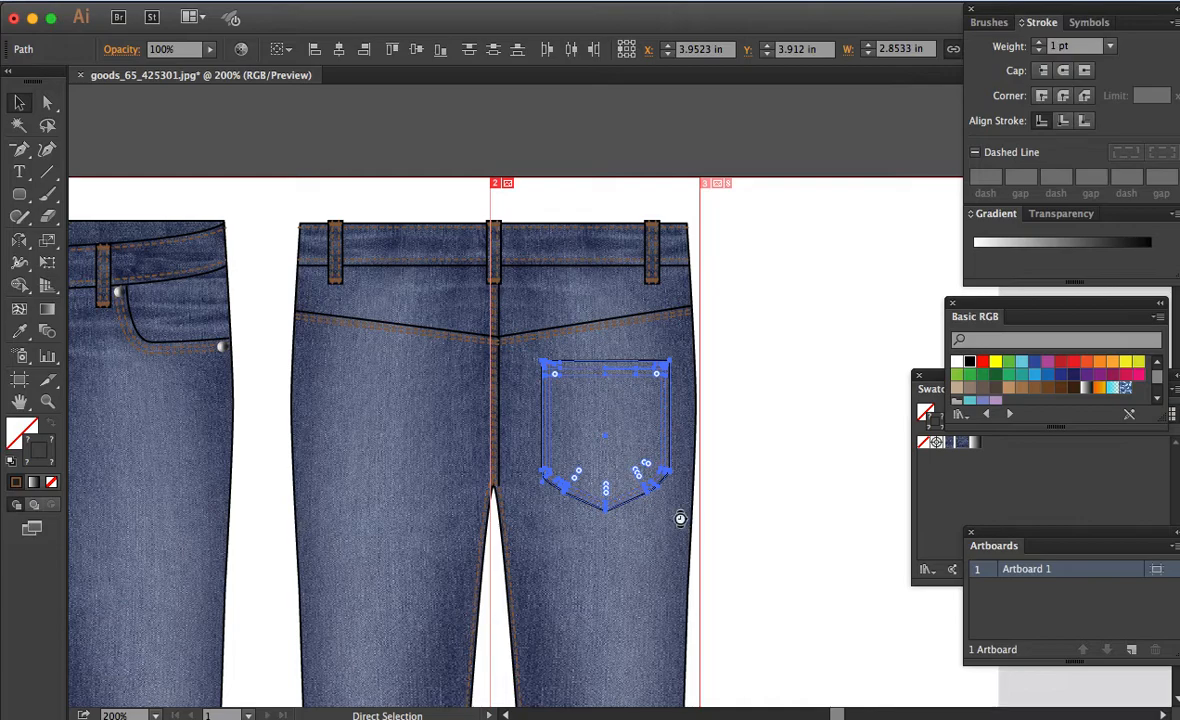
pyautogui.press('v')
pyautogui.moveTo(649, 414); pyautogui.dragTo(665, 372)
pyautogui.click(680, 340)
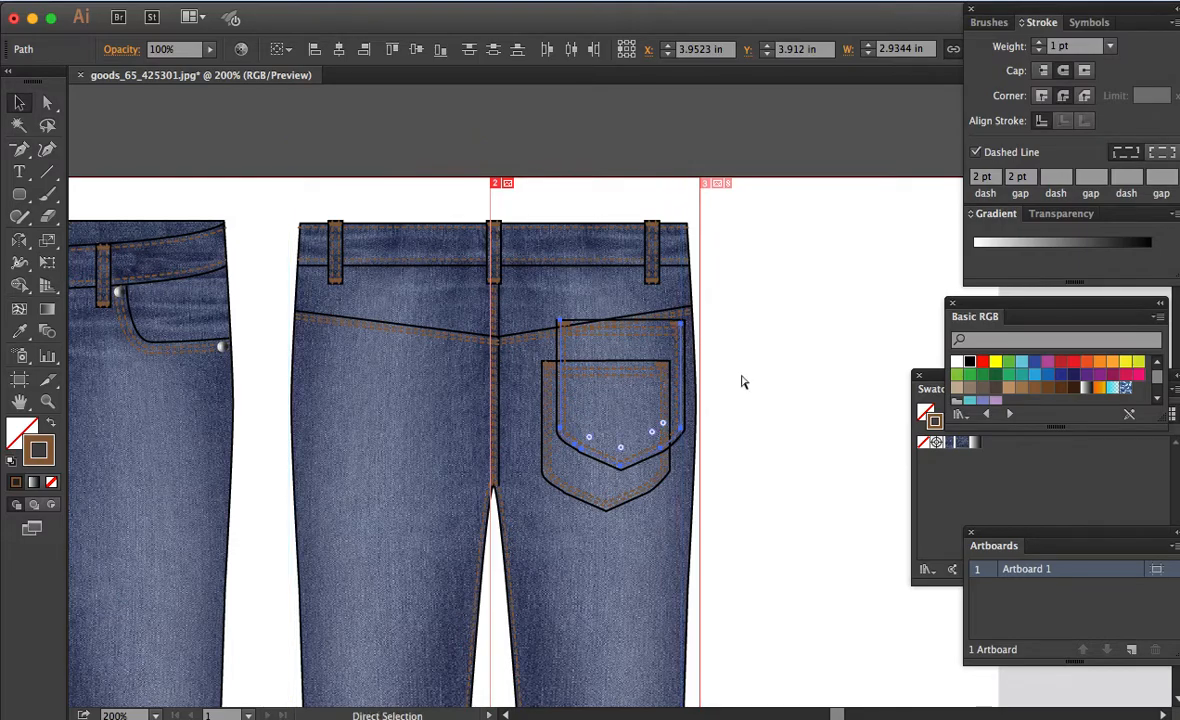
pyautogui.press('super+z')
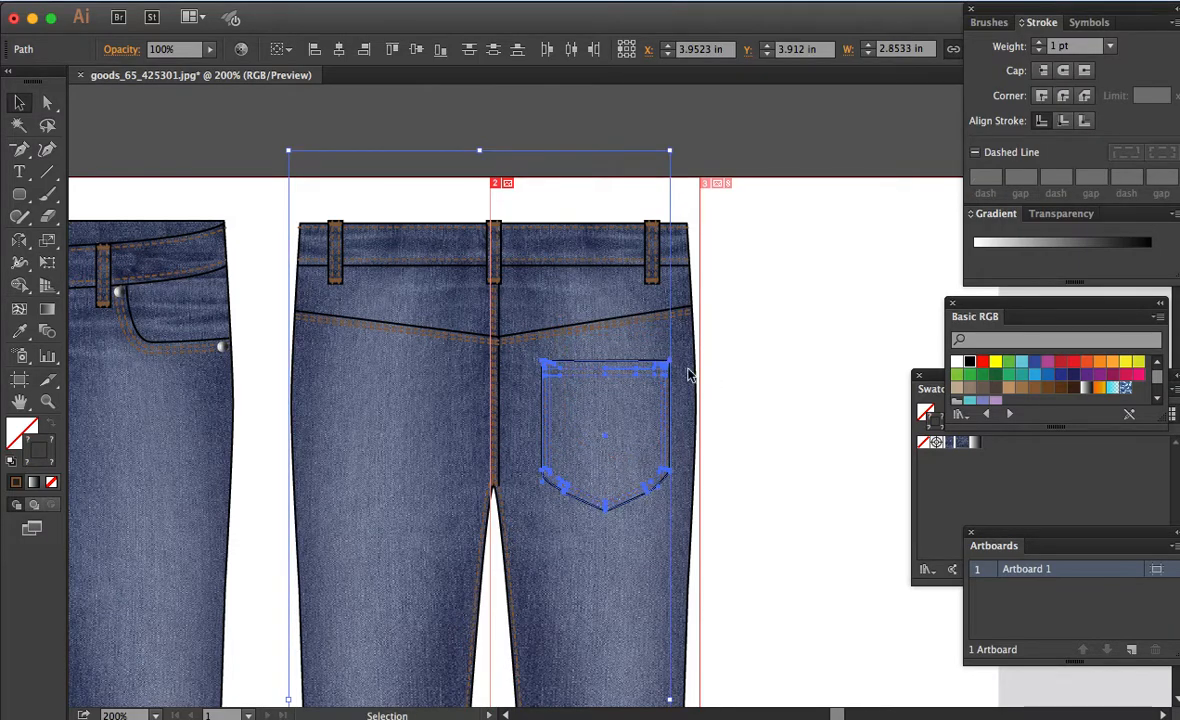
pyautogui.moveTo(665, 370); pyautogui.dragTo(447, 378)
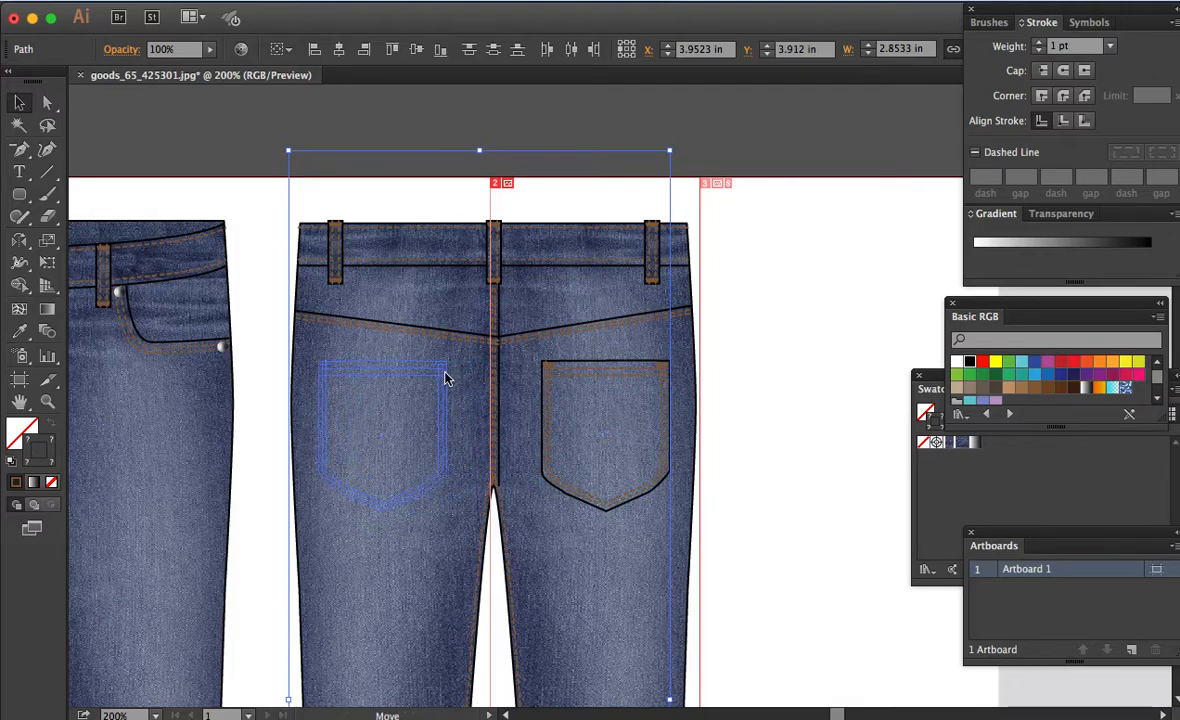
pyautogui.press('a')
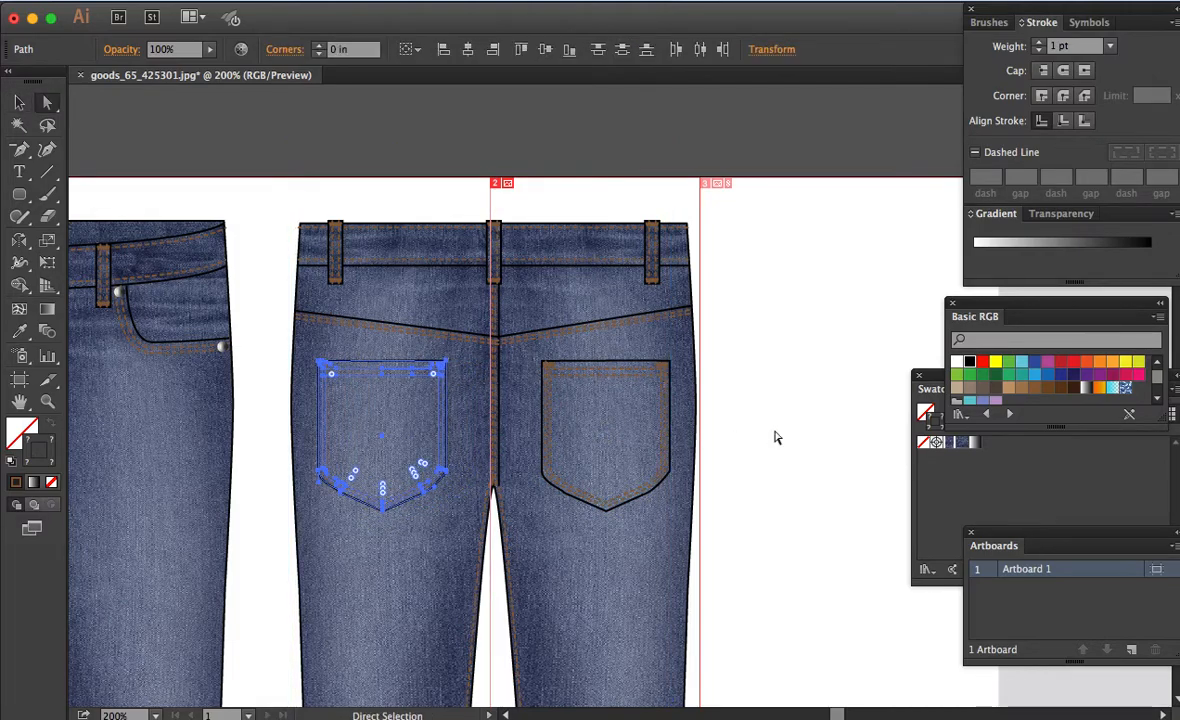
pyautogui.click(775, 436)
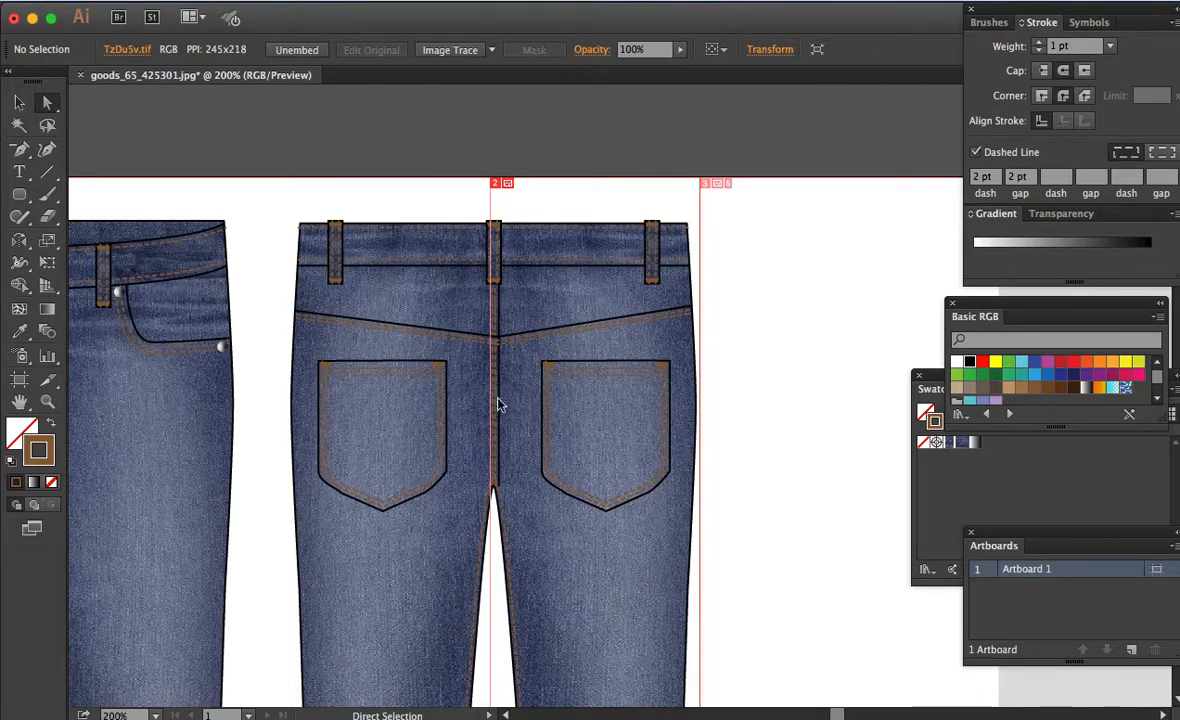
pyautogui.press('v')
pyautogui.click(438, 370)
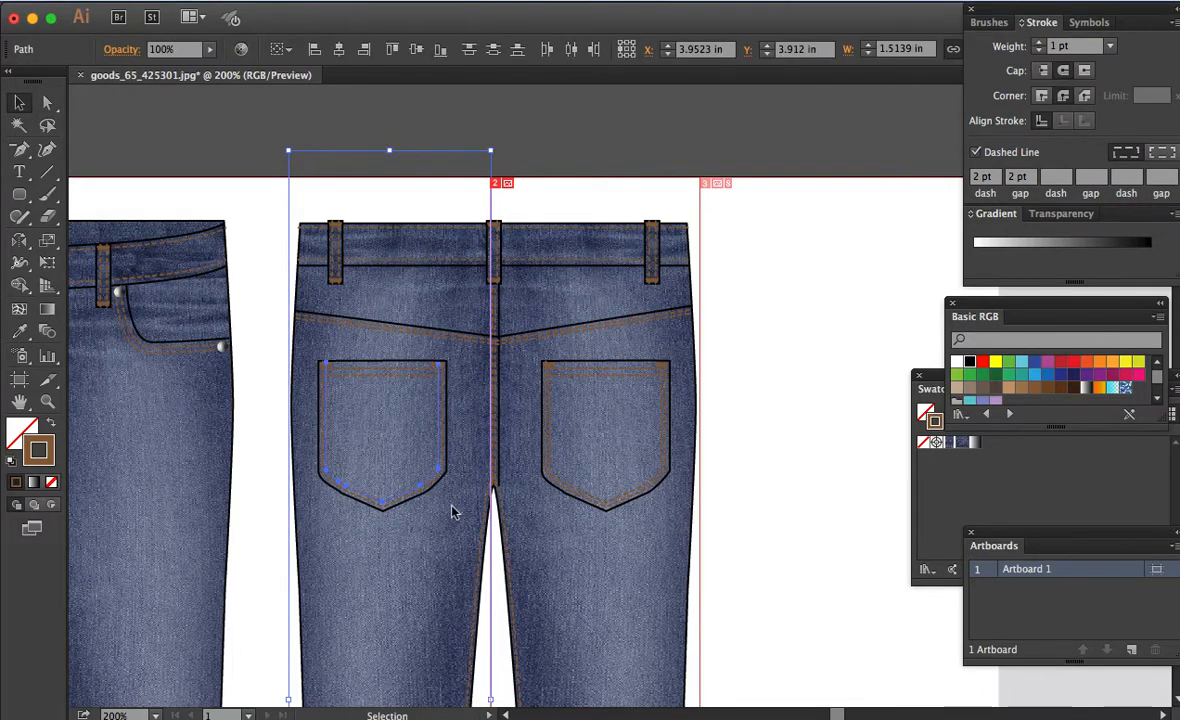
pyautogui.click(314, 370)
pyautogui.press('o')
pyautogui.press('Return')
pyautogui.press('Return')
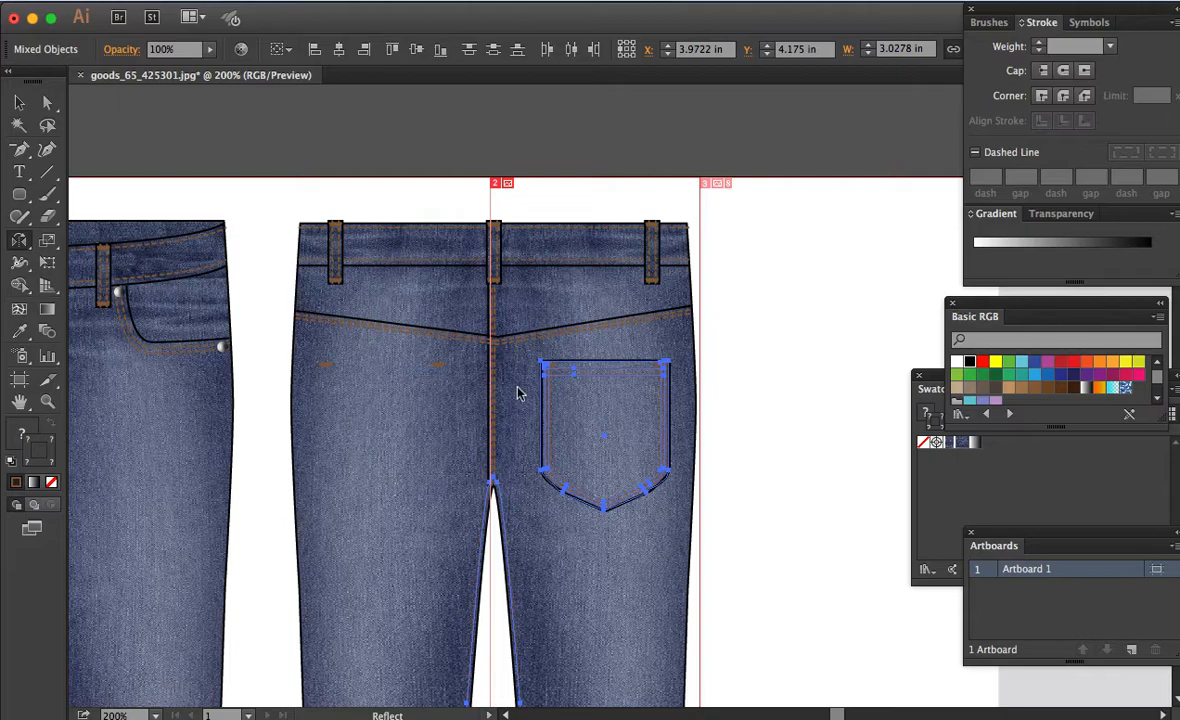
pyautogui.press('v')
pyautogui.press('super+f')
pyautogui.press('super+shift+a')
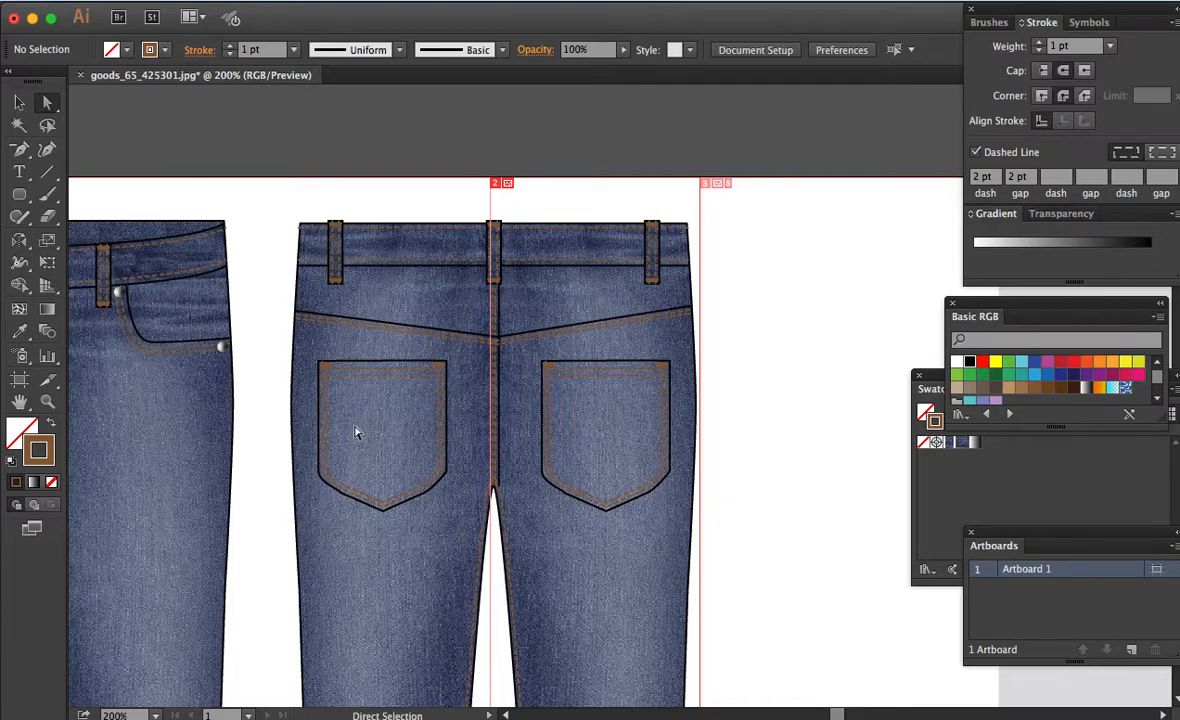
# Step: Mirror the left back pocket, including its stitching and bar tacks, left-to-right in place
pyautogui.click(305, 355)
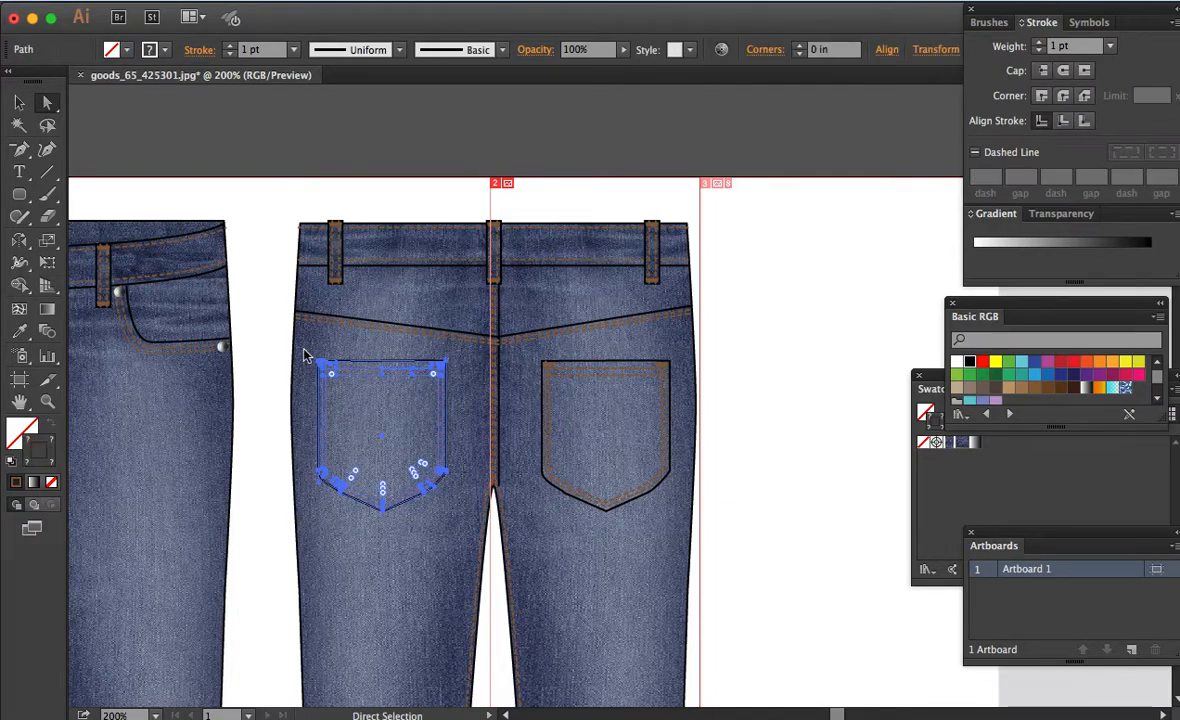
pyautogui.press('o')
pyautogui.press('Return')
pyautogui.press('Return')
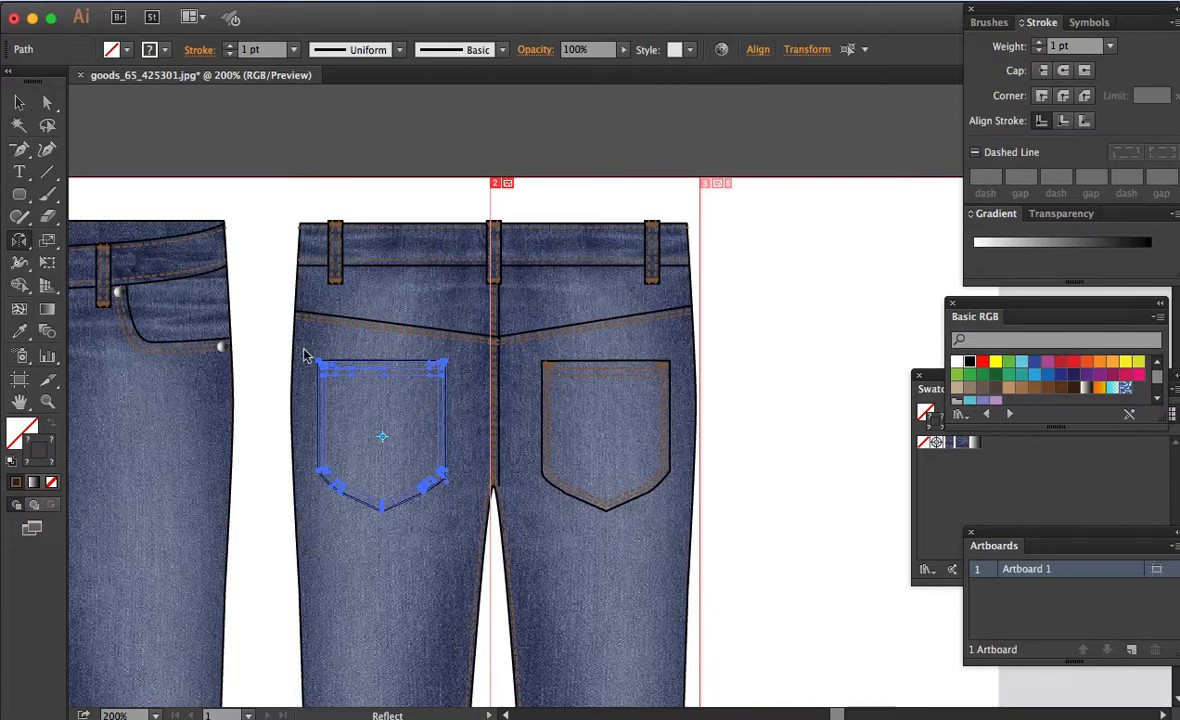
pyautogui.press('a')
pyautogui.click(779, 517)
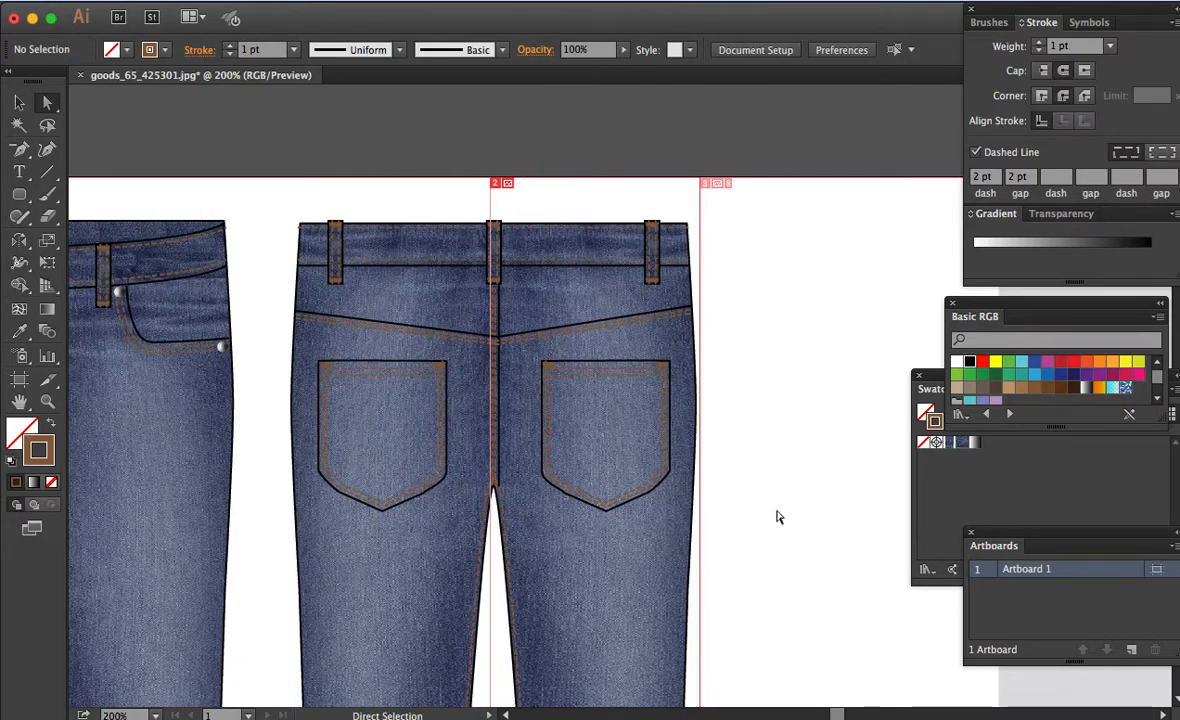
# Step: Delete the brown inseam stitch lines on both legs of the back view
pyautogui.scroll(-5, 759, 309)
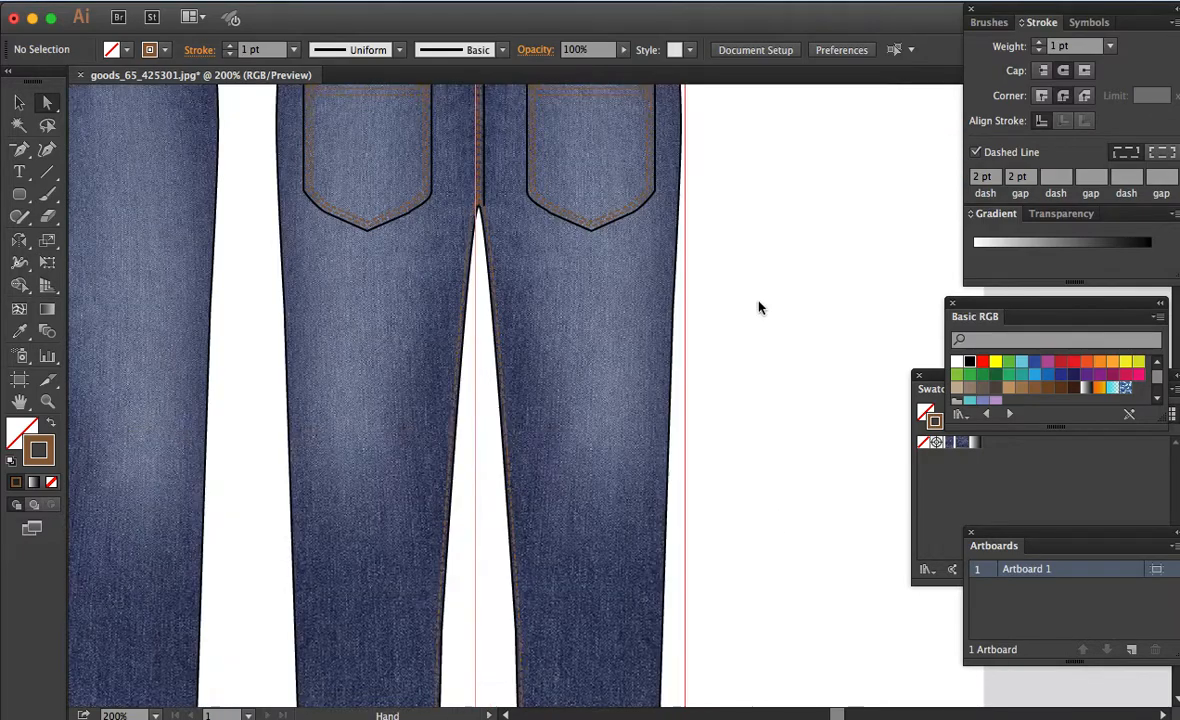
pyautogui.click(510, 488)
pyautogui.click(446, 476)
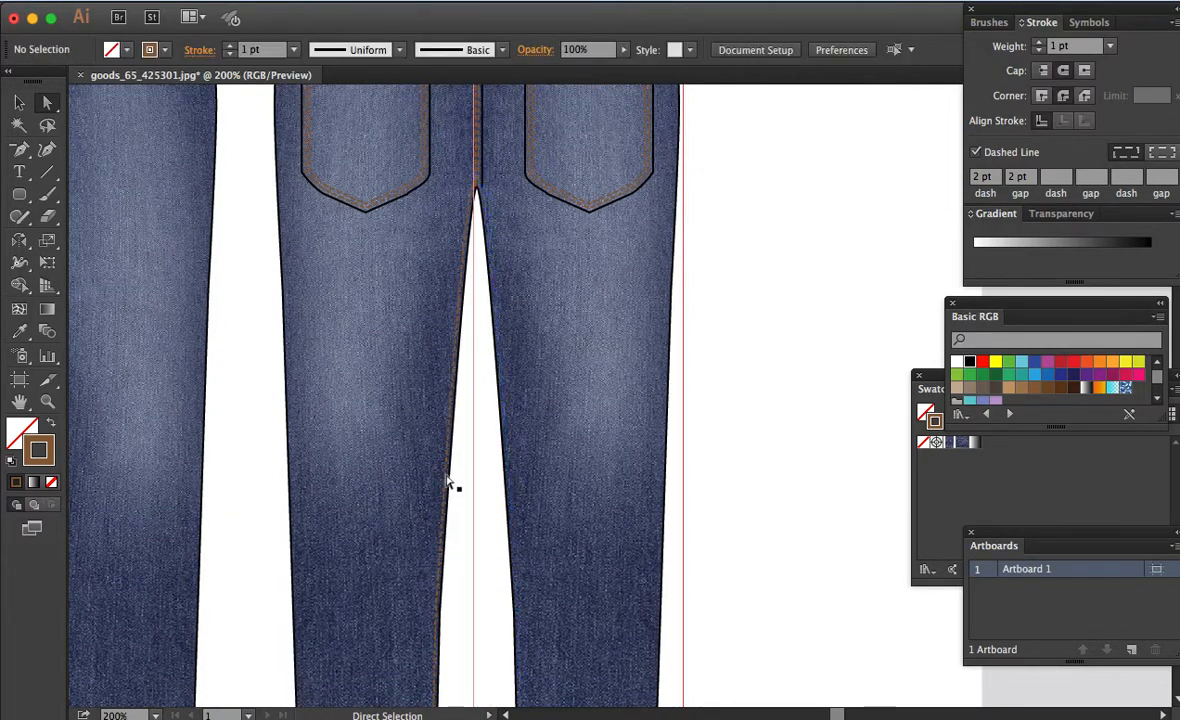
pyautogui.click(446, 480)
pyautogui.click(822, 500)
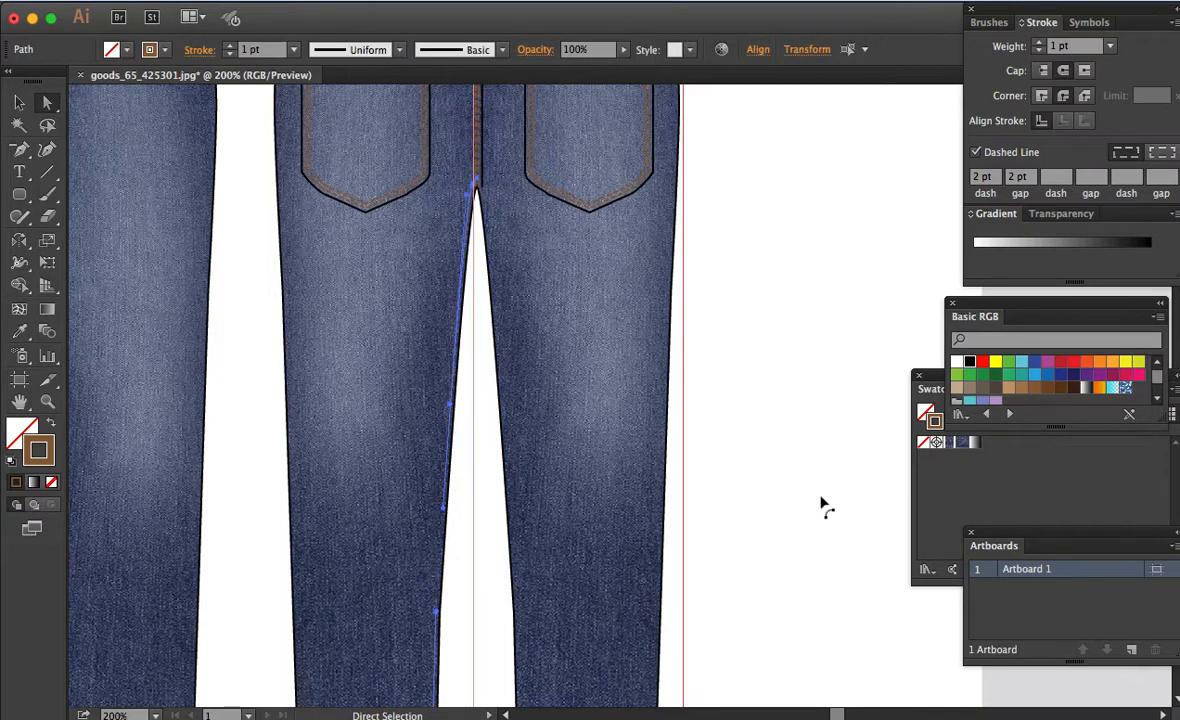
pyautogui.scroll(-5, 803, 332)
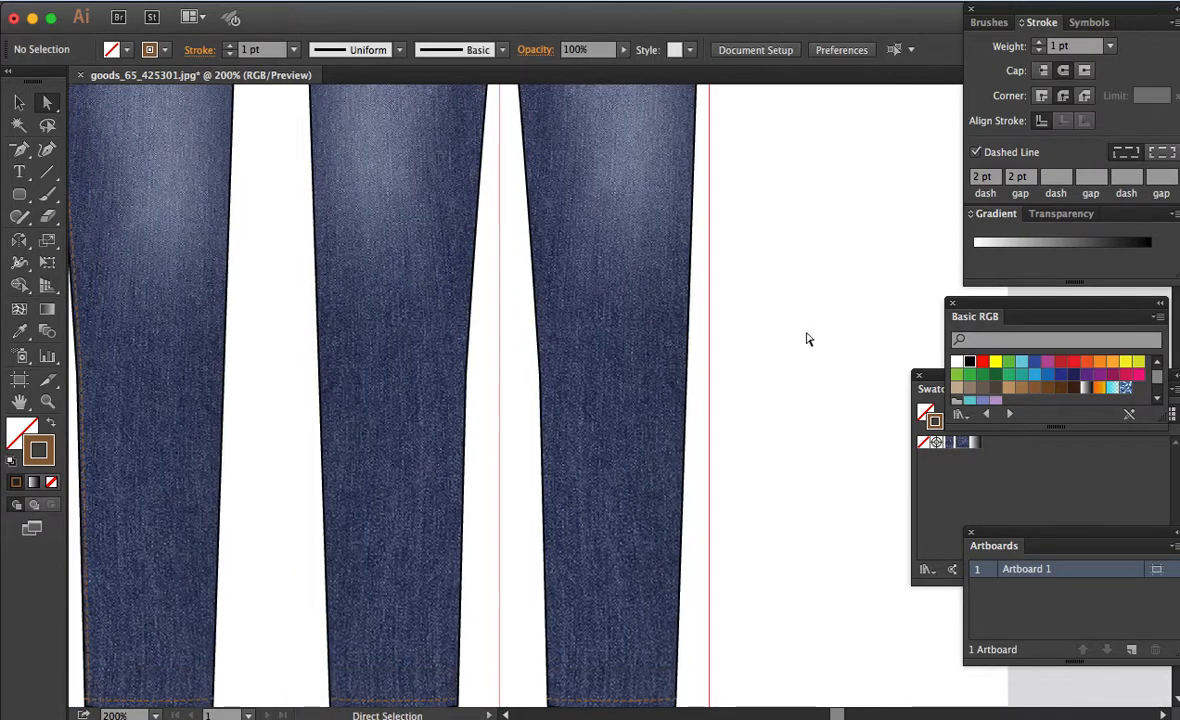
pyautogui.hscroll(-5, 698, 466)
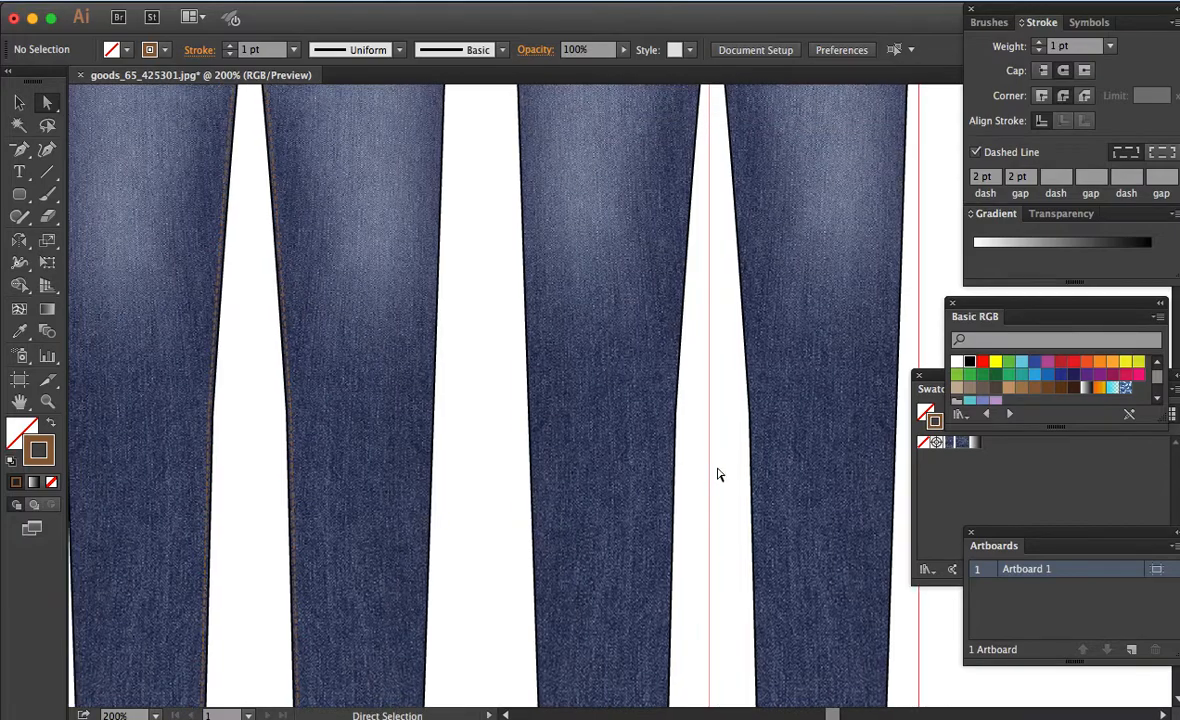
# Step: Move the reference jeans photo left until its edge sits just beside the back view
pyautogui.press('super+0')
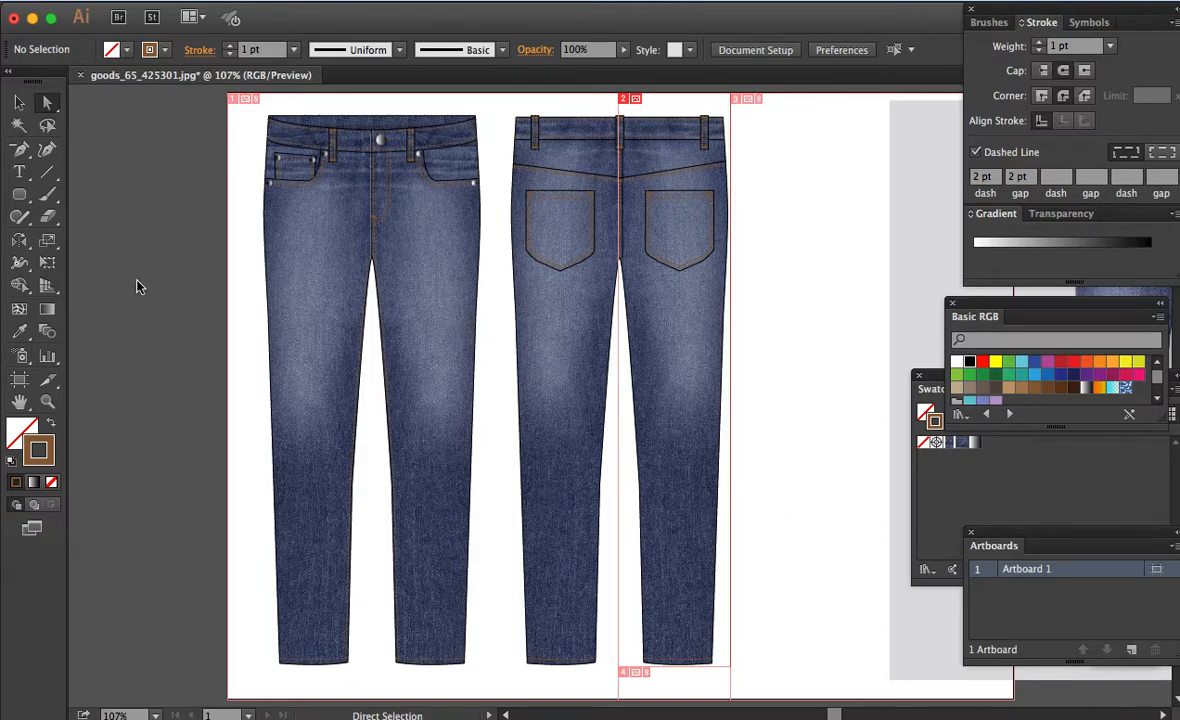
pyautogui.press('super+1')
pyautogui.press('super+minus')
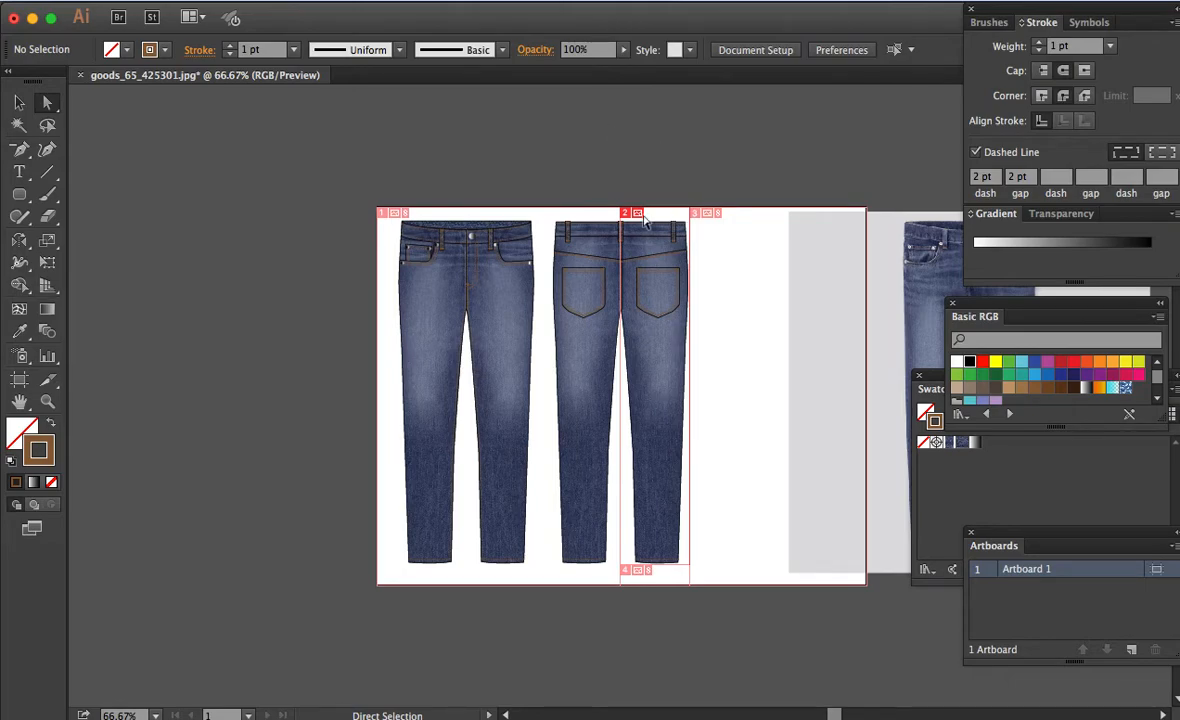
pyautogui.hscroll(5, 718, 192)
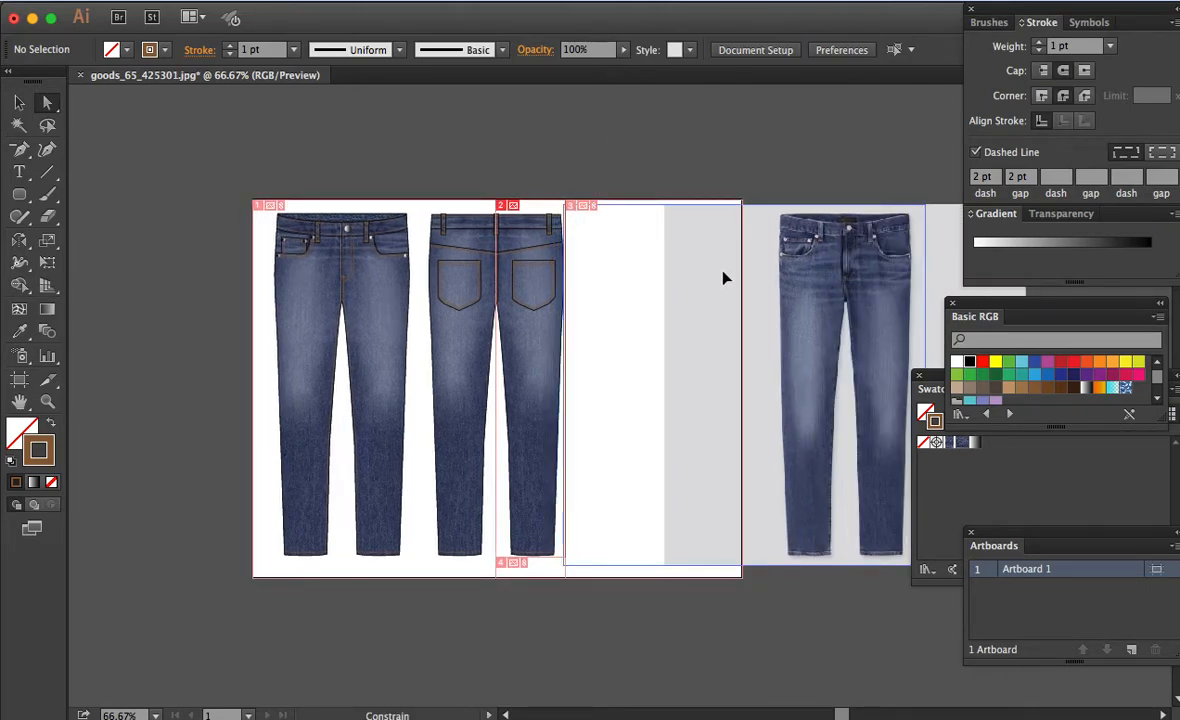
pyautogui.moveTo(731, 271); pyautogui.dragTo(737, 272)
pyautogui.press('z')
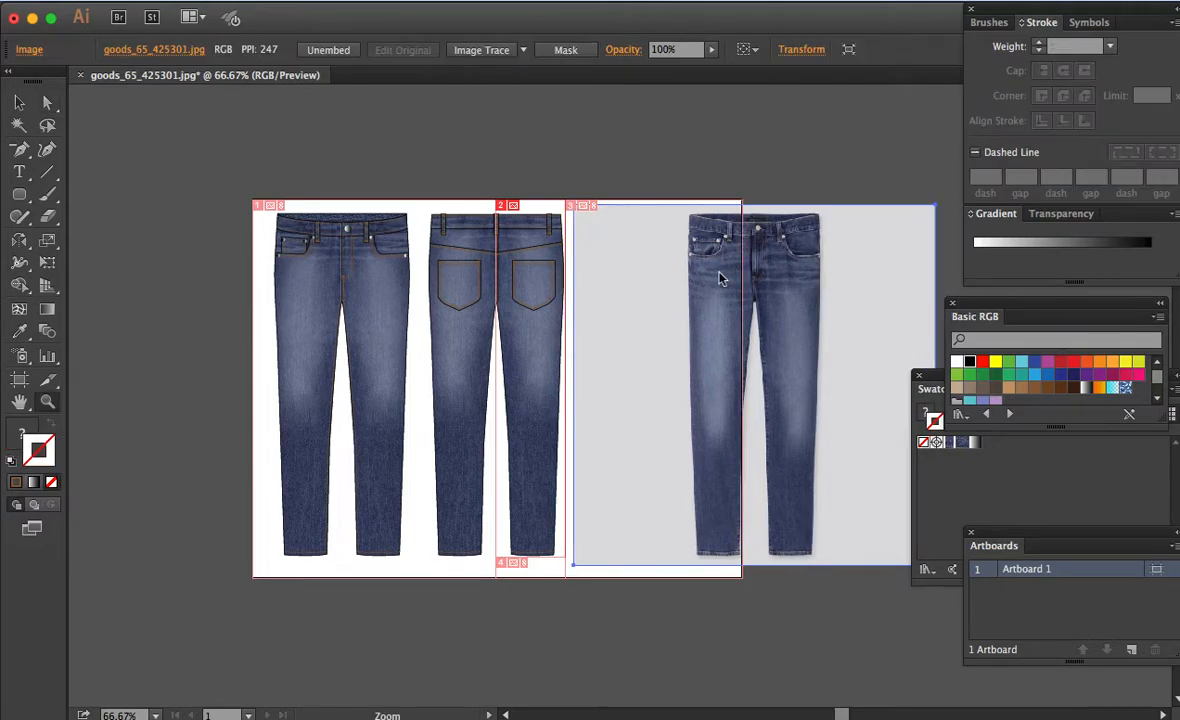
pyautogui.click(586, 325)
pyautogui.press('v')
pyautogui.click(481, 164)
pyautogui.press('a')
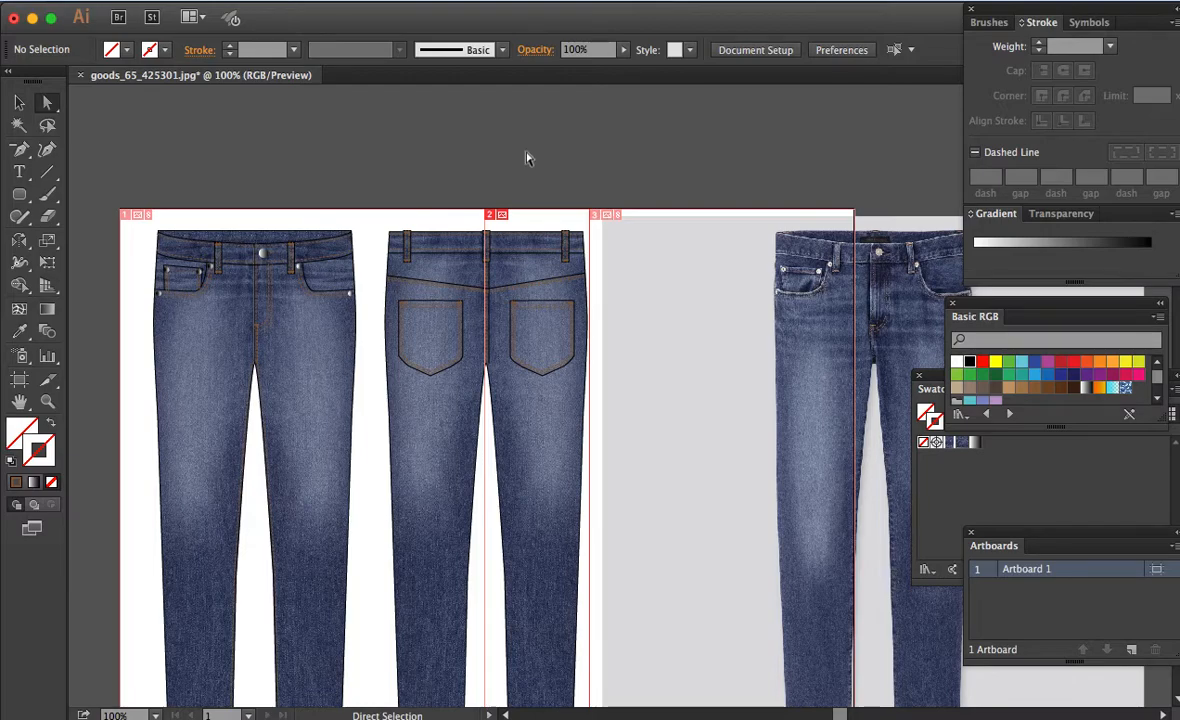
# Step: Hide all panels and shift the reference photo slightly to the right, leaving a wider gap beside the back view
pyautogui.scroll(-2, 584, 113)
pyautogui.hscroll(-1, 584, 113)
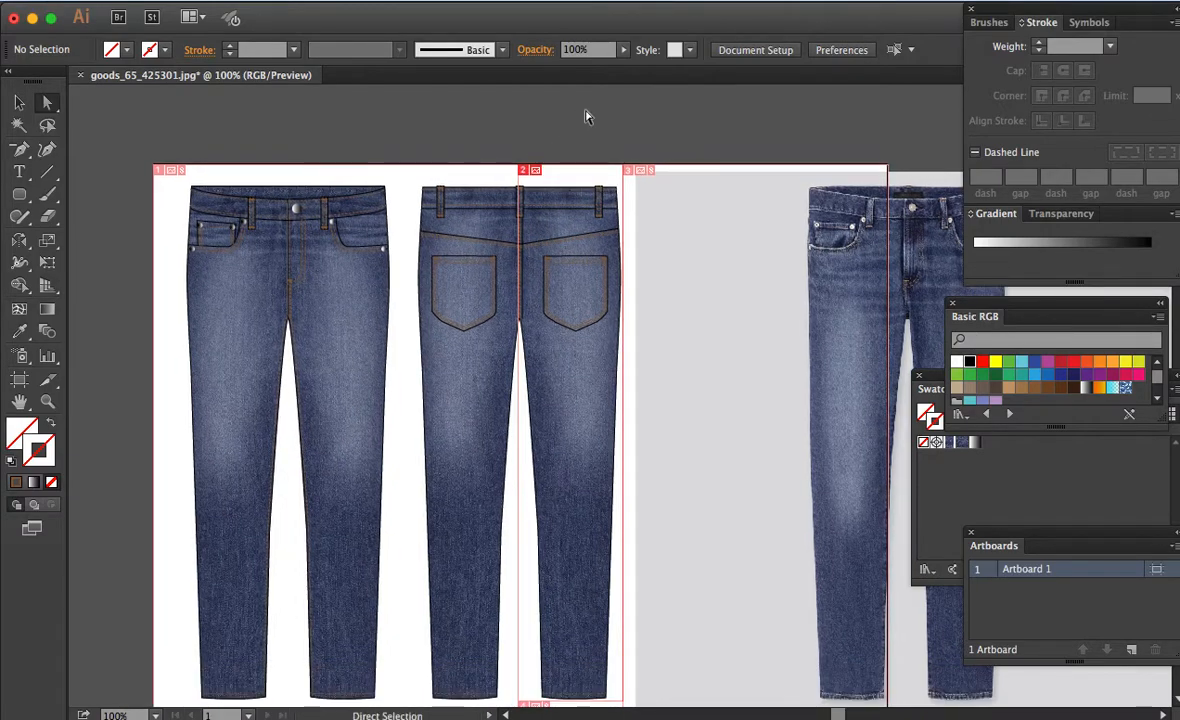
pyautogui.press('Tab')
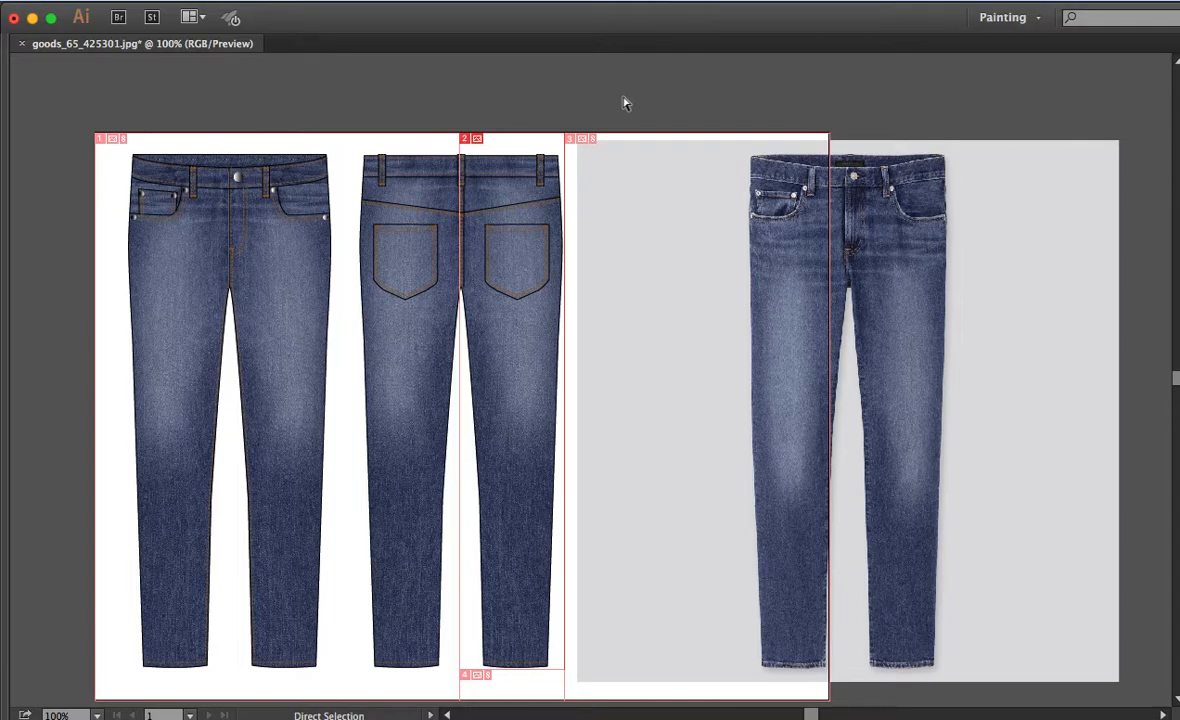
pyautogui.press('z')
pyautogui.press('a')
pyautogui.moveTo(737, 391); pyautogui.dragTo(753, 394)
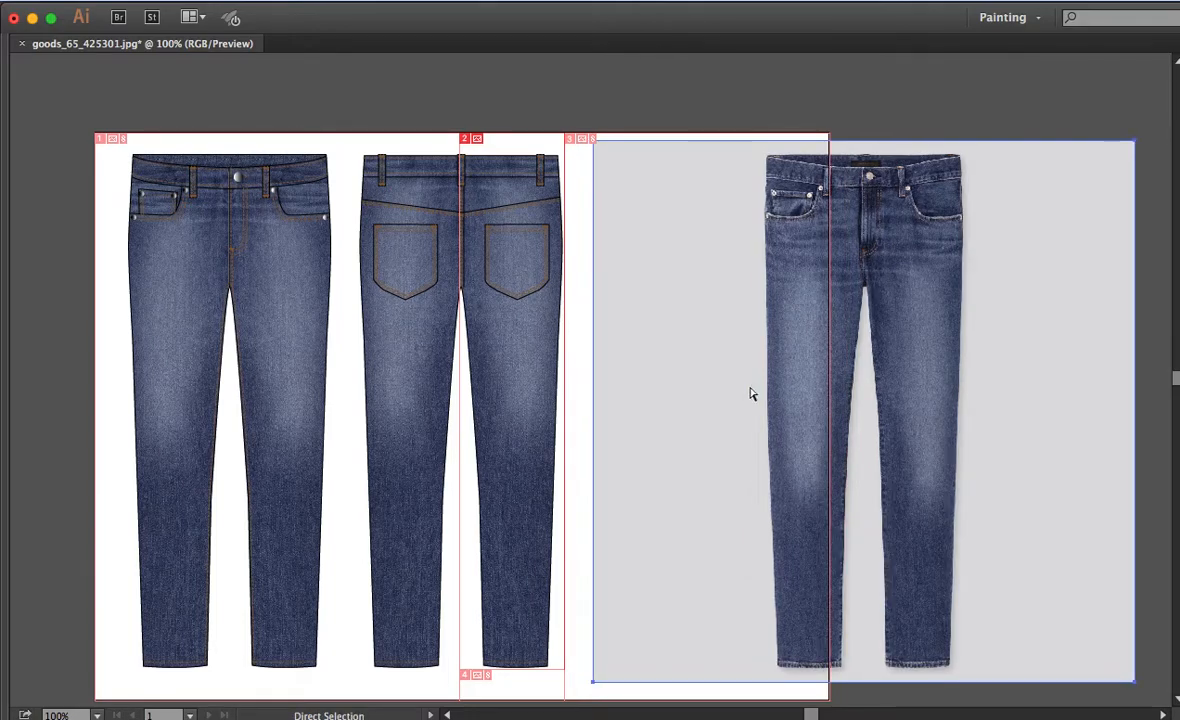